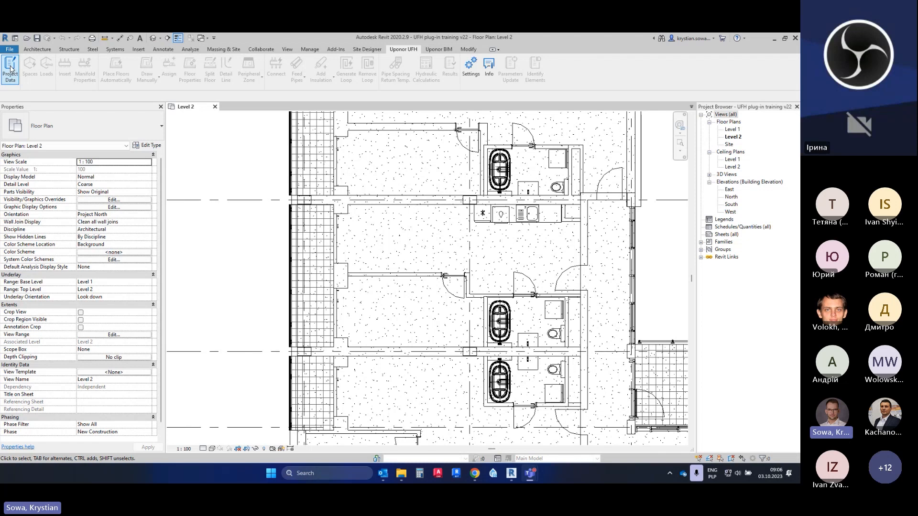
Open the UFH project data, set the region to Ukraine and confirm the region change
{"action": "left_click", "coordinate": [11, 68]}
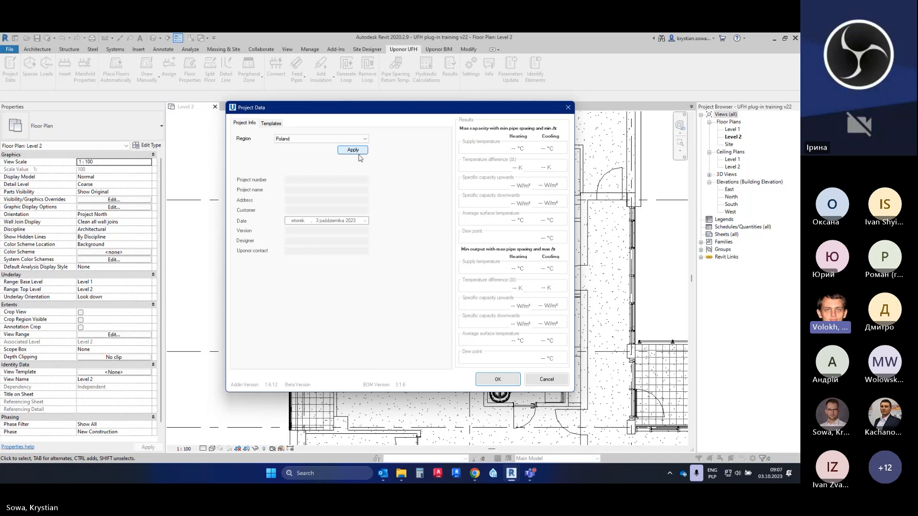
{"action": "left_click", "coordinate": [305, 140]}
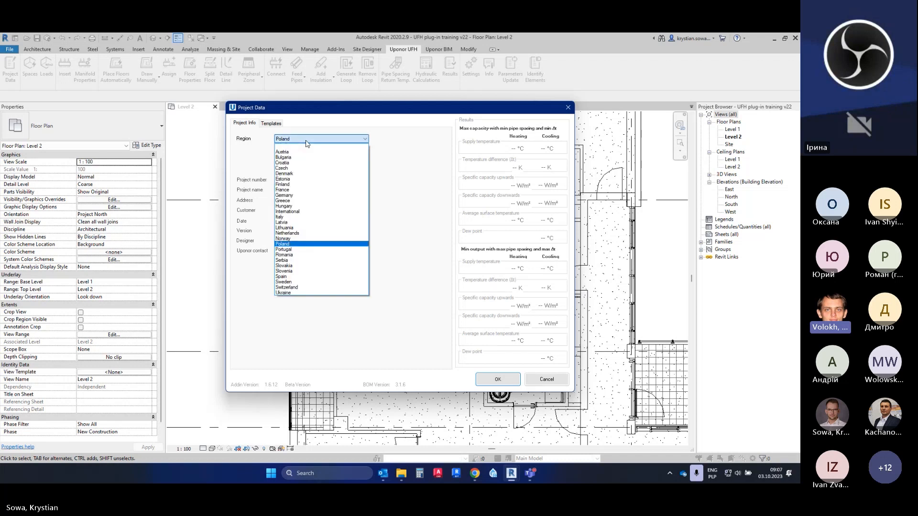
{"action": "left_click", "coordinate": [329, 293]}
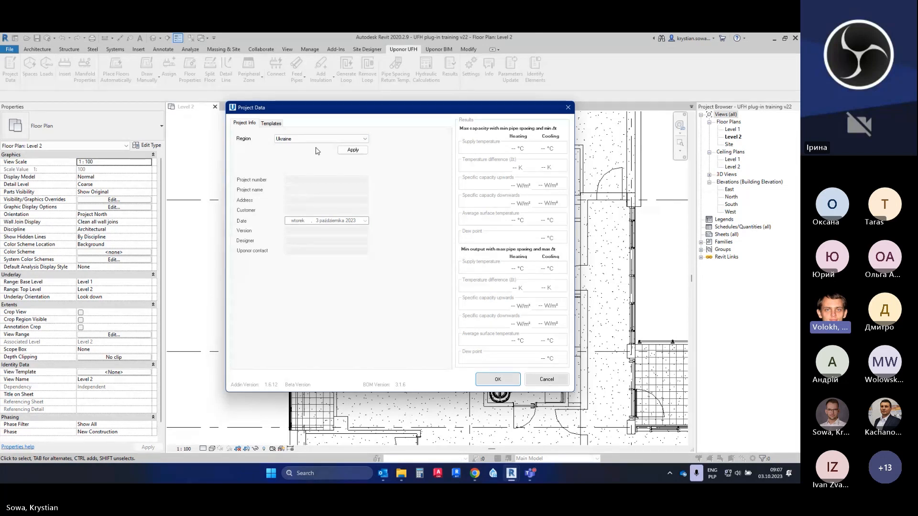
{"action": "left_click", "coordinate": [352, 150]}
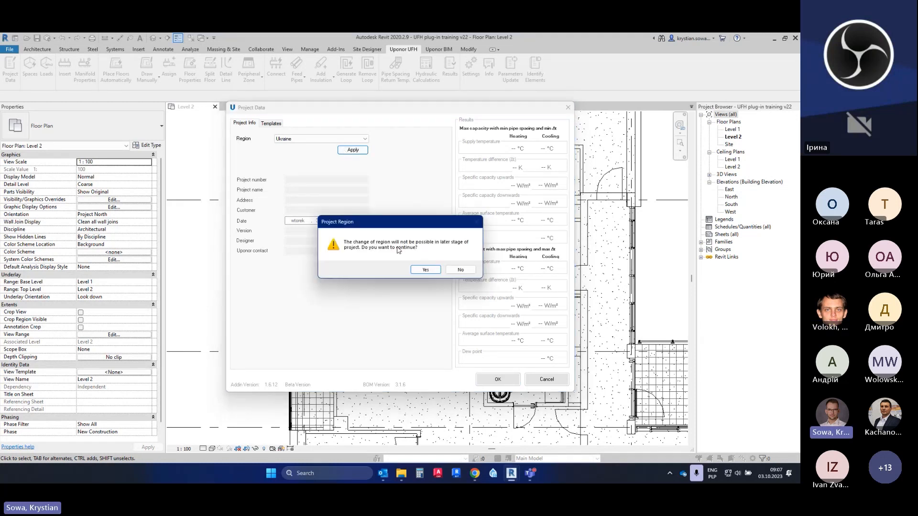
{"action": "left_click", "coordinate": [424, 270]}
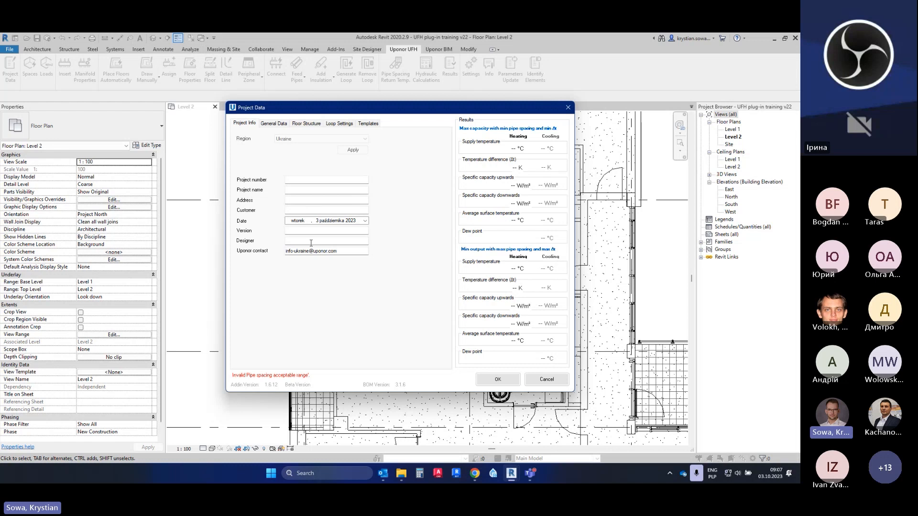
{"action": "left_click", "coordinate": [291, 181]}
{"action": "left_click", "coordinate": [292, 190]}
{"action": "left_click", "coordinate": [293, 200]}
{"action": "left_click", "coordinate": [294, 211]}
{"action": "left_click", "coordinate": [295, 231]}
{"action": "left_click", "coordinate": [296, 242]}
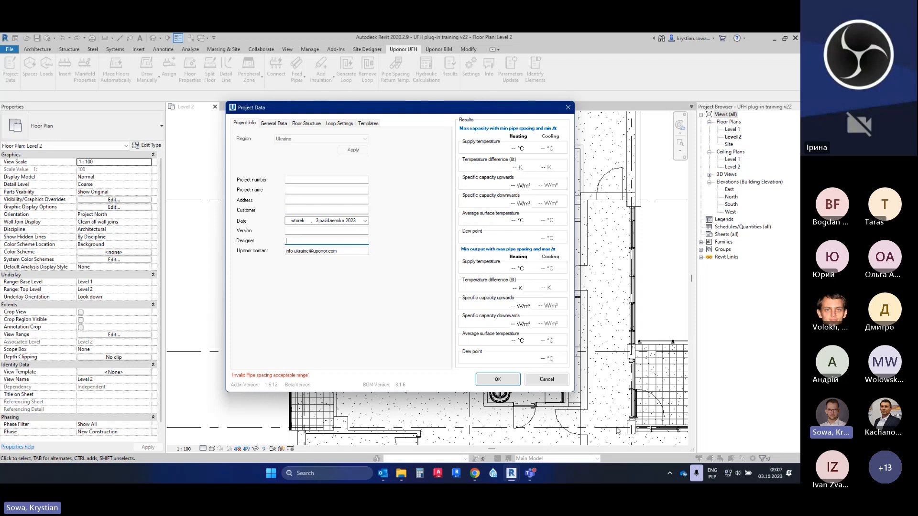
Fill in the project information with project number 123, project name UFH and address Warsaw
{"action": "left_click", "coordinate": [291, 180]}
{"action": "type", "text": "123"}
{"action": "key", "text": "Tab"}
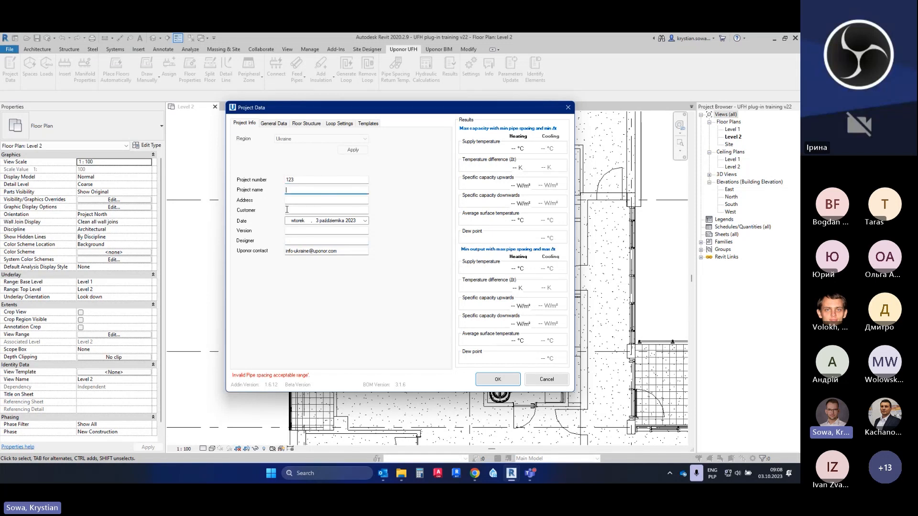
{"action": "type", "text": "W"}
{"action": "key", "text": "BackSpace"}
{"action": "type", "text": "UFH"}
{"action": "key", "text": "Tab"}
{"action": "type", "text": "a"}
{"action": "key", "text": "BackSpace"}
{"action": "type", "text": "Warsaw"}
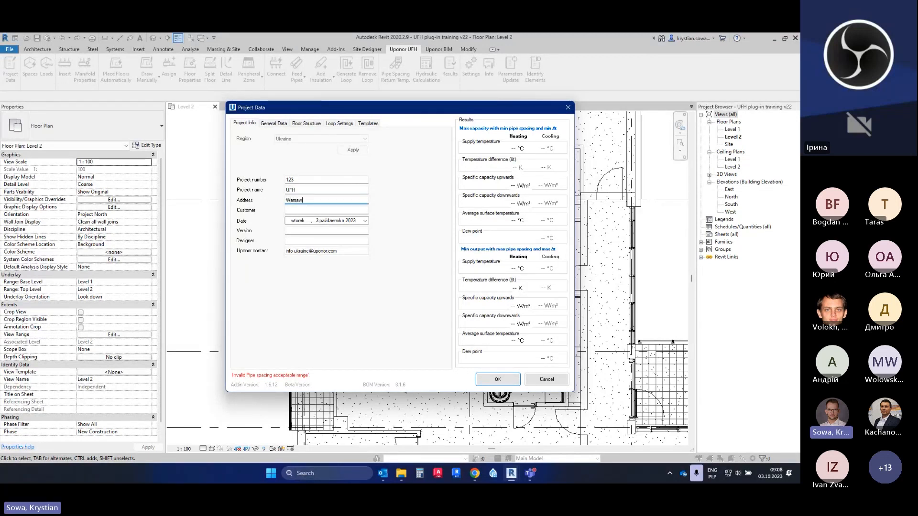
In the general data, try the Cooling scope and the Heating and Cooling scope for the project
{"action": "left_click", "coordinate": [276, 124]}
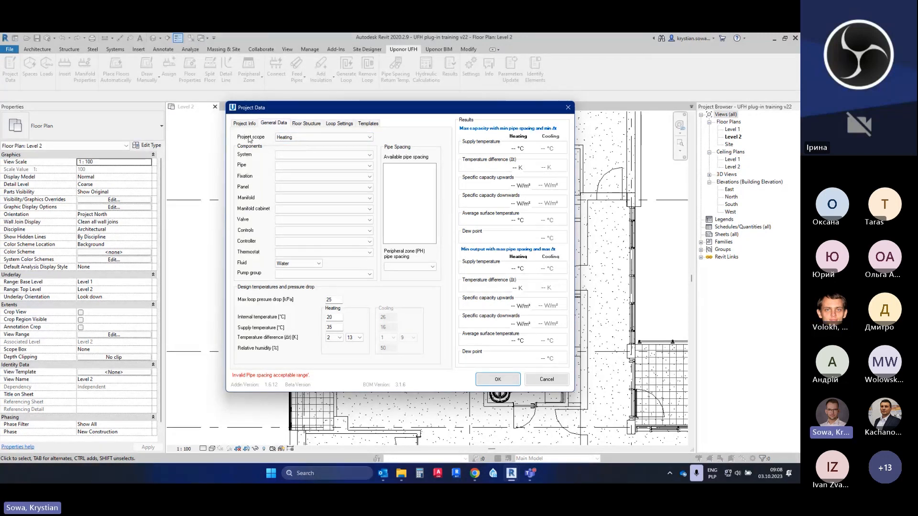
{"action": "left_click", "coordinate": [303, 137]}
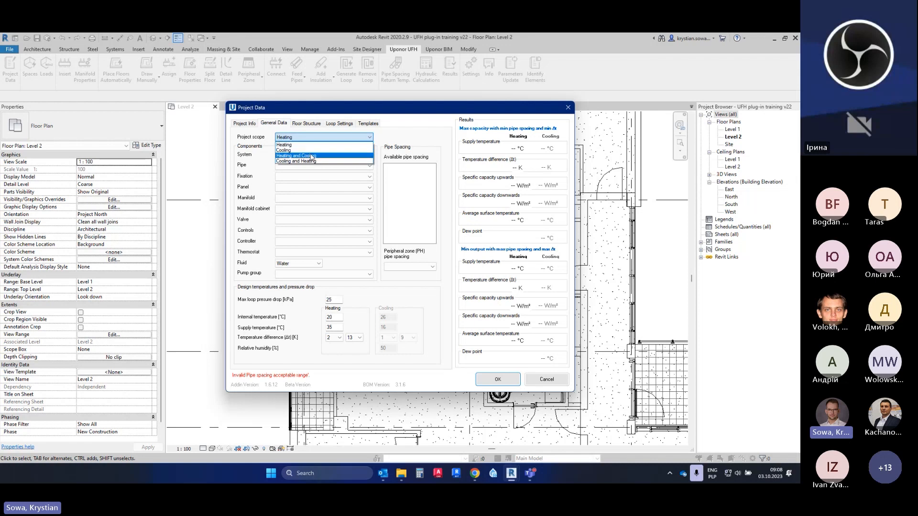
{"action": "left_click", "coordinate": [309, 145]}
{"action": "left_click", "coordinate": [302, 137]}
{"action": "left_click", "coordinate": [302, 150]}
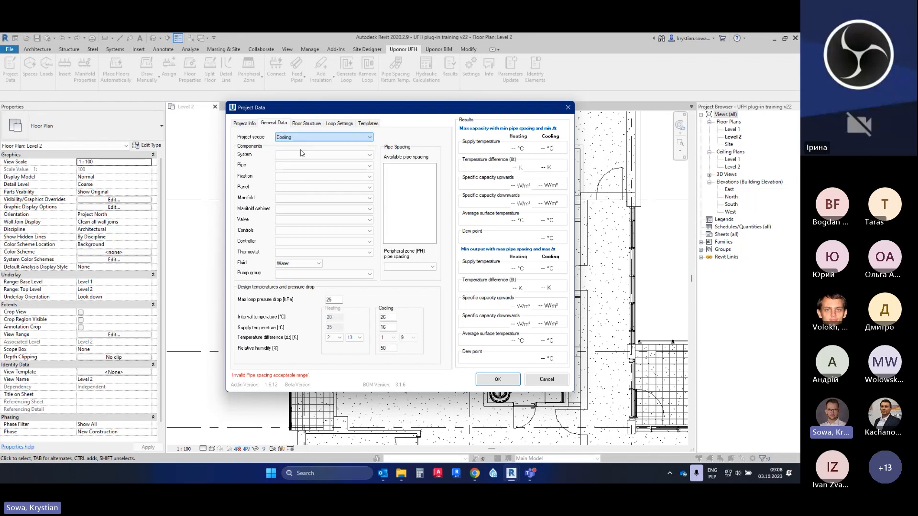
{"action": "left_click", "coordinate": [296, 138]}
{"action": "left_click", "coordinate": [289, 144]}
{"action": "left_click", "coordinate": [289, 138]}
{"action": "left_click", "coordinate": [286, 150]}
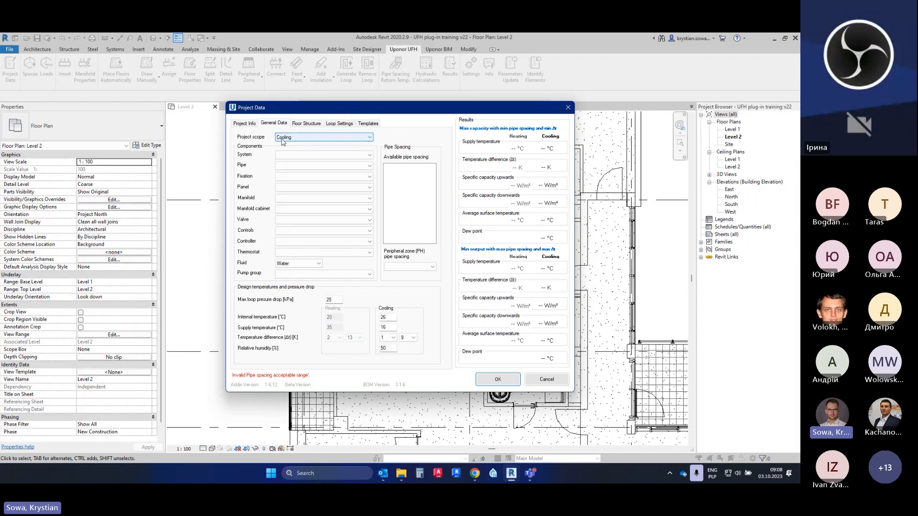
{"action": "left_click", "coordinate": [284, 138]}
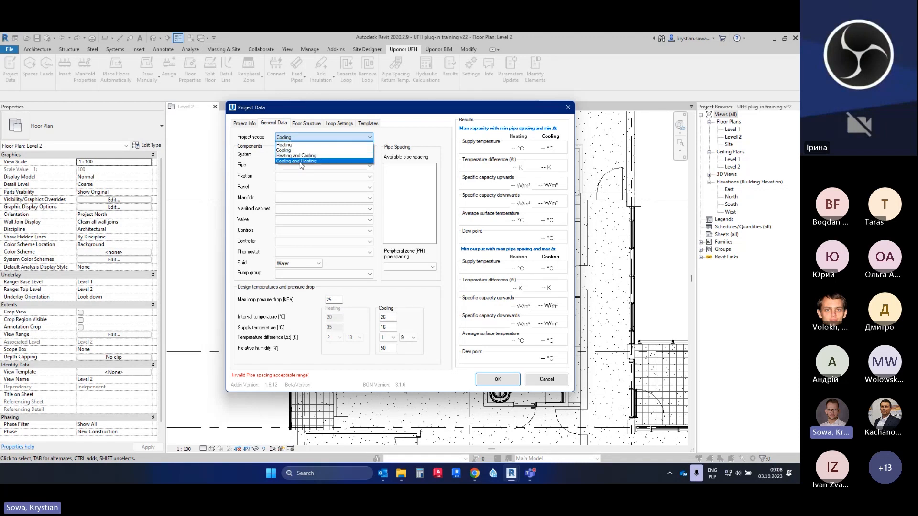
{"action": "left_click", "coordinate": [302, 156]}
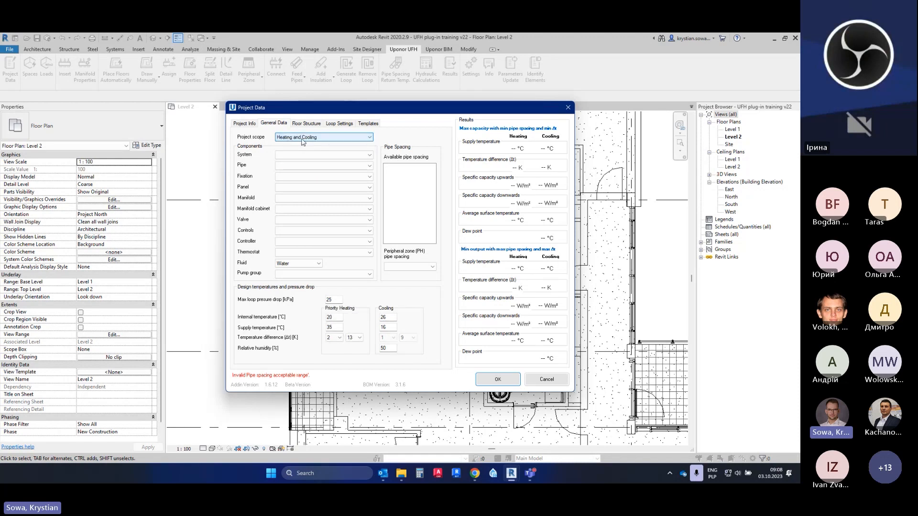
Try the Cooling and Heating project scope
{"action": "left_click", "coordinate": [300, 139]}
{"action": "left_click", "coordinate": [297, 164]}
{"action": "left_click", "coordinate": [297, 138]}
{"action": "left_click", "coordinate": [306, 137]}
{"action": "left_click", "coordinate": [300, 162]}
Set the project scope to Heating, the system to Tacker and the pipe to Uponor Comfort Pipe PN10 16X2.2 240M
{"action": "left_click", "coordinate": [310, 138]}
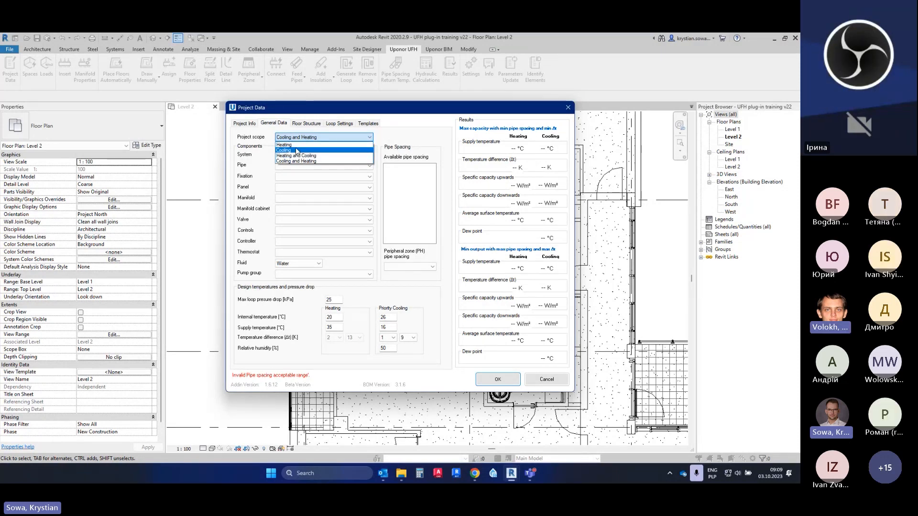
{"action": "left_click", "coordinate": [293, 145]}
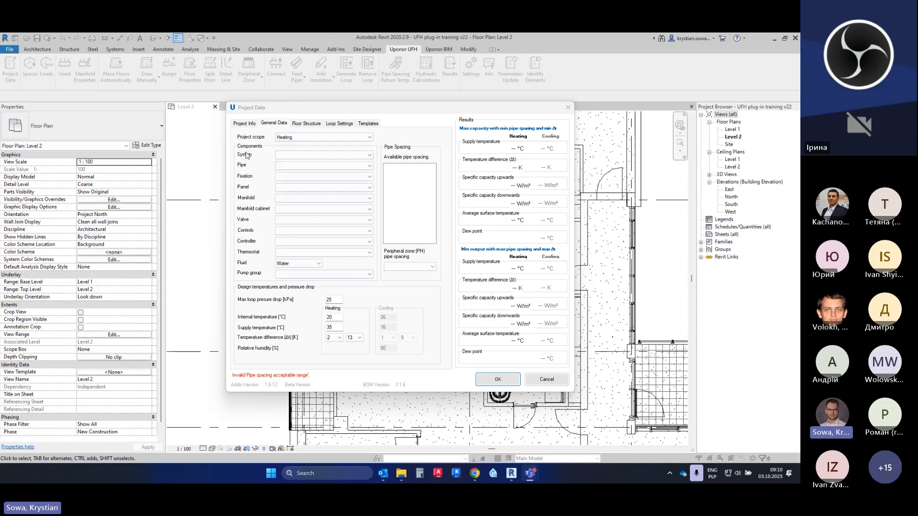
{"action": "left_click", "coordinate": [296, 158]}
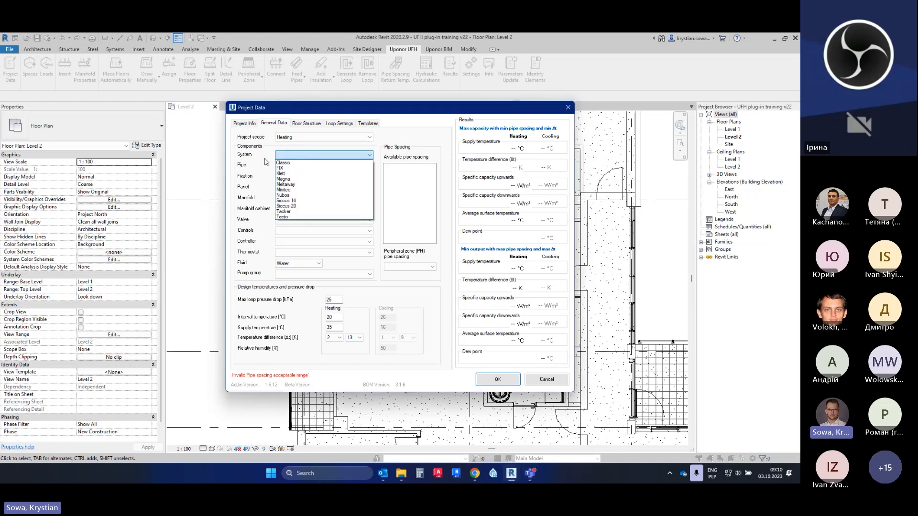
{"action": "left_click", "coordinate": [295, 212]}
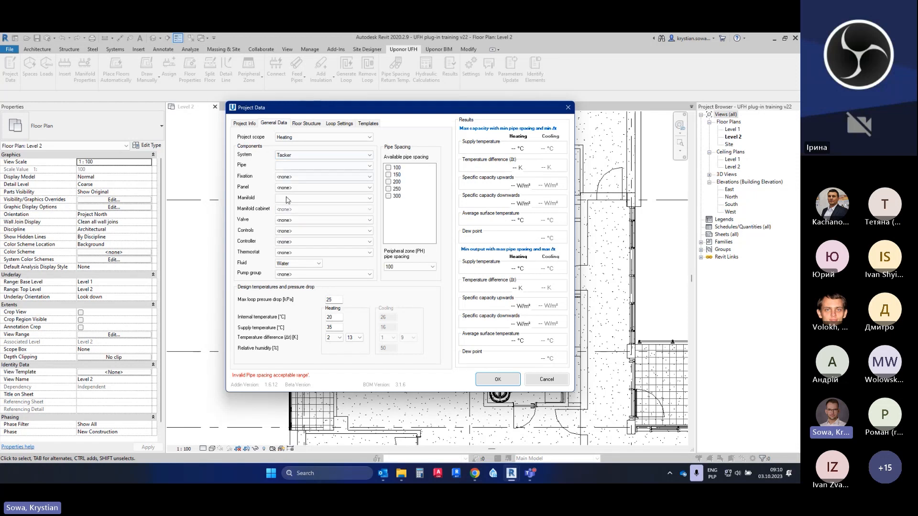
{"action": "left_click", "coordinate": [278, 167]}
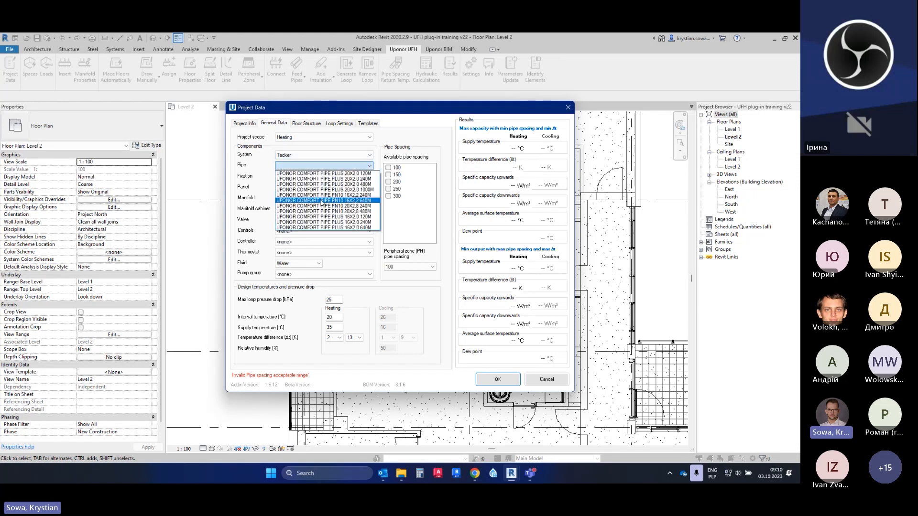
{"action": "left_click", "coordinate": [317, 196]}
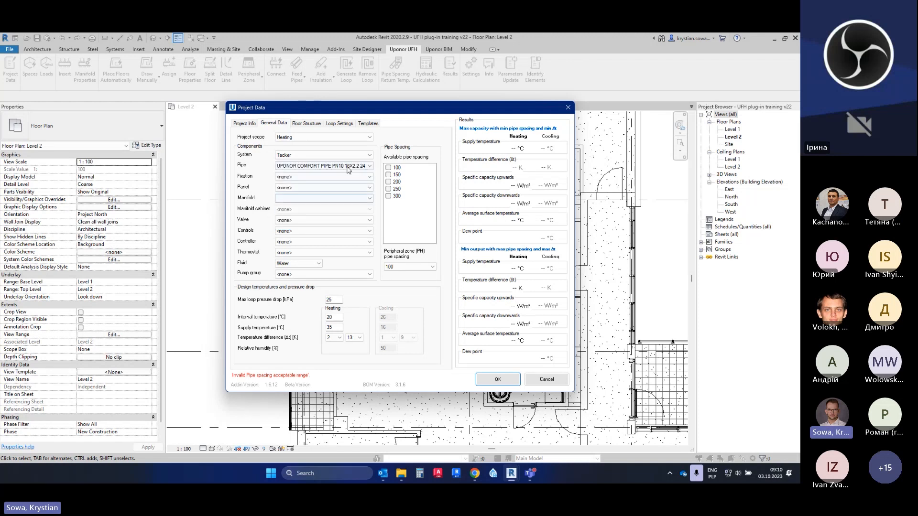
Choose the Uponor Tacker Pipe Clip Standard 14-20MM fixation, the Uponor Tacker Roll EPS DES 30-2MM panel and the VarioS FM manifold
{"action": "left_click", "coordinate": [277, 177]}
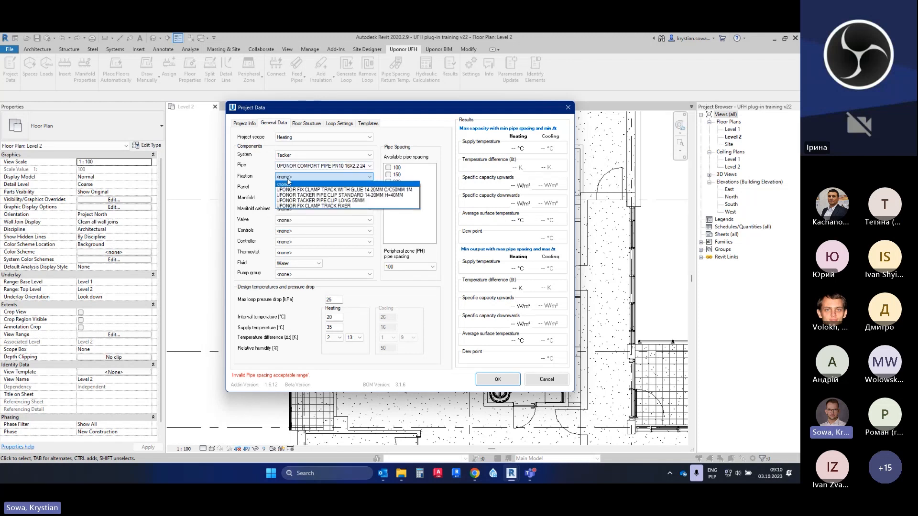
{"action": "left_click", "coordinate": [312, 195]}
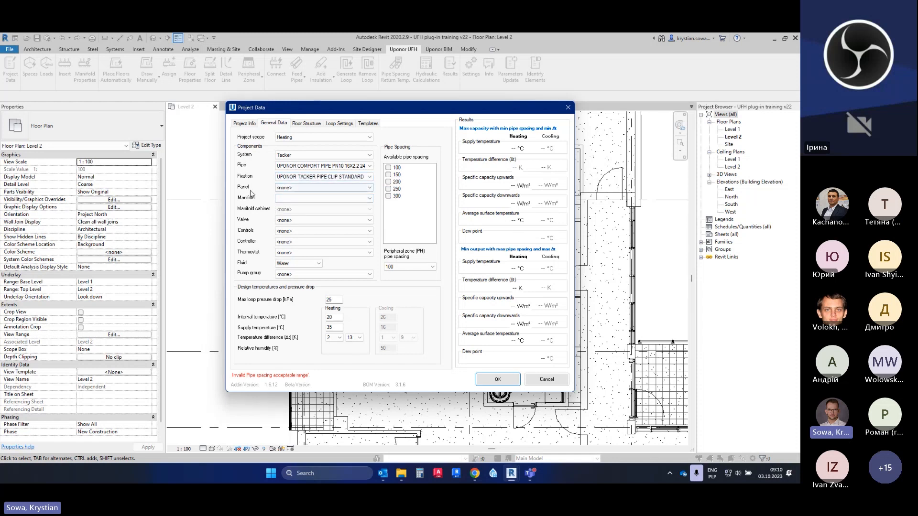
{"action": "left_click", "coordinate": [288, 188]}
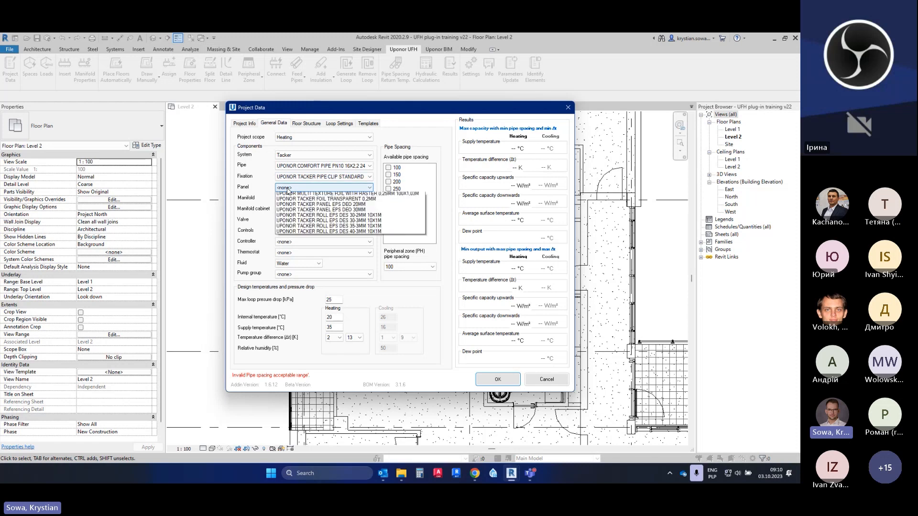
{"action": "left_click", "coordinate": [335, 215]}
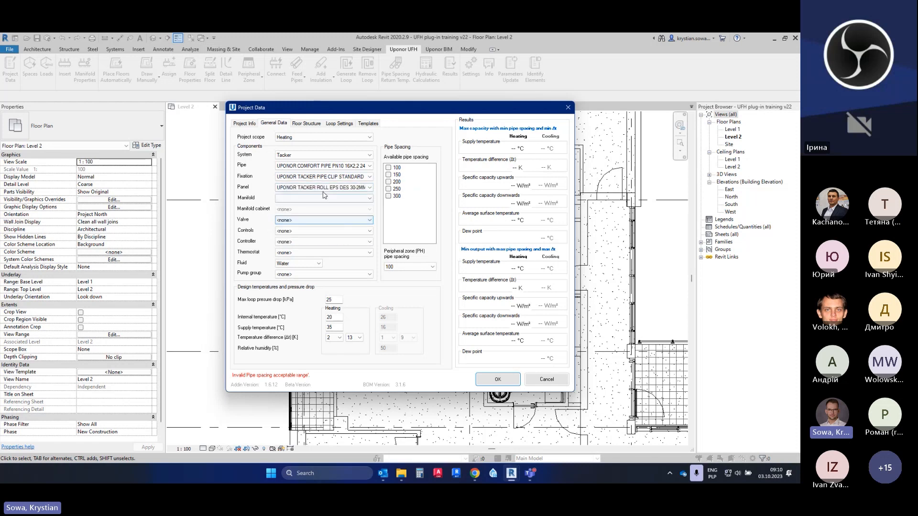
{"action": "left_click", "coordinate": [280, 201]}
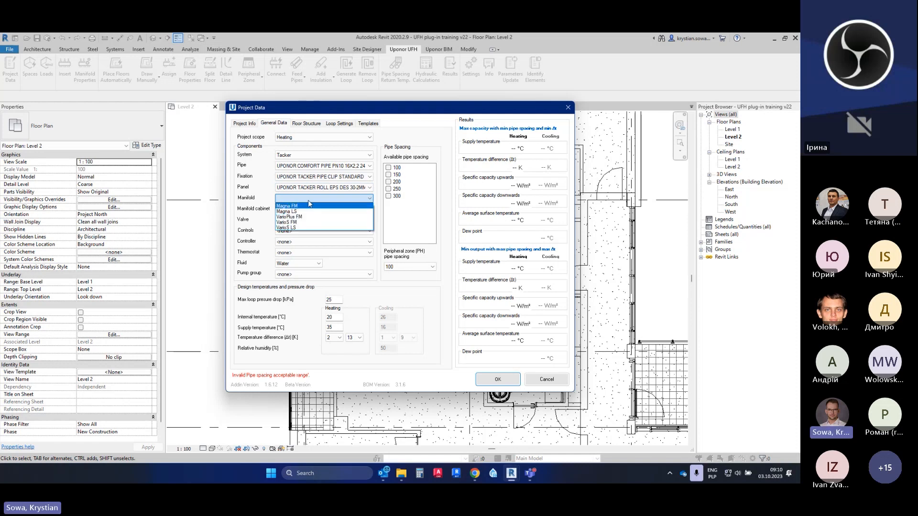
{"action": "left_click", "coordinate": [289, 222]}
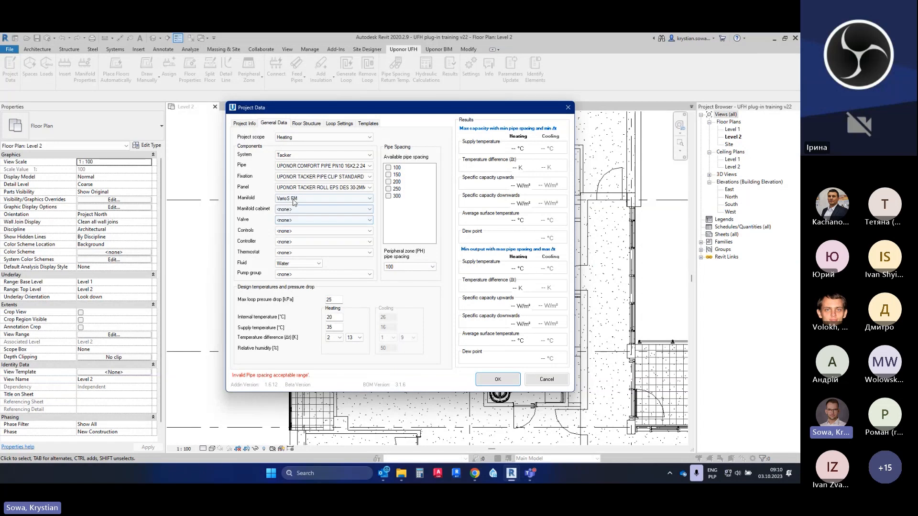
Set the manifold cabinet to In wall and the valve to Straight Valve Set 3/4" - G1"
{"action": "left_click", "coordinate": [288, 210]}
{"action": "left_click", "coordinate": [300, 222]}
{"action": "left_click", "coordinate": [301, 221]}
{"action": "left_click", "coordinate": [290, 231]}
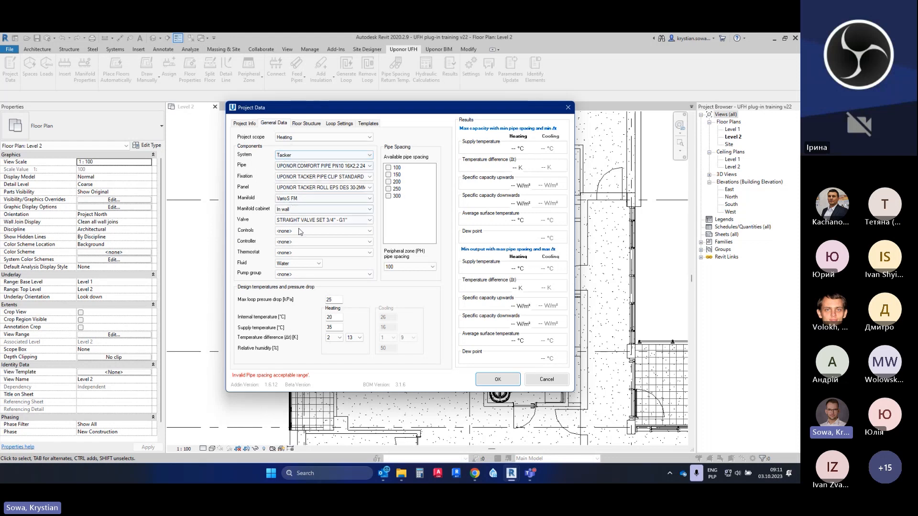
Set the controls to Uponor Smatrix Wave PULSE, with a Smatrix Wave Controller Pulse and an Uponor Smatrix Wave thermostat
{"action": "left_click", "coordinate": [301, 231]}
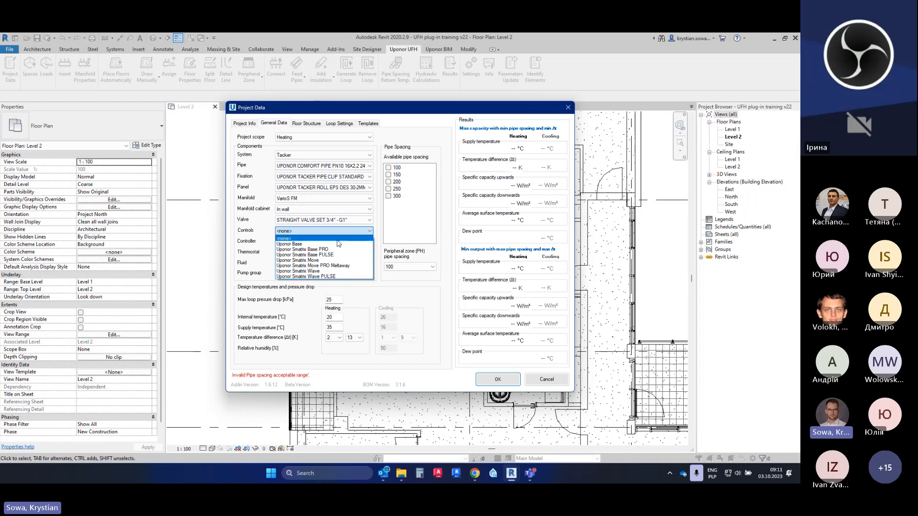
{"action": "left_click", "coordinate": [325, 278]}
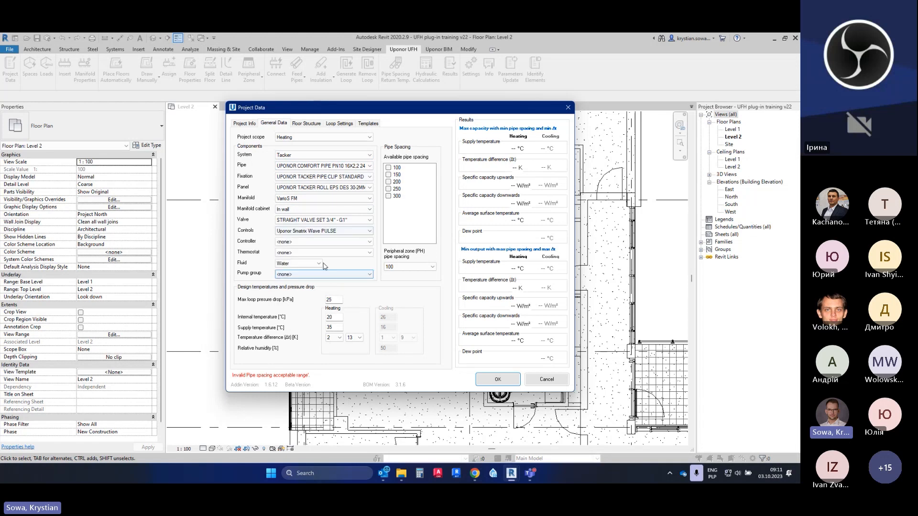
{"action": "left_click", "coordinate": [295, 243]}
{"action": "left_click", "coordinate": [296, 255]}
{"action": "left_click", "coordinate": [293, 253]}
{"action": "left_click", "coordinate": [292, 270]}
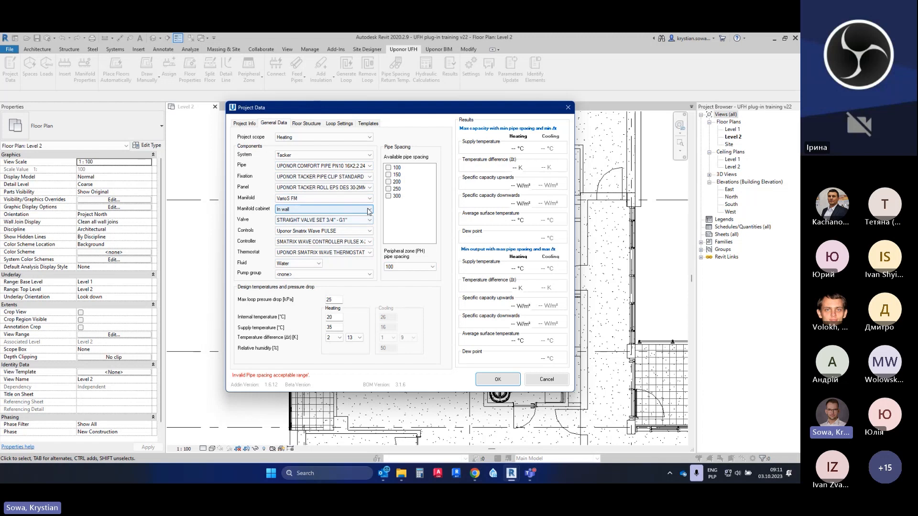
Enable the 100 pipe spacing and keep Water as the fluid after checking the glycol options
{"action": "left_click", "coordinate": [388, 168]}
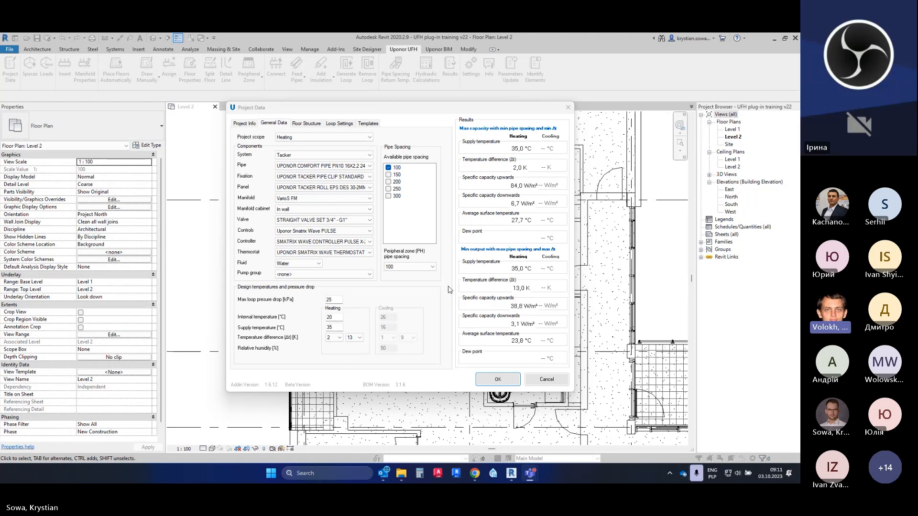
{"action": "left_click", "coordinate": [450, 290]}
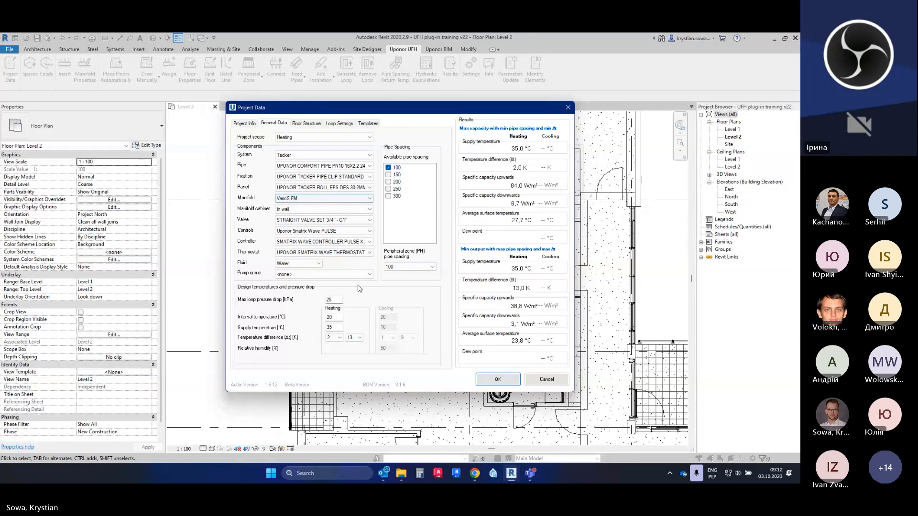
{"action": "left_click", "coordinate": [283, 266]}
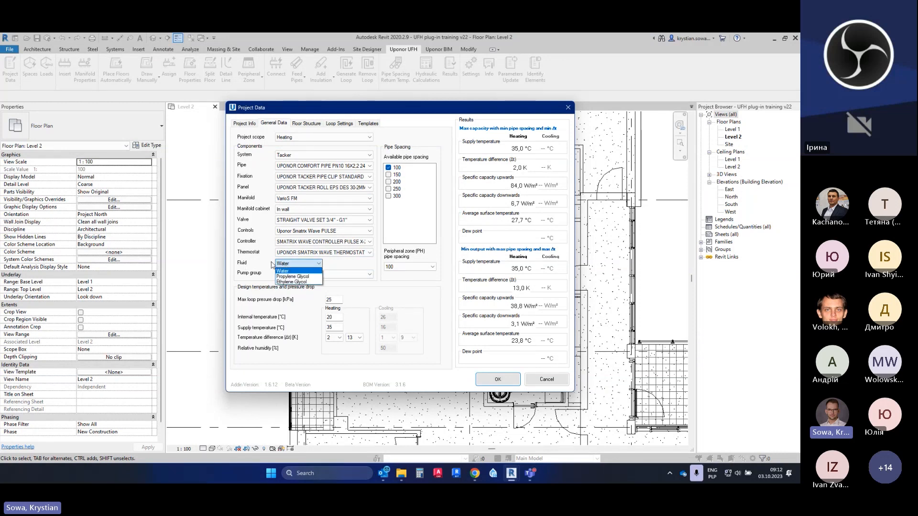
{"action": "left_click", "coordinate": [313, 271]}
{"action": "left_click", "coordinate": [307, 267]}
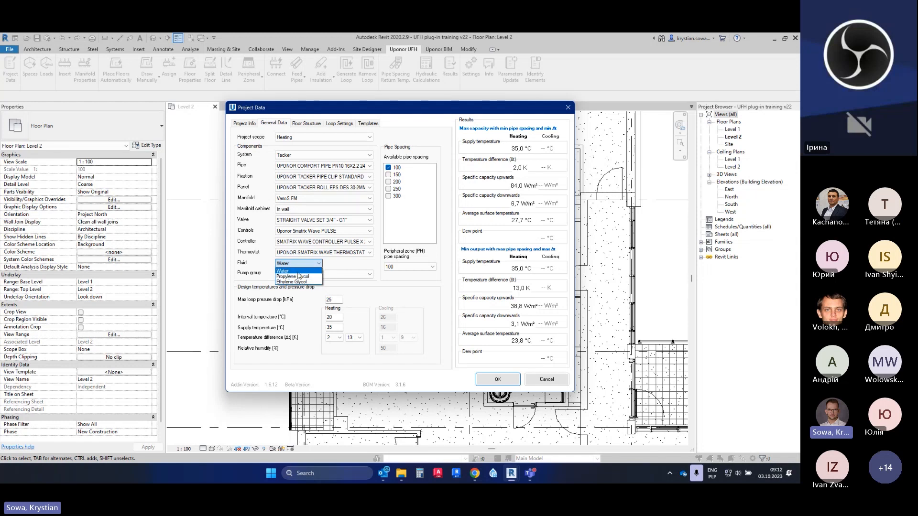
{"action": "left_click", "coordinate": [333, 265]}
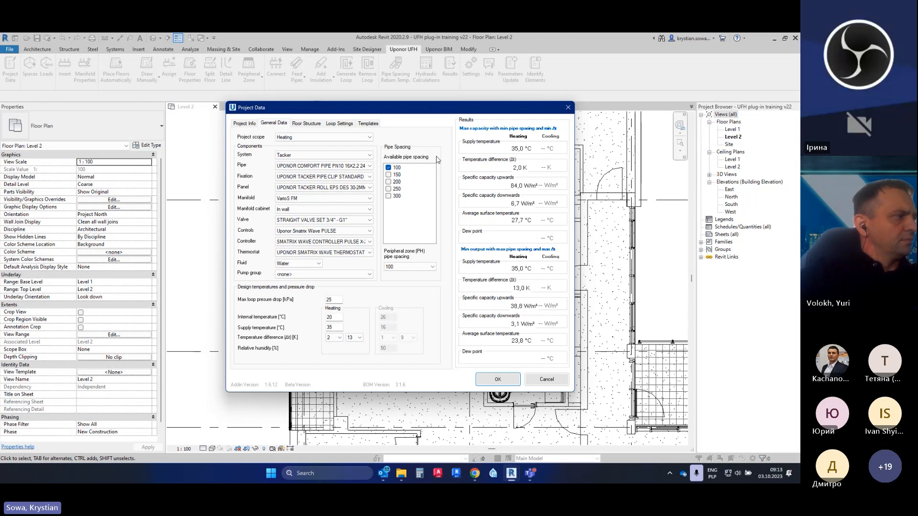
Enable the 150 pipe spacing in addition to 100 and keep the peripheral zone pipe spacing at 100
{"action": "left_click", "coordinate": [389, 175]}
{"action": "left_click_drag", "start_coordinate": [440, 108], "coordinate": [172, 138]}
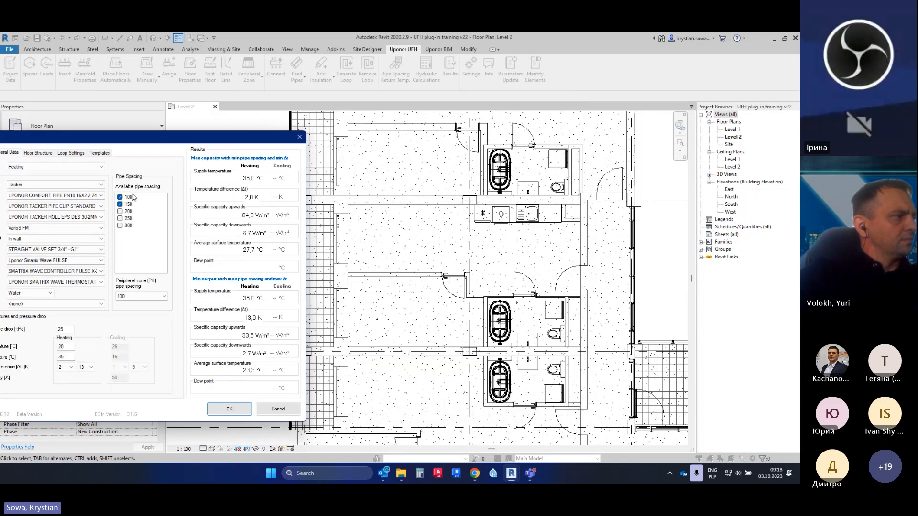
{"action": "left_click_drag", "start_coordinate": [187, 143], "coordinate": [427, 94]}
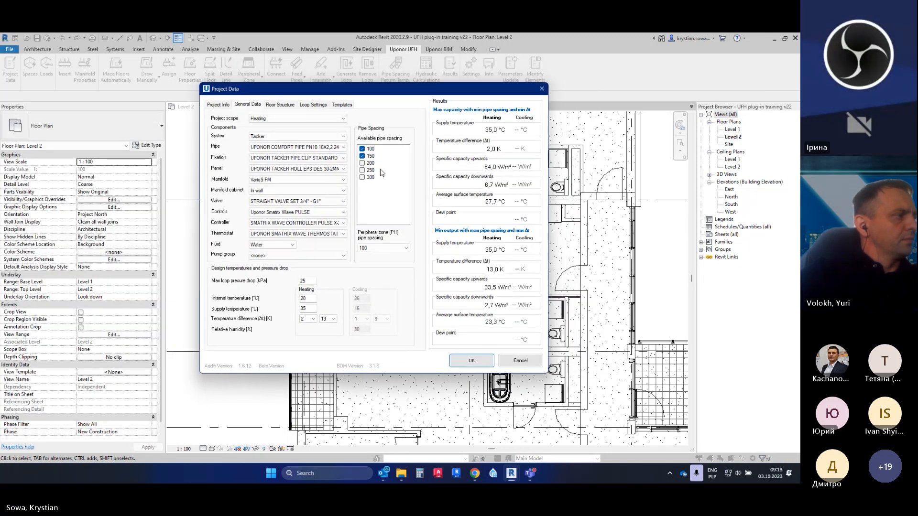
{"action": "left_click", "coordinate": [377, 252]}
{"action": "left_click", "coordinate": [354, 258]}
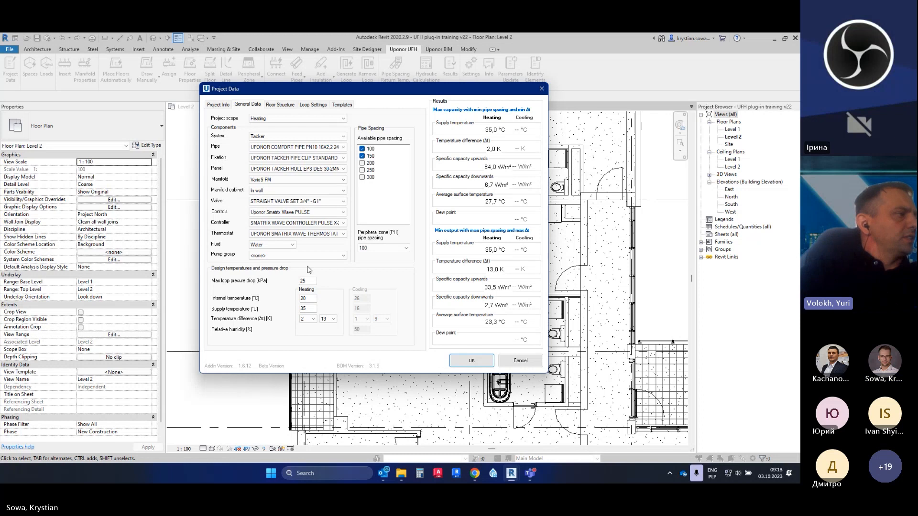
{"action": "left_click", "coordinate": [288, 244]}
{"action": "left_click", "coordinate": [321, 250]}
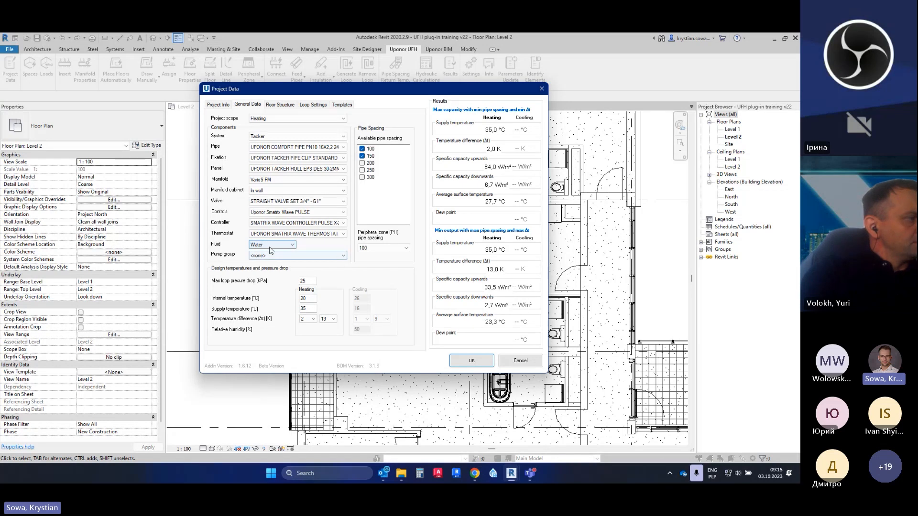
Set the heating supply temperature to 38 °C and the temperature difference range to 5 to 10 K
{"action": "double_click", "coordinate": [309, 306]}
{"action": "type", "text": "38"}
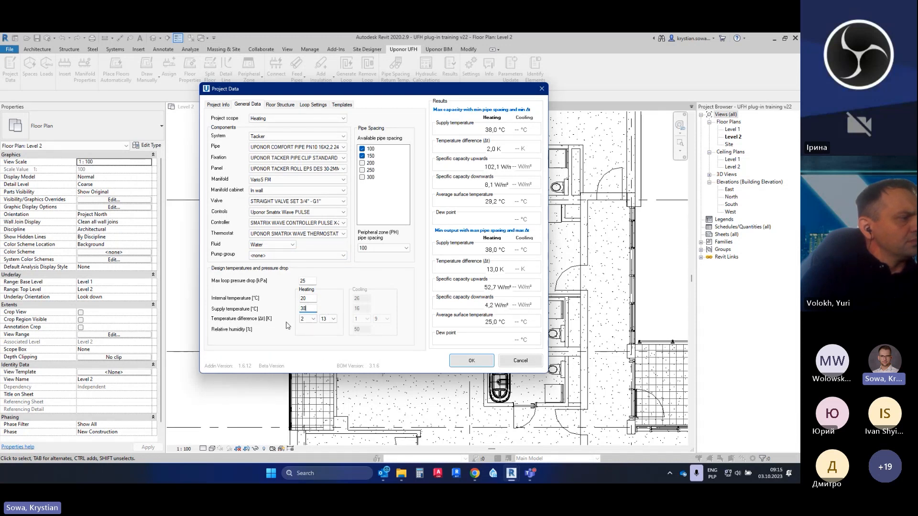
{"action": "left_click", "coordinate": [306, 319]}
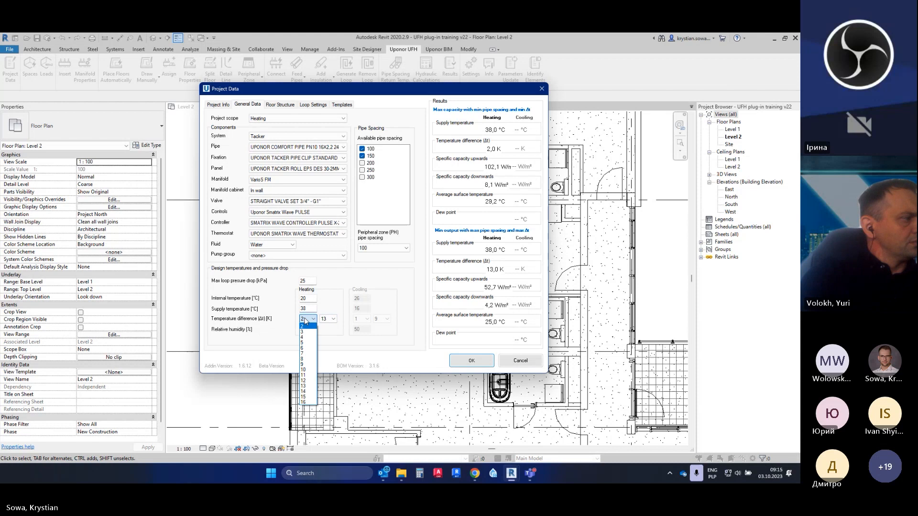
{"action": "left_click", "coordinate": [303, 342]}
{"action": "left_click", "coordinate": [328, 319]}
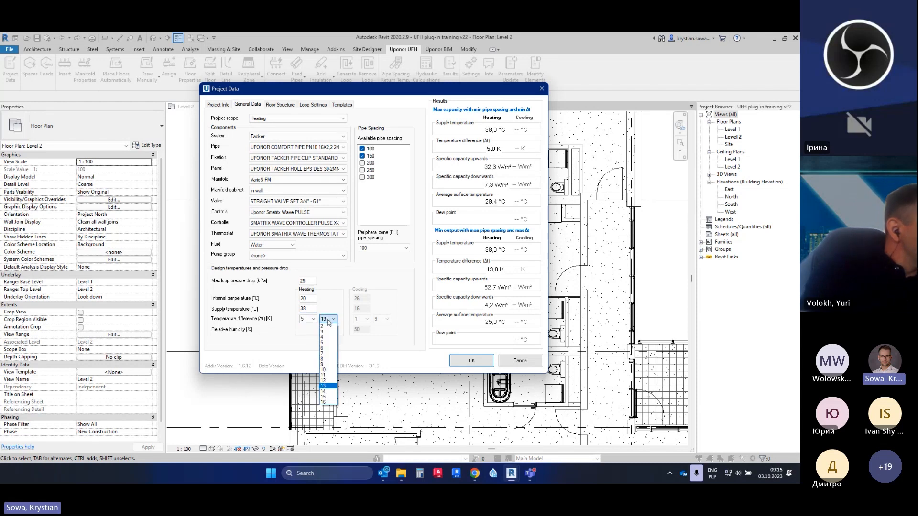
{"action": "left_click", "coordinate": [328, 369]}
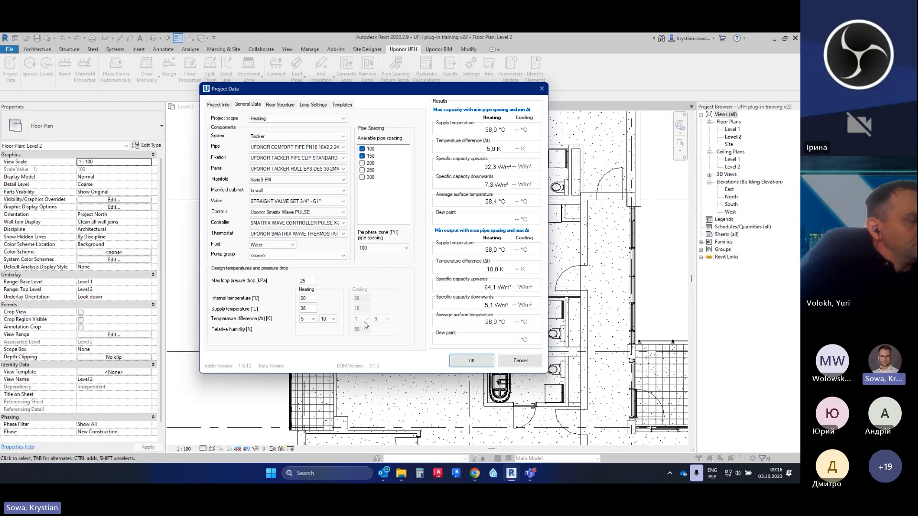
Examine the floor structure and the floor covering resistance options, comparing them with the general data and the calculated results
{"action": "left_click", "coordinate": [279, 105]}
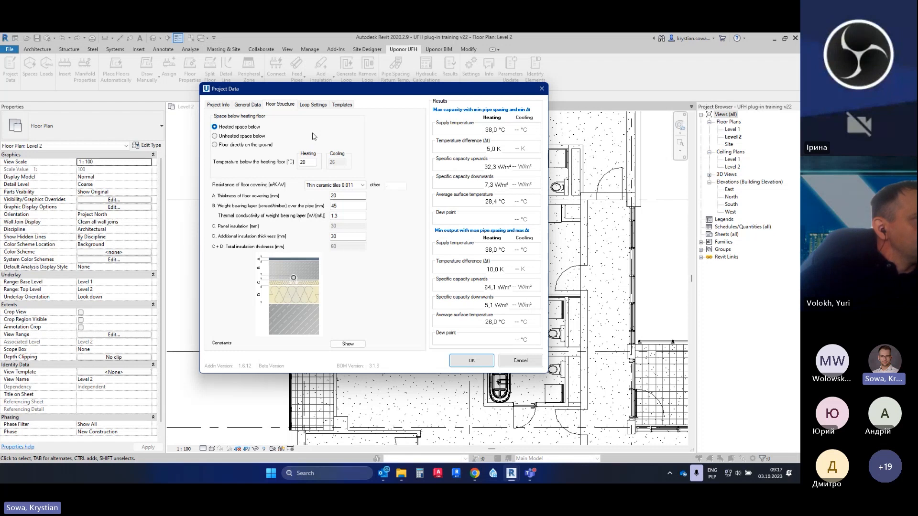
{"action": "left_click", "coordinate": [329, 186]}
{"action": "left_click", "coordinate": [287, 192]}
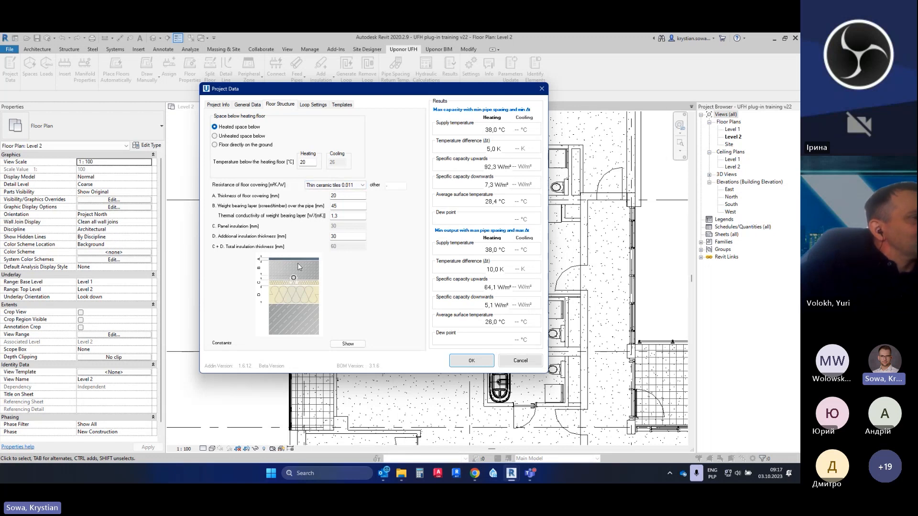
{"action": "left_click", "coordinate": [324, 188]}
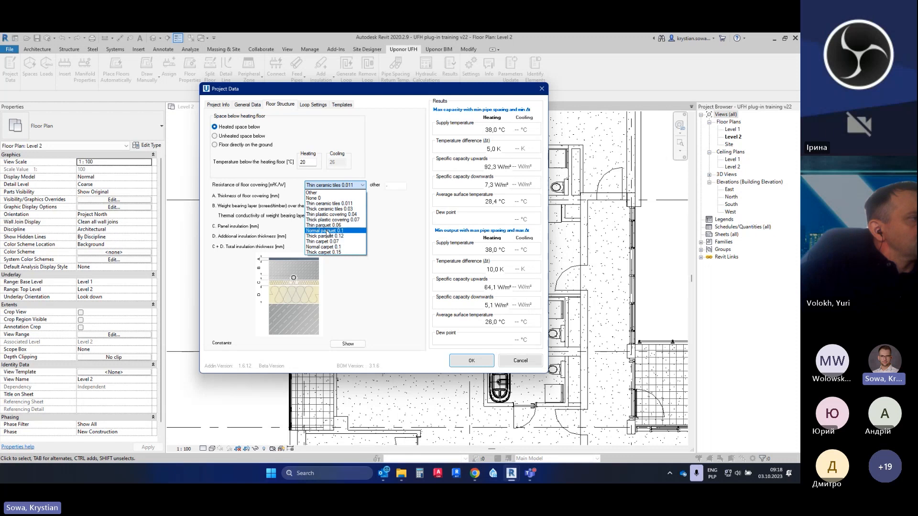
{"action": "left_click", "coordinate": [397, 221]}
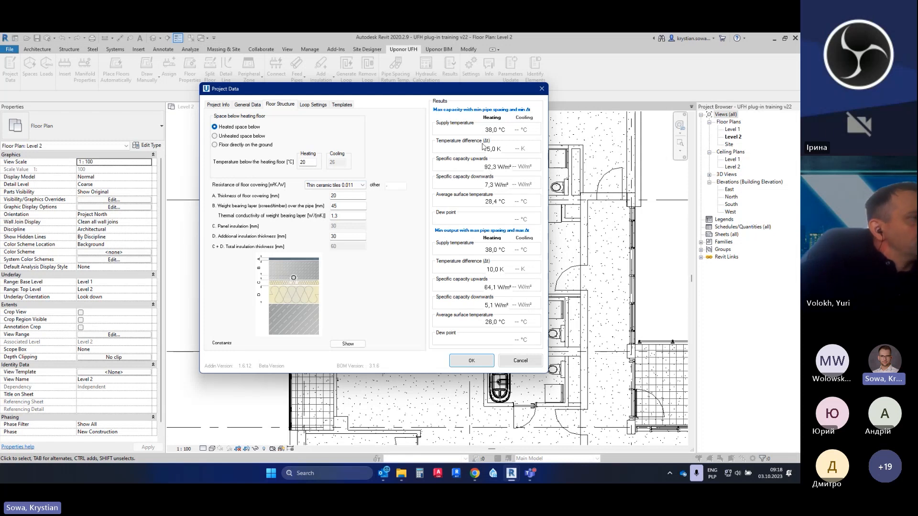
{"action": "left_click", "coordinate": [248, 105]}
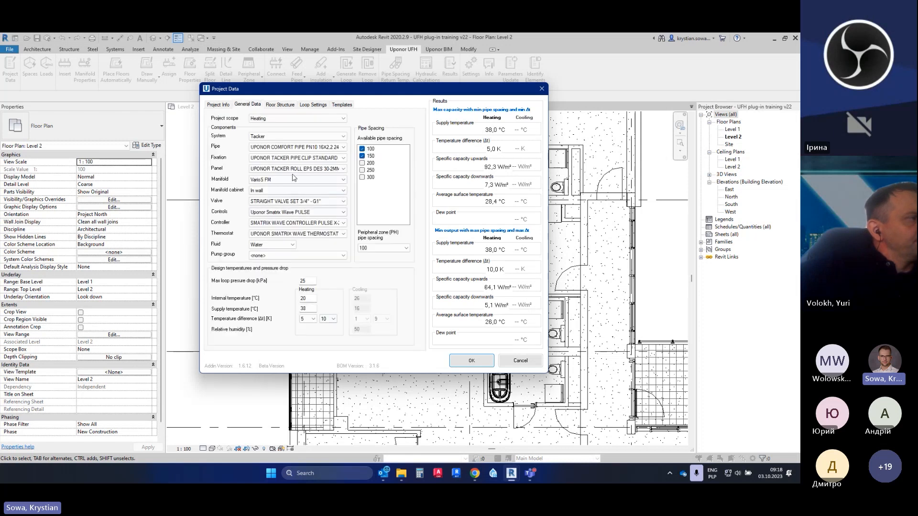
{"action": "left_click", "coordinate": [286, 105]}
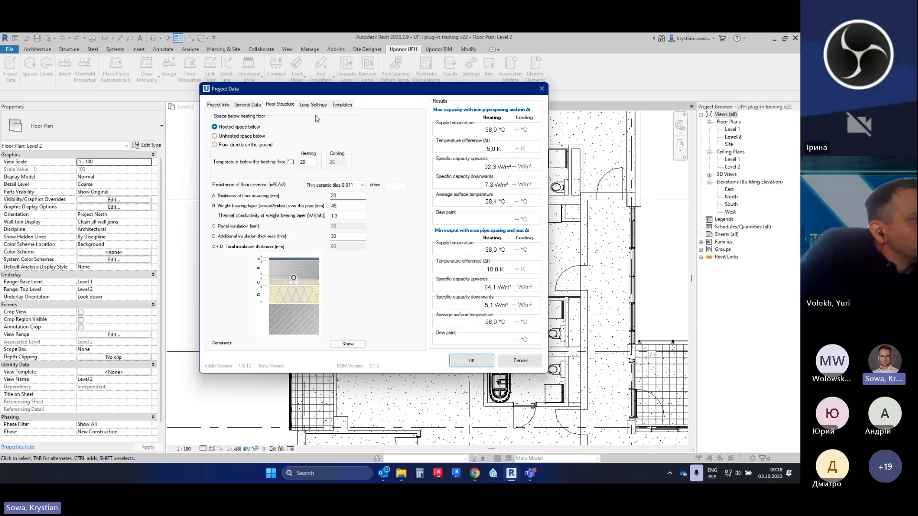
{"action": "left_click", "coordinate": [248, 104]}
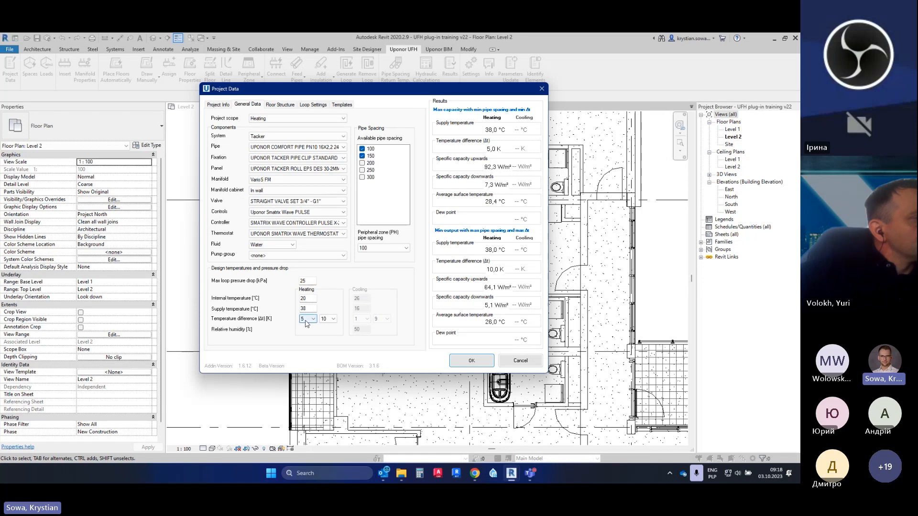
{"action": "left_click", "coordinate": [272, 105]}
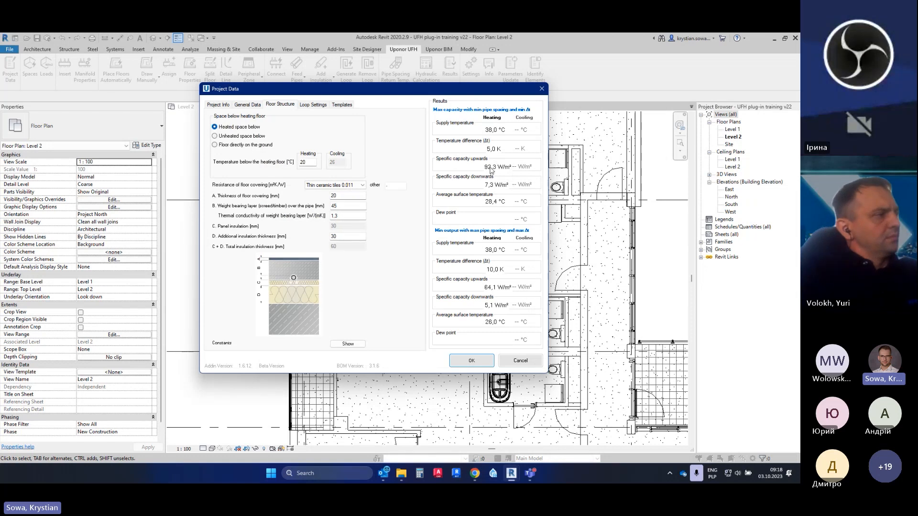
Set the resistance of floor covering to Normal parquet 0.1 and check the floor covering and weight bearing layer thicknesses
{"action": "left_click", "coordinate": [336, 186]}
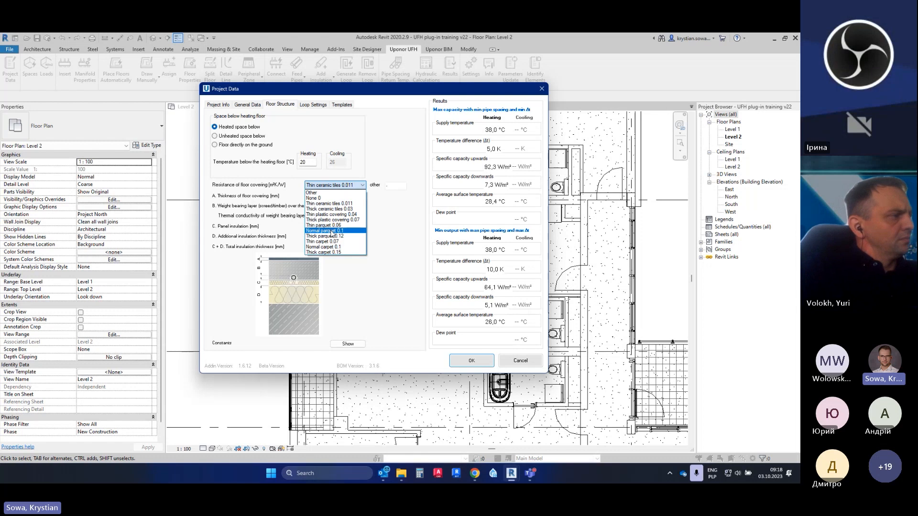
{"action": "left_click", "coordinate": [331, 231]}
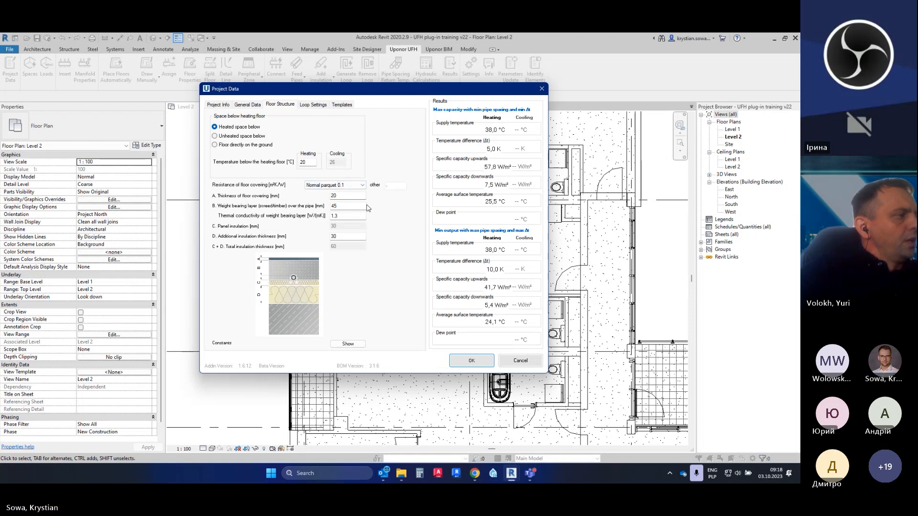
{"action": "left_click", "coordinate": [349, 196]}
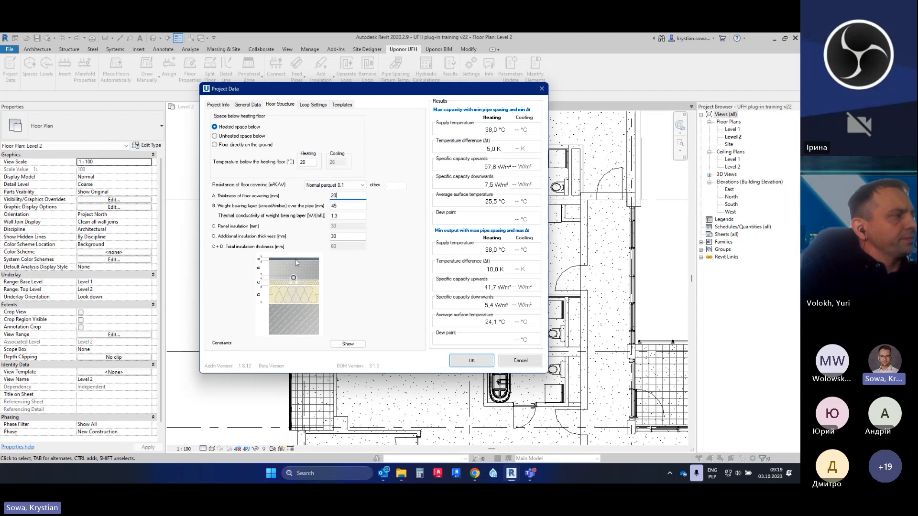
{"action": "left_click", "coordinate": [339, 207]}
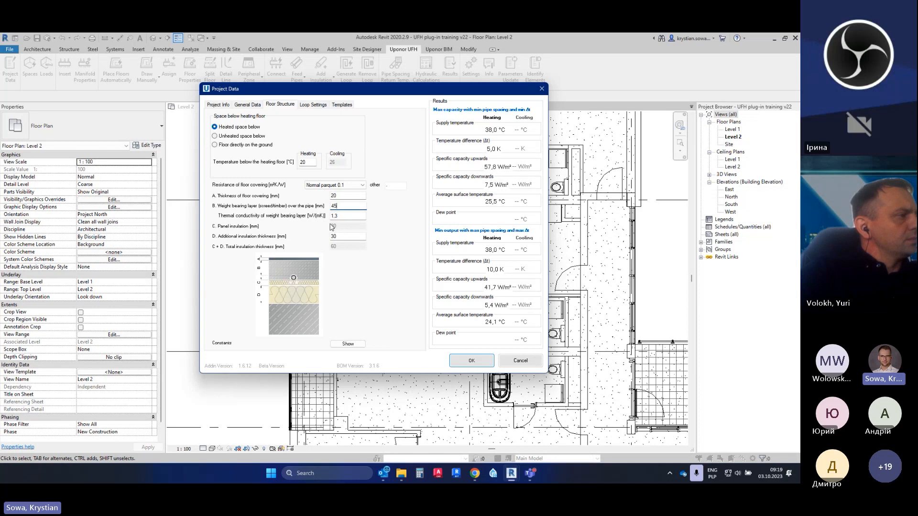
Check the available Tacker insulation panels in the general data and return to the floor structure settings
{"action": "left_click", "coordinate": [247, 105]}
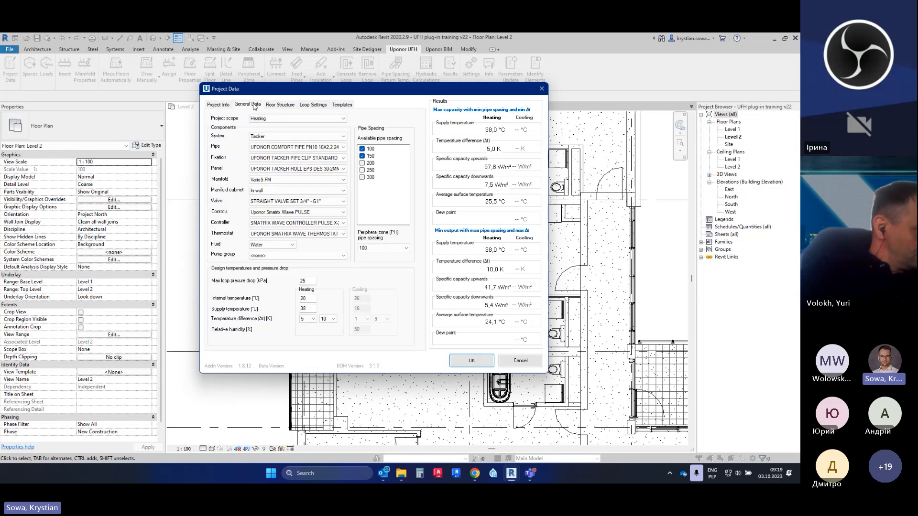
{"action": "left_click", "coordinate": [259, 169]}
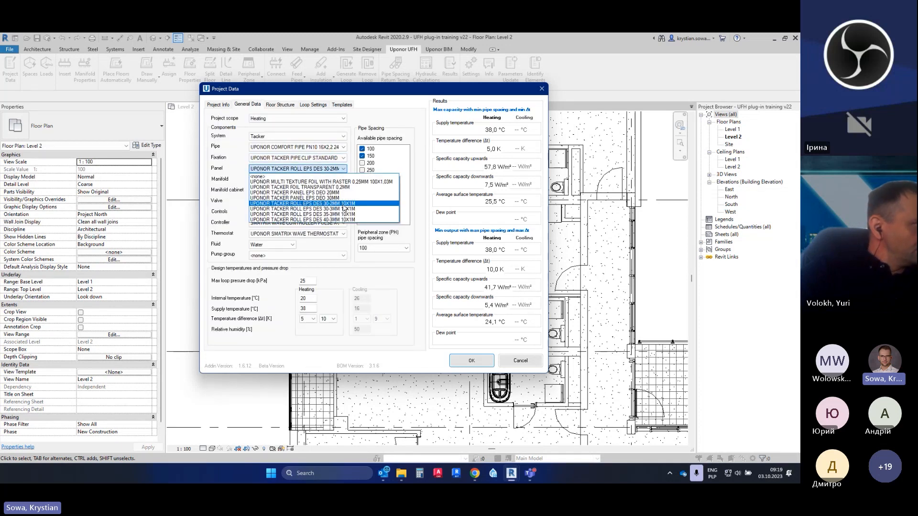
{"action": "left_click", "coordinate": [274, 107]}
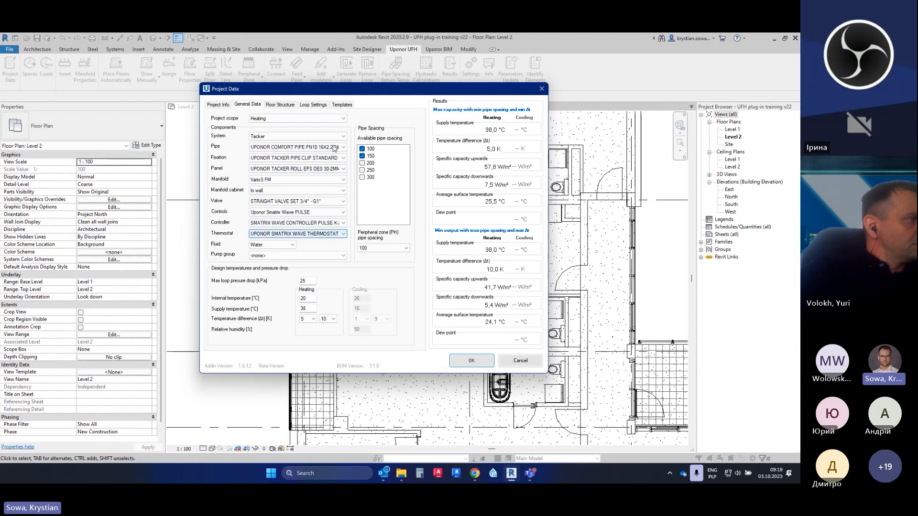
{"action": "left_click", "coordinate": [280, 104]}
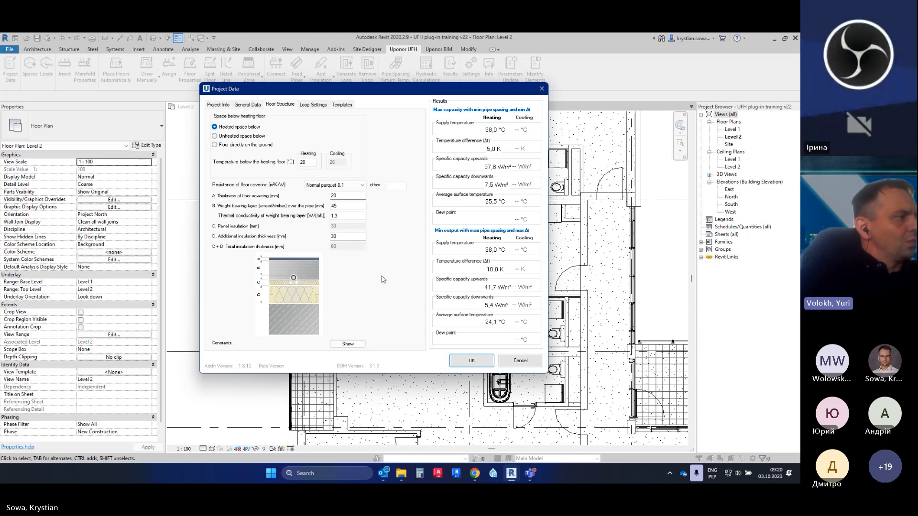
Set the loop pattern to Spiral with a horizontal loop laying direction
{"action": "left_click", "coordinate": [306, 106]}
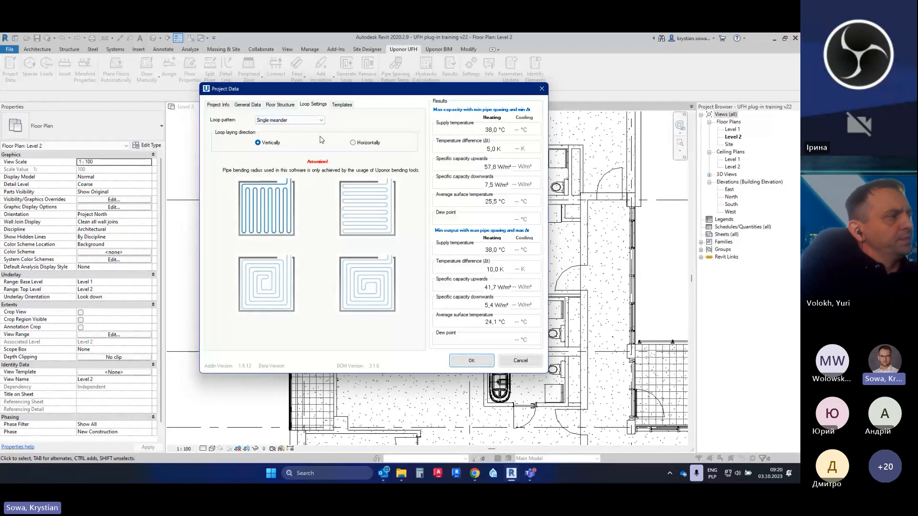
{"action": "left_click", "coordinate": [290, 122]}
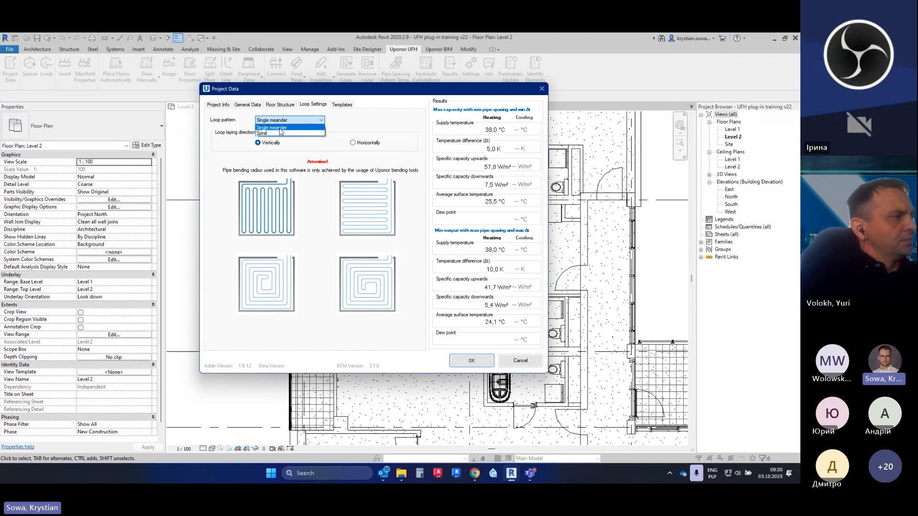
{"action": "left_click", "coordinate": [280, 133]}
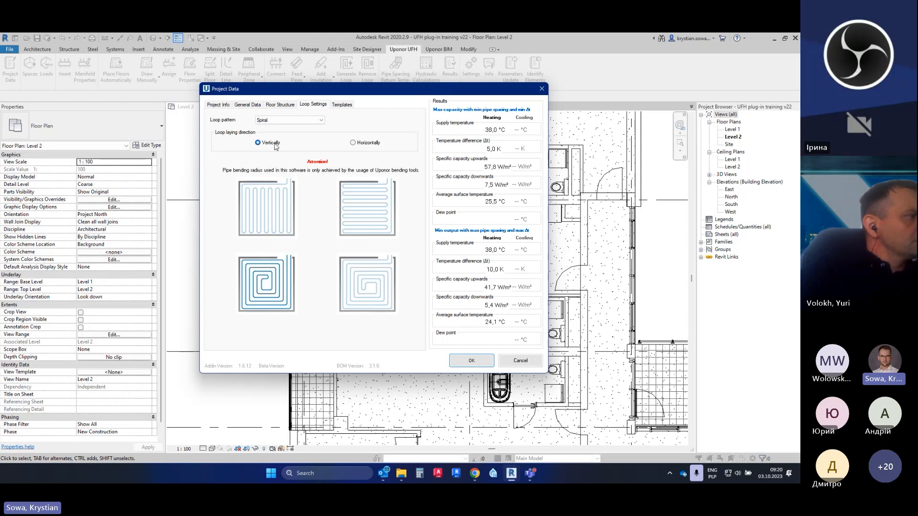
{"action": "left_click", "coordinate": [358, 144]}
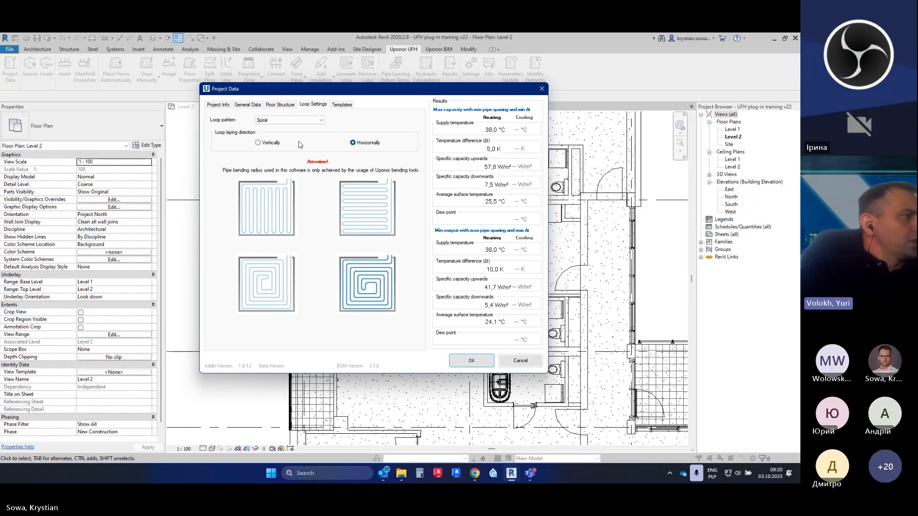
Create a project data template named Tacker from the current settings
{"action": "left_click", "coordinate": [342, 107]}
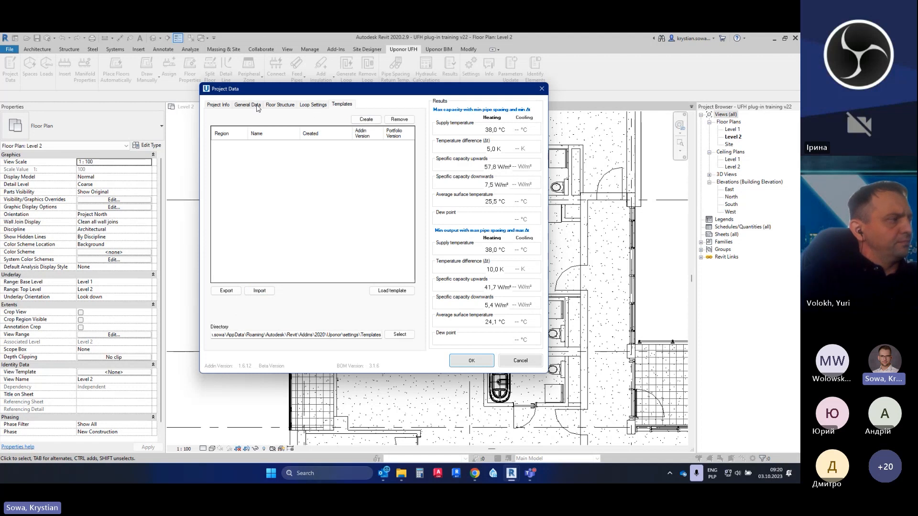
{"action": "left_click", "coordinate": [365, 121]}
{"action": "left_click", "coordinate": [376, 244]}
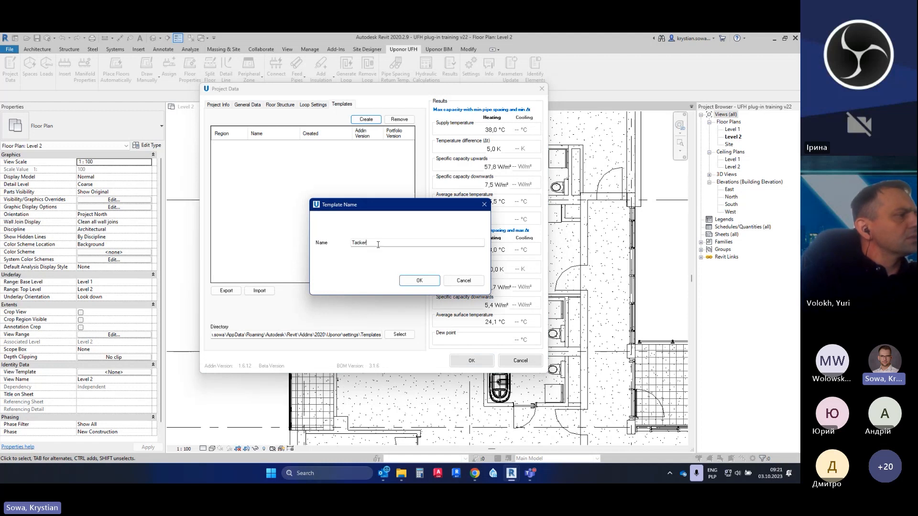
{"action": "left_click", "coordinate": [419, 281]}
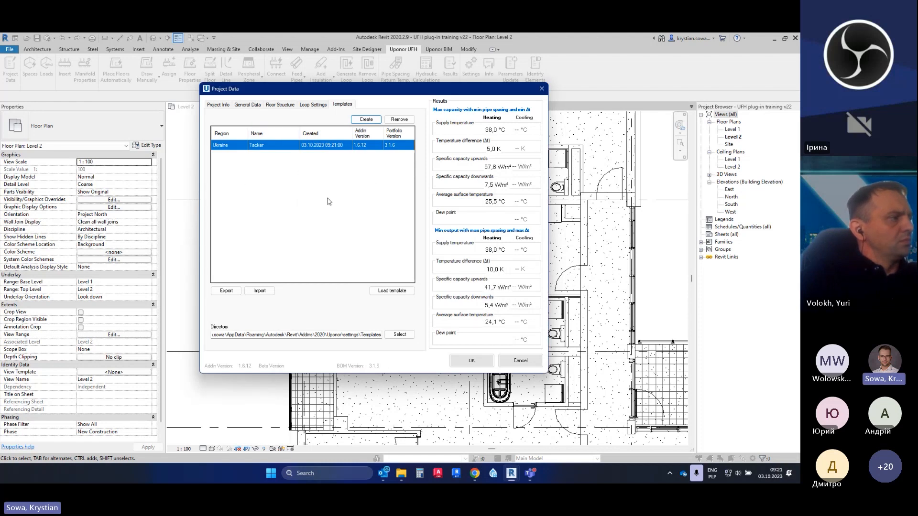
Review the general data, floor structure and loop settings that the Tacker template covers
{"action": "left_click", "coordinate": [247, 105]}
{"action": "left_click", "coordinate": [279, 104]}
{"action": "left_click", "coordinate": [311, 105]}
{"action": "left_click", "coordinate": [342, 104]}
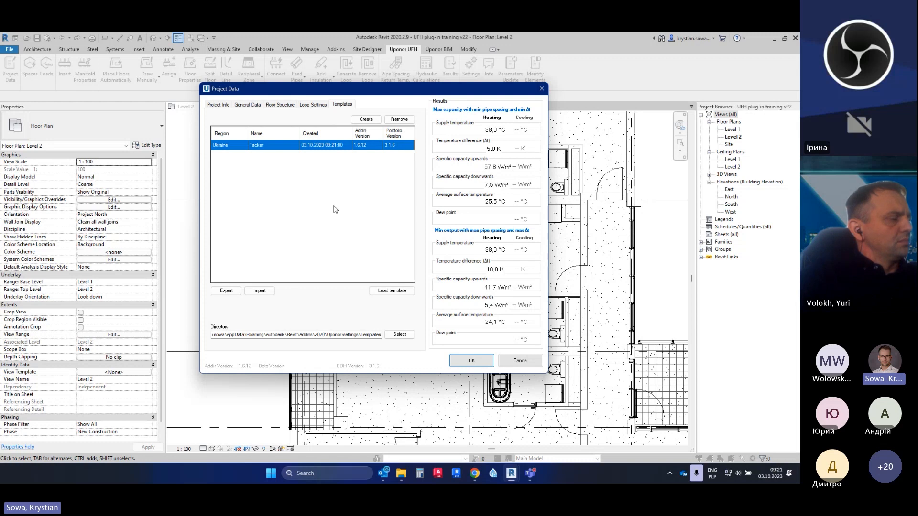
{"action": "left_click", "coordinate": [248, 105]}
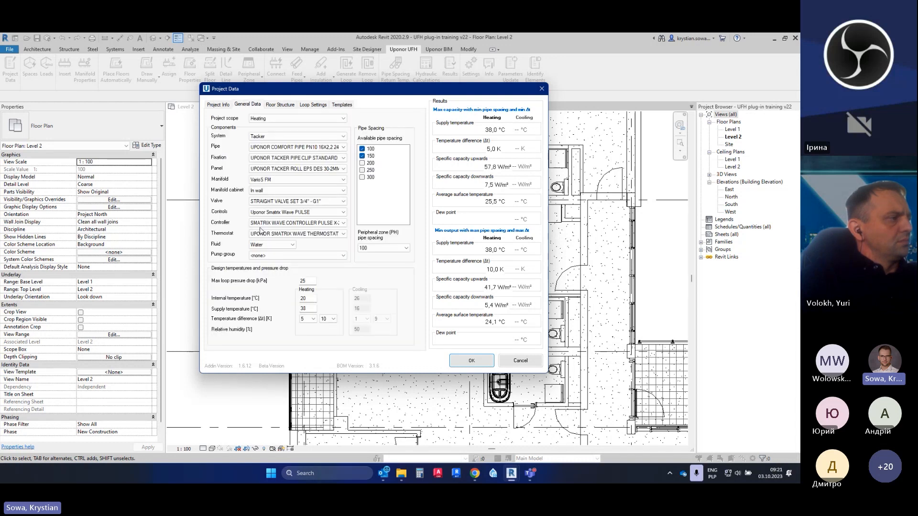
{"action": "left_click", "coordinate": [287, 106]}
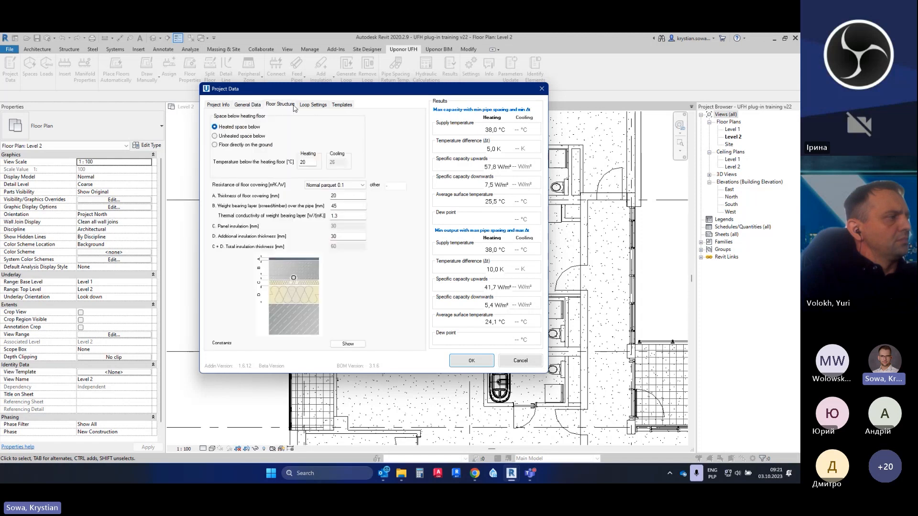
{"action": "left_click", "coordinate": [315, 106]}
{"action": "left_click", "coordinate": [341, 105]}
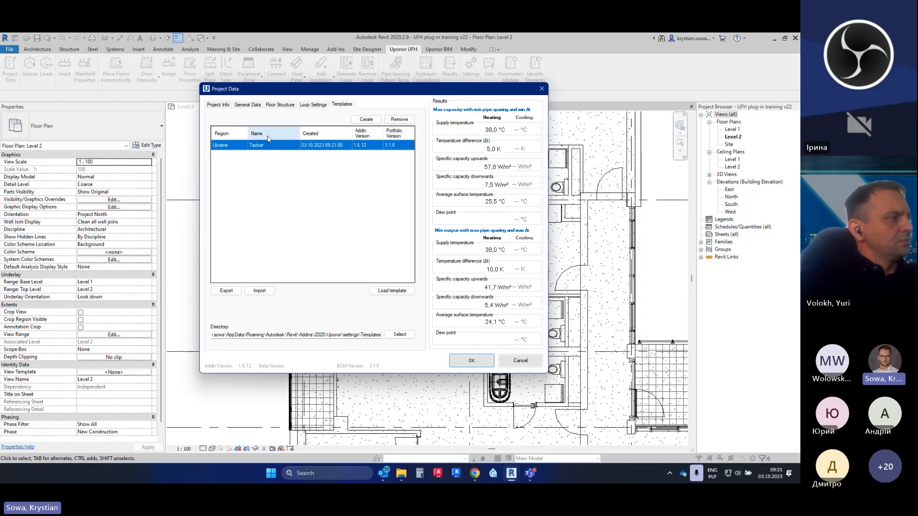
Compare the general data, floor structure and loop settings with the saved Tacker template
{"action": "left_click", "coordinate": [247, 105]}
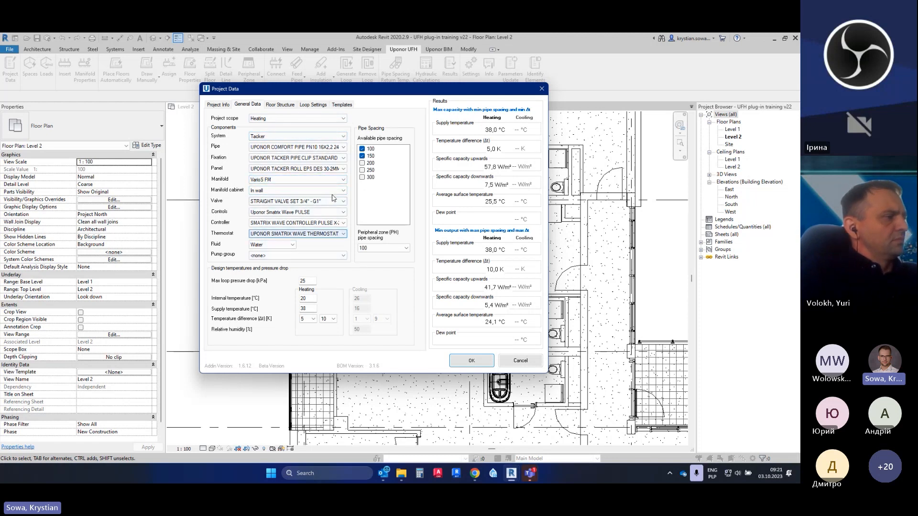
{"action": "left_click", "coordinate": [342, 106]}
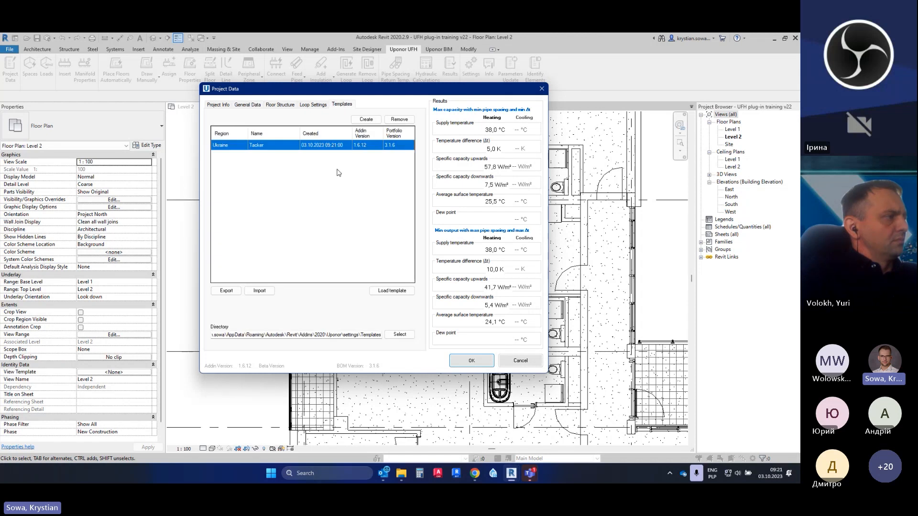
{"action": "left_click", "coordinate": [252, 105]}
{"action": "left_click", "coordinate": [283, 105]}
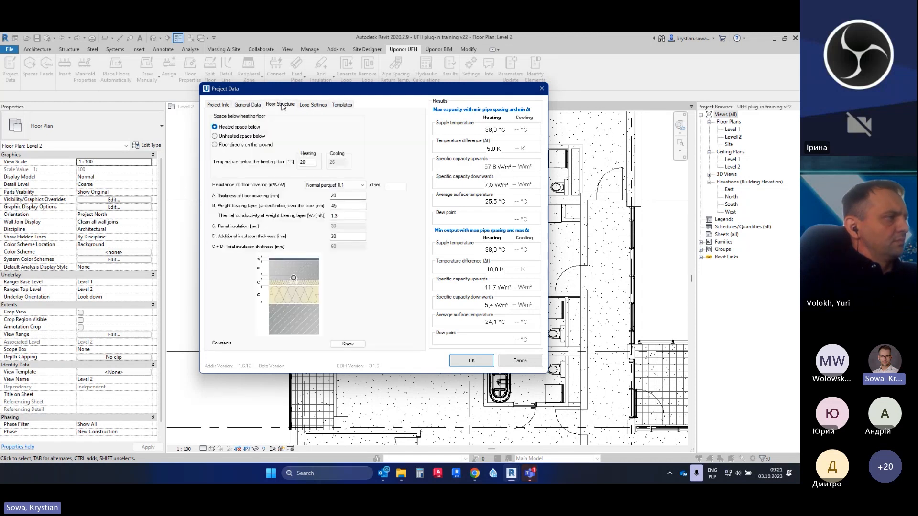
{"action": "left_click", "coordinate": [314, 105]}
{"action": "left_click", "coordinate": [343, 105]}
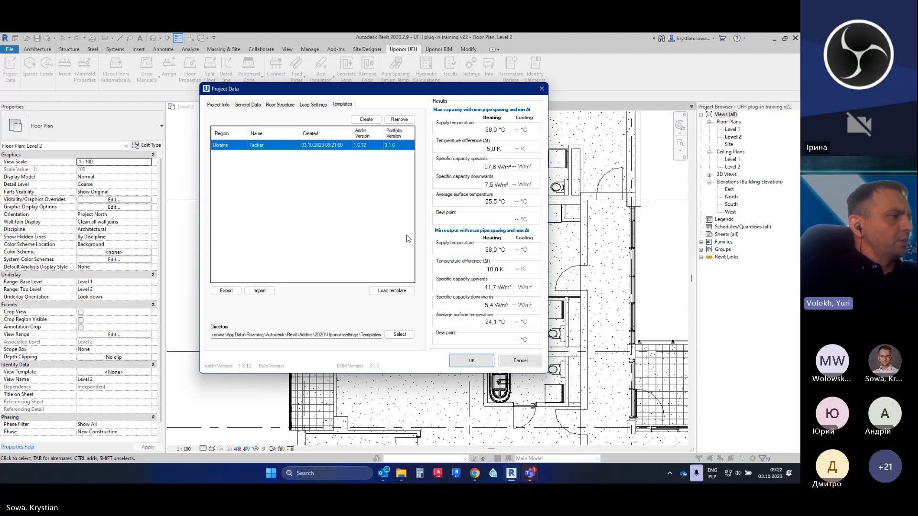
Go through the project data once more from project info to templates and accept it
{"action": "left_click", "coordinate": [219, 105]}
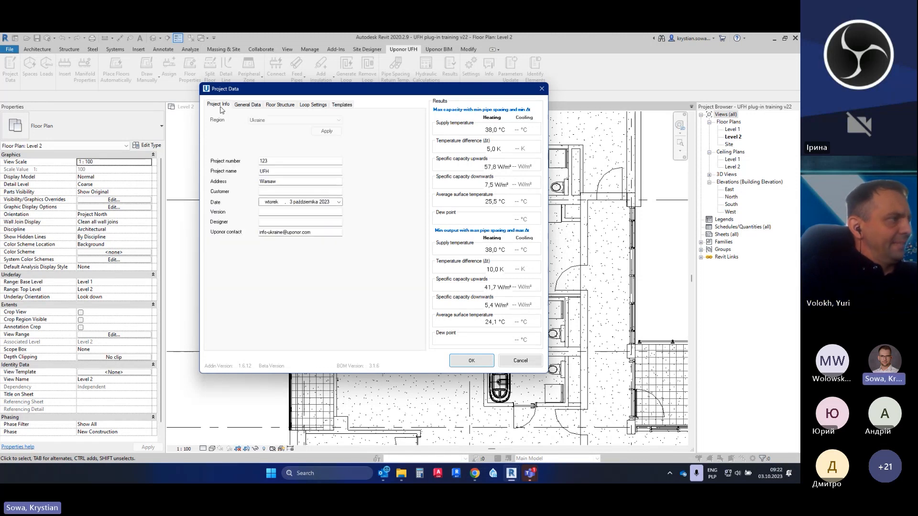
{"action": "left_click", "coordinate": [239, 105]}
{"action": "left_click", "coordinate": [268, 106]}
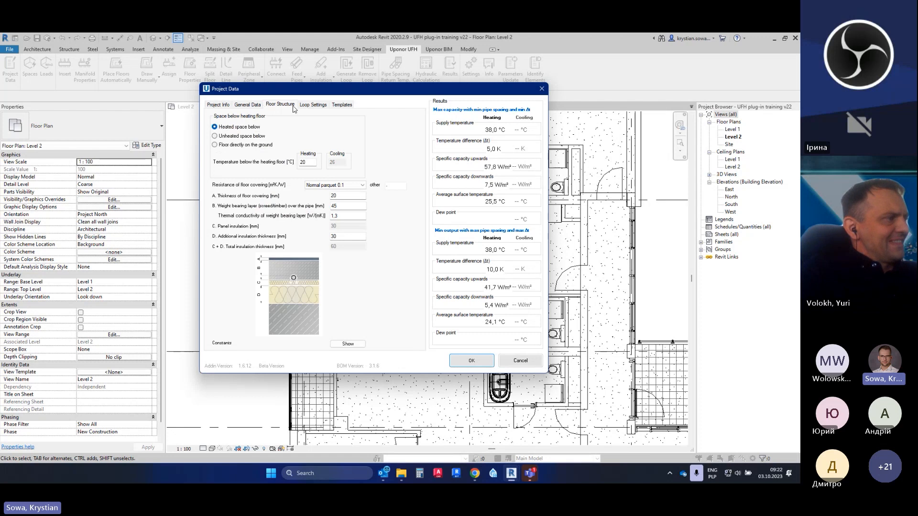
{"action": "left_click", "coordinate": [309, 106]}
{"action": "left_click", "coordinate": [343, 105]}
{"action": "left_click", "coordinate": [471, 360]}
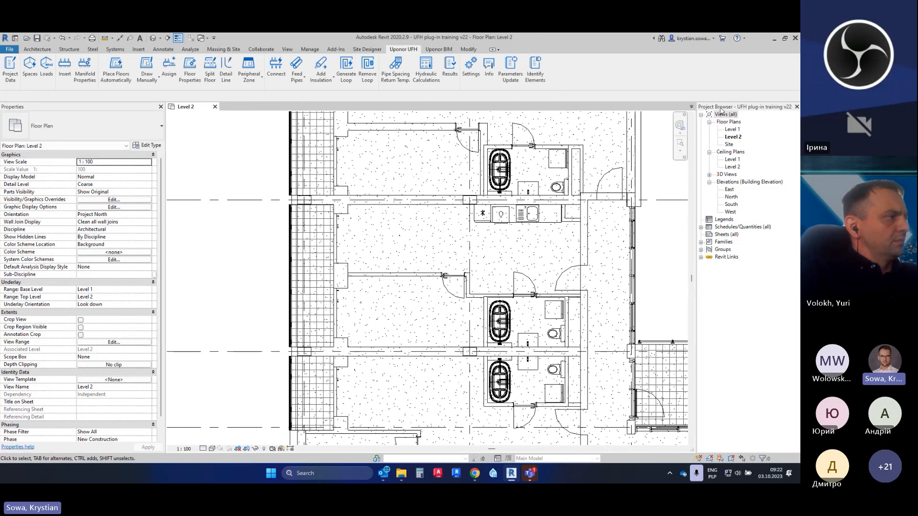
Examine the Uponor_Manifold_VarioS_FM family and its types under the project's mechanical equipment families
{"action": "left_click", "coordinate": [702, 243]}
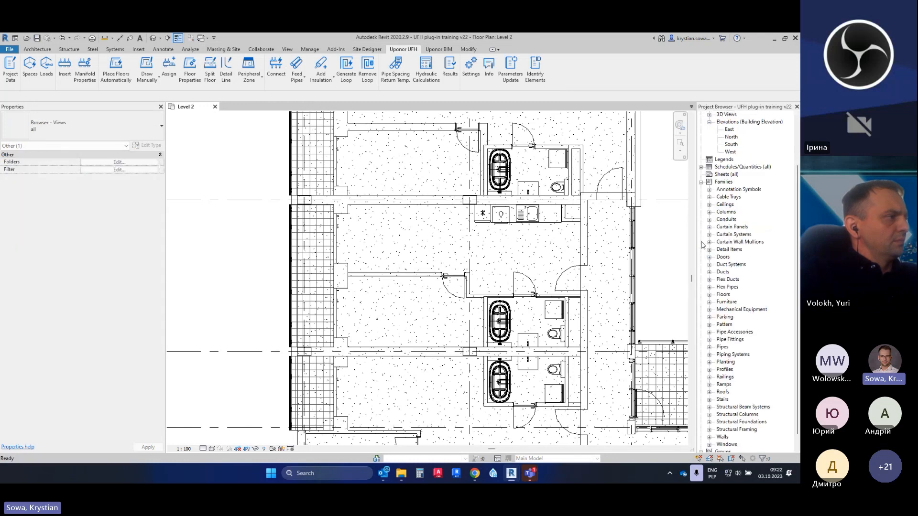
{"action": "double_click", "coordinate": [722, 310]}
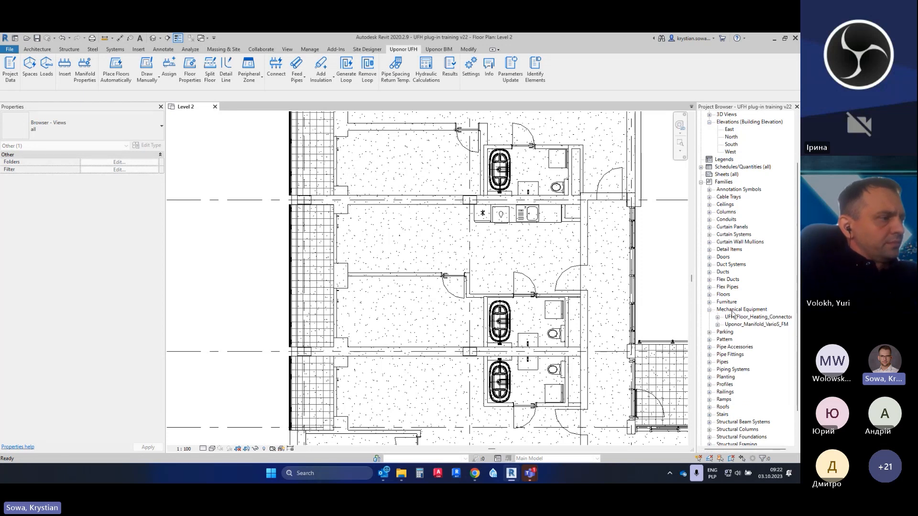
{"action": "left_click", "coordinate": [718, 324]}
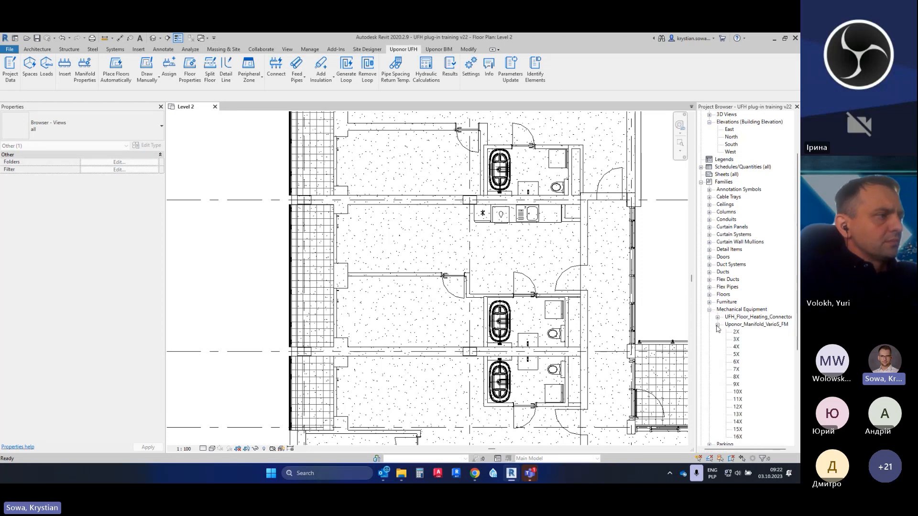
{"action": "scroll", "coordinate": [734, 308], "scroll_direction": "down", "scroll_amount": 1}
{"action": "left_click", "coordinate": [717, 295]}
Examine the Uponor_Pipe_Comfort_PN10 pipe fitting and pipe type among the project families, and collapse the family list
{"action": "left_click", "coordinate": [710, 324]}
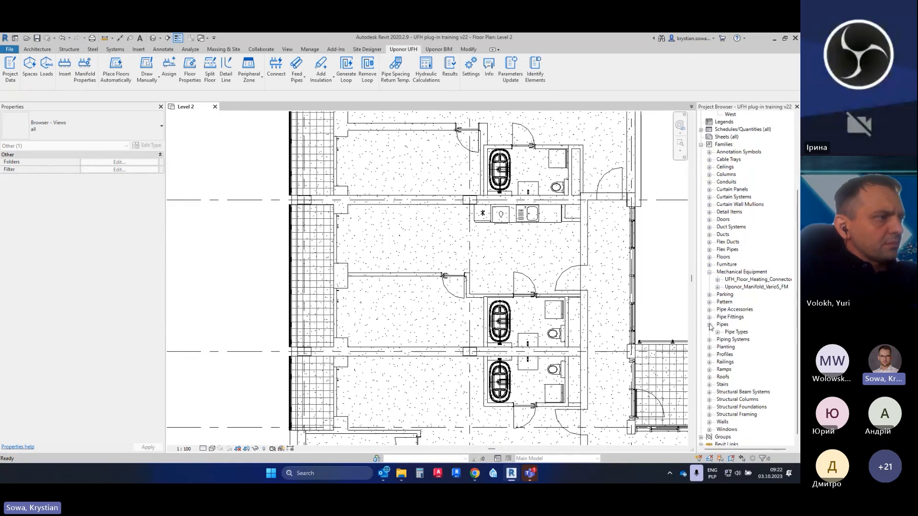
{"action": "left_click", "coordinate": [710, 317]}
{"action": "scroll", "coordinate": [740, 361], "scroll_direction": "down", "scroll_amount": 2}
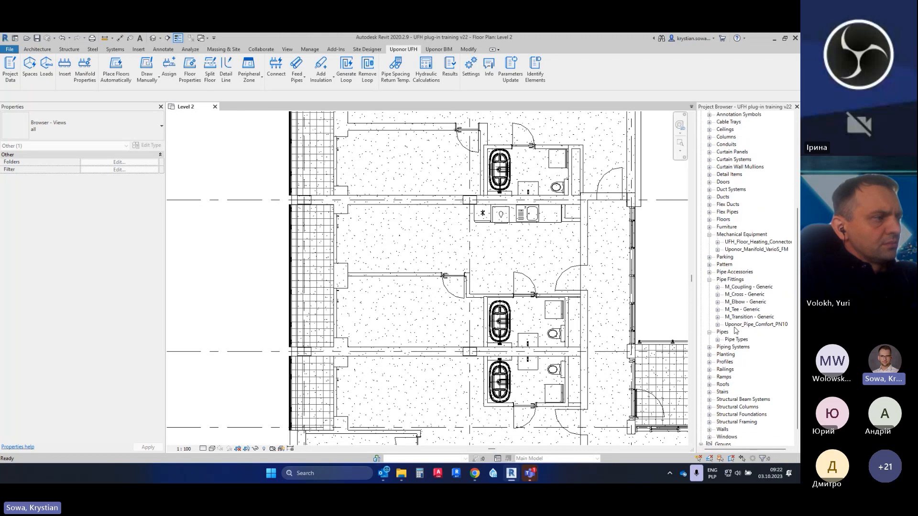
{"action": "left_click", "coordinate": [718, 324]}
{"action": "left_click", "coordinate": [718, 347]}
{"action": "left_click", "coordinate": [753, 362]}
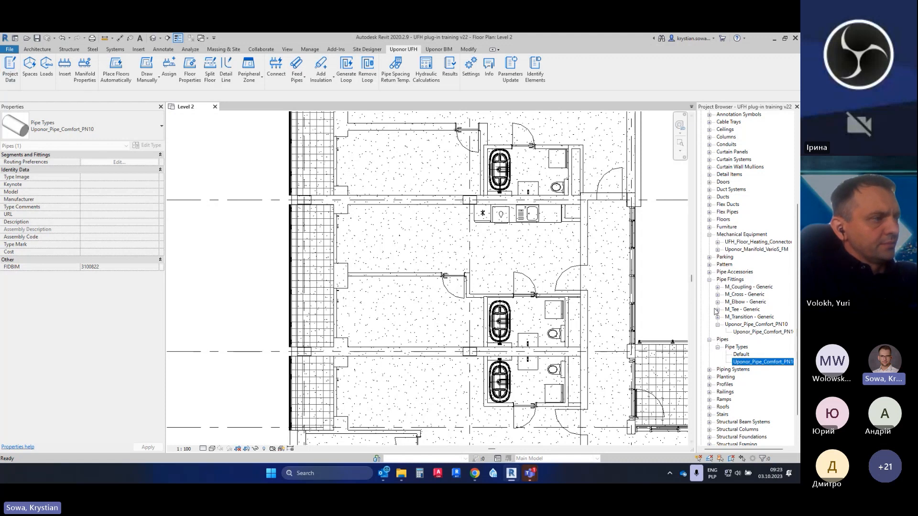
{"action": "left_click", "coordinate": [710, 340]}
{"action": "left_click", "coordinate": [710, 279]}
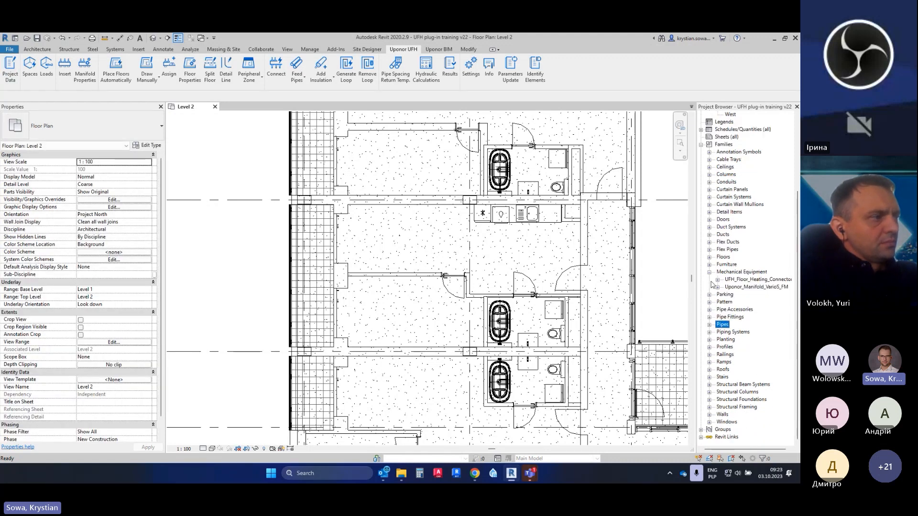
{"action": "left_click", "coordinate": [709, 273]}
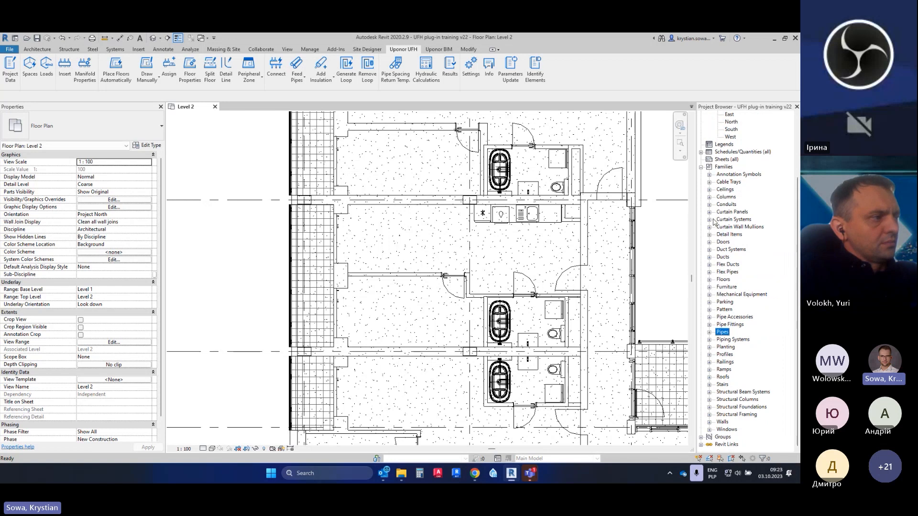
{"action": "left_click", "coordinate": [700, 168]}
Inspect the RVT link overrides of UFH_Template and assign this view template to the Level 2 floor plan
{"action": "scroll", "coordinate": [351, 283], "scroll_direction": "down", "scroll_amount": 1}
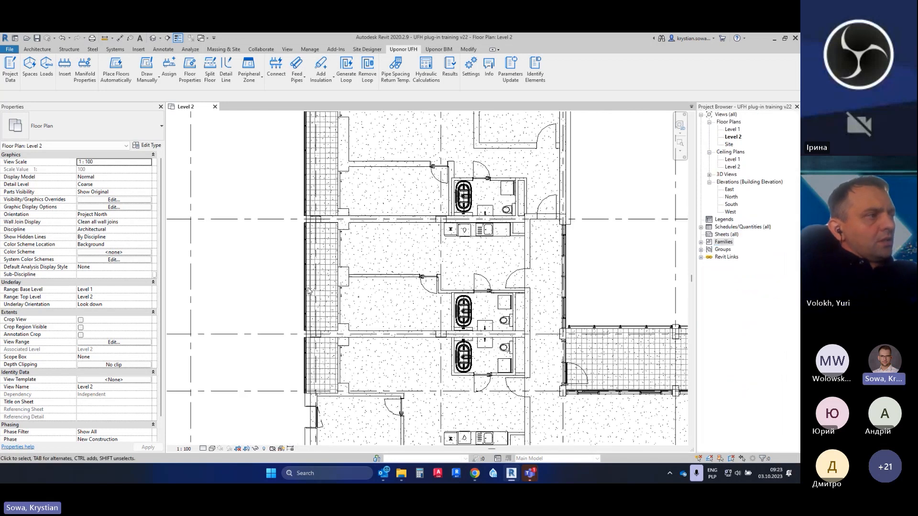
{"action": "scroll", "coordinate": [274, 311], "scroll_direction": "up", "scroll_amount": 1}
{"action": "middle_click_drag", "start_coordinate": [413, 279], "coordinate": [368, 295]}
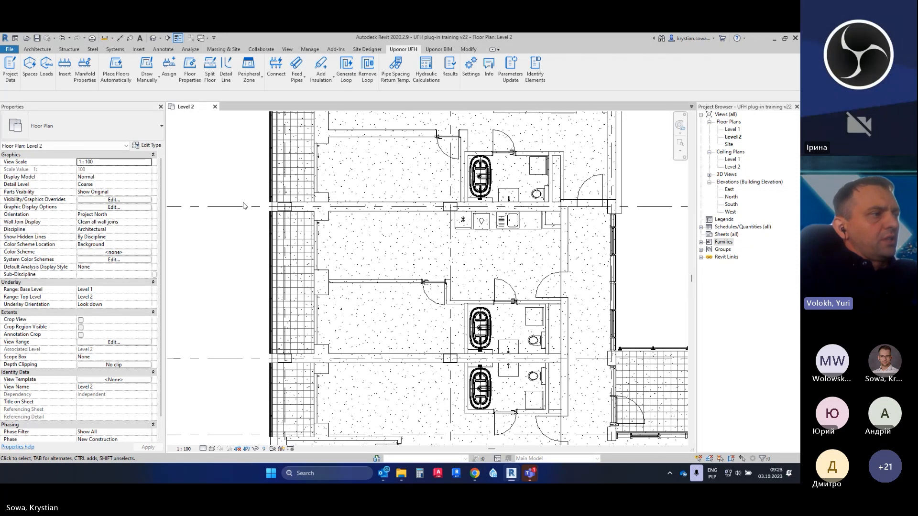
{"action": "scroll", "coordinate": [434, 238], "scroll_direction": "down", "scroll_amount": 2}
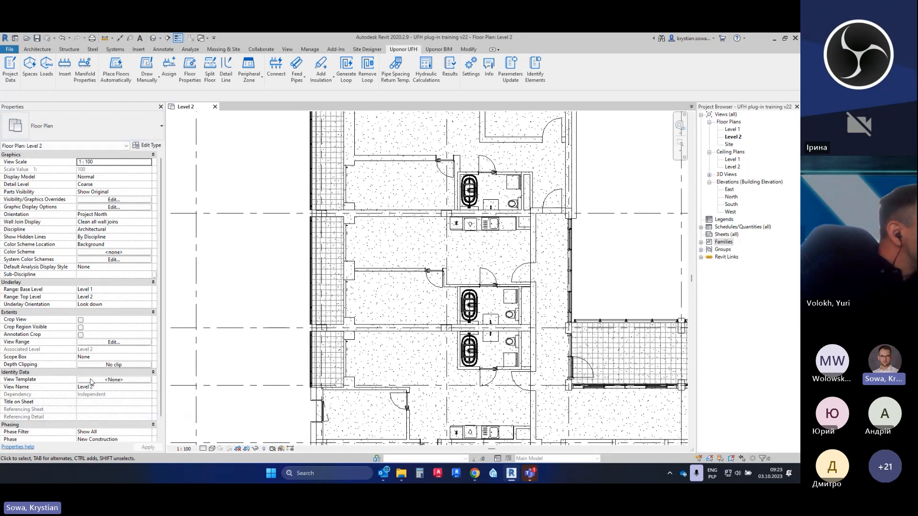
{"action": "left_click", "coordinate": [113, 379]}
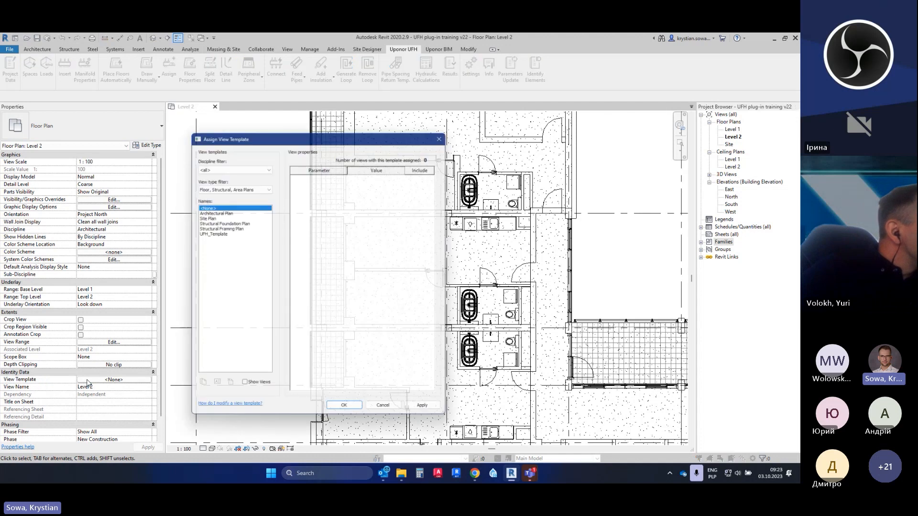
{"action": "left_click", "coordinate": [216, 232]}
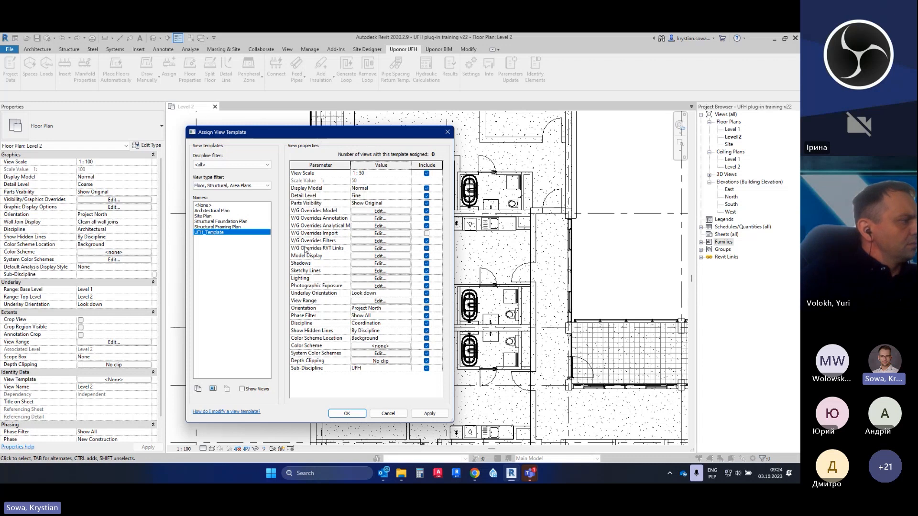
{"action": "left_click", "coordinate": [363, 248]}
{"action": "left_click", "coordinate": [580, 171]}
{"action": "left_click", "coordinate": [613, 357]}
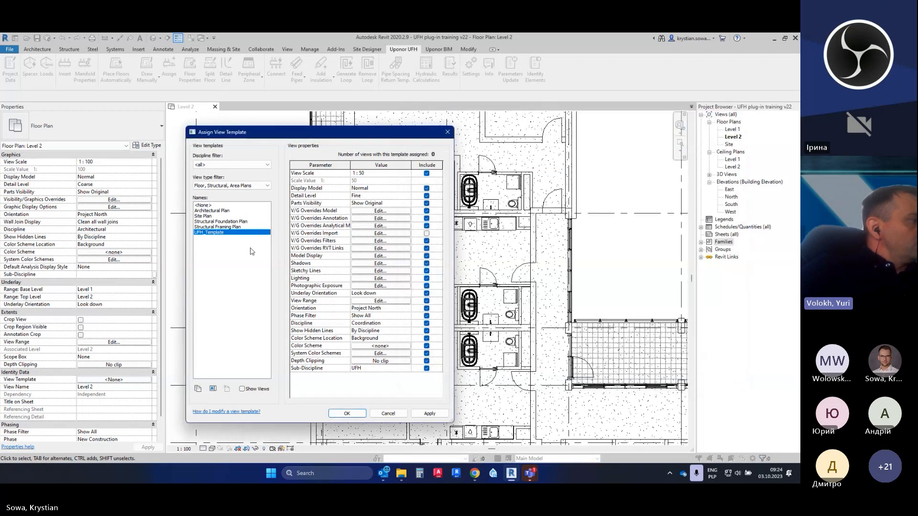
{"action": "left_click", "coordinate": [227, 227]}
{"action": "left_click", "coordinate": [227, 232]}
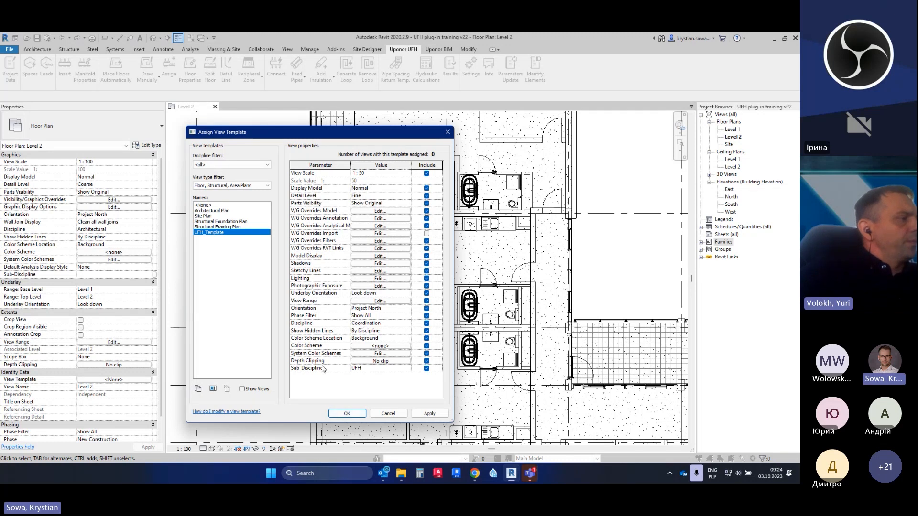
{"action": "left_click", "coordinate": [348, 414]}
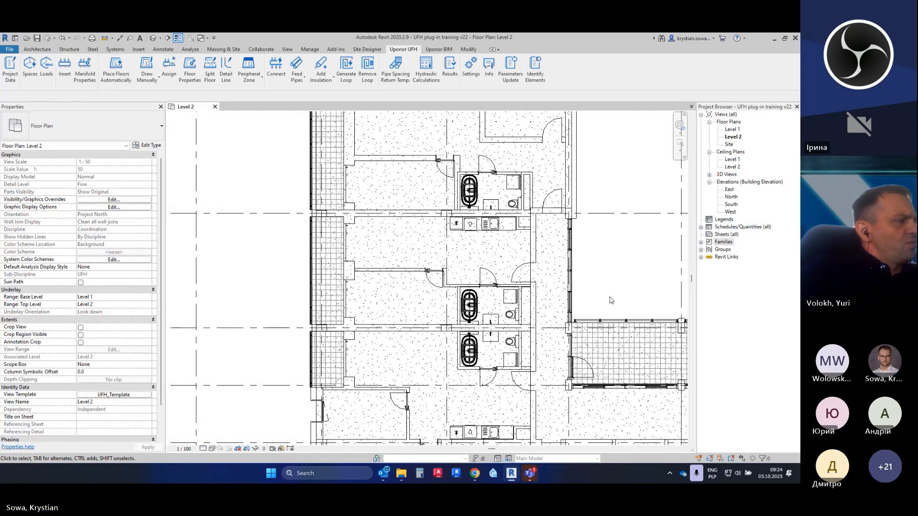
View the linked building in the default 3D view, close that view and inspect the Level 2 floor plan
{"action": "scroll", "coordinate": [339, 272], "scroll_direction": "down", "scroll_amount": 1}
{"action": "scroll", "coordinate": [344, 269], "scroll_direction": "down", "scroll_amount": 1}
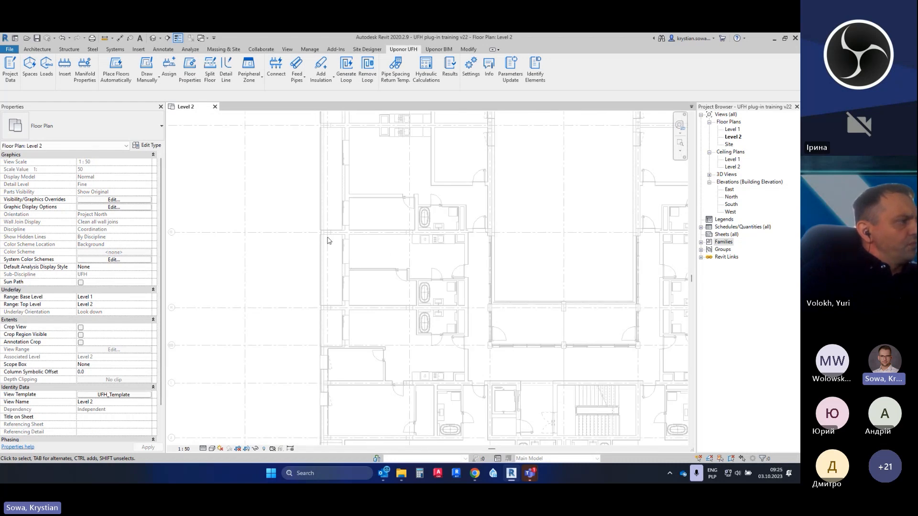
{"action": "left_click", "coordinate": [156, 39]}
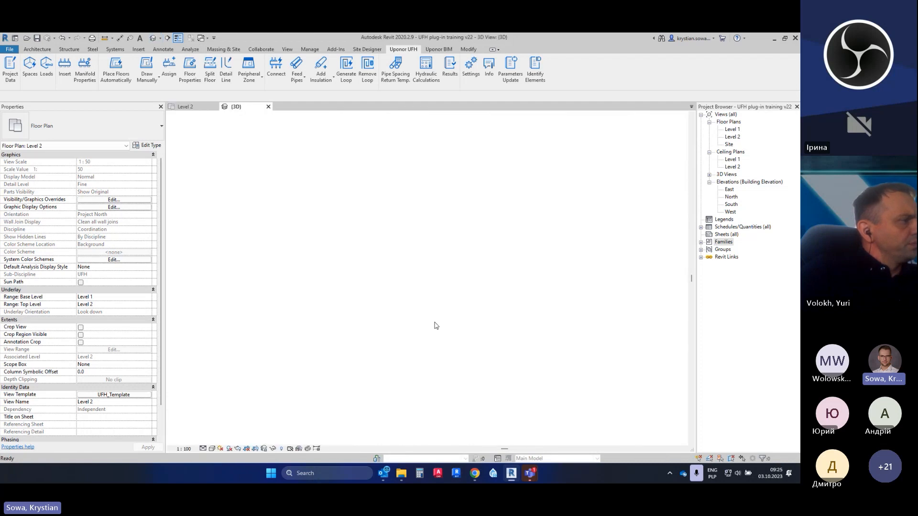
{"action": "scroll", "coordinate": [373, 330], "scroll_direction": "up", "scroll_amount": 2}
{"action": "scroll", "coordinate": [416, 306], "scroll_direction": "down", "scroll_amount": 1}
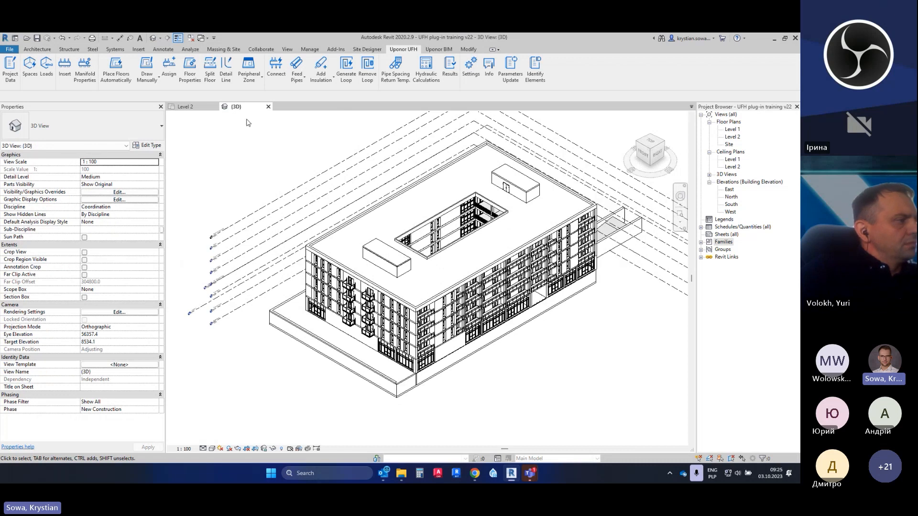
{"action": "left_click", "coordinate": [268, 106]}
{"action": "scroll", "coordinate": [378, 264], "scroll_direction": "up", "scroll_amount": 2}
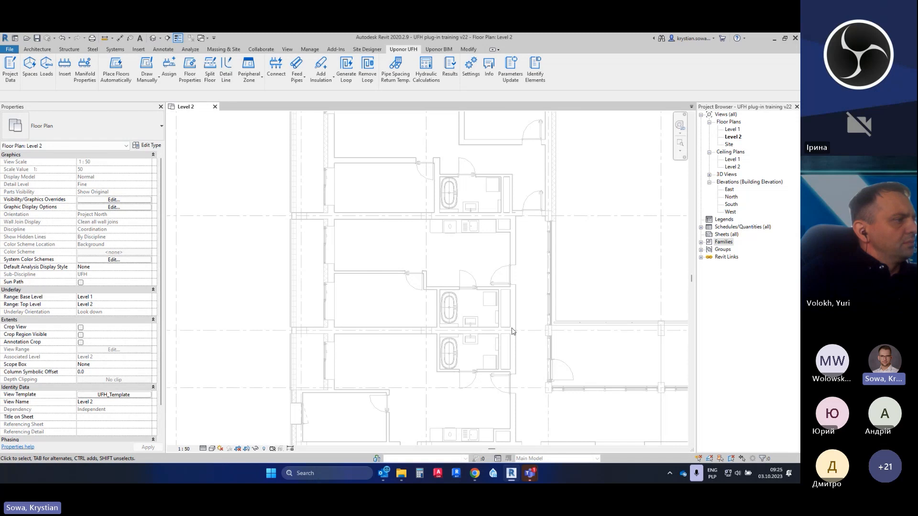
{"action": "scroll", "coordinate": [497, 349], "scroll_direction": "down", "scroll_amount": 1}
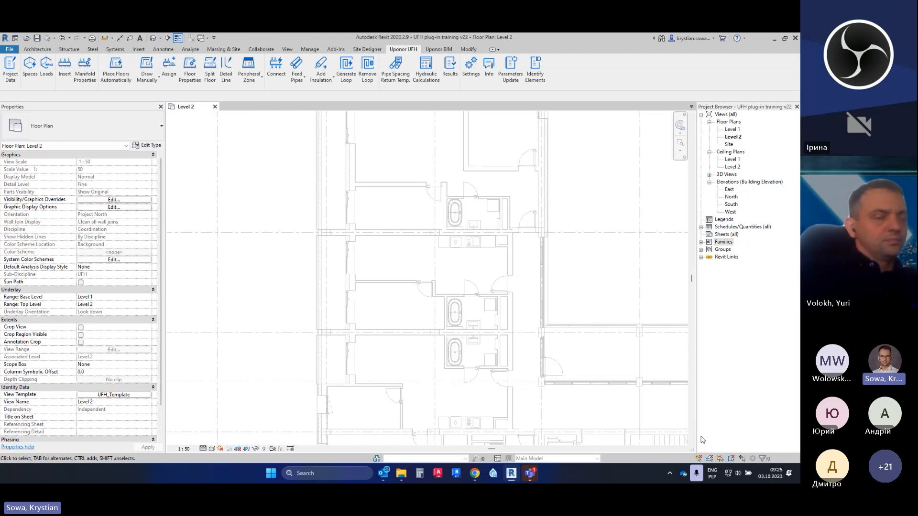
Check the Room Bounding setting of the linked architectural model and preview space placement in the Level 2 rooms without placing any
{"action": "left_click_drag", "start_coordinate": [261, 364], "coordinate": [213, 288]}
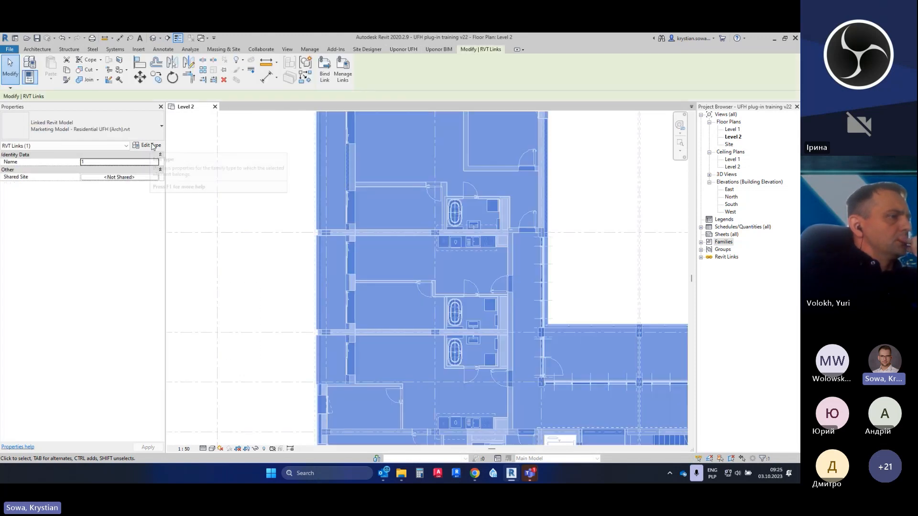
{"action": "left_click", "coordinate": [153, 147]}
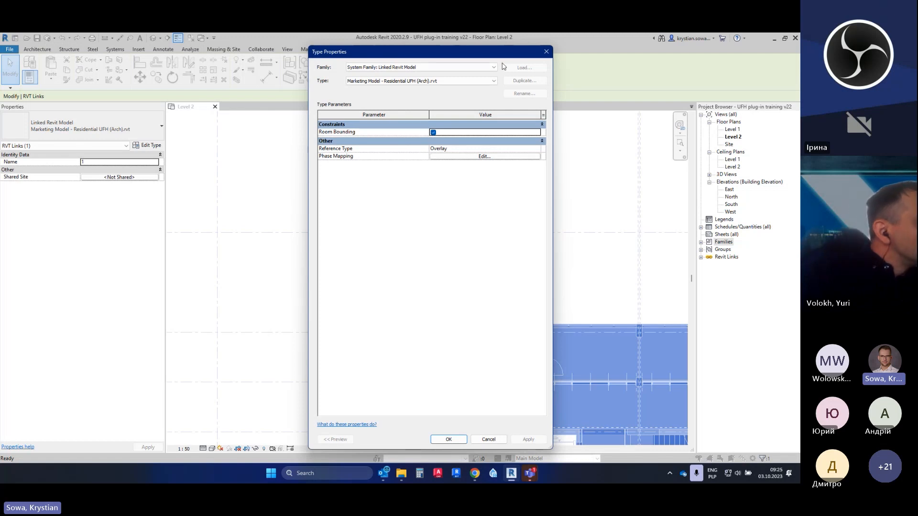
{"action": "left_click", "coordinate": [547, 51]}
{"action": "left_click", "coordinate": [291, 266]}
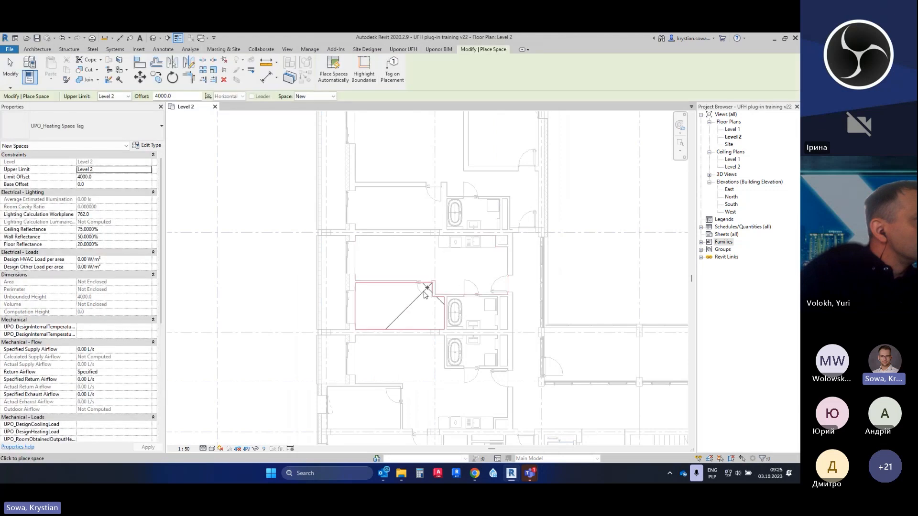
{"action": "scroll", "coordinate": [416, 303], "scroll_direction": "up", "scroll_amount": 2}
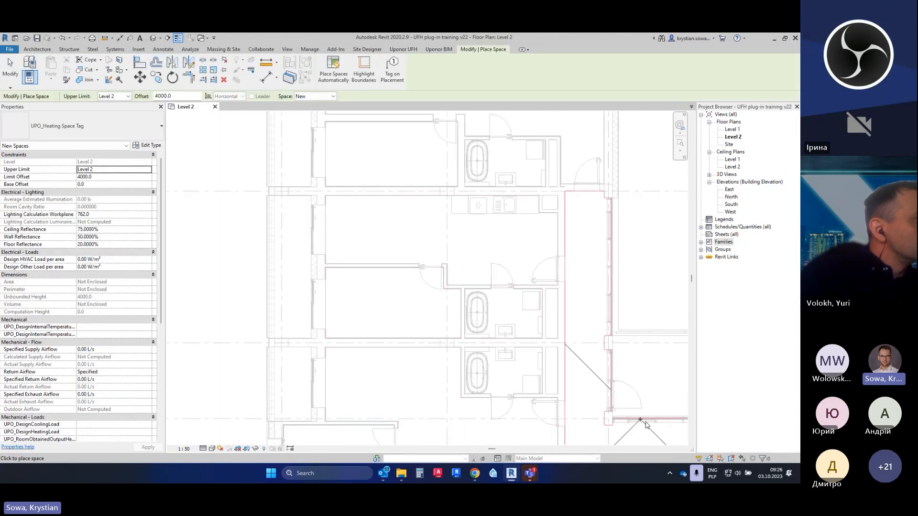
{"action": "key", "text": "Escape"}
Turn off Room Bounding for the linked architectural model and preview space placement in the Level 2 plan
{"action": "left_click_drag", "start_coordinate": [245, 363], "coordinate": [202, 309]}
{"action": "left_click", "coordinate": [156, 147]}
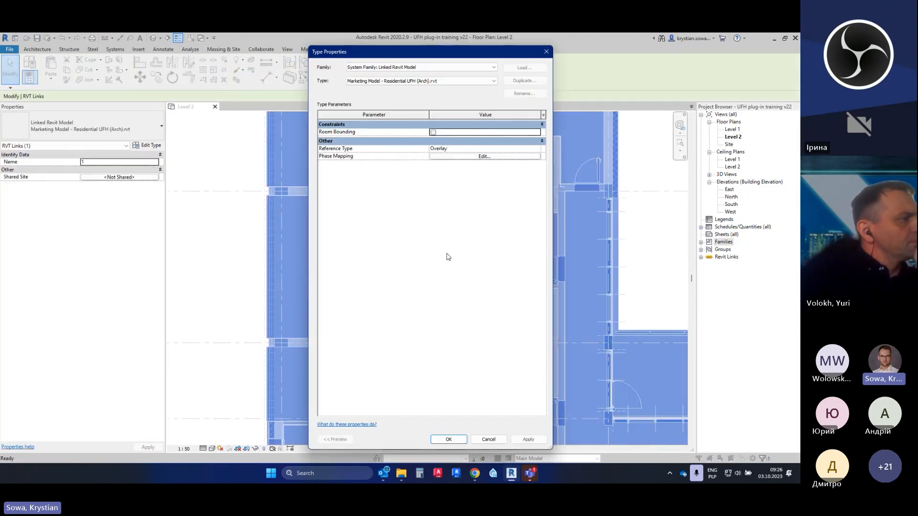
{"action": "key", "text": "Escape"}
{"action": "key", "text": "Escape"}
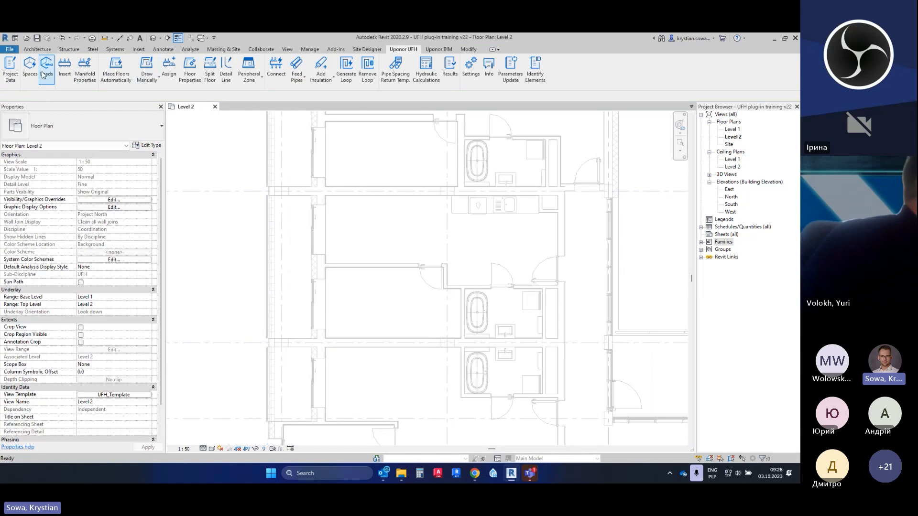
{"action": "key", "text": "Return"}
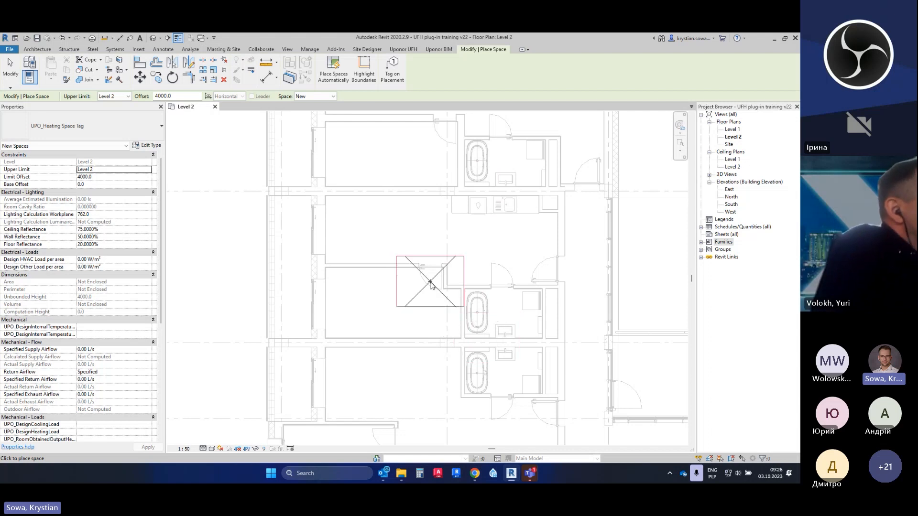
Turn on Room Bounding in the type properties of the linked architectural model
{"action": "key", "text": "Escape"}
{"action": "left_click_drag", "start_coordinate": [175, 283], "coordinate": [174, 282]}
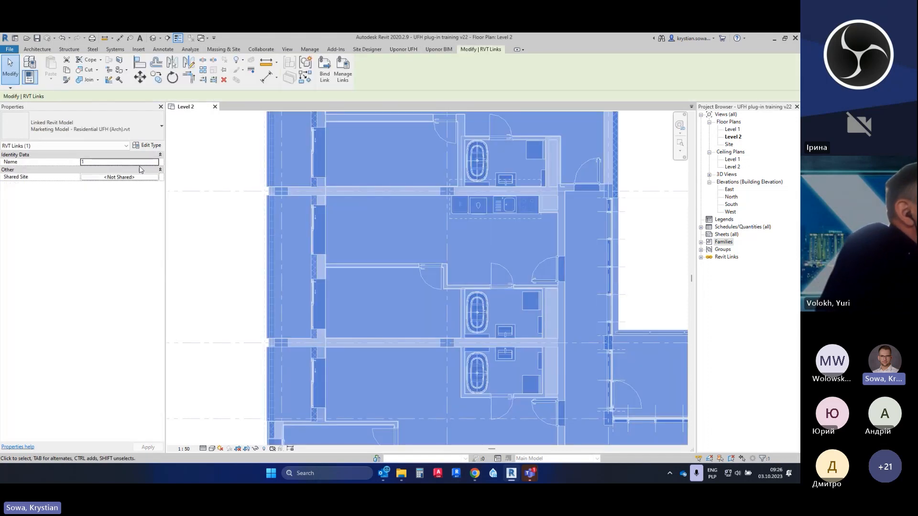
{"action": "left_click", "coordinate": [147, 146]}
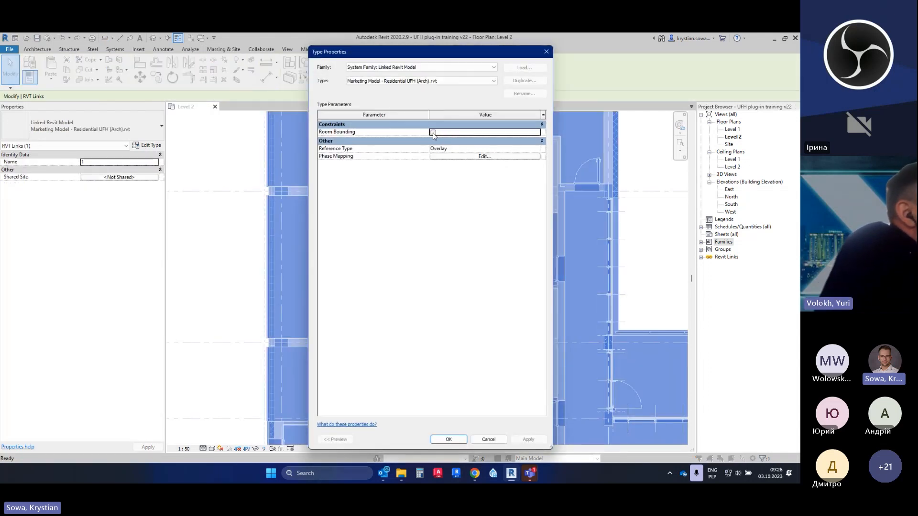
{"action": "left_click", "coordinate": [433, 133]}
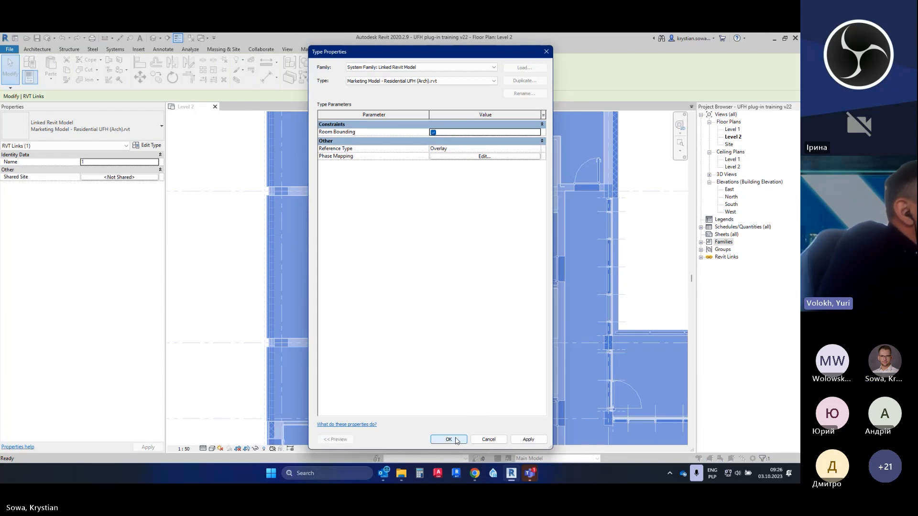
{"action": "left_click", "coordinate": [490, 440]}
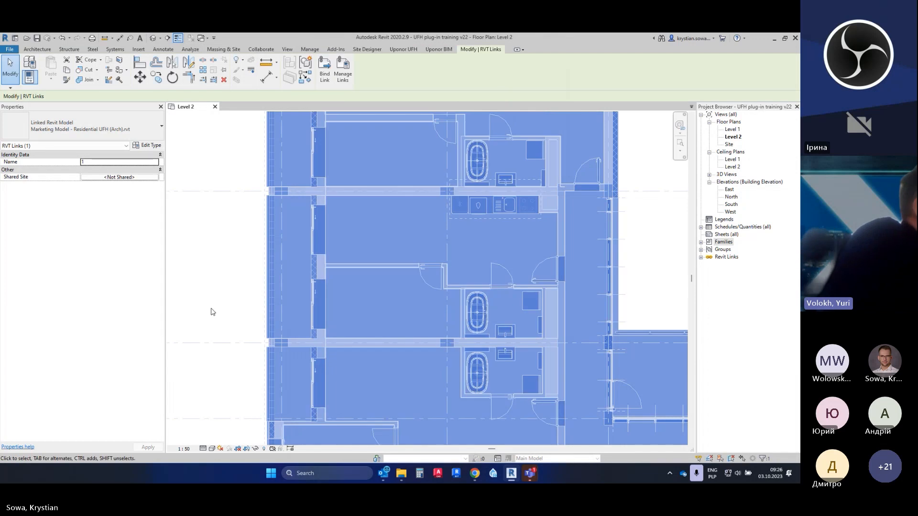
{"action": "left_click", "coordinate": [210, 309]}
{"action": "scroll", "coordinate": [387, 287], "scroll_direction": "down", "scroll_amount": 3}
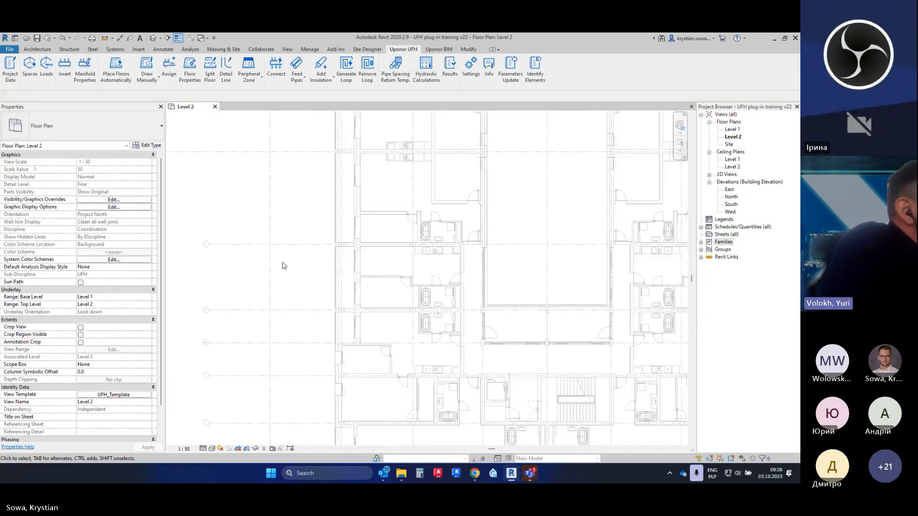
{"action": "scroll", "coordinate": [359, 274], "scroll_direction": "up", "scroll_amount": 2}
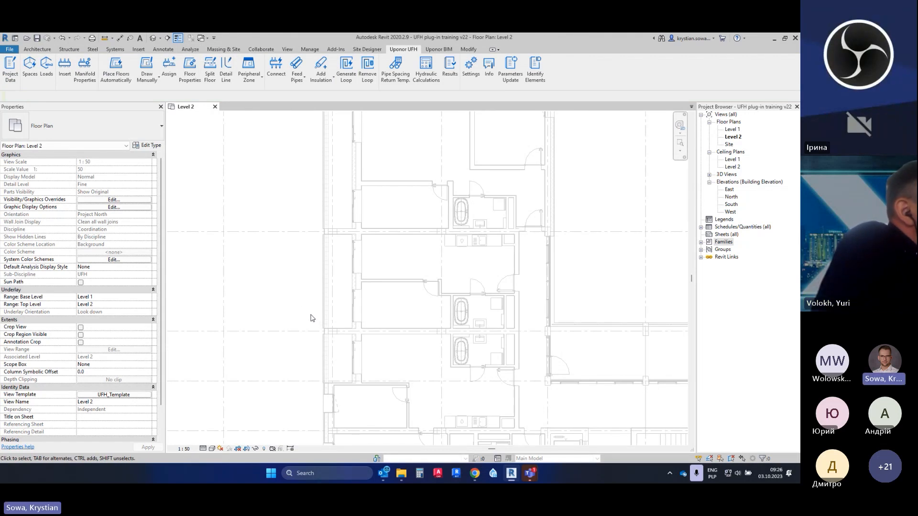
View the linked building in the default 3D view and inspect the architectural model's entry in Manage Links
{"action": "left_click", "coordinate": [152, 39]}
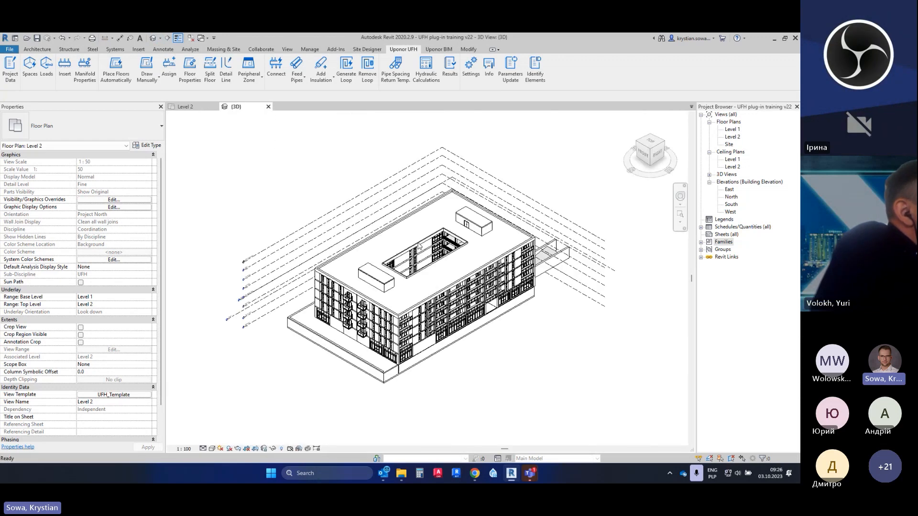
{"action": "scroll", "coordinate": [313, 232], "scroll_direction": "up", "scroll_amount": 5}
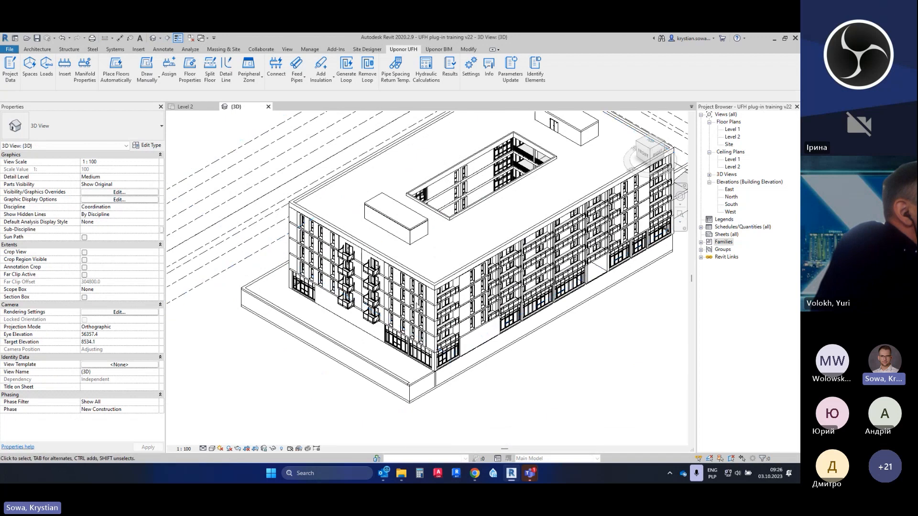
{"action": "scroll", "coordinate": [406, 251], "scroll_direction": "down", "scroll_amount": 3}
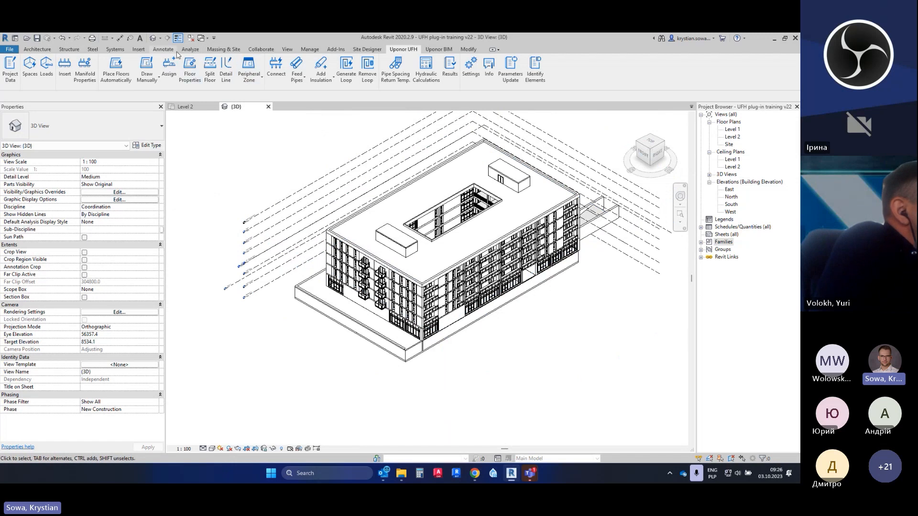
{"action": "left_click", "coordinate": [310, 49]}
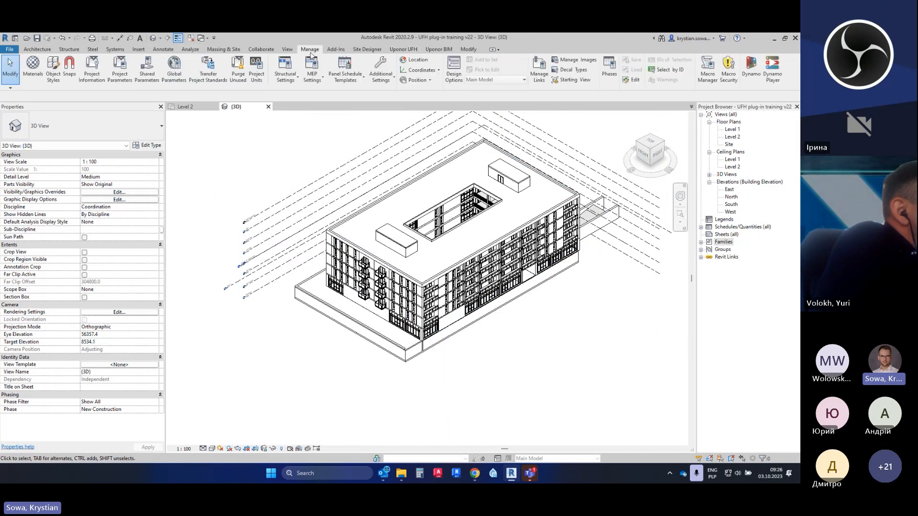
{"action": "left_click", "coordinate": [539, 69]}
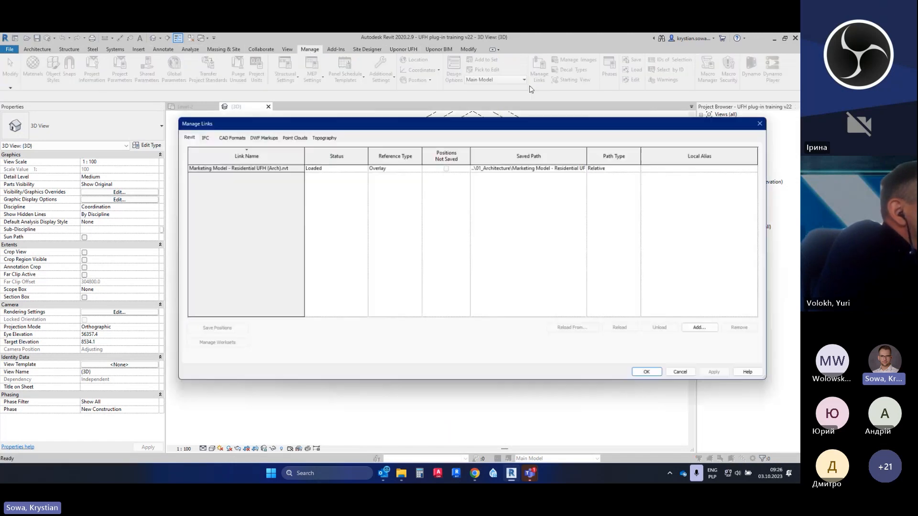
{"action": "left_click", "coordinate": [233, 168]}
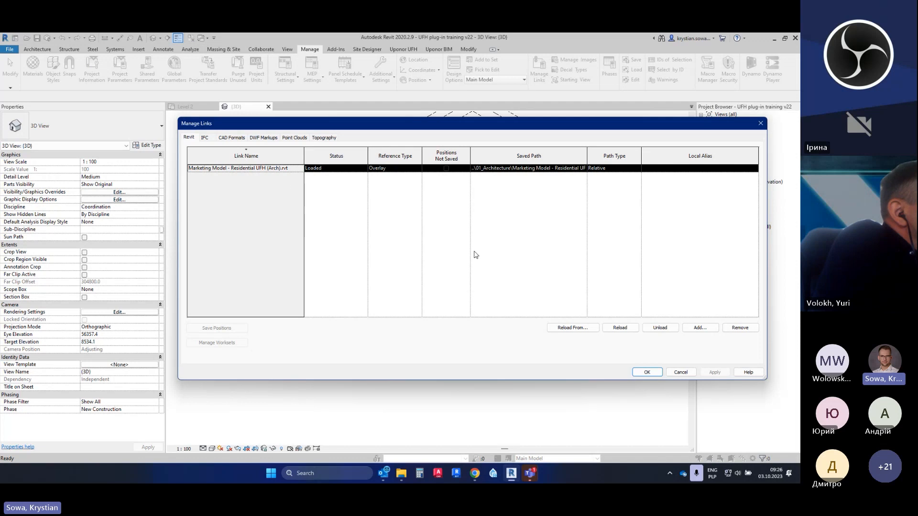
{"action": "left_click", "coordinate": [647, 372]}
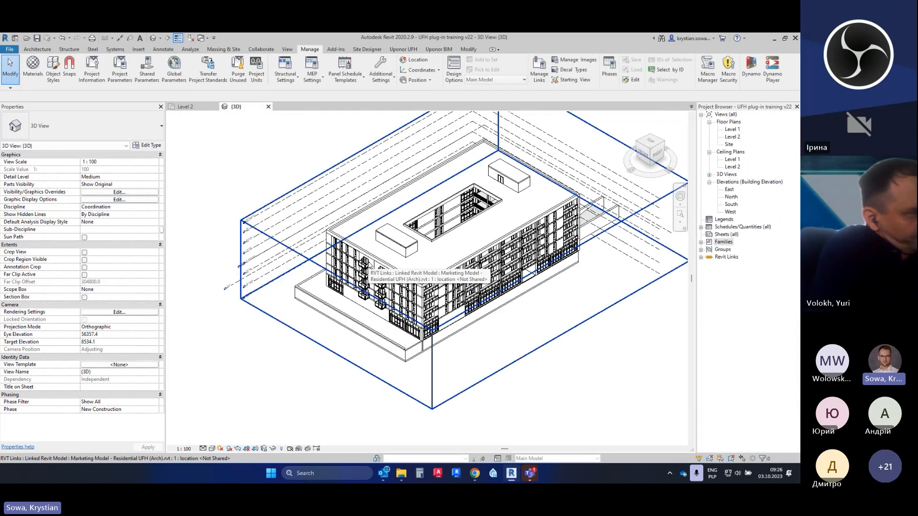
Select the linked model, return to the Level 2 floor plan and check the link's Room Bounding setting
{"action": "left_click", "coordinate": [371, 265]}
{"action": "left_click", "coordinate": [185, 107]}
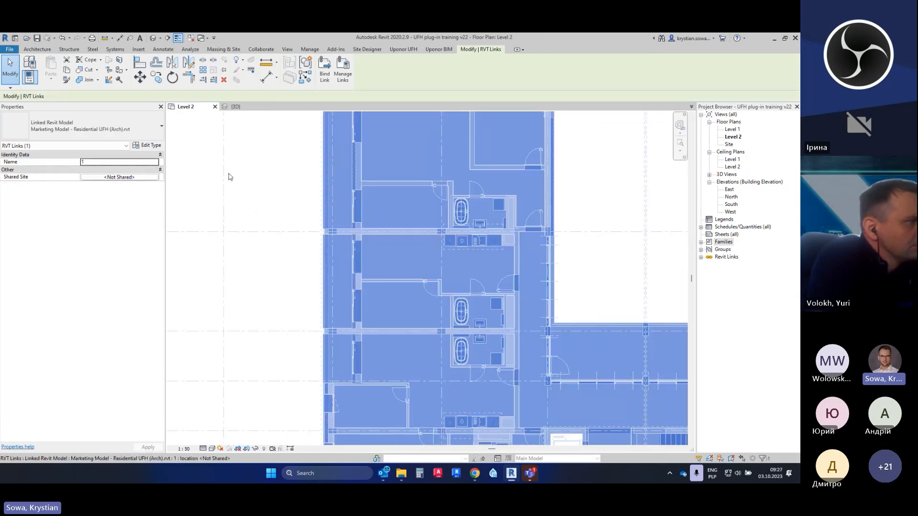
{"action": "left_click", "coordinate": [148, 145]}
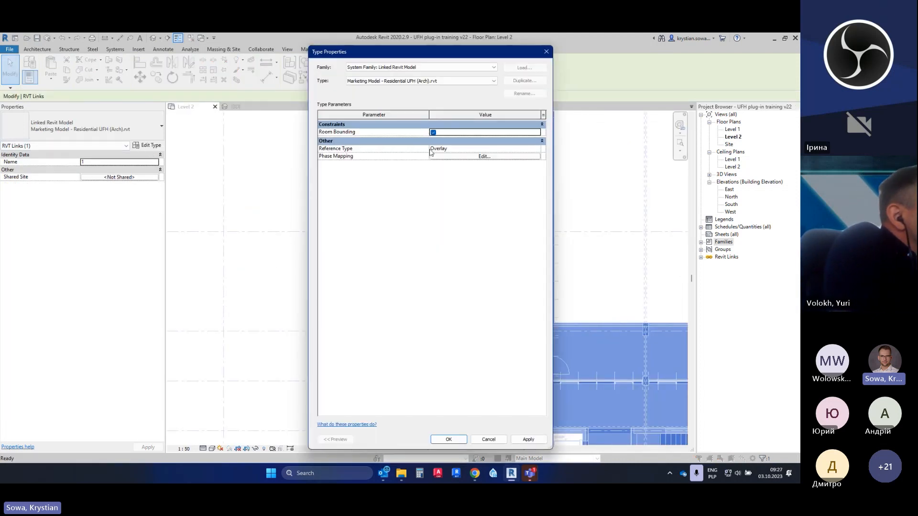
{"action": "left_click", "coordinate": [450, 439]}
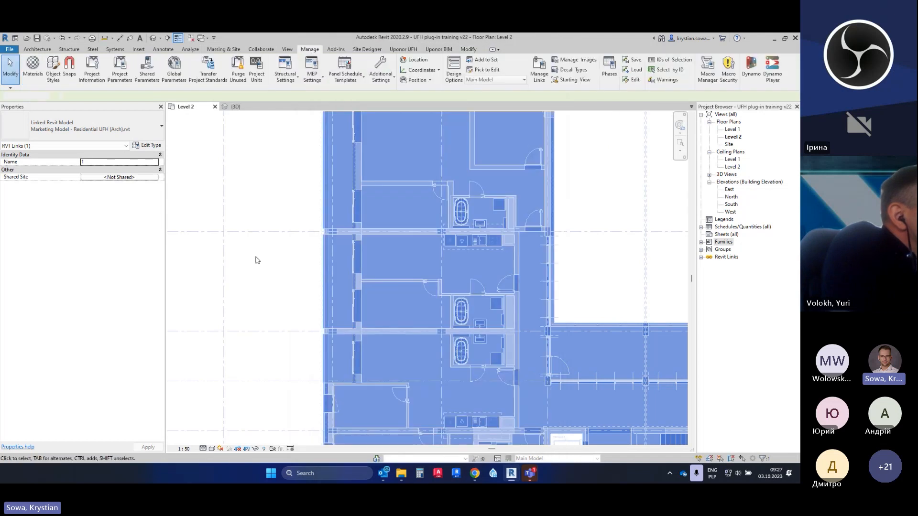
Preview space placement in the Level 2 rooms of the linked model without placing any space
{"action": "left_click", "coordinate": [190, 49]}
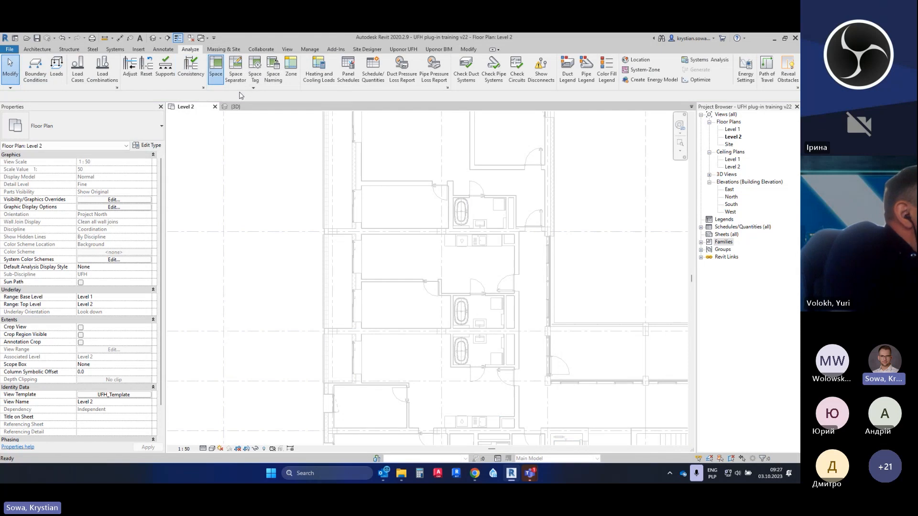
{"action": "left_click", "coordinate": [216, 67]}
{"action": "scroll", "coordinate": [488, 309], "scroll_direction": "up", "scroll_amount": 2}
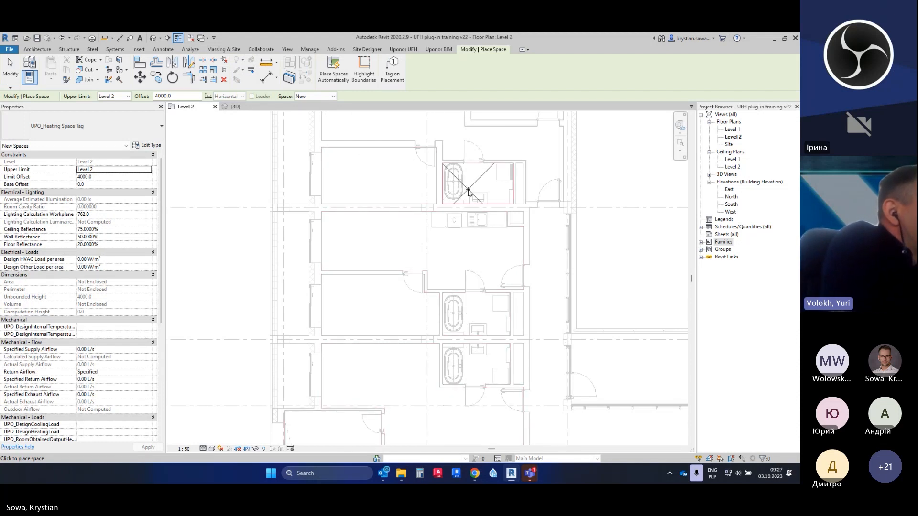
{"action": "key", "text": "Escape"}
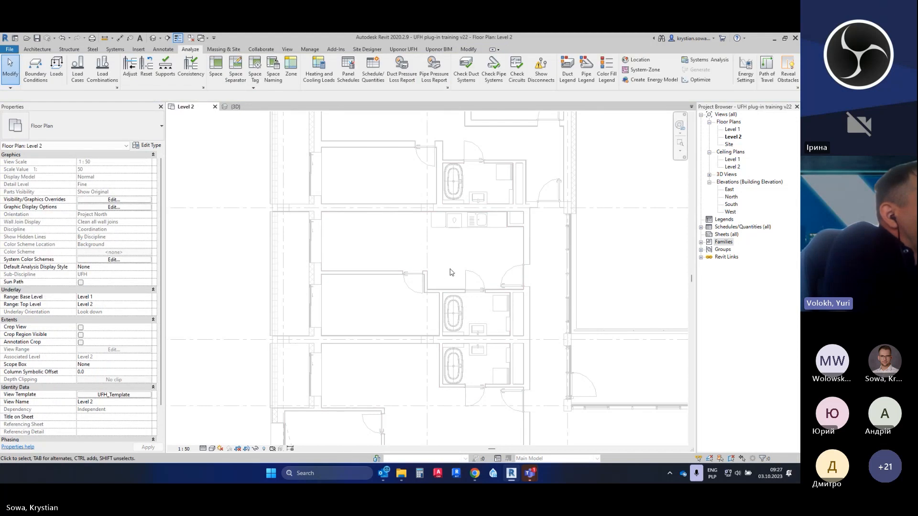
Draw a closed L-shaped loop of space separation lines enclosing about 9.3 m² in the empty area outside the building on Level 2
{"action": "scroll", "coordinate": [461, 250], "scroll_direction": "down", "scroll_amount": 1}
{"action": "middle_click_drag", "start_coordinate": [317, 285], "coordinate": [367, 292]}
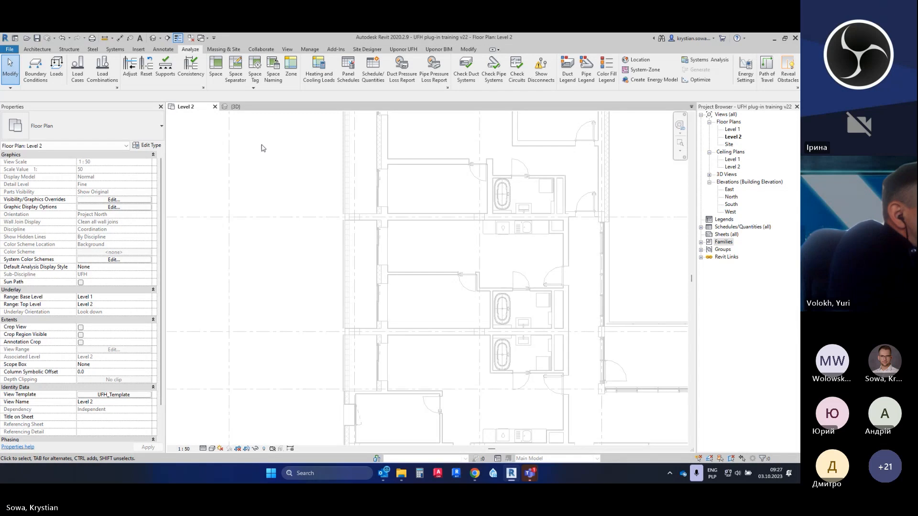
{"action": "scroll", "coordinate": [450, 308], "scroll_direction": "down", "scroll_amount": 1}
{"action": "scroll", "coordinate": [334, 284], "scroll_direction": "up", "scroll_amount": 1}
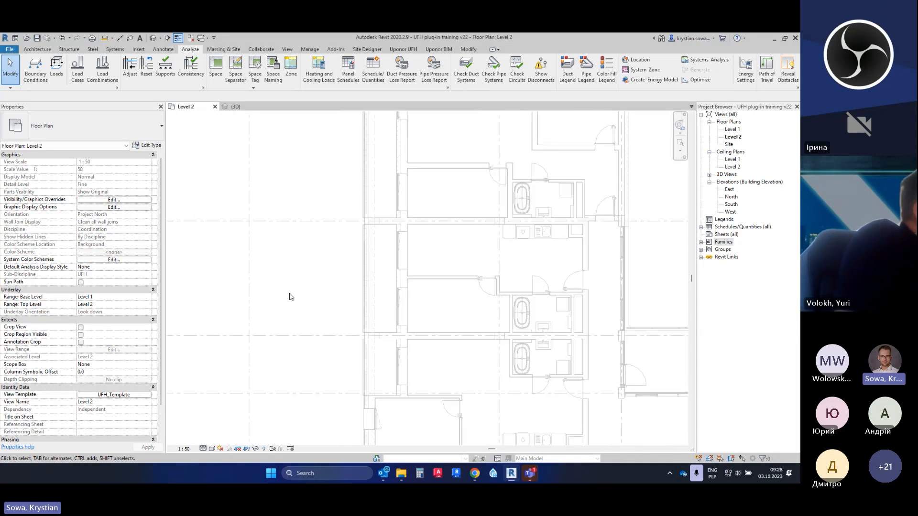
{"action": "middle_click_drag", "start_coordinate": [295, 301], "coordinate": [328, 308]}
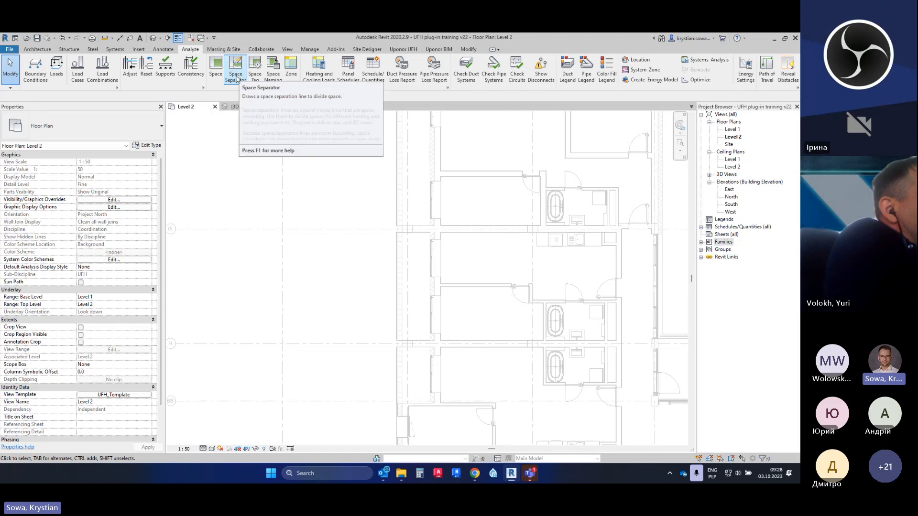
{"action": "key", "text": "ctrl"}
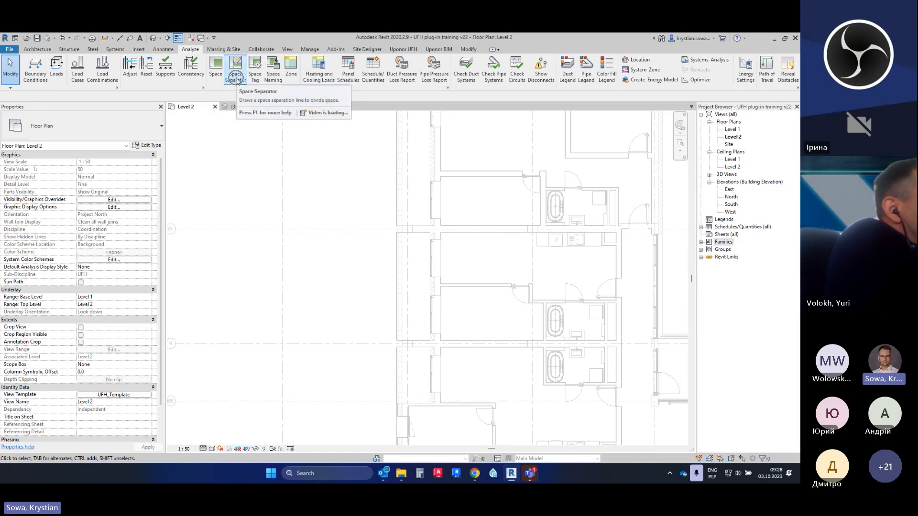
{"action": "left_click", "coordinate": [237, 80]}
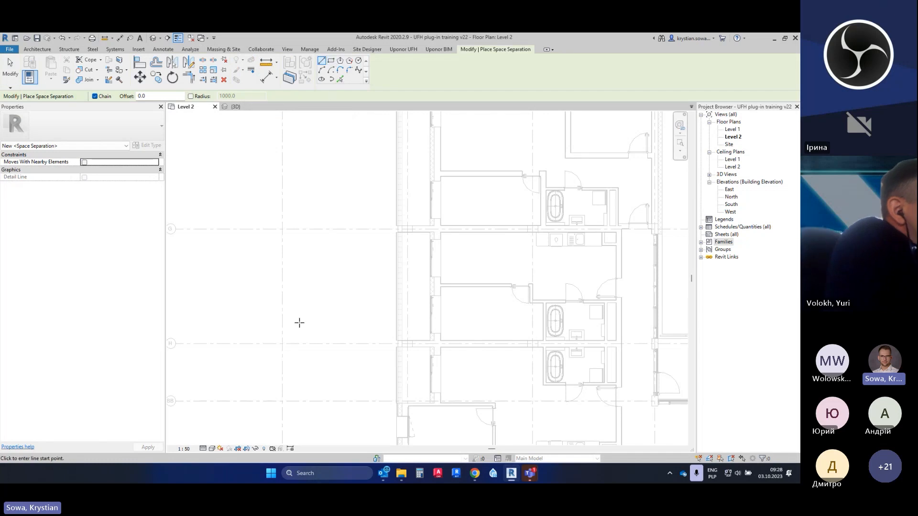
{"action": "scroll", "coordinate": [294, 254], "scroll_direction": "up", "scroll_amount": 2}
{"action": "left_click", "coordinate": [296, 231]}
{"action": "left_click", "coordinate": [296, 373]}
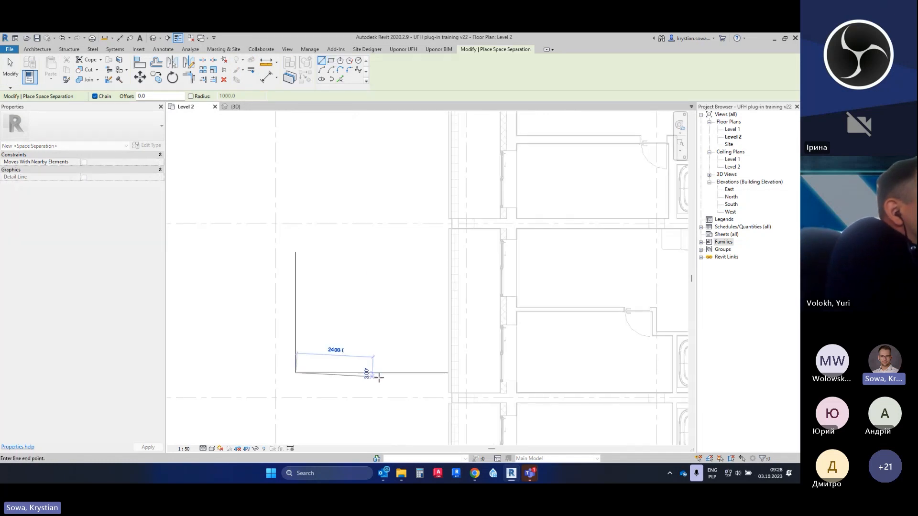
{"action": "left_click", "coordinate": [407, 372]}
{"action": "left_click", "coordinate": [407, 315]}
{"action": "left_click", "coordinate": [344, 316]}
{"action": "left_click", "coordinate": [343, 252]}
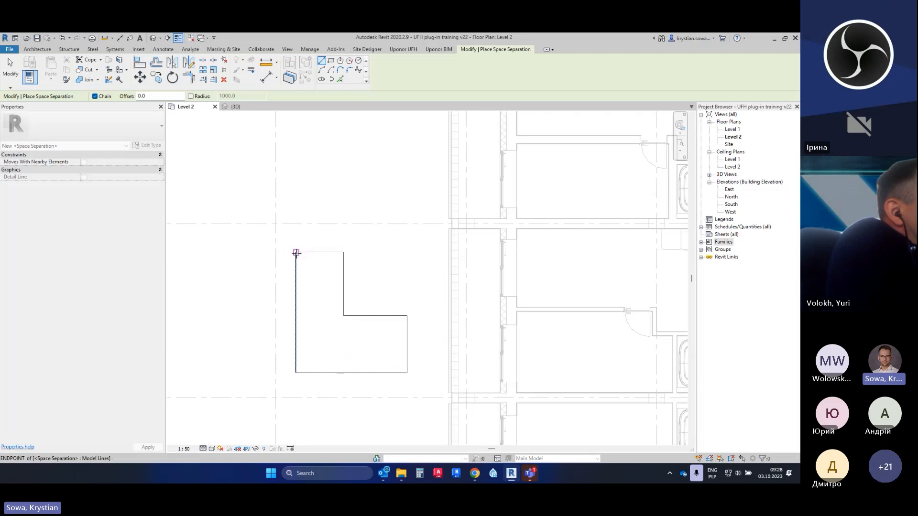
{"action": "left_click", "coordinate": [296, 252]}
{"action": "key", "text": "Escape"}
Select the whole chain of six space separation lines to check the L-shaped loop, and clear the selection
{"action": "left_click", "coordinate": [295, 273]}
{"action": "key", "text": "Tab"}
{"action": "left_click", "coordinate": [296, 272]}
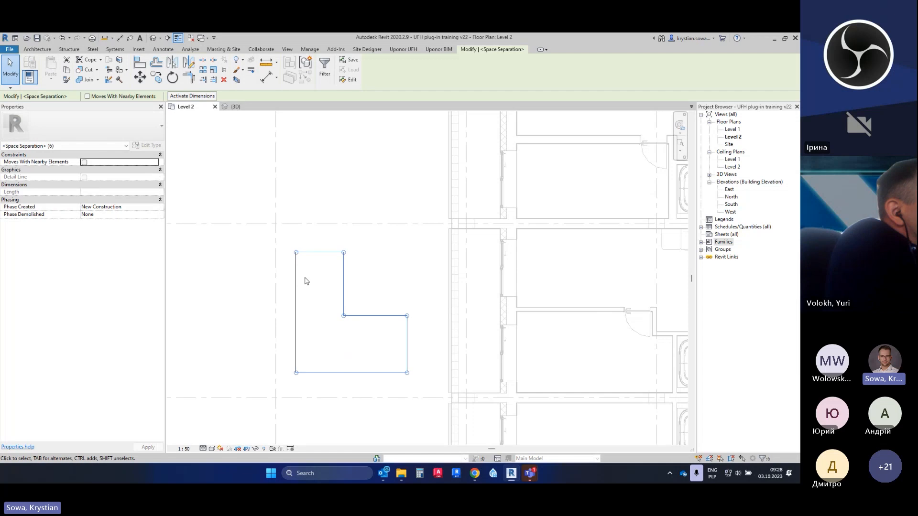
{"action": "left_click", "coordinate": [349, 270]}
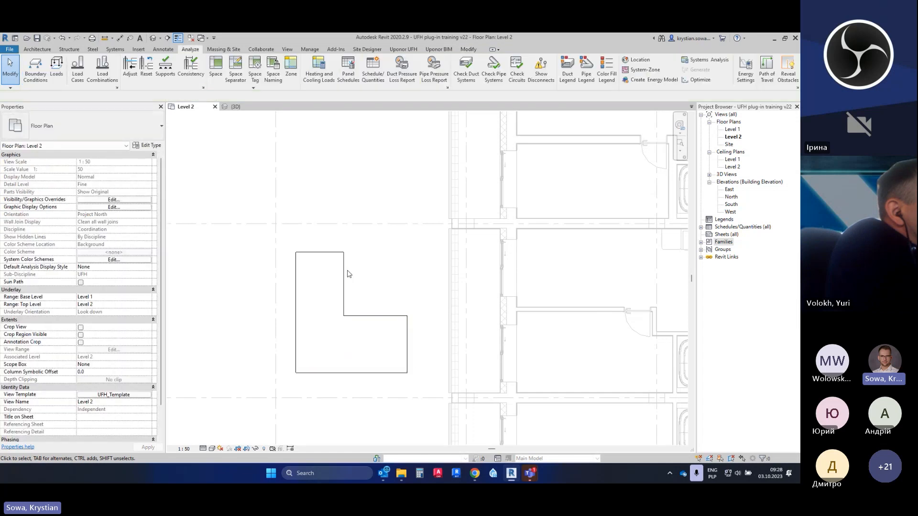
Place a space inside the L-shaped separation loop with upper limit Level 2 and offset 4000, and inspect its properties
{"action": "left_click", "coordinate": [215, 72]}
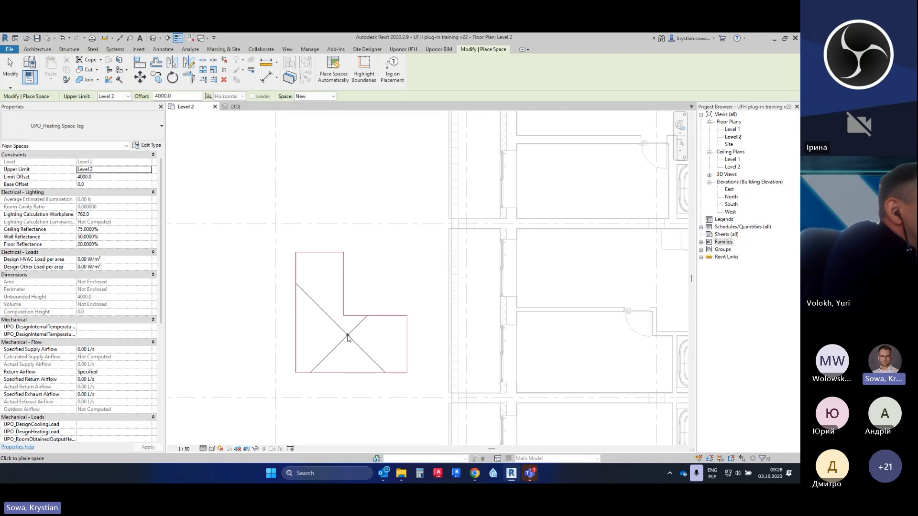
{"action": "left_click", "coordinate": [352, 340]}
{"action": "key", "text": "Escape"}
{"action": "left_click", "coordinate": [366, 356]}
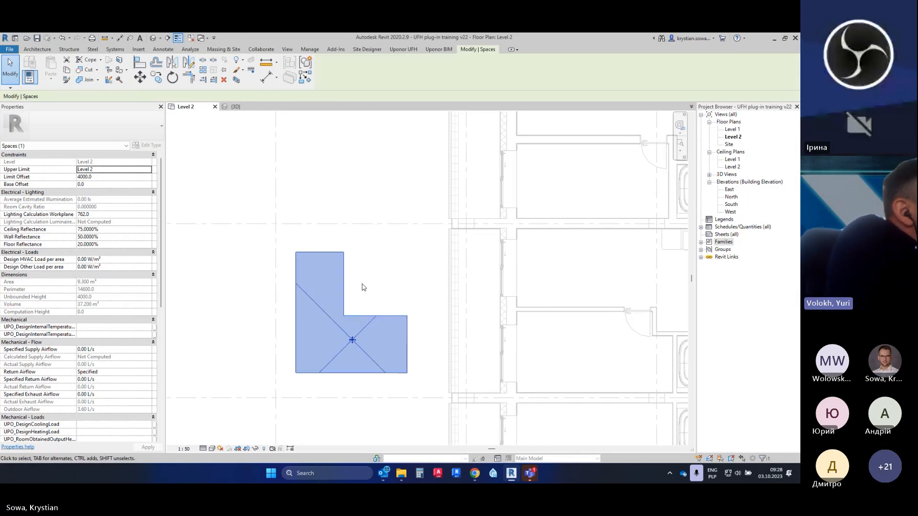
{"action": "left_click", "coordinate": [379, 271]}
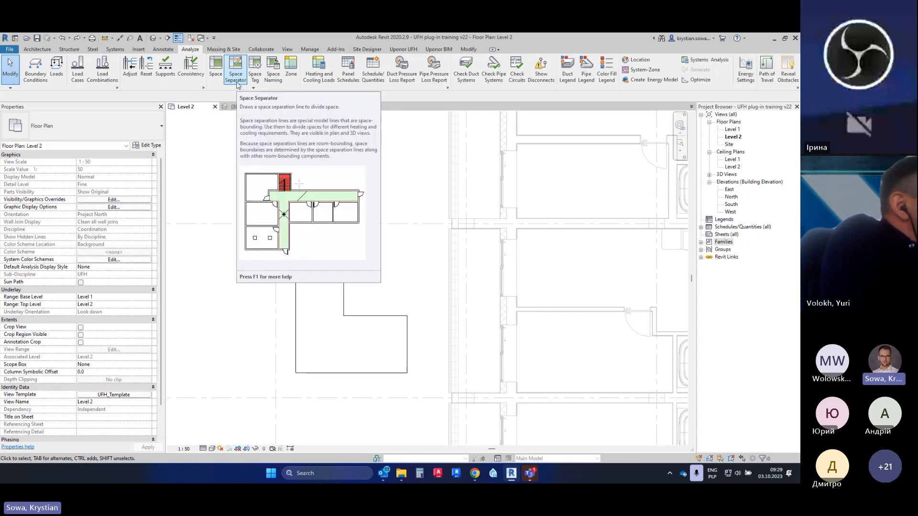
{"action": "key", "text": "ctrl"}
{"action": "key", "text": "ctrl"}
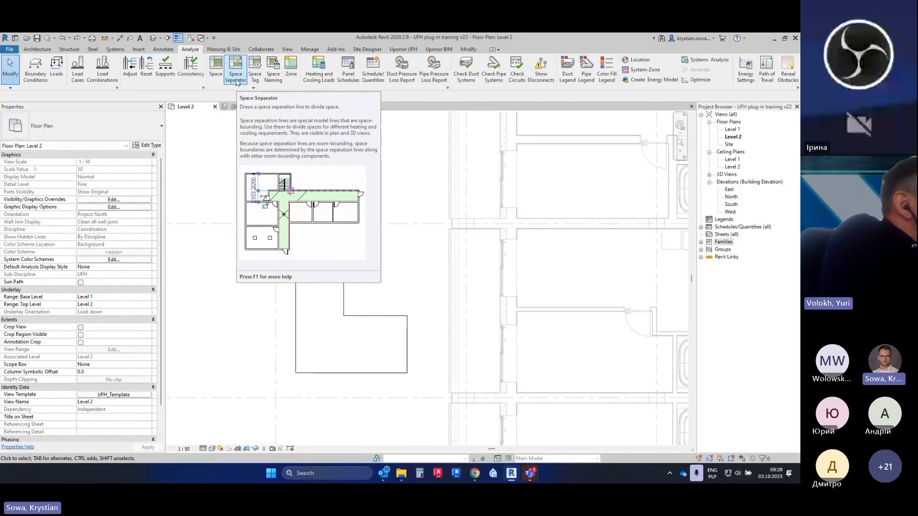
{"action": "left_click", "coordinate": [237, 83]}
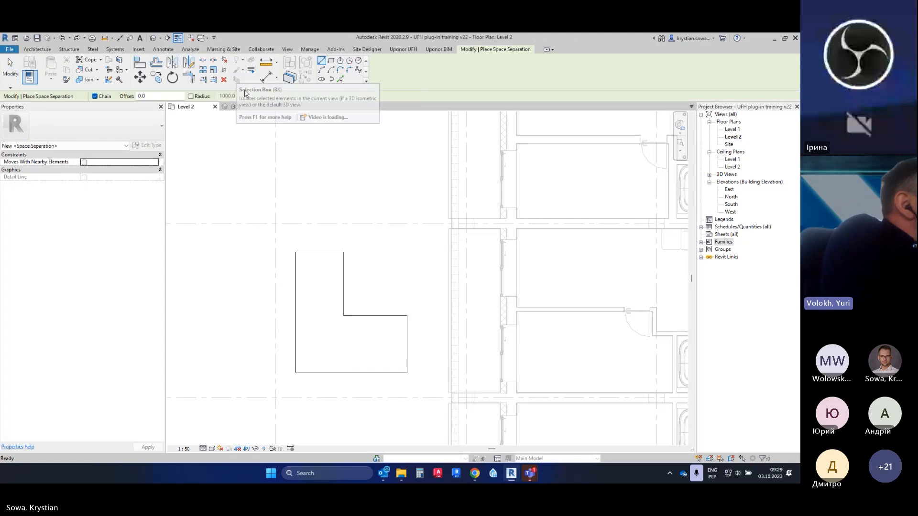
{"action": "key", "text": "Escape"}
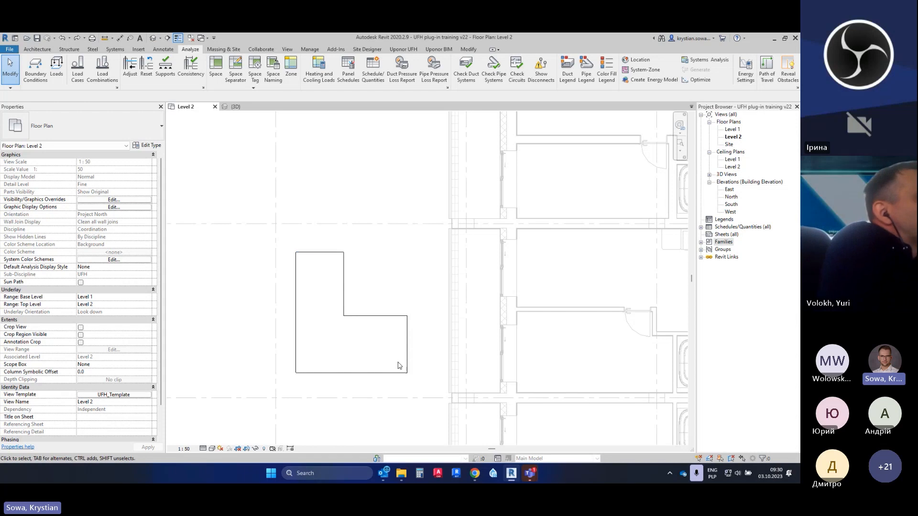
{"action": "scroll", "coordinate": [349, 313], "scroll_direction": "down", "scroll_amount": 1}
{"action": "scroll", "coordinate": [350, 313], "scroll_direction": "down", "scroll_amount": 3}
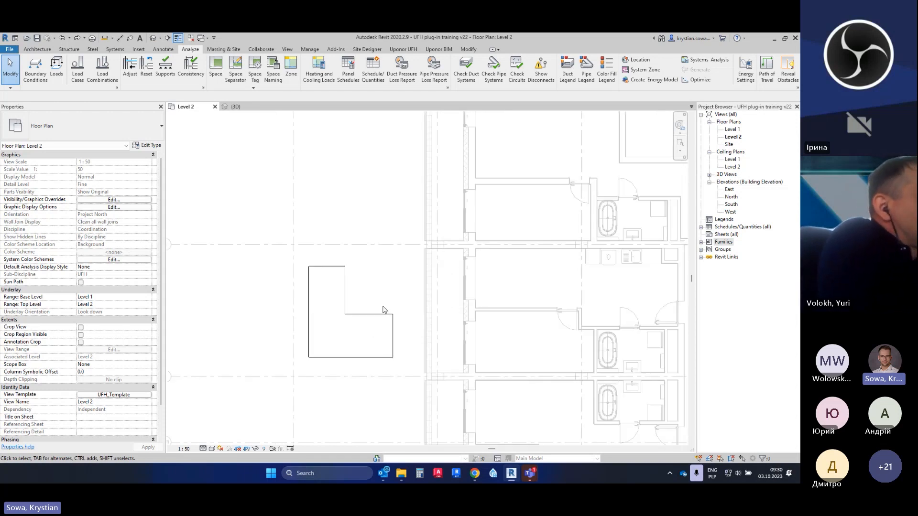
Select the whole chain of space separation lines forming the L-shaped loop outside the building and delete it
{"action": "middle_click_drag", "start_coordinate": [459, 319], "coordinate": [419, 294]}
{"action": "left_click", "coordinate": [215, 67]}
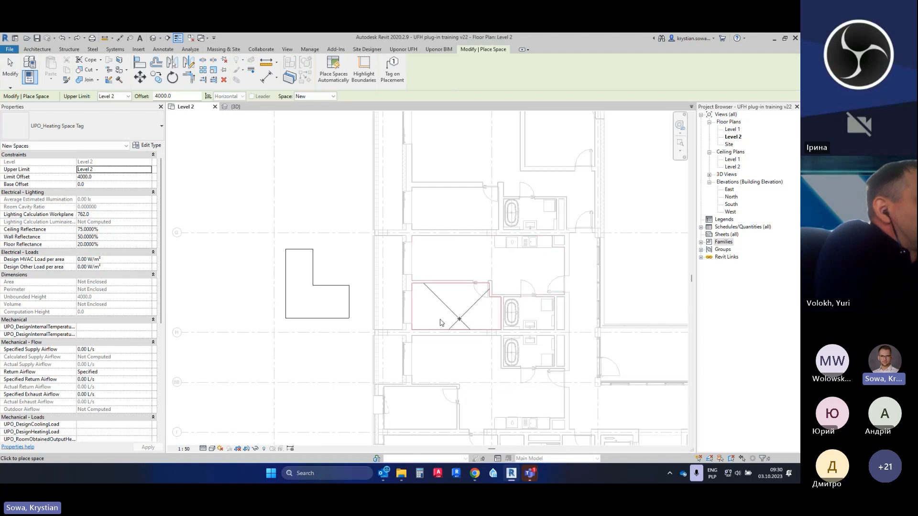
{"action": "key", "text": "Escape"}
{"action": "key", "text": "Tab"}
{"action": "left_click", "coordinate": [350, 304]}
{"action": "key", "text": "Delete"}
Place new spaces in one apartment's kitchen-living area, adjacent bedroom and bathroom, with upper limit Level 2 and offset 4000
{"action": "middle_click_drag", "start_coordinate": [393, 250], "coordinate": [271, 235]}
{"action": "scroll", "coordinate": [322, 257], "scroll_direction": "up", "scroll_amount": 1}
{"action": "scroll", "coordinate": [323, 257], "scroll_direction": "up", "scroll_amount": 1}
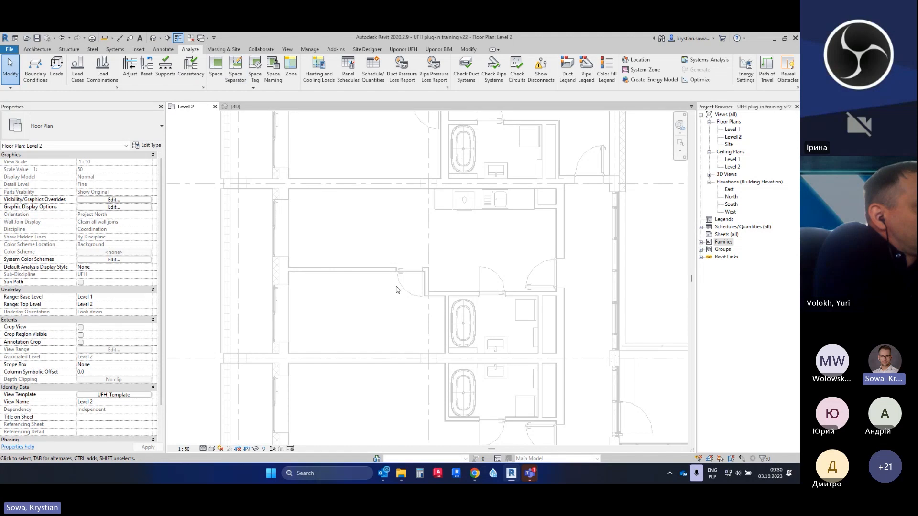
{"action": "left_click", "coordinate": [401, 50]}
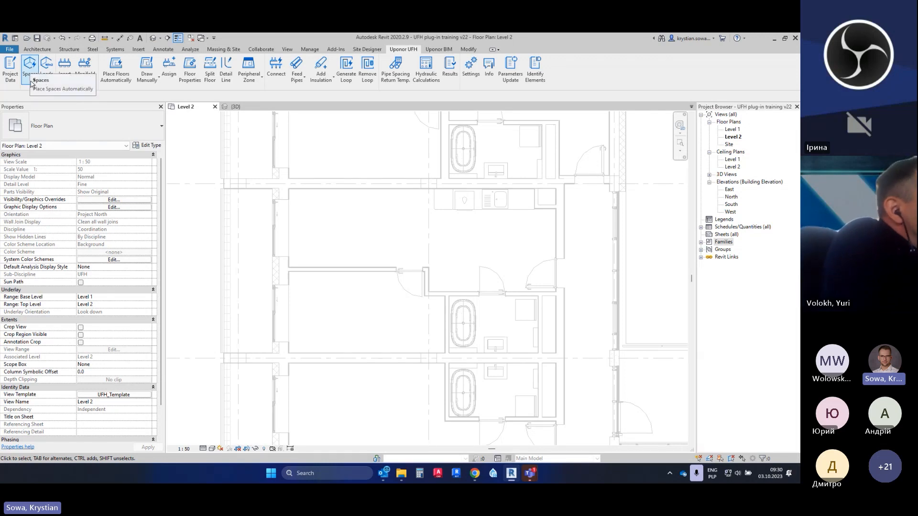
{"action": "left_click", "coordinate": [116, 70]}
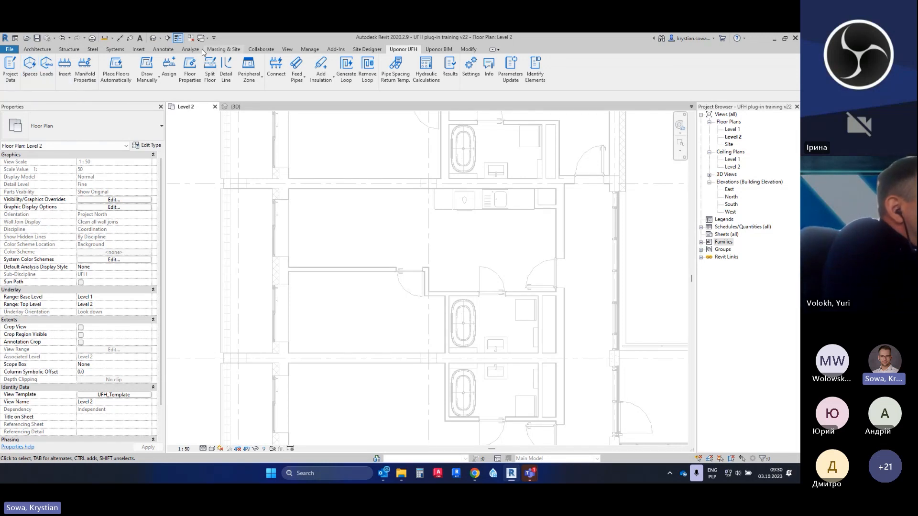
{"action": "left_click", "coordinate": [191, 50]}
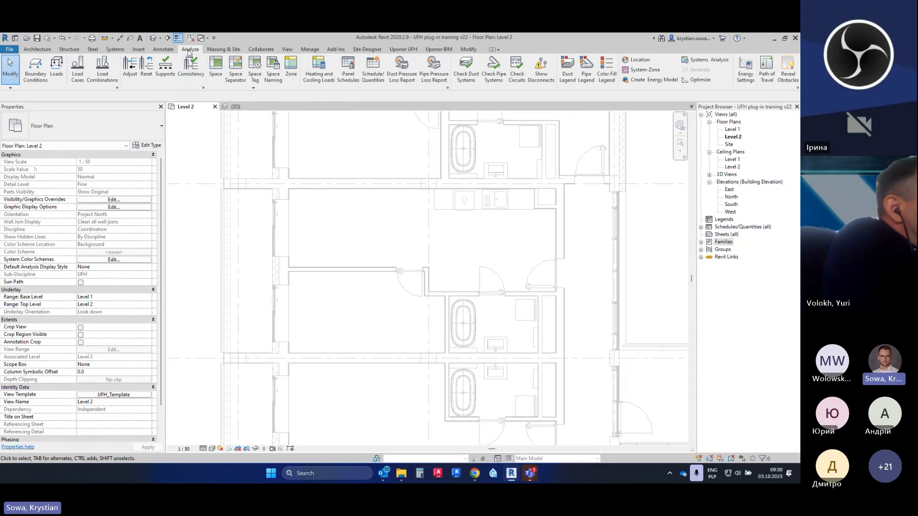
{"action": "left_click", "coordinate": [403, 50]}
{"action": "left_click", "coordinate": [30, 75]}
{"action": "left_click", "coordinate": [31, 82]}
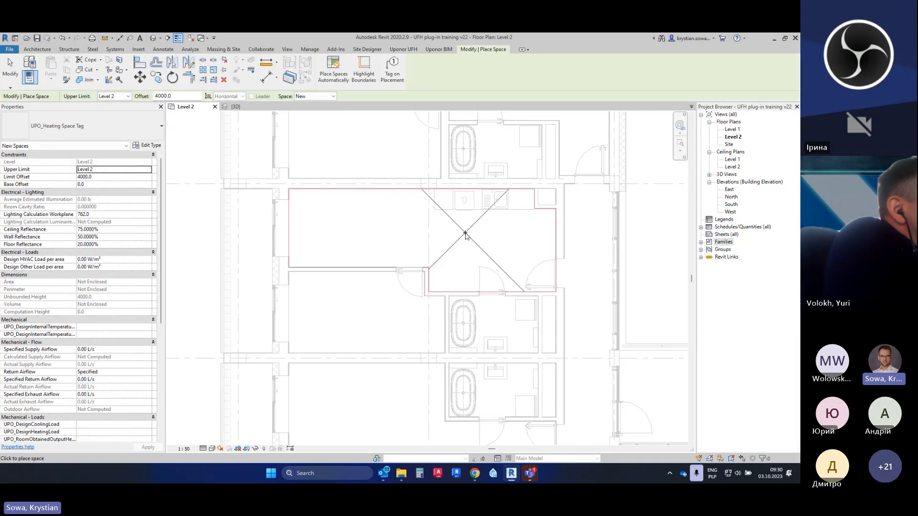
{"action": "left_click", "coordinate": [378, 309]}
{"action": "left_click", "coordinate": [504, 323]}
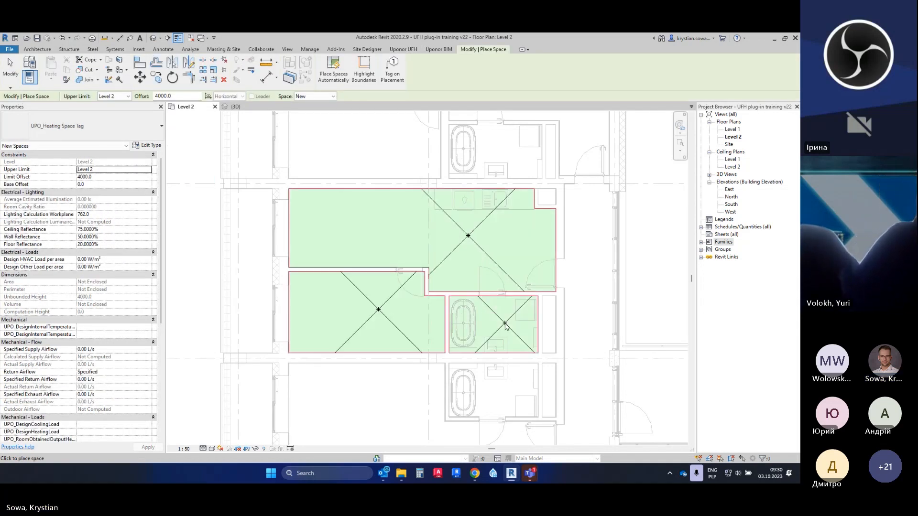
{"action": "key", "text": "Escape"}
Select the new apartment spaces individually and all three together to check their outlines, and clear the selection
{"action": "left_click", "coordinate": [497, 335]}
{"action": "left_click", "coordinate": [378, 311]}
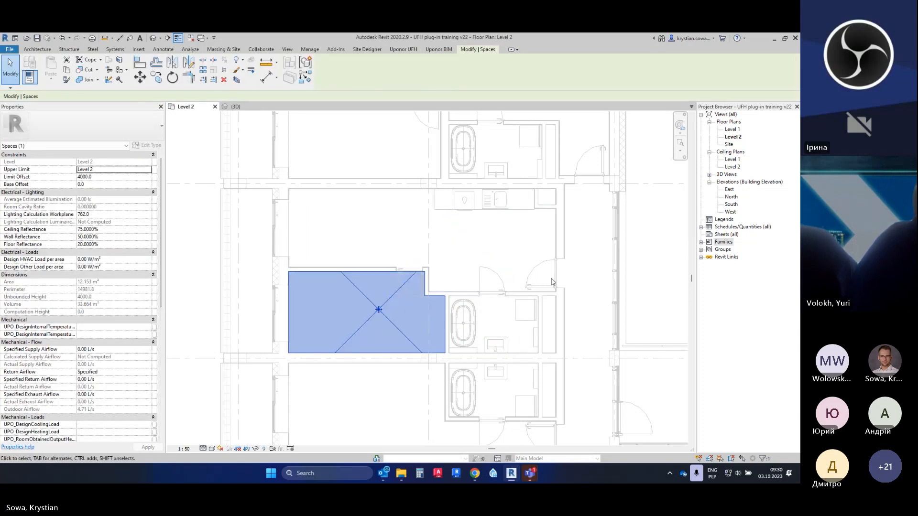
{"action": "left_click", "coordinate": [536, 267]}
{"action": "left_click", "coordinate": [581, 269]}
{"action": "scroll", "coordinate": [552, 260], "scroll_direction": "up", "scroll_amount": 3}
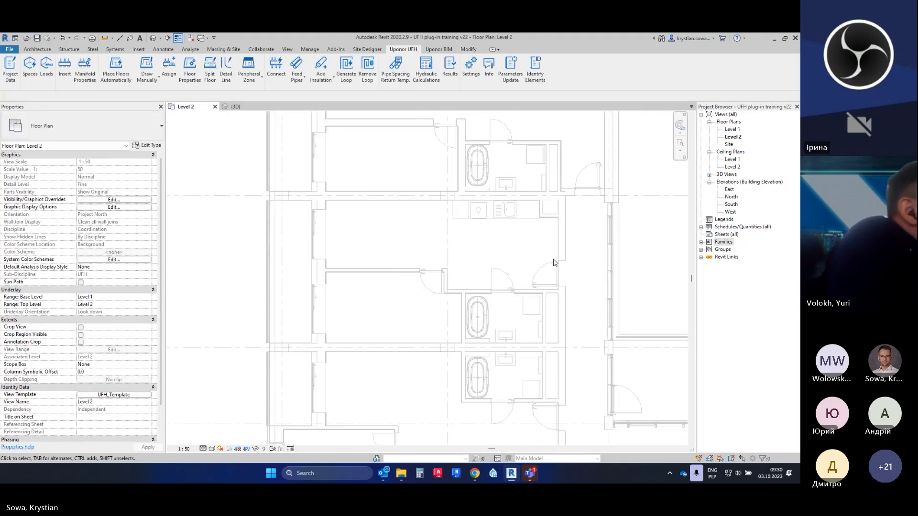
{"action": "scroll", "coordinate": [466, 295], "scroll_direction": "up", "scroll_amount": 1}
{"action": "middle_click_drag", "start_coordinate": [405, 237], "coordinate": [454, 238]}
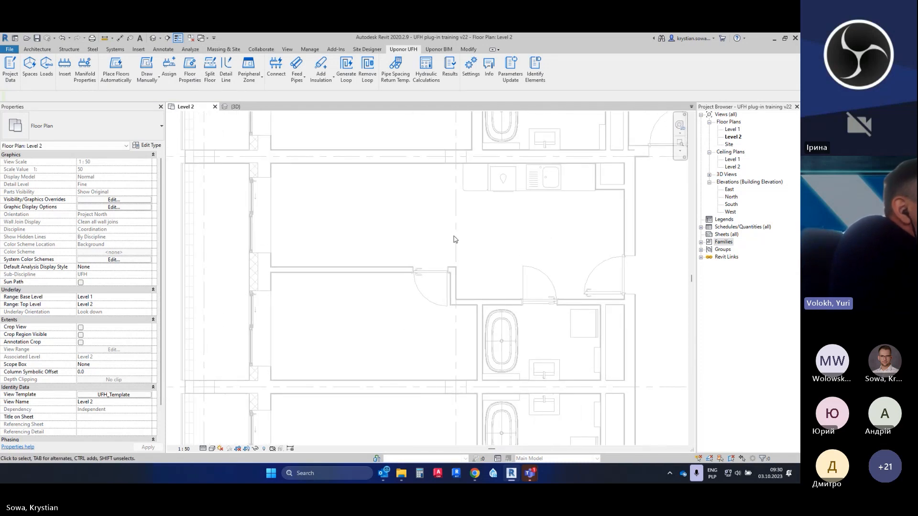
{"action": "left_click", "coordinate": [404, 266]}
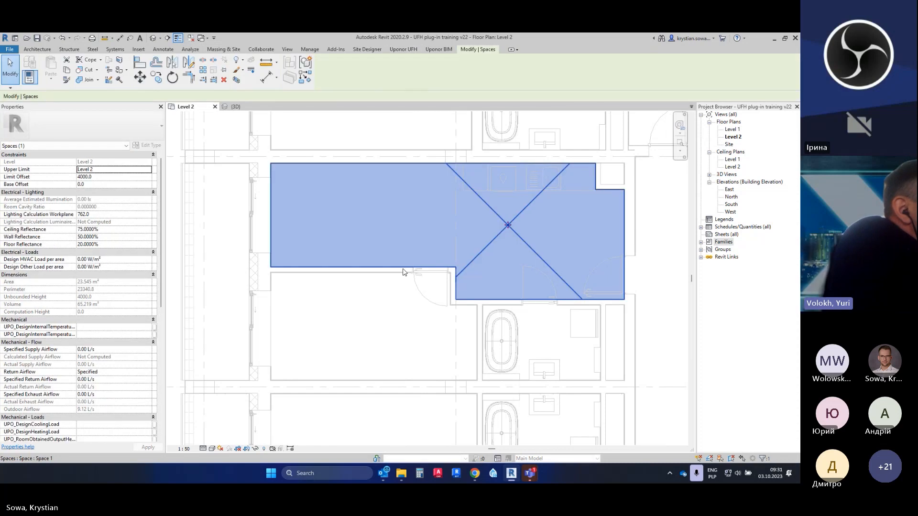
{"action": "left_click", "coordinate": [478, 335], "text": "ctrl"}
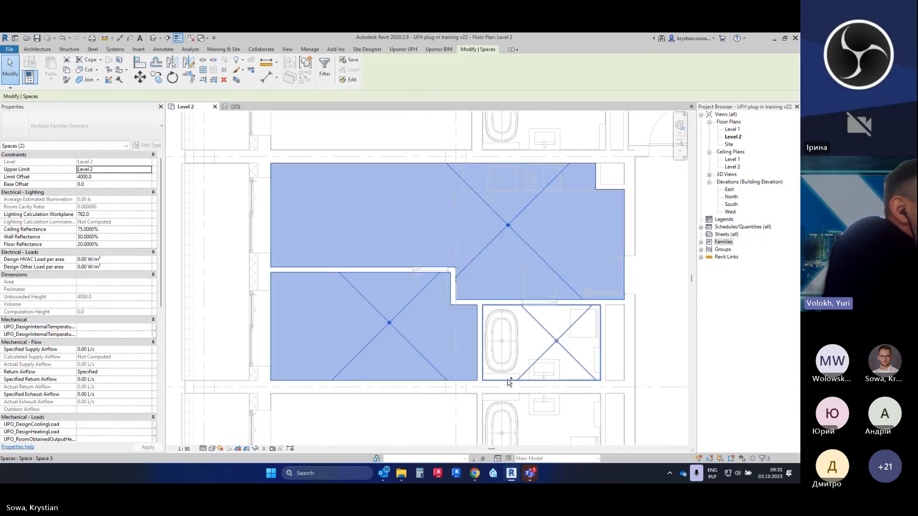
{"action": "left_click", "coordinate": [503, 379], "text": "ctrl"}
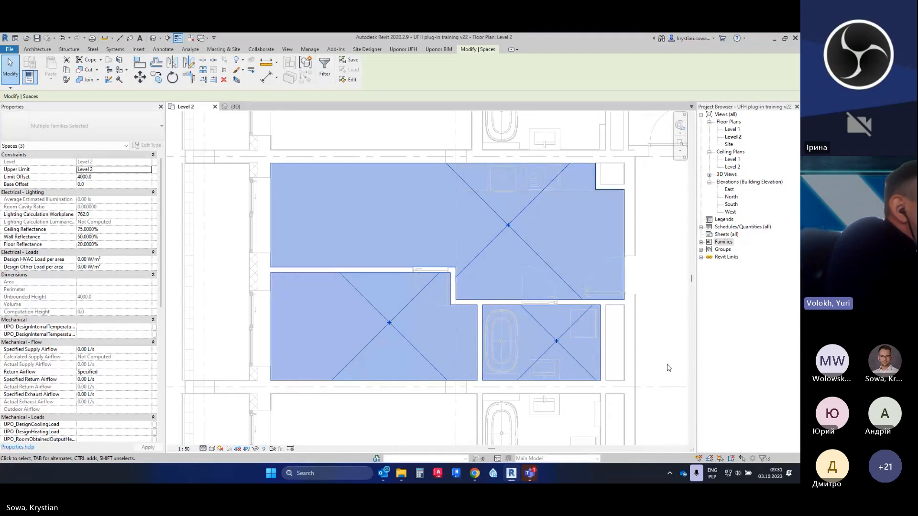
{"action": "left_click", "coordinate": [666, 339]}
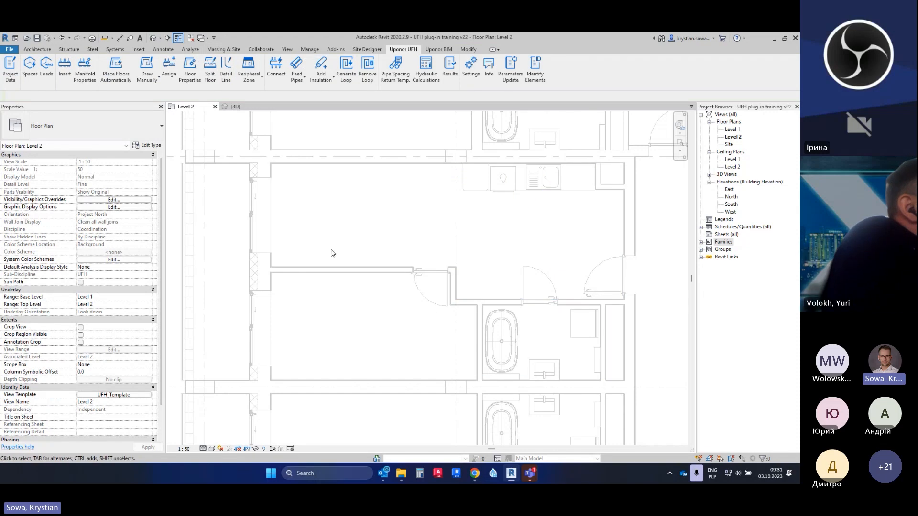
Review the three Level 2 spaces in the Uponor UFH load table, checking their numbers, names and areas, and close it
{"action": "left_click", "coordinate": [47, 76]}
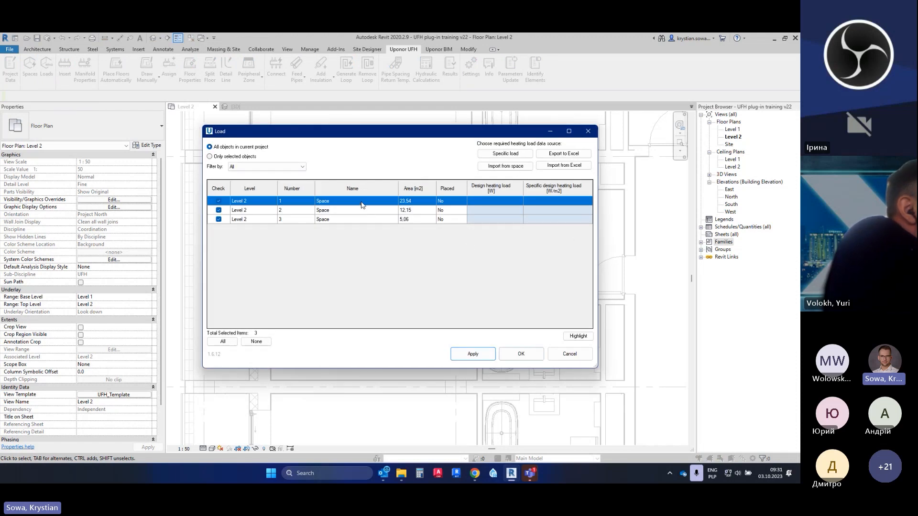
{"action": "left_click", "coordinate": [357, 210]}
{"action": "left_click", "coordinate": [354, 218]}
{"action": "left_click", "coordinate": [348, 202]}
{"action": "left_click", "coordinate": [339, 209]}
{"action": "left_click", "coordinate": [338, 218]}
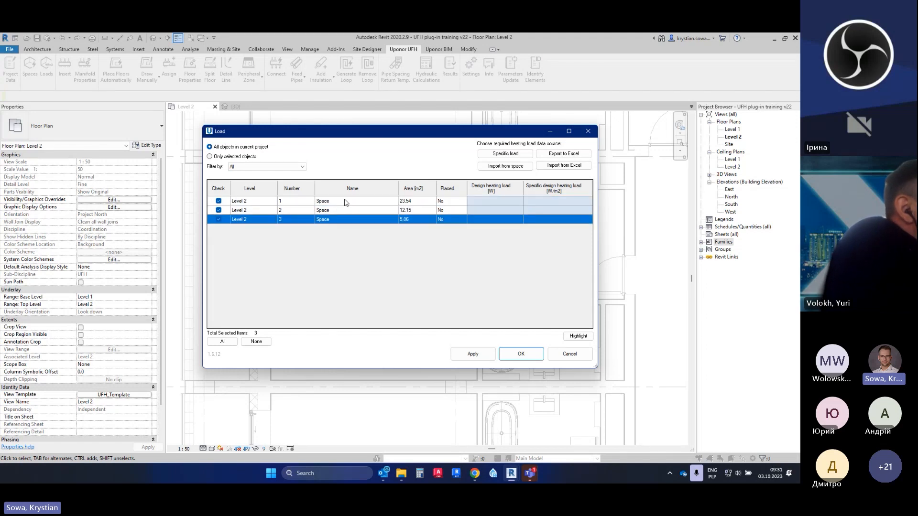
{"action": "left_click_drag", "start_coordinate": [425, 136], "coordinate": [369, 86]}
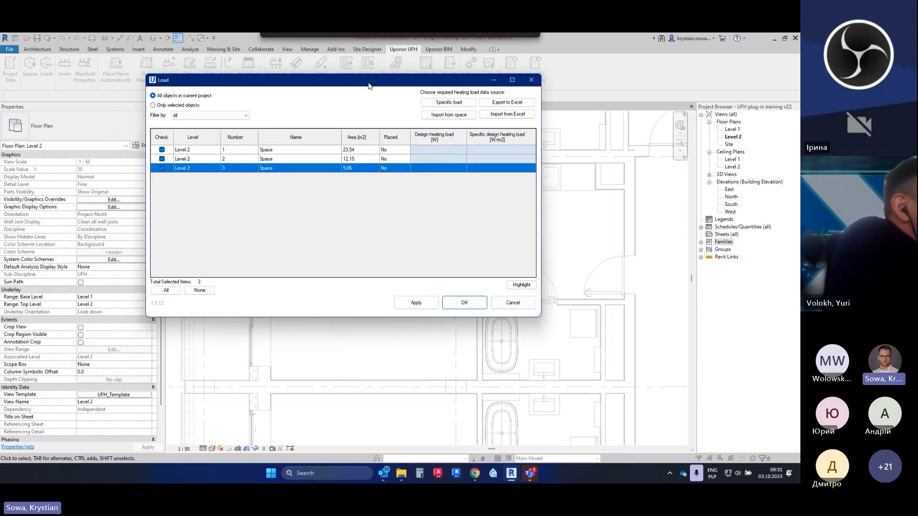
{"action": "left_click", "coordinate": [464, 303]}
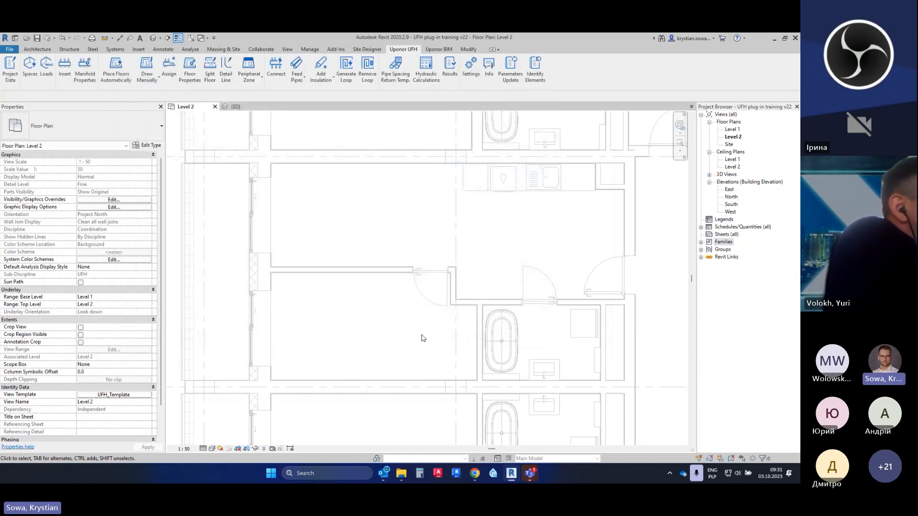
Rename the space in the room with the bathtub as Bathroom
{"action": "left_click", "coordinate": [523, 377]}
{"action": "scroll", "coordinate": [82, 352], "scroll_direction": "down", "scroll_amount": 5}
{"action": "left_click", "coordinate": [58, 393]}
{"action": "type", "text": "Bathroom"}
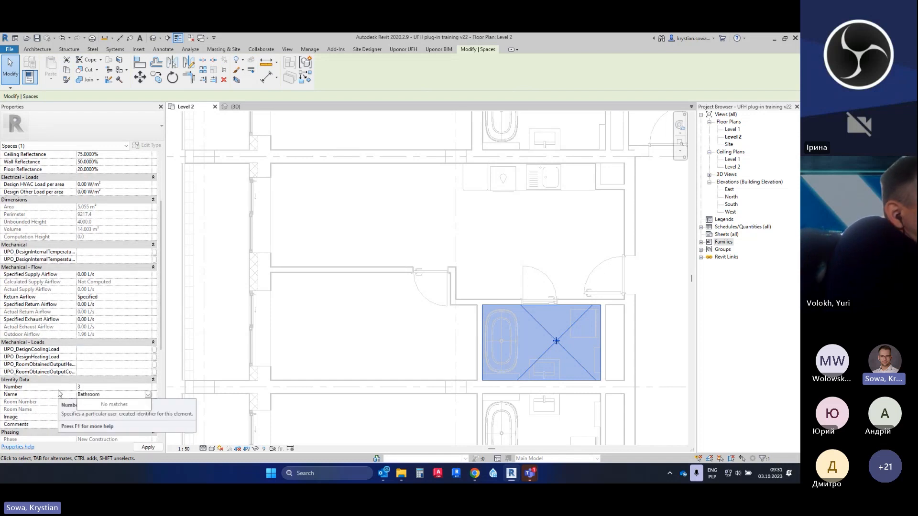
{"action": "key", "text": "Return"}
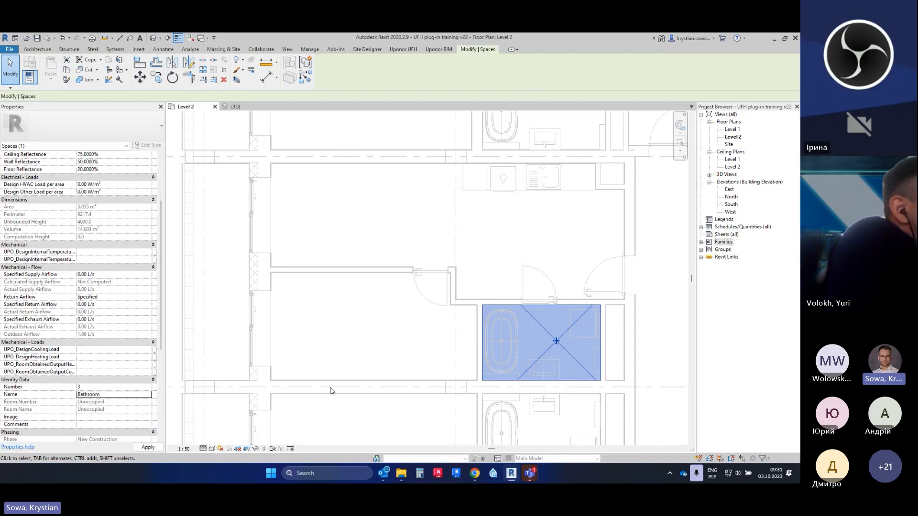
Rename the space in the room beside the bathroom as Bedroom
{"action": "left_click", "coordinate": [331, 383]}
{"action": "left_click", "coordinate": [73, 395]}
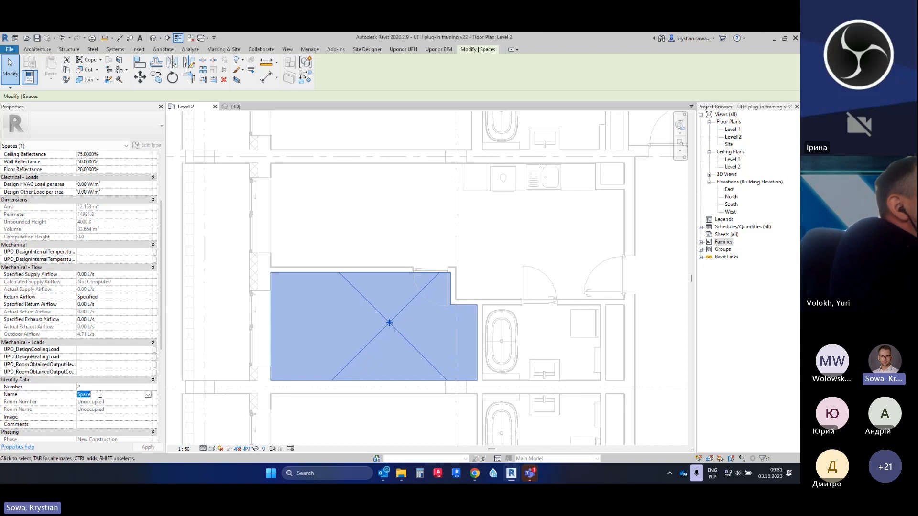
{"action": "type", "text": "Bedroom"}
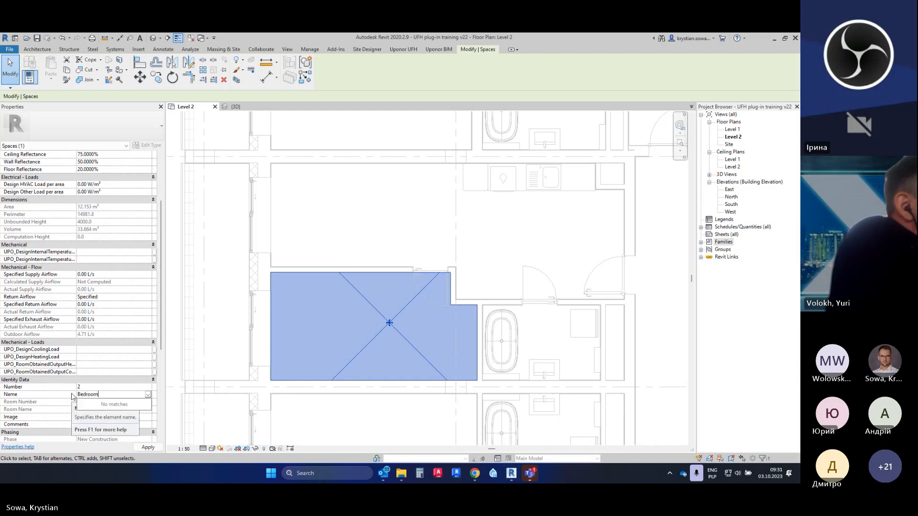
{"action": "left_click", "coordinate": [229, 272]}
Rename the large space containing the kitchen as Living room, and clear the selection
{"action": "left_click", "coordinate": [270, 235]}
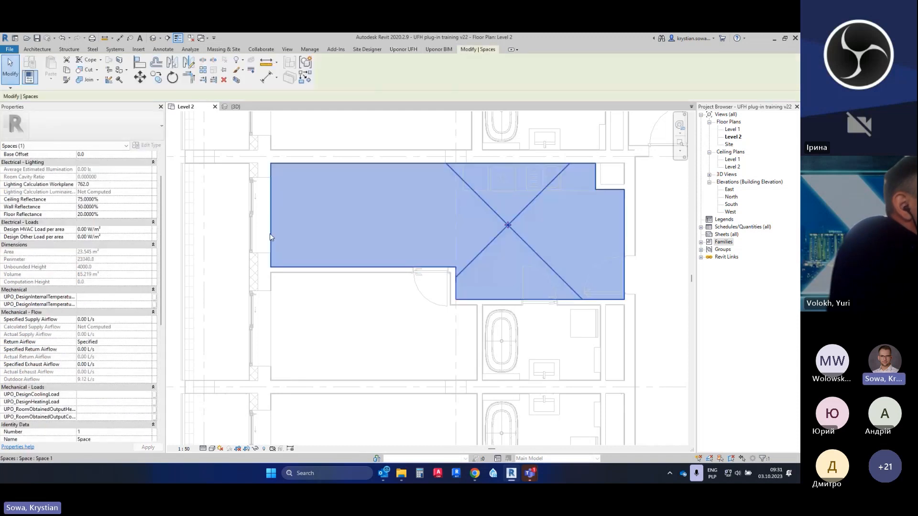
{"action": "left_click", "coordinate": [95, 364]}
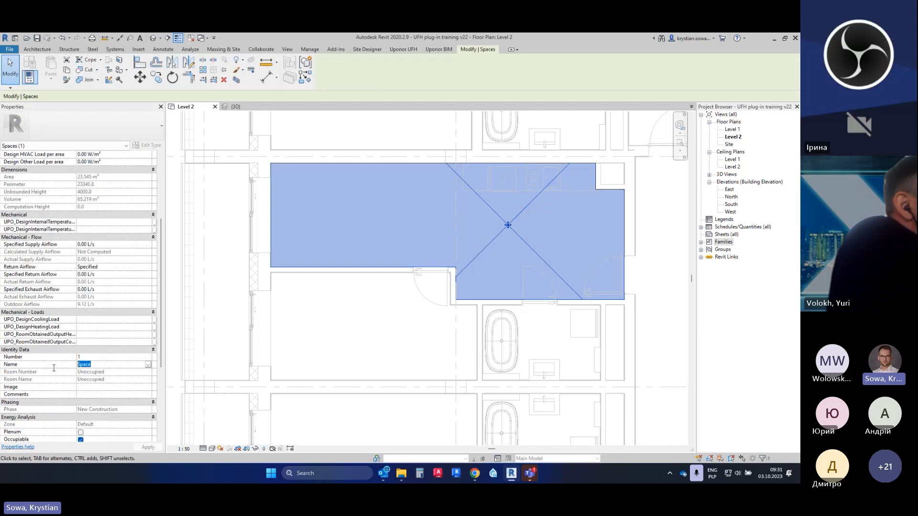
{"action": "type", "text": "Living room"}
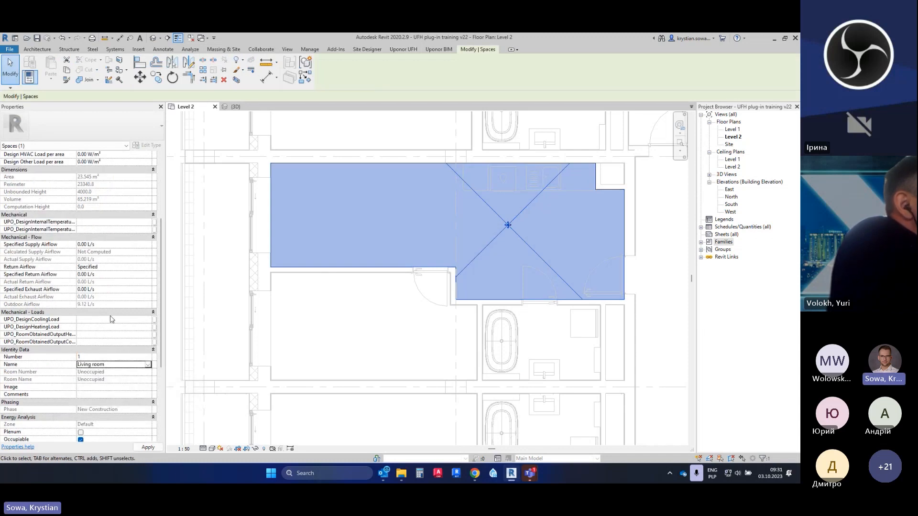
{"action": "left_click", "coordinate": [219, 311]}
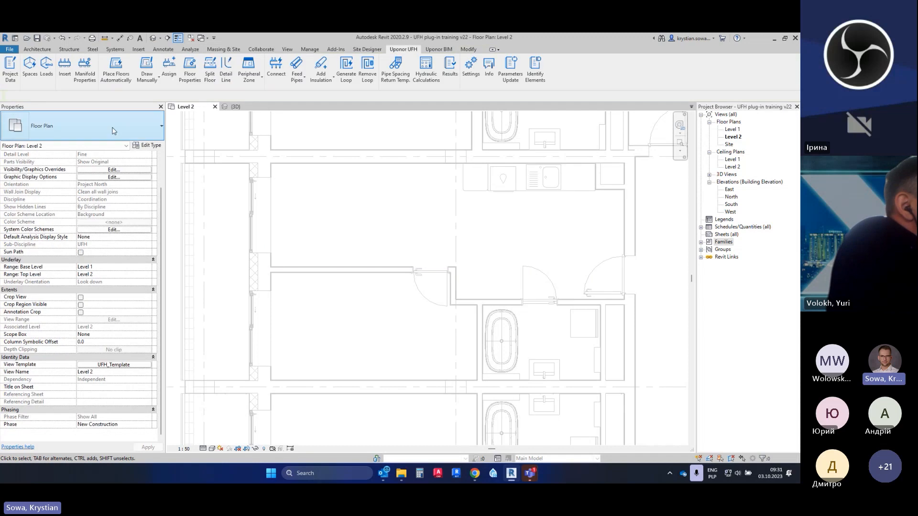
Reopen the UFH load table and check the names of the living room, bedroom and bathroom spaces
{"action": "left_click", "coordinate": [47, 70]}
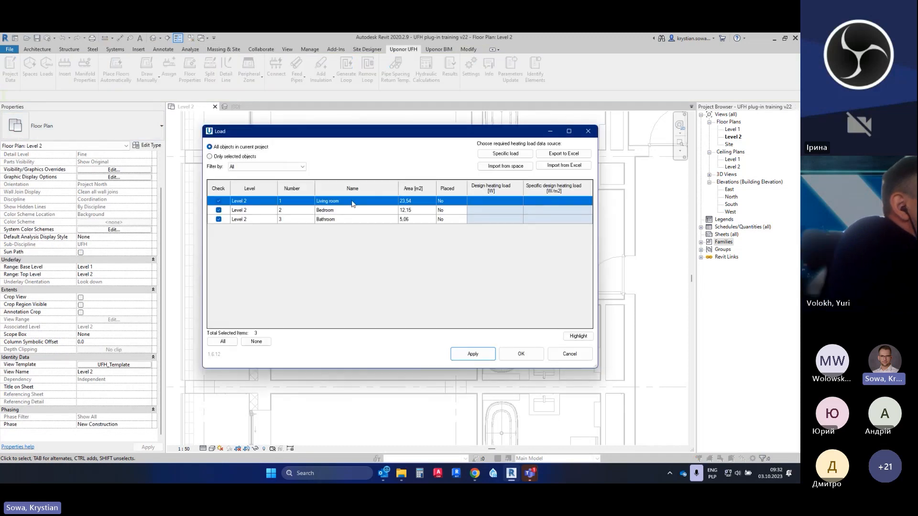
{"action": "left_click", "coordinate": [339, 210]}
{"action": "left_click", "coordinate": [336, 219]}
{"action": "left_click", "coordinate": [355, 202]}
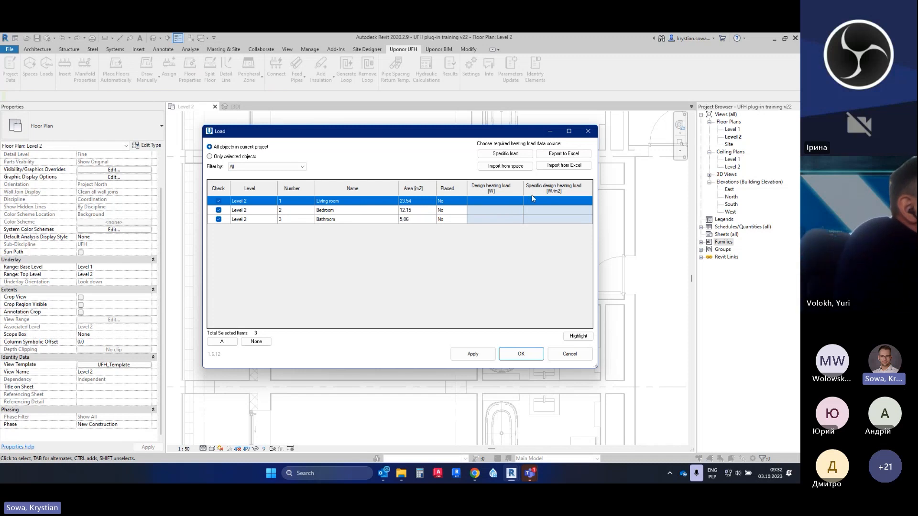
Enter design heating loads of 1500 W for the living room and 150 W for the bedroom, and set the living room's specific load to 50 W/m²
{"action": "left_click", "coordinate": [501, 200]}
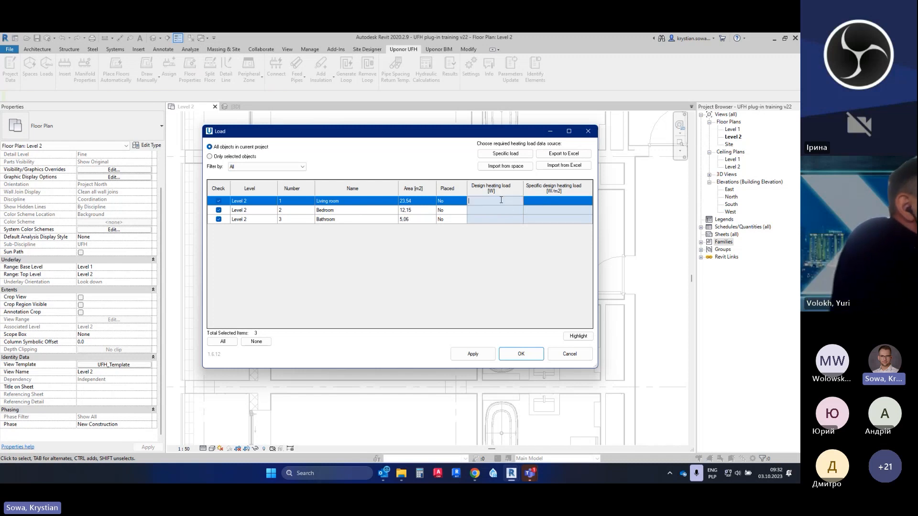
{"action": "type", "text": "00"}
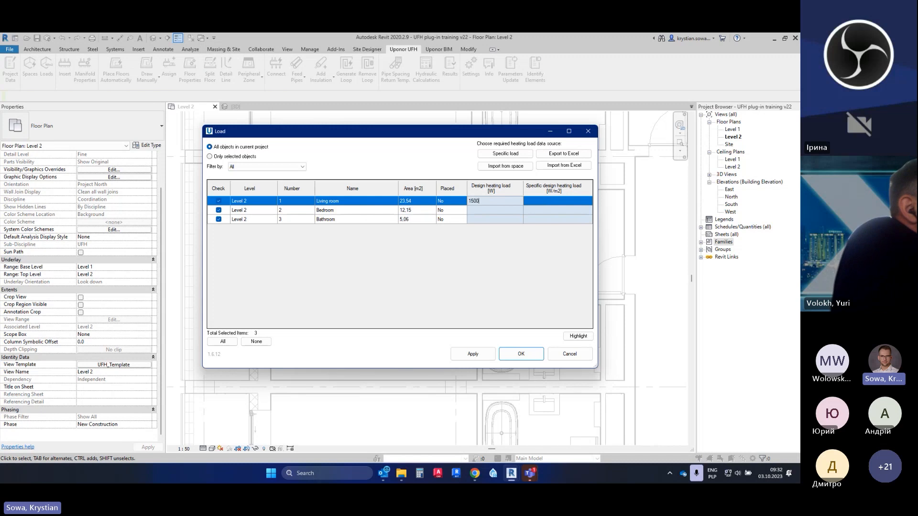
{"action": "key", "text": "Return"}
{"action": "type", "text": "15"}
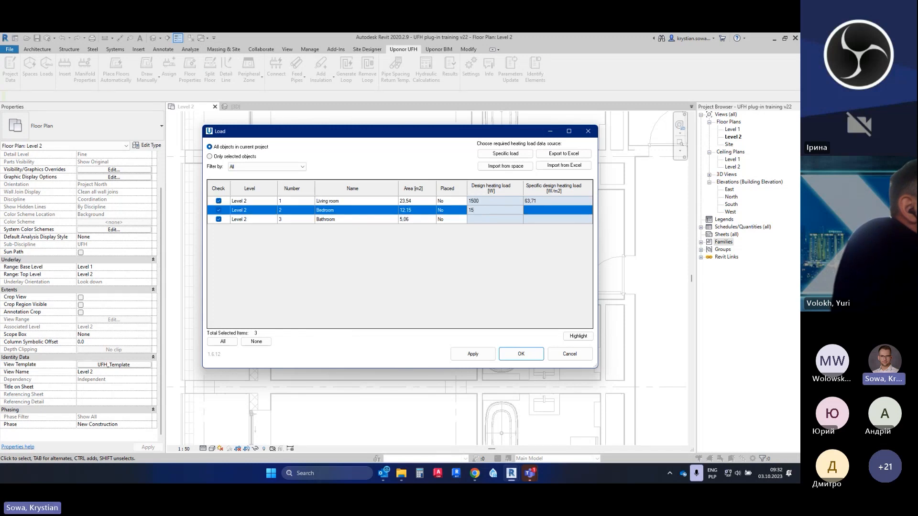
{"action": "type", "text": "0"}
{"action": "key", "text": "Return"}
{"action": "left_click", "coordinate": [530, 201]}
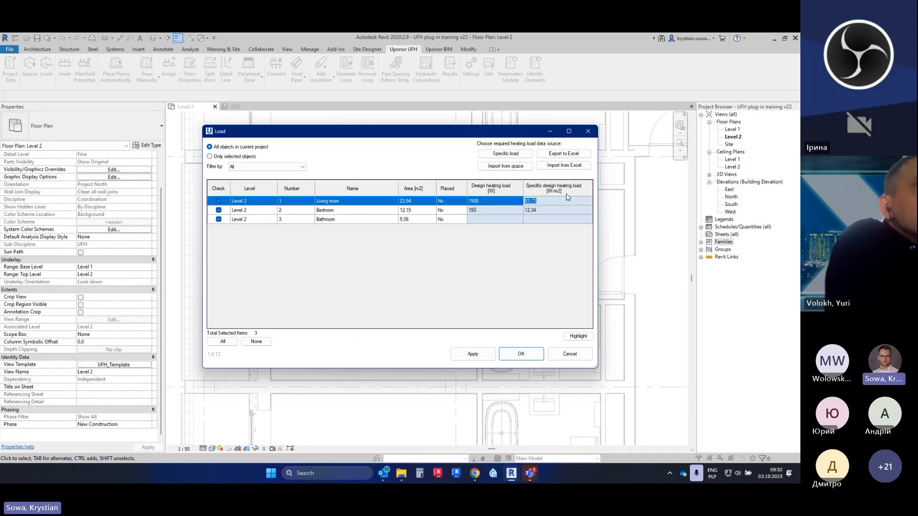
{"action": "type", "text": "50"}
{"action": "key", "text": "Return"}
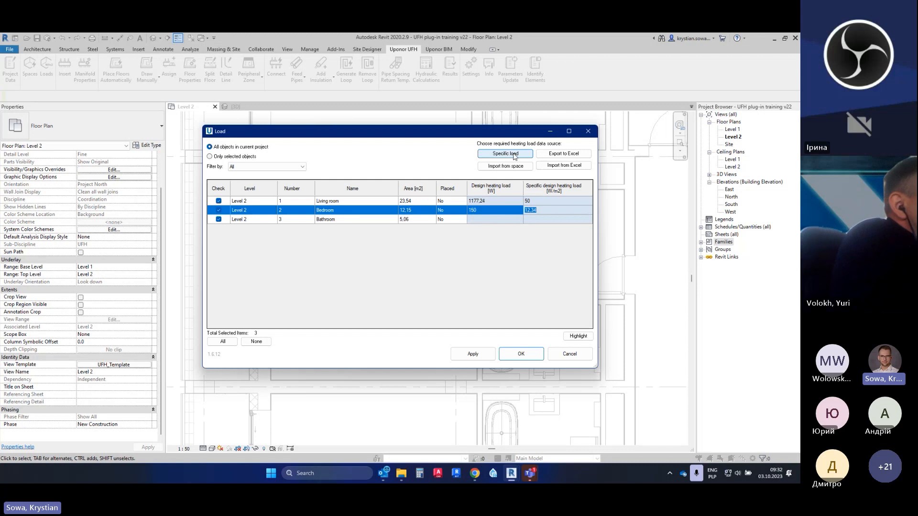
Assign a specific design heating load of 50 W/m² to all three Level 2 spaces at once
{"action": "left_click", "coordinate": [514, 156]}
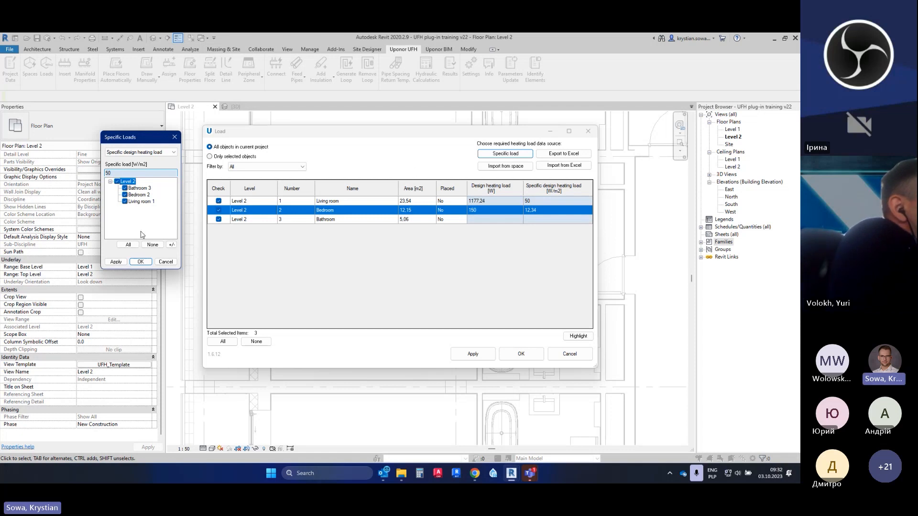
{"action": "left_click", "coordinate": [140, 261]}
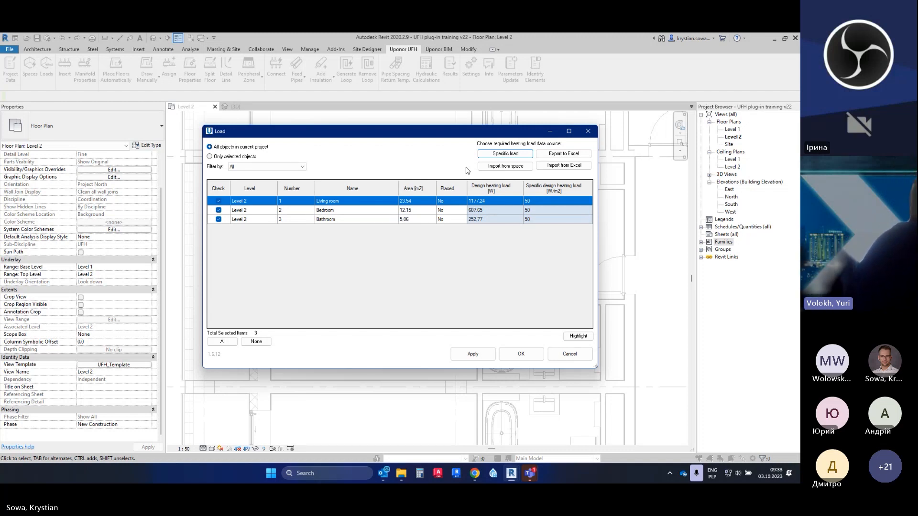
Review the specific load settings for the Level 2 spaces, leaving the assigned values unchanged
{"action": "left_click", "coordinate": [482, 154]}
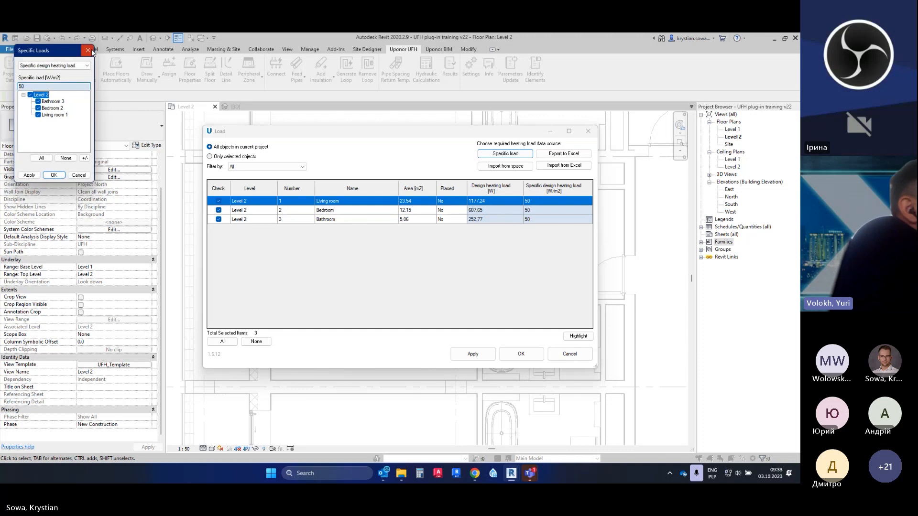
{"action": "left_click", "coordinate": [88, 50]}
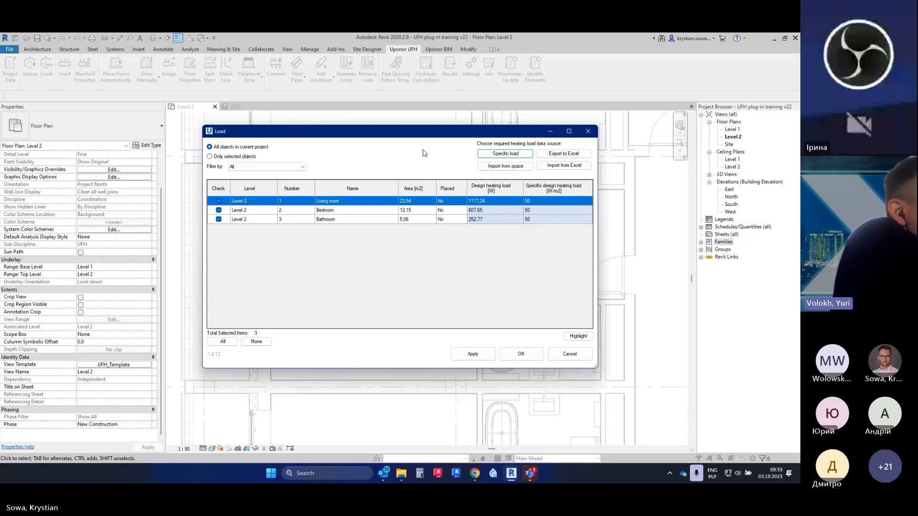
{"action": "left_click", "coordinate": [495, 155]}
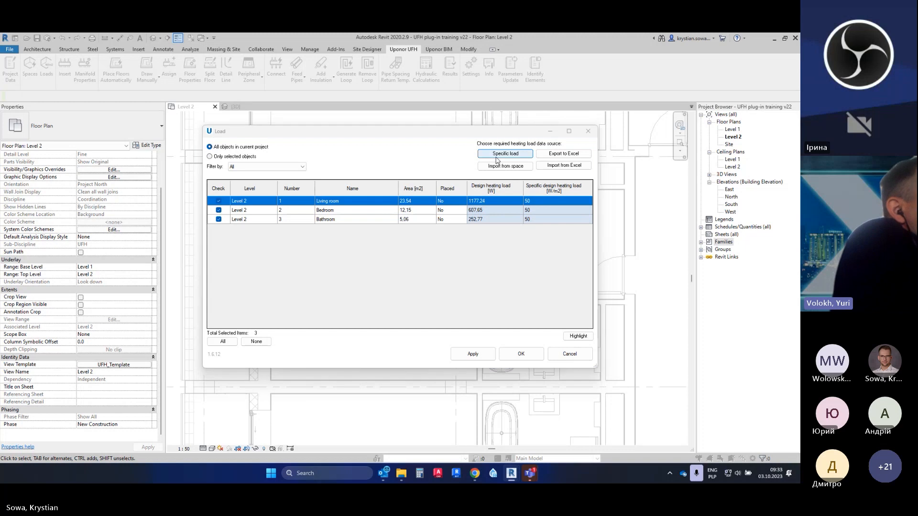
{"action": "left_click_drag", "start_coordinate": [75, 74], "coordinate": [334, 182]}
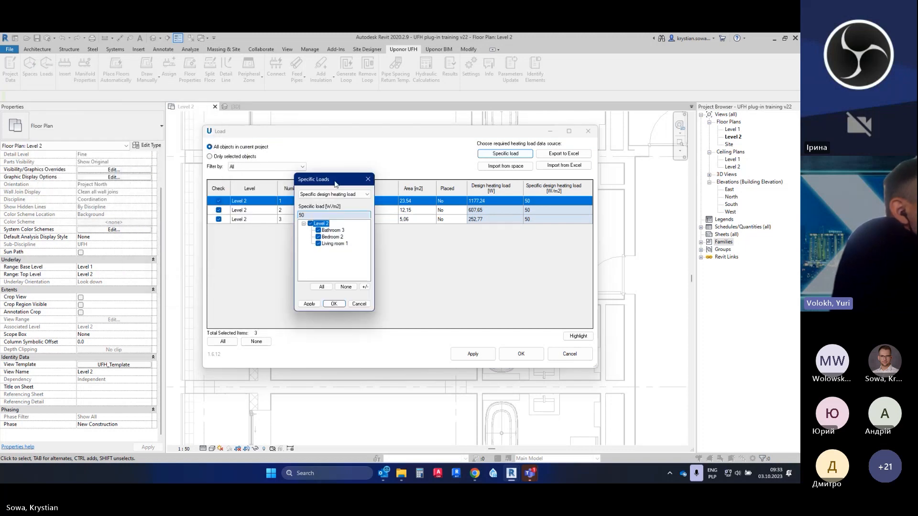
{"action": "left_click", "coordinate": [368, 180]}
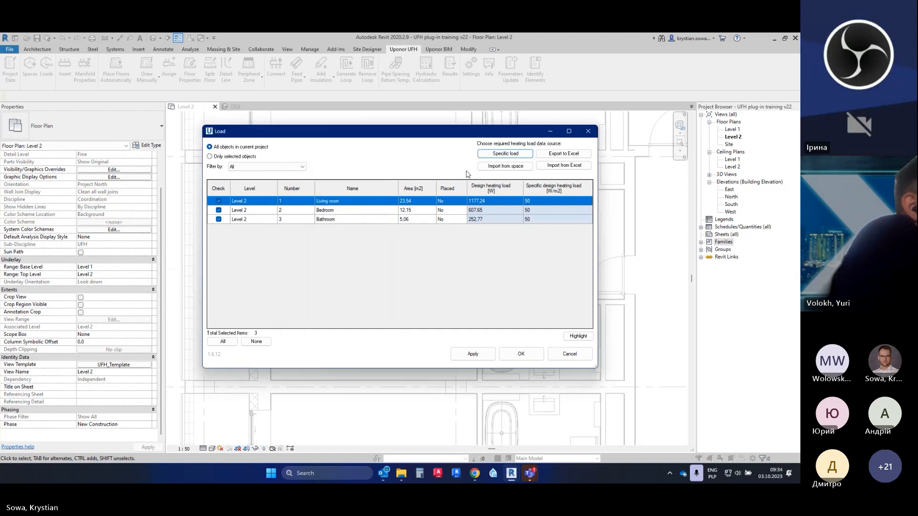
Examine the source and target load parameters offered for importing heating loads from the Level 2 spaces, without importing anything
{"action": "left_click", "coordinate": [510, 169]}
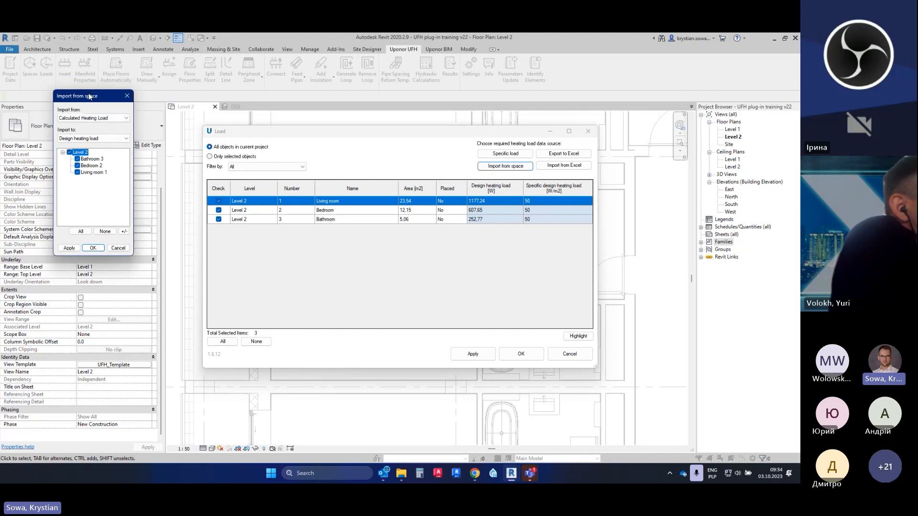
{"action": "left_click_drag", "start_coordinate": [88, 93], "coordinate": [255, 188]}
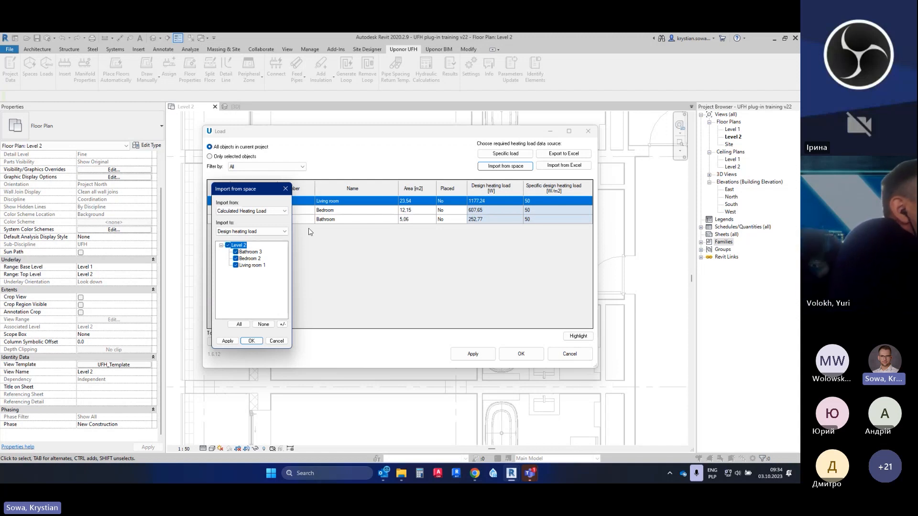
{"action": "left_click", "coordinate": [270, 212]}
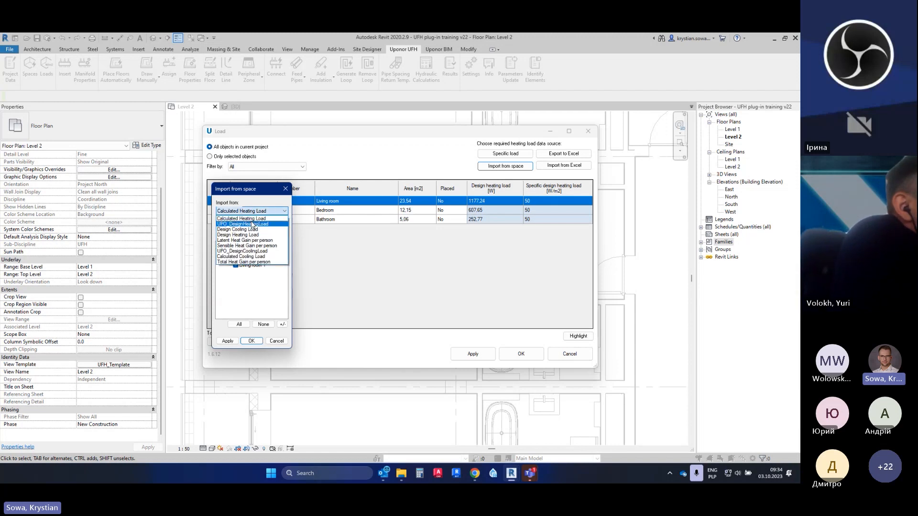
{"action": "left_click", "coordinate": [253, 292]}
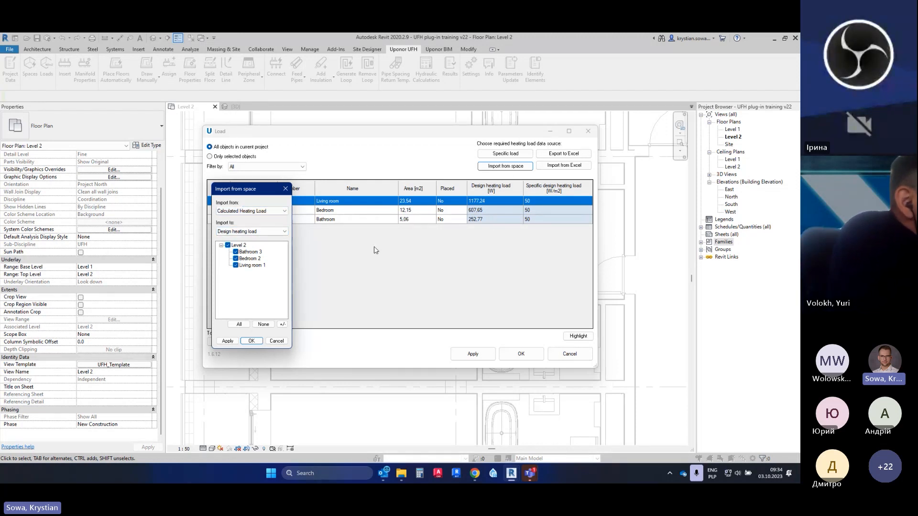
{"action": "left_click", "coordinate": [284, 189]}
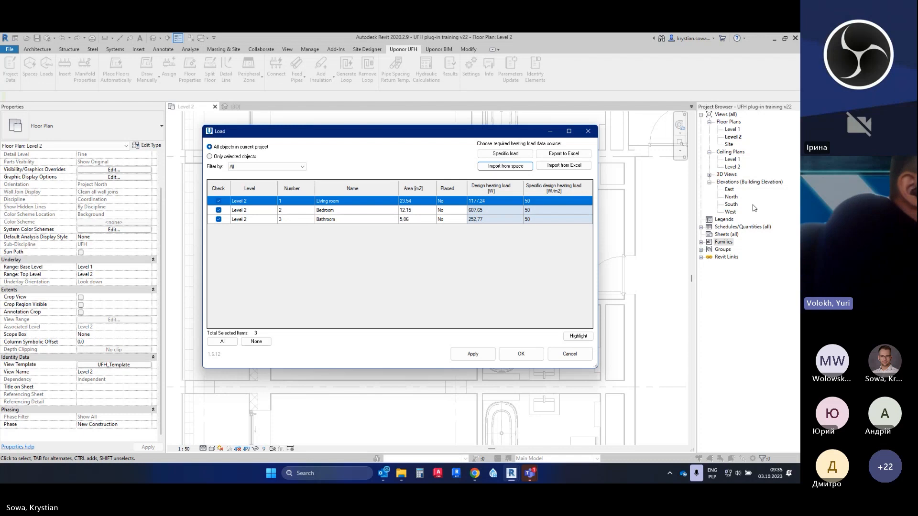
{"action": "left_click", "coordinate": [528, 167]}
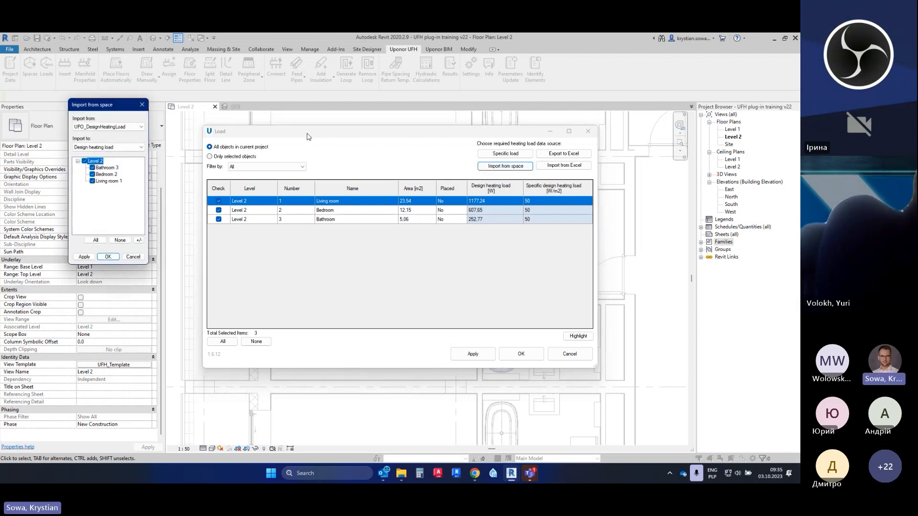
{"action": "left_click_drag", "start_coordinate": [120, 105], "coordinate": [365, 134]}
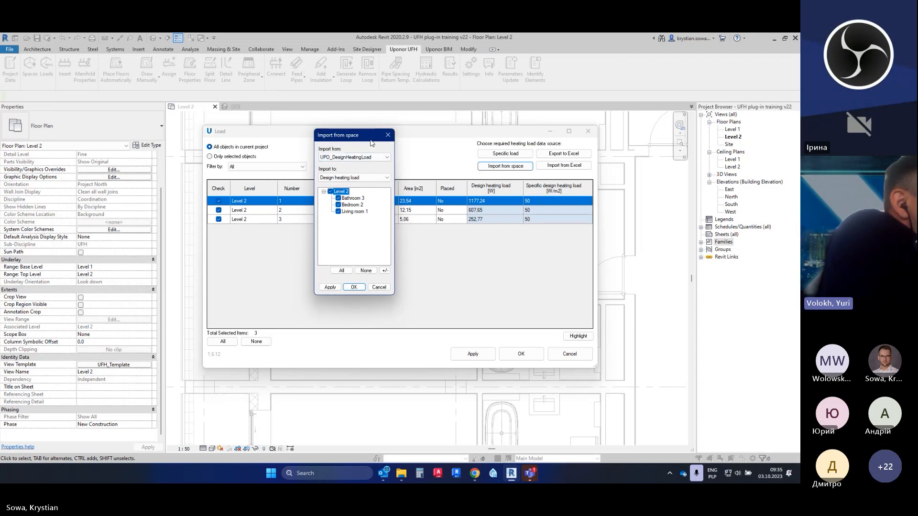
{"action": "left_click", "coordinate": [369, 157]}
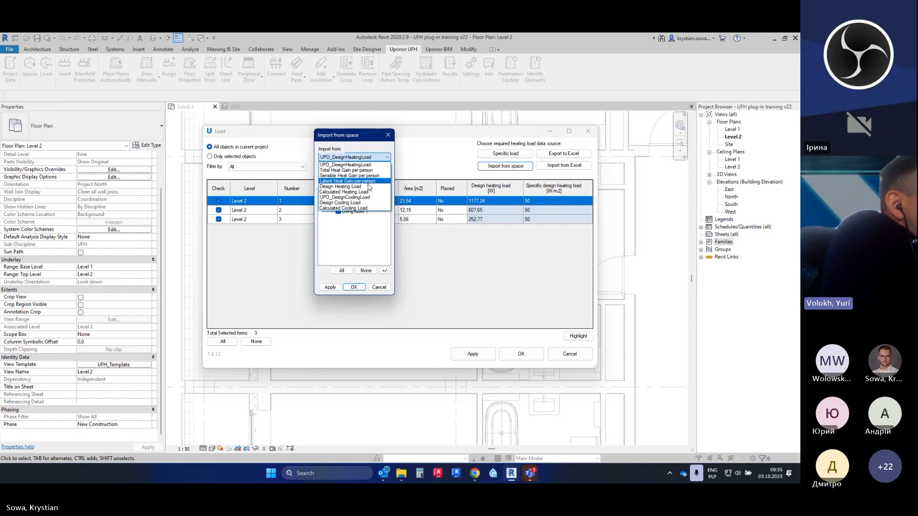
{"action": "left_click", "coordinate": [375, 216]}
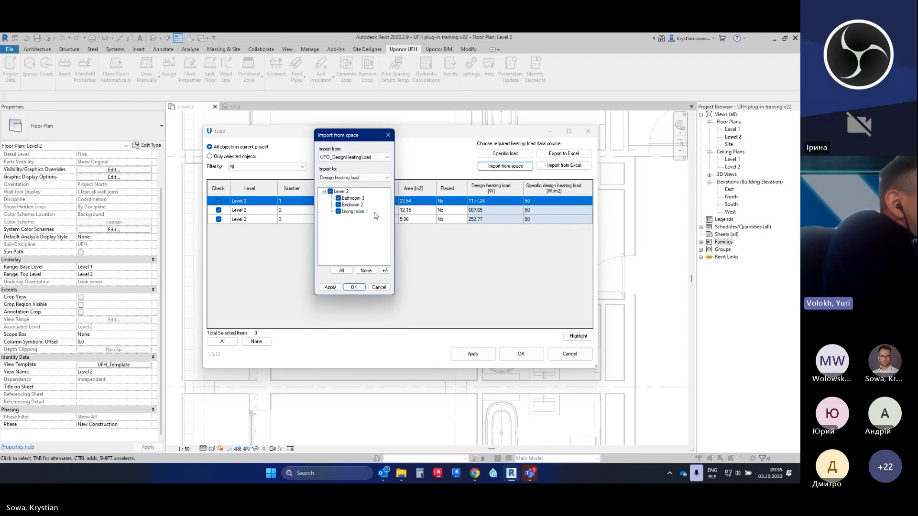
{"action": "left_click", "coordinate": [376, 179]}
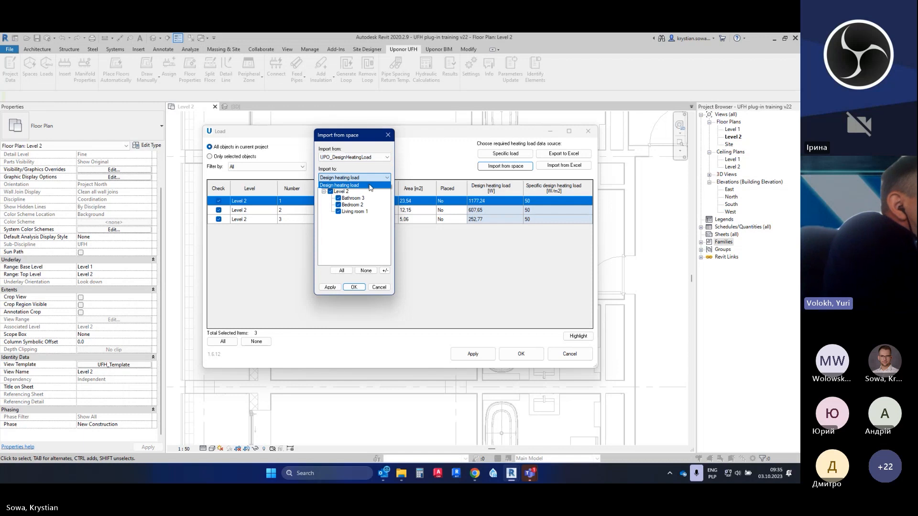
{"action": "left_click", "coordinate": [382, 234]}
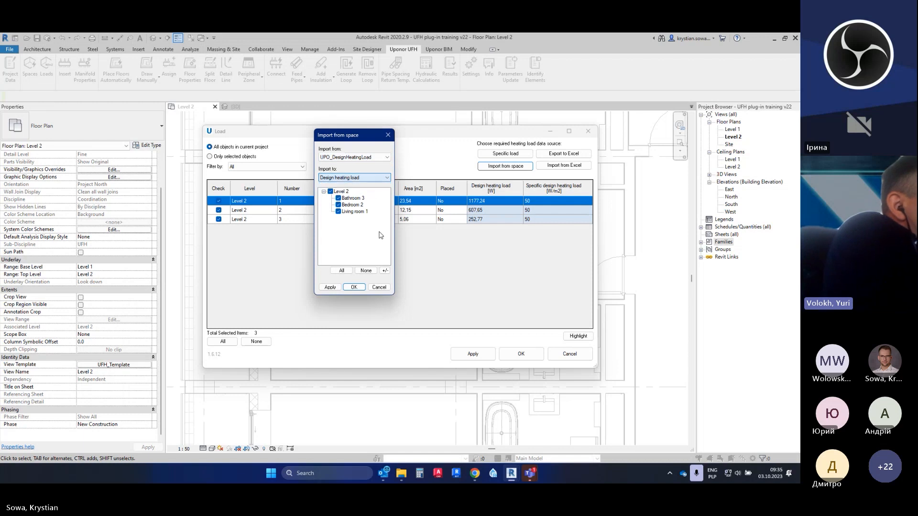
{"action": "left_click", "coordinate": [388, 137]}
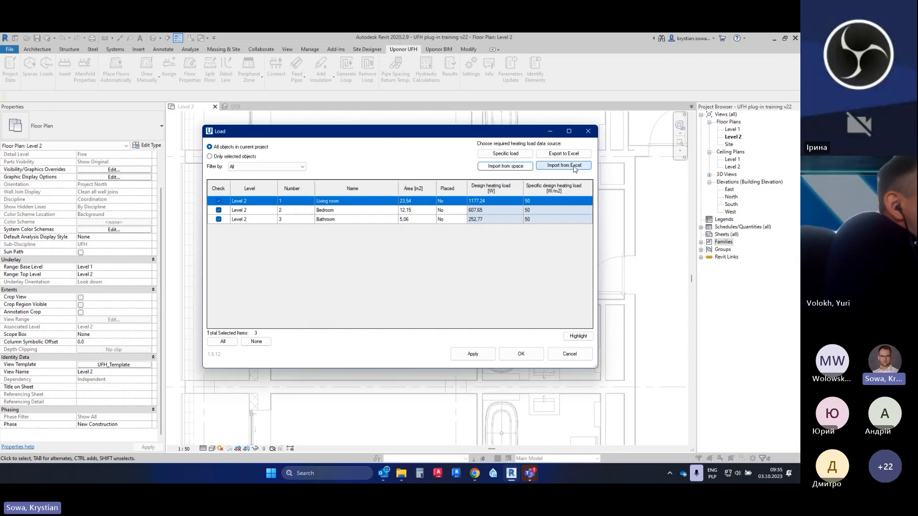
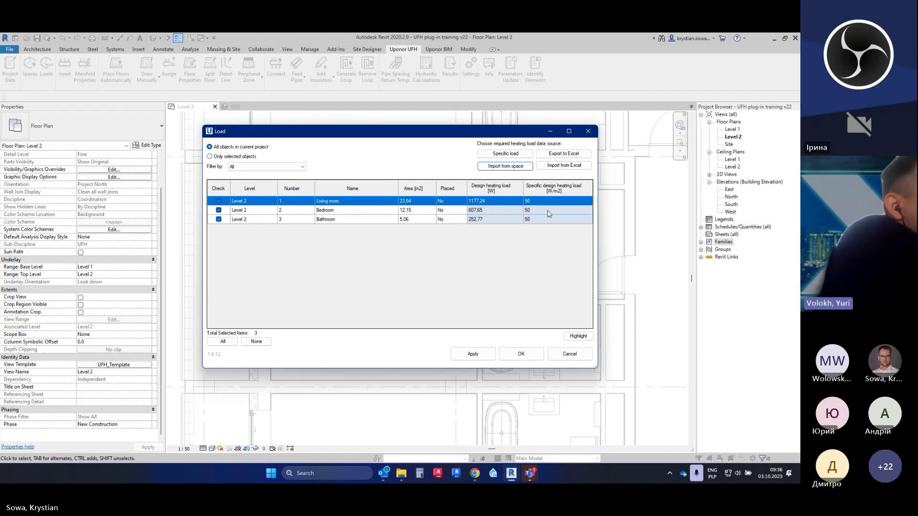
Confirm the heating loads of the Level 2 spaces and check the load values in the living room space's properties
{"action": "left_click", "coordinate": [525, 354]}
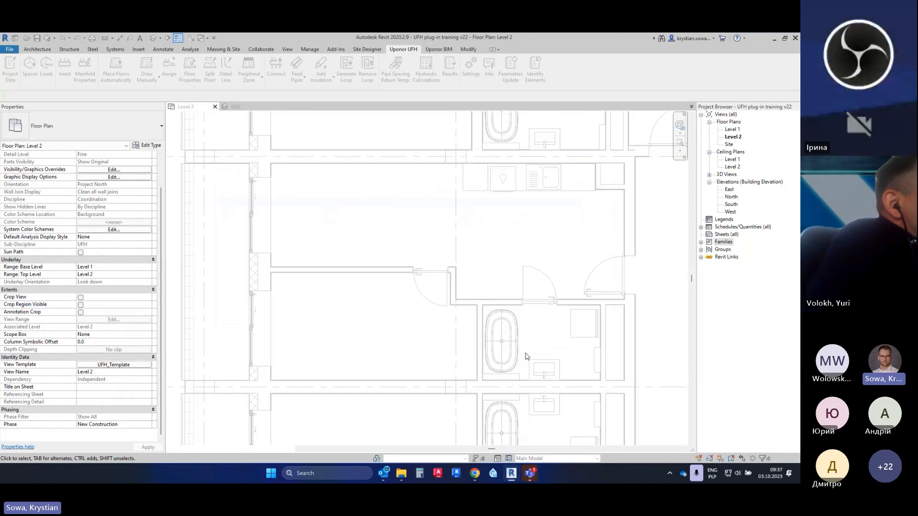
{"action": "left_click", "coordinate": [388, 165]}
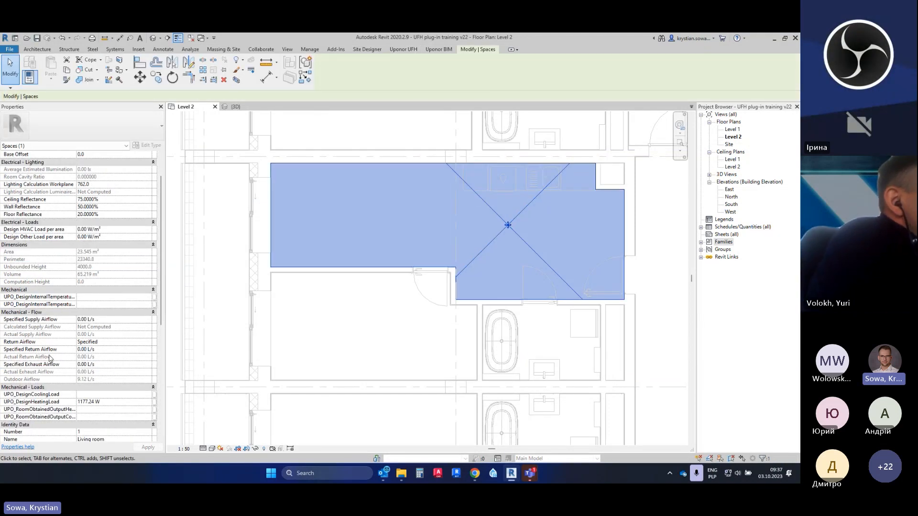
{"action": "scroll", "coordinate": [67, 359], "scroll_direction": "down", "scroll_amount": 10}
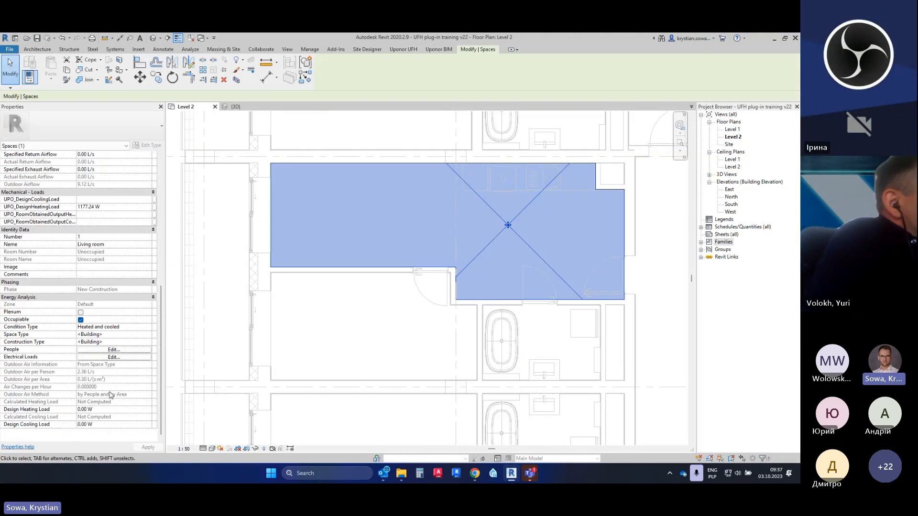
{"action": "scroll", "coordinate": [86, 335], "scroll_direction": "up", "scroll_amount": 3}
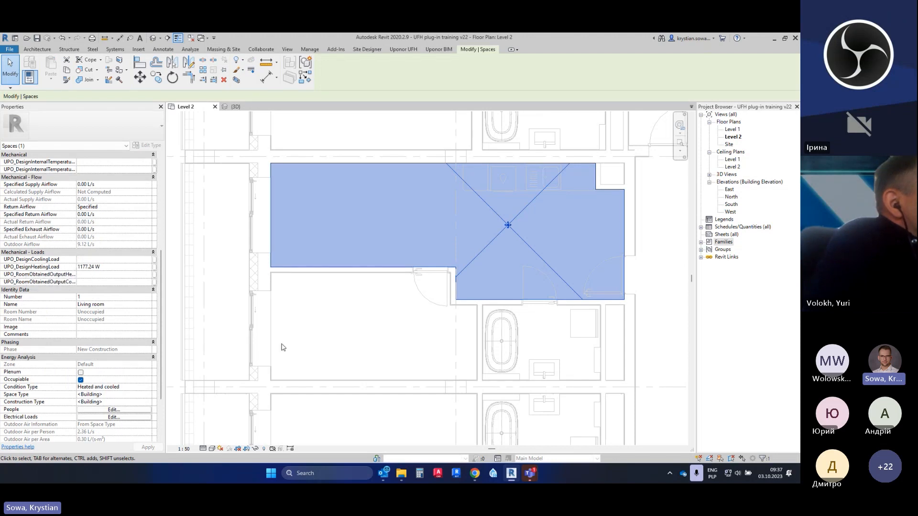
{"action": "left_click", "coordinate": [234, 327]}
{"action": "left_click", "coordinate": [403, 180]}
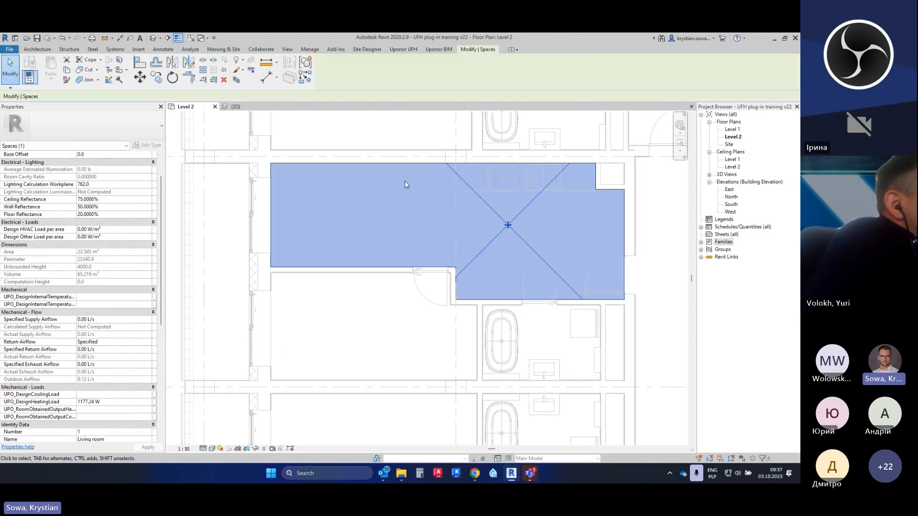
{"action": "left_click", "coordinate": [390, 277]}
{"action": "left_click", "coordinate": [651, 330]}
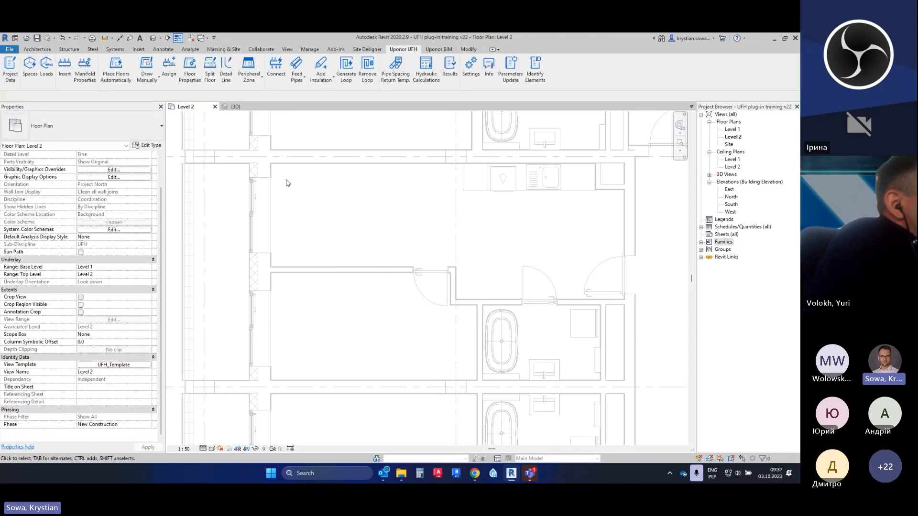
Insert a Uponor_Manifold_VarioS_FM 16X manifold horizontally beside the shaft next to the bathroom
{"action": "left_click", "coordinate": [65, 77]}
{"action": "key", "text": "ctrl"}
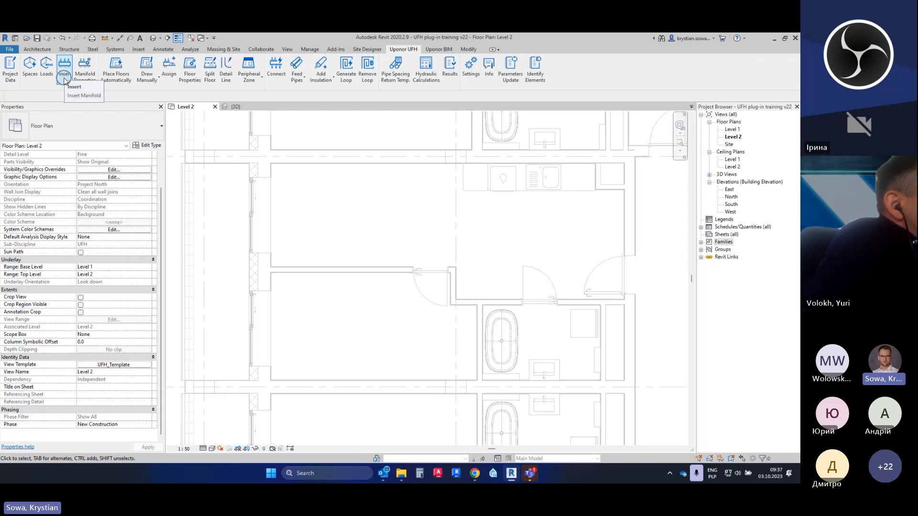
{"action": "left_click", "coordinate": [66, 82]}
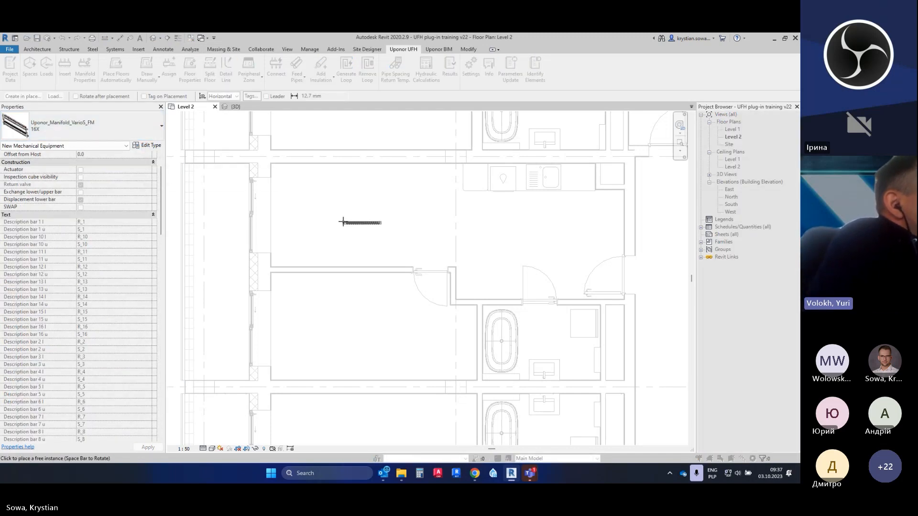
{"action": "scroll", "coordinate": [346, 224], "scroll_direction": "down", "scroll_amount": 1}
{"action": "scroll", "coordinate": [573, 314], "scroll_direction": "up", "scroll_amount": 4}
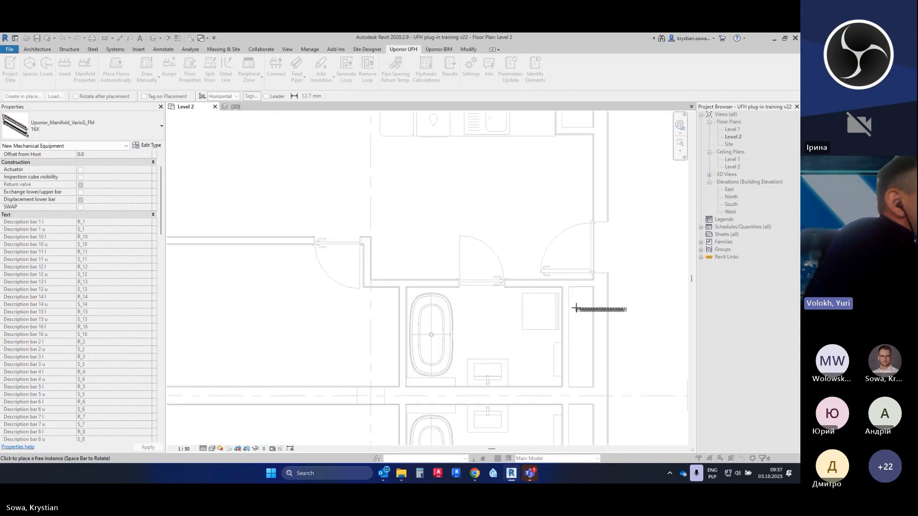
{"action": "left_click", "coordinate": [591, 322]}
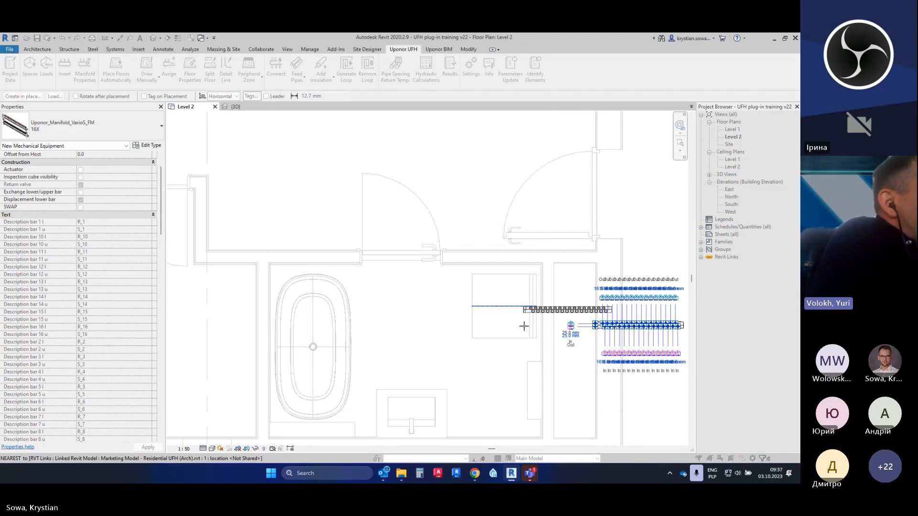
{"action": "key", "text": "Escape"}
{"action": "key", "text": "Escape"}
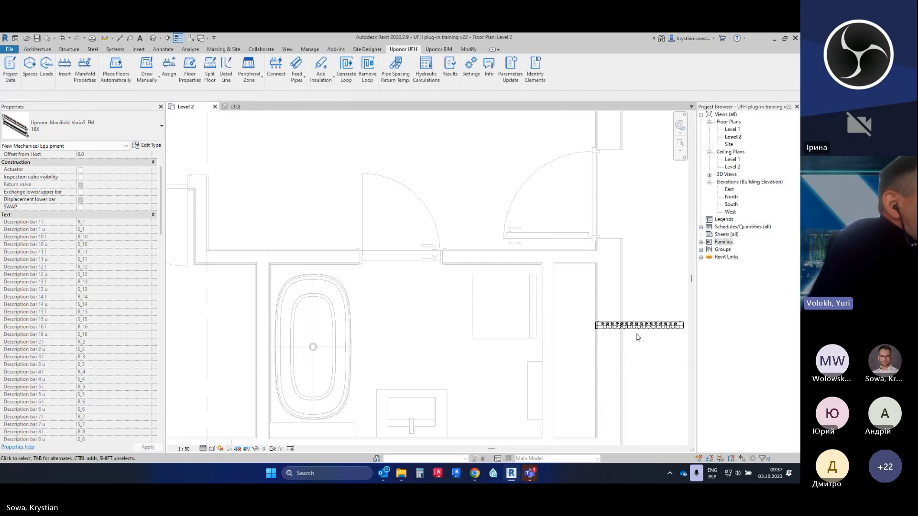
Try rotating the placed manifold to vertical, and undo its placement
{"action": "left_click", "coordinate": [641, 328]}
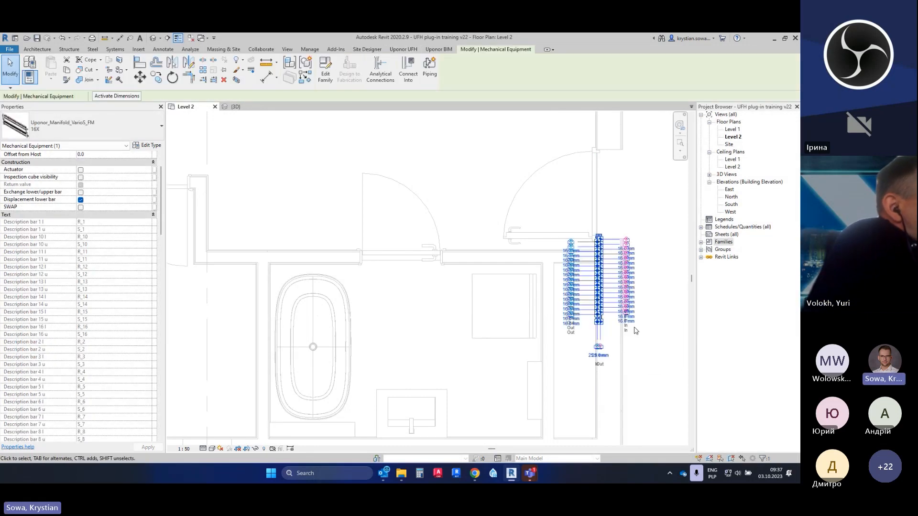
{"action": "key", "text": "Escape"}
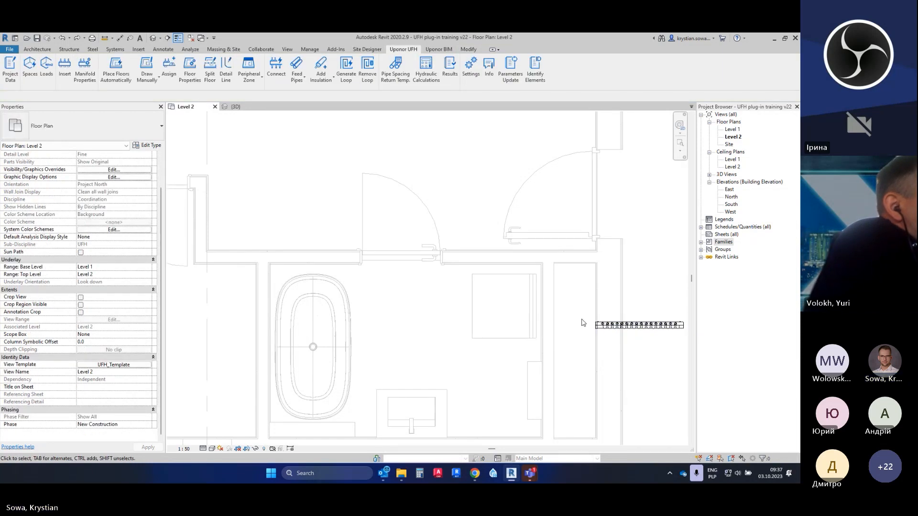
{"action": "key", "text": "ctrl+z"}
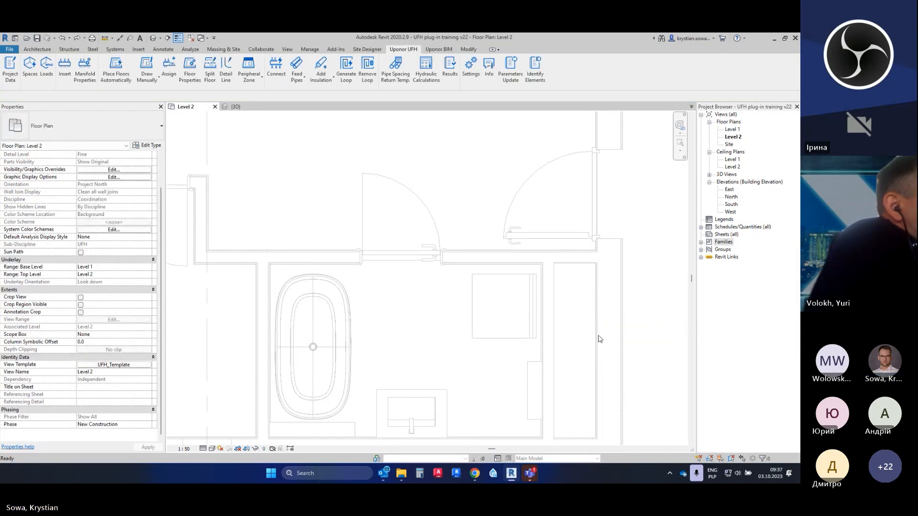
Insert a Uponor_Manifold_VarioS_FM 16X manifold rotated to vertical inside the shaft, along the bathroom-side wall at its upper end
{"action": "left_click", "coordinate": [65, 67]}
{"action": "key", "text": "space"}
{"action": "key", "text": "space"}
{"action": "key", "text": "space"}
{"action": "key", "text": "space"}
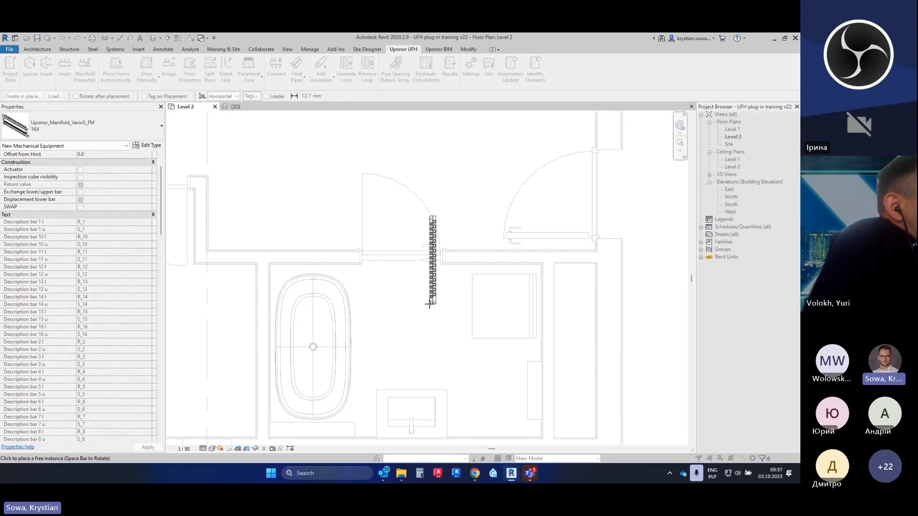
{"action": "key", "text": "space"}
{"action": "key", "text": "space"}
{"action": "key", "text": "space"}
{"action": "key", "text": "space"}
{"action": "key", "text": "space"}
{"action": "key", "text": "space"}
{"action": "key", "text": "space"}
{"action": "key", "text": "space"}
{"action": "key", "text": "space"}
{"action": "key", "text": "space"}
{"action": "key", "text": "space"}
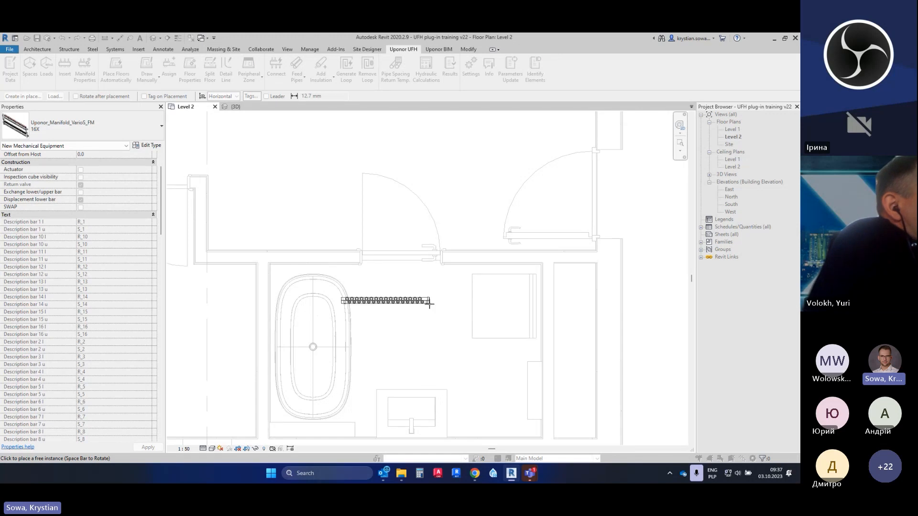
{"action": "scroll", "coordinate": [549, 275], "scroll_direction": "up", "scroll_amount": 3}
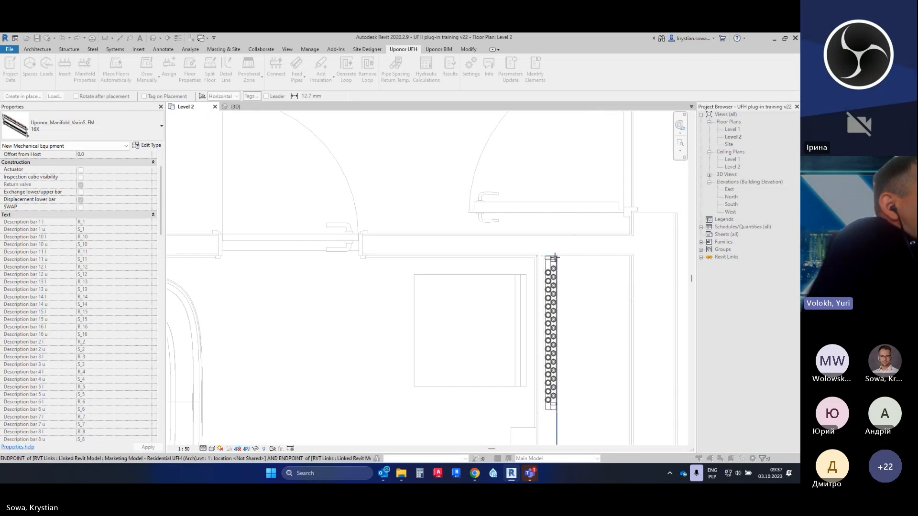
{"action": "left_click", "coordinate": [555, 257]}
{"action": "key", "text": "Escape"}
{"action": "scroll", "coordinate": [550, 287], "scroll_direction": "down", "scroll_amount": 1}
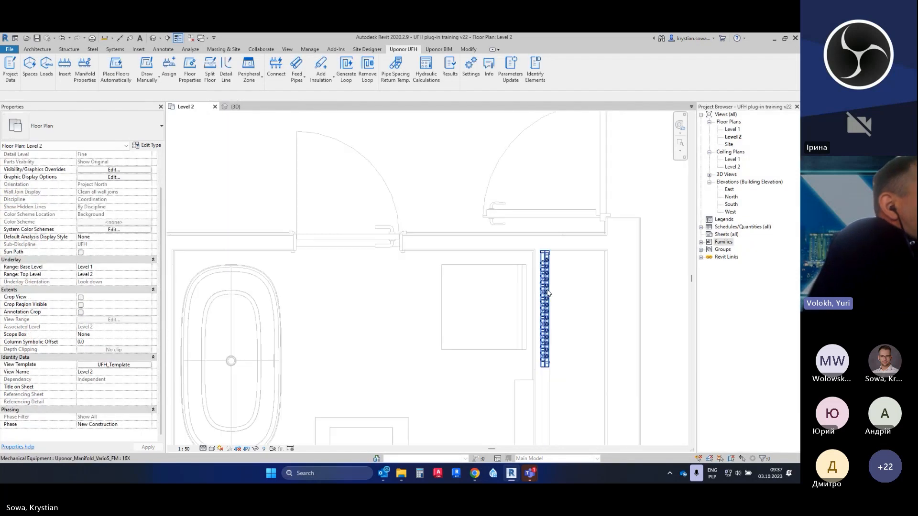
Examine the placed manifold's connectors and the Uponor_Manifold_VarioS_FM sizes available for it, without changing its type
{"action": "left_click", "coordinate": [549, 293]}
{"action": "scroll", "coordinate": [597, 337], "scroll_direction": "up", "scroll_amount": 2}
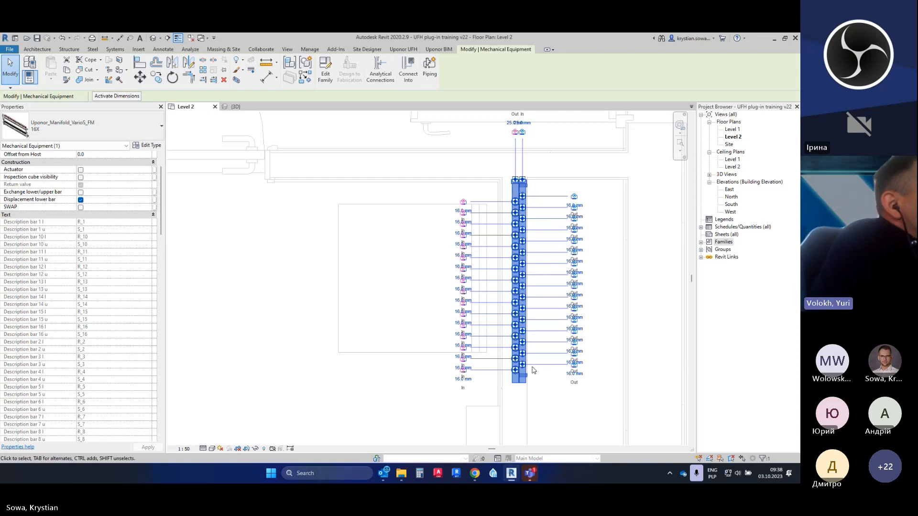
{"action": "scroll", "coordinate": [532, 354], "scroll_direction": "down", "scroll_amount": 2}
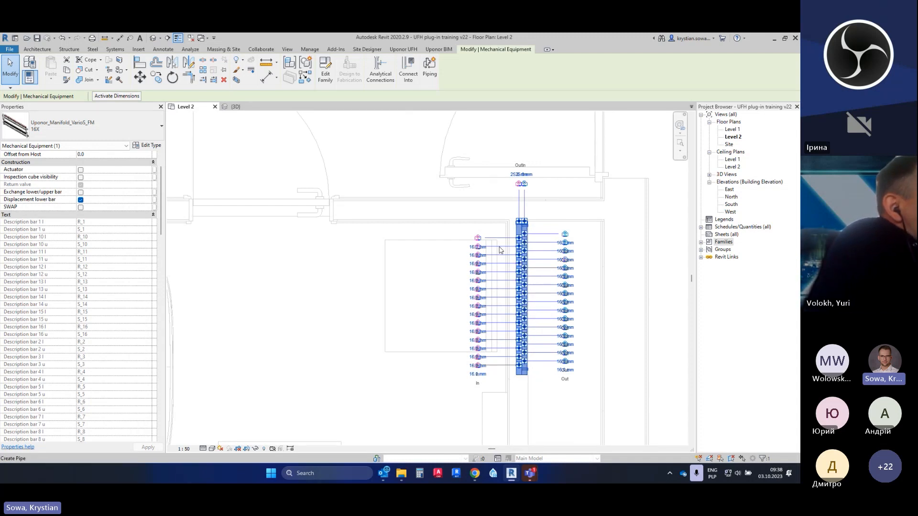
{"action": "left_click", "coordinate": [35, 132]}
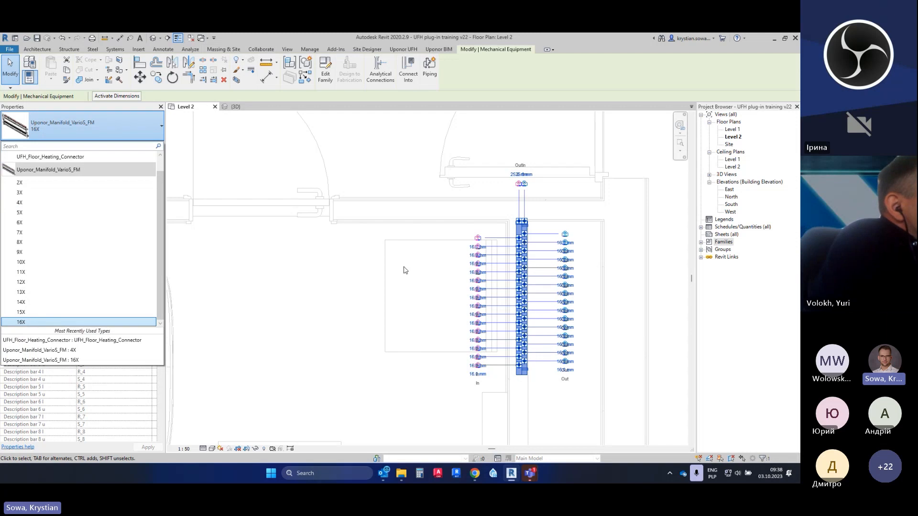
{"action": "left_click", "coordinate": [362, 311]}
{"action": "scroll", "coordinate": [544, 288], "scroll_direction": "down", "scroll_amount": 2}
{"action": "scroll", "coordinate": [548, 271], "scroll_direction": "down", "scroll_amount": 1}
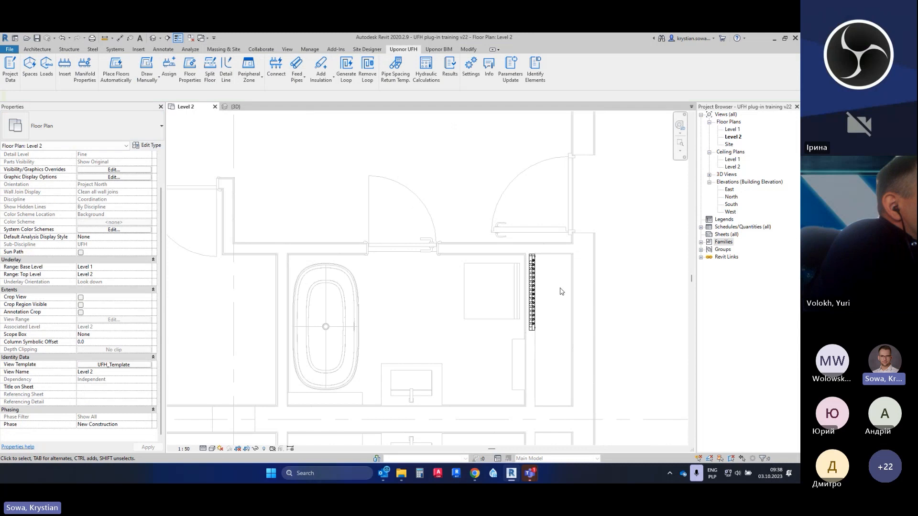
{"action": "left_click", "coordinate": [534, 294]}
{"action": "left_click", "coordinate": [139, 134]}
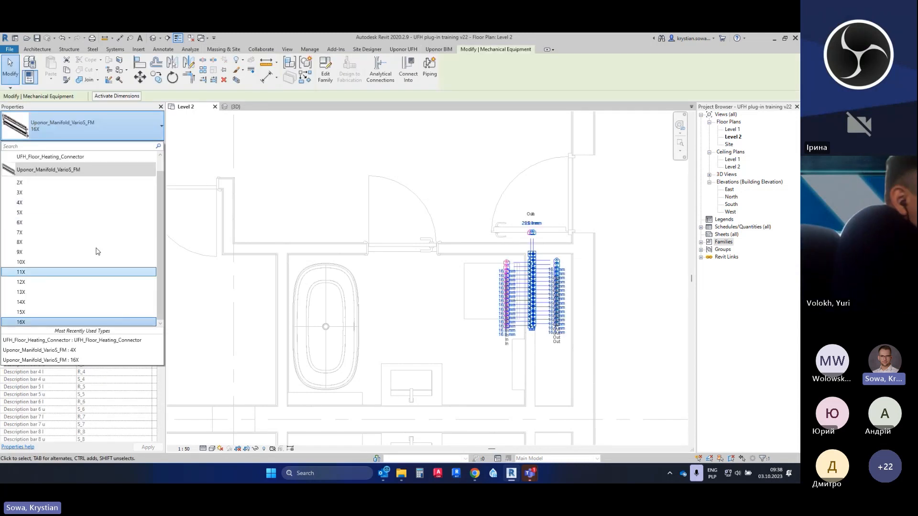
{"action": "left_click", "coordinate": [404, 318]}
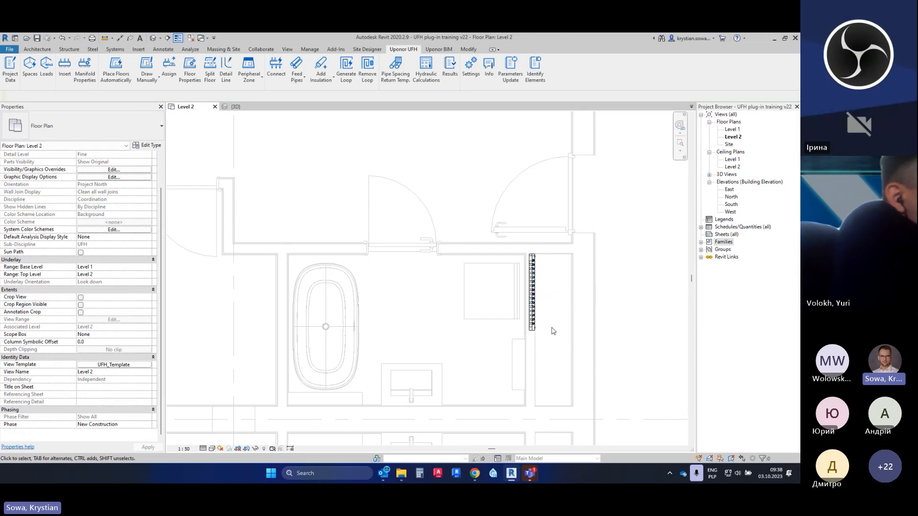
Try the SWAP option on the vertical manifold to move its main connections to the opposite end, and switch it off again
{"action": "scroll", "coordinate": [552, 297], "scroll_direction": "up", "scroll_amount": 2}
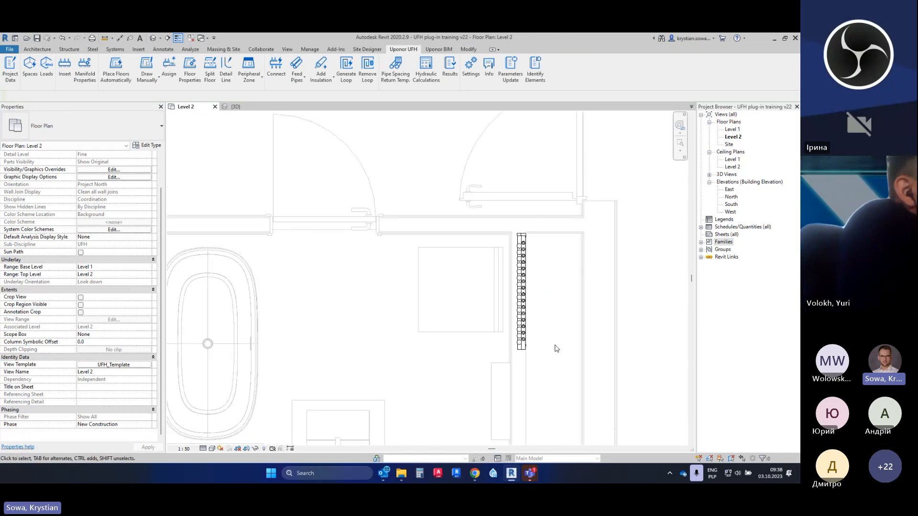
{"action": "scroll", "coordinate": [553, 316], "scroll_direction": "up", "scroll_amount": 1}
{"action": "scroll", "coordinate": [553, 318], "scroll_direction": "up", "scroll_amount": 1}
{"action": "left_click", "coordinate": [511, 212]}
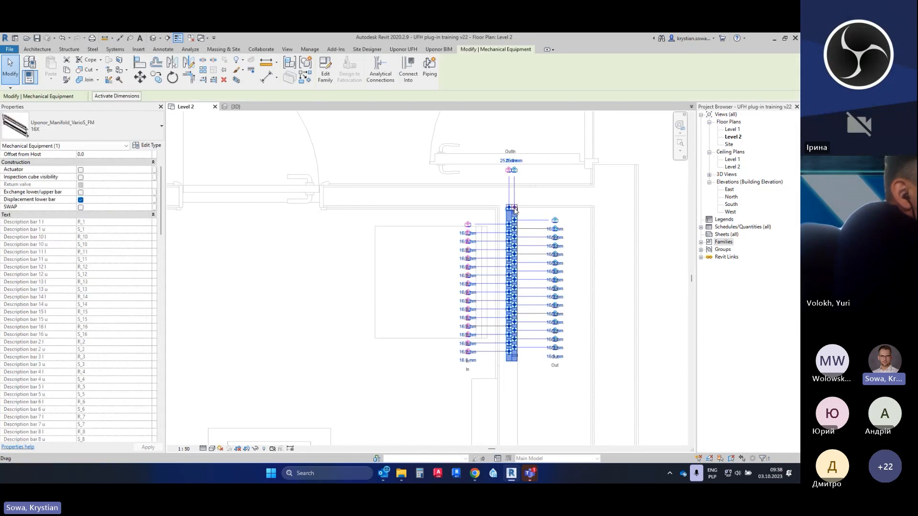
{"action": "scroll", "coordinate": [510, 208], "scroll_direction": "up", "scroll_amount": 2}
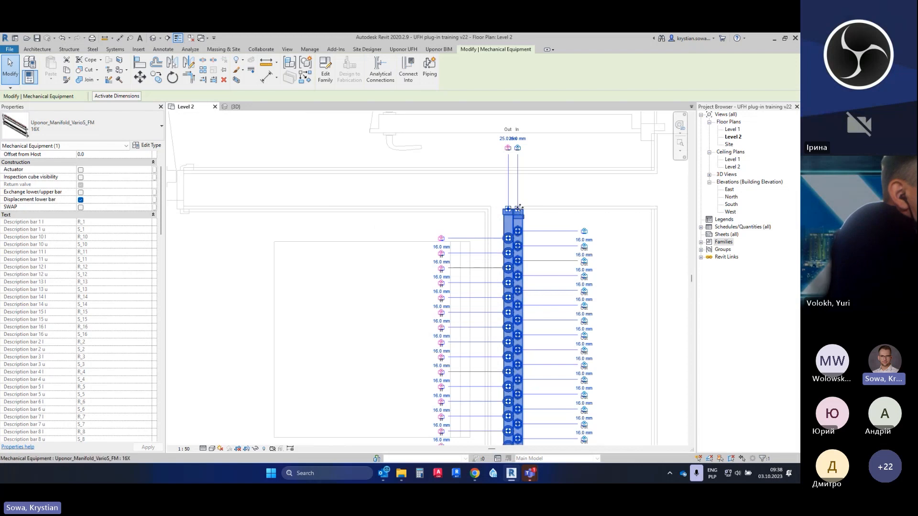
{"action": "scroll", "coordinate": [518, 209], "scroll_direction": "down", "scroll_amount": 2}
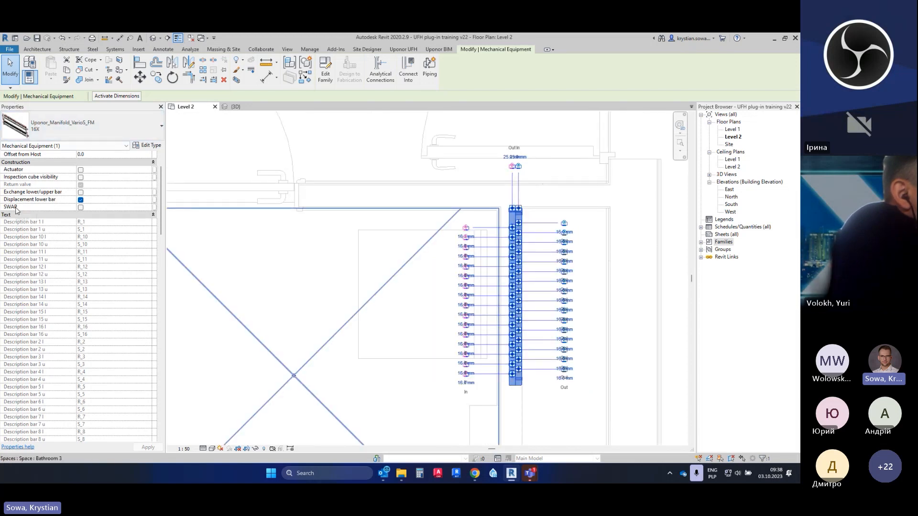
{"action": "left_click", "coordinate": [81, 208]}
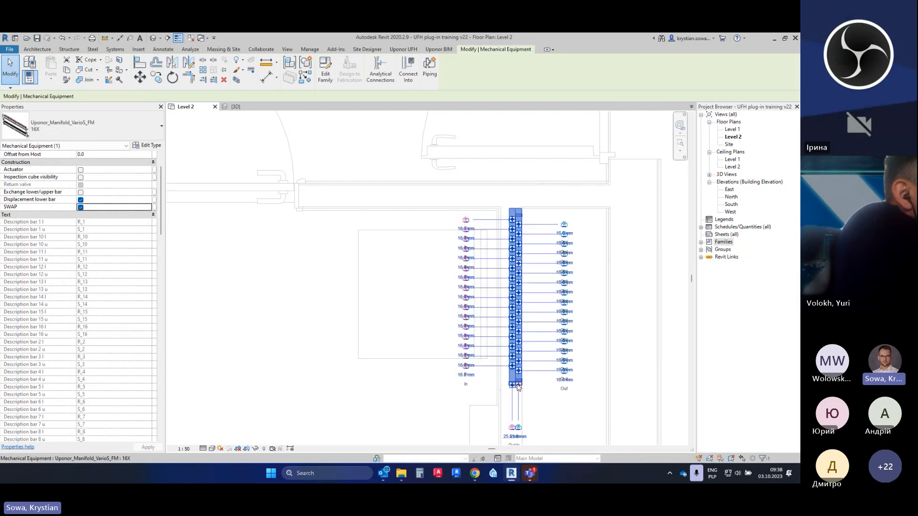
{"action": "left_click", "coordinate": [81, 207]}
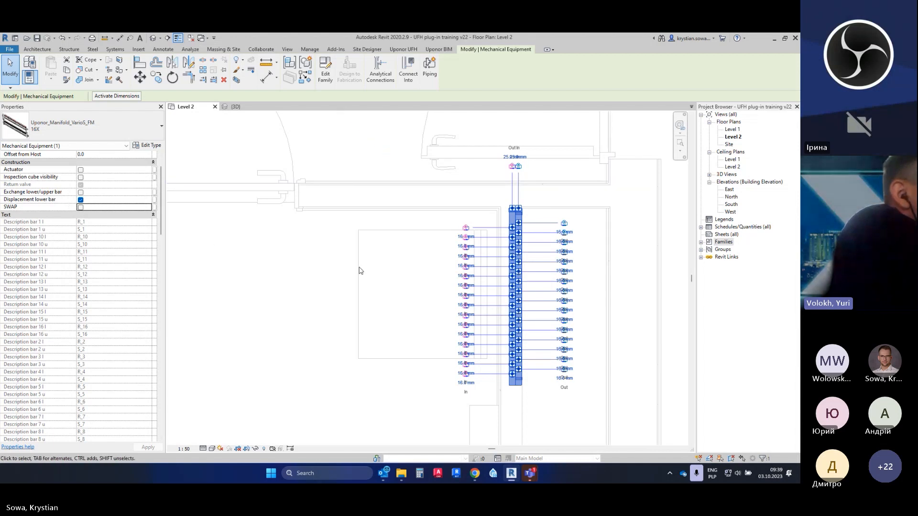
{"action": "left_click", "coordinate": [80, 207]}
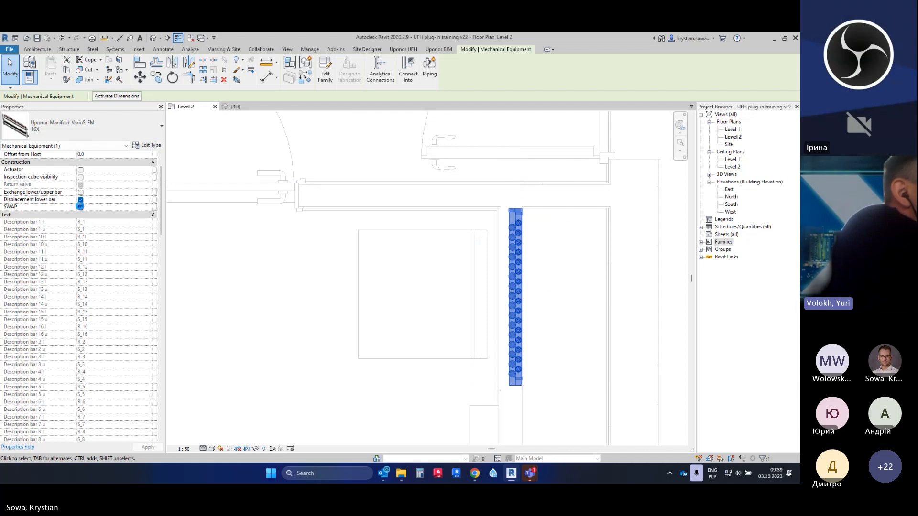
{"action": "left_click", "coordinate": [80, 207]}
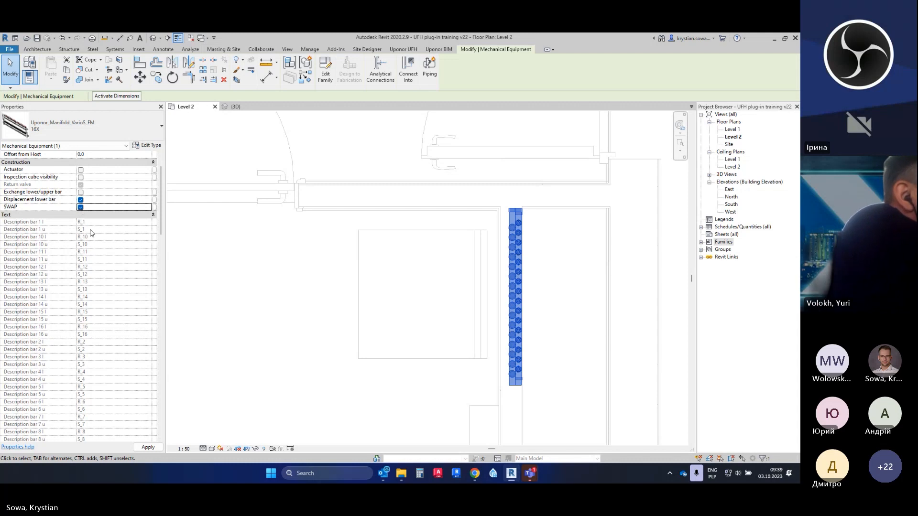
{"action": "left_click", "coordinate": [80, 207]}
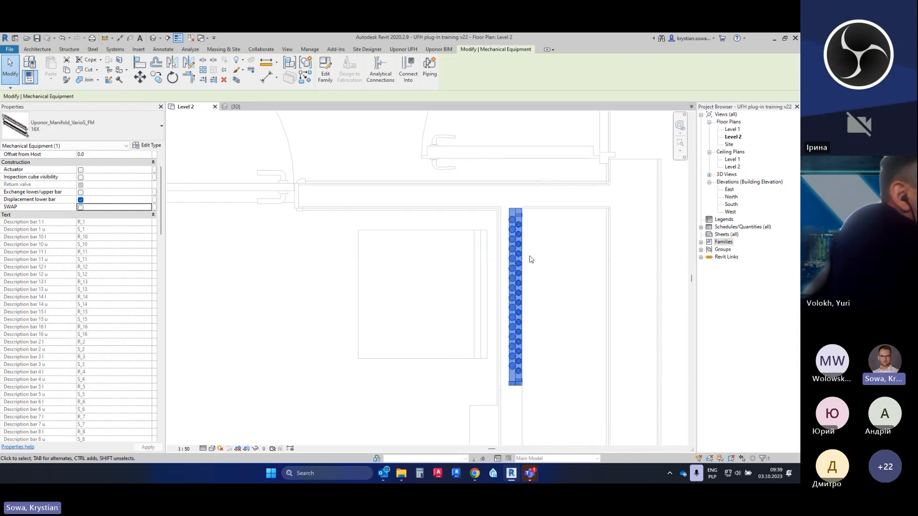
{"action": "left_click", "coordinate": [590, 292]}
Place UFH floors automatically in all Level 2 spaces: Living room 1, Bedroom 2 and Bathroom 3
{"action": "scroll", "coordinate": [603, 292], "scroll_direction": "down", "scroll_amount": 5}
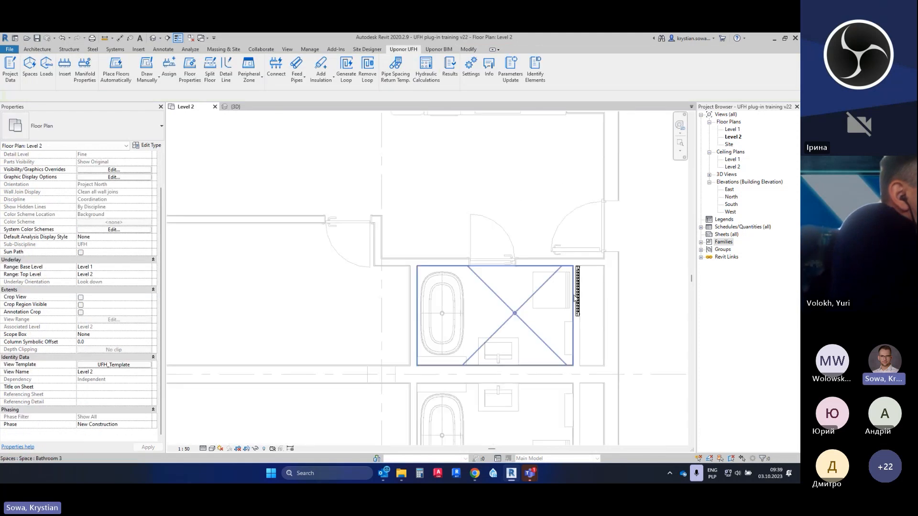
{"action": "scroll", "coordinate": [603, 293], "scroll_direction": "down", "scroll_amount": 4}
{"action": "scroll", "coordinate": [527, 267], "scroll_direction": "up", "scroll_amount": 2}
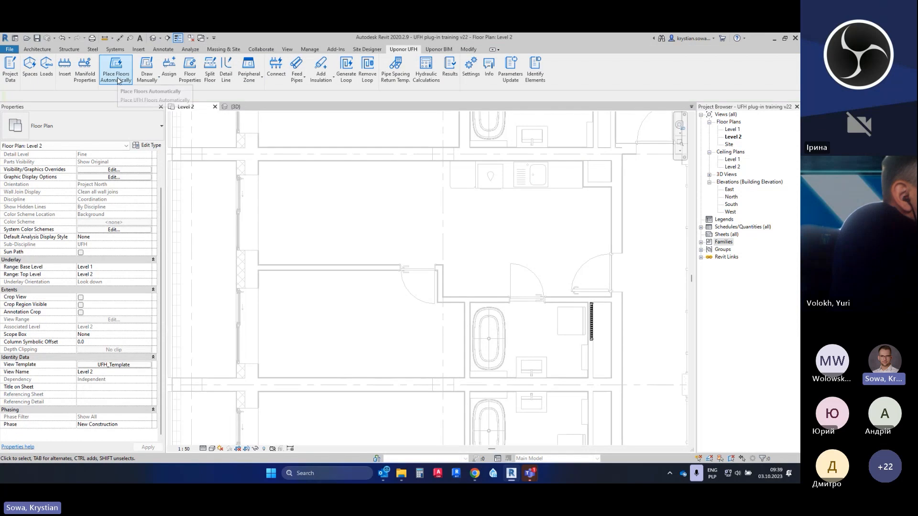
{"action": "key", "text": "ctrl"}
{"action": "key", "text": "ctrl"}
{"action": "key", "text": "ctrl"}
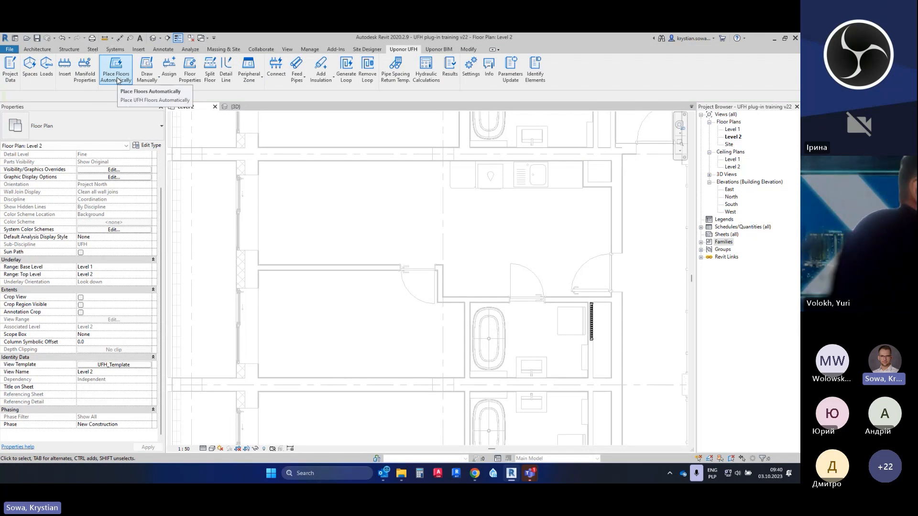
{"action": "left_click", "coordinate": [118, 79]}
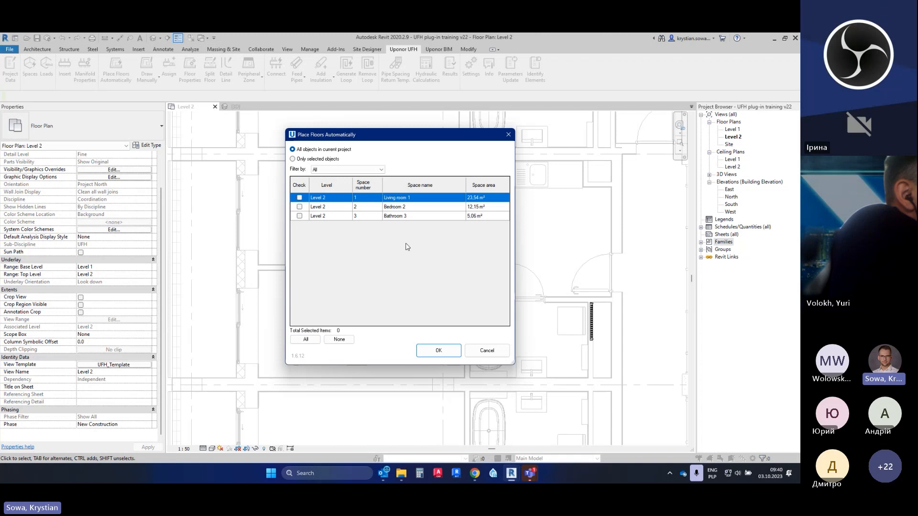
{"action": "left_click", "coordinate": [307, 339]}
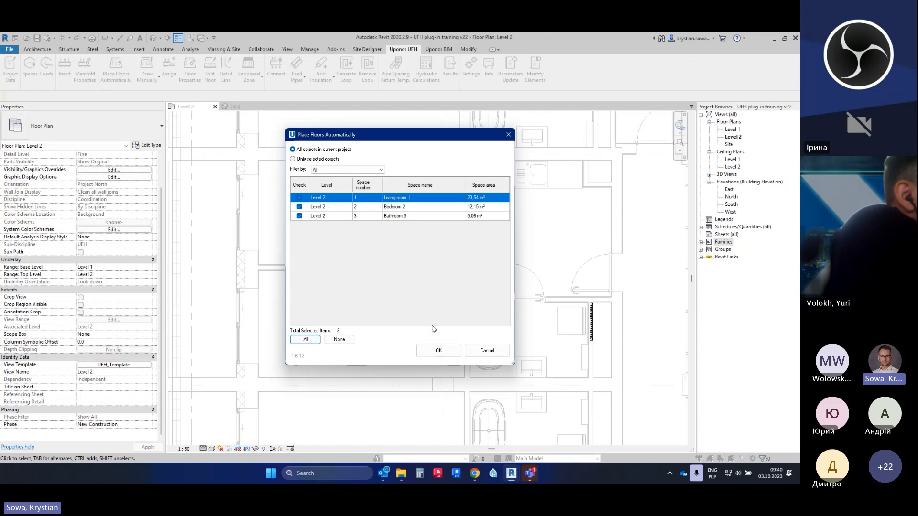
{"action": "left_click", "coordinate": [437, 352]}
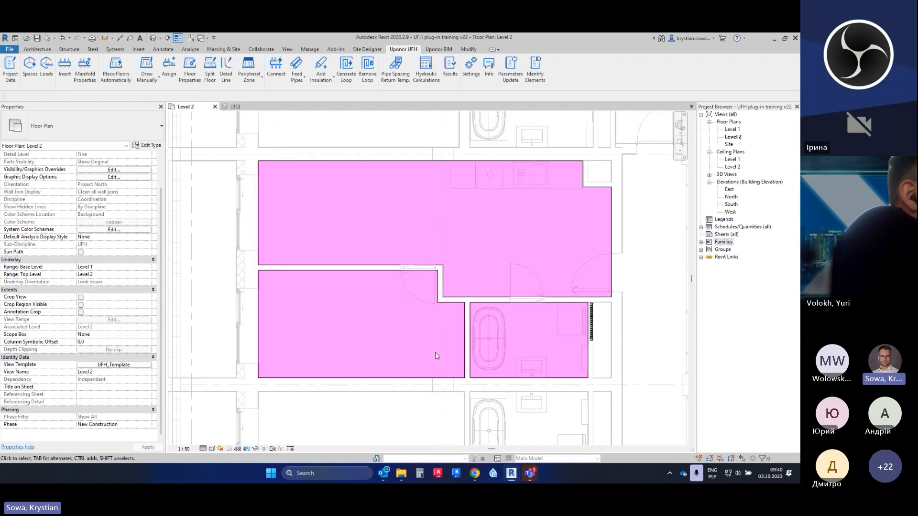
Check the properties of the new UFH floors in the living room, bedroom and bathroom
{"action": "left_click", "coordinate": [611, 265]}
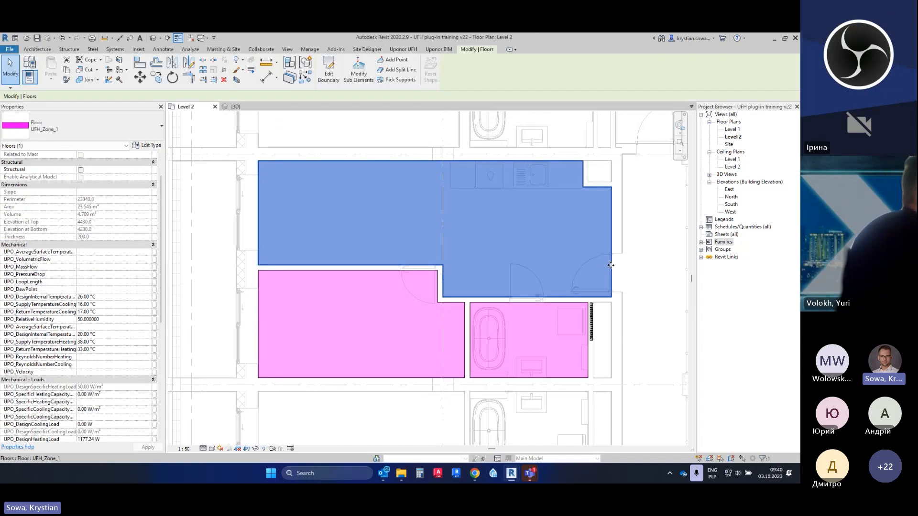
{"action": "left_click", "coordinate": [403, 272]}
{"action": "left_click", "coordinate": [492, 379]}
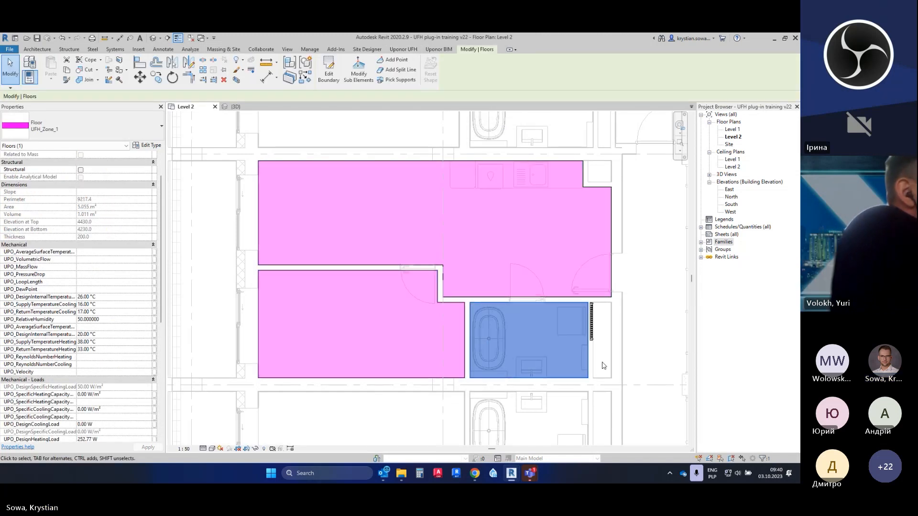
{"action": "left_click", "coordinate": [602, 363]}
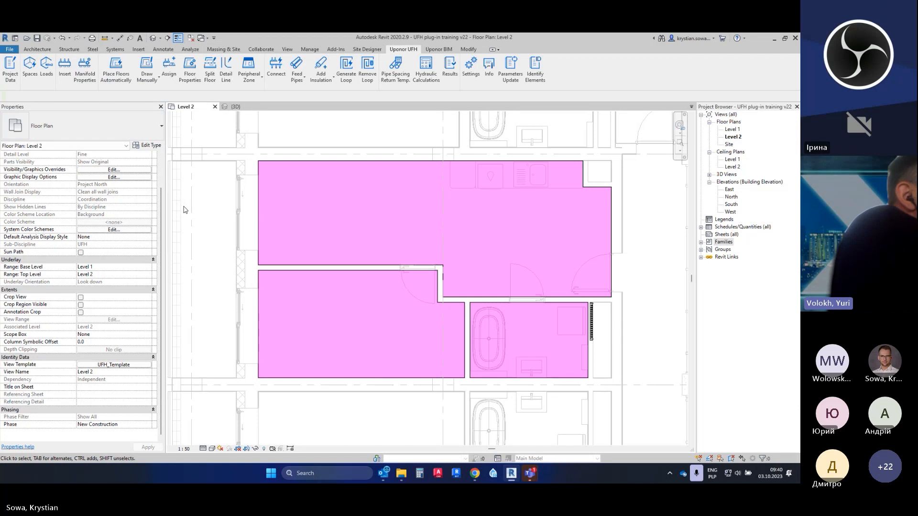
{"action": "left_click", "coordinate": [259, 205]}
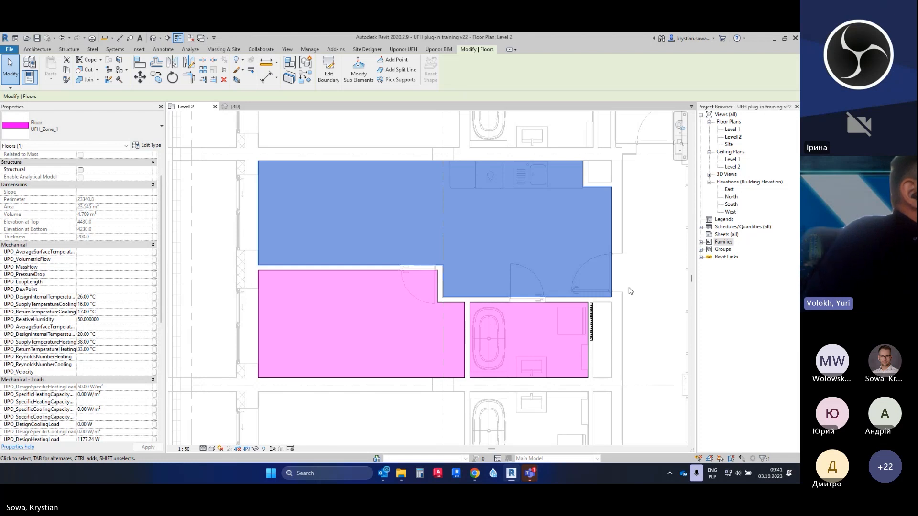
{"action": "left_click", "coordinate": [408, 51]}
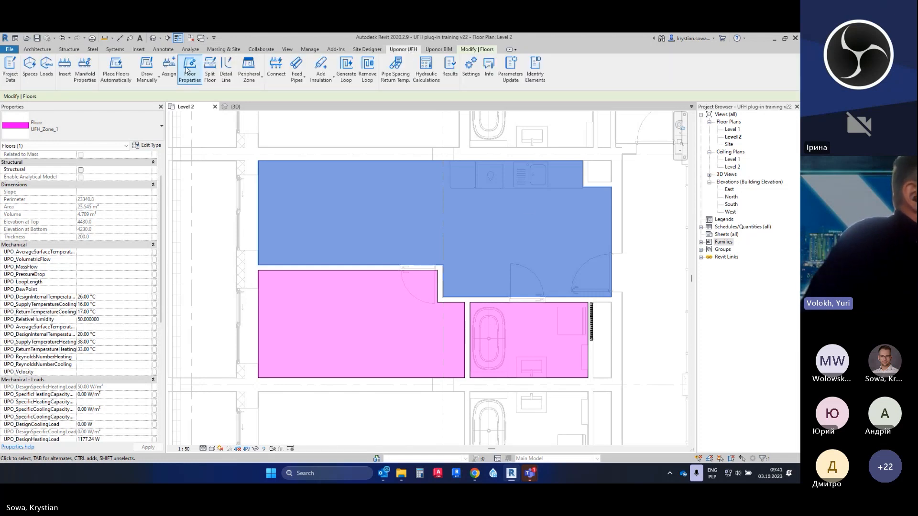
{"action": "left_click", "coordinate": [123, 77]}
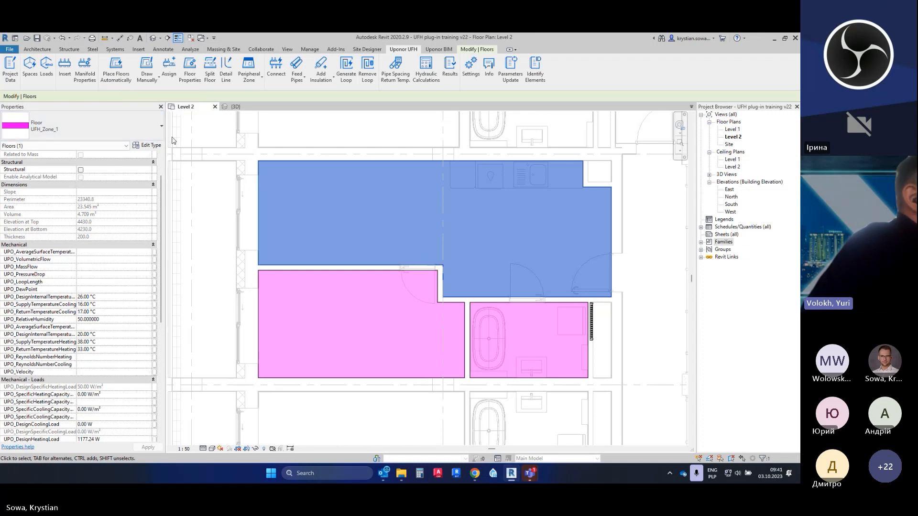
{"action": "left_click", "coordinate": [219, 173]}
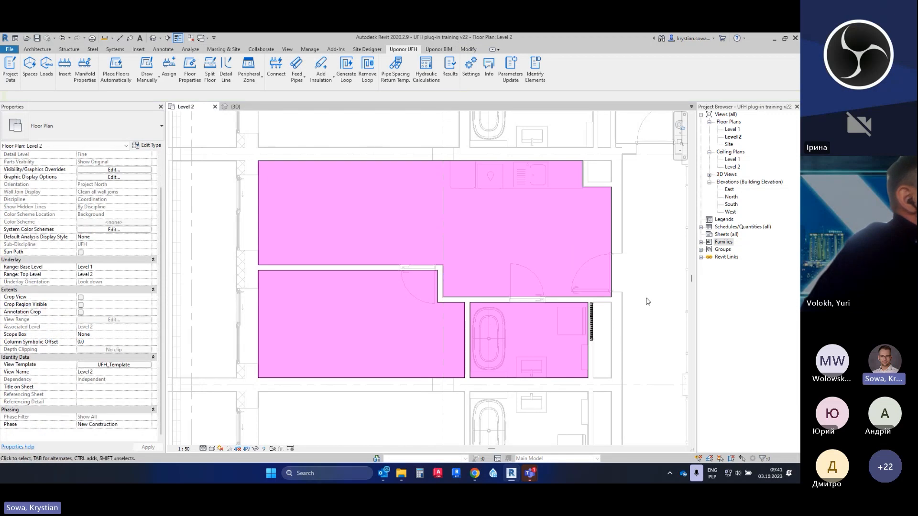
{"action": "scroll", "coordinate": [475, 302], "scroll_direction": "down", "scroll_amount": 2}
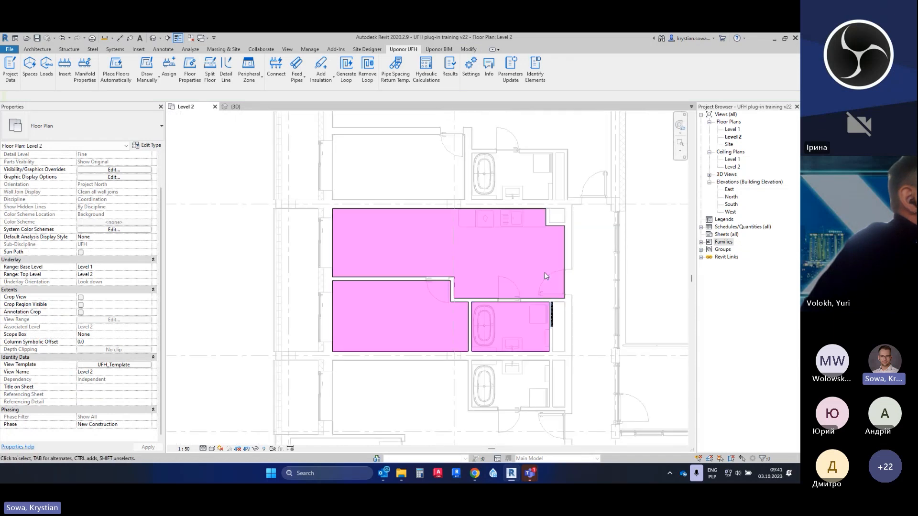
{"action": "scroll", "coordinate": [510, 293], "scroll_direction": "down", "scroll_amount": 2}
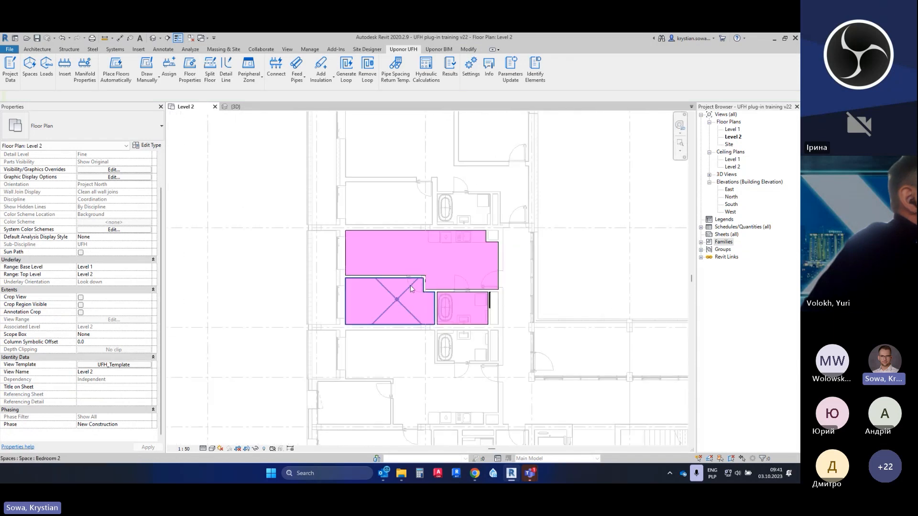
{"action": "scroll", "coordinate": [412, 297], "scroll_direction": "down", "scroll_amount": 2}
{"action": "scroll", "coordinate": [412, 297], "scroll_direction": "up", "scroll_amount": 2}
{"action": "scroll", "coordinate": [498, 293], "scroll_direction": "up", "scroll_amount": 2}
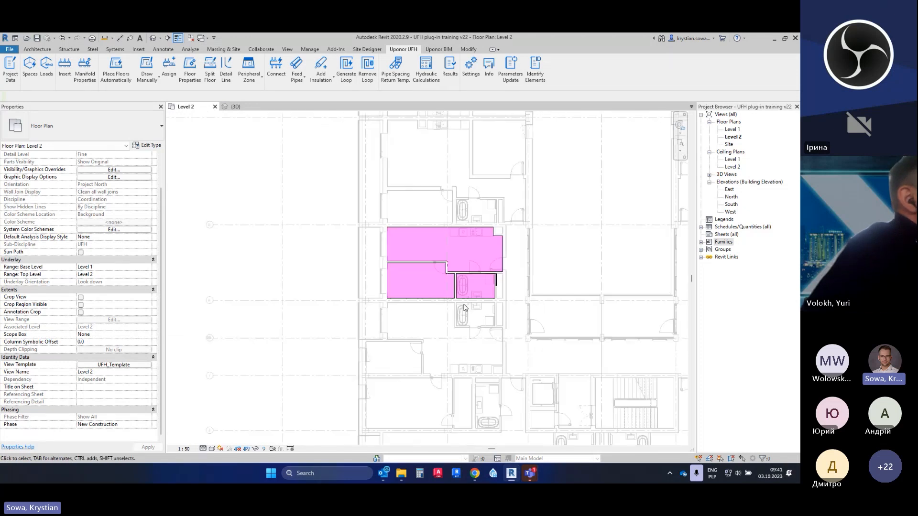
Assign the manifold beside the bathroom to the bedroom, bathroom and living room UFH floors
{"action": "scroll", "coordinate": [432, 279], "scroll_direction": "up", "scroll_amount": 2}
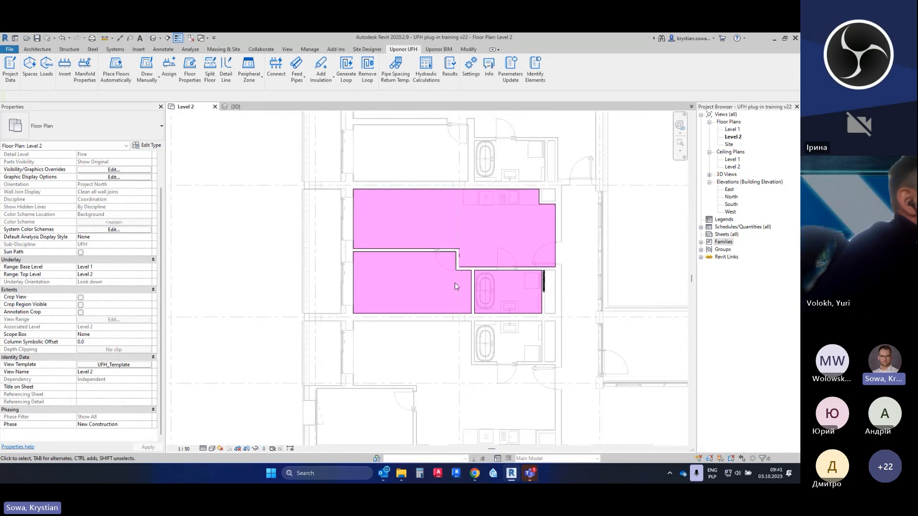
{"action": "scroll", "coordinate": [554, 293], "scroll_direction": "up", "scroll_amount": 2}
{"action": "scroll", "coordinate": [564, 315], "scroll_direction": "down", "scroll_amount": 1}
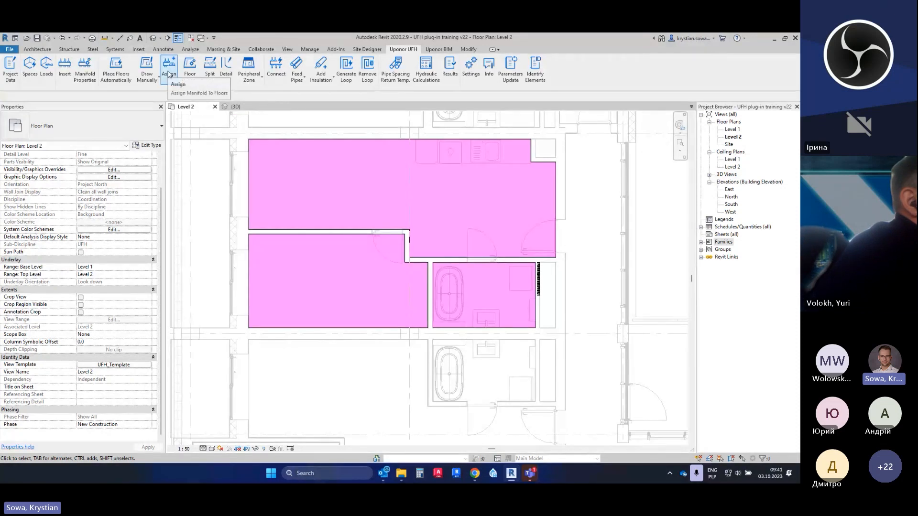
{"action": "key", "text": "ctrl"}
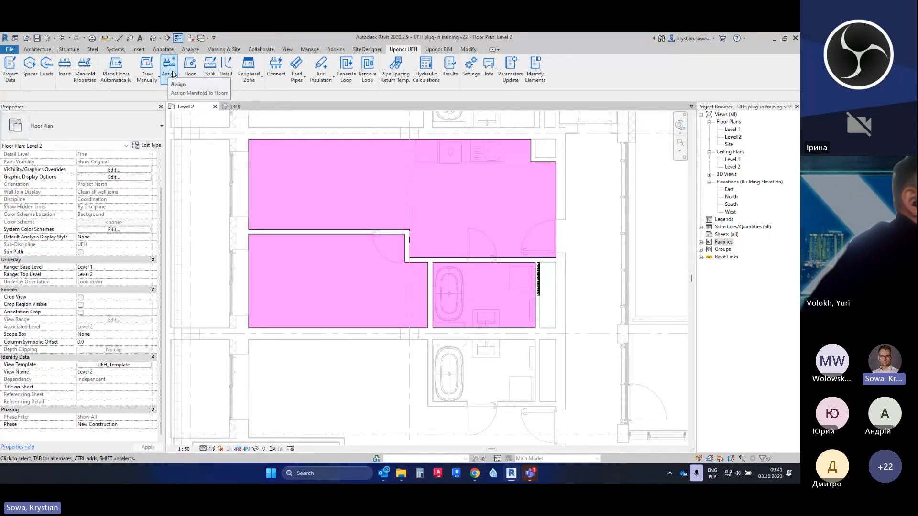
{"action": "left_click", "coordinate": [169, 70]}
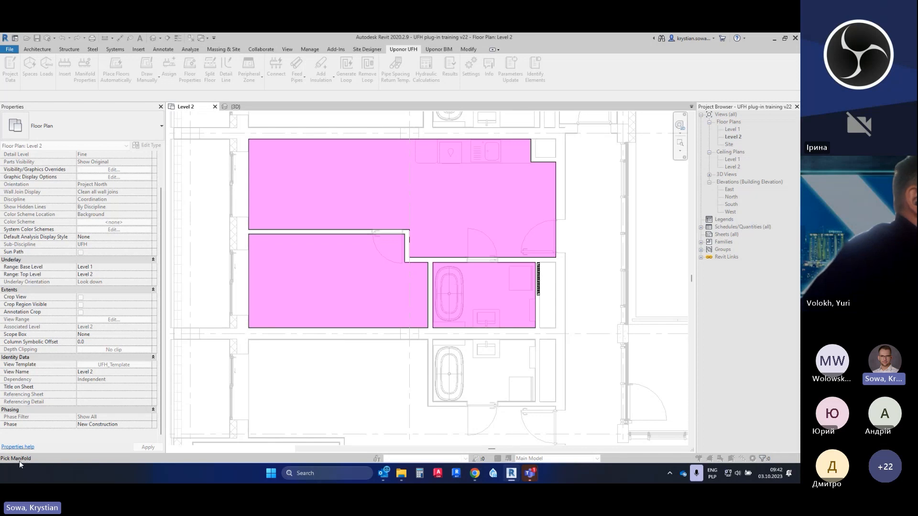
{"action": "left_click", "coordinate": [538, 284]}
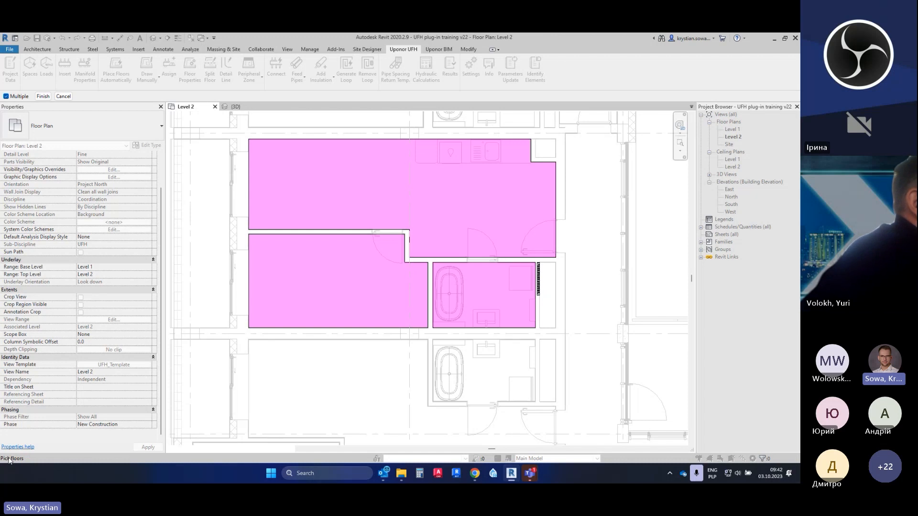
{"action": "left_click", "coordinate": [391, 303]}
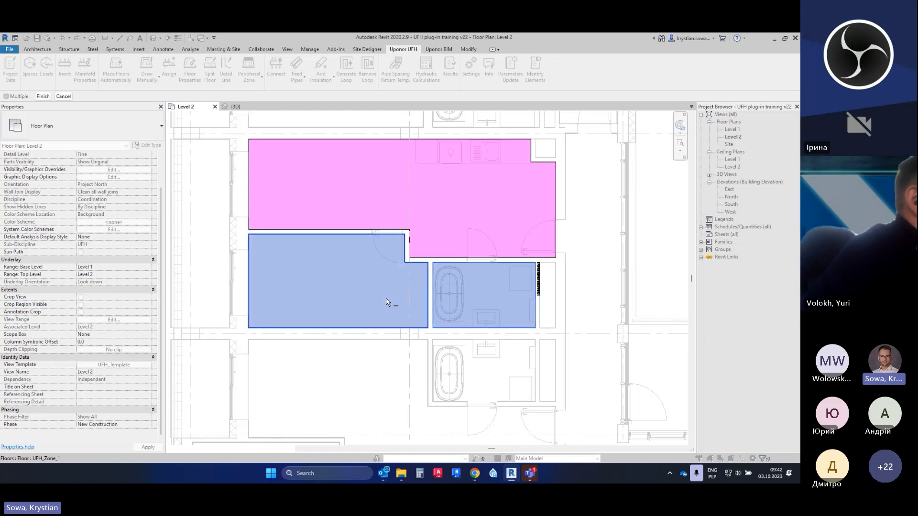
{"action": "left_click", "coordinate": [462, 210]}
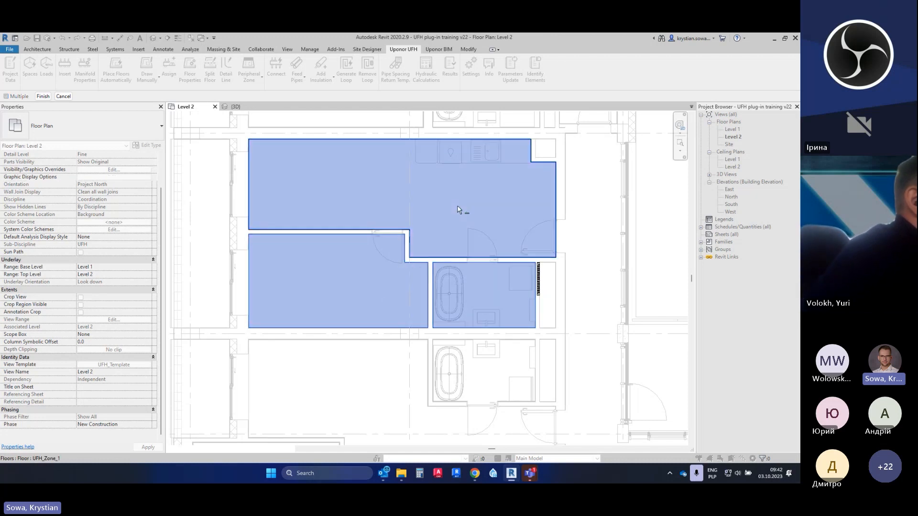
{"action": "left_click", "coordinate": [47, 97]}
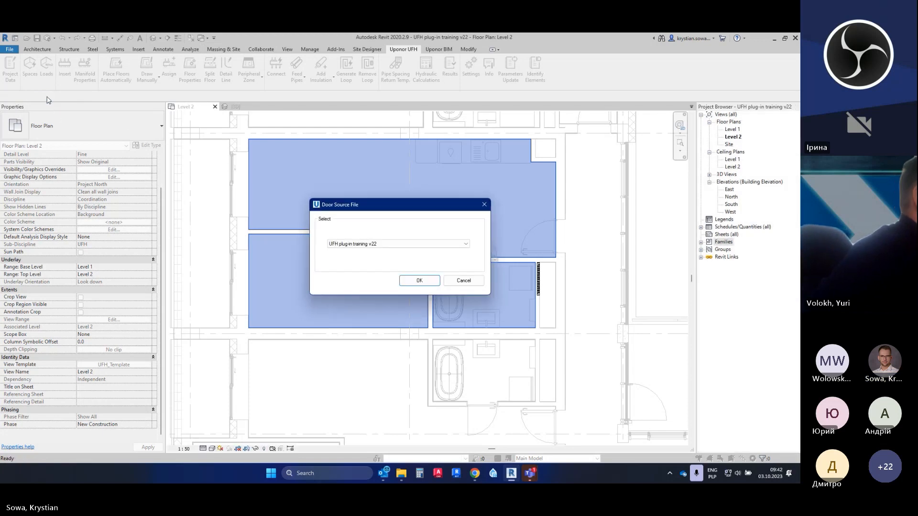
Use Marketing Model - Residential UFH (Arch) as the door source file for the manifold assignment
{"action": "left_click", "coordinate": [387, 244]}
{"action": "left_click", "coordinate": [383, 256]}
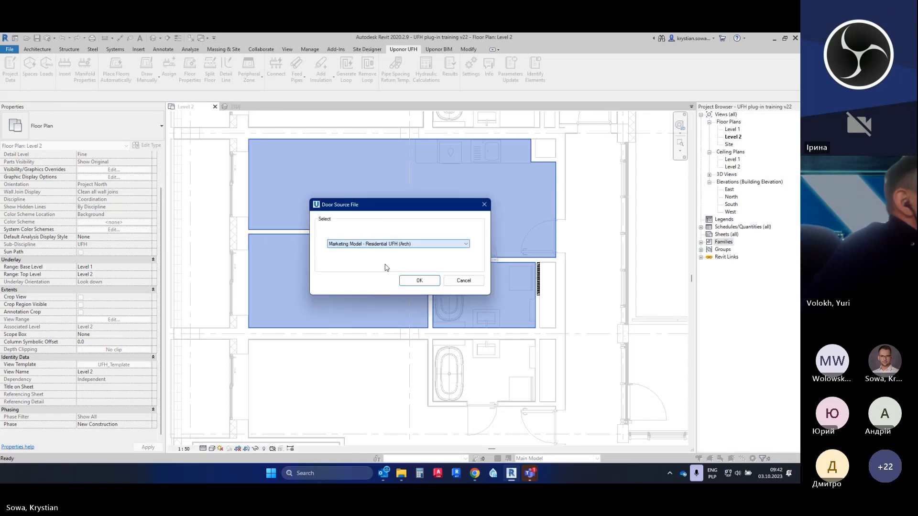
{"action": "left_click", "coordinate": [411, 280]}
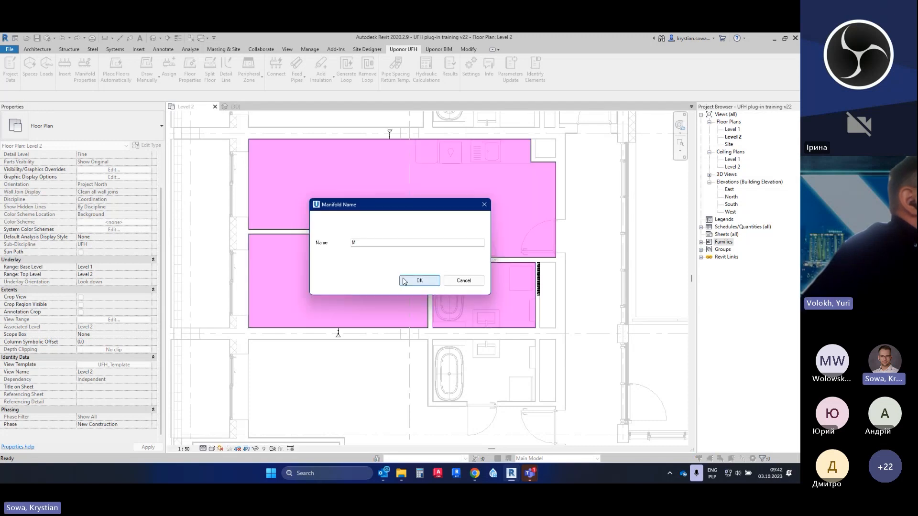
Name the manifold M1 and complete its assignment to the floors
{"action": "left_click", "coordinate": [378, 242]}
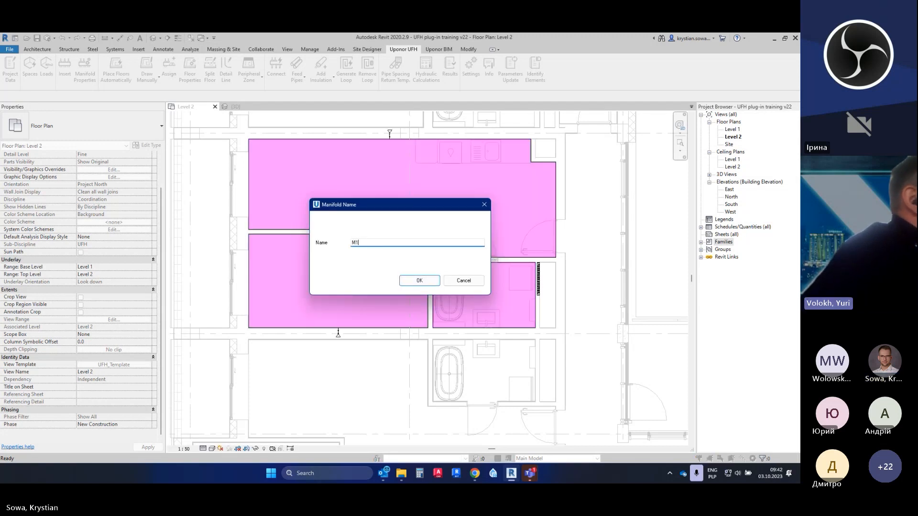
{"action": "type", "text": "1"}
{"action": "left_click_drag", "start_coordinate": [359, 210], "coordinate": [429, 339]}
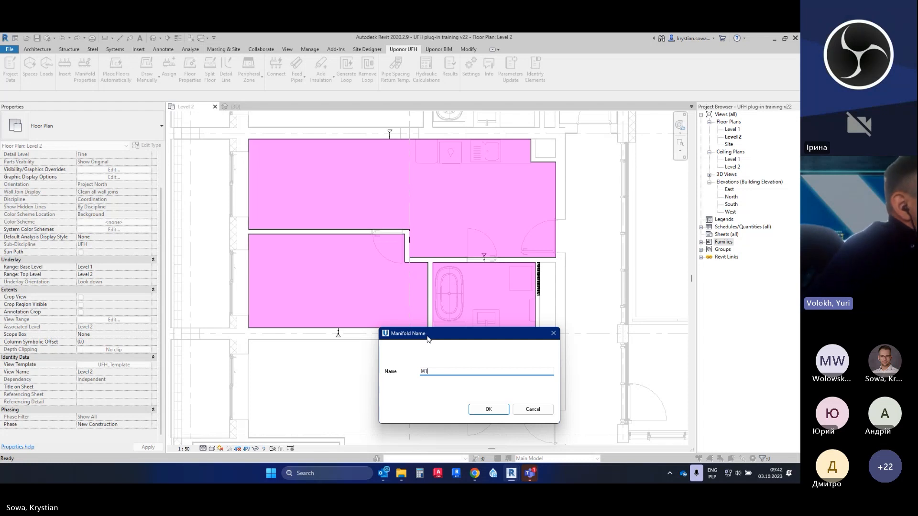
{"action": "left_click_drag", "start_coordinate": [428, 338], "coordinate": [420, 321]}
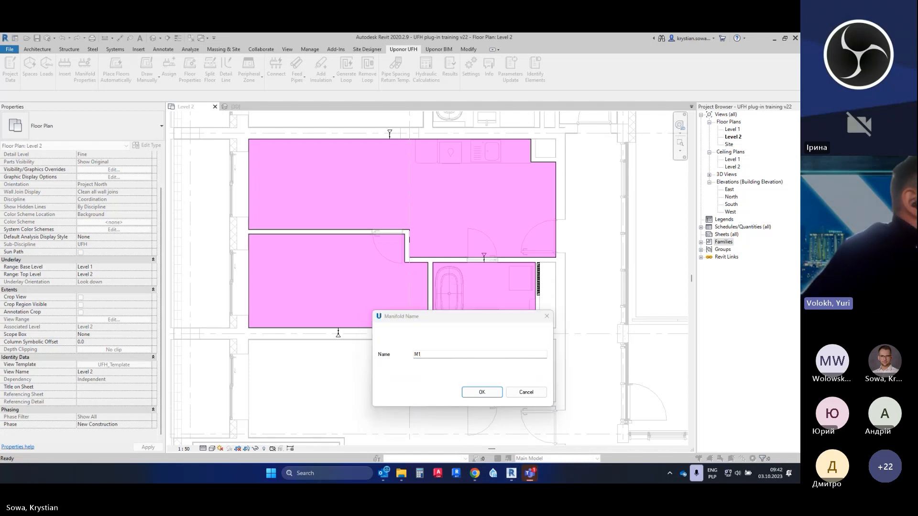
{"action": "left_click", "coordinate": [469, 319]}
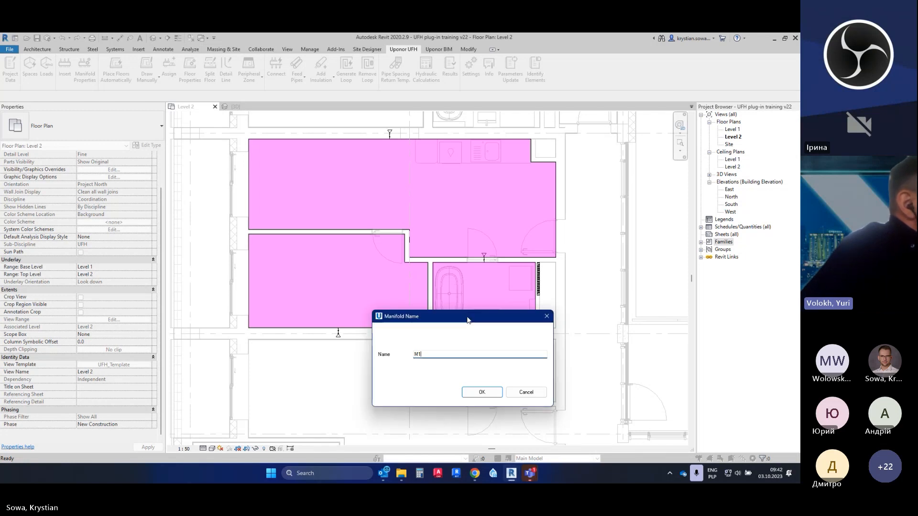
{"action": "left_click_drag", "start_coordinate": [468, 319], "coordinate": [339, 192]}
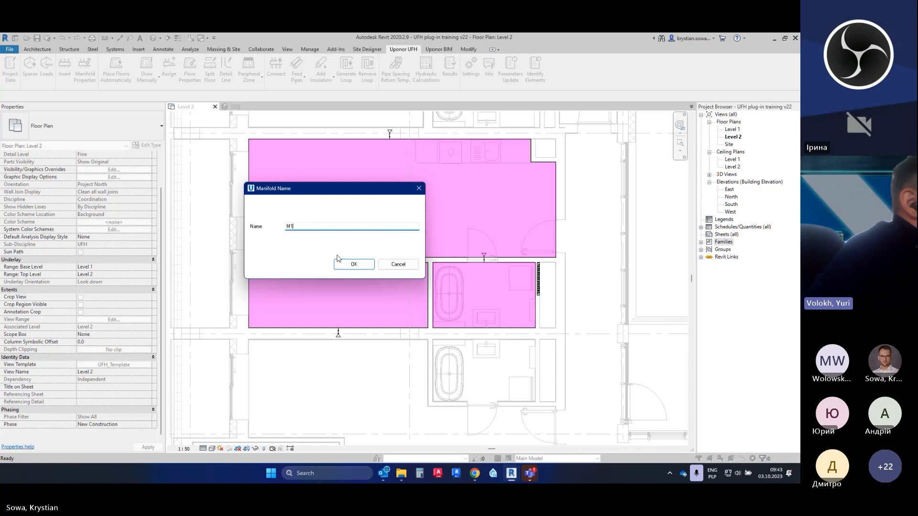
{"action": "left_click", "coordinate": [347, 265]}
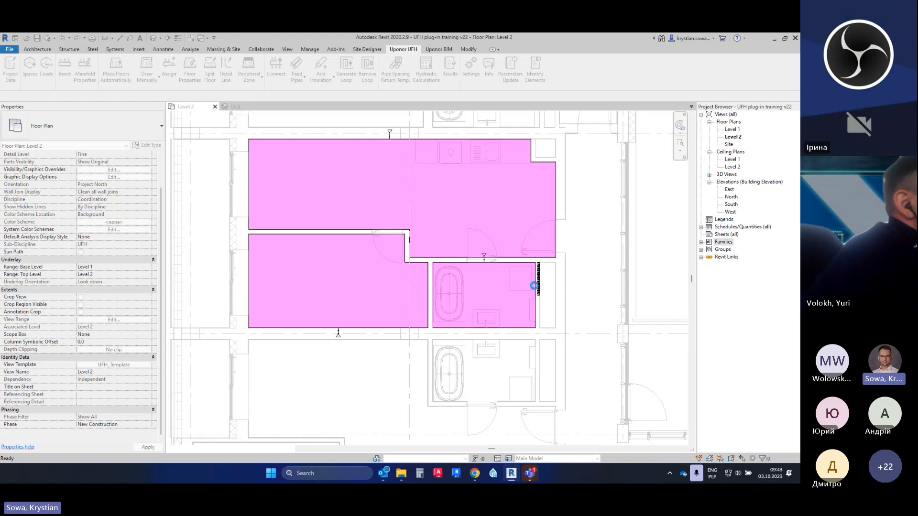
{"action": "left_click", "coordinate": [473, 263]}
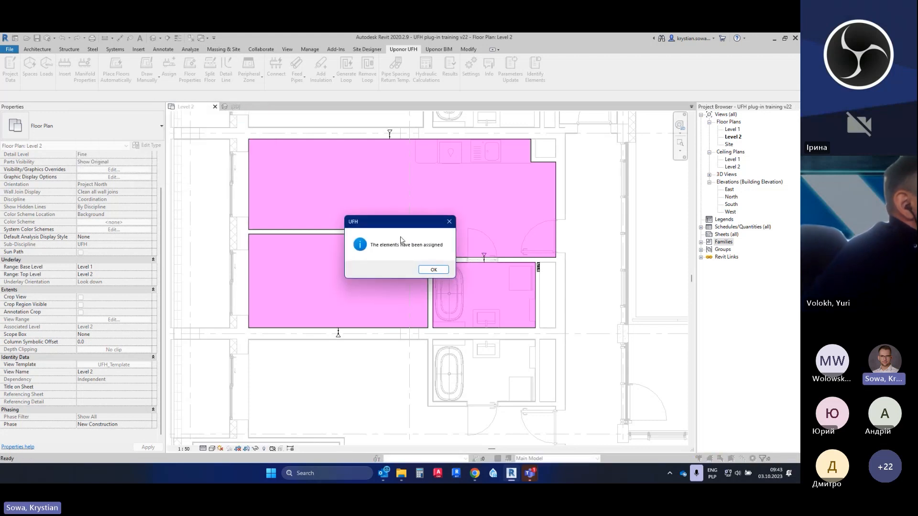
{"action": "left_click", "coordinate": [434, 270]}
Check the assigned manifold's type and connectors, and the properties of the living room floor
{"action": "scroll", "coordinate": [538, 266], "scroll_direction": "up", "scroll_amount": 5}
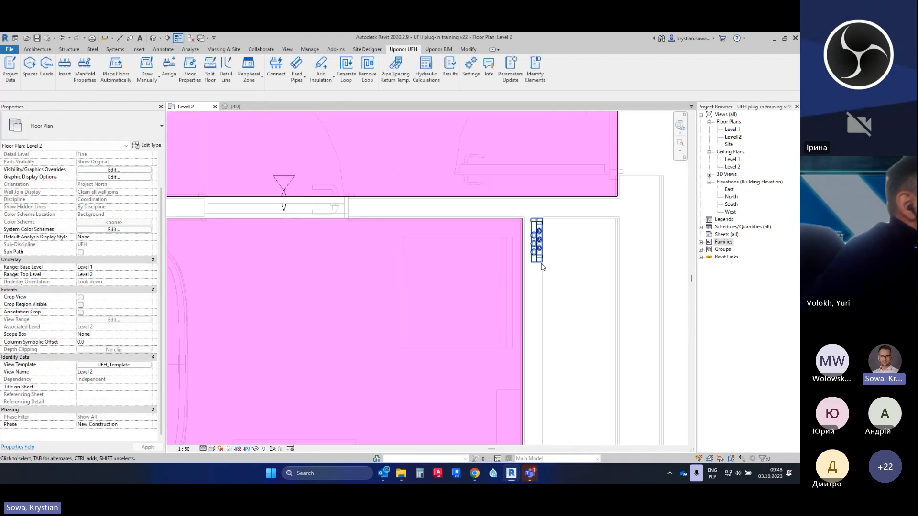
{"action": "left_click", "coordinate": [542, 256]}
{"action": "scroll", "coordinate": [542, 260], "scroll_direction": "up", "scroll_amount": 2}
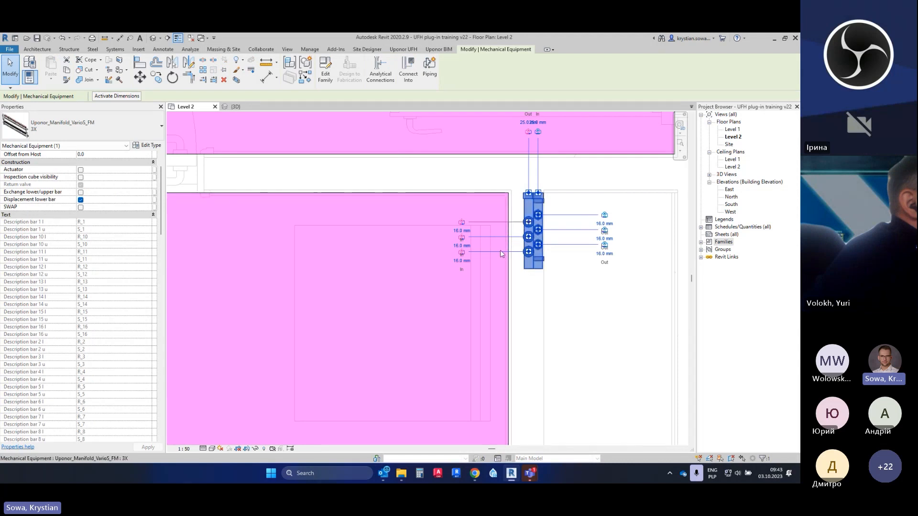
{"action": "scroll", "coordinate": [532, 282], "scroll_direction": "down", "scroll_amount": 3}
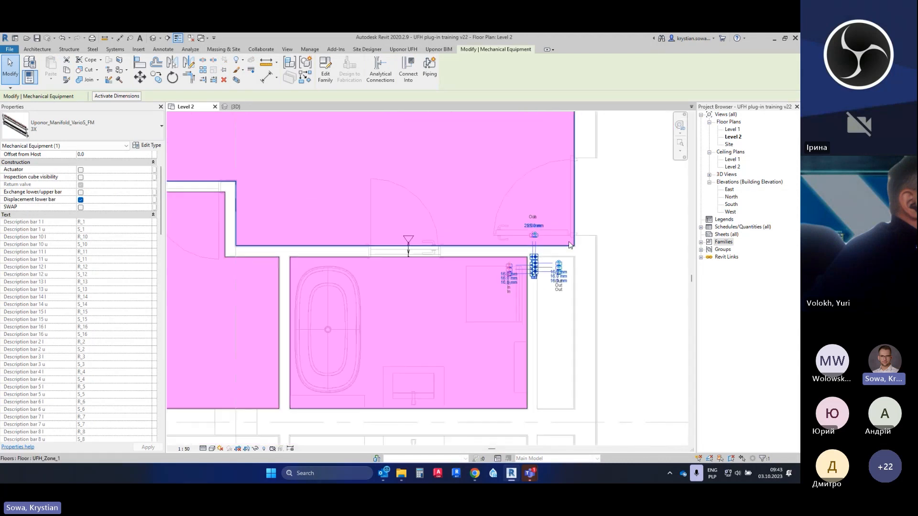
{"action": "left_click", "coordinate": [569, 232]}
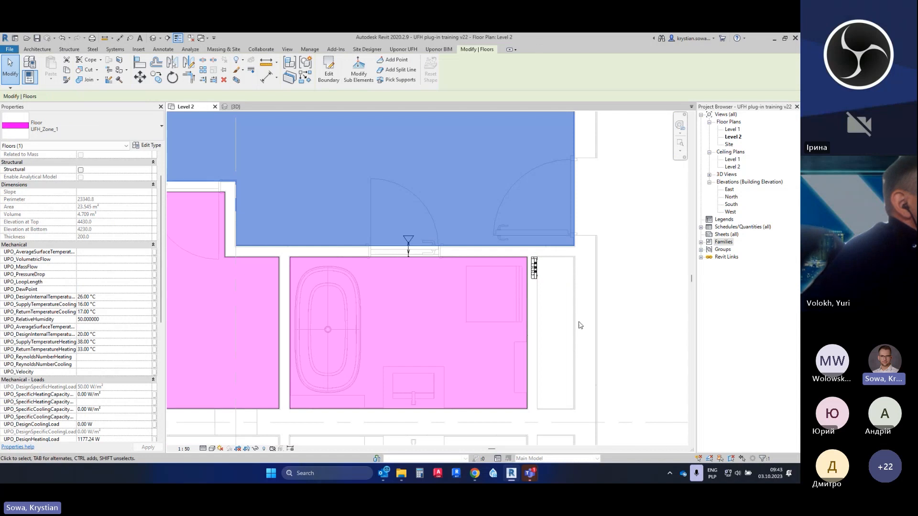
{"action": "left_click", "coordinate": [557, 333]}
Examine the floor heating connector at the bathroom door, including its floor name, loop number and manifold name
{"action": "scroll", "coordinate": [409, 251], "scroll_direction": "up", "scroll_amount": 3}
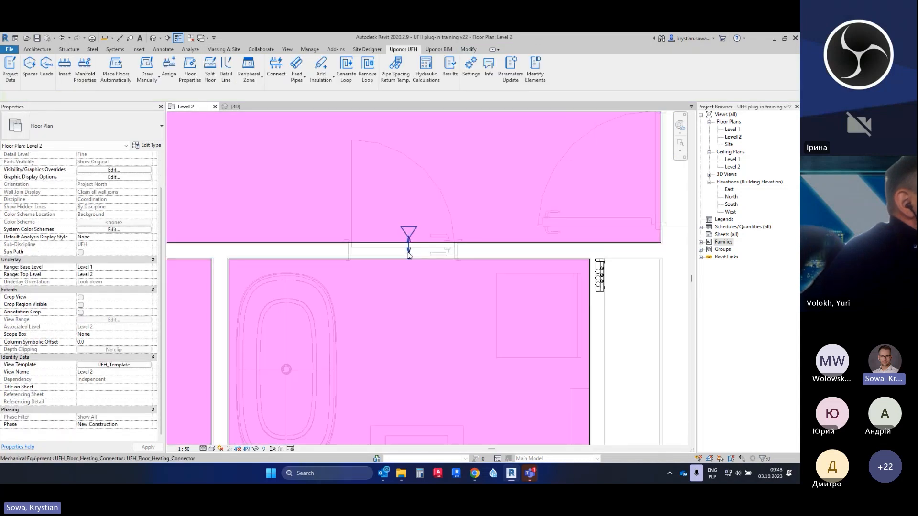
{"action": "scroll", "coordinate": [409, 254], "scroll_direction": "up", "scroll_amount": 2}
{"action": "left_click", "coordinate": [409, 254]}
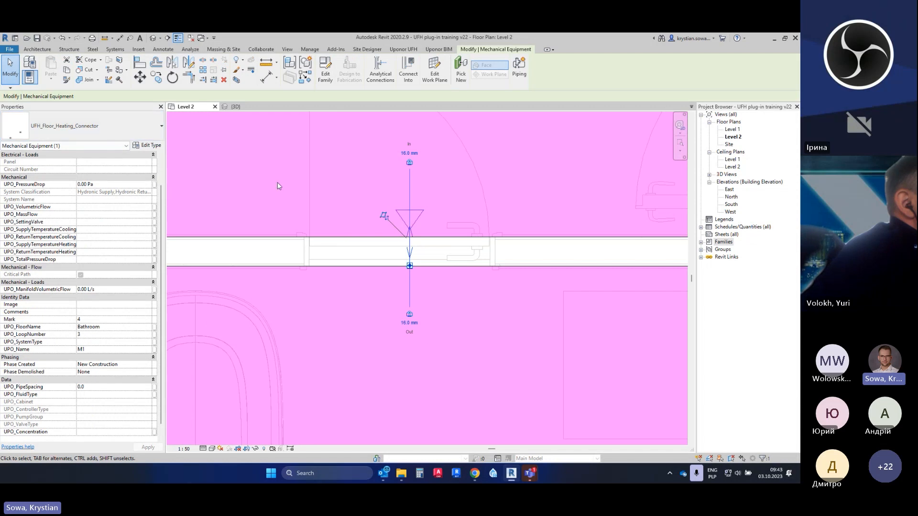
{"action": "scroll", "coordinate": [415, 265], "scroll_direction": "down", "scroll_amount": 4}
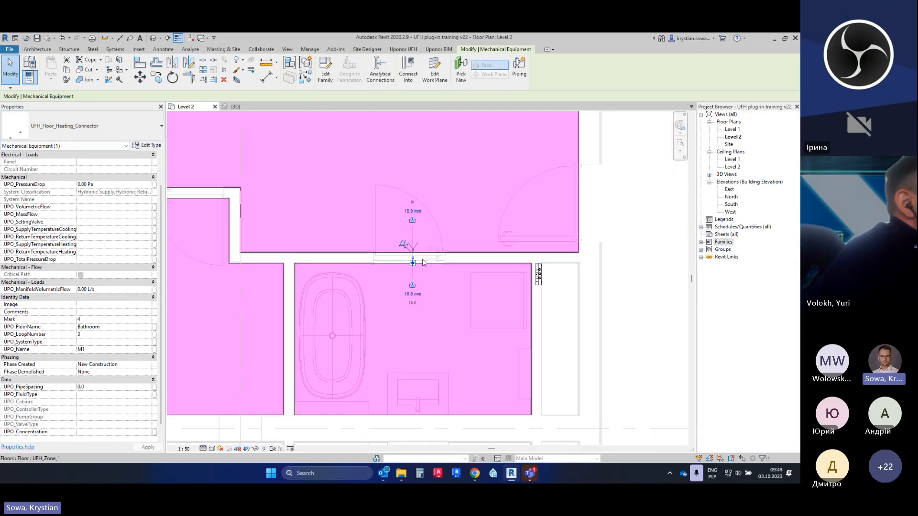
{"action": "left_click", "coordinate": [580, 302]}
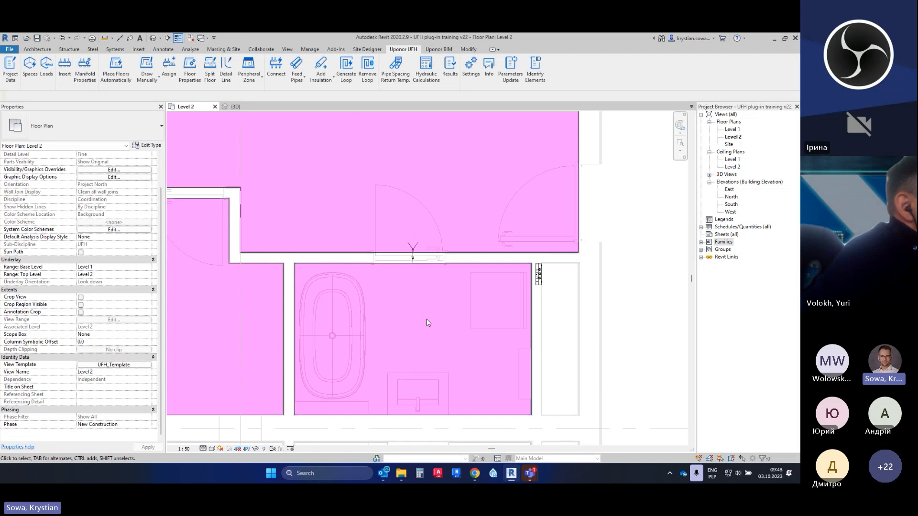
{"action": "scroll", "coordinate": [402, 261], "scroll_direction": "up", "scroll_amount": 3}
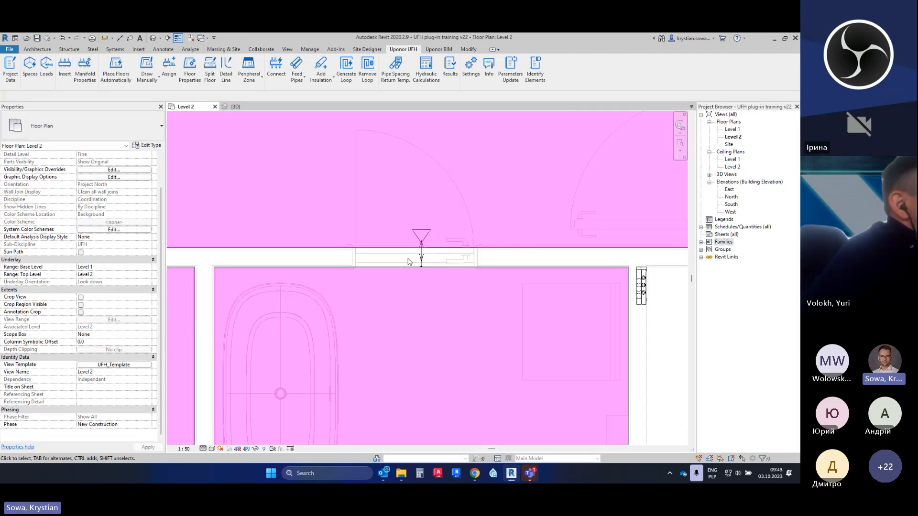
{"action": "left_click", "coordinate": [421, 255]}
{"action": "scroll", "coordinate": [421, 256], "scroll_direction": "down", "scroll_amount": 2}
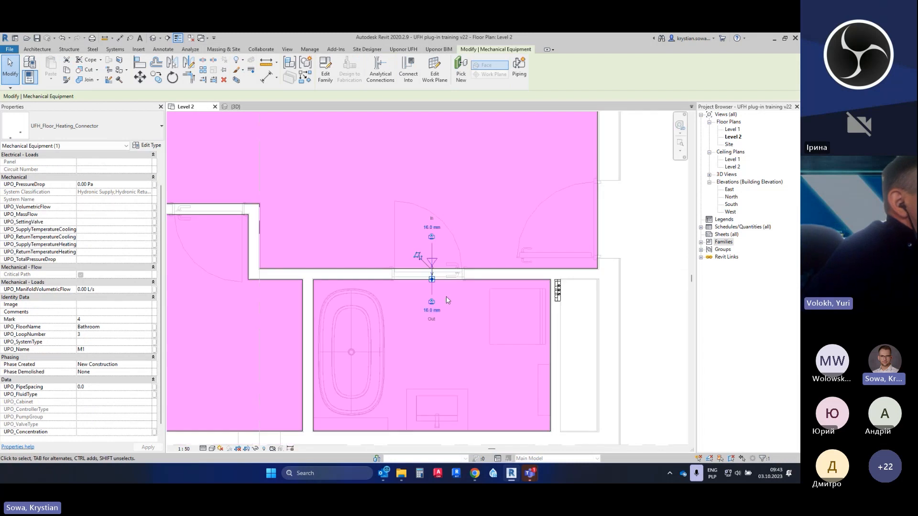
{"action": "scroll", "coordinate": [450, 299], "scroll_direction": "down", "scroll_amount": 3}
{"action": "left_click", "coordinate": [552, 349]}
Examine the properties of the living room's floor heating connector and of the living room floor
{"action": "middle_click_drag", "start_coordinate": [417, 242], "coordinate": [531, 290]}
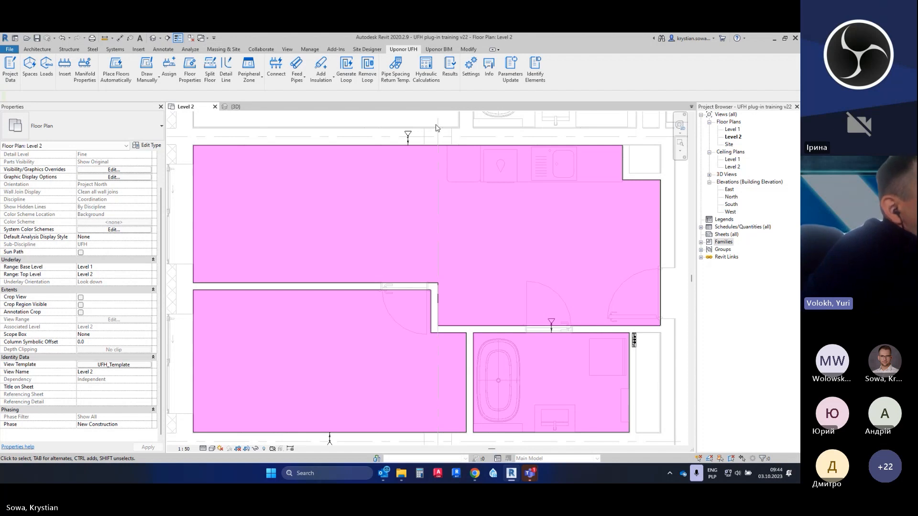
{"action": "left_click", "coordinate": [408, 142]}
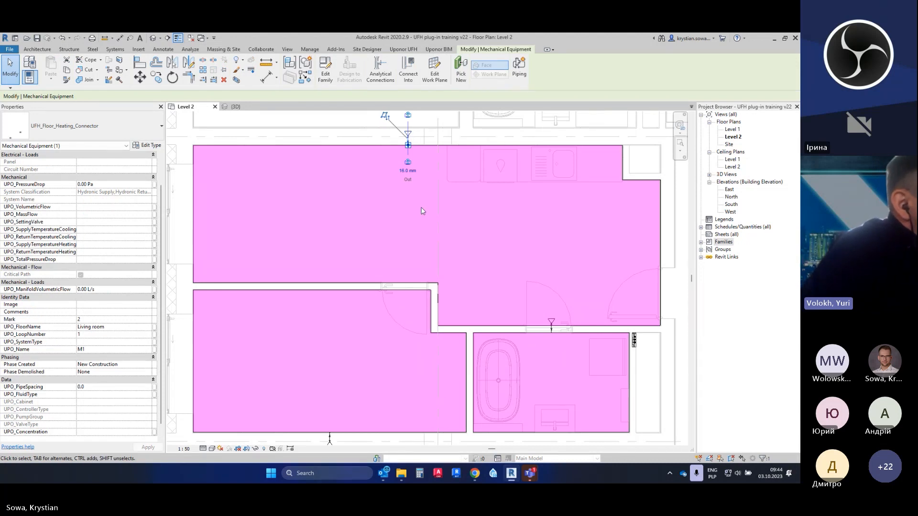
{"action": "left_click", "coordinate": [457, 133]}
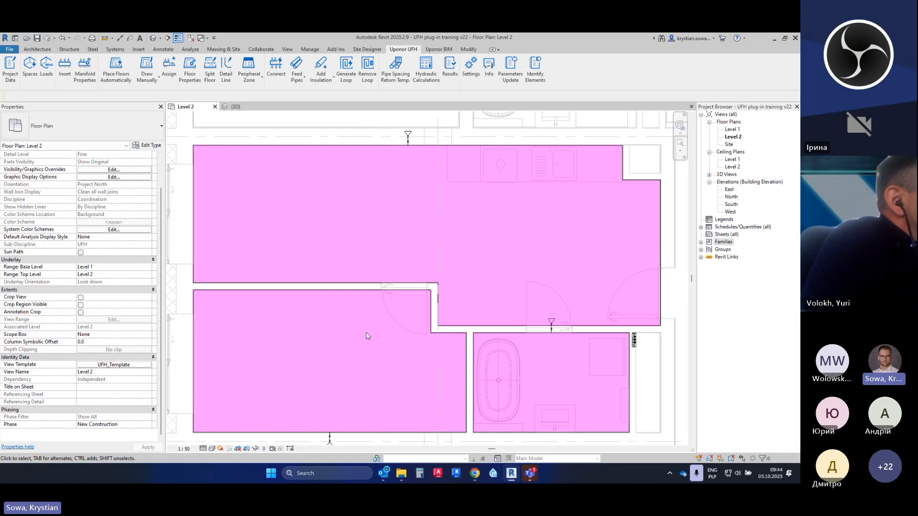
{"action": "left_click", "coordinate": [507, 147]}
{"action": "left_click", "coordinate": [471, 130]}
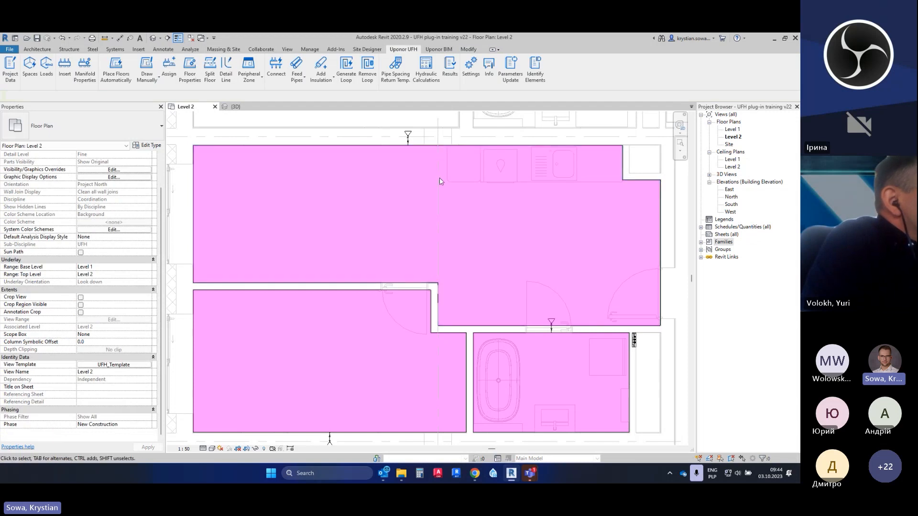
{"action": "left_click", "coordinate": [262, 211]}
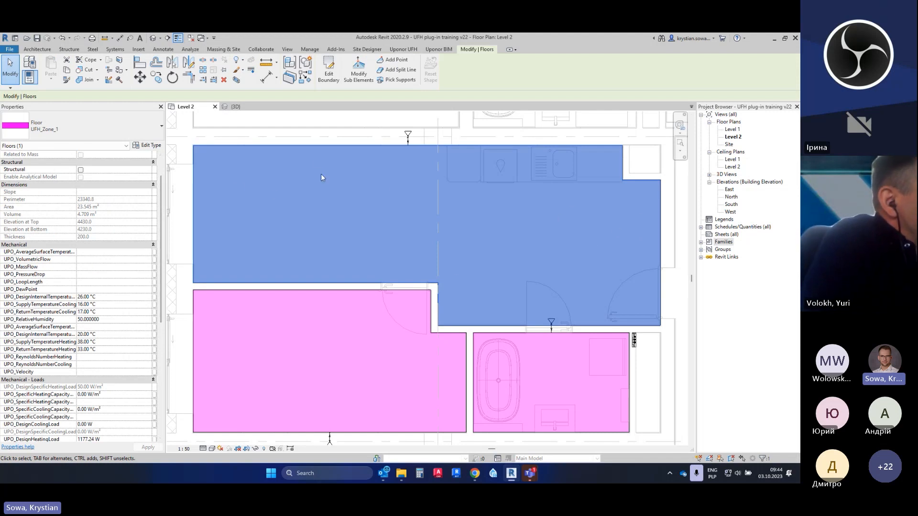
{"action": "left_click", "coordinate": [453, 132]}
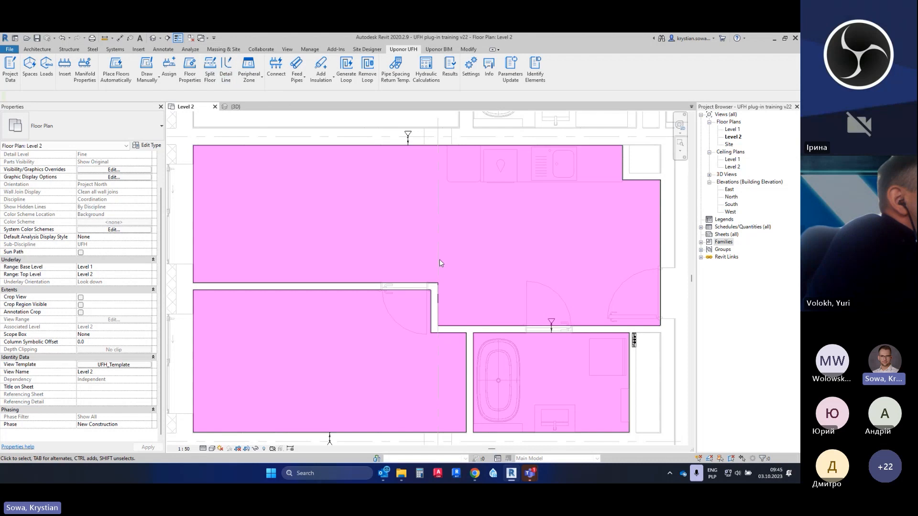
{"action": "left_click", "coordinate": [227, 81]}
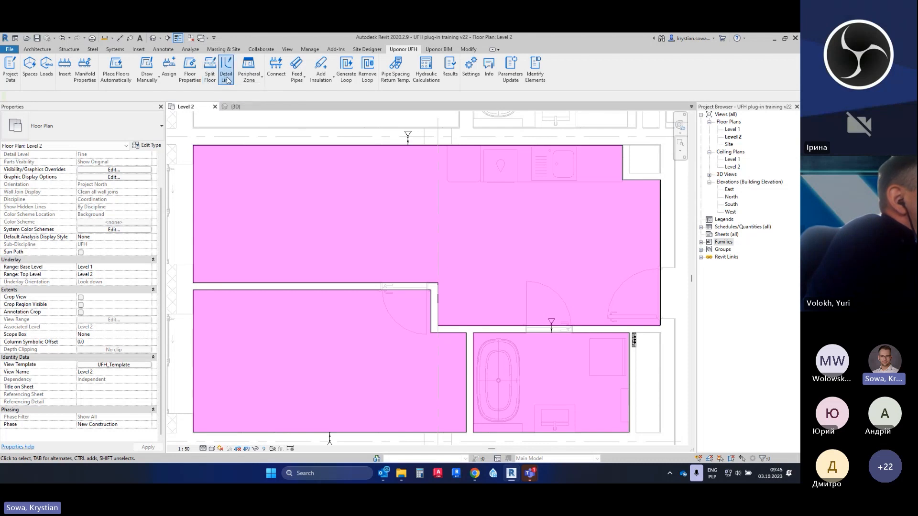
{"action": "key", "text": "Escape"}
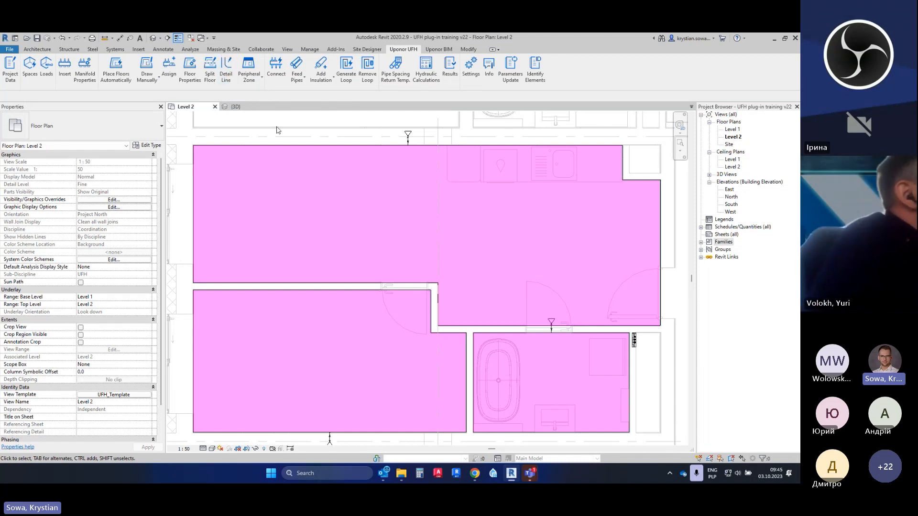
Draw a vertical detail line about 2580 mm long across the living room floor, from its inner wall corner past the upper edge
{"action": "key", "text": "d"}
{"action": "key", "text": "l"}
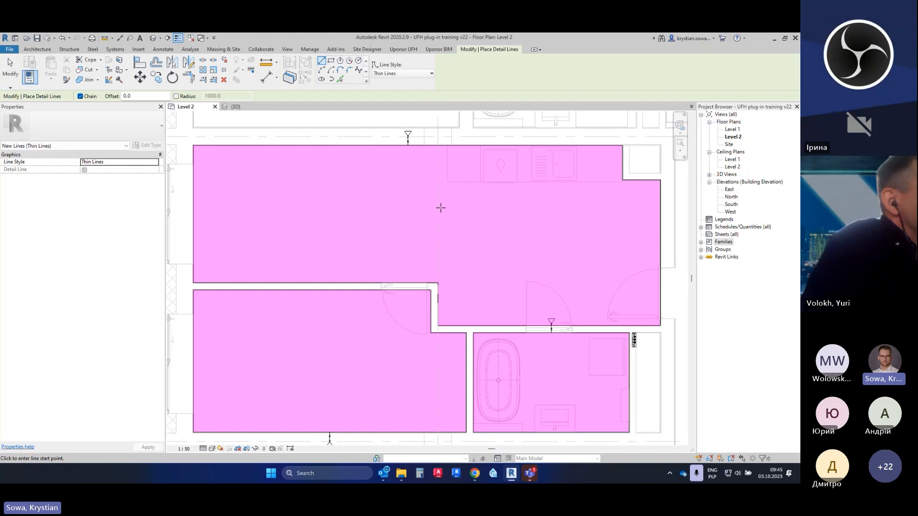
{"action": "scroll", "coordinate": [436, 261], "scroll_direction": "up", "scroll_amount": 5}
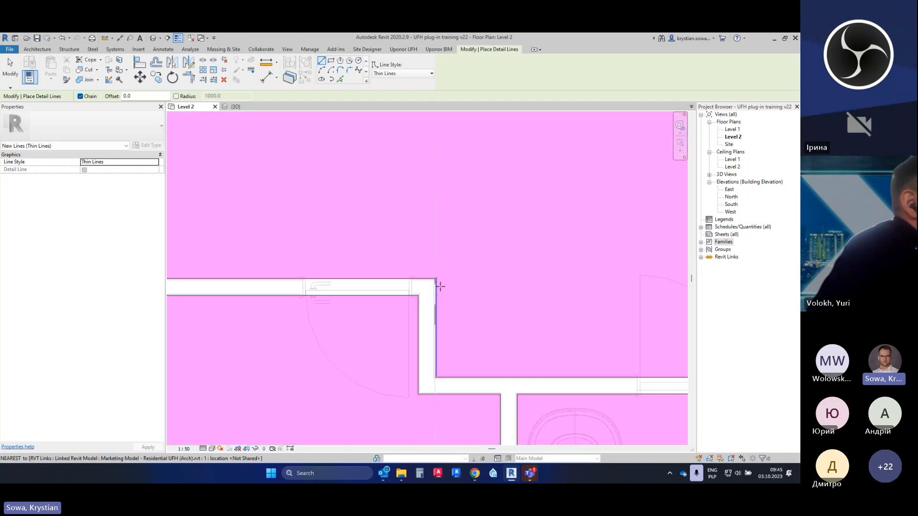
{"action": "left_click", "coordinate": [430, 266]}
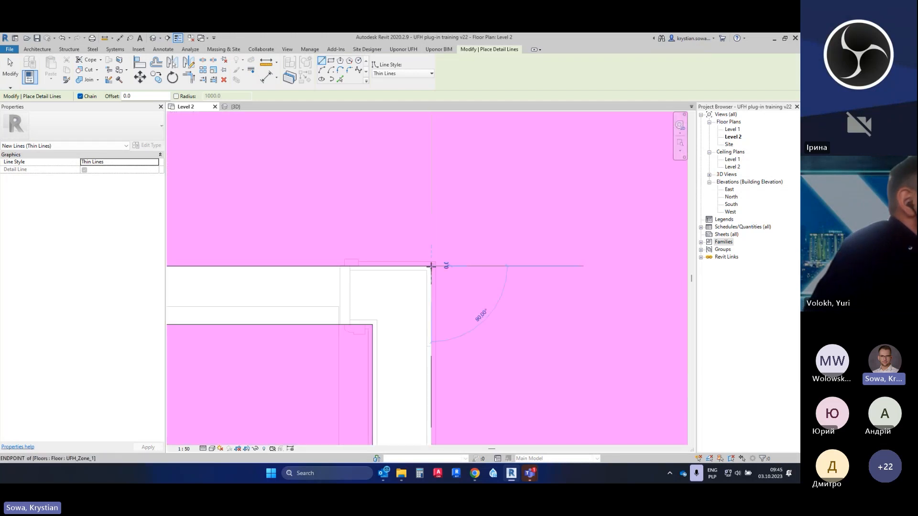
{"action": "scroll", "coordinate": [426, 359], "scroll_direction": "down", "scroll_amount": 5}
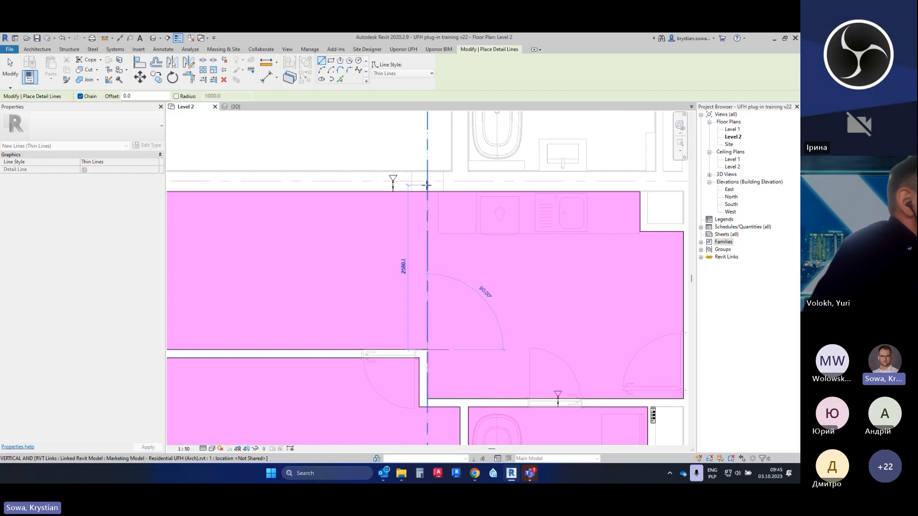
{"action": "left_click", "coordinate": [427, 186]}
{"action": "key", "text": "Escape"}
{"action": "key", "text": "Escape"}
{"action": "scroll", "coordinate": [427, 245], "scroll_direction": "down", "scroll_amount": 2}
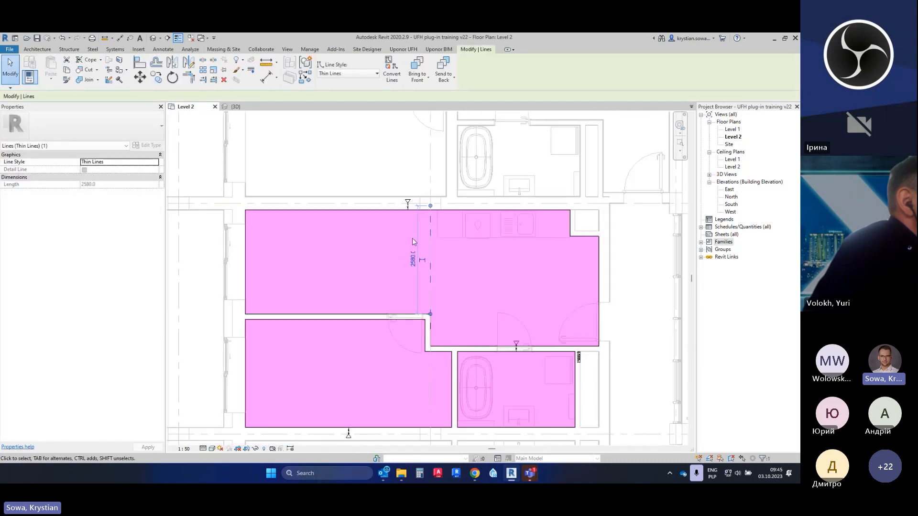
{"action": "key", "text": "Escape"}
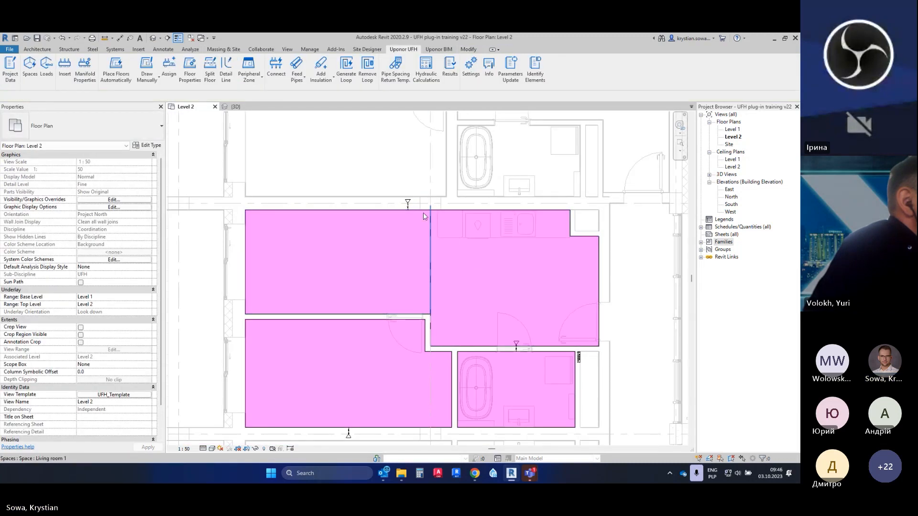
Split the living room floor into two floors along the vertical detail line
{"action": "left_click", "coordinate": [210, 76]}
{"action": "left_click", "coordinate": [431, 259]}
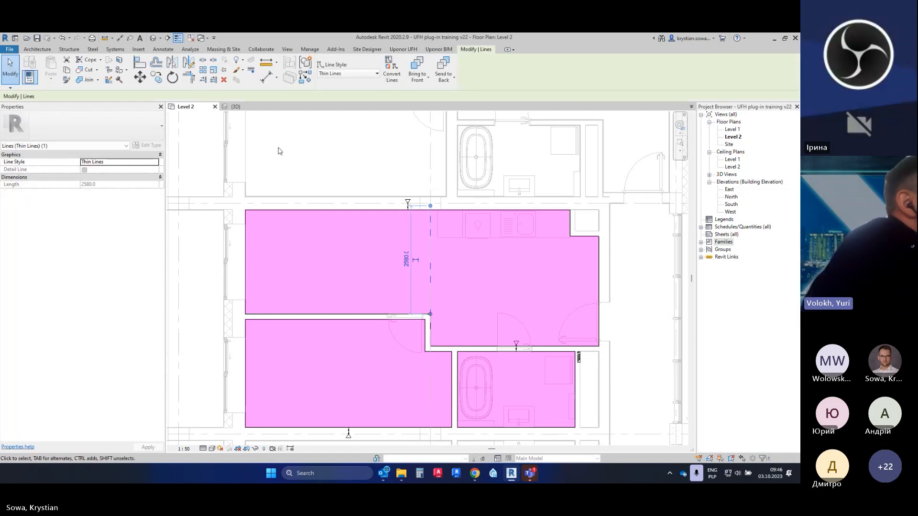
{"action": "left_click", "coordinate": [280, 151]}
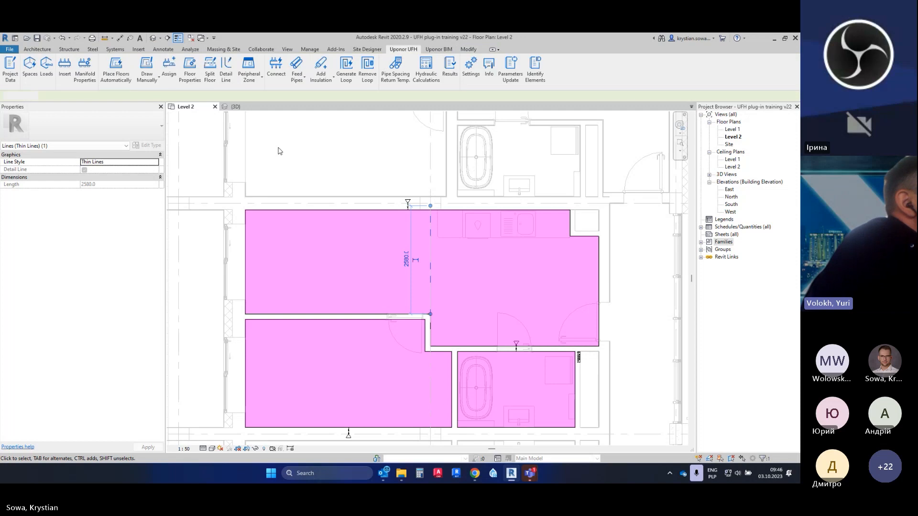
{"action": "left_click", "coordinate": [210, 70]}
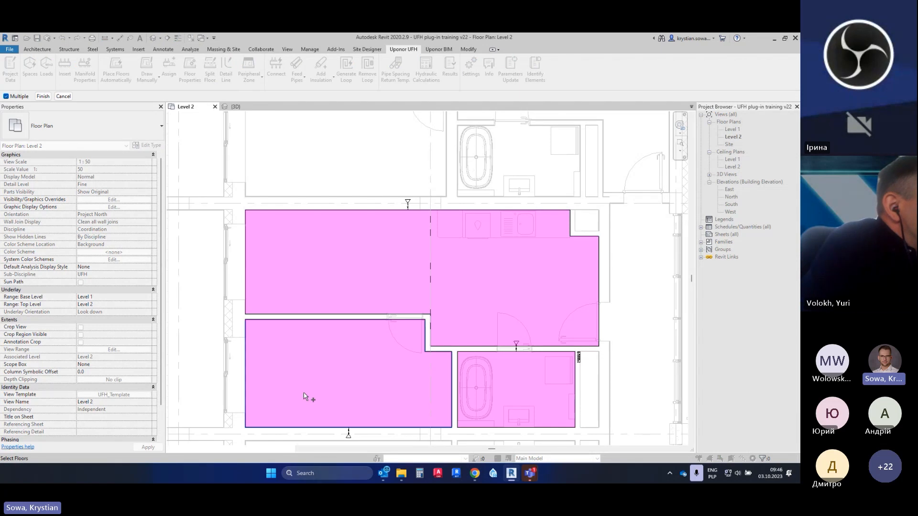
{"action": "left_click", "coordinate": [410, 250]}
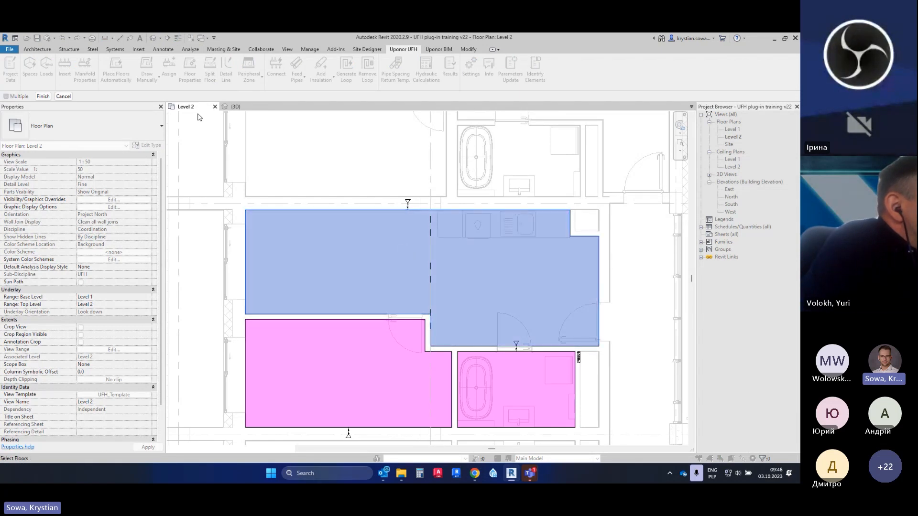
{"action": "left_click", "coordinate": [43, 97]}
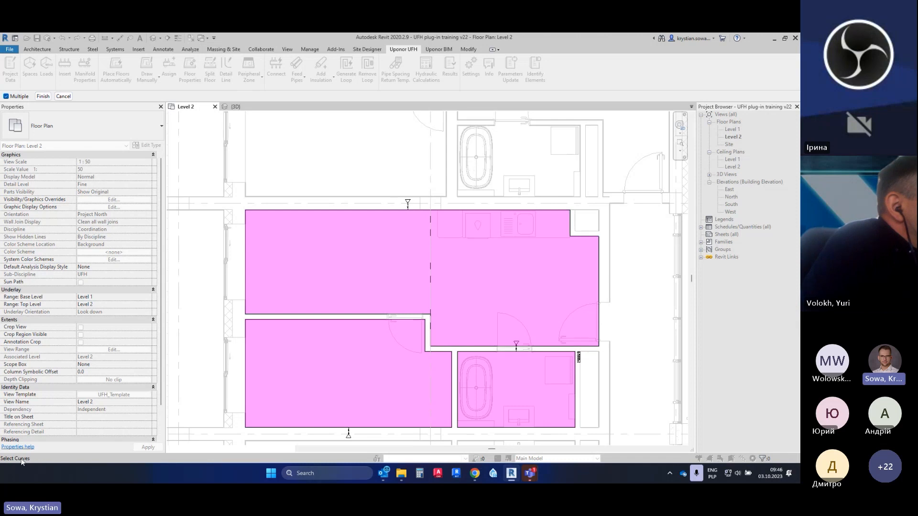
{"action": "left_click", "coordinate": [432, 248]}
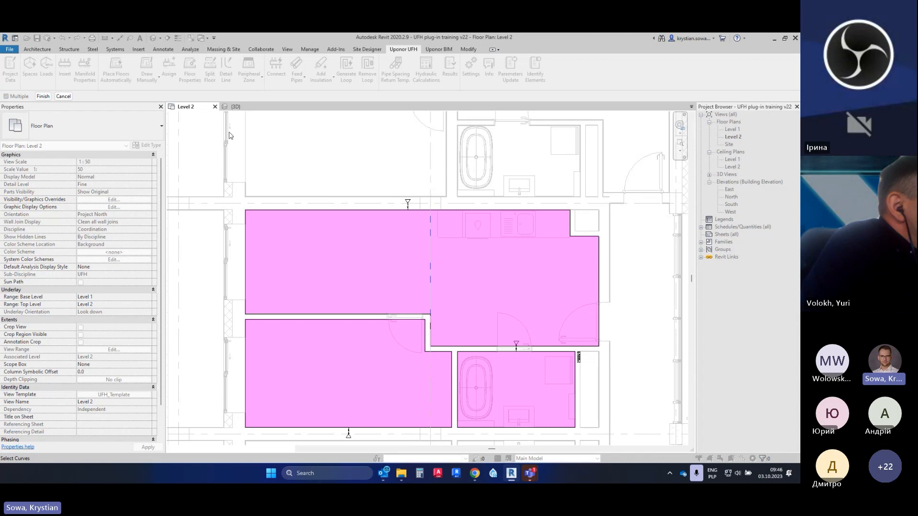
{"action": "left_click", "coordinate": [43, 97]}
{"action": "left_click", "coordinate": [43, 97]}
Examine the two separate parts of the split living room floor by selecting each in turn
{"action": "left_click", "coordinate": [366, 211]}
{"action": "left_click", "coordinate": [456, 211]}
{"action": "left_click", "coordinate": [390, 211]}
{"action": "left_click", "coordinate": [440, 211]}
{"action": "left_click", "coordinate": [422, 210]}
{"action": "left_click", "coordinate": [445, 210]}
{"action": "left_click", "coordinate": [391, 209]}
{"action": "left_click", "coordinate": [447, 209]}
{"action": "left_click", "coordinate": [451, 202]}
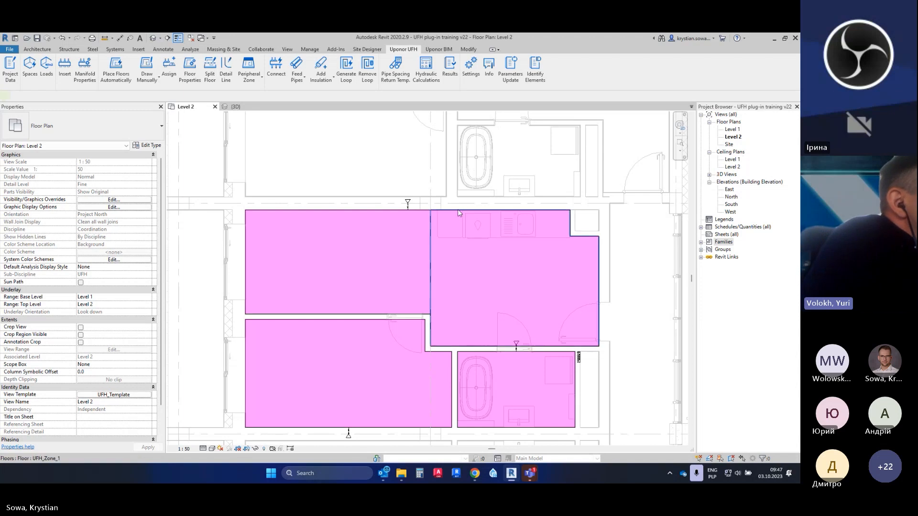
{"action": "left_click", "coordinate": [478, 210]}
{"action": "left_click", "coordinate": [386, 212]}
{"action": "left_click", "coordinate": [437, 215]}
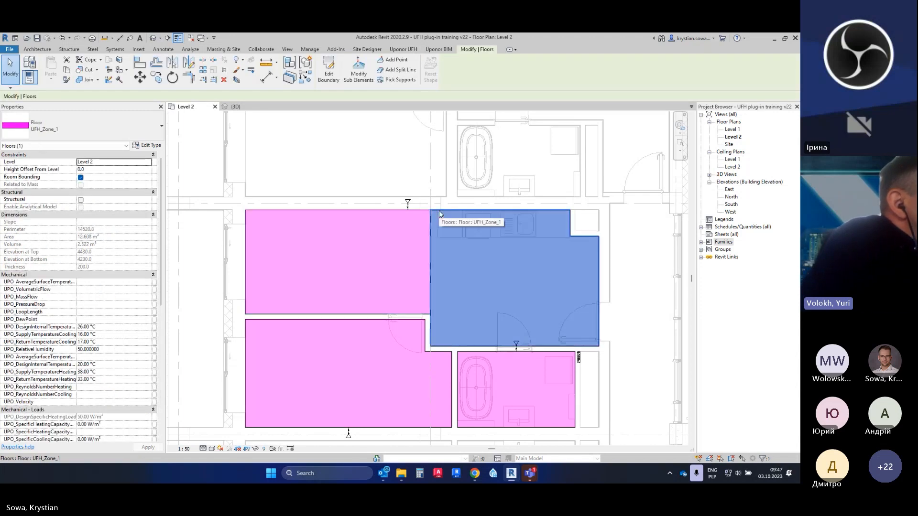
{"action": "left_click", "coordinate": [436, 196]}
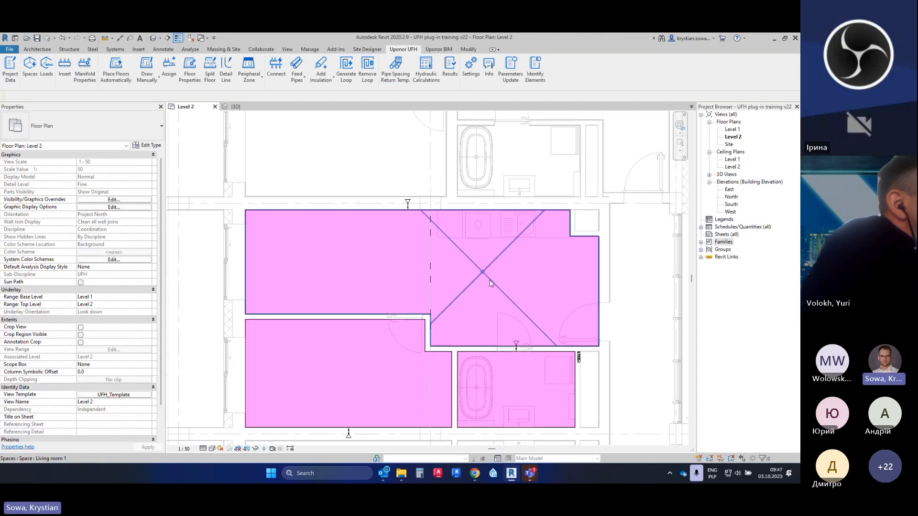
Check the kitchen-side part of the split floor and the properties of the manifold beside the bathroom
{"action": "scroll", "coordinate": [558, 302], "scroll_direction": "up", "scroll_amount": 2}
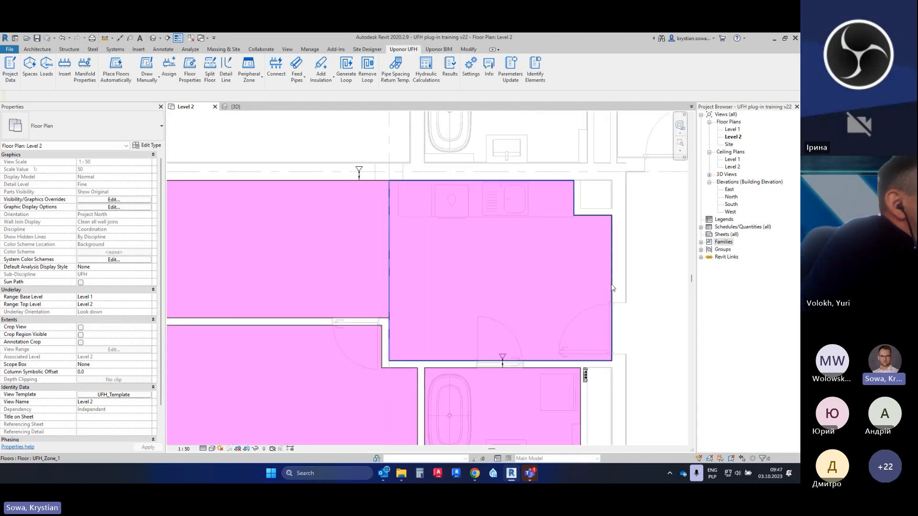
{"action": "left_click", "coordinate": [427, 199]}
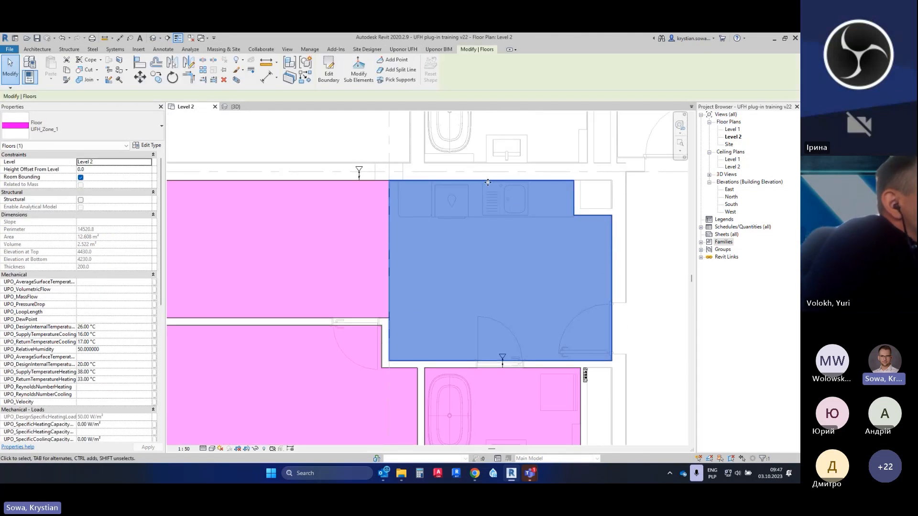
{"action": "left_click", "coordinate": [605, 376]}
{"action": "scroll", "coordinate": [595, 380], "scroll_direction": "up", "scroll_amount": 2}
{"action": "left_click", "coordinate": [585, 376]}
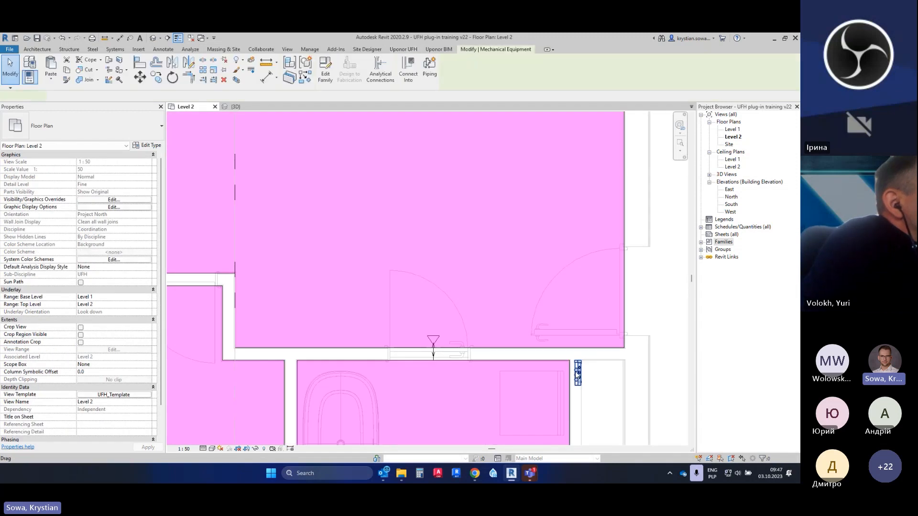
{"action": "scroll", "coordinate": [476, 338], "scroll_direction": "down", "scroll_amount": 2}
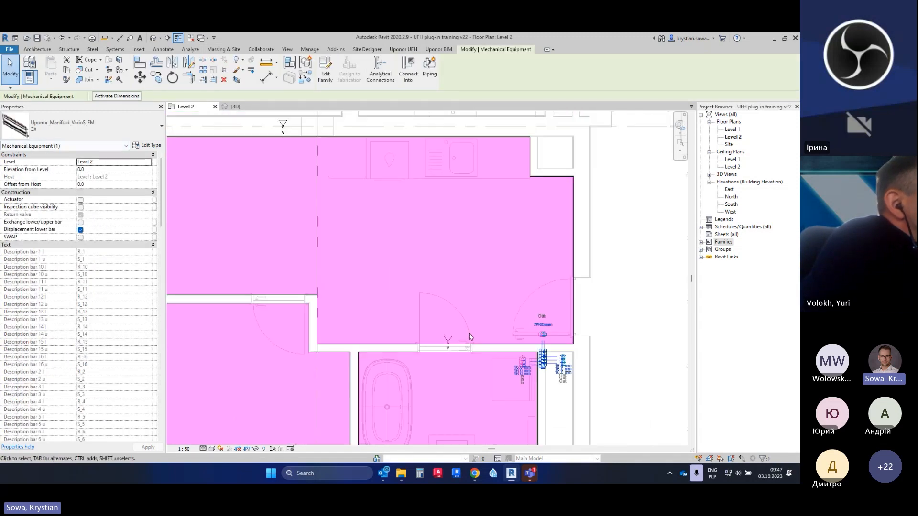
{"action": "scroll", "coordinate": [573, 311], "scroll_direction": "down", "scroll_amount": 1}
{"action": "key", "text": "Escape"}
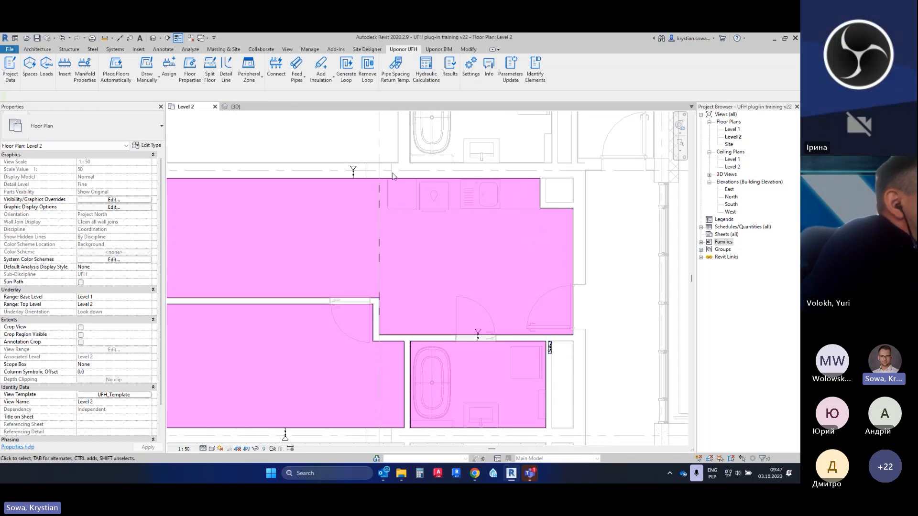
Draw a vertical detail line about 2740 mm long across the floor of the room below the living room, near its windows
{"action": "scroll", "coordinate": [620, 282], "scroll_direction": "down", "scroll_amount": 2}
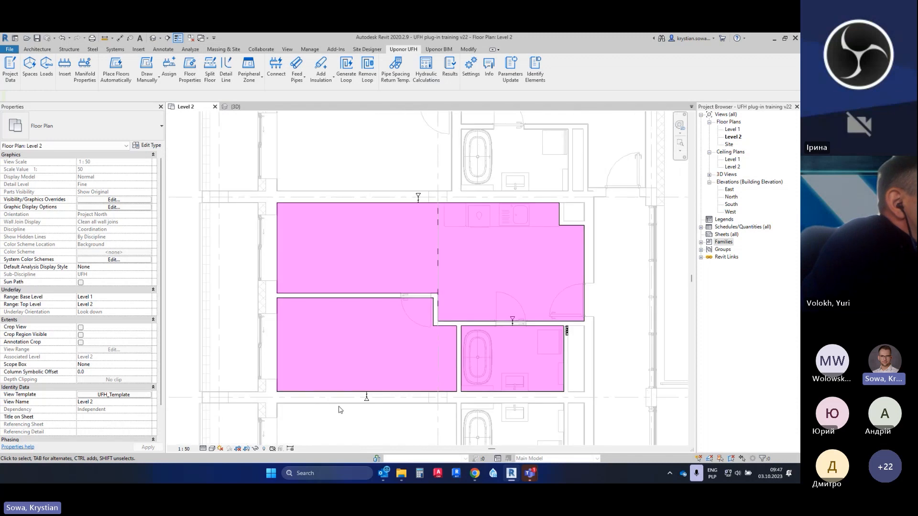
{"action": "scroll", "coordinate": [321, 399], "scroll_direction": "up", "scroll_amount": 4}
{"action": "mouse_move", "coordinate": [321, 399]}
{"action": "middle_mouse_down"}
{"action": "mouse_move", "coordinate": [310, 410]}
{"action": "mouse_move", "coordinate": [330, 408]}
{"action": "middle_mouse_up"}
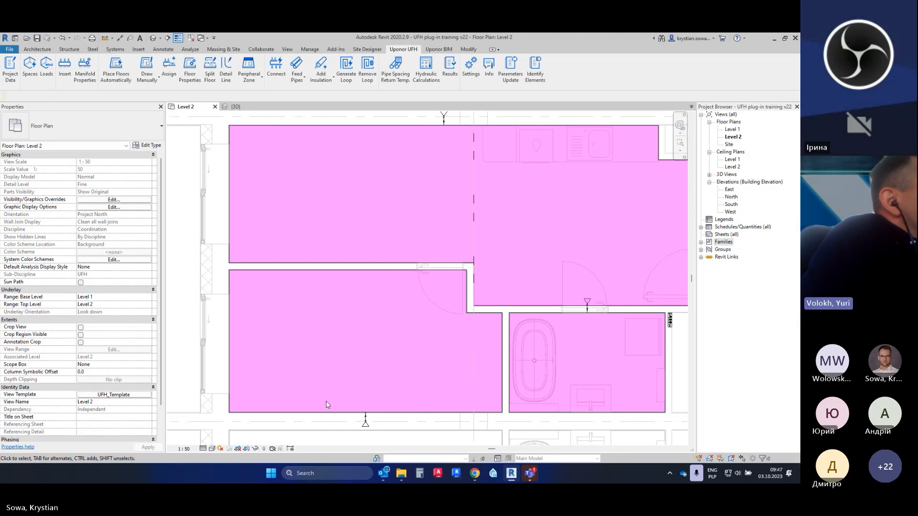
{"action": "scroll", "coordinate": [305, 344], "scroll_direction": "down", "scroll_amount": 1}
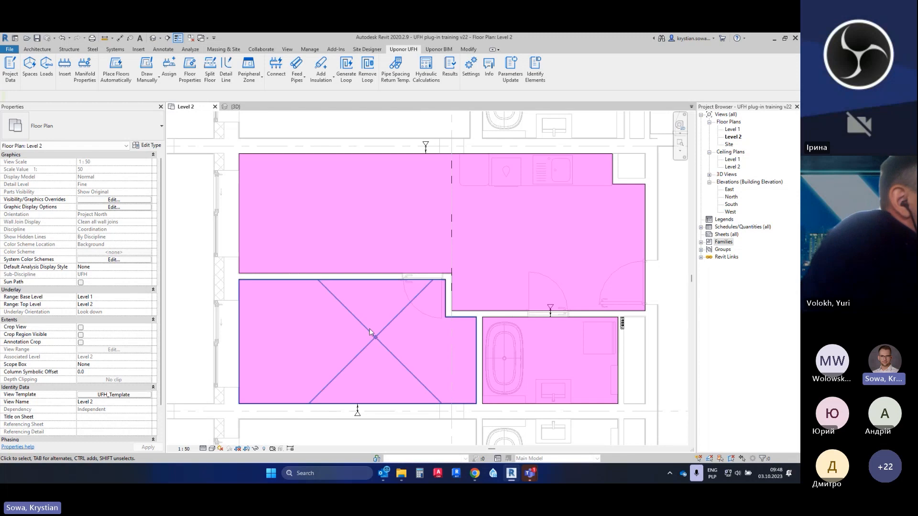
{"action": "middle_click_drag", "start_coordinate": [271, 386], "coordinate": [342, 366]}
{"action": "scroll", "coordinate": [429, 339], "scroll_direction": "up", "scroll_amount": 1}
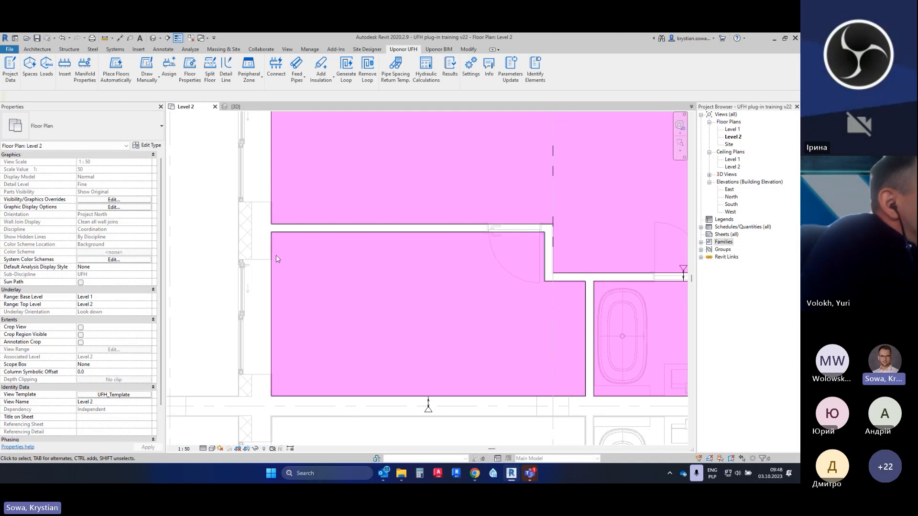
{"action": "left_click", "coordinate": [227, 76]}
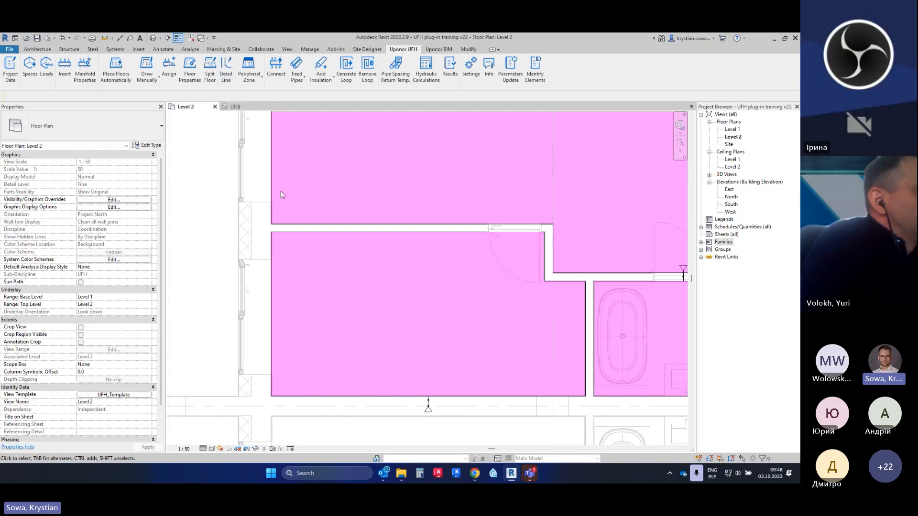
{"action": "left_click", "coordinate": [337, 229]}
{"action": "left_click", "coordinate": [338, 404]}
{"action": "key", "text": "Escape"}
{"action": "key", "text": "Escape"}
Dimension the new detail line from the floor's window-side edge and set the distance to 1000 mm
{"action": "key", "text": "i"}
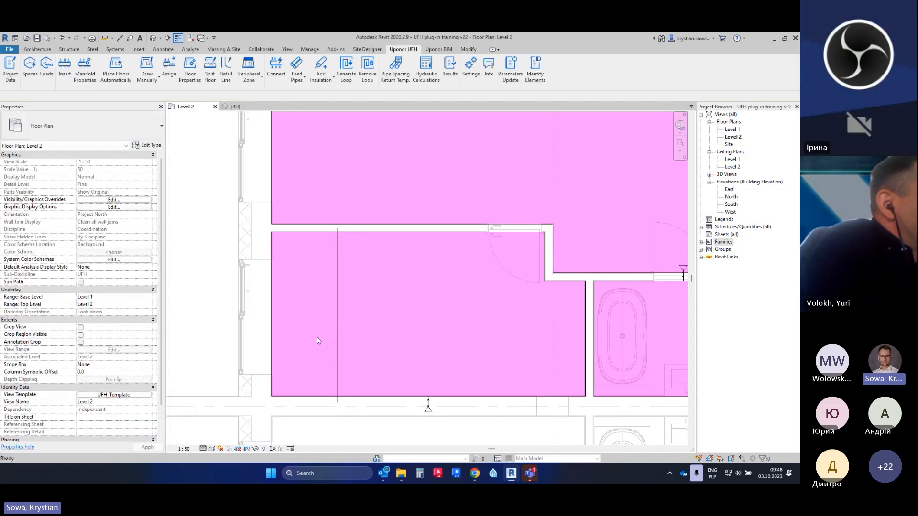
{"action": "left_click", "coordinate": [271, 311]}
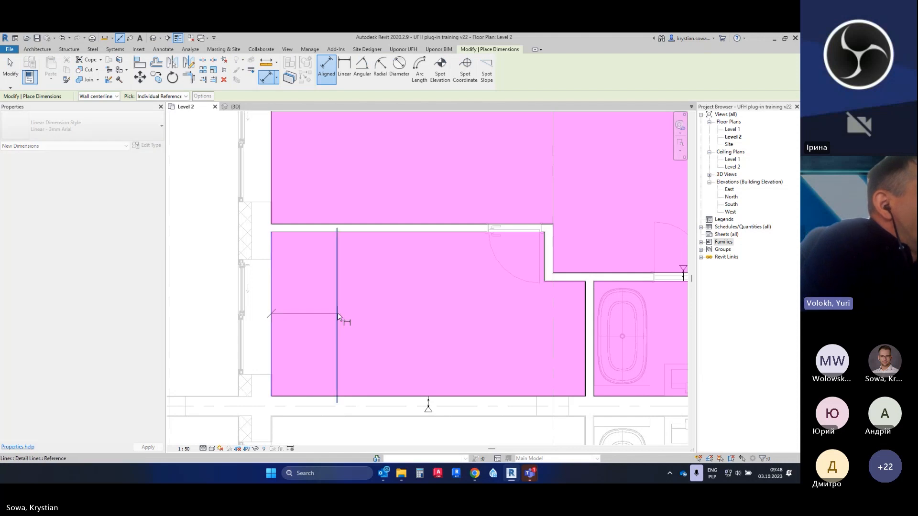
{"action": "left_click", "coordinate": [337, 311]}
{"action": "left_click", "coordinate": [326, 309]}
{"action": "key", "text": "Escape"}
{"action": "key", "text": "Escape"}
{"action": "left_click", "coordinate": [337, 301]}
{"action": "left_click", "coordinate": [304, 301]}
{"action": "type", "text": "1000"}
{"action": "key", "text": "Return"}
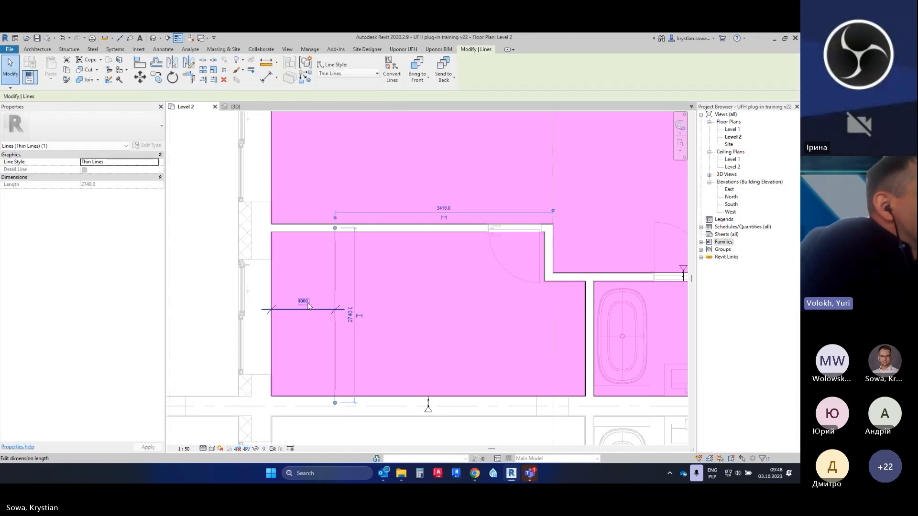
{"action": "key", "text": "Escape"}
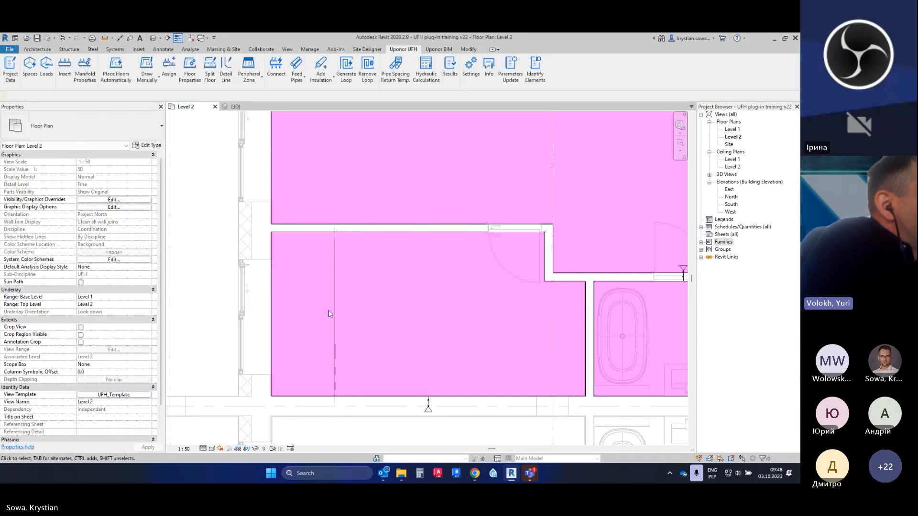
{"action": "left_click", "coordinate": [335, 306]}
{"action": "key", "text": "Escape"}
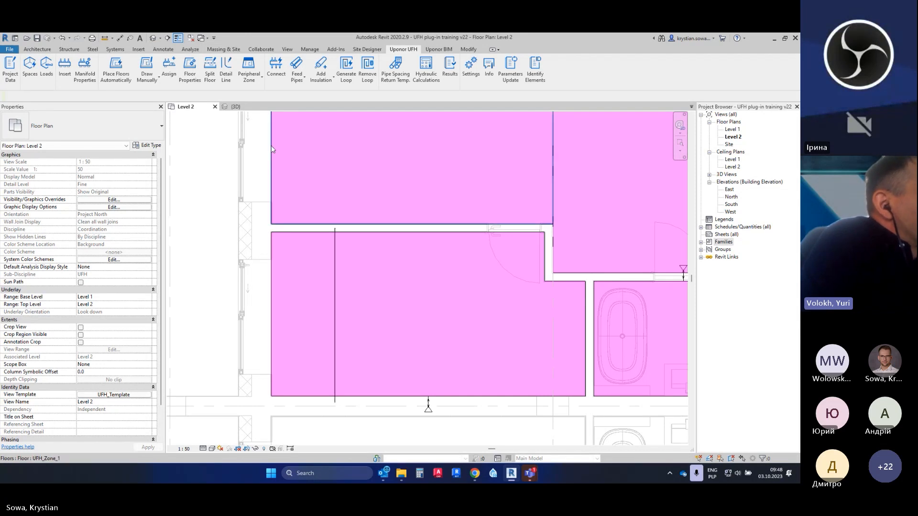
Create a peripheral zone on the window side of the room's floor, using the detail line as its boundary
{"action": "left_click", "coordinate": [249, 72]}
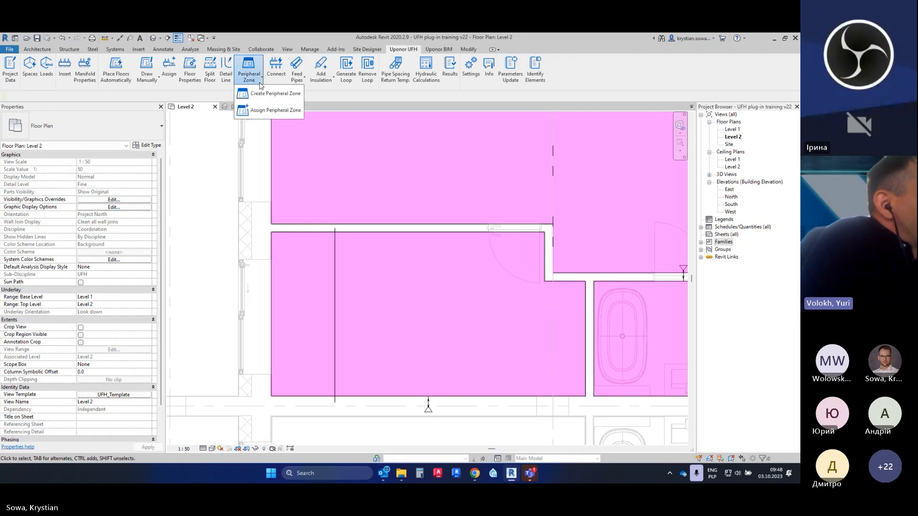
{"action": "left_click", "coordinate": [300, 100]}
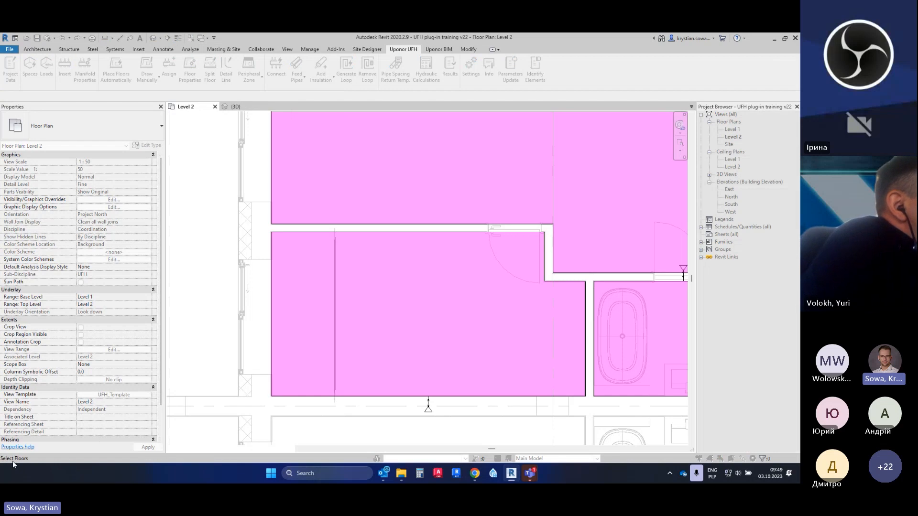
{"action": "left_click", "coordinate": [416, 348]}
{"action": "left_click", "coordinate": [336, 332]}
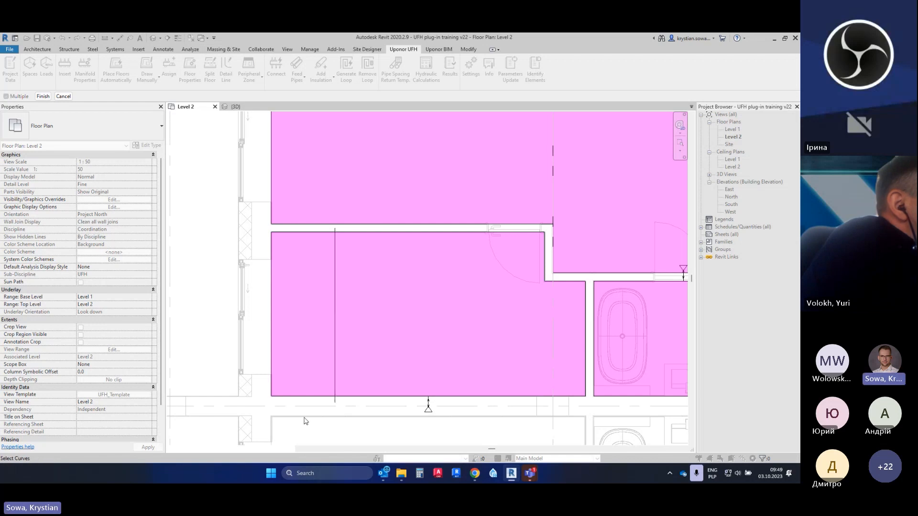
{"action": "left_click", "coordinate": [44, 96]}
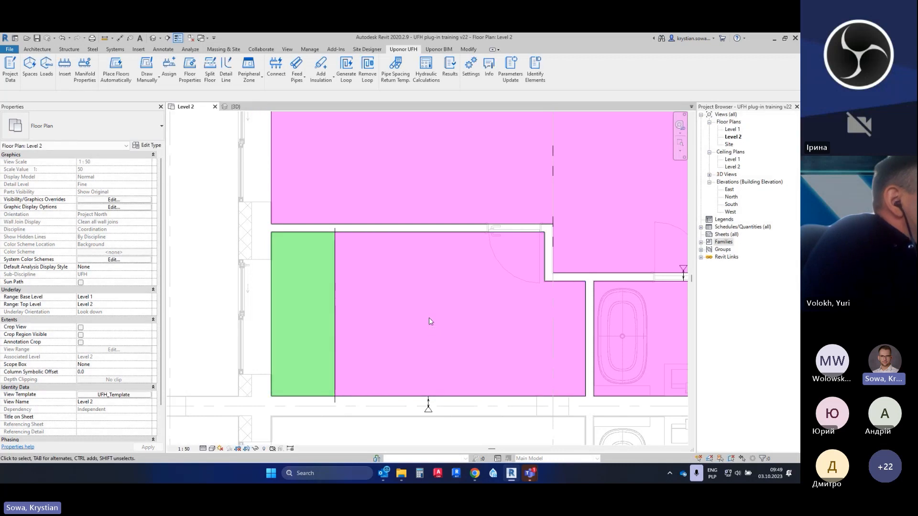
Delete the detail line along the peripheral zone's boundary and check the zone's floor
{"action": "left_click", "coordinate": [335, 339]}
{"action": "key", "text": "Delete"}
{"action": "left_click", "coordinate": [308, 295]}
{"action": "left_click", "coordinate": [262, 307]}
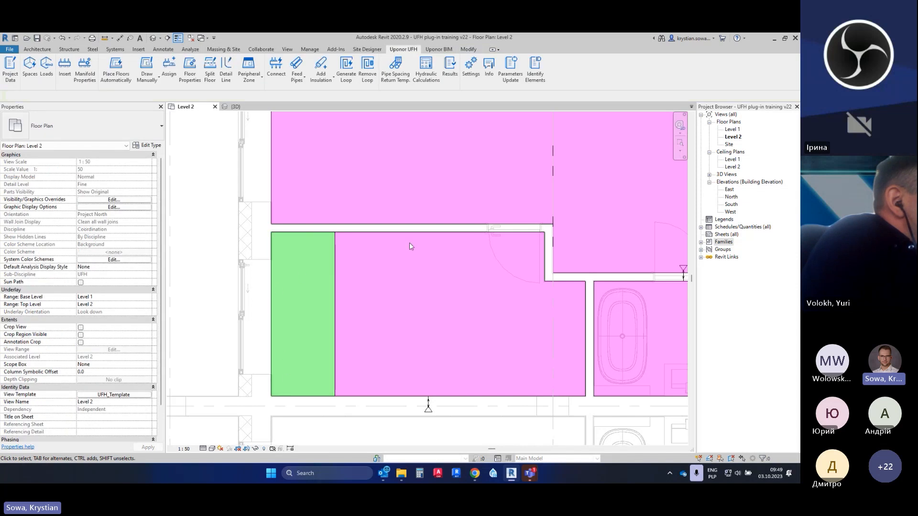
Inspect the properties of the room's main floor and its window-side peripheral zone by selecting each in turn
{"action": "left_click", "coordinate": [394, 236]}
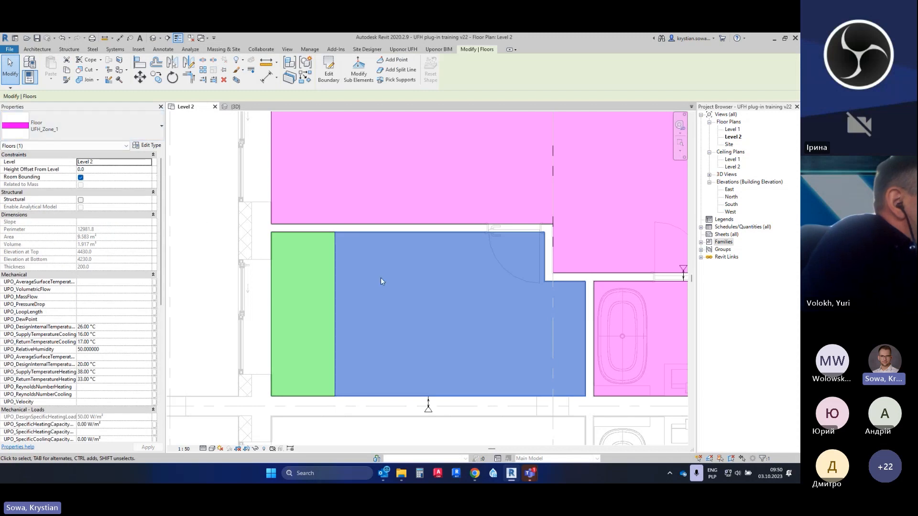
{"action": "left_click", "coordinate": [311, 400]}
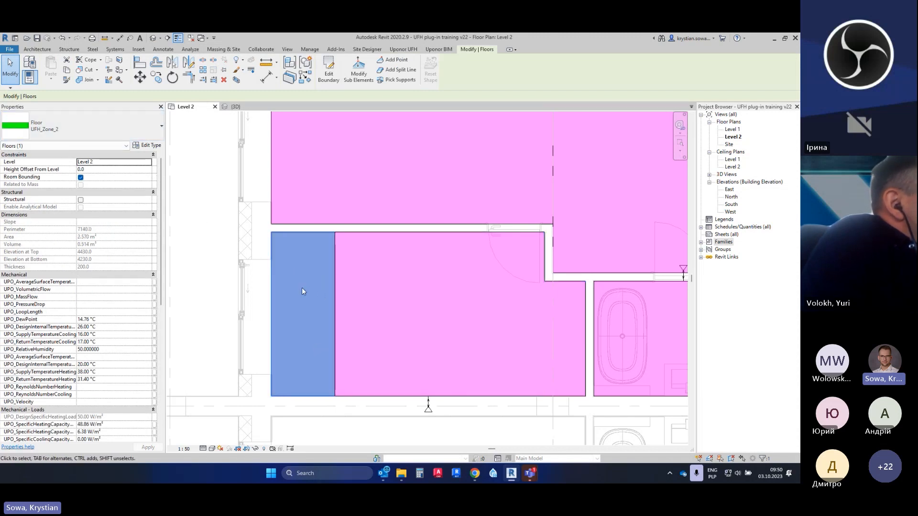
{"action": "left_click", "coordinate": [232, 296]}
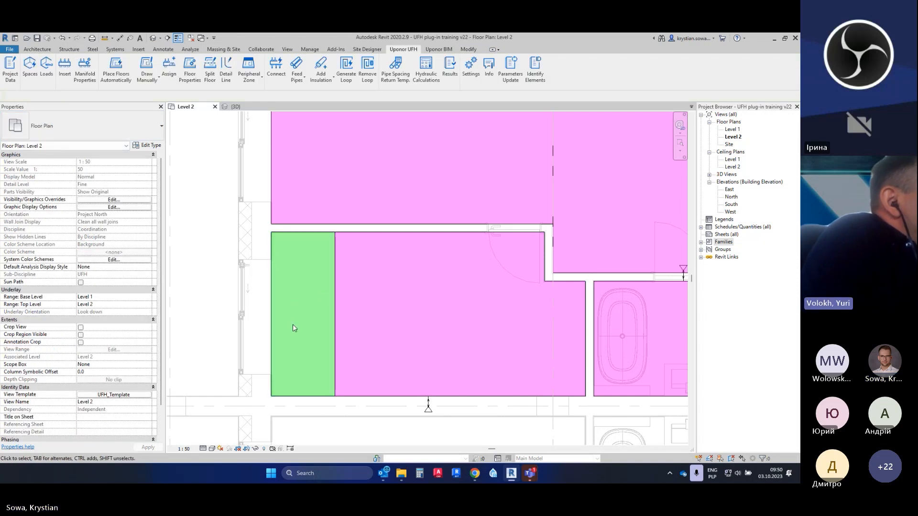
{"action": "left_click", "coordinate": [300, 386]}
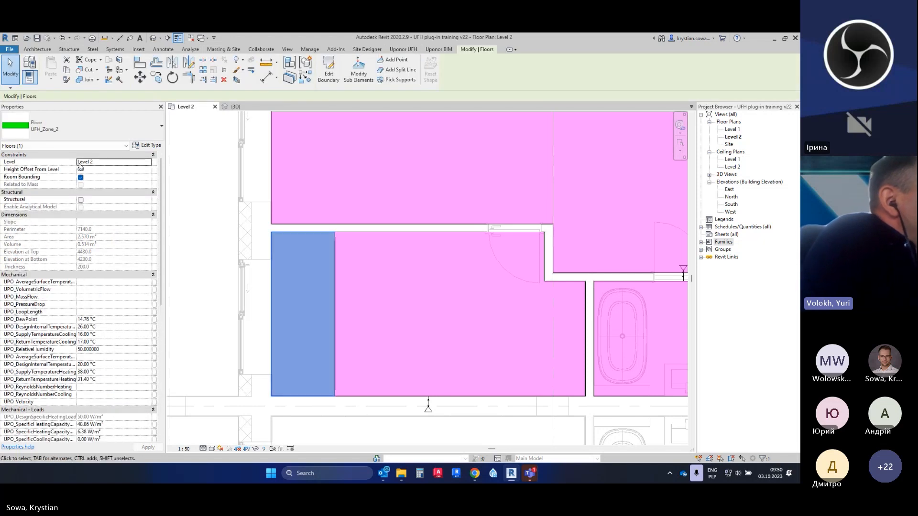
{"action": "left_click", "coordinate": [193, 291]}
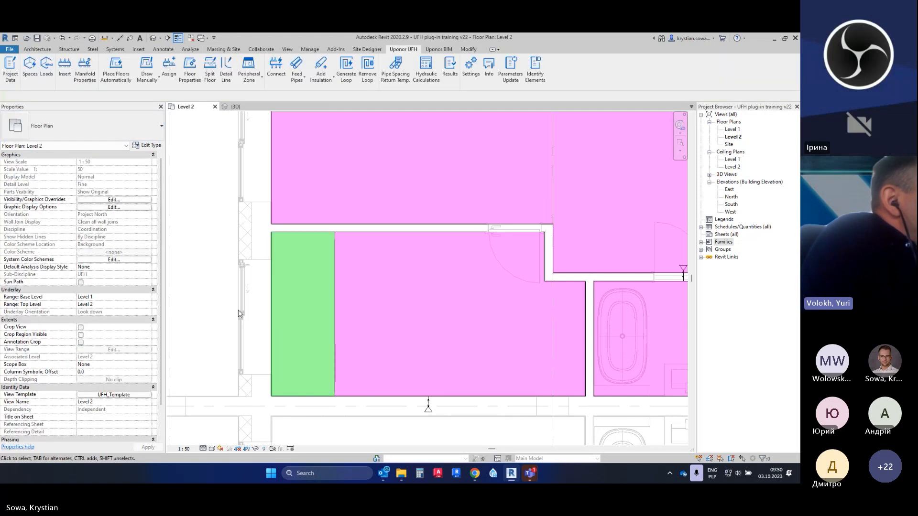
{"action": "left_click", "coordinate": [273, 325]}
{"action": "left_click", "coordinate": [434, 441]}
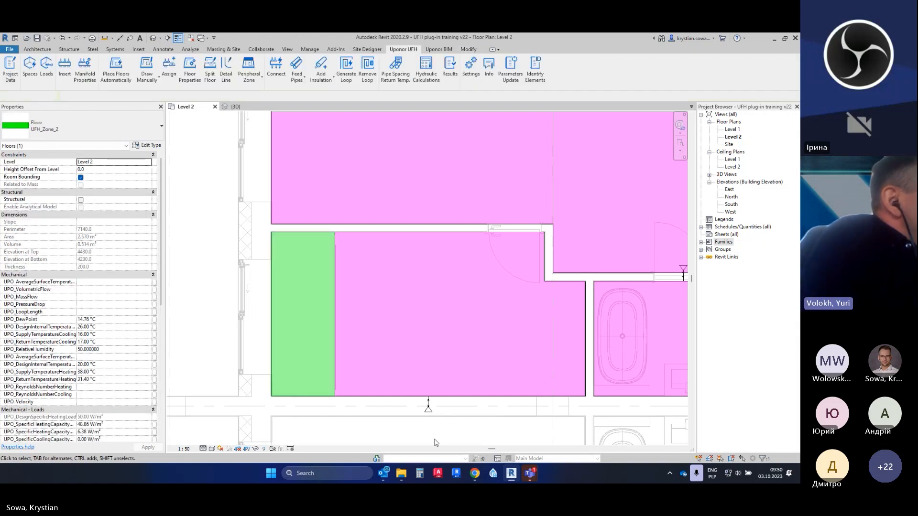
Try to reshape the bathroom floor's boundary around the bathtub with connected straight segments, and discard the sketch
{"action": "scroll", "coordinate": [554, 329], "scroll_direction": "down", "scroll_amount": 1}
{"action": "middle_click_drag", "start_coordinate": [555, 329], "coordinate": [338, 312]}
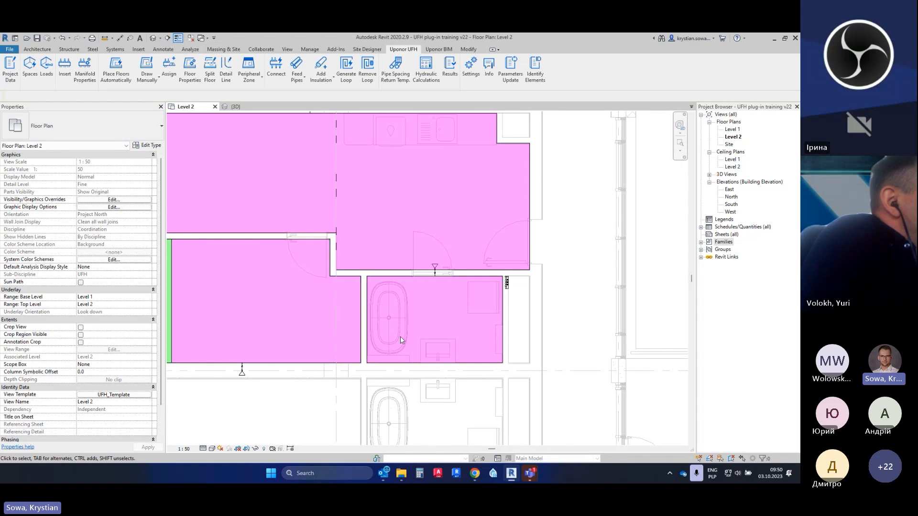
{"action": "scroll", "coordinate": [436, 306], "scroll_direction": "up", "scroll_amount": 2}
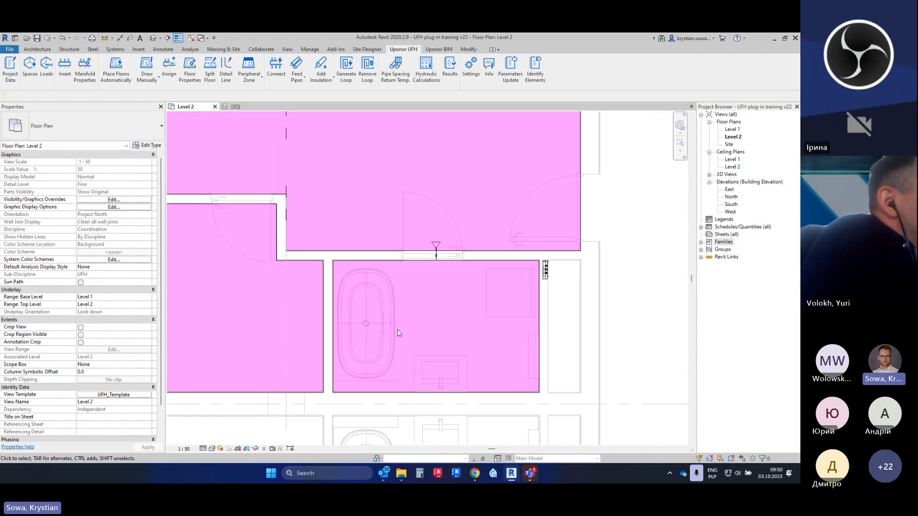
{"action": "scroll", "coordinate": [420, 325], "scroll_direction": "up", "scroll_amount": 1}
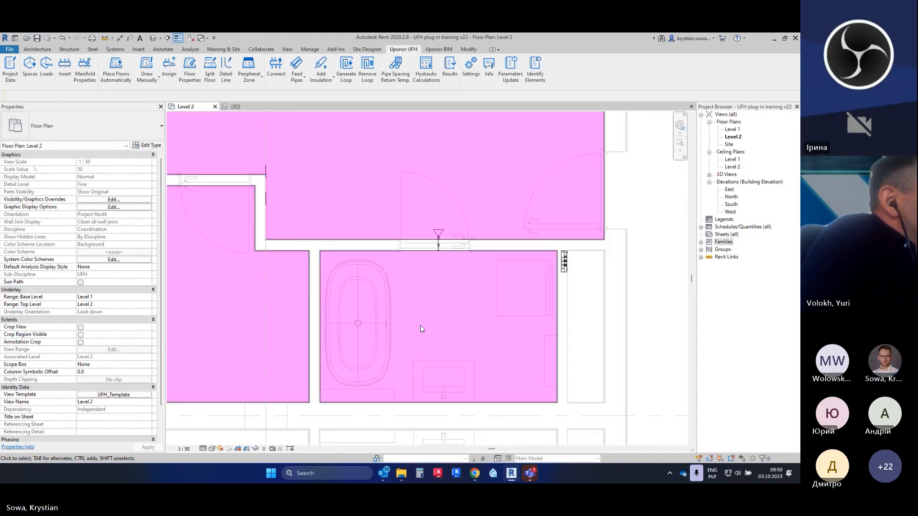
{"action": "scroll", "coordinate": [419, 394], "scroll_direction": "up", "scroll_amount": 1}
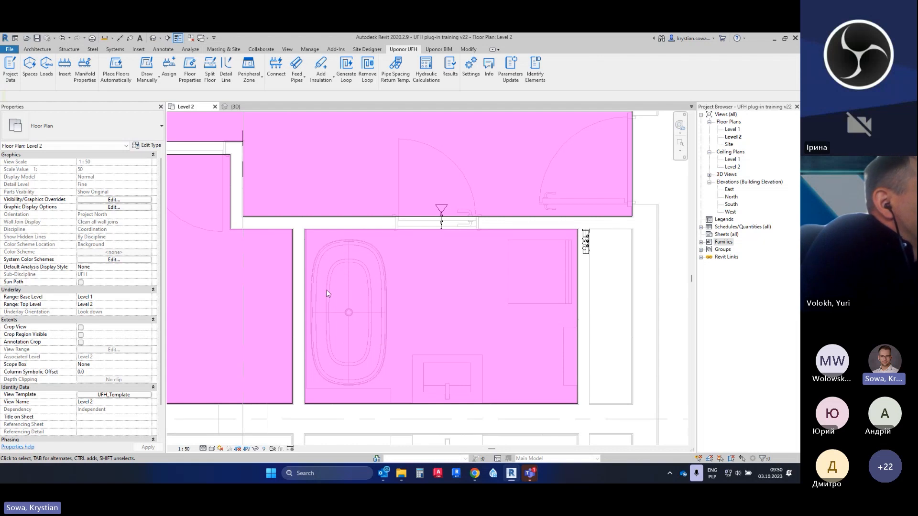
{"action": "left_click", "coordinate": [306, 324]}
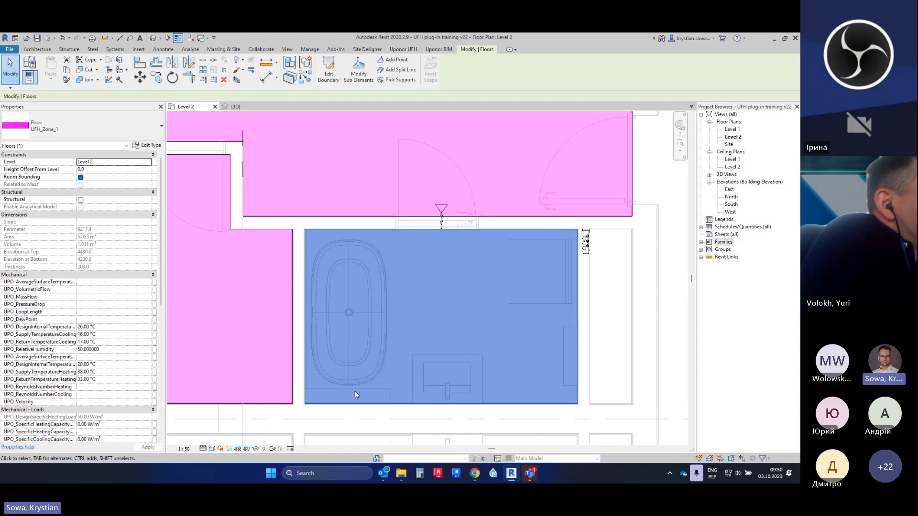
{"action": "left_click", "coordinate": [338, 73]}
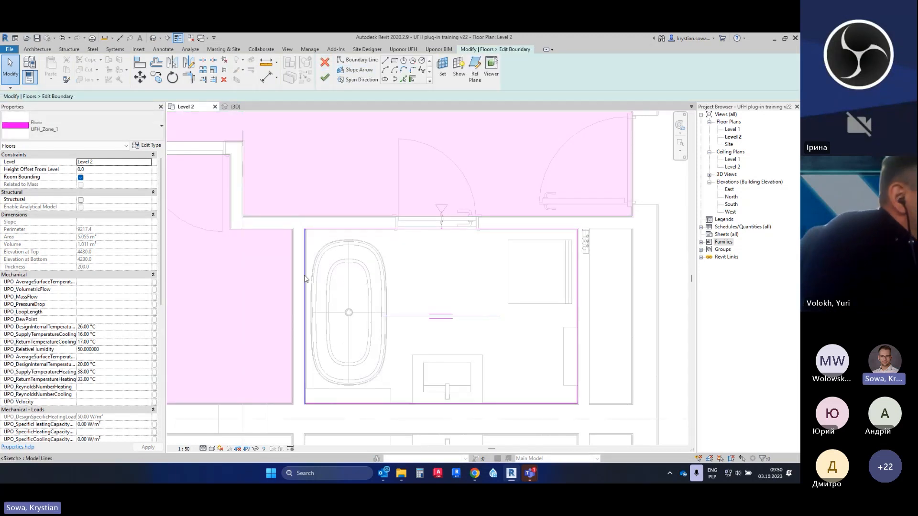
{"action": "left_click", "coordinate": [306, 306]}
{"action": "mouse_move", "coordinate": [306, 306]}
{"action": "left_mouse_down"}
{"action": "mouse_move", "coordinate": [389, 299]}
{"action": "mouse_move", "coordinate": [332, 286]}
{"action": "left_mouse_up"}
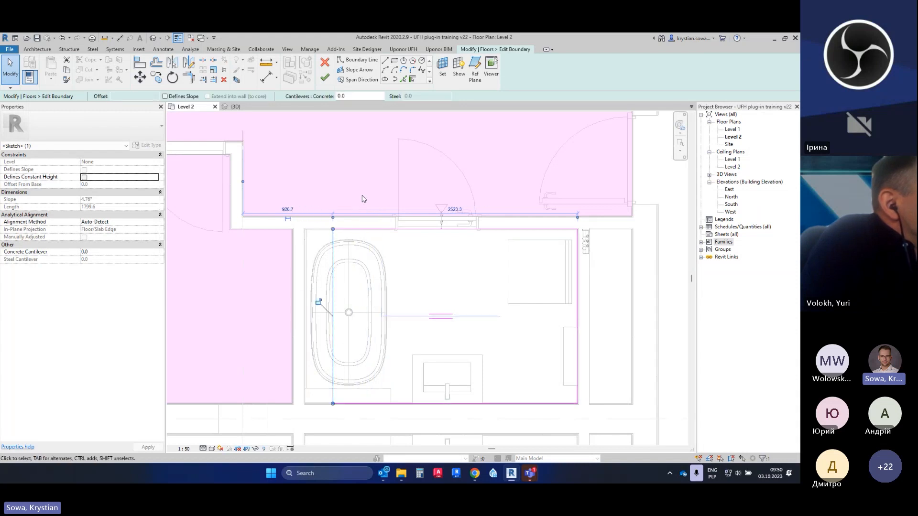
{"action": "left_click", "coordinate": [333, 258]}
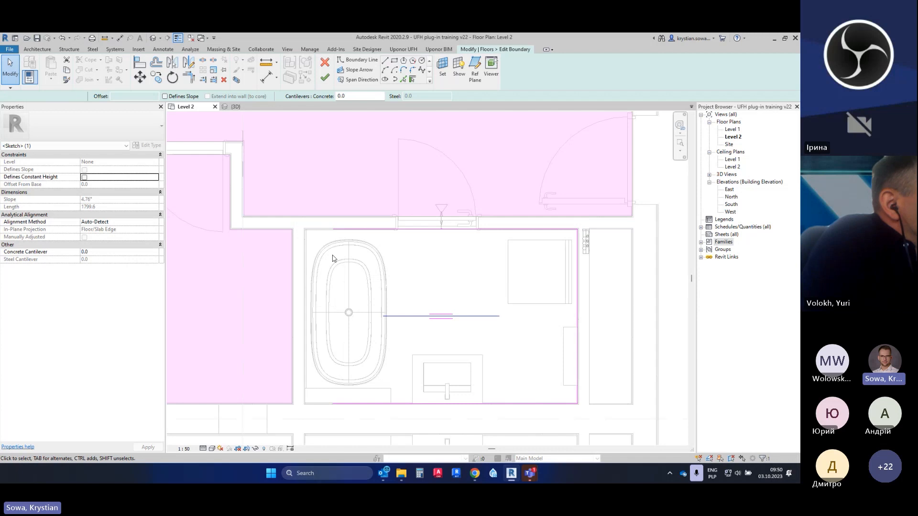
{"action": "left_click", "coordinate": [385, 61]}
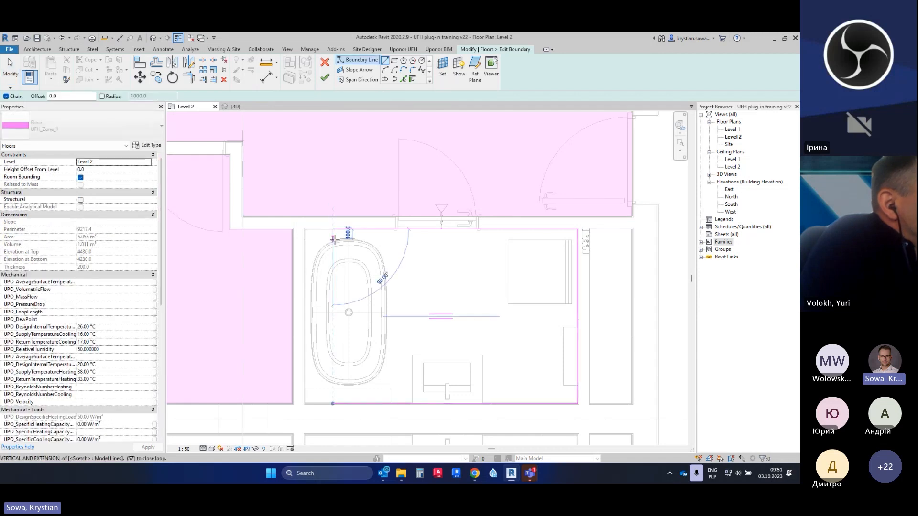
{"action": "left_click", "coordinate": [357, 239]}
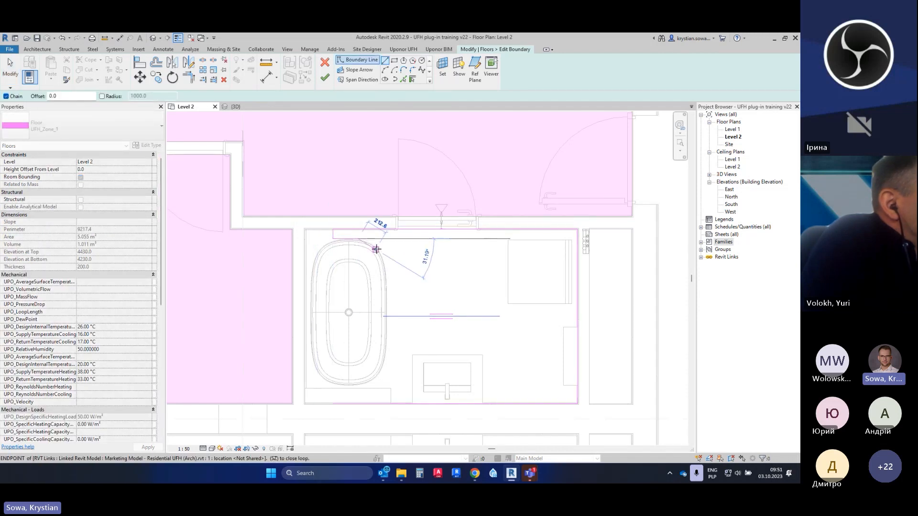
{"action": "left_click", "coordinate": [377, 251]}
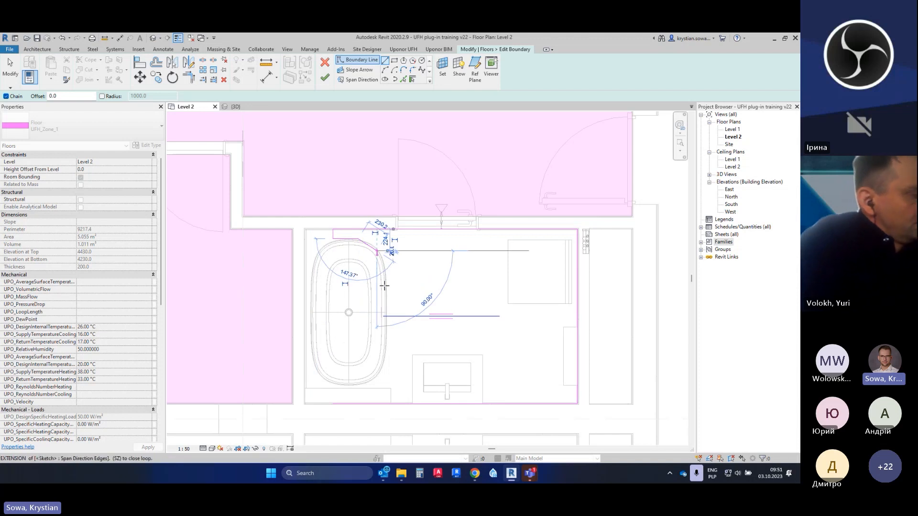
{"action": "key", "text": "Escape"}
{"action": "key", "text": "Escape"}
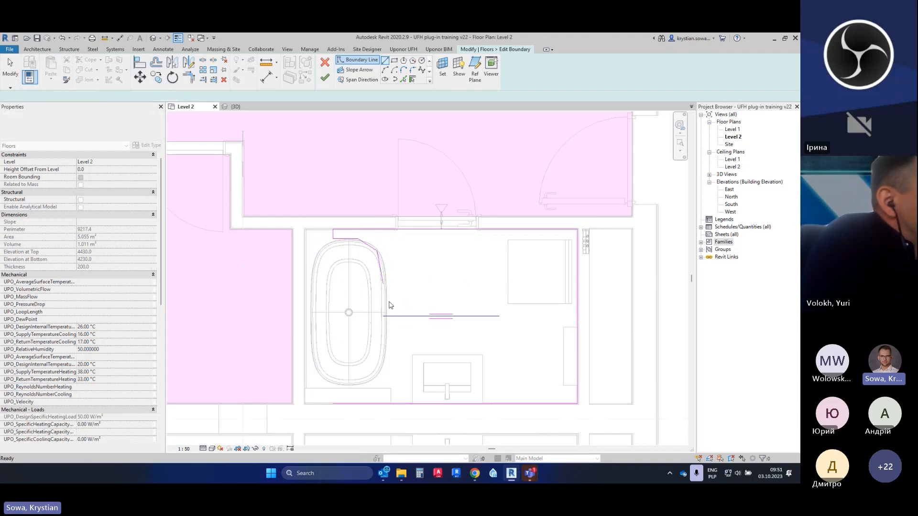
{"action": "left_click", "coordinate": [325, 62]}
Try moving the bathtub-side boundary edge of the bathroom floor past the tub, and discard the sketch
{"action": "left_click", "coordinate": [420, 260]}
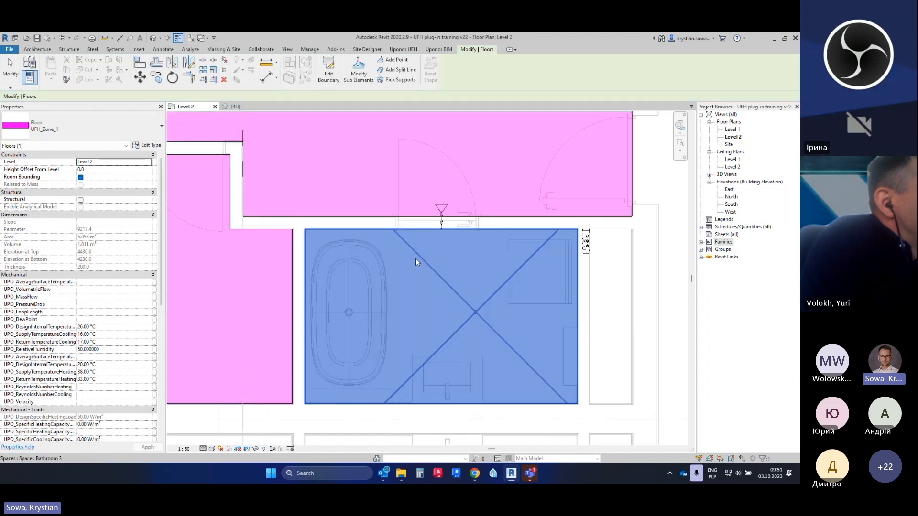
{"action": "left_click", "coordinate": [333, 72]}
{"action": "mouse_move", "coordinate": [305, 323]}
{"action": "left_mouse_down"}
{"action": "mouse_move", "coordinate": [378, 330]}
{"action": "mouse_move", "coordinate": [386, 361]}
{"action": "left_mouse_up"}
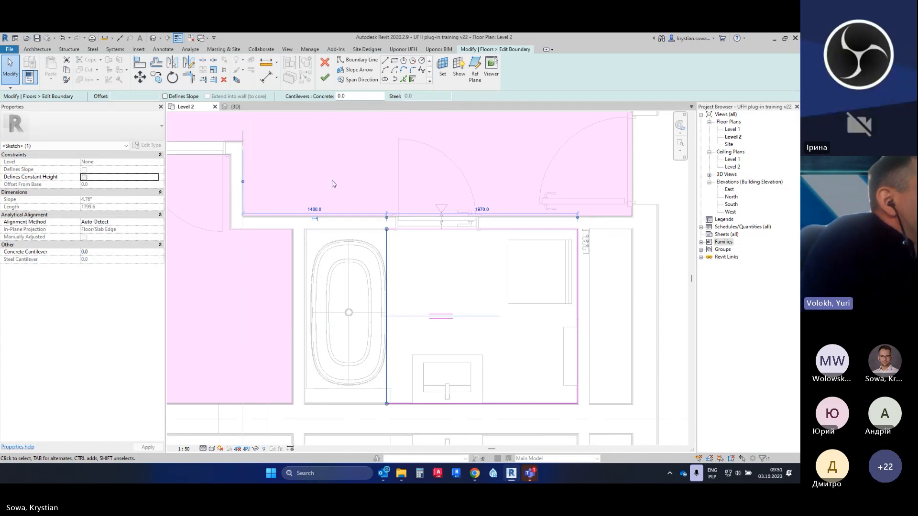
{"action": "left_click", "coordinate": [325, 62]}
Move the bathroom floor's boundary edge to the bathtub's inner side so the floor excludes the tub, and finish the sketch
{"action": "left_click", "coordinate": [418, 257]}
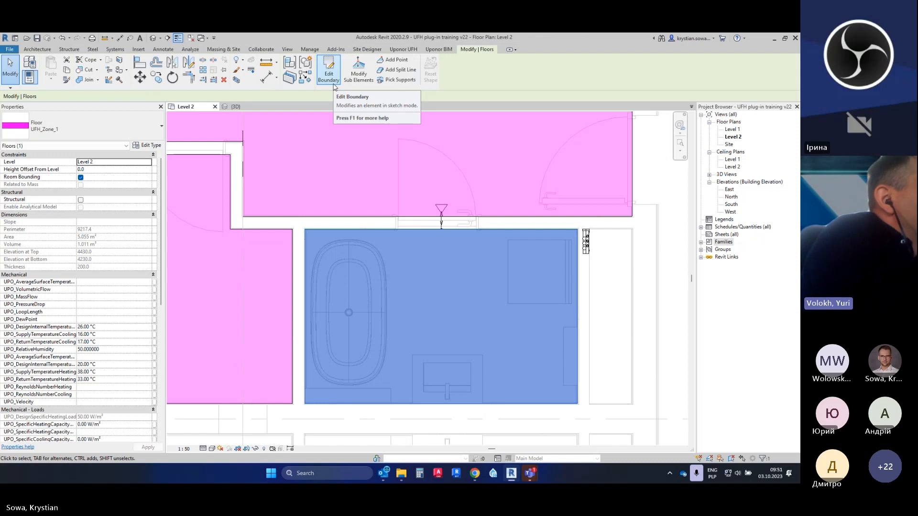
{"action": "left_click", "coordinate": [333, 84]}
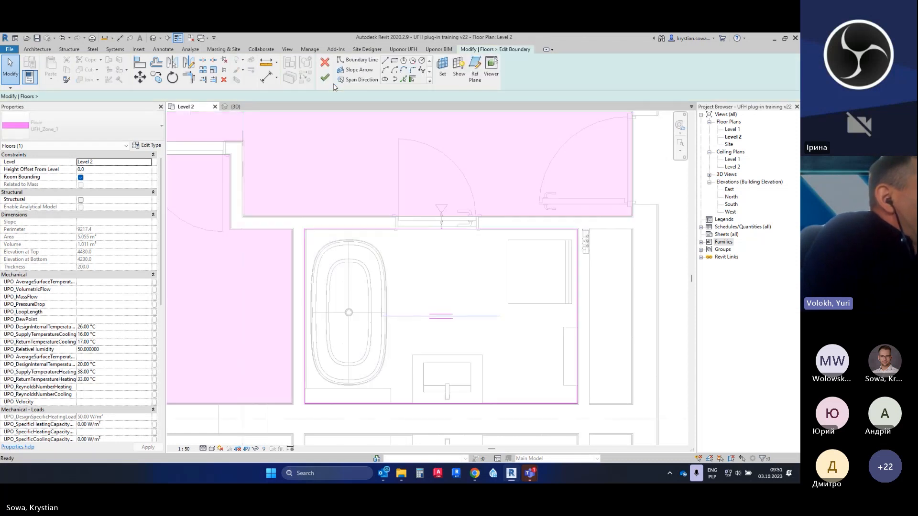
{"action": "left_click_drag", "start_coordinate": [312, 305], "coordinate": [386, 301]}
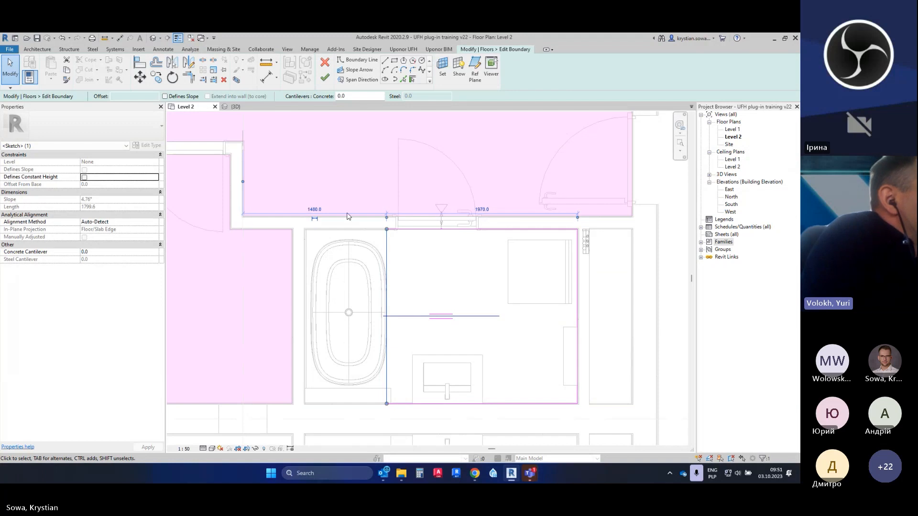
{"action": "left_click", "coordinate": [327, 80]}
{"action": "key", "text": "Escape"}
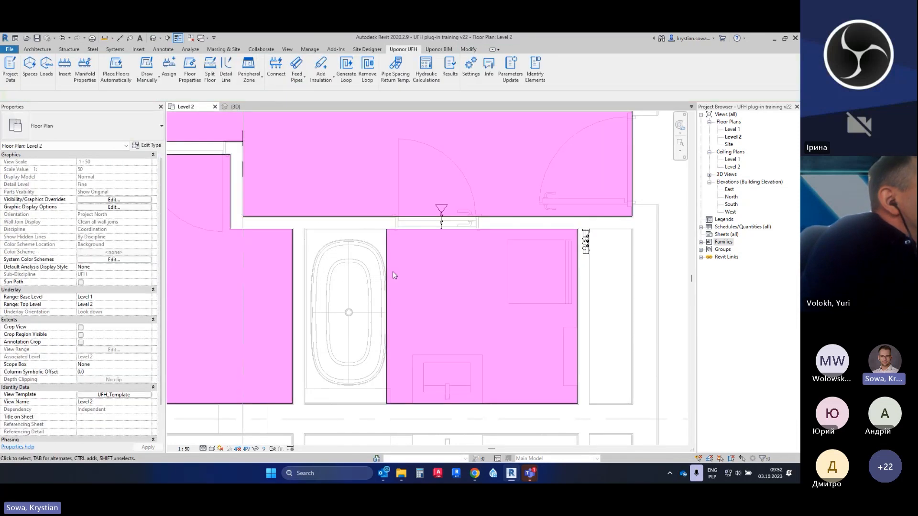
Open the Floor Properties of the Bathroom 3 floor and set its heating internal temperature to 24 °C
{"action": "left_click", "coordinate": [393, 272]}
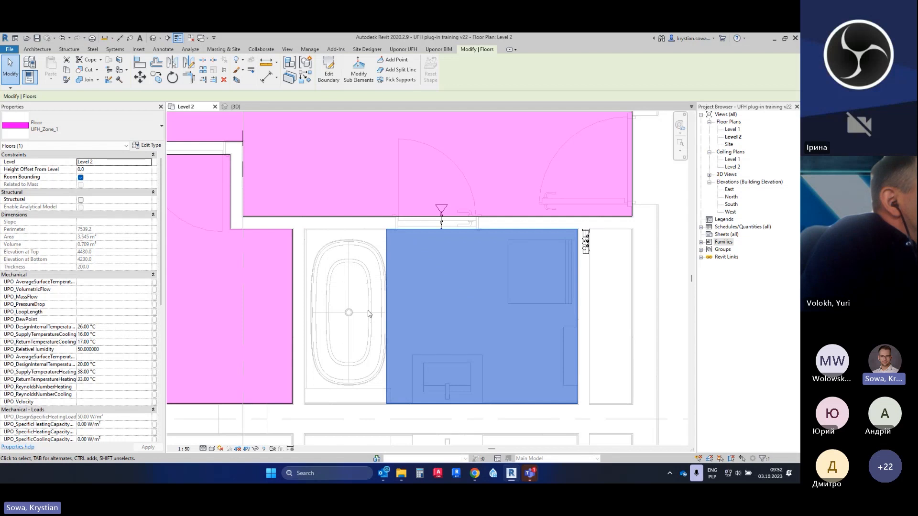
{"action": "left_click", "coordinate": [404, 49]}
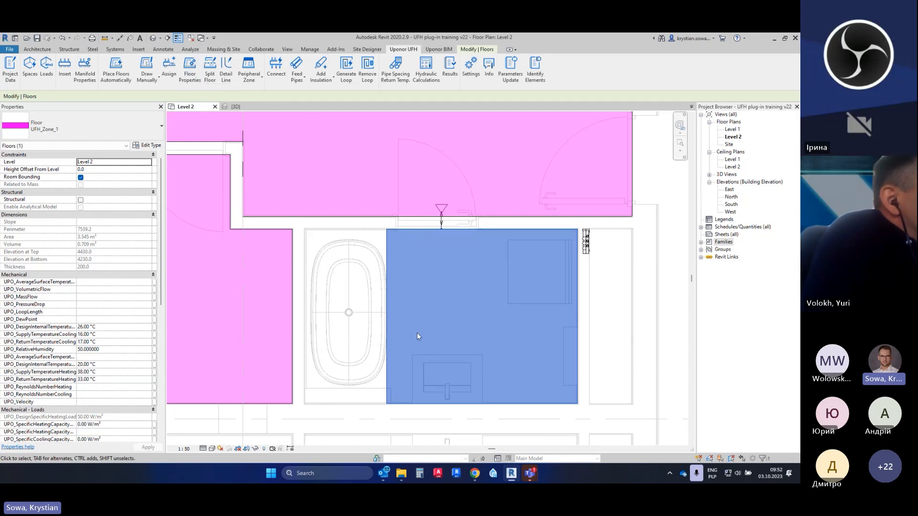
{"action": "left_click", "coordinate": [198, 80]}
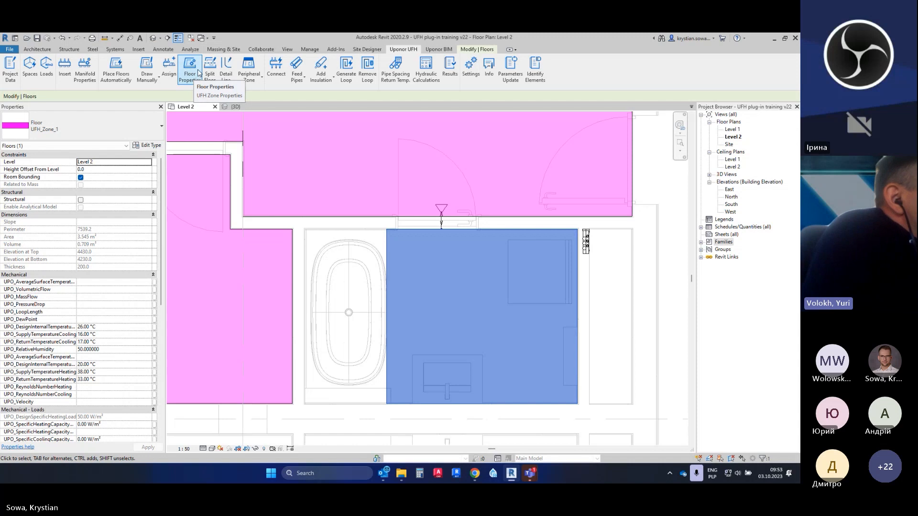
{"action": "left_click", "coordinate": [200, 73]}
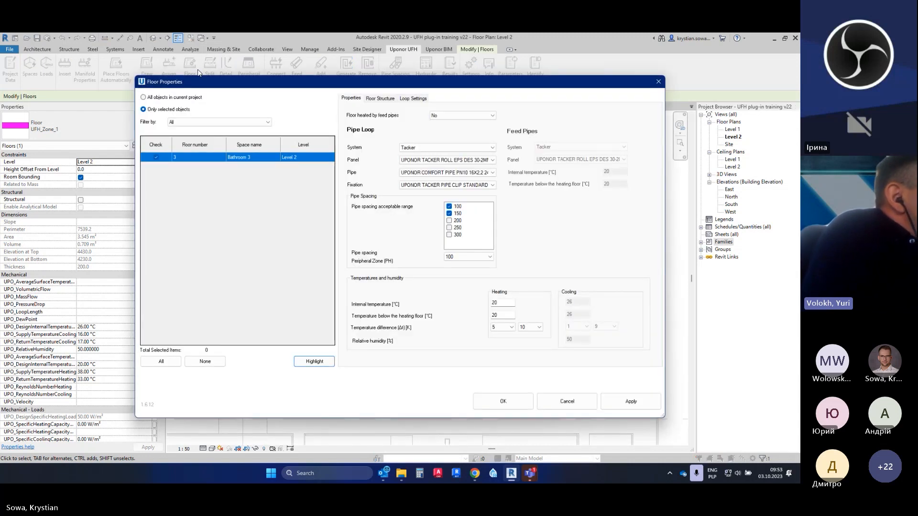
{"action": "mouse_move", "coordinate": [209, 83]}
{"action": "left_mouse_down"}
{"action": "mouse_move", "coordinate": [207, 110]}
{"action": "mouse_move", "coordinate": [208, 92]}
{"action": "left_mouse_up"}
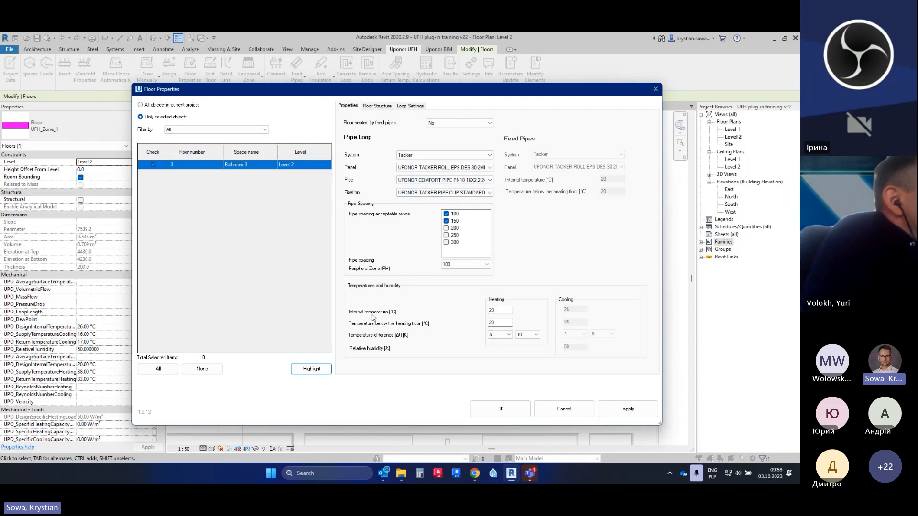
{"action": "left_click", "coordinate": [506, 311]}
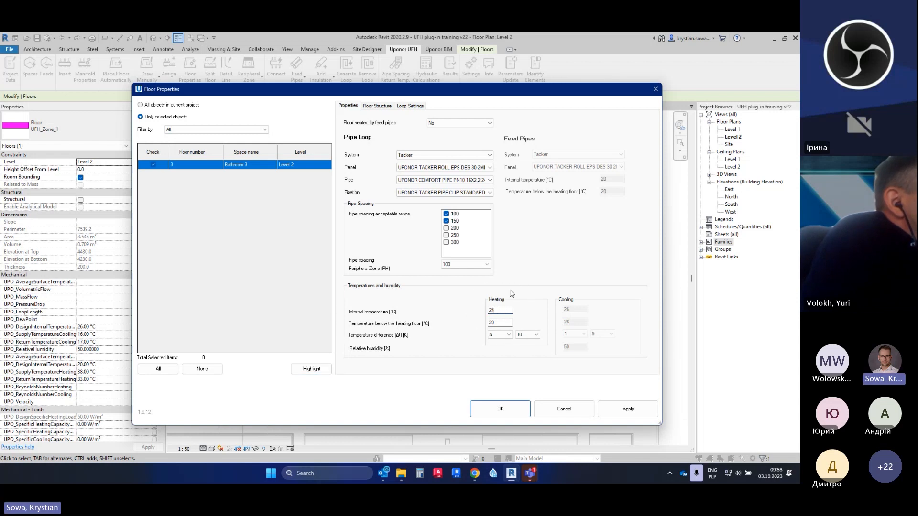
Set the Bathroom 3 floor covering resistance to Thin ceramic tiles 0.011 and recheck the temperature and floor structure settings
{"action": "left_click", "coordinate": [377, 106]}
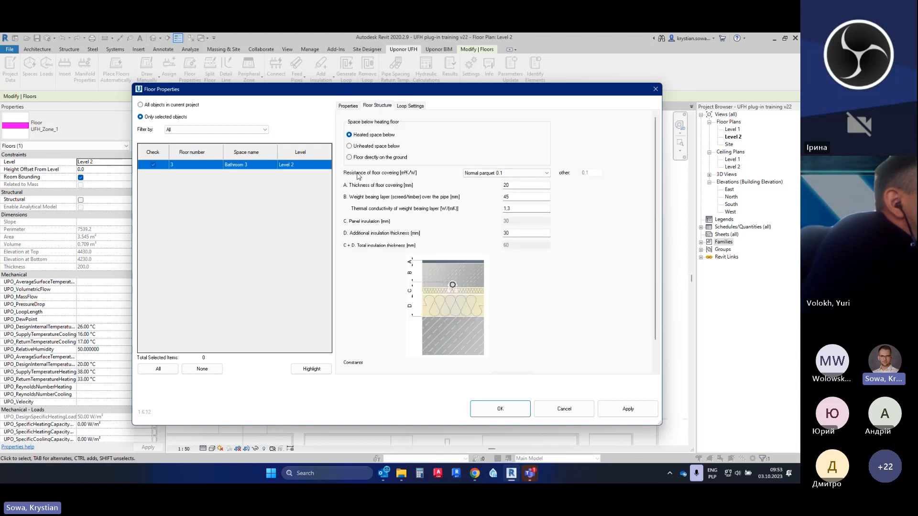
{"action": "left_click", "coordinate": [501, 174]}
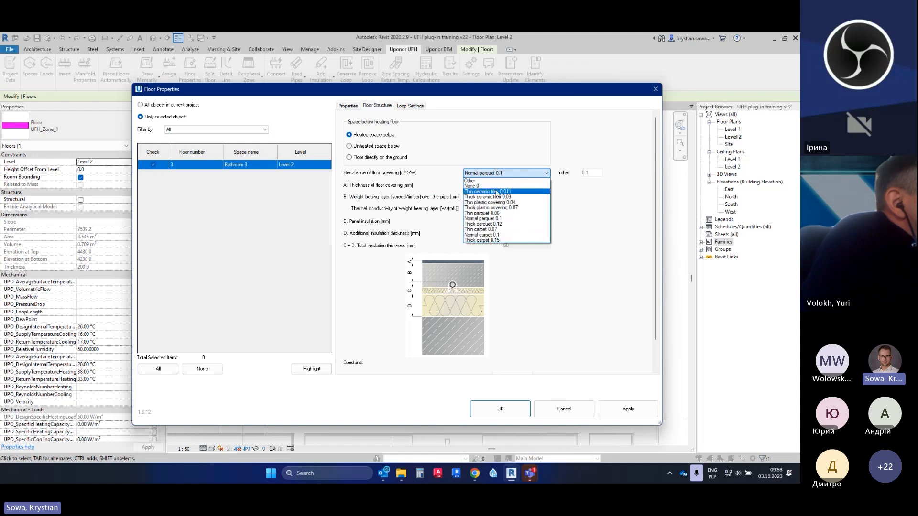
{"action": "left_click", "coordinate": [495, 191]}
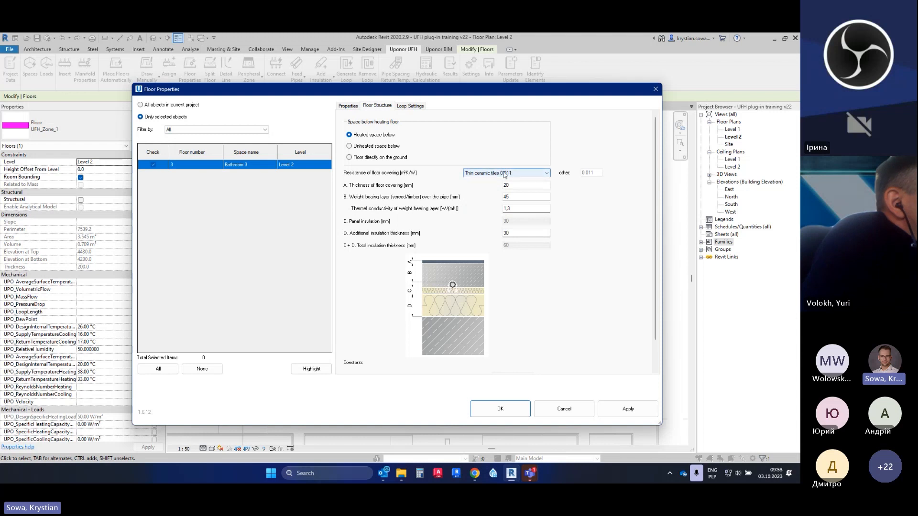
{"action": "left_click", "coordinate": [355, 107]}
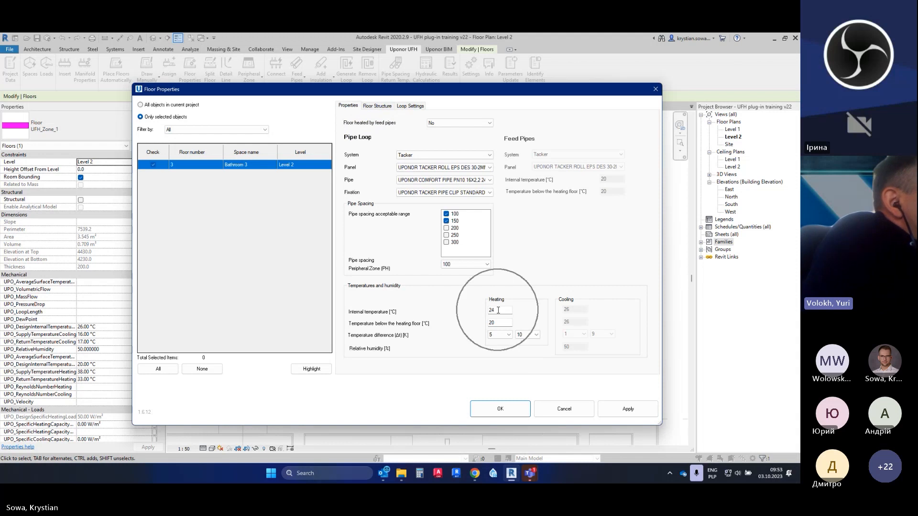
{"action": "left_click", "coordinate": [380, 107]}
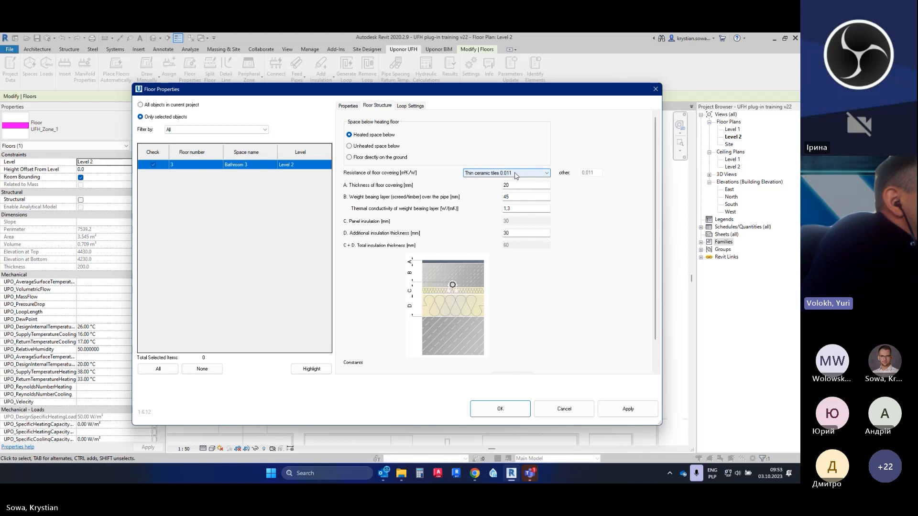
Try to apply the Bathroom 3 floor property changes, dismiss the error, and recheck the temperature and floor structure settings
{"action": "left_click", "coordinate": [510, 414]}
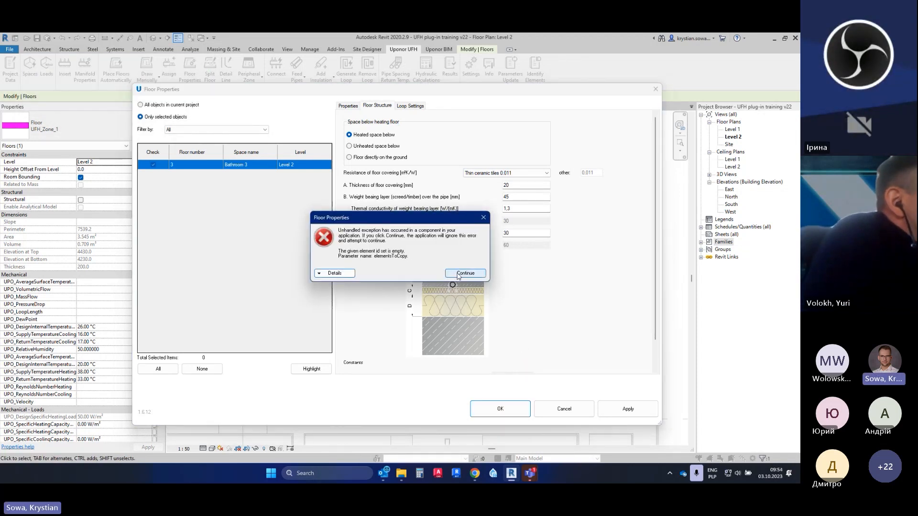
{"action": "left_click", "coordinate": [458, 274]}
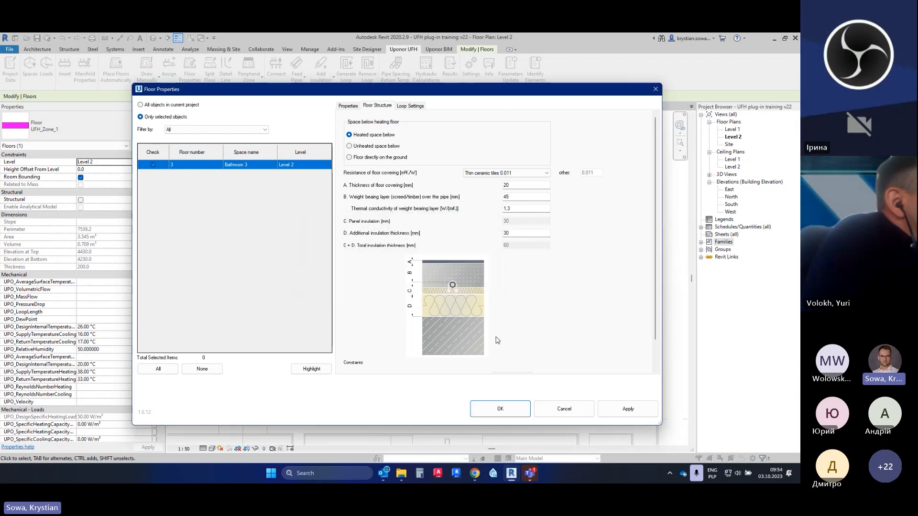
{"action": "left_click", "coordinate": [352, 107]}
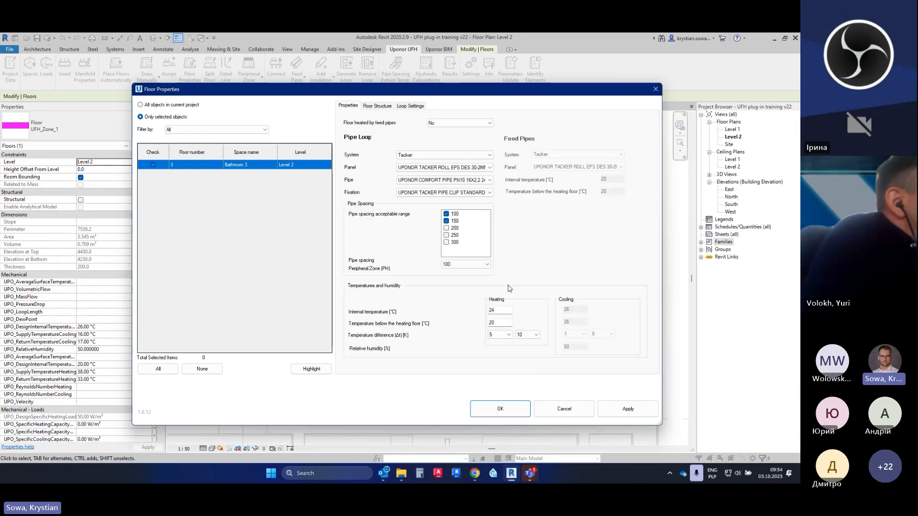
{"action": "left_click", "coordinate": [378, 106]}
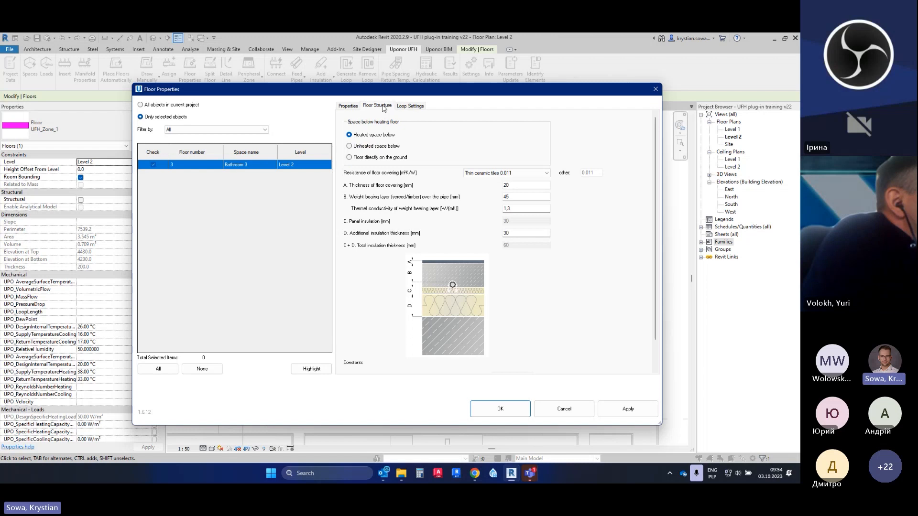
{"action": "left_click", "coordinate": [349, 105]}
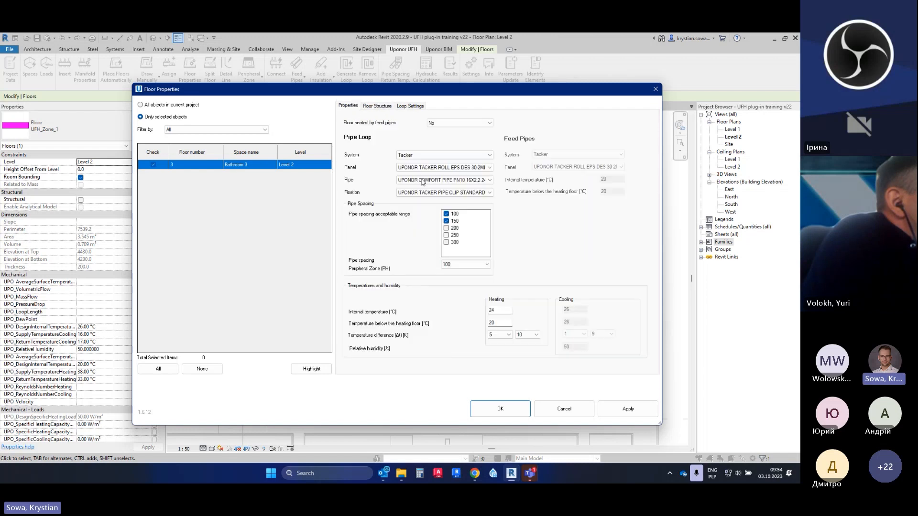
Retry applying the Bathroom 3 floor properties, examine the exception details through the call stack, and close the error
{"action": "left_click", "coordinate": [516, 413]}
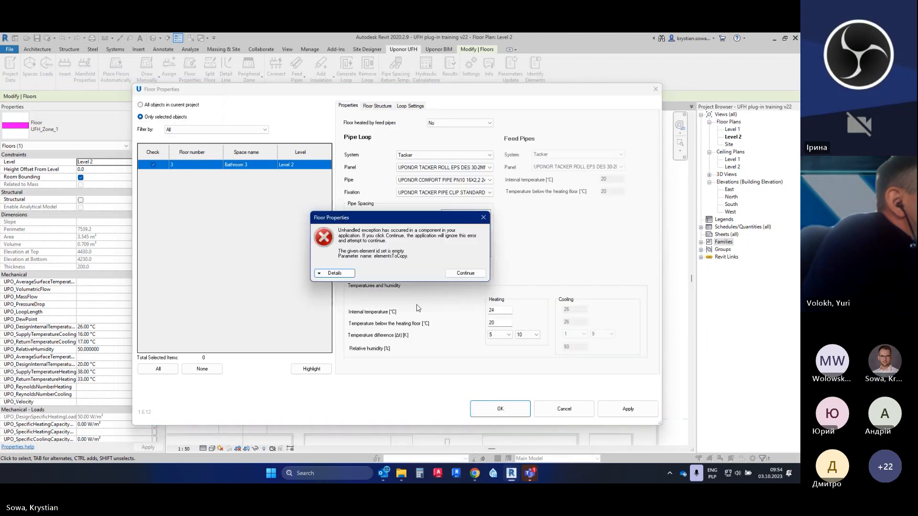
{"action": "left_click", "coordinate": [335, 273]}
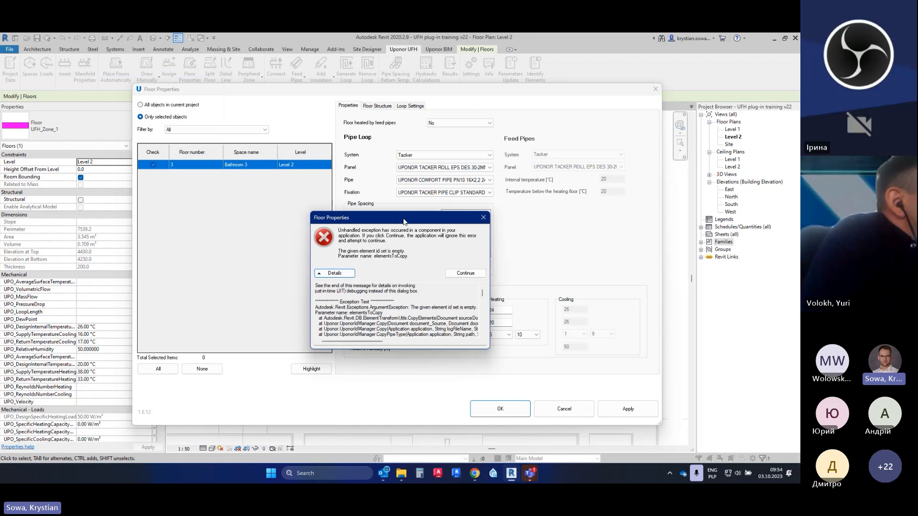
{"action": "left_click_drag", "start_coordinate": [404, 221], "coordinate": [386, 196]}
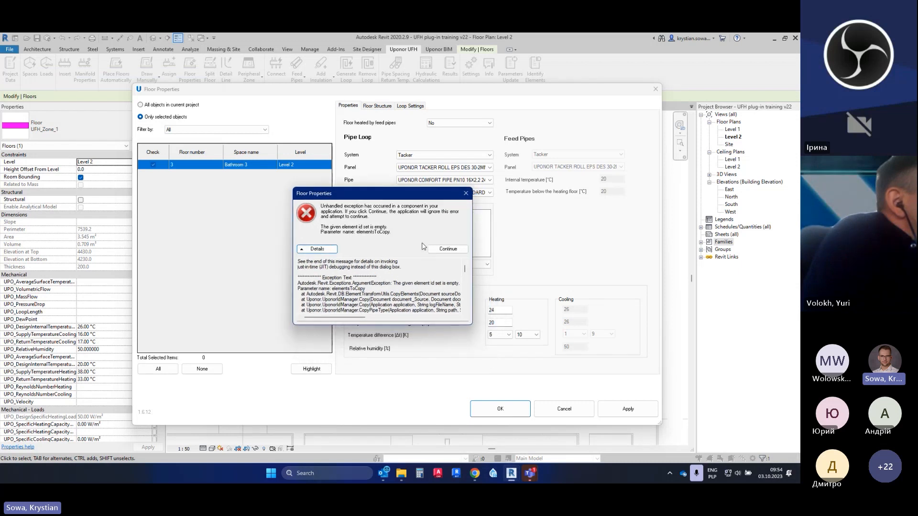
{"action": "scroll", "coordinate": [397, 273], "scroll_direction": "down", "scroll_amount": 10}
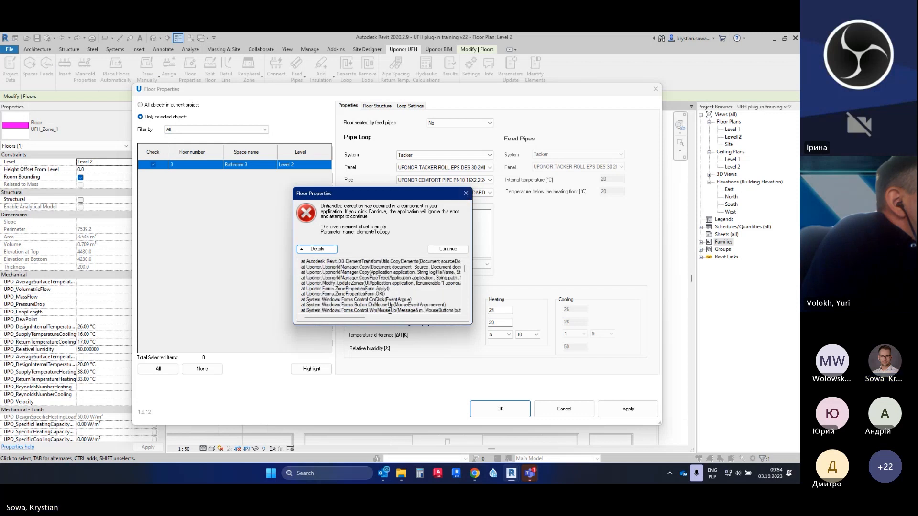
{"action": "left_click", "coordinate": [466, 193]}
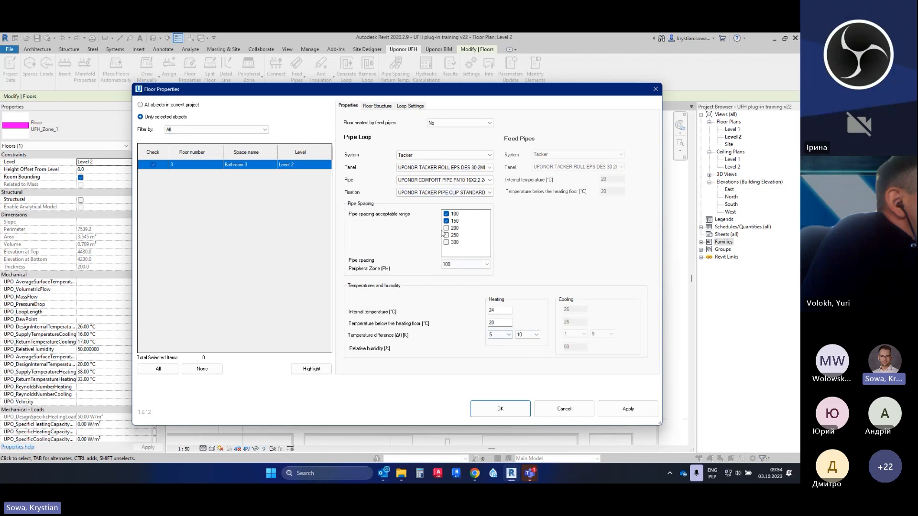
Recheck the Bathroom 3 floor structure, loop and pipe settings, and close Floor Properties without saving the changes
{"action": "left_click", "coordinate": [377, 106]}
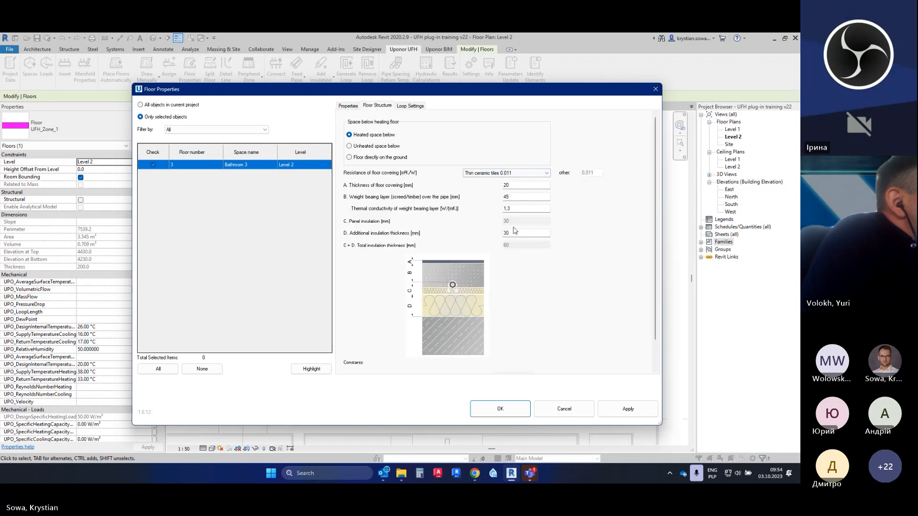
{"action": "left_click", "coordinate": [403, 106]}
{"action": "left_click", "coordinate": [348, 106]}
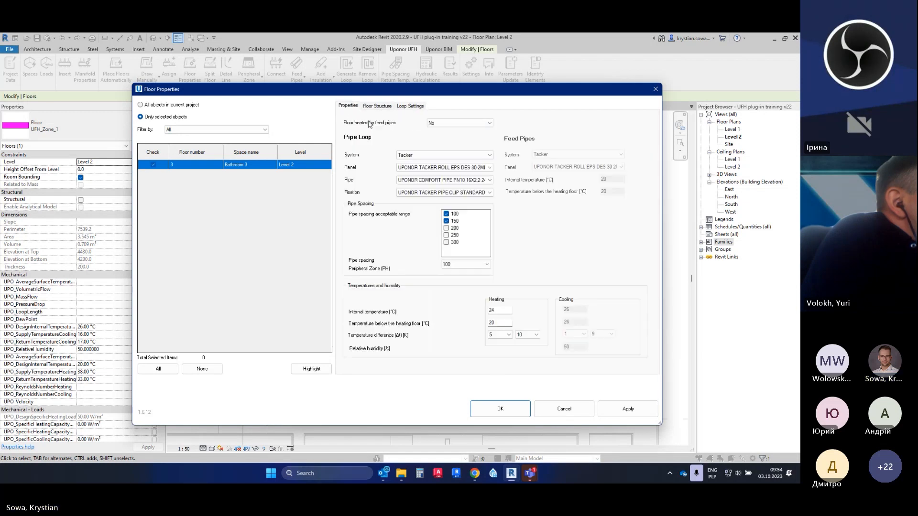
{"action": "left_click", "coordinate": [655, 90]}
{"action": "left_click", "coordinate": [596, 362]}
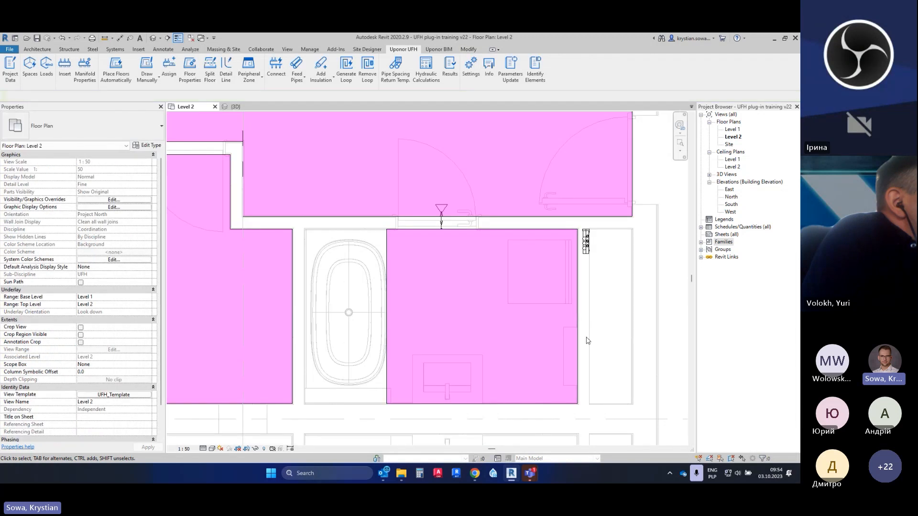
Inspect the bathroom floor's element parameters for temperatures, heating loads, floor covering and pipe spacing, and deselect the floor
{"action": "left_click", "coordinate": [578, 338]}
{"action": "scroll", "coordinate": [113, 383], "scroll_direction": "down", "scroll_amount": 10}
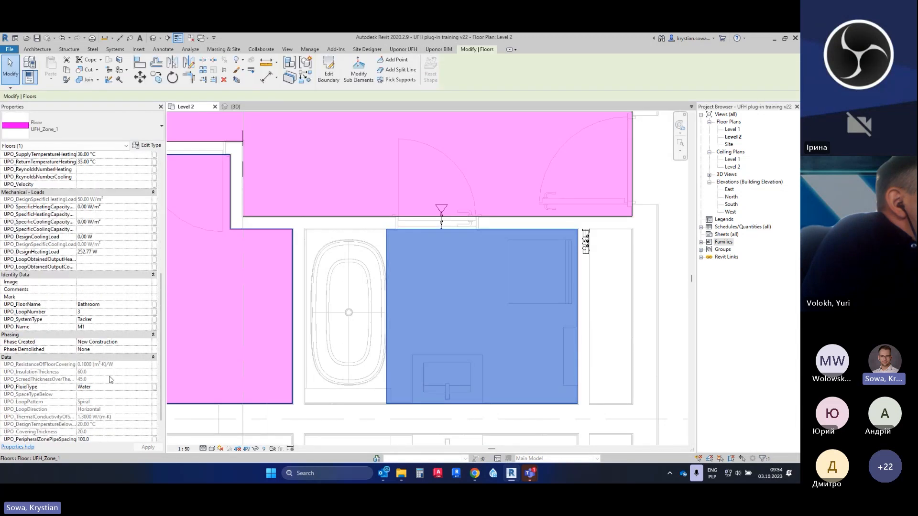
{"action": "scroll", "coordinate": [113, 382], "scroll_direction": "down", "scroll_amount": 2}
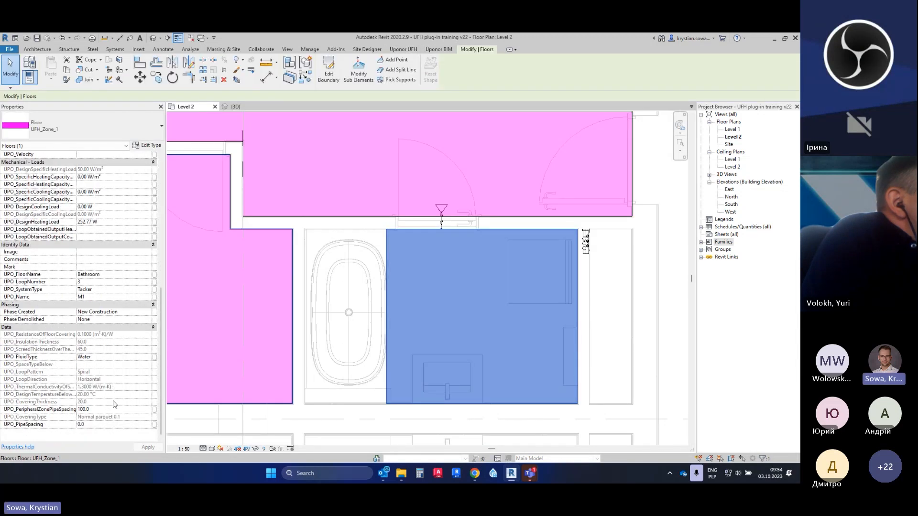
{"action": "scroll", "coordinate": [114, 399], "scroll_direction": "up", "scroll_amount": 15}
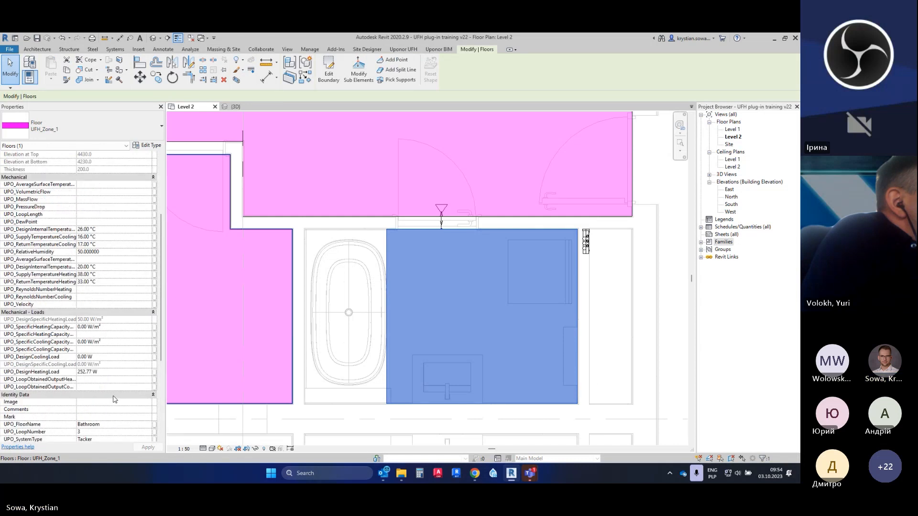
{"action": "scroll", "coordinate": [127, 394], "scroll_direction": "down", "scroll_amount": 6}
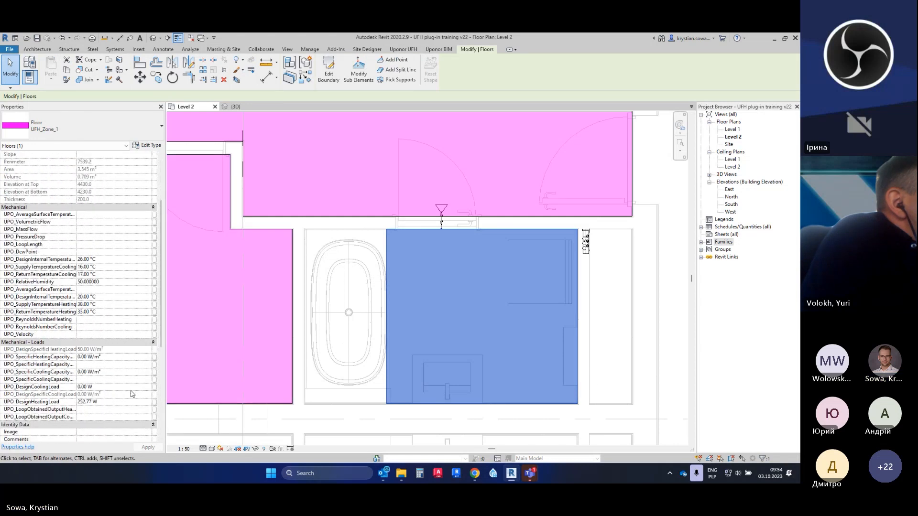
{"action": "left_click", "coordinate": [359, 435]}
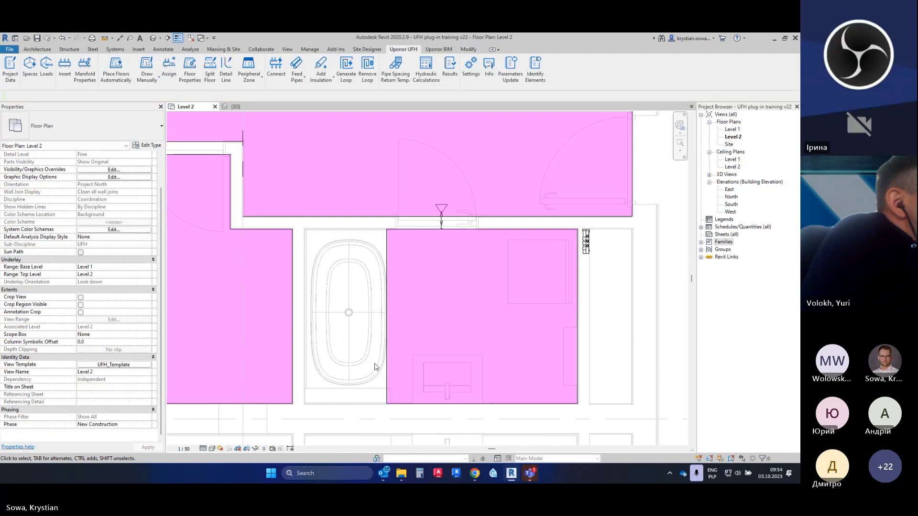
Reopen Floor Properties for the bathroom floor, try applying a heating internal temperature of 24 °C, and dismiss the error
{"action": "left_click", "coordinate": [386, 367]}
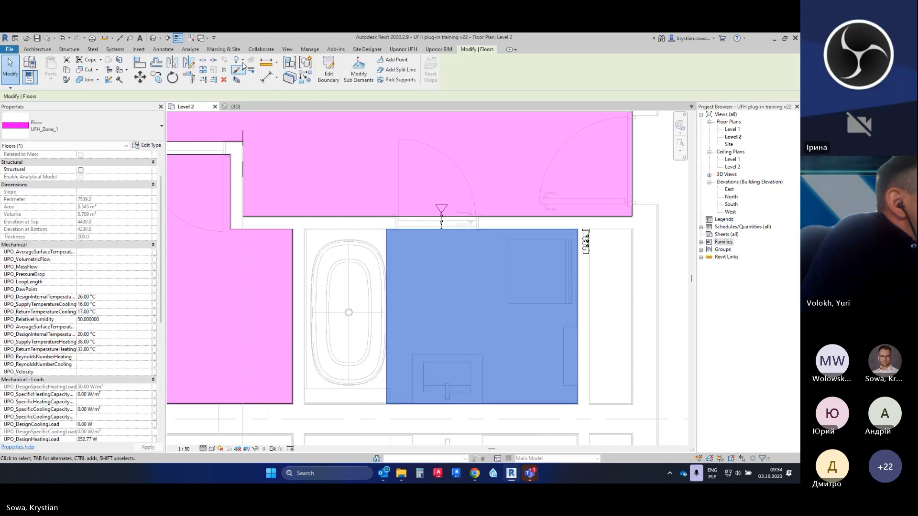
{"action": "left_click", "coordinate": [403, 50]}
{"action": "left_click", "coordinate": [190, 68]}
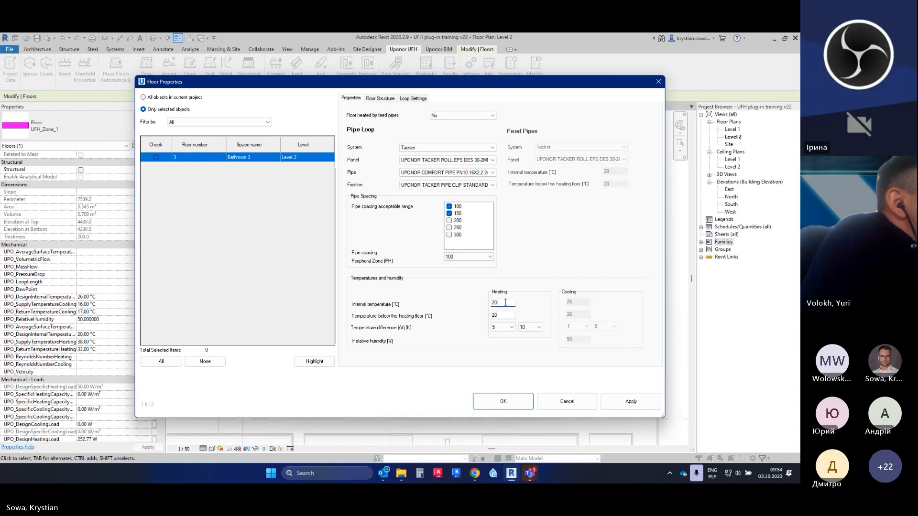
{"action": "type", "text": "4"}
{"action": "left_click", "coordinate": [503, 401]}
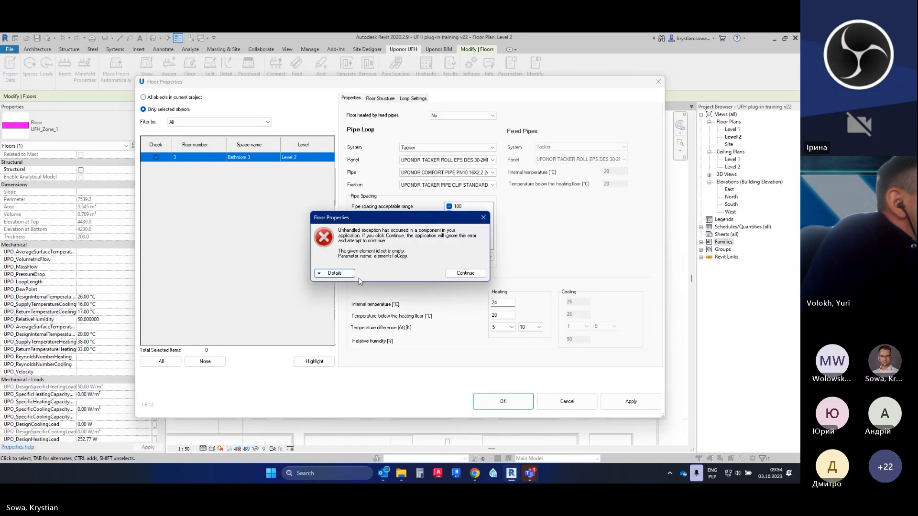
{"action": "left_click", "coordinate": [463, 274]}
Set the Bathroom 3 floor's heating internal temperature back to 20 °C
{"action": "left_click", "coordinate": [501, 303]}
{"action": "key", "text": "BackSpace"}
{"action": "type", "text": "0"}
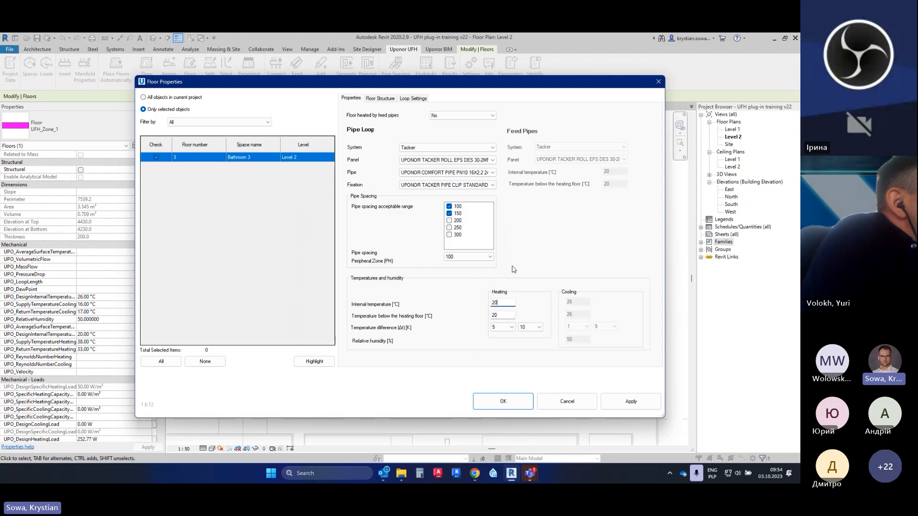
Try to set the Bathroom 3 floor covering resistance to Thin ceramic tiles 0.011 in the floor structure
{"action": "left_click", "coordinate": [392, 100]}
{"action": "left_click", "coordinate": [418, 100]}
{"action": "left_click", "coordinate": [389, 99]}
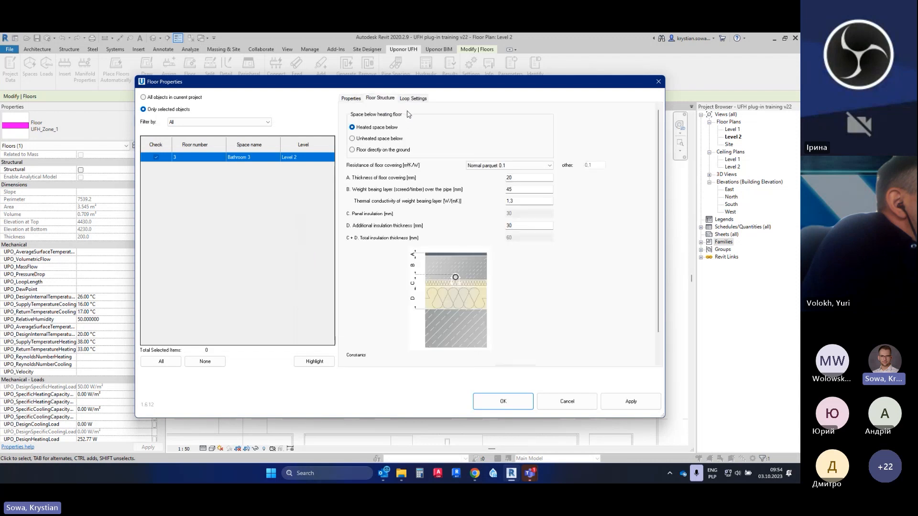
{"action": "left_click", "coordinate": [485, 166]}
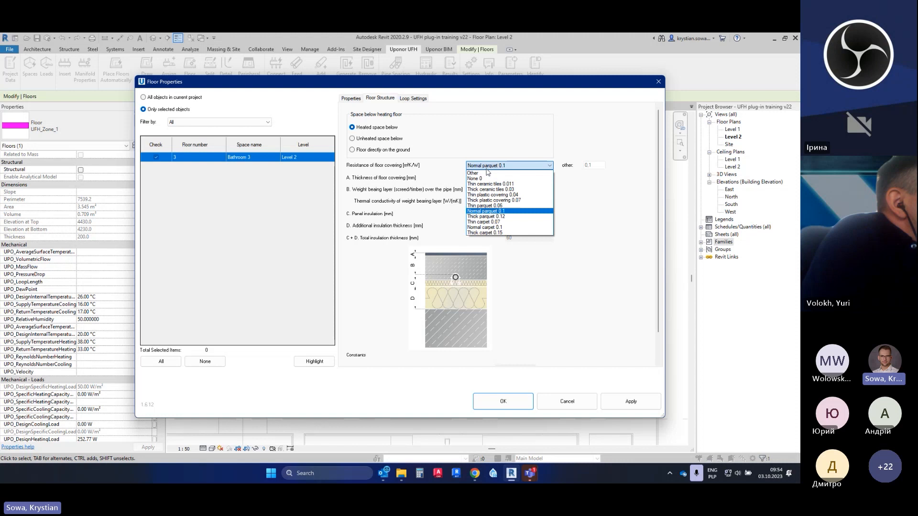
{"action": "left_click", "coordinate": [500, 184]}
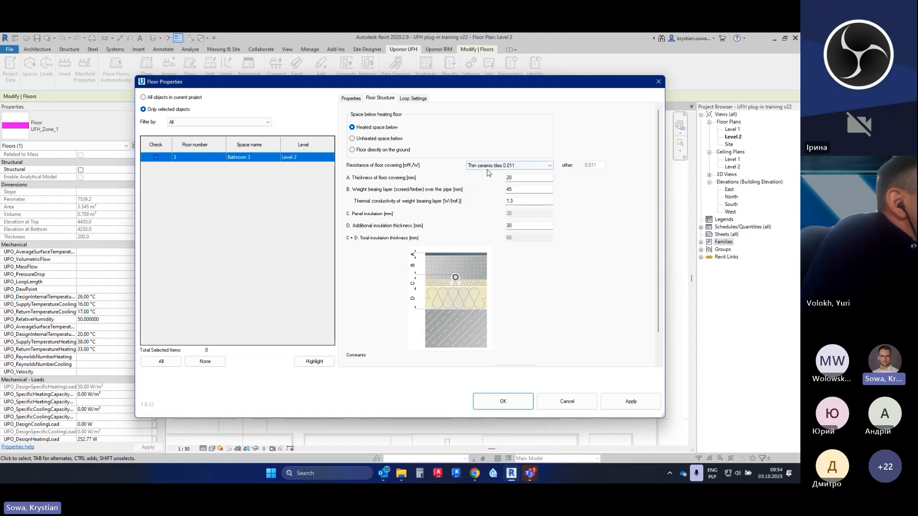
{"action": "left_click", "coordinate": [513, 404]}
{"action": "left_click", "coordinate": [337, 276]}
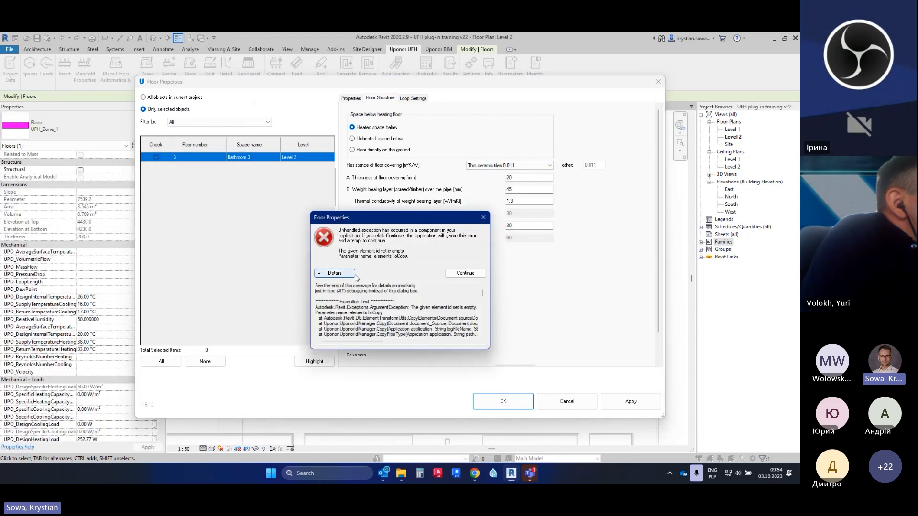
Dismiss the error, close the Bathroom 3 floor properties without saving, and deselect the floor
{"action": "left_click", "coordinate": [460, 276]}
{"action": "left_click", "coordinate": [490, 166]}
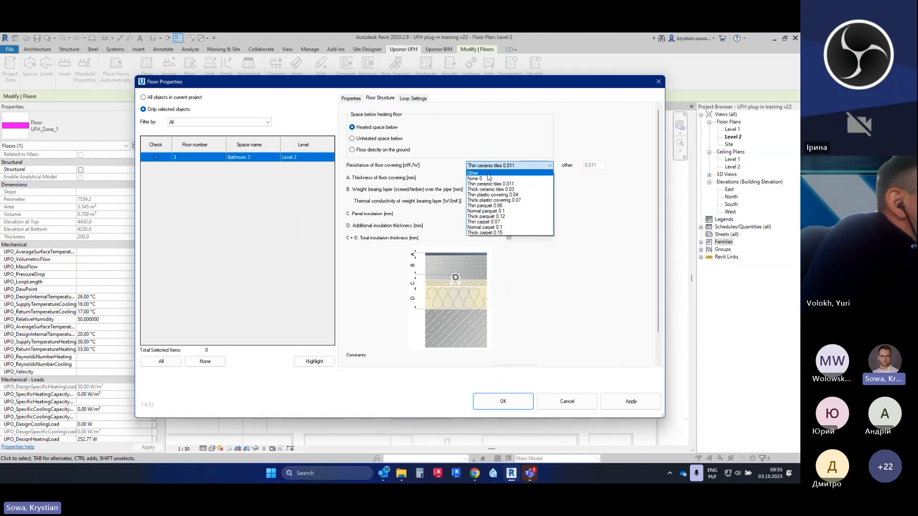
{"action": "left_click", "coordinate": [552, 260]}
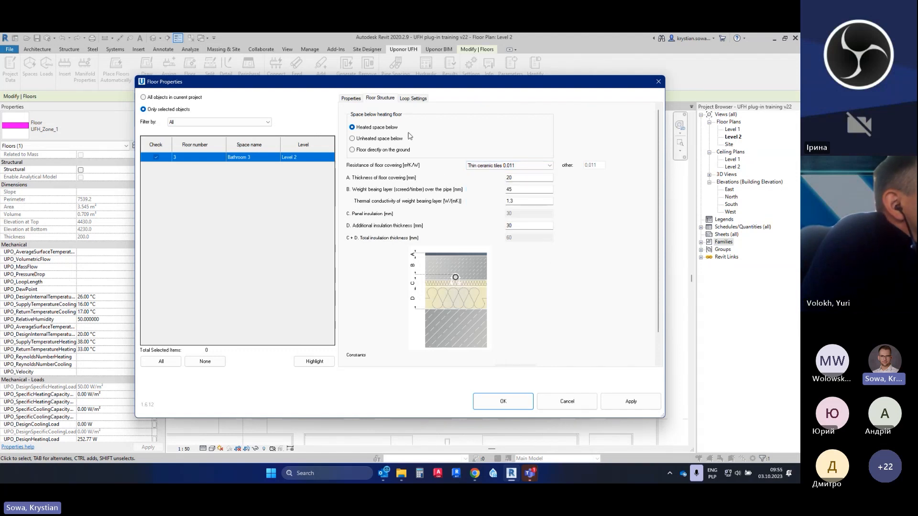
{"action": "left_click", "coordinate": [356, 99]}
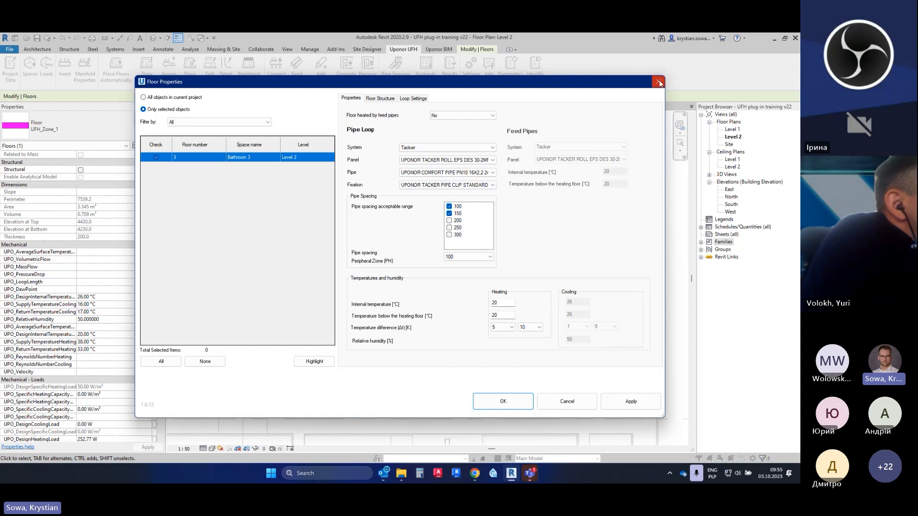
{"action": "left_click", "coordinate": [659, 82]}
{"action": "left_click", "coordinate": [612, 306]}
Examine the mechanical, load and floor covering parameters of the bathroom floor zone on the Level 2 plan
{"action": "scroll", "coordinate": [487, 384], "scroll_direction": "down", "scroll_amount": 4}
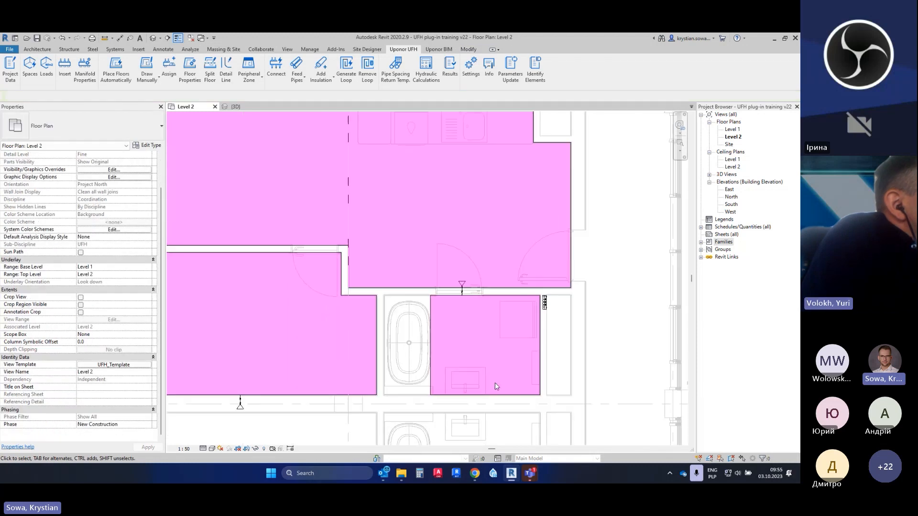
{"action": "scroll", "coordinate": [498, 375], "scroll_direction": "down", "scroll_amount": 2}
{"action": "left_click", "coordinate": [498, 375]}
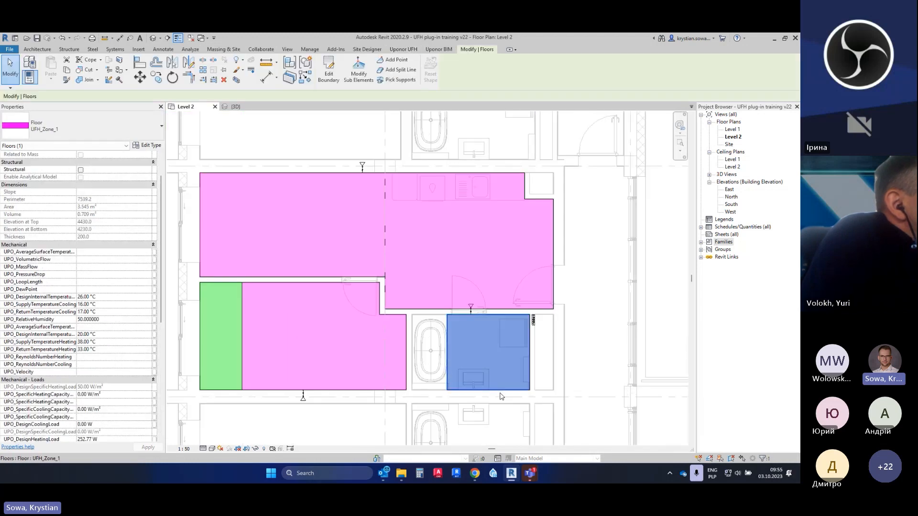
{"action": "scroll", "coordinate": [92, 363], "scroll_direction": "down", "scroll_amount": 2}
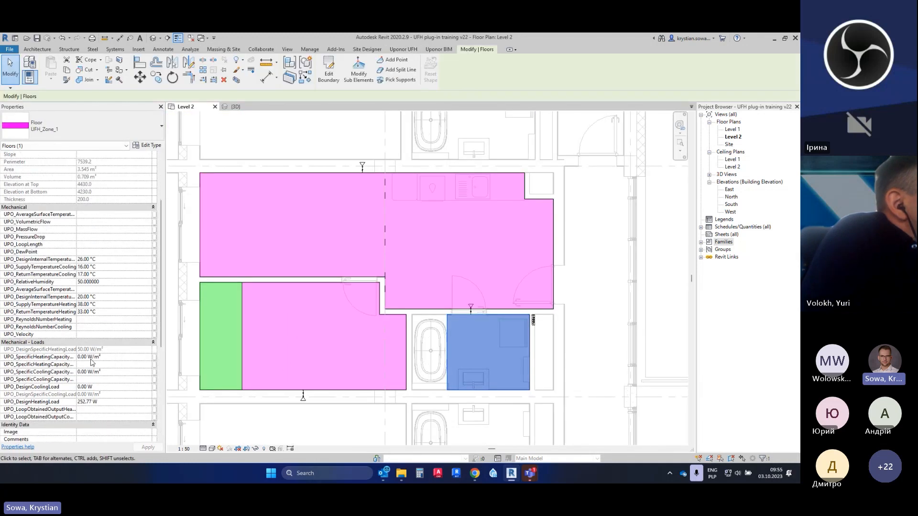
{"action": "scroll", "coordinate": [107, 383], "scroll_direction": "down", "scroll_amount": 5}
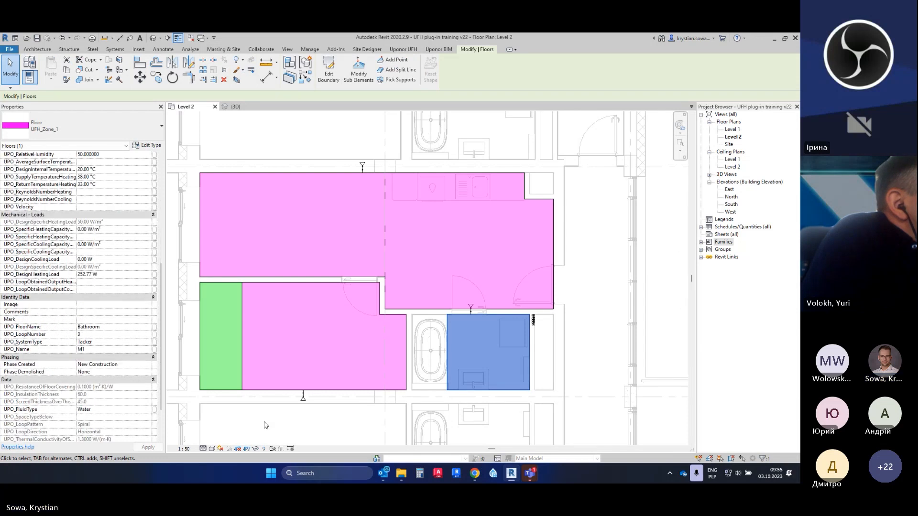
{"action": "scroll", "coordinate": [343, 426], "scroll_direction": "up", "scroll_amount": 2}
{"action": "scroll", "coordinate": [345, 427], "scroll_direction": "up", "scroll_amount": 1}
{"action": "scroll", "coordinate": [392, 421], "scroll_direction": "down", "scroll_amount": 5}
{"action": "left_click", "coordinate": [556, 391]}
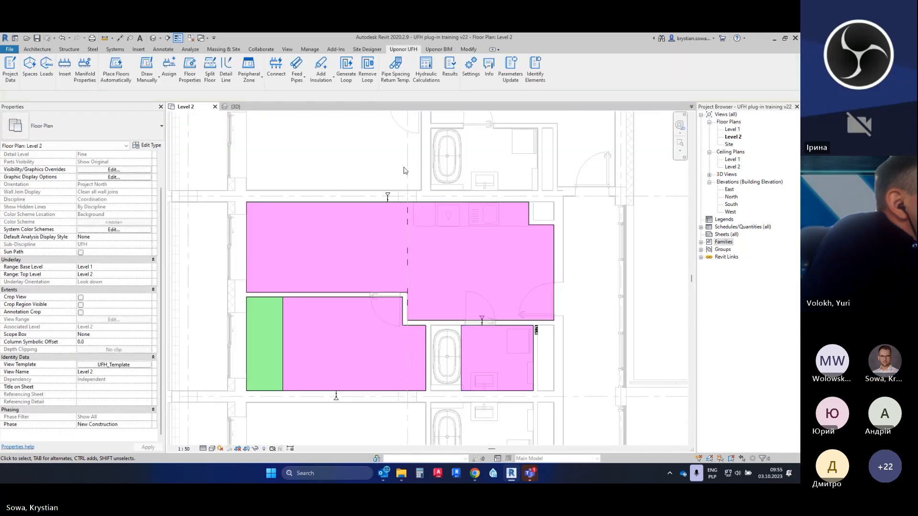
{"action": "middle_click_drag", "start_coordinate": [415, 151], "coordinate": [434, 141]}
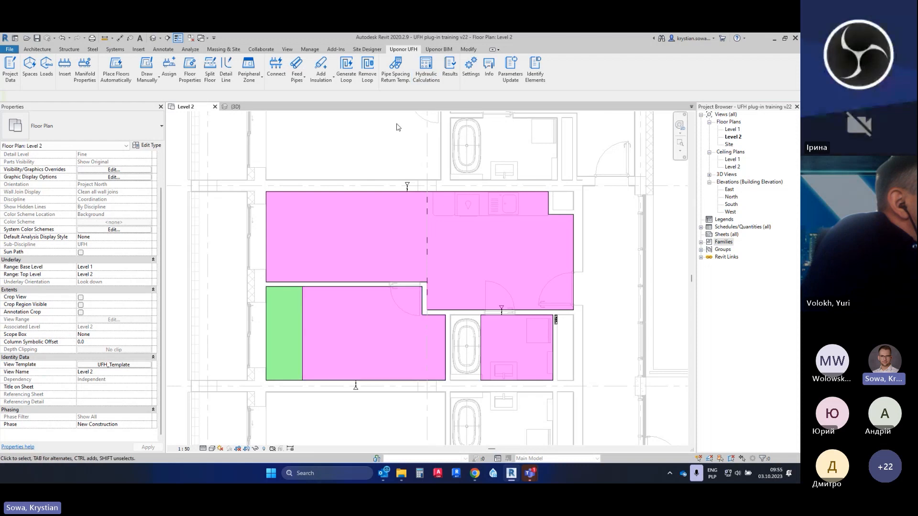
{"action": "left_click", "coordinate": [430, 80]}
{"action": "key", "text": "ctrl"}
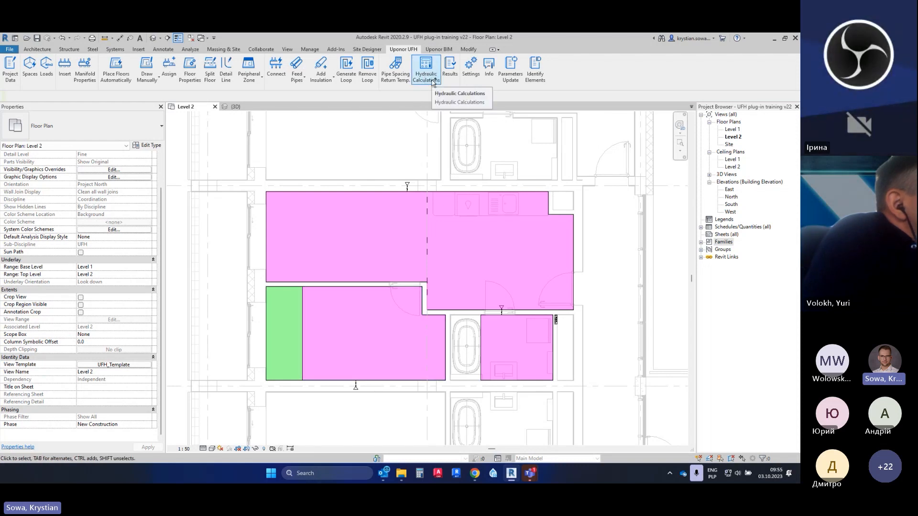
{"action": "key", "text": "ctrl"}
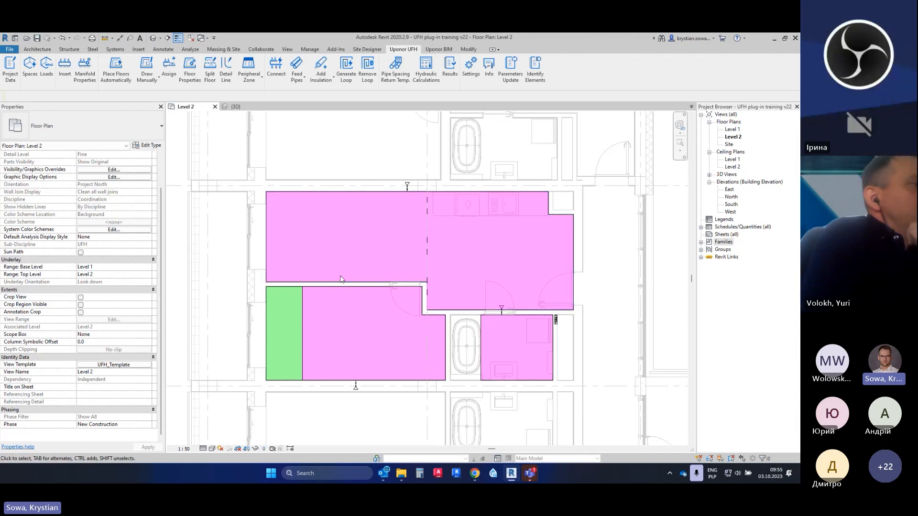
{"action": "scroll", "coordinate": [488, 364], "scroll_direction": "up", "scroll_amount": 3}
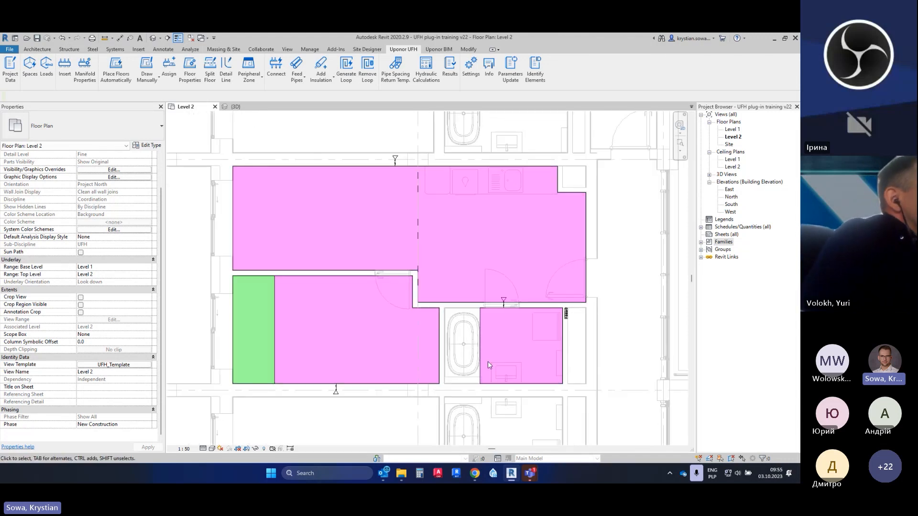
{"action": "scroll", "coordinate": [499, 355], "scroll_direction": "down", "scroll_amount": 2}
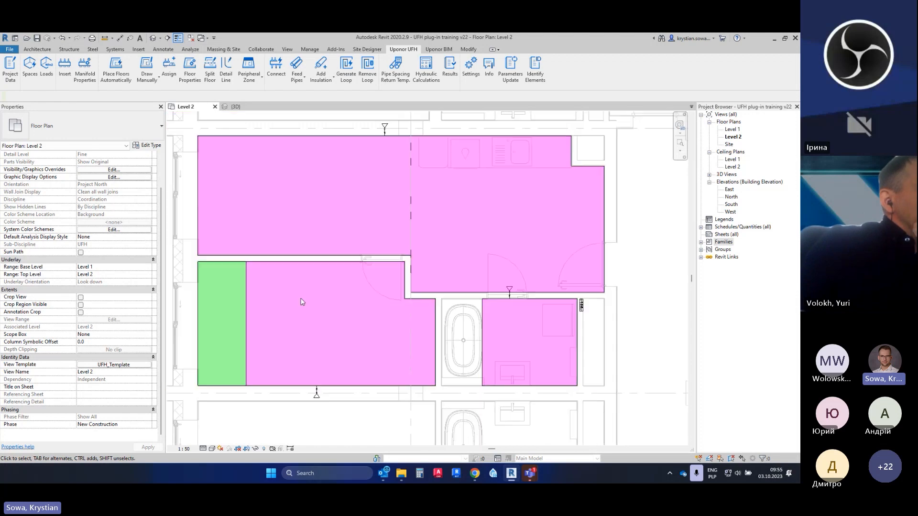
{"action": "scroll", "coordinate": [440, 340], "scroll_direction": "up", "scroll_amount": 1}
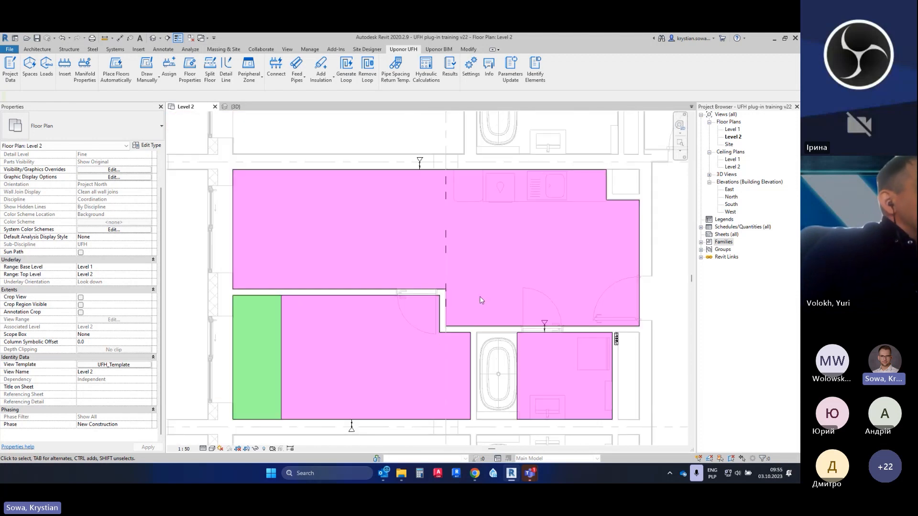
{"action": "middle_click_drag", "start_coordinate": [514, 313], "coordinate": [503, 305]}
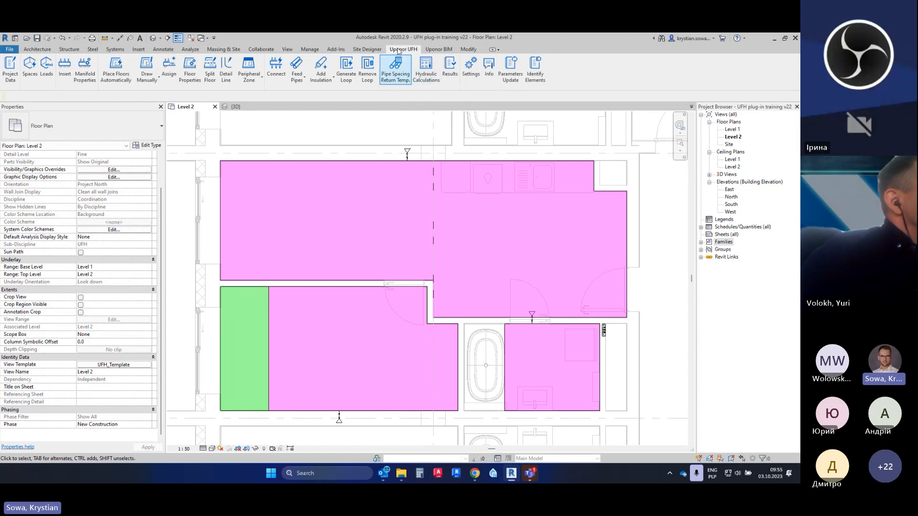
Run the hydraulic calculations for manifold M1 on Level 2 with custom system type naming
{"action": "left_click", "coordinate": [430, 82]}
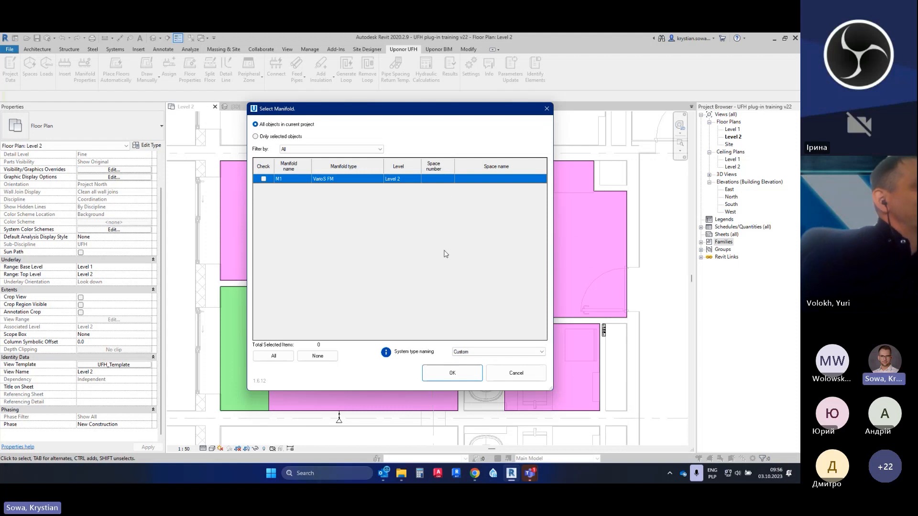
{"action": "left_click", "coordinate": [263, 179]}
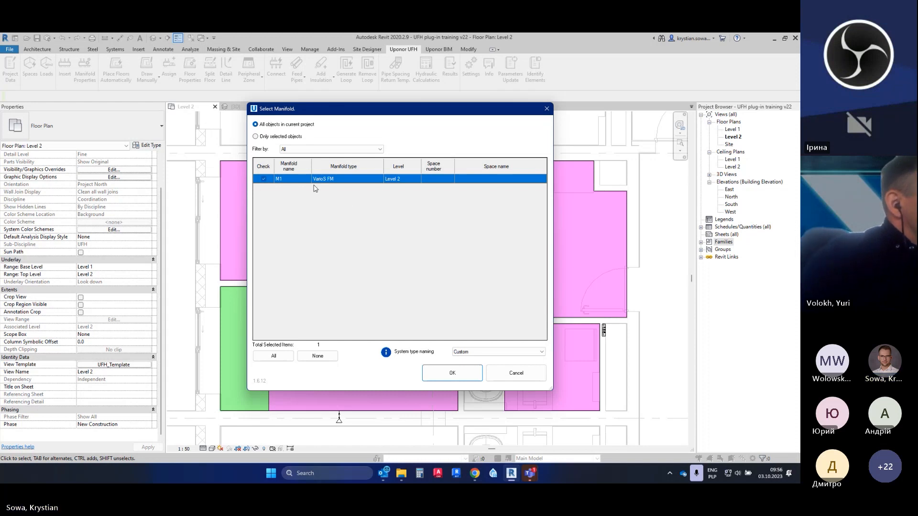
{"action": "left_click", "coordinate": [452, 372]}
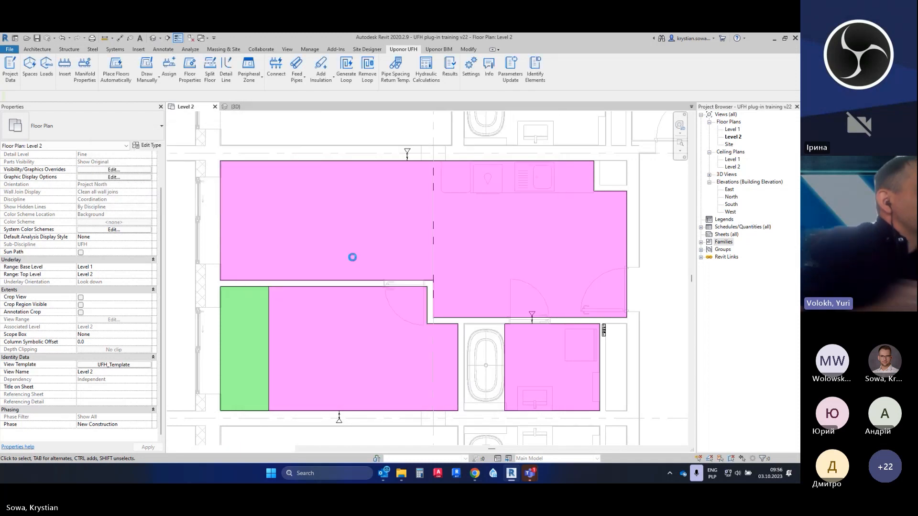
{"action": "left_click", "coordinate": [408, 282]}
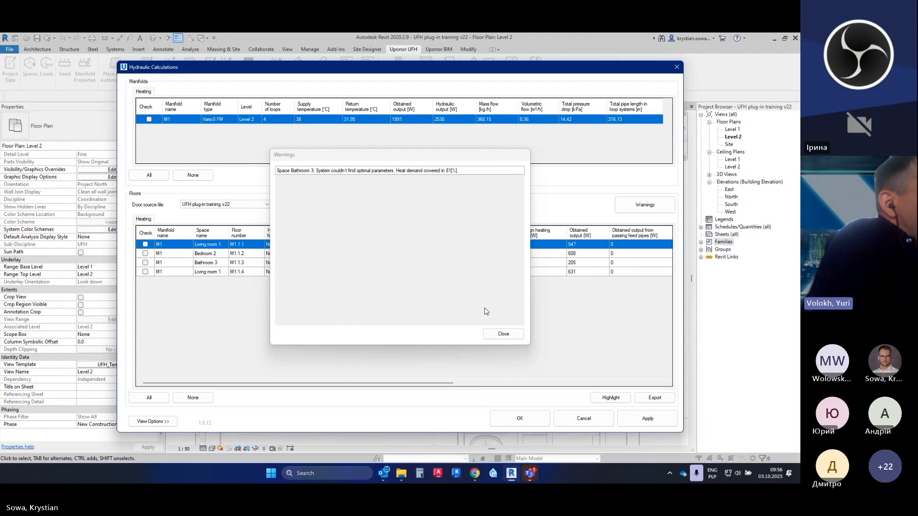
Read the hydraulic calculation warnings for the heated spaces and close the warnings list
{"action": "left_click", "coordinate": [428, 269]}
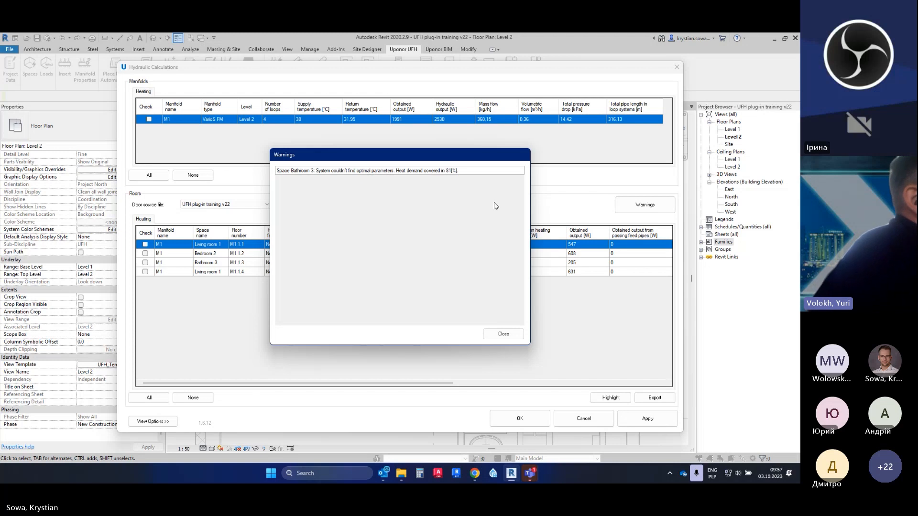
{"action": "left_click", "coordinate": [258, 77]}
{"action": "left_click", "coordinate": [326, 157]}
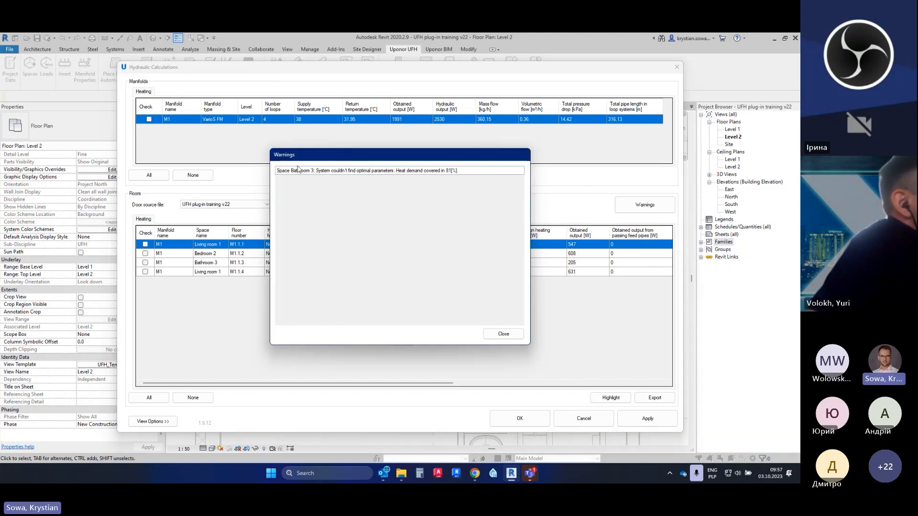
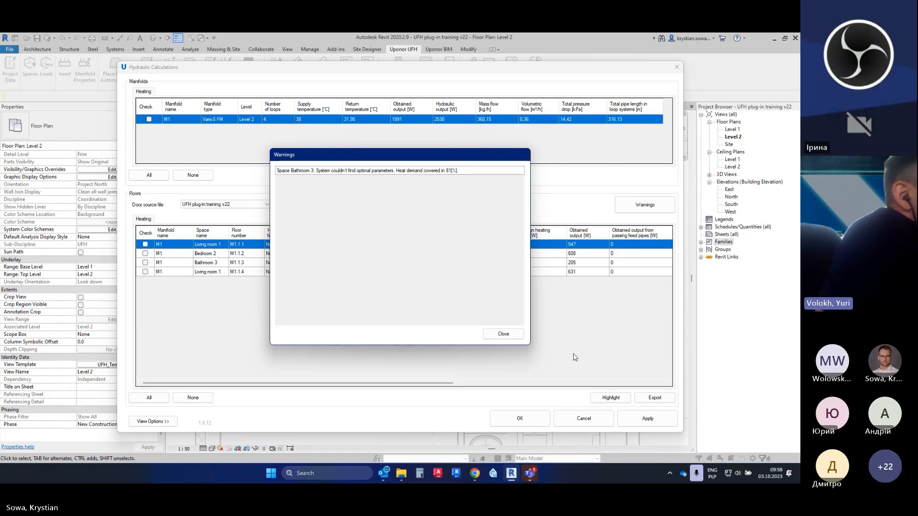
{"action": "left_click", "coordinate": [504, 333]}
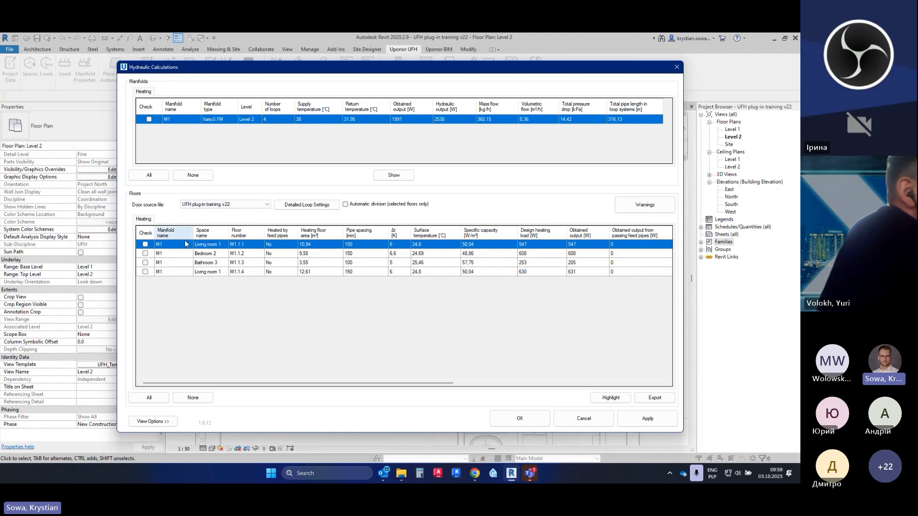
Review the calculated heating results of all M1 floors, from pipe spacing and outputs to flow and pressure drop
{"action": "left_click", "coordinate": [182, 254]}
{"action": "left_click", "coordinate": [180, 270]}
{"action": "left_click", "coordinate": [231, 242]}
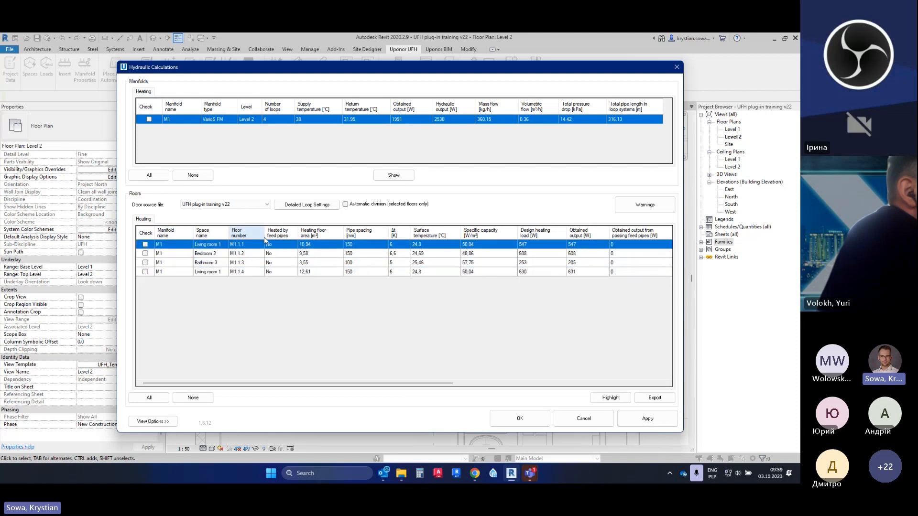
{"action": "left_click", "coordinate": [396, 252]}
{"action": "left_click", "coordinate": [398, 244]}
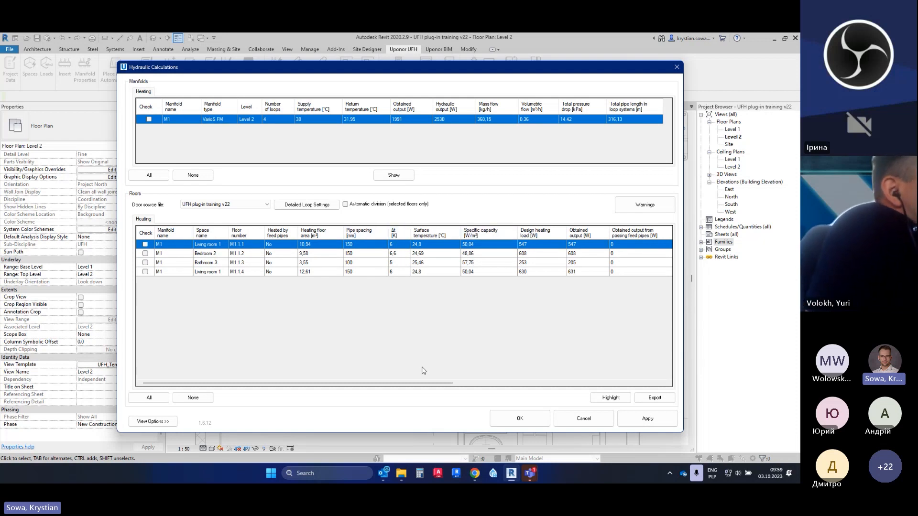
{"action": "left_click_drag", "start_coordinate": [406, 383], "coordinate": [557, 395]}
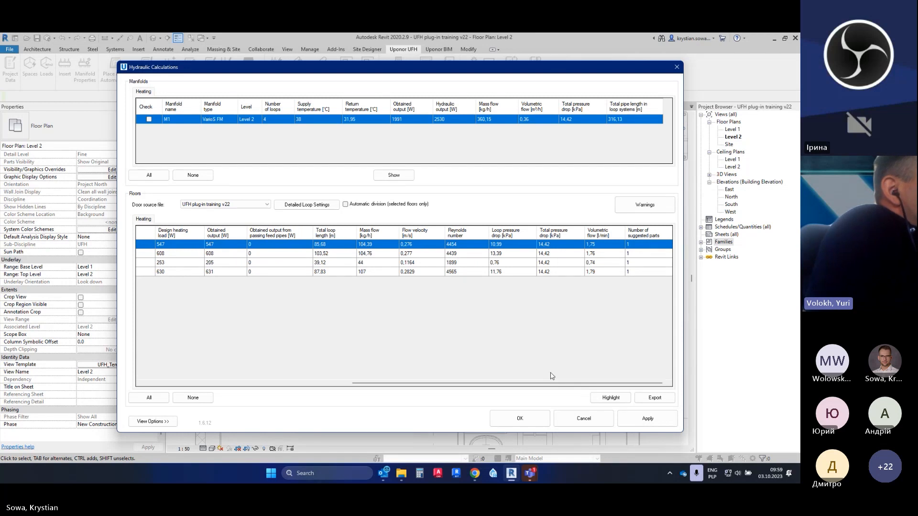
{"action": "left_click_drag", "start_coordinate": [550, 386], "coordinate": [323, 402]}
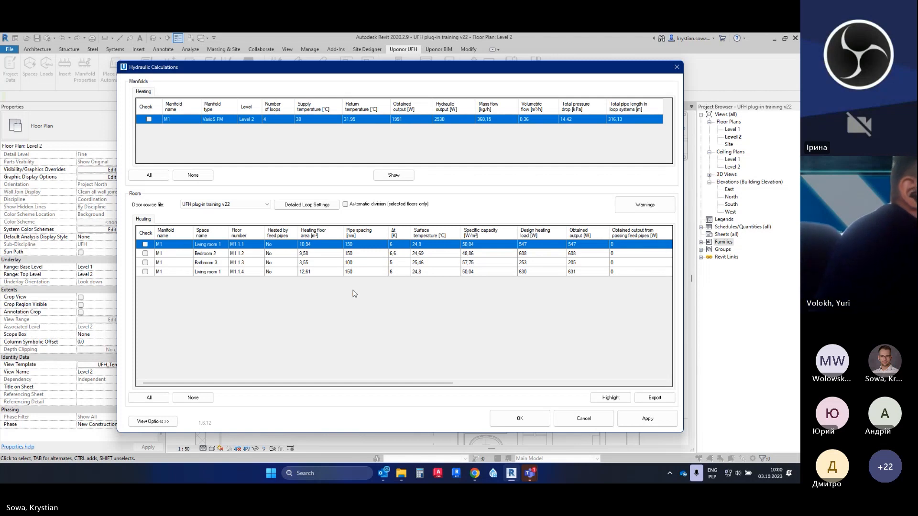
{"action": "mouse_move", "coordinate": [397, 386]}
{"action": "left_mouse_down"}
{"action": "mouse_move", "coordinate": [580, 393]}
{"action": "mouse_move", "coordinate": [397, 382]}
{"action": "left_mouse_up"}
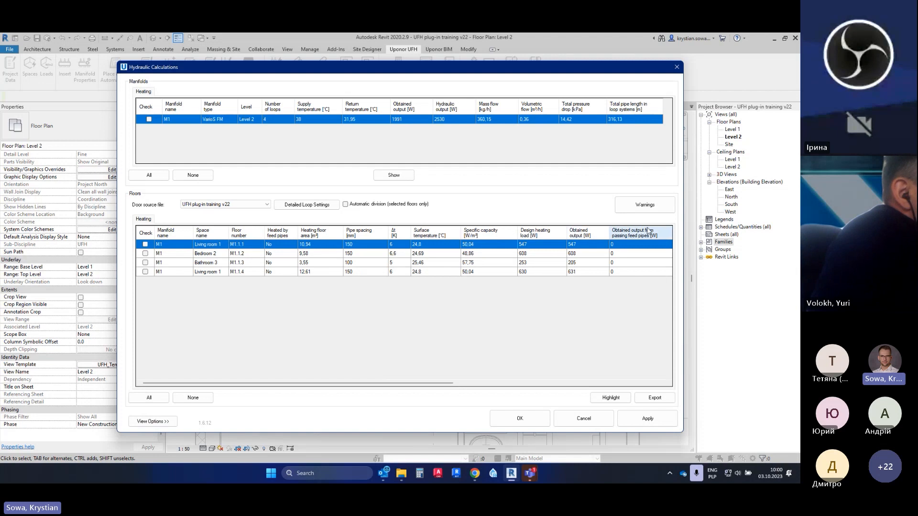
Show the column view options and hide the Manifold name column in the floors table
{"action": "left_click", "coordinate": [170, 422]}
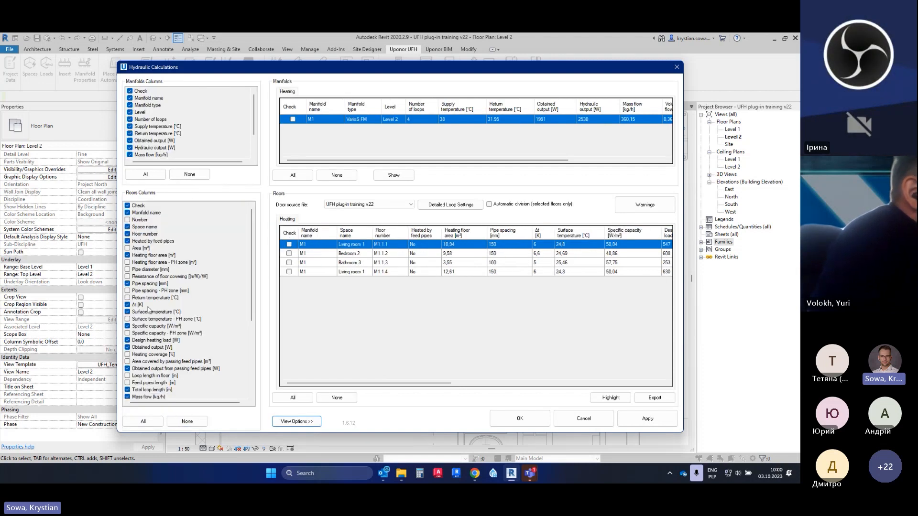
{"action": "scroll", "coordinate": [154, 350], "scroll_direction": "down", "scroll_amount": 3}
{"action": "scroll", "coordinate": [160, 341], "scroll_direction": "up", "scroll_amount": 3}
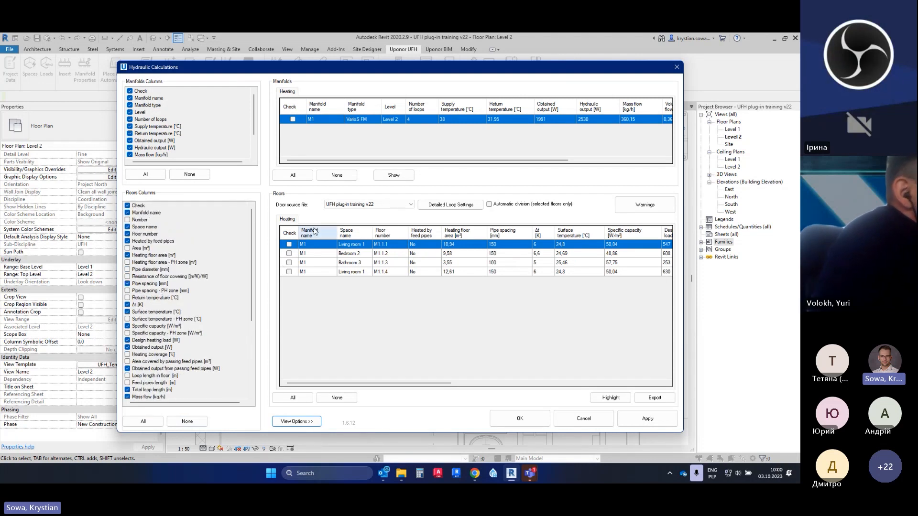
{"action": "left_click", "coordinate": [127, 213]}
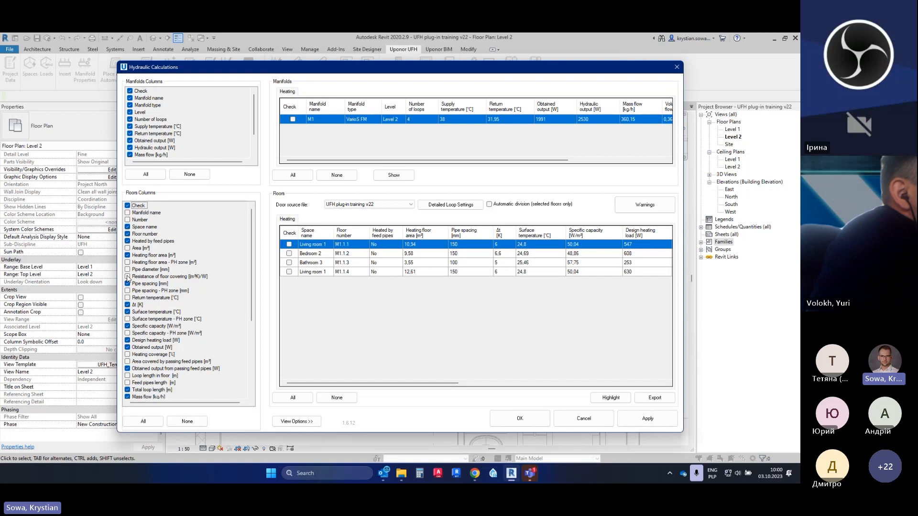
Briefly show the Resistance of floor covering column, and add the Pipe spacing - PH zone column to the floors table
{"action": "left_click", "coordinate": [127, 276]}
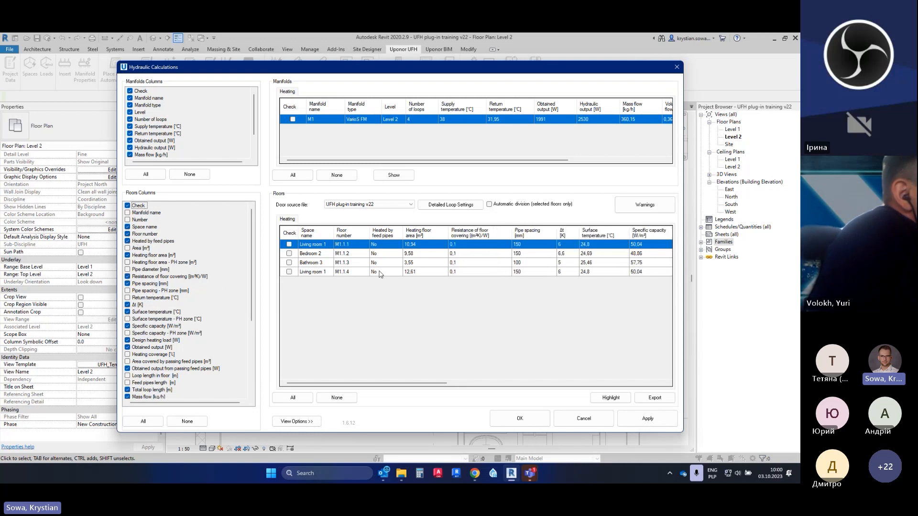
{"action": "left_click", "coordinate": [127, 277]}
{"action": "left_click", "coordinate": [128, 290]}
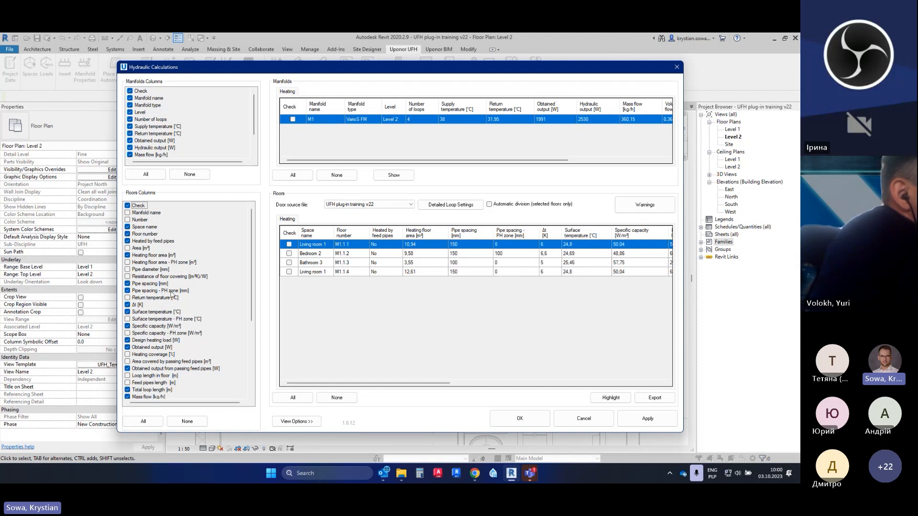
Compare the Bedroom 2 floor's PH zone spacing with its peripheral zone in the Level 2 plan
{"action": "left_click", "coordinate": [465, 254]}
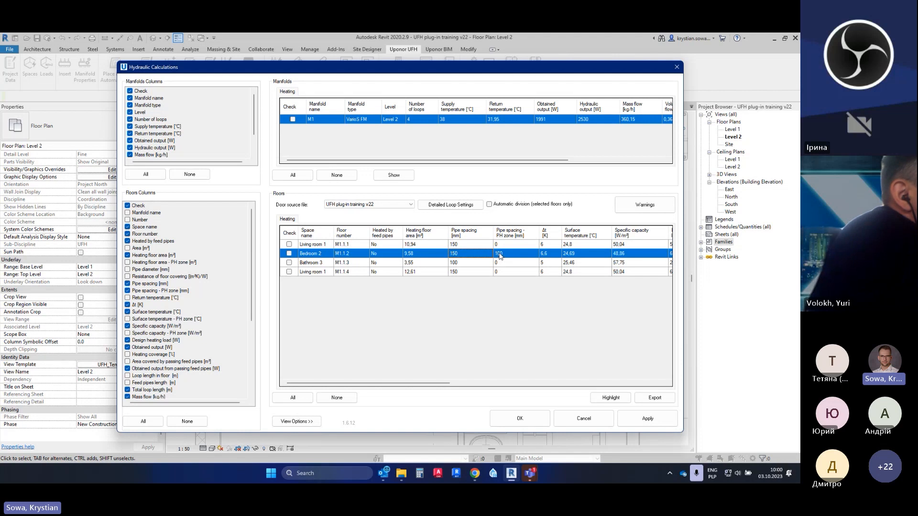
{"action": "left_click_drag", "start_coordinate": [411, 68], "coordinate": [372, 401]}
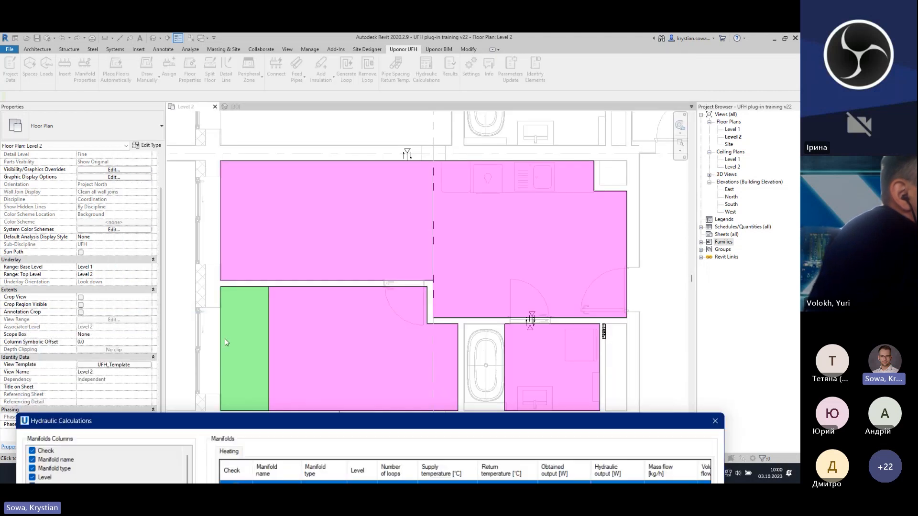
{"action": "left_click_drag", "start_coordinate": [298, 420], "coordinate": [345, 71]}
{"action": "scroll", "coordinate": [187, 334], "scroll_direction": "down", "scroll_amount": 3}
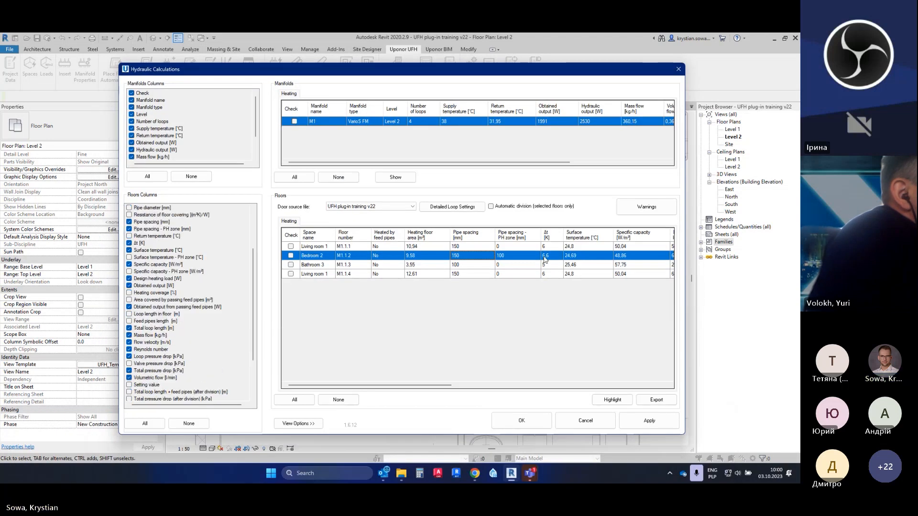
{"action": "scroll", "coordinate": [185, 333], "scroll_direction": "up", "scroll_amount": 3}
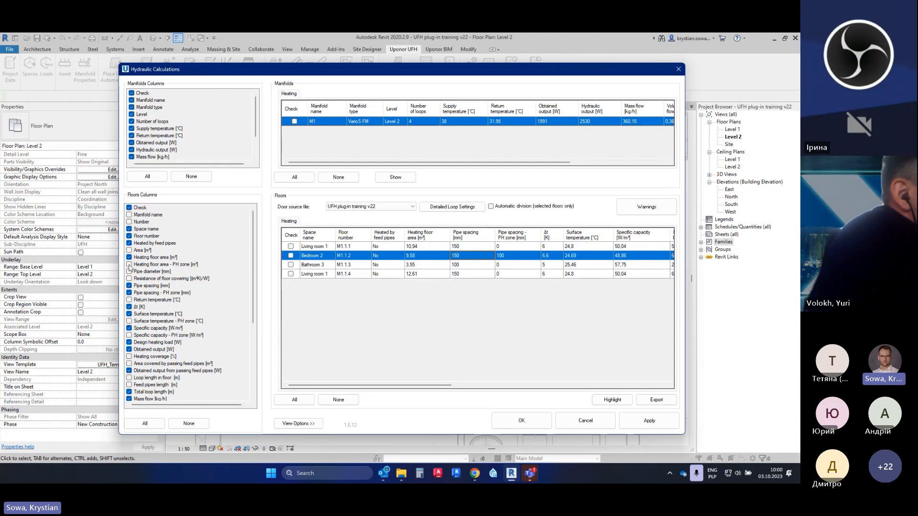
Hide the column view options and compare the peripheral-zone pipe spacing of the M1 floors
{"action": "left_click", "coordinate": [318, 425]}
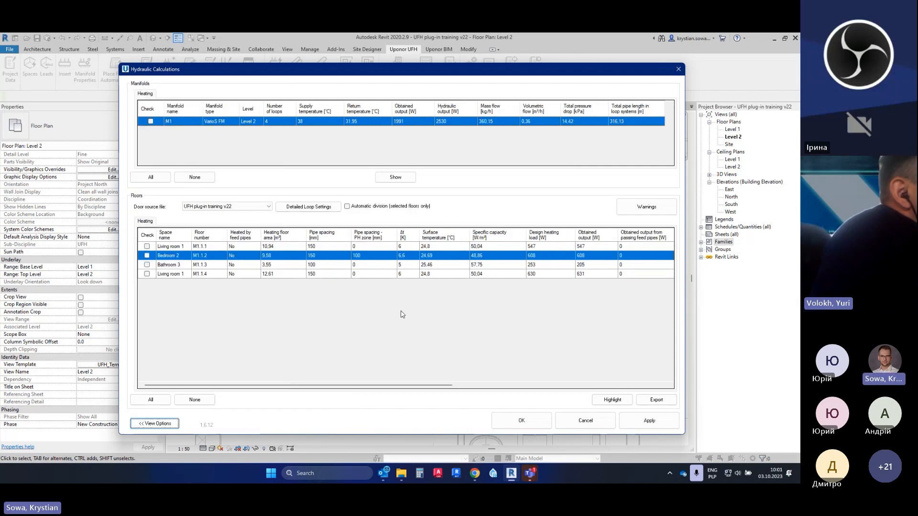
{"action": "left_click", "coordinate": [376, 247]}
{"action": "left_click", "coordinate": [370, 255]}
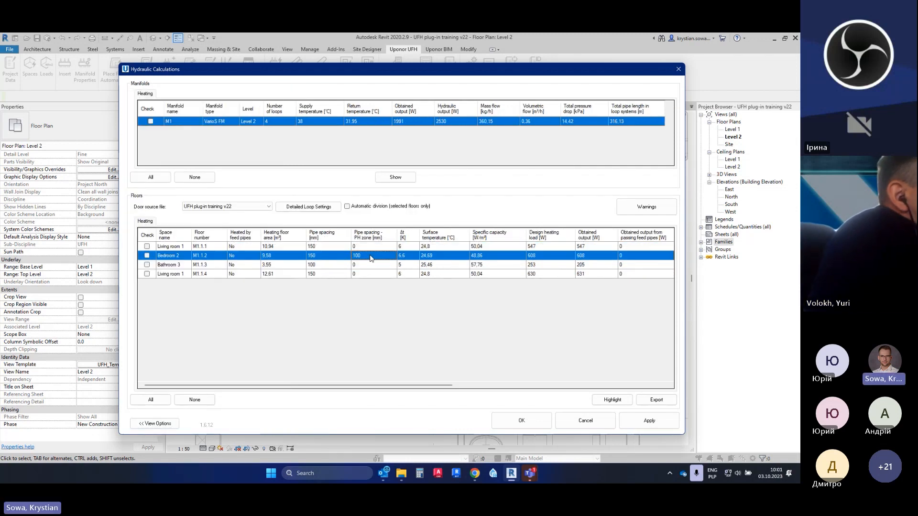
{"action": "left_click", "coordinate": [369, 267]}
{"action": "left_click", "coordinate": [356, 247]}
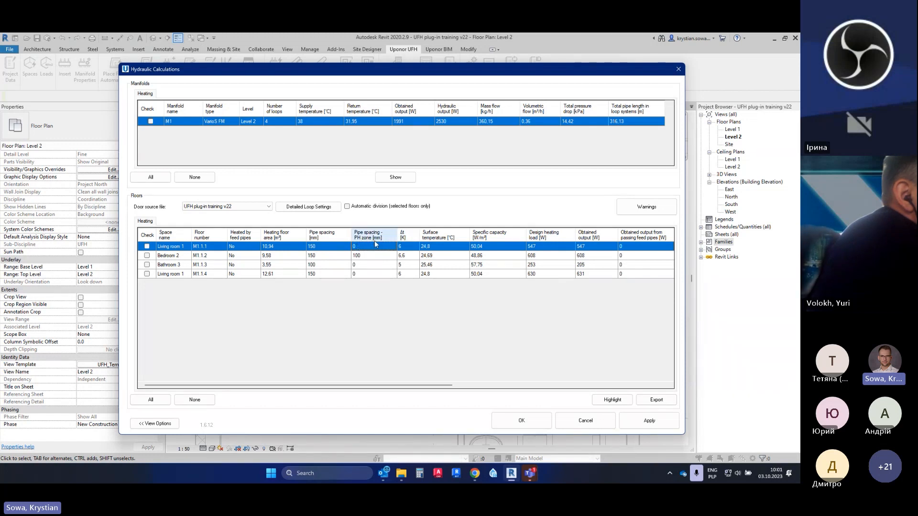
Open the detailed loop settings and review the shapes and loop data of manifold M1's floors
{"action": "left_click", "coordinate": [317, 208]}
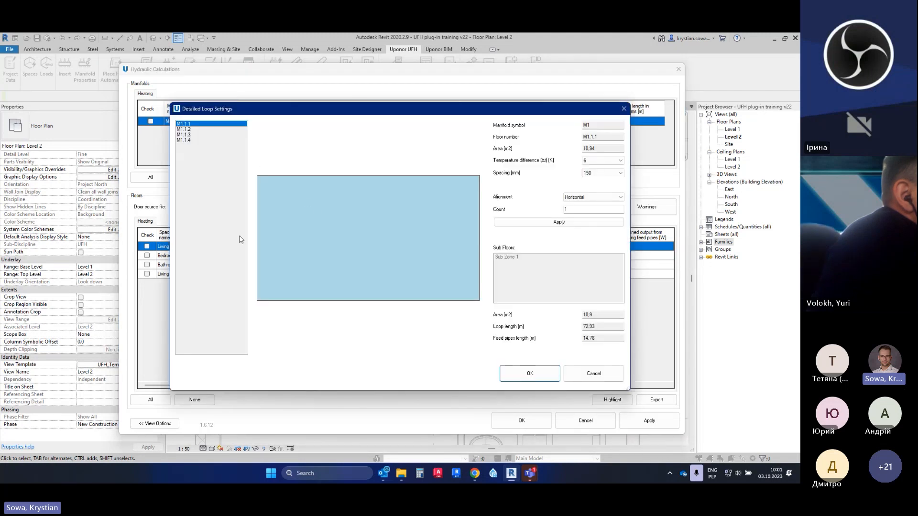
{"action": "key", "text": "Down"}
{"action": "key", "text": "Down"}
{"action": "key", "text": "Down"}
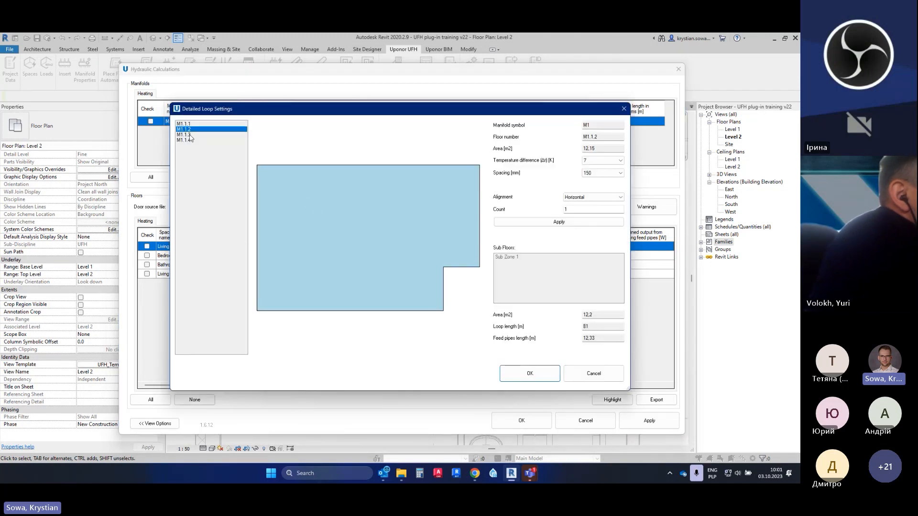
{"action": "key", "text": "Up"}
{"action": "key", "text": "Up"}
{"action": "key", "text": "Up"}
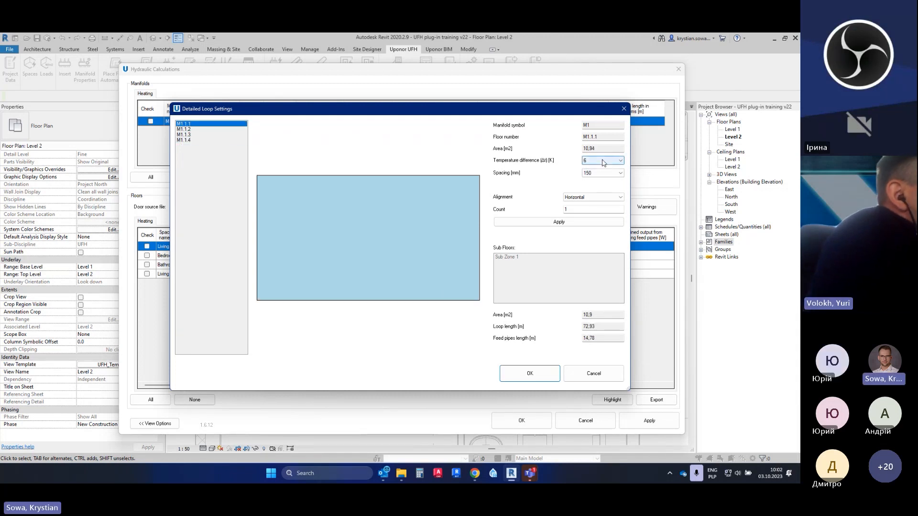
Examine the temperature difference and spacing options for floor M1.1.1, and leave the detailed loop settings without changes
{"action": "left_click_drag", "start_coordinate": [422, 109], "coordinate": [440, 297]}
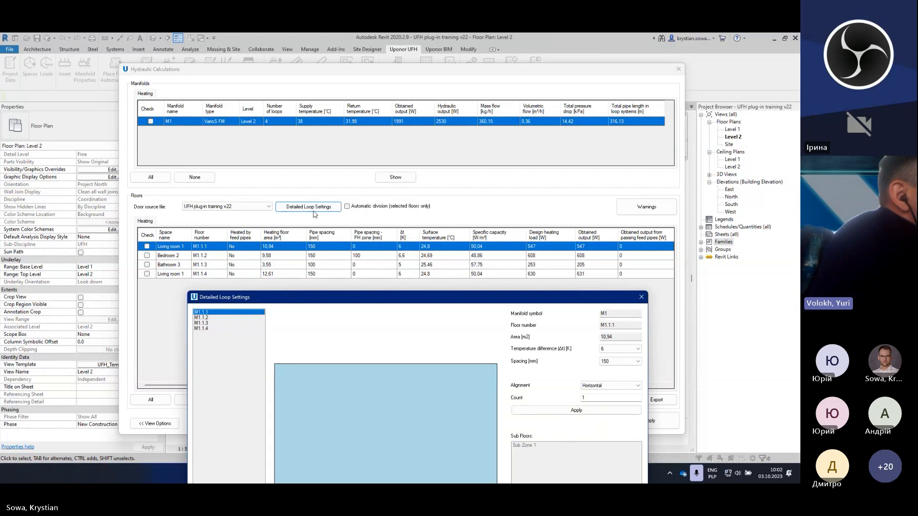
{"action": "left_click_drag", "start_coordinate": [371, 302], "coordinate": [370, 141]}
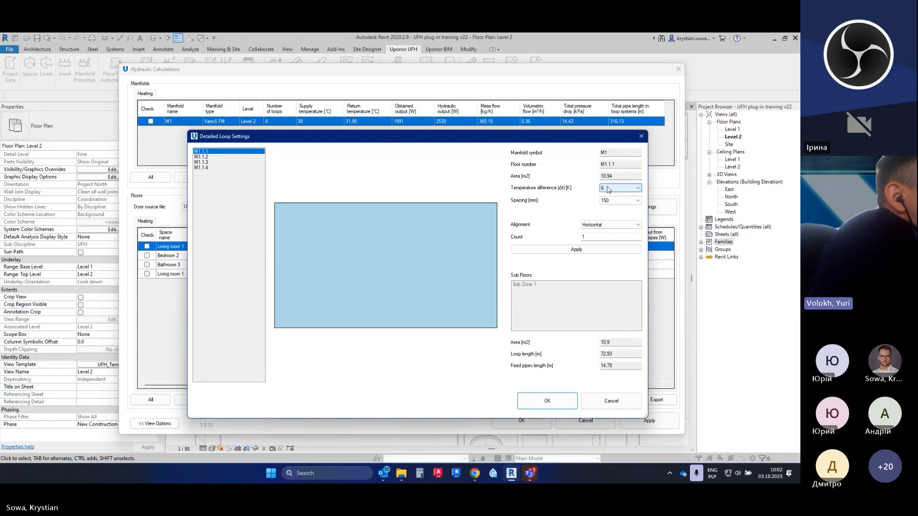
{"action": "left_click", "coordinate": [614, 201]}
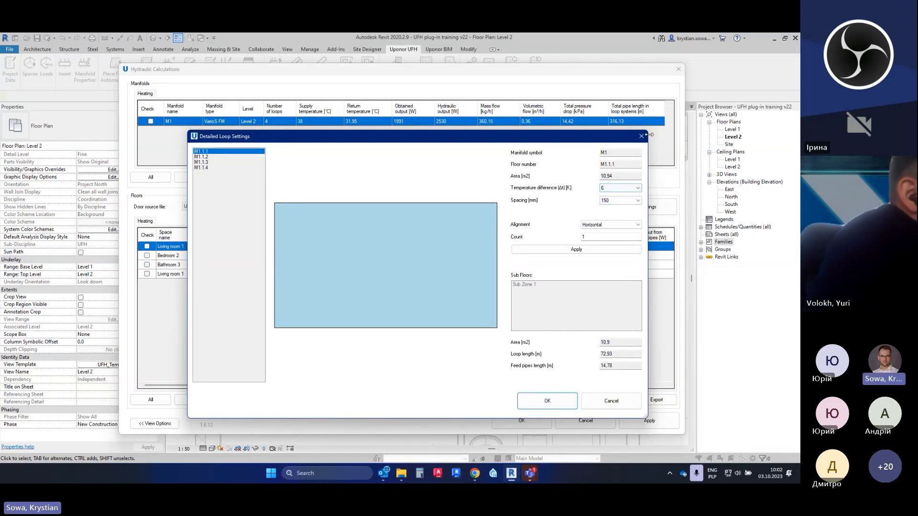
{"action": "left_click", "coordinate": [605, 188]}
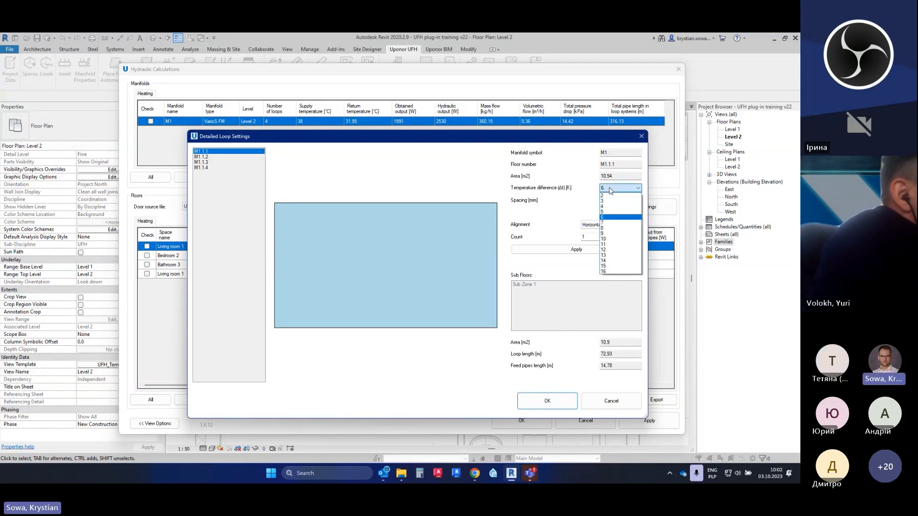
{"action": "left_click", "coordinate": [566, 192]}
{"action": "left_click", "coordinate": [618, 200]}
{"action": "left_click", "coordinate": [580, 210]}
{"action": "left_click", "coordinate": [610, 402]}
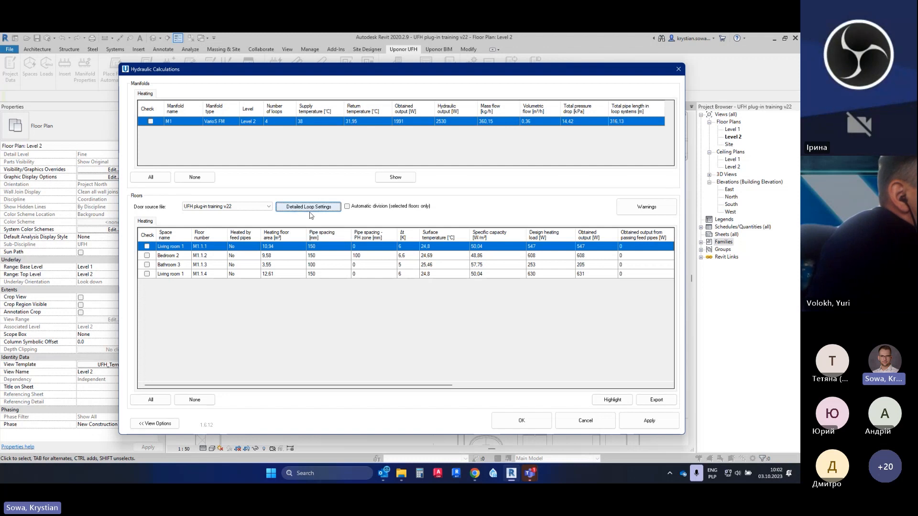
Highlight floor M1.1.1 of Living room 1 in the Level 2 plan and inspect it there
{"action": "left_click", "coordinate": [612, 400]}
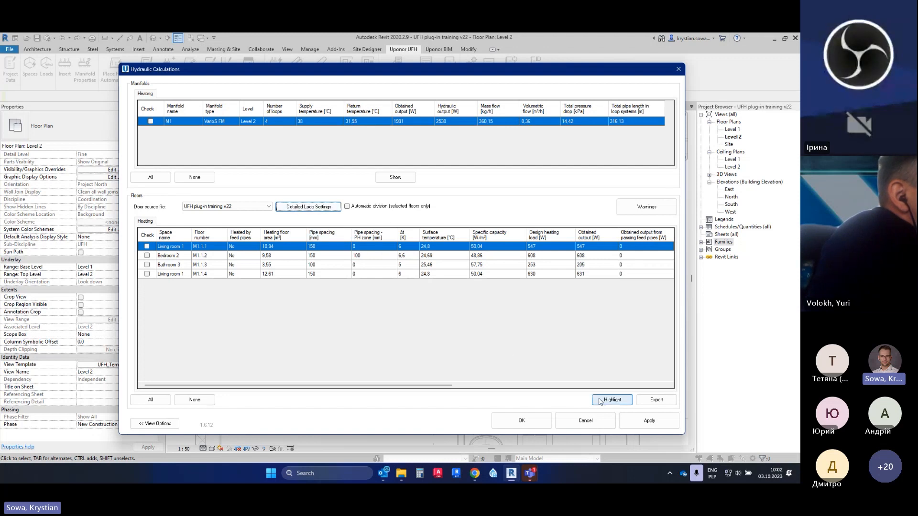
{"action": "left_click", "coordinate": [345, 255]}
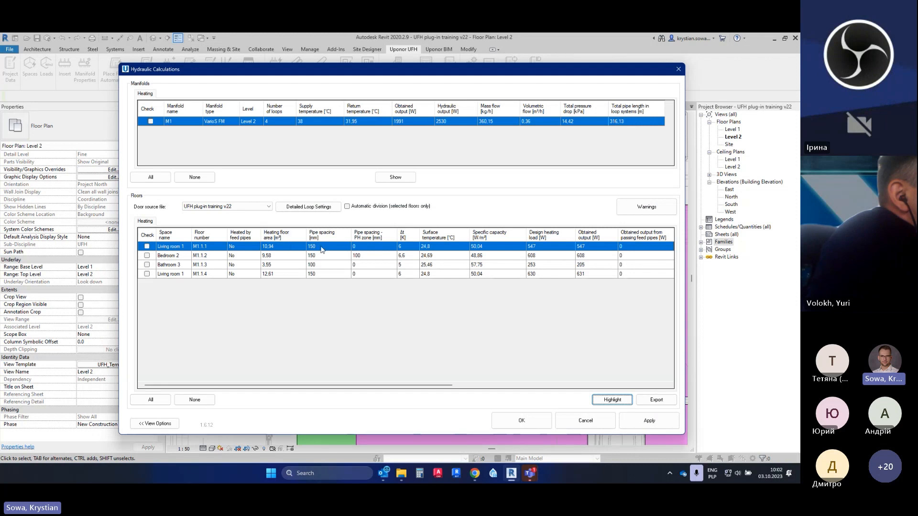
{"action": "left_click_drag", "start_coordinate": [405, 72], "coordinate": [387, 367]}
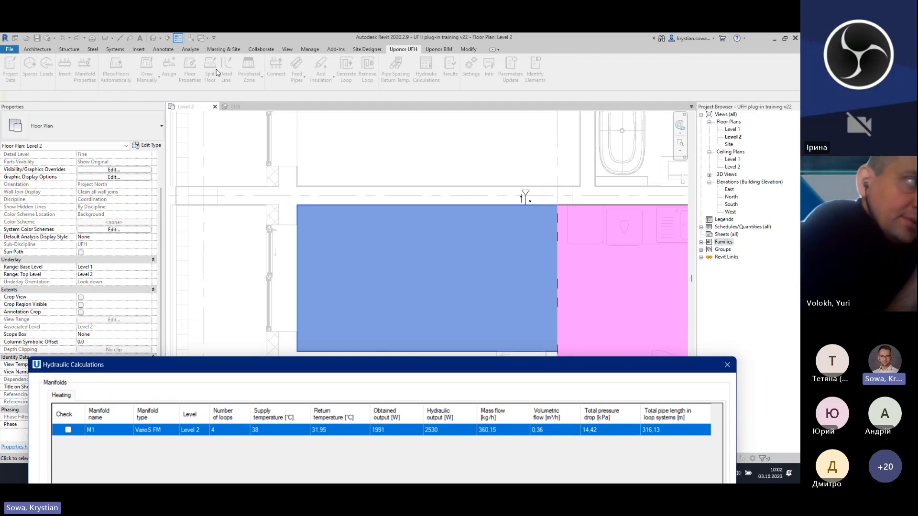
{"action": "left_click_drag", "start_coordinate": [309, 368], "coordinate": [305, 82]}
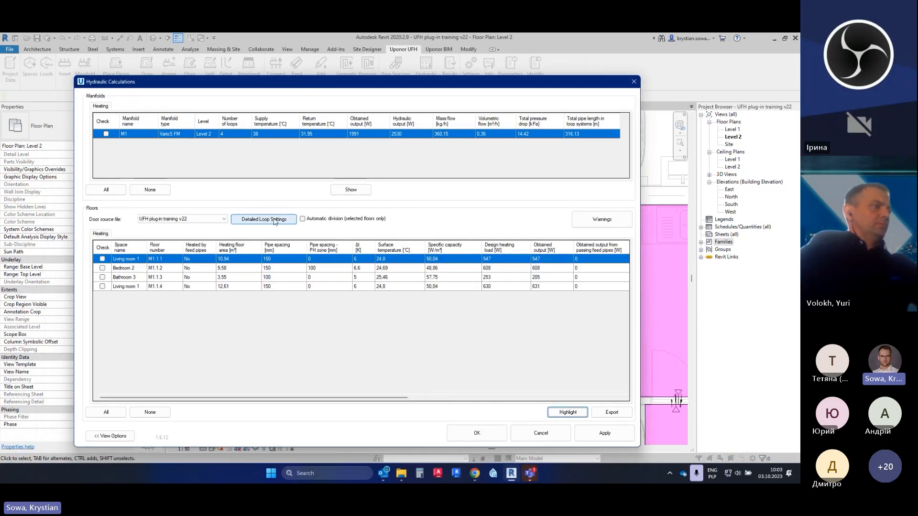
Divide floor M1.1.1 horizontally into 2 sub-zones in the detailed loop settings
{"action": "left_click", "coordinate": [275, 221]}
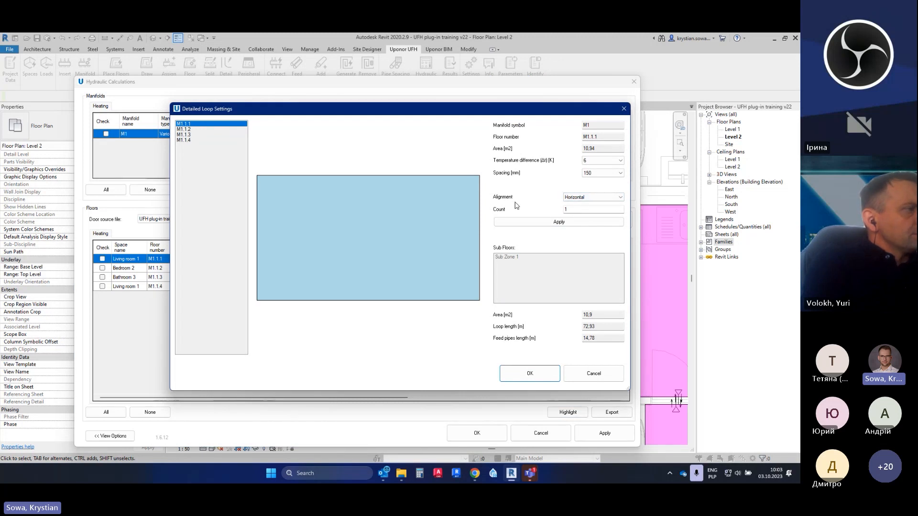
{"action": "double_click", "coordinate": [565, 210]}
{"action": "key", "text": "BackSpace"}
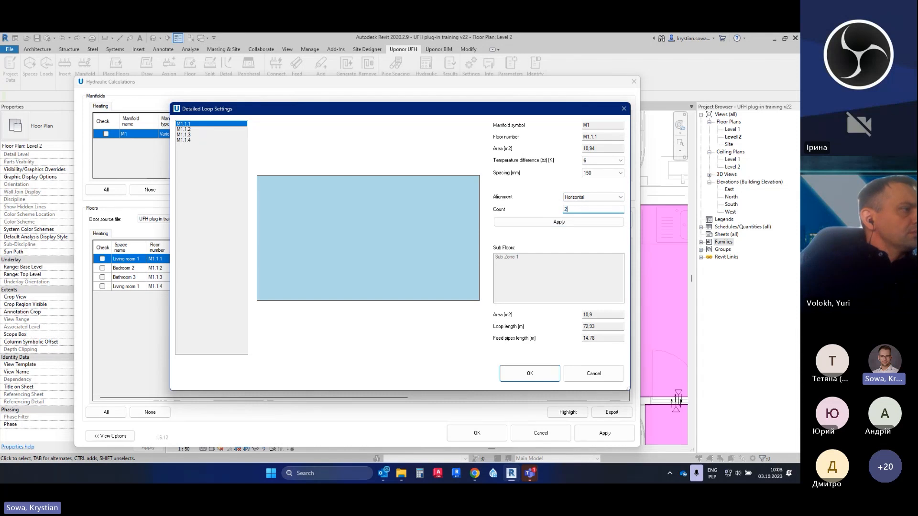
{"action": "left_click", "coordinate": [569, 222]}
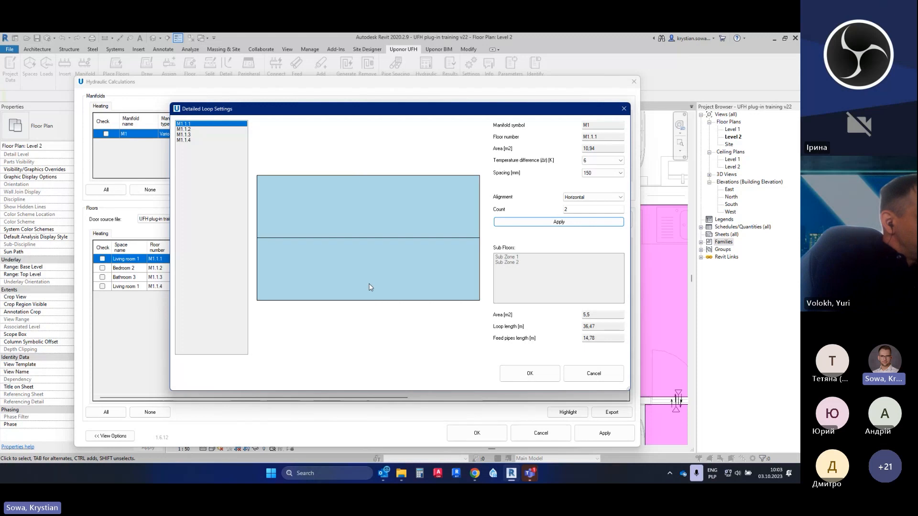
Change the division alignment of floor M1.1.1 to Vertical, accept the loop settings, and check the floor in the plan
{"action": "left_click", "coordinate": [593, 198]}
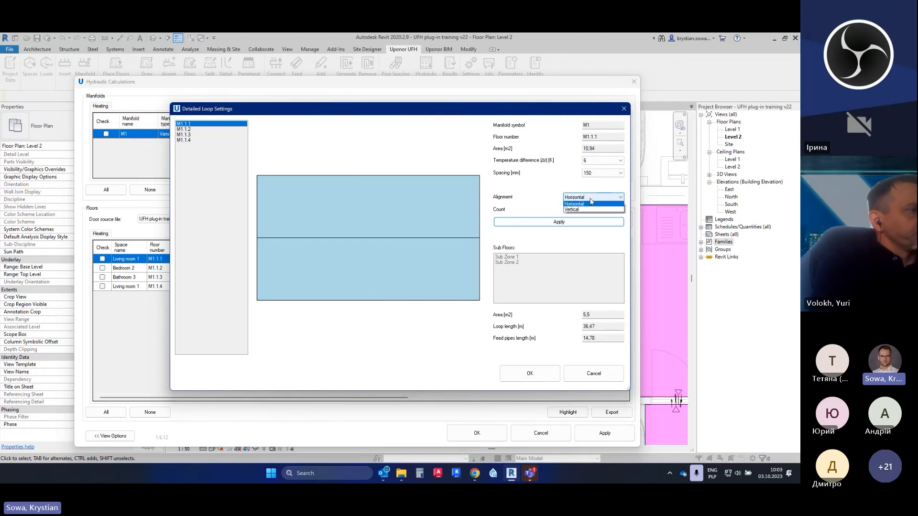
{"action": "left_click", "coordinate": [580, 211]}
{"action": "left_click", "coordinate": [581, 222]}
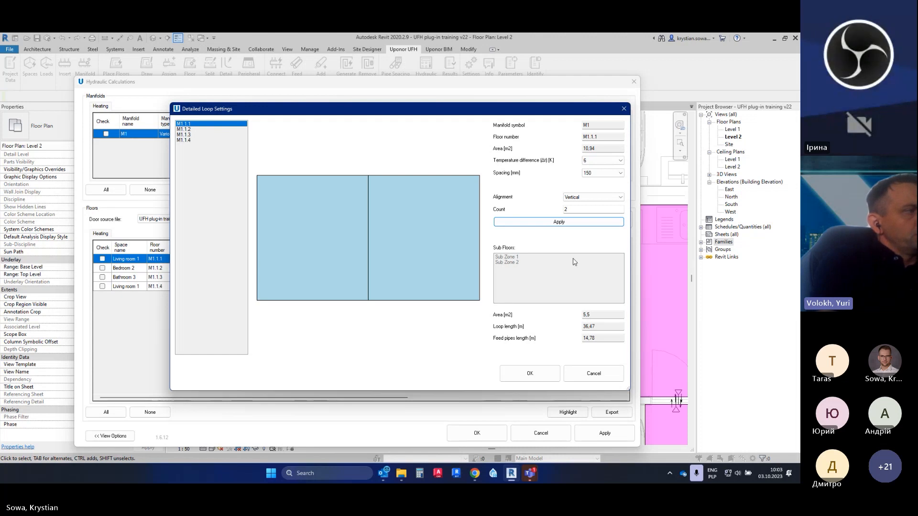
{"action": "left_click", "coordinate": [571, 210]}
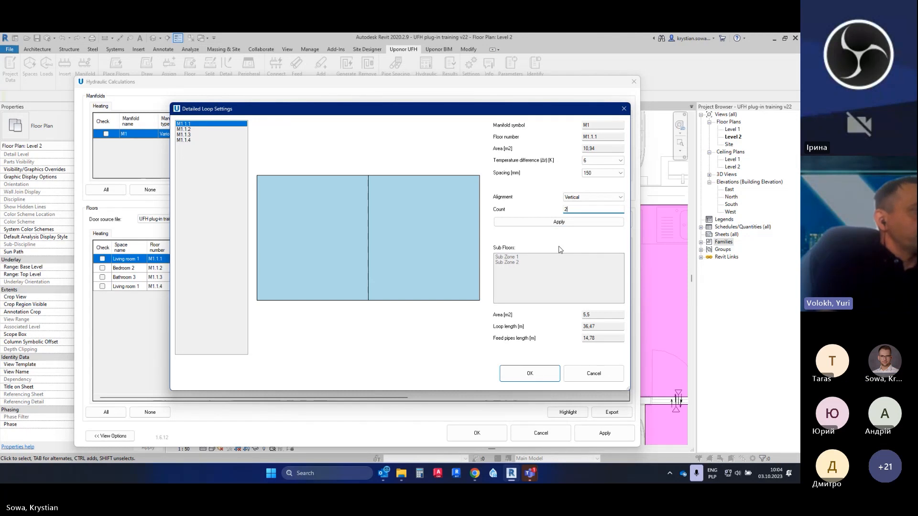
{"action": "left_click", "coordinate": [544, 376]}
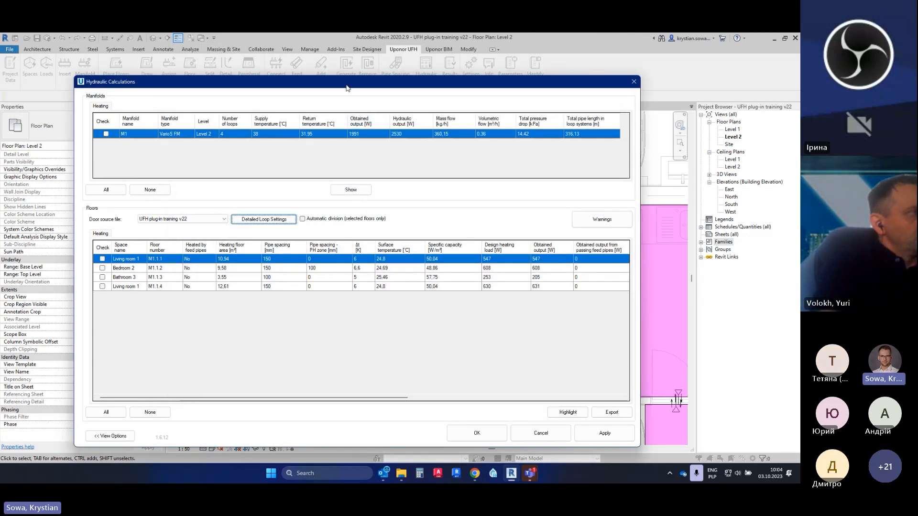
{"action": "left_click_drag", "start_coordinate": [347, 88], "coordinate": [392, 351]}
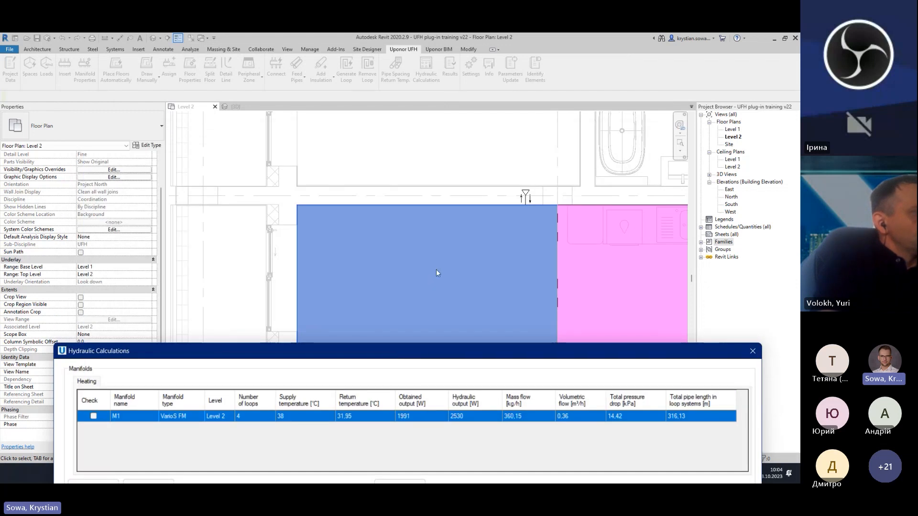
{"action": "left_click_drag", "start_coordinate": [282, 356], "coordinate": [348, 77]}
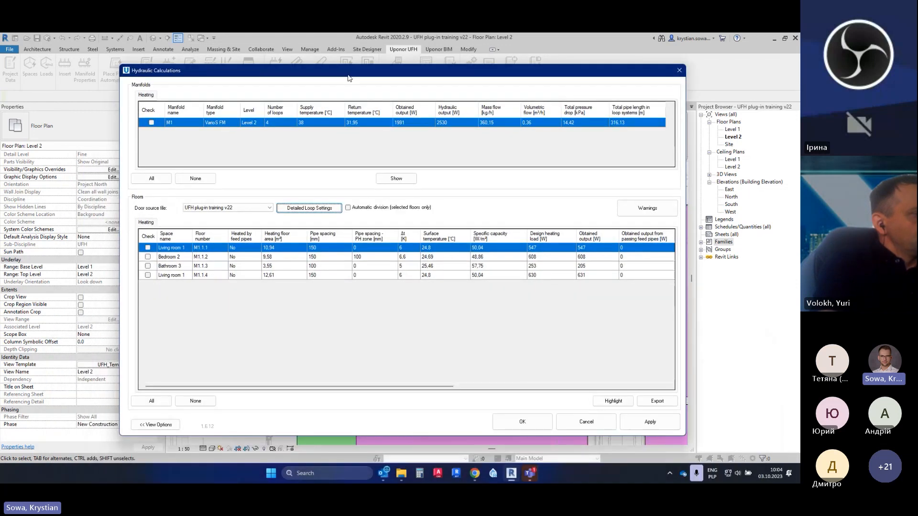
Enable automatic division for selected floors, include Living room 1 floor M1.1.1, and apply the hydraulic calculations
{"action": "left_click", "coordinate": [348, 209]}
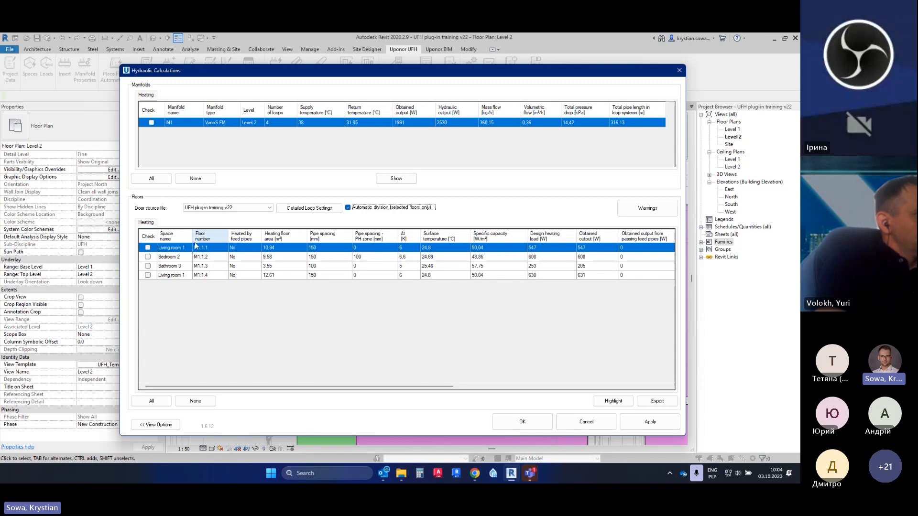
{"action": "left_click", "coordinate": [148, 247]}
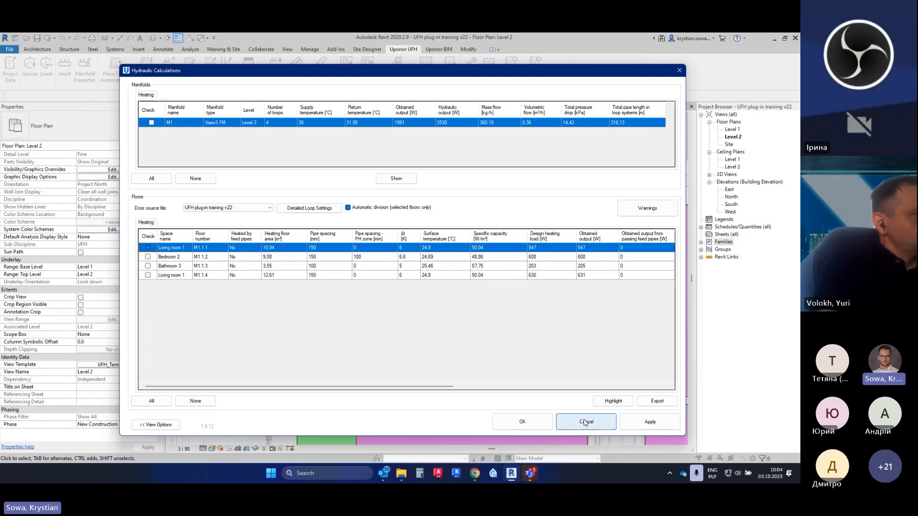
{"action": "left_click", "coordinate": [656, 425]}
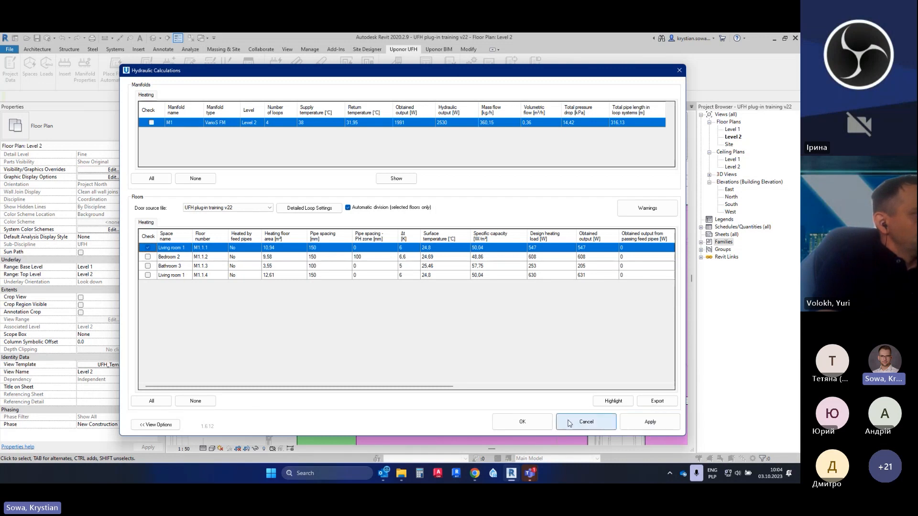
{"action": "left_click", "coordinate": [546, 424]}
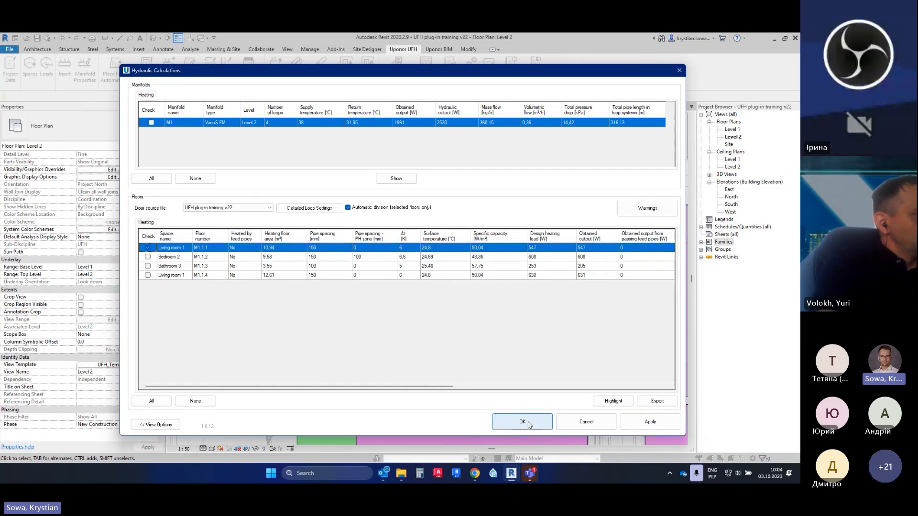
{"action": "left_click", "coordinate": [651, 425]}
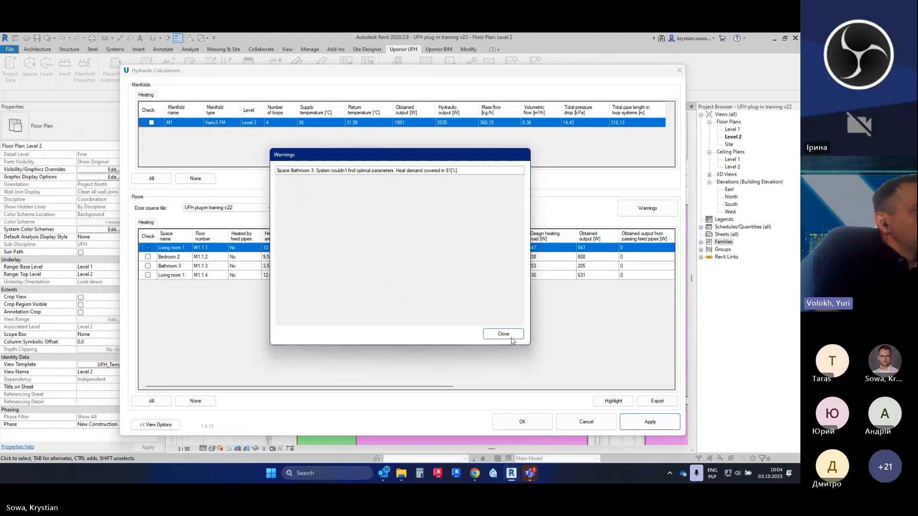
Dismiss the calculation warnings and examine the divided Living room 1 floors in the floor list and on the Level 2 plan
{"action": "left_click", "coordinate": [511, 335]}
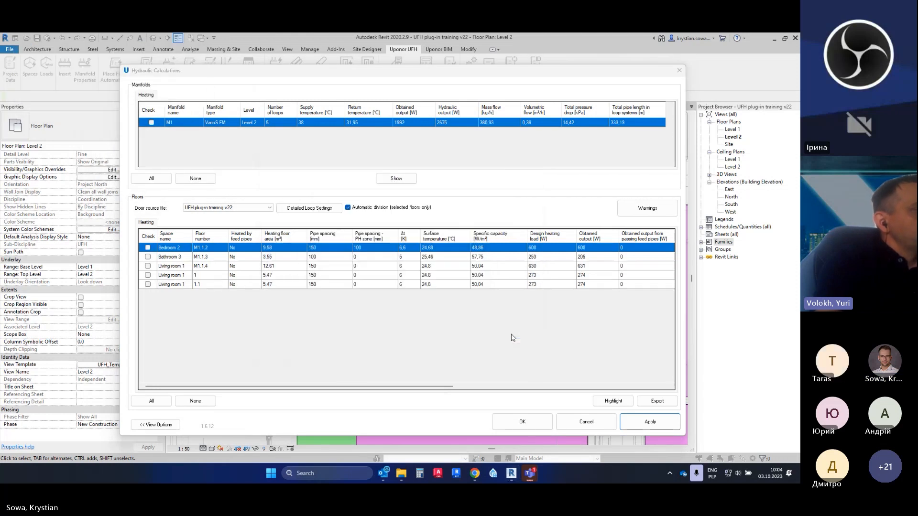
{"action": "left_click_drag", "start_coordinate": [466, 71], "coordinate": [390, 70]}
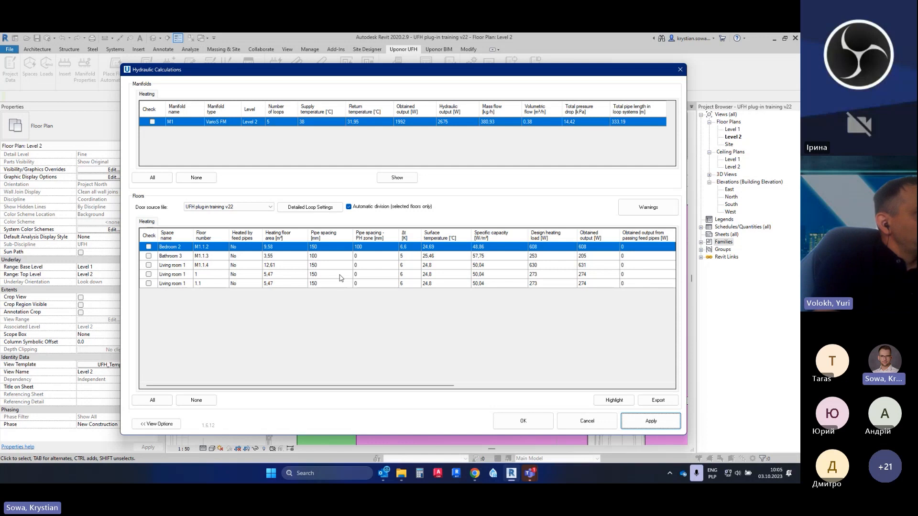
{"action": "left_click", "coordinate": [176, 276]}
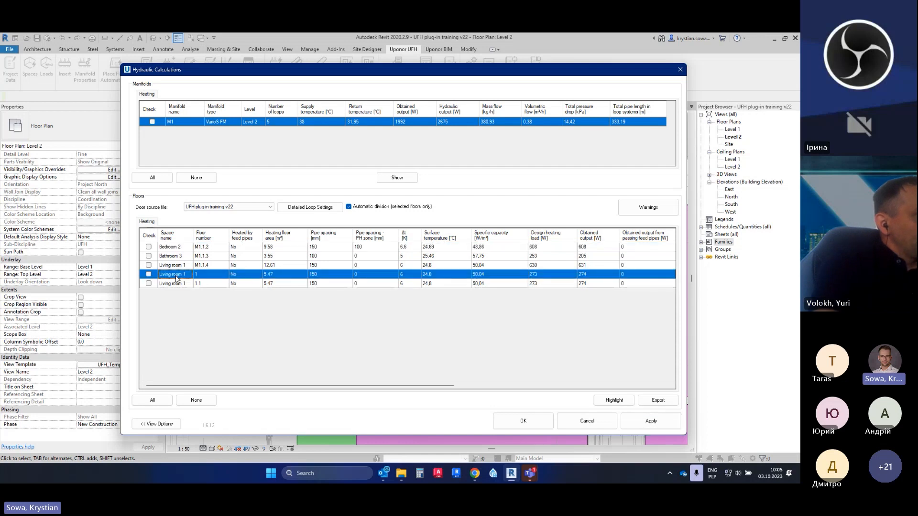
{"action": "left_click", "coordinate": [177, 283]}
{"action": "left_click", "coordinate": [179, 266]}
{"action": "left_click", "coordinate": [178, 275]}
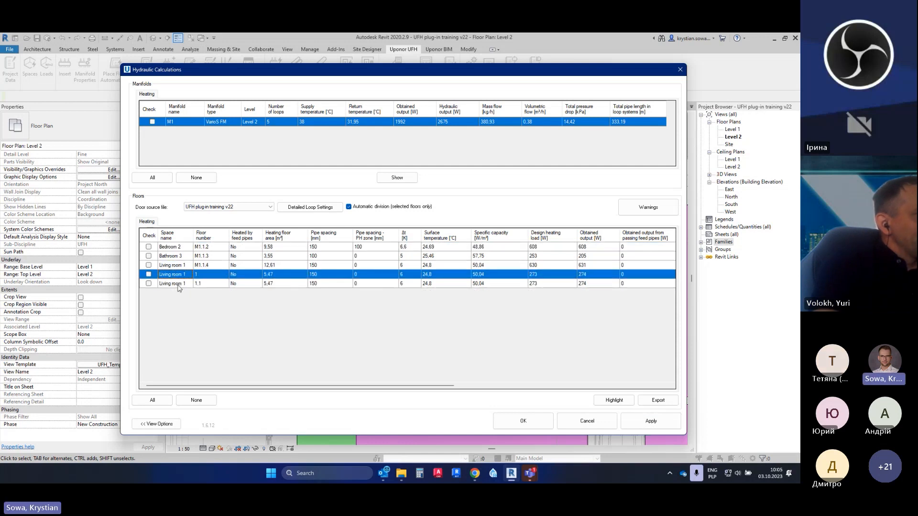
{"action": "left_click", "coordinate": [178, 285]}
{"action": "left_click", "coordinate": [188, 276]}
{"action": "left_click", "coordinate": [197, 284]}
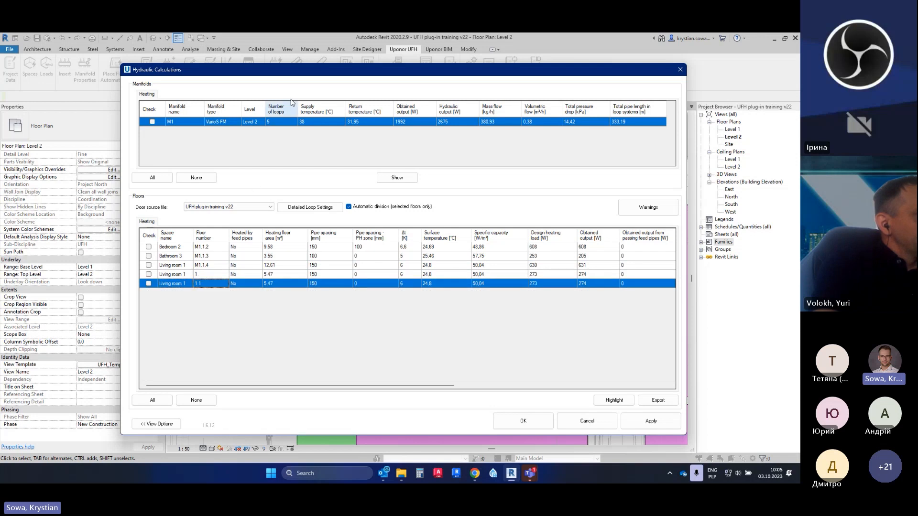
{"action": "left_click_drag", "start_coordinate": [298, 75], "coordinate": [277, 423]}
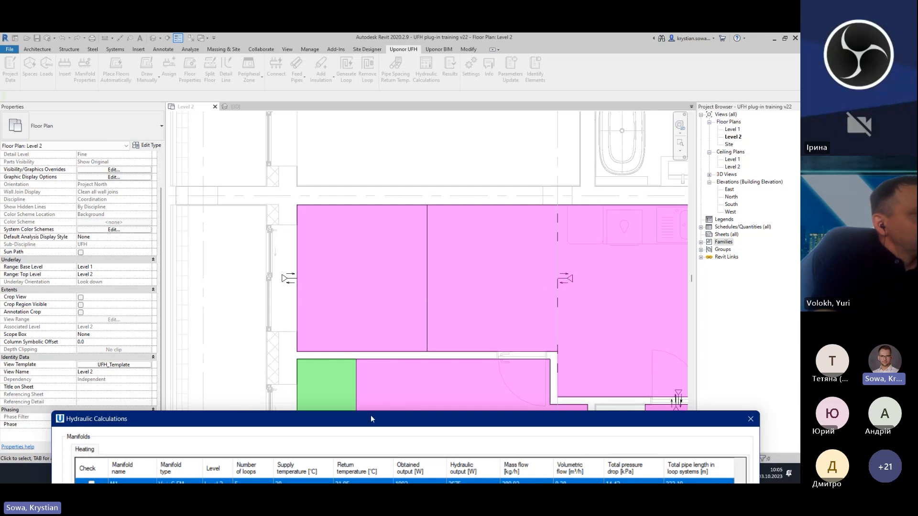
{"action": "left_click_drag", "start_coordinate": [371, 419], "coordinate": [381, 395]}
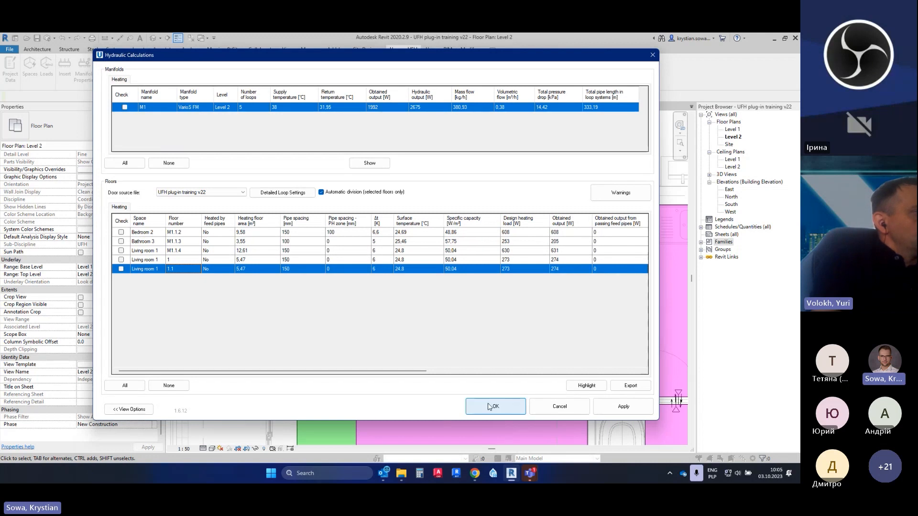
Examine the floors' total loop lengths, mass flows and pressure drops, comparing them with the manifold totals and the plan
{"action": "left_click_drag", "start_coordinate": [416, 371], "coordinate": [604, 378]}
{"action": "left_click_drag", "start_coordinate": [577, 377], "coordinate": [544, 367]}
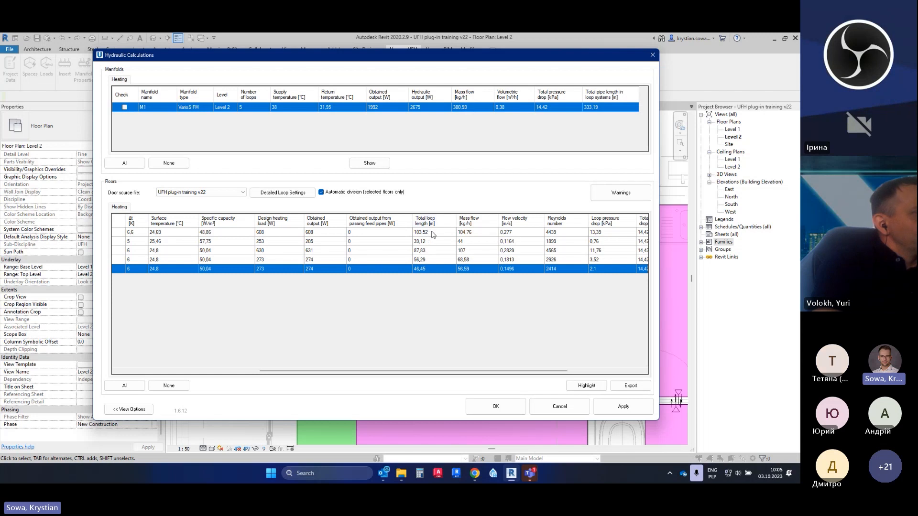
{"action": "left_click_drag", "start_coordinate": [490, 62], "coordinate": [157, 82]}
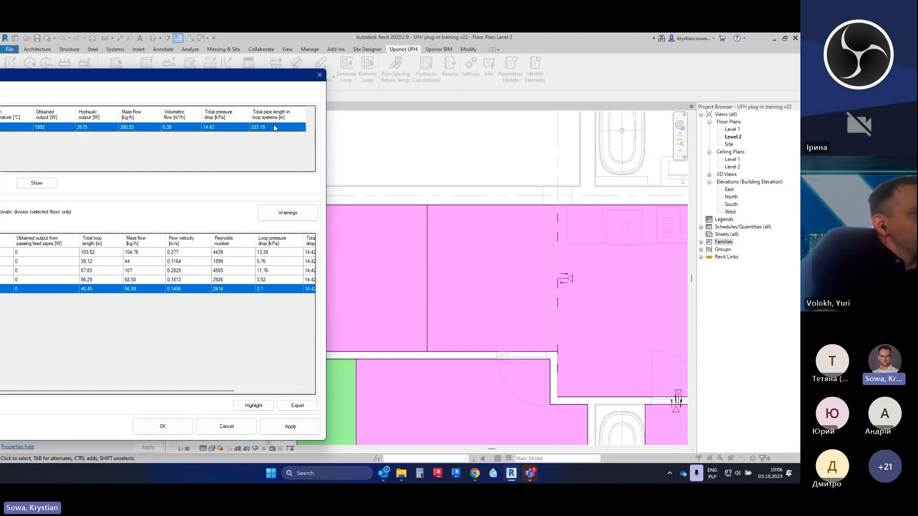
{"action": "left_click_drag", "start_coordinate": [258, 75], "coordinate": [555, 65]}
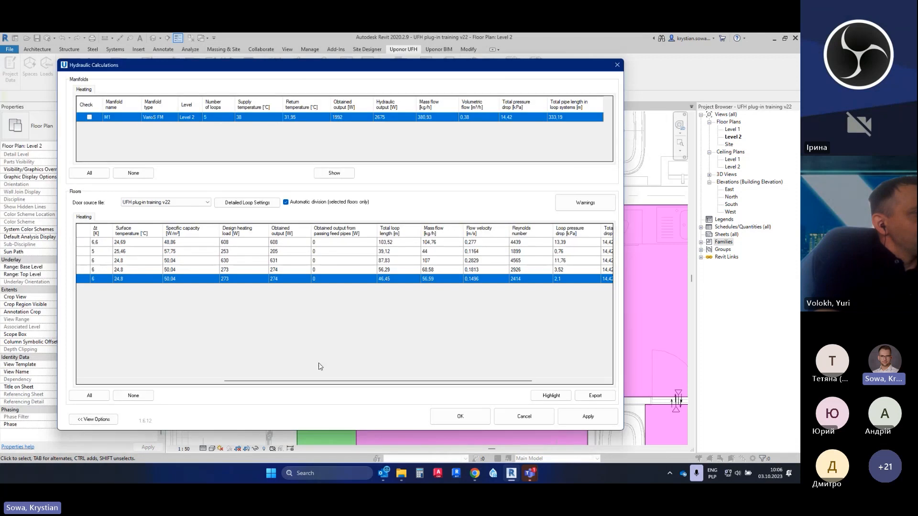
{"action": "left_click", "coordinate": [400, 244]}
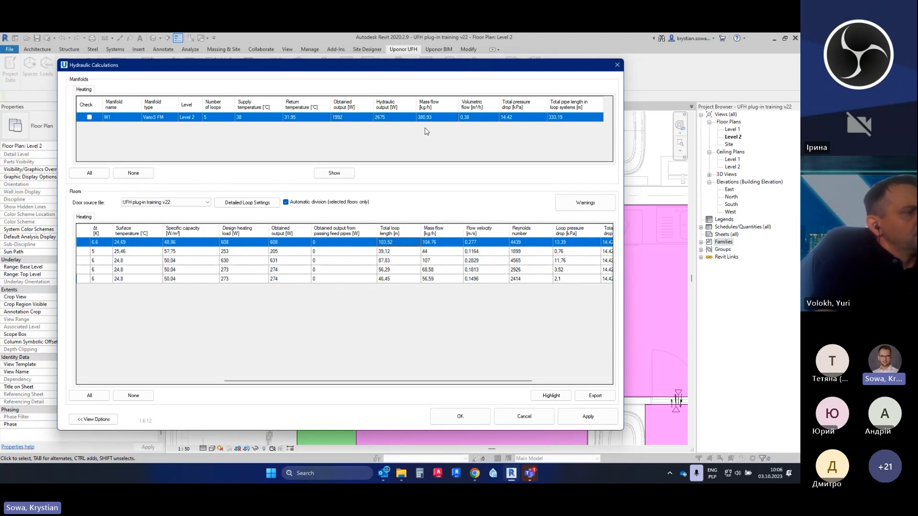
{"action": "left_click_drag", "start_coordinate": [410, 74], "coordinate": [269, 78]}
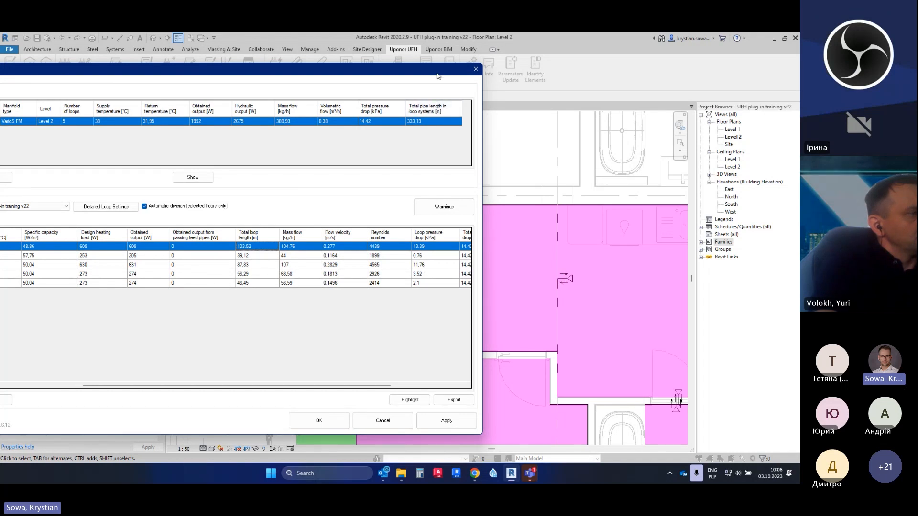
{"action": "left_click_drag", "start_coordinate": [437, 75], "coordinate": [333, 86]}
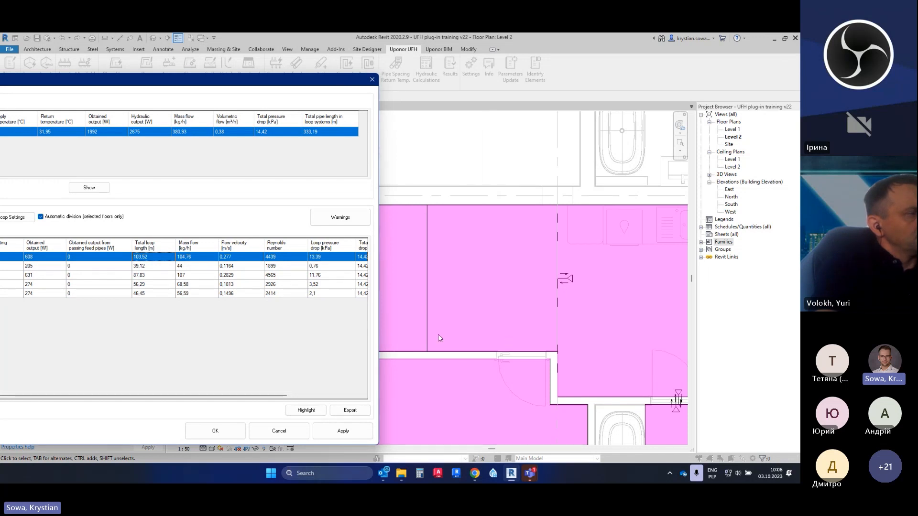
{"action": "left_click_drag", "start_coordinate": [216, 88], "coordinate": [409, 91]}
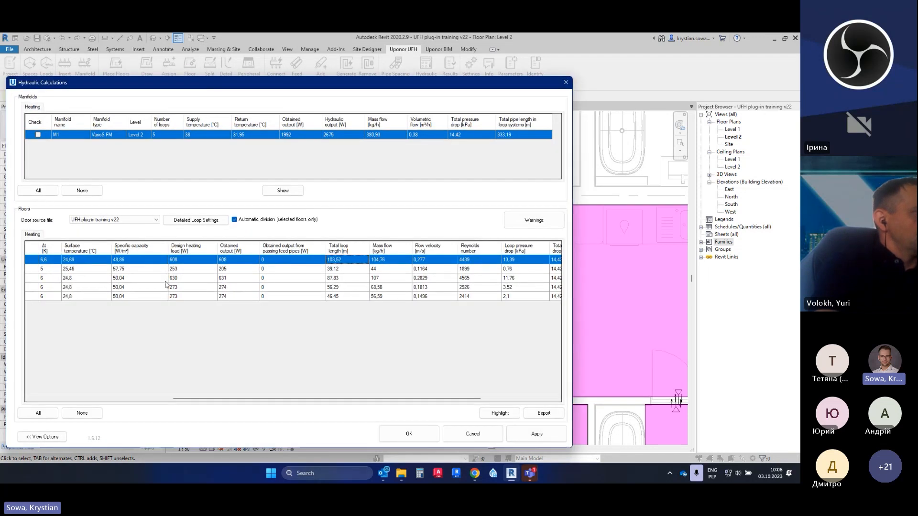
Compare the design heating load and obtained output of each floor with its loop length and pressure drop values
{"action": "left_click", "coordinate": [202, 268]}
{"action": "left_click", "coordinate": [201, 277]}
{"action": "left_click", "coordinate": [202, 287]}
{"action": "left_click", "coordinate": [202, 296]}
{"action": "left_click_drag", "start_coordinate": [280, 399], "coordinate": [448, 408]}
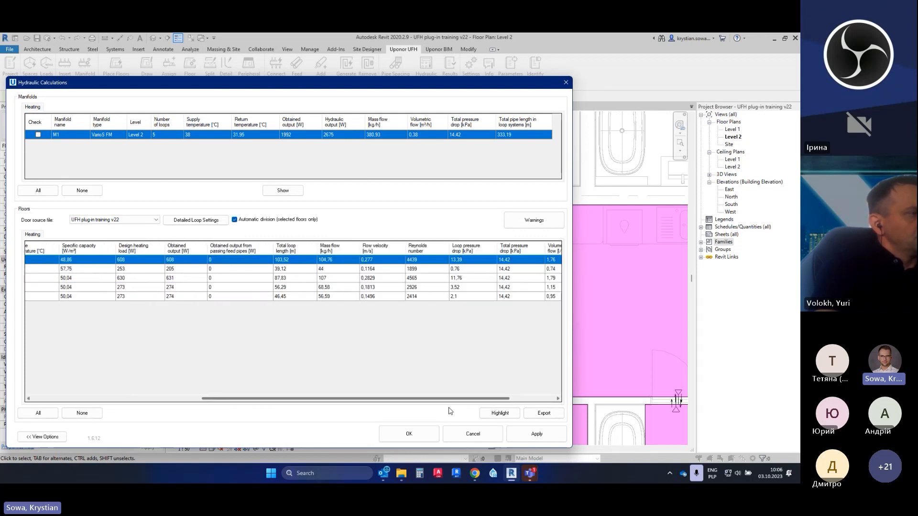
{"action": "left_click", "coordinate": [282, 268]}
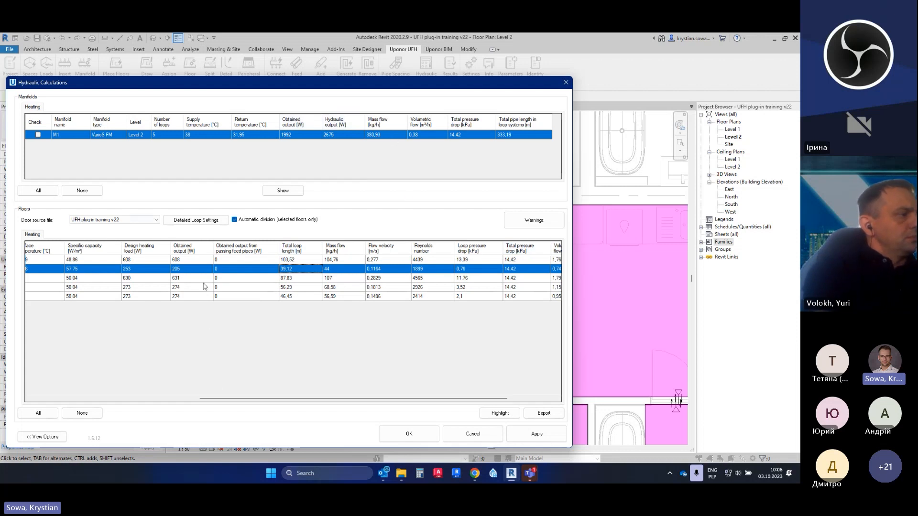
Close the hydraulic calculations and inspect all heated floors of the apartment on the Level 2 plan
{"action": "left_click", "coordinate": [566, 82]}
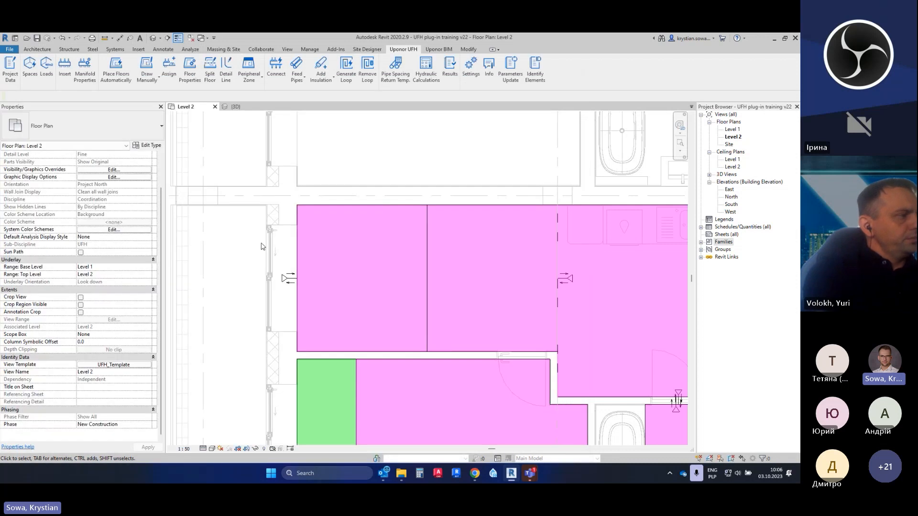
{"action": "scroll", "coordinate": [362, 268], "scroll_direction": "up", "scroll_amount": 4}
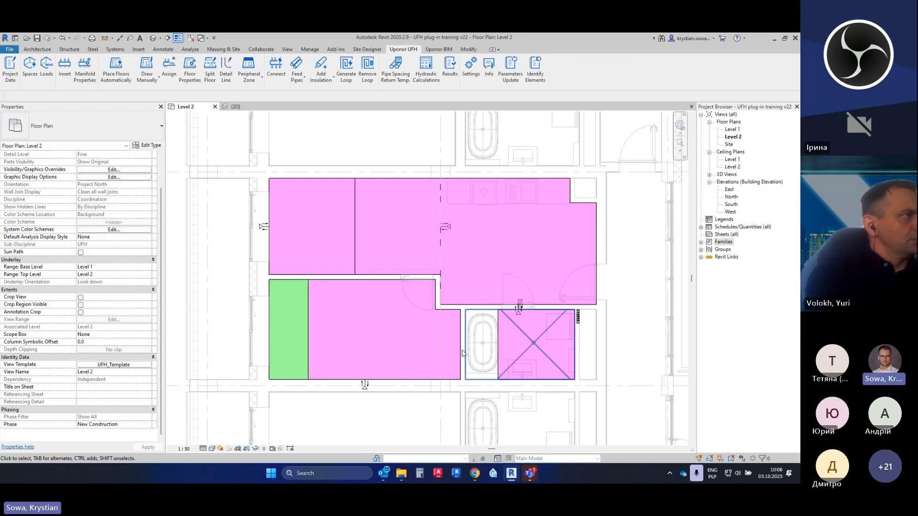
{"action": "scroll", "coordinate": [400, 340], "scroll_direction": "up", "scroll_amount": 1}
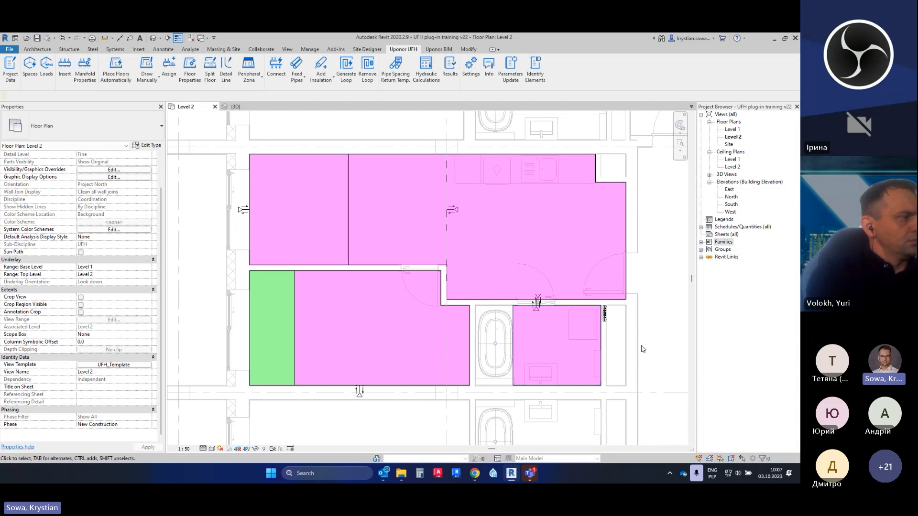
{"action": "middle_click_drag", "start_coordinate": [660, 266], "coordinate": [659, 275]}
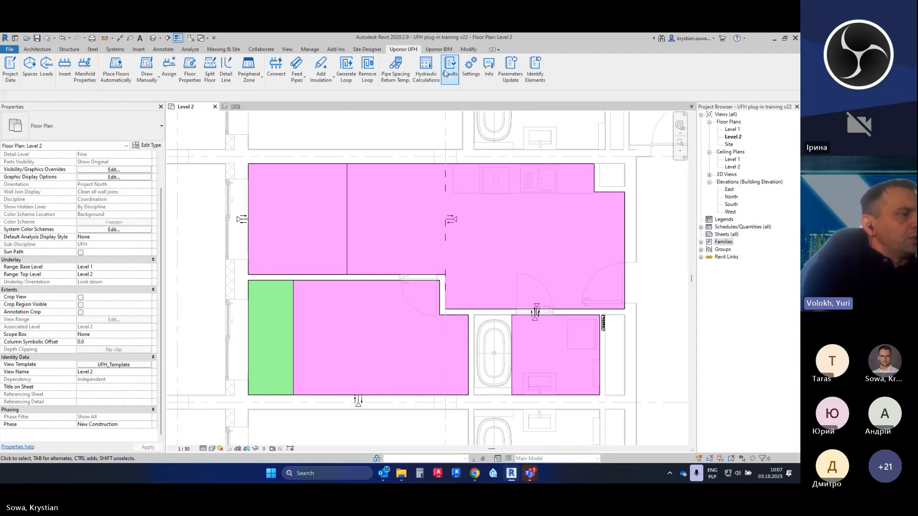
Rerun the hydraulic calculations for manifold M1, review the floors' loop results, and accept the calculations
{"action": "left_click", "coordinate": [426, 69]}
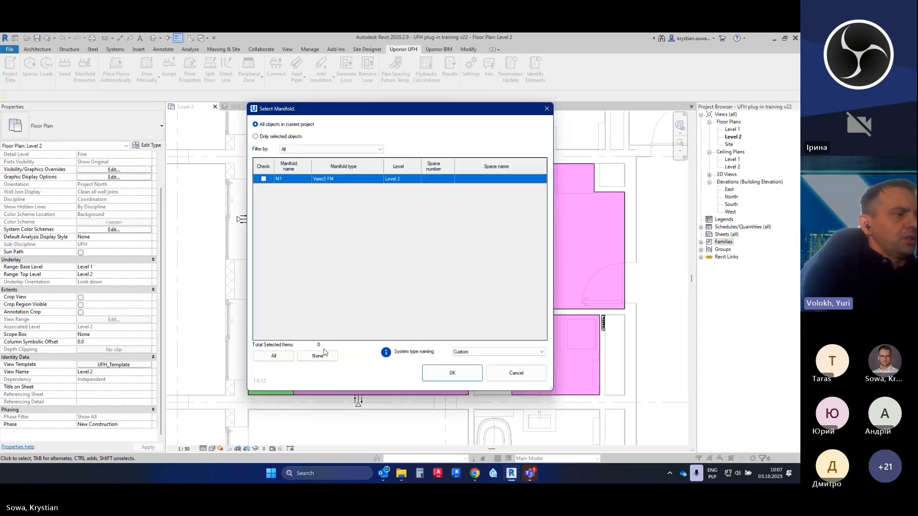
{"action": "left_click", "coordinate": [445, 369]}
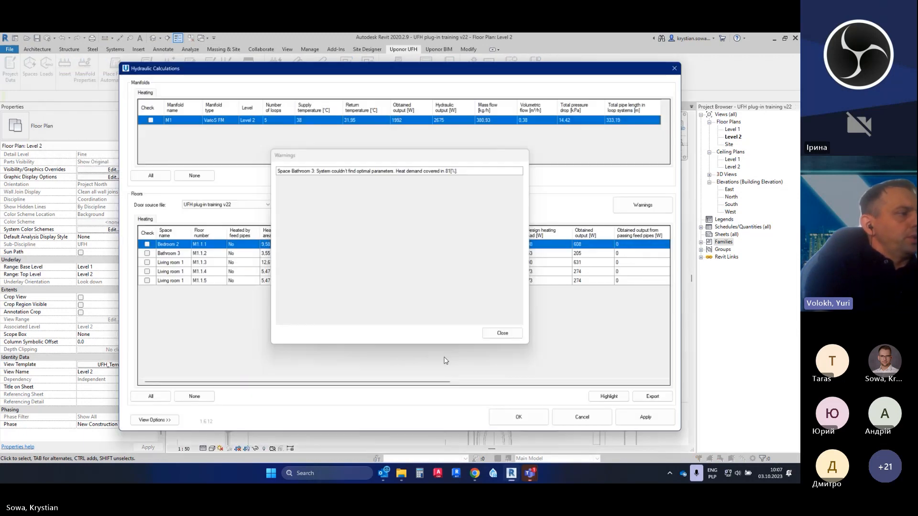
{"action": "left_click", "coordinate": [503, 334]}
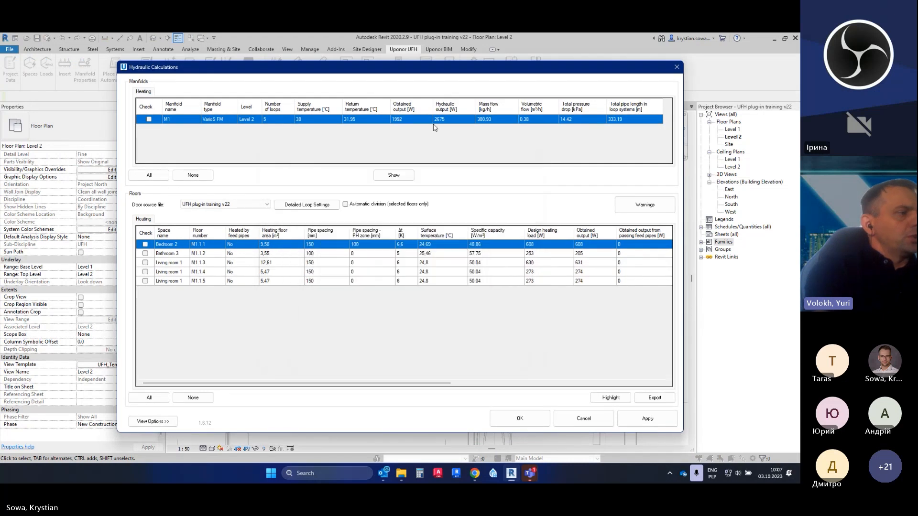
{"action": "left_click_drag", "start_coordinate": [424, 71], "coordinate": [211, 82]}
{"action": "left_click_drag", "start_coordinate": [201, 390], "coordinate": [365, 398]}
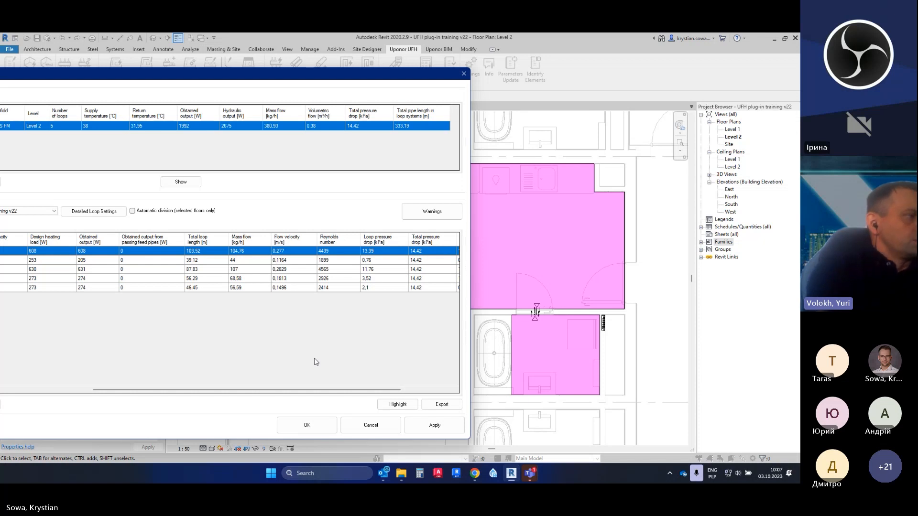
{"action": "left_click", "coordinate": [309, 424]}
Open the calculation results for manifold M1 and enlarge the results window to review the general project data
{"action": "left_click", "coordinate": [447, 75]}
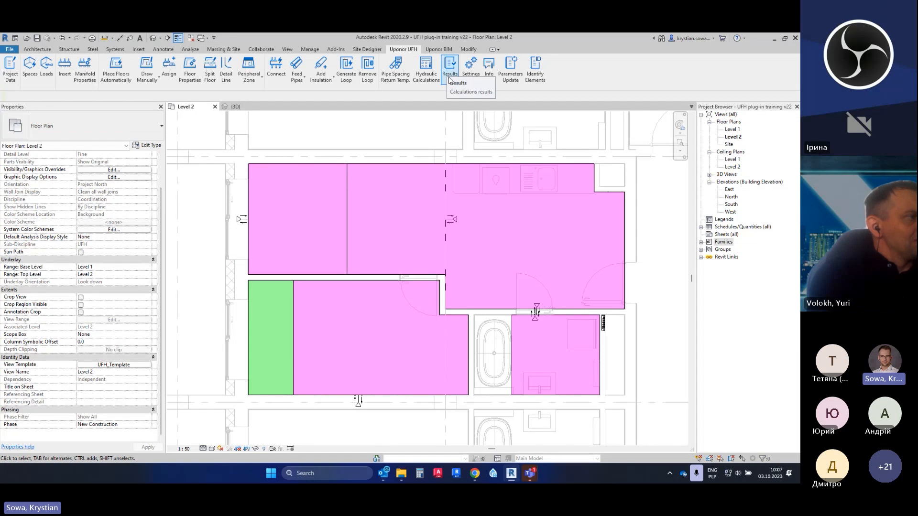
{"action": "left_click", "coordinate": [450, 76]}
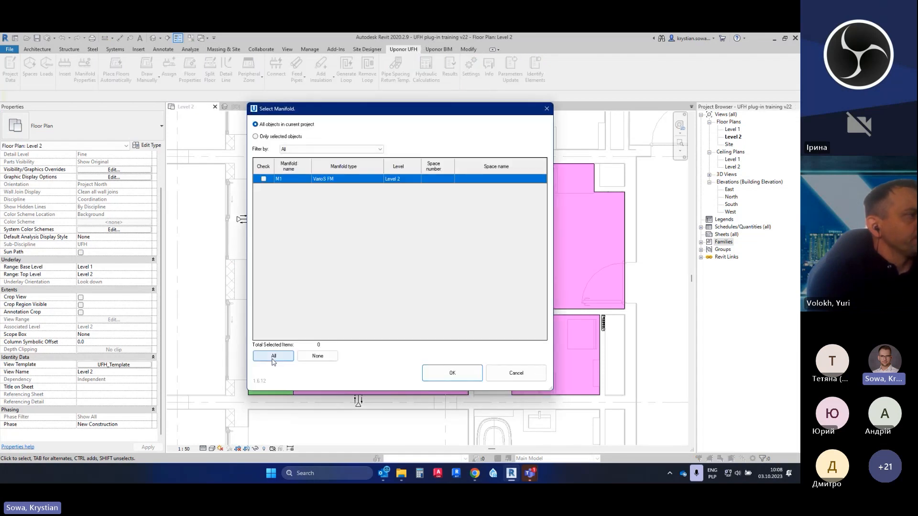
{"action": "left_click", "coordinate": [451, 373]}
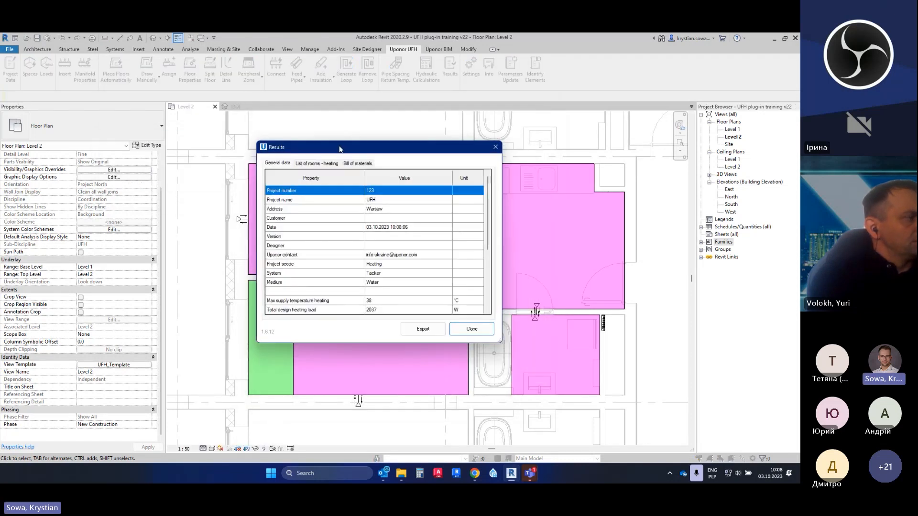
{"action": "left_click_drag", "start_coordinate": [298, 288], "coordinate": [343, 423]}
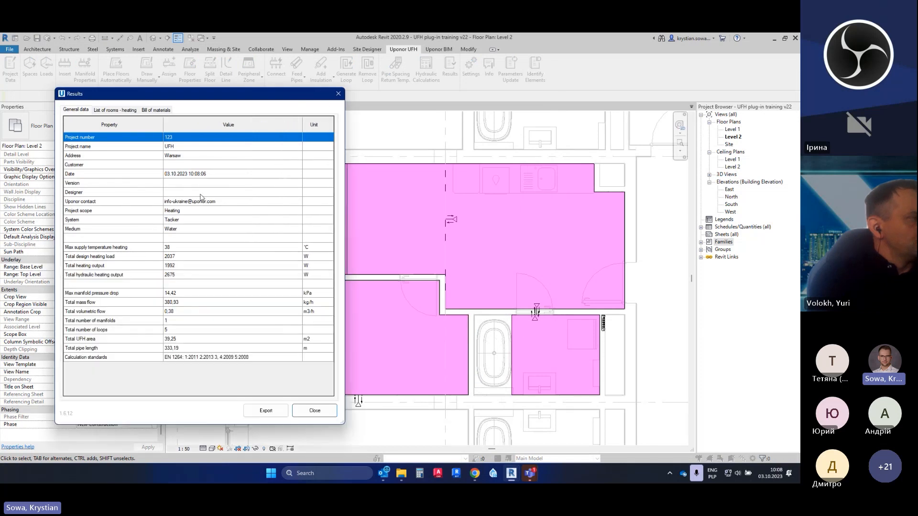
Review the structural, controls and hydronic products in the bill of materials, including the Comfort Pipe, and close the results
{"action": "left_click", "coordinate": [155, 110]}
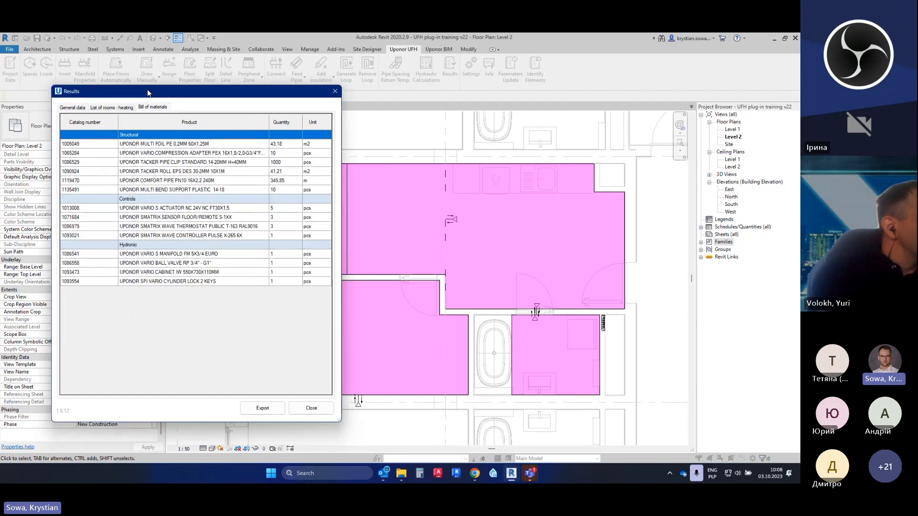
{"action": "left_click_drag", "start_coordinate": [325, 409], "coordinate": [354, 319]}
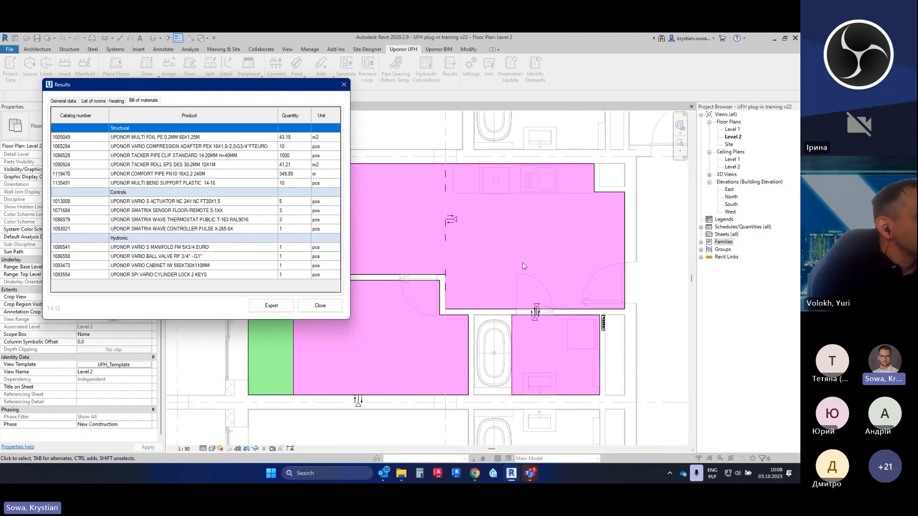
{"action": "left_click_drag", "start_coordinate": [147, 142], "coordinate": [145, 186]}
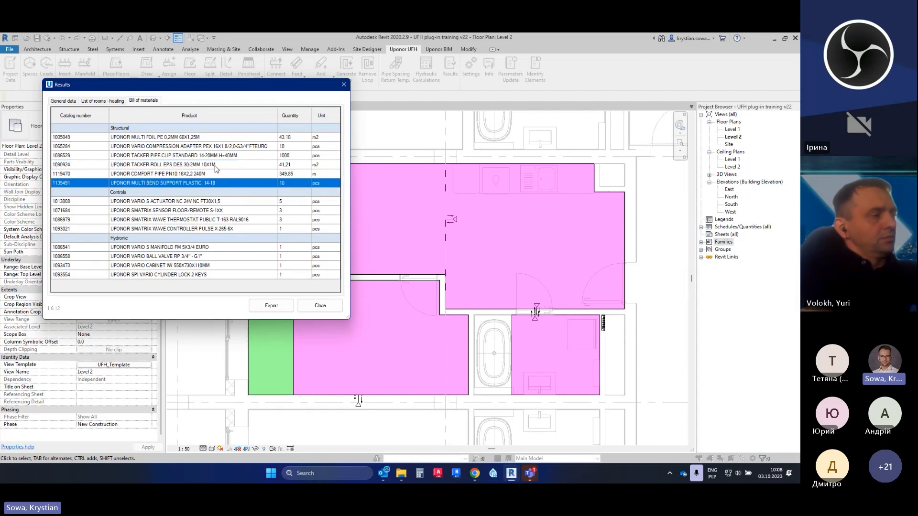
{"action": "left_click", "coordinate": [200, 174]}
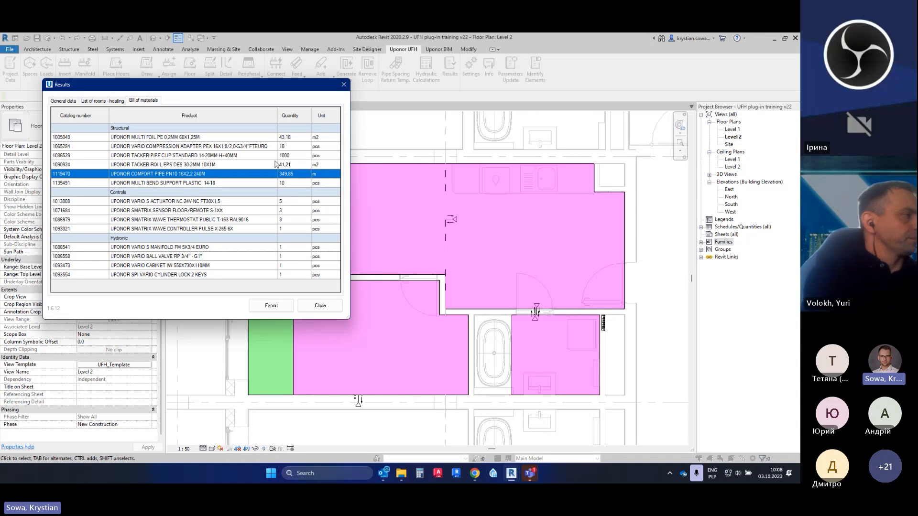
{"action": "left_click", "coordinate": [139, 130]}
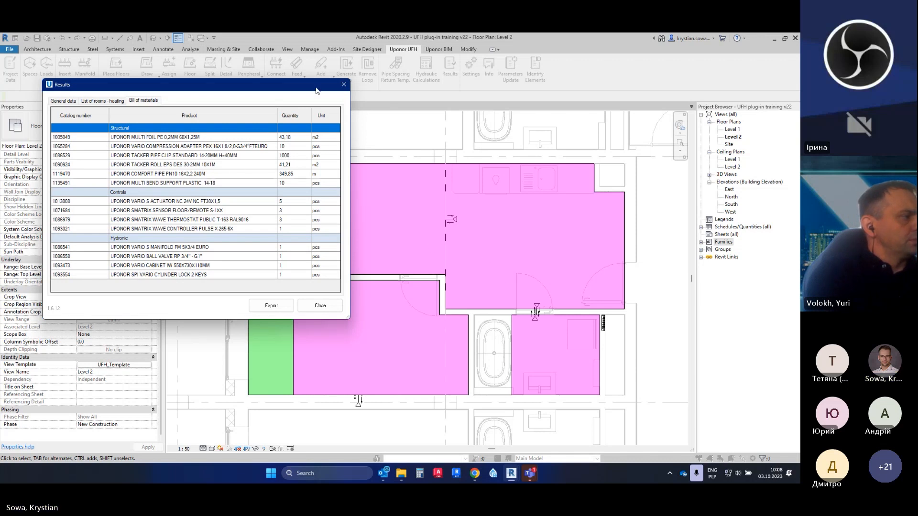
{"action": "left_click", "coordinate": [344, 84]}
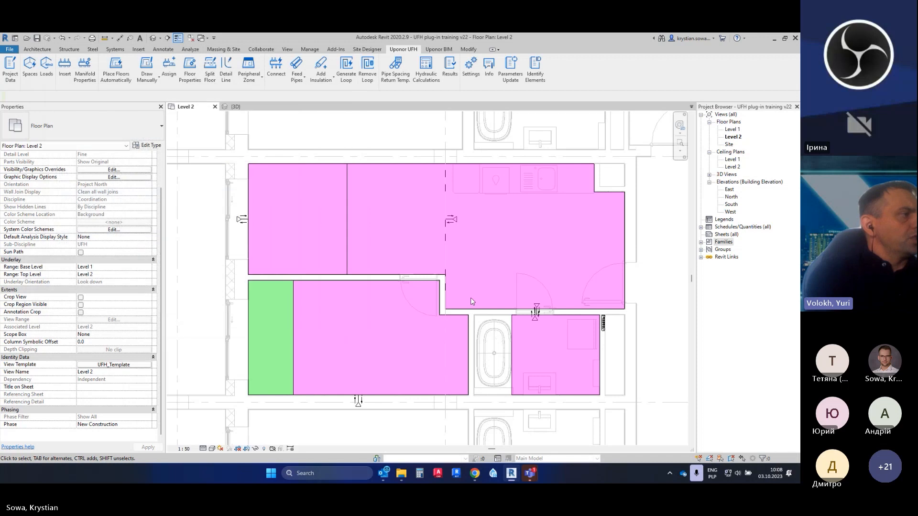
Reopen the calculation results for manifold M1, enlarge the window to review the bill of materials, and close the results
{"action": "left_click", "coordinate": [448, 67]}
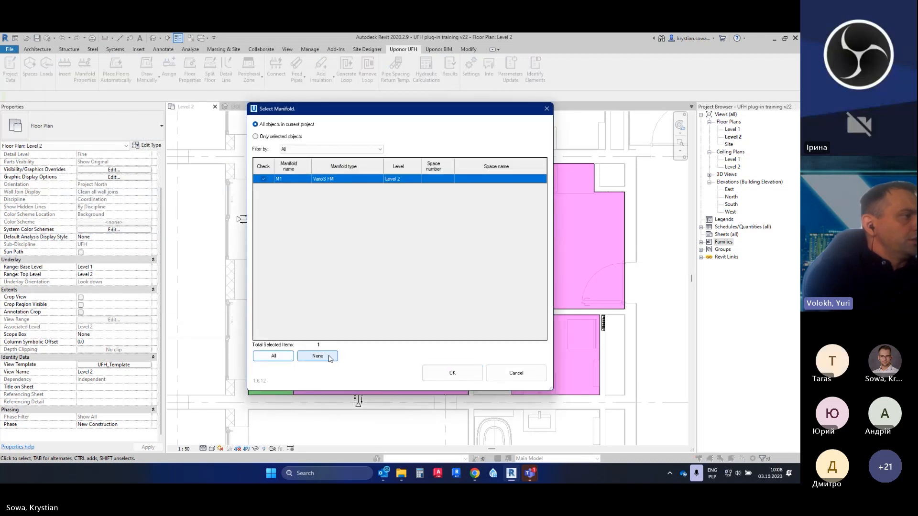
{"action": "left_click", "coordinate": [450, 373]}
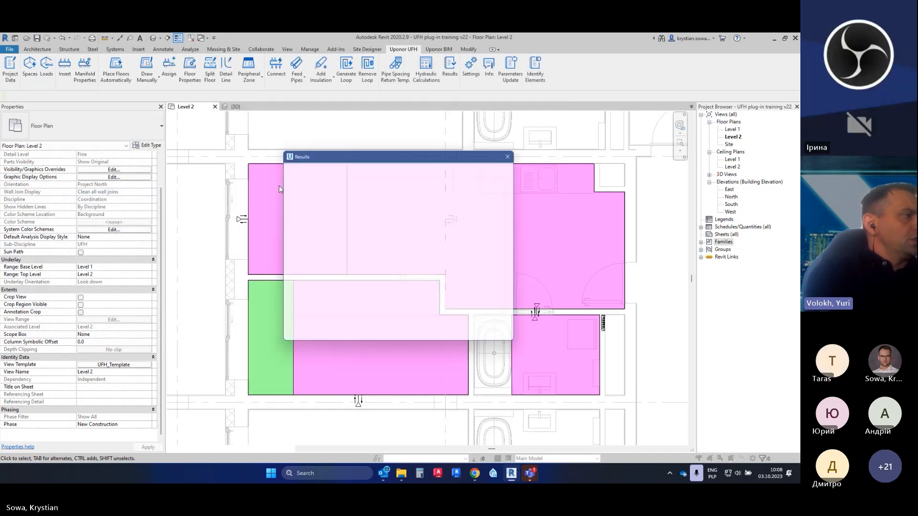
{"action": "left_click", "coordinate": [379, 167]}
{"action": "left_click_drag", "start_coordinate": [369, 156], "coordinate": [214, 110]}
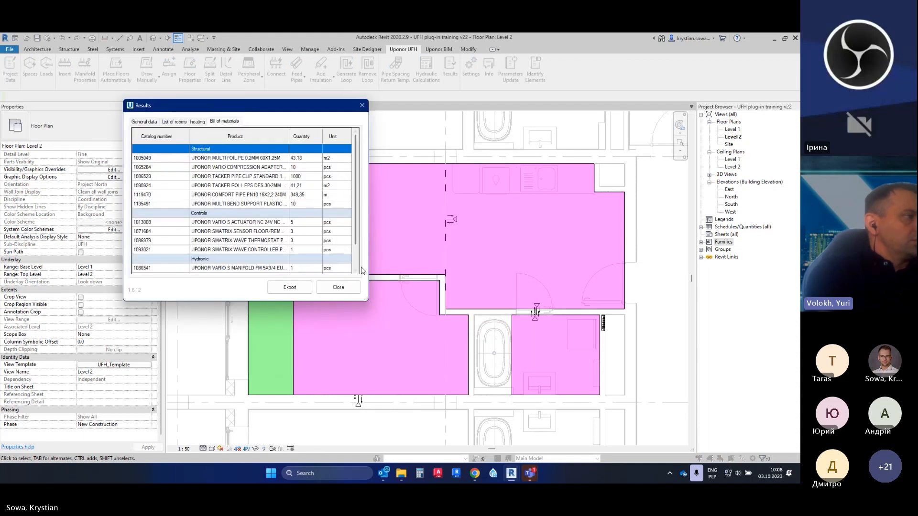
{"action": "left_click_drag", "start_coordinate": [368, 300], "coordinate": [431, 333]}
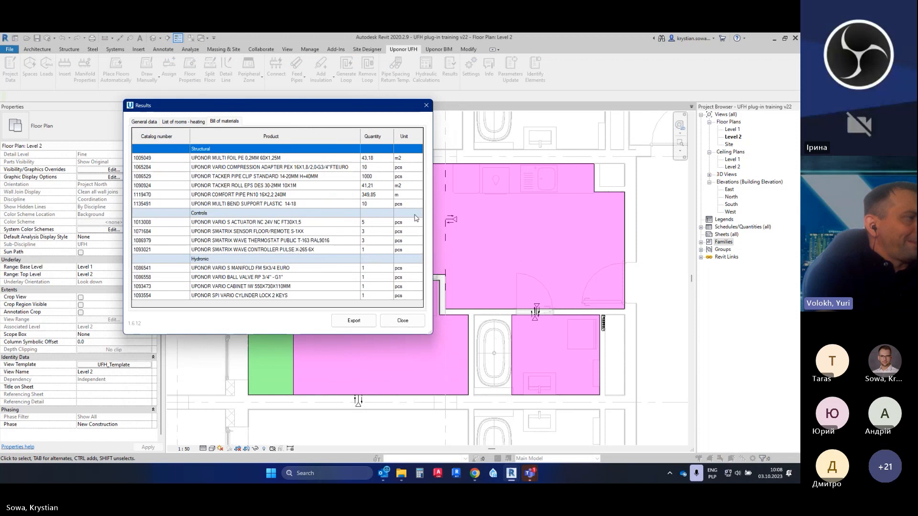
{"action": "left_click", "coordinate": [426, 105]}
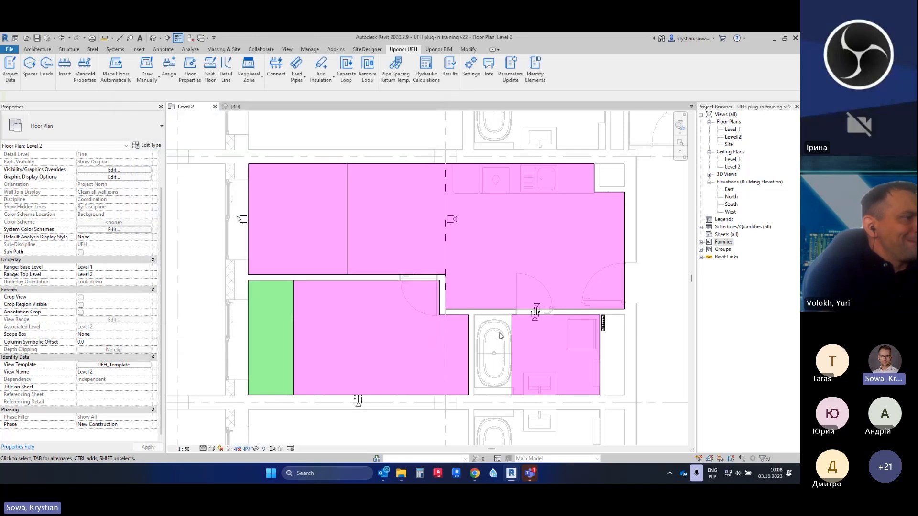
Select the Bedroom's floor heating connector on the lower wall, examine its loop and flow properties, and deselect it
{"action": "scroll", "coordinate": [507, 311], "scroll_direction": "up", "scroll_amount": 1}
{"action": "scroll", "coordinate": [503, 276], "scroll_direction": "down", "scroll_amount": 1}
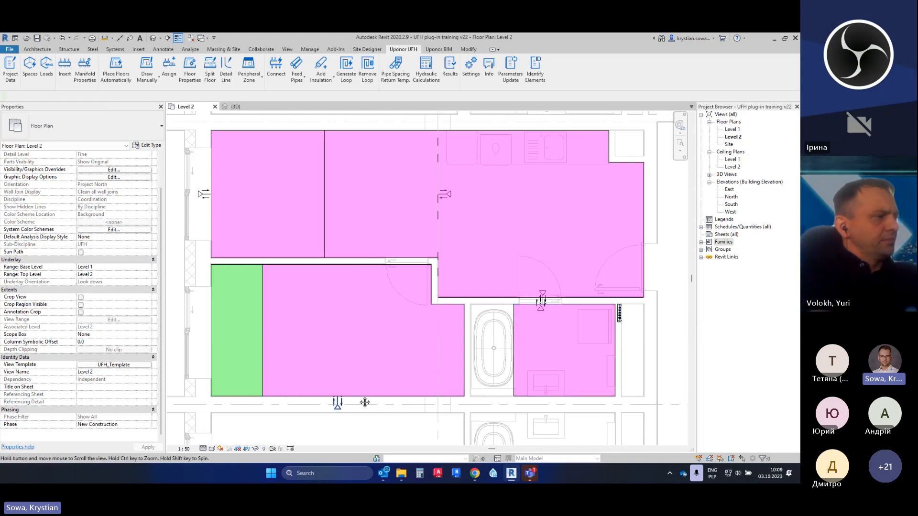
{"action": "middle_click_drag", "start_coordinate": [341, 411], "coordinate": [390, 390]}
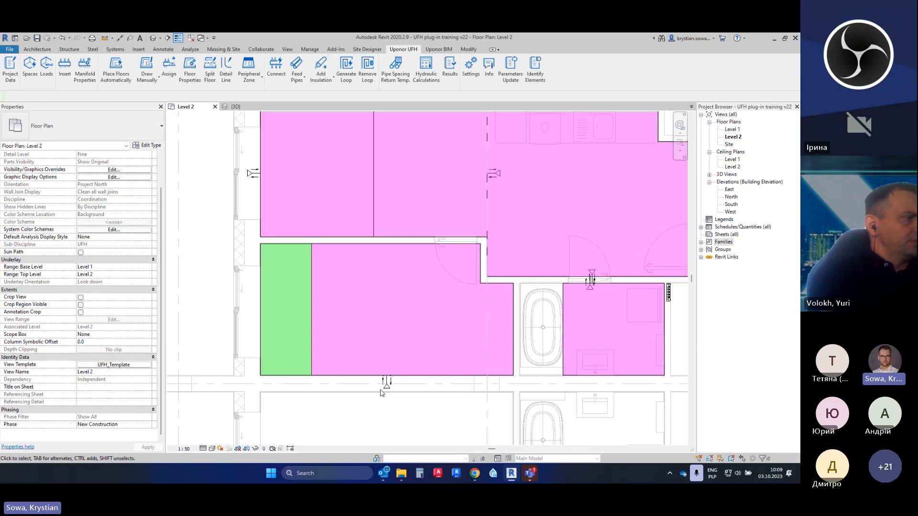
{"action": "left_click", "coordinate": [386, 387]}
{"action": "scroll", "coordinate": [378, 400], "scroll_direction": "up", "scroll_amount": 3}
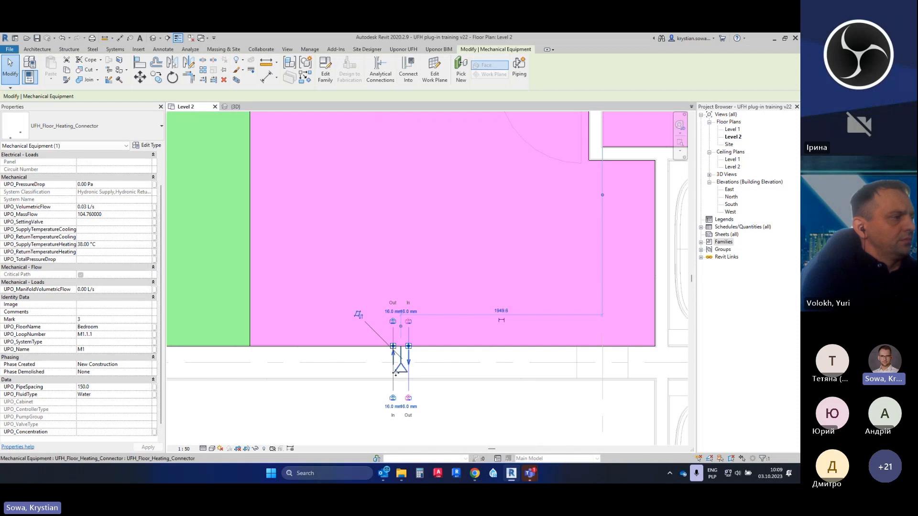
{"action": "scroll", "coordinate": [99, 368], "scroll_direction": "down", "scroll_amount": 1}
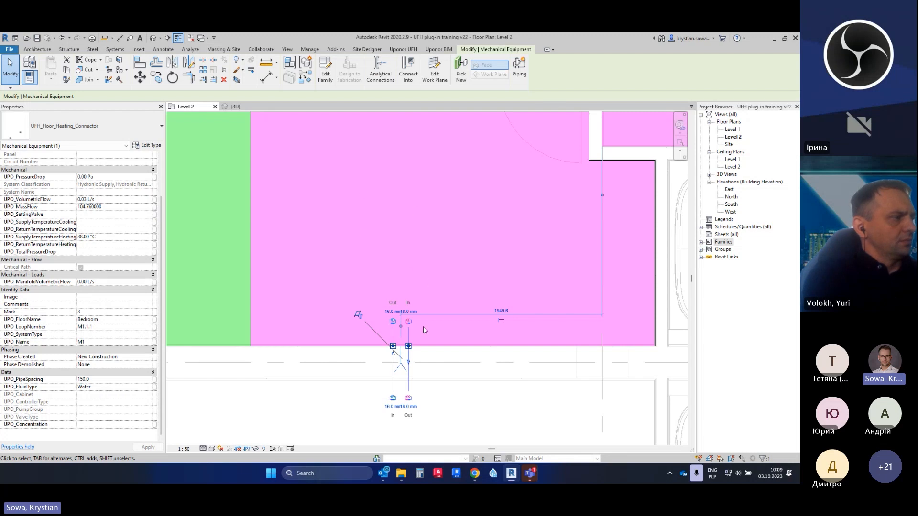
{"action": "left_click", "coordinate": [456, 384]}
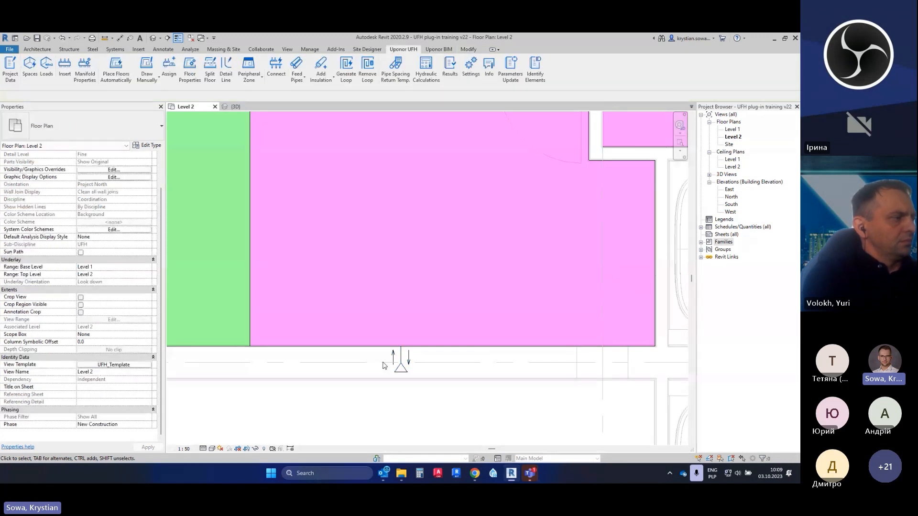
Slide the Bedroom connector along the lower wall and try to move it directly onto the opposite wall
{"action": "left_click", "coordinate": [403, 361]}
{"action": "left_click_drag", "start_coordinate": [403, 361], "coordinate": [423, 354]}
{"action": "scroll", "coordinate": [427, 382], "scroll_direction": "down", "scroll_amount": 2}
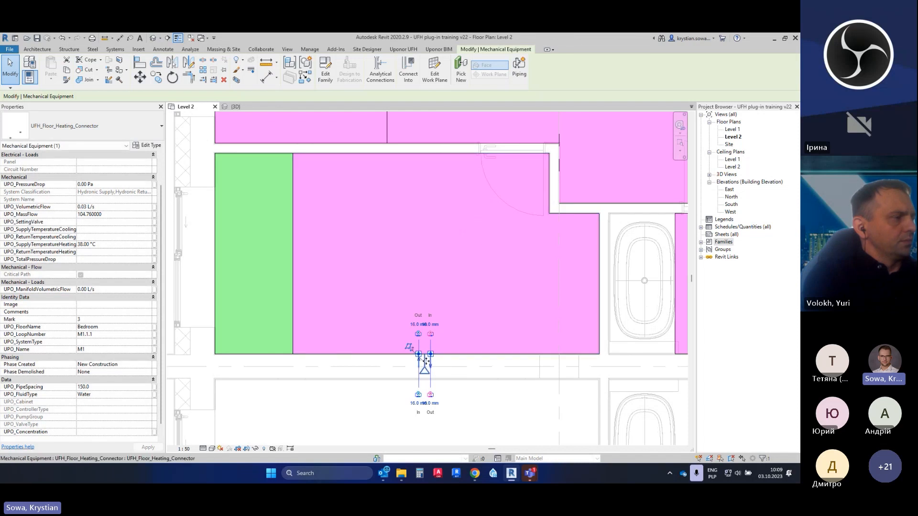
{"action": "left_click_drag", "start_coordinate": [425, 368], "coordinate": [426, 128]}
{"action": "left_click_drag", "start_coordinate": [425, 367], "coordinate": [426, 184]}
{"action": "left_click_drag", "start_coordinate": [425, 367], "coordinate": [425, 184]}
{"action": "left_click_drag", "start_coordinate": [425, 369], "coordinate": [423, 368]}
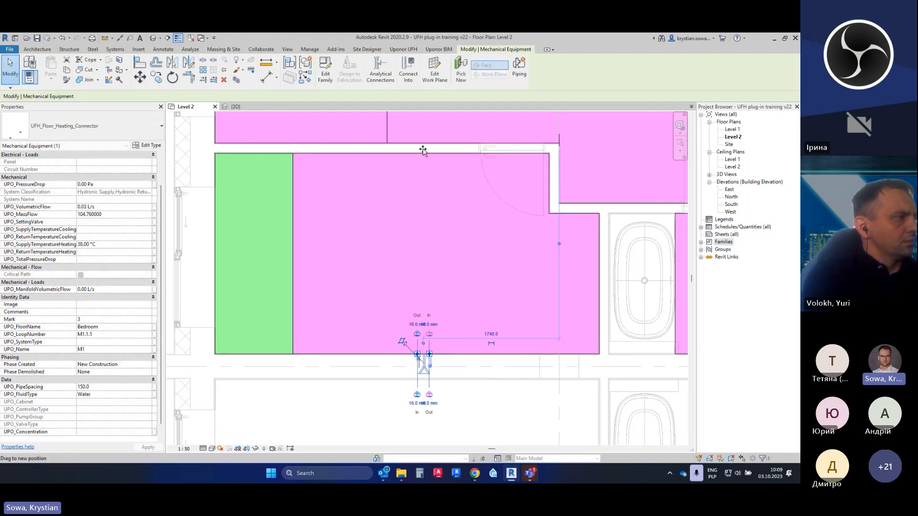
Rehost the Bedroom connector with Pick New Work Plane on the upper bedroom wall in the doorway, and adjust its position near the corner
{"action": "left_click", "coordinate": [461, 84]}
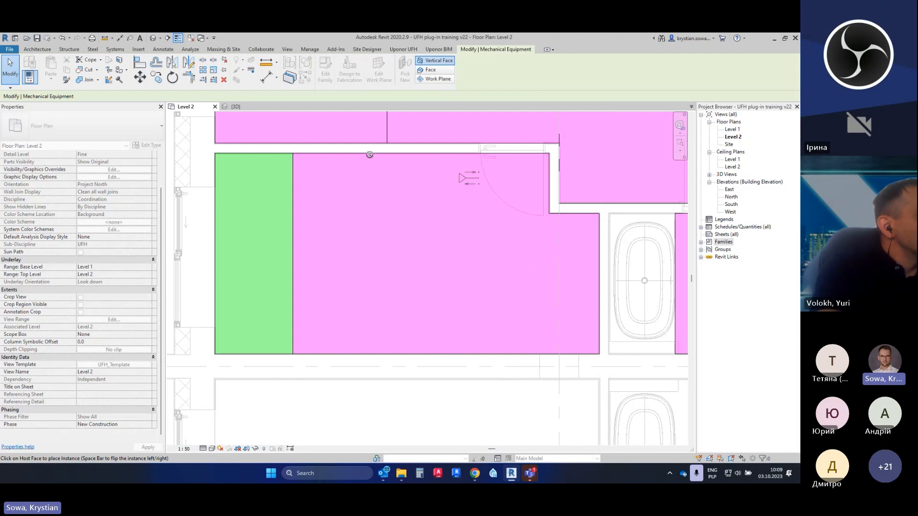
{"action": "left_click", "coordinate": [531, 151]}
{"action": "key", "text": "Escape"}
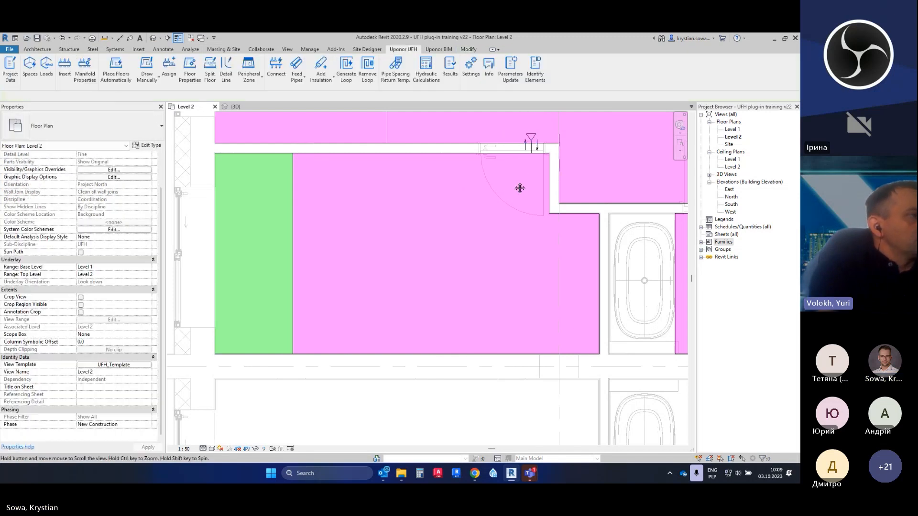
{"action": "scroll", "coordinate": [530, 153], "scroll_direction": "up", "scroll_amount": 2}
{"action": "scroll", "coordinate": [522, 182], "scroll_direction": "up", "scroll_amount": 2}
{"action": "left_click", "coordinate": [517, 211]}
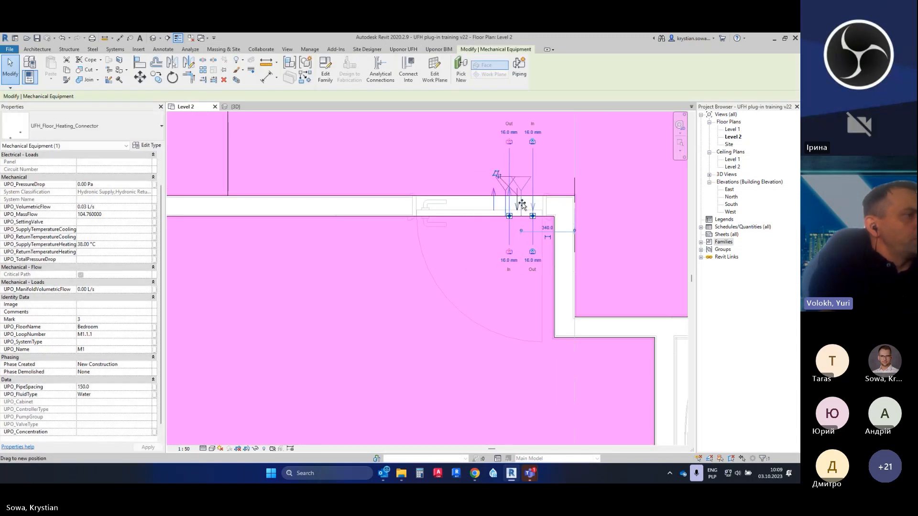
{"action": "key", "text": "Escape"}
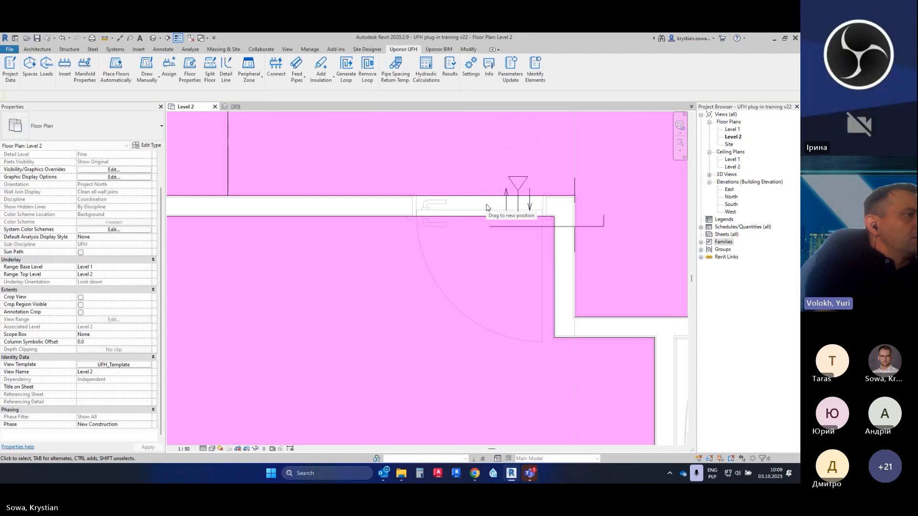
{"action": "scroll", "coordinate": [466, 248], "scroll_direction": "down", "scroll_amount": 1}
{"action": "scroll", "coordinate": [503, 225], "scroll_direction": "up", "scroll_amount": 2}
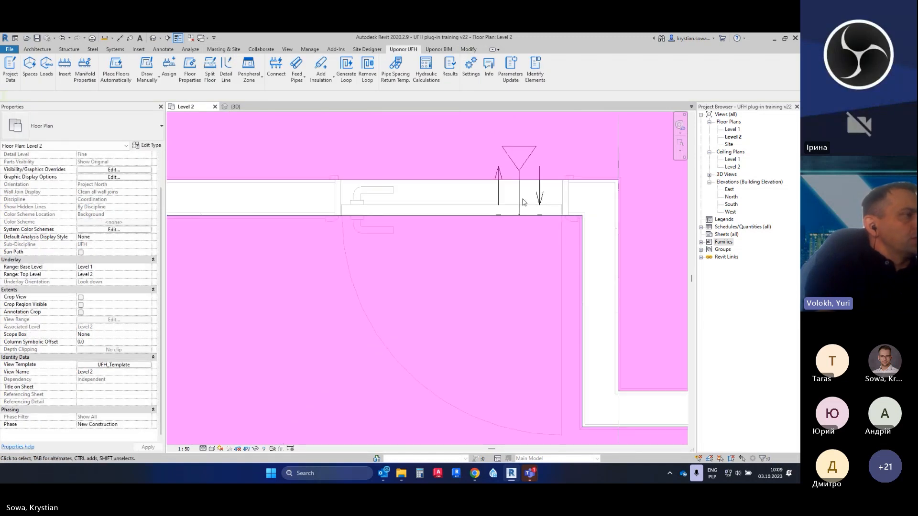
Rehost the doorway connector again with Pick New Work Plane, placing it about 360 mm from the wall corner
{"action": "left_click", "coordinate": [523, 203]}
{"action": "scroll", "coordinate": [443, 235], "scroll_direction": "down", "scroll_amount": 3}
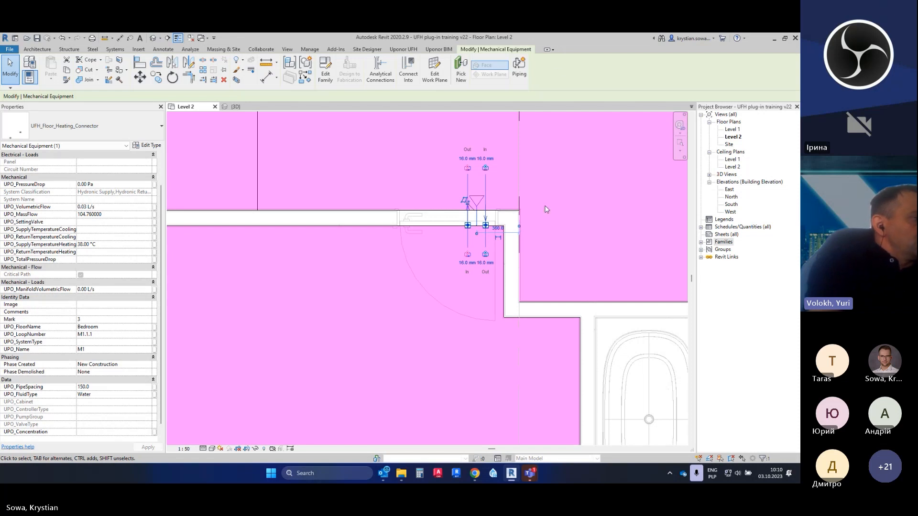
{"action": "scroll", "coordinate": [544, 200], "scroll_direction": "down", "scroll_amount": 1}
{"action": "mouse_move", "coordinate": [492, 213]}
{"action": "left_mouse_down"}
{"action": "mouse_move", "coordinate": [332, 212]}
{"action": "mouse_move", "coordinate": [491, 213]}
{"action": "left_mouse_up"}
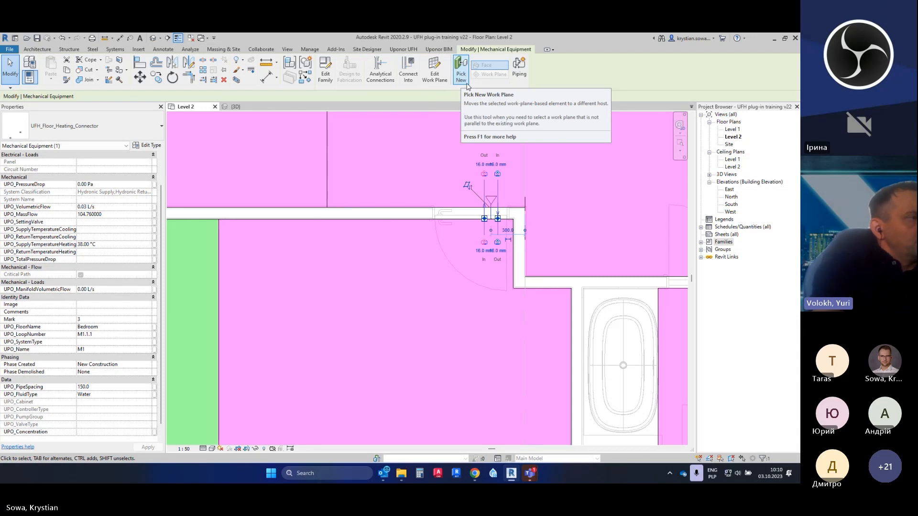
{"action": "left_click", "coordinate": [462, 76]}
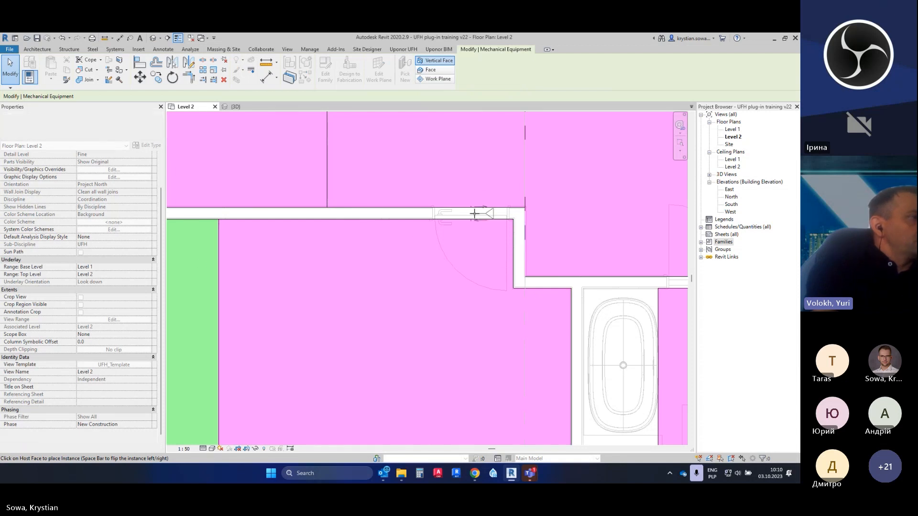
{"action": "left_click", "coordinate": [493, 217]}
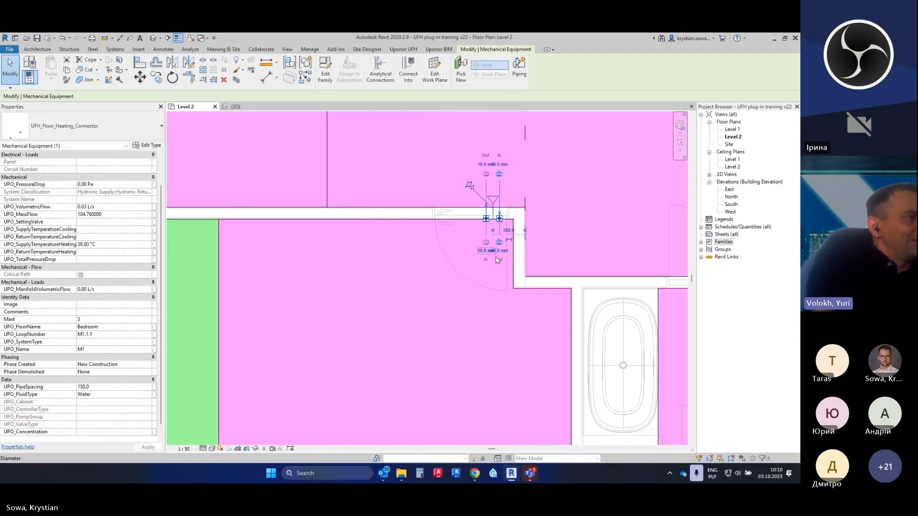
{"action": "key", "text": "Escape"}
Flip the doorway connector's work plane so that it points into the bedroom
{"action": "scroll", "coordinate": [501, 202], "scroll_direction": "up", "scroll_amount": 4}
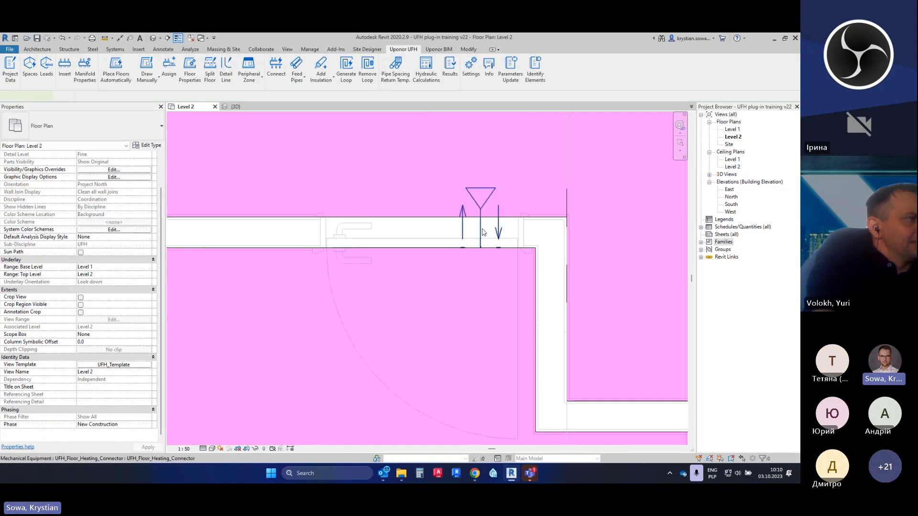
{"action": "left_click", "coordinate": [483, 233]}
{"action": "left_click", "coordinate": [454, 196]}
{"action": "left_click", "coordinate": [438, 307]}
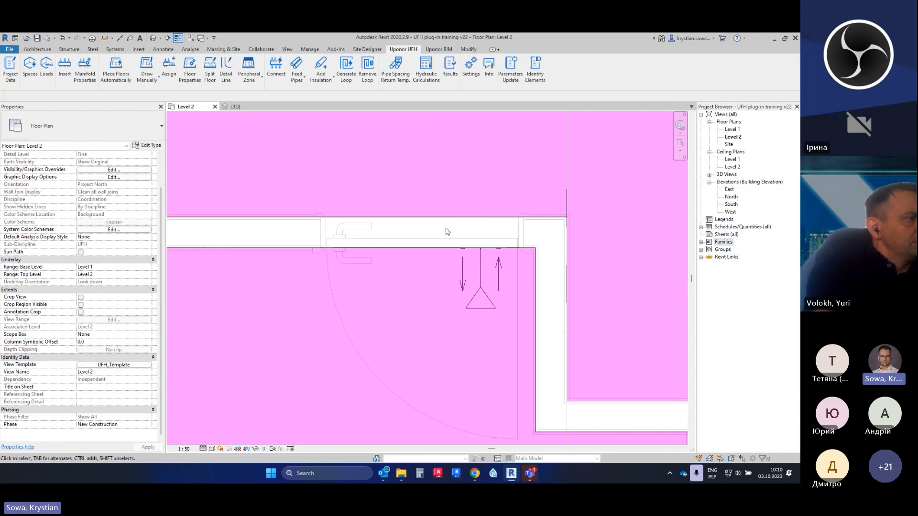
Select the doorway connector again and flip its work plane back toward the living room side
{"action": "scroll", "coordinate": [494, 248], "scroll_direction": "down", "scroll_amount": 2}
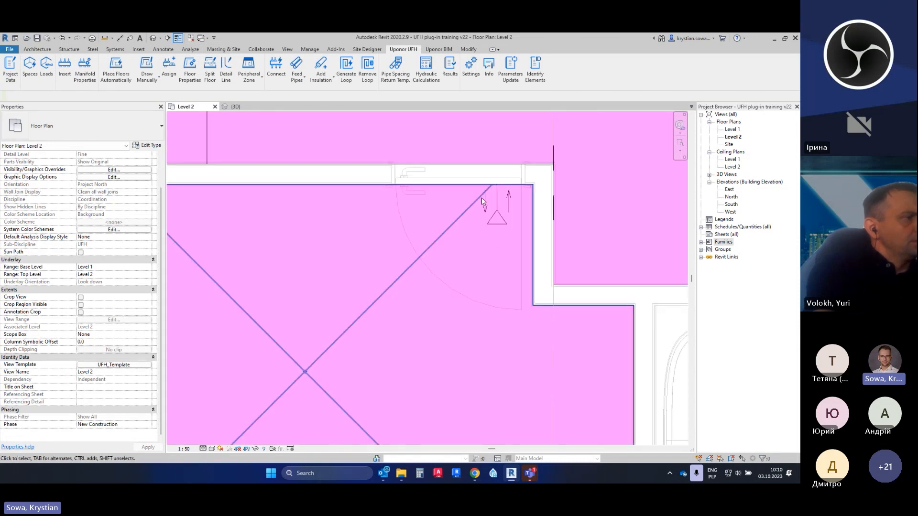
{"action": "left_click", "coordinate": [504, 219]}
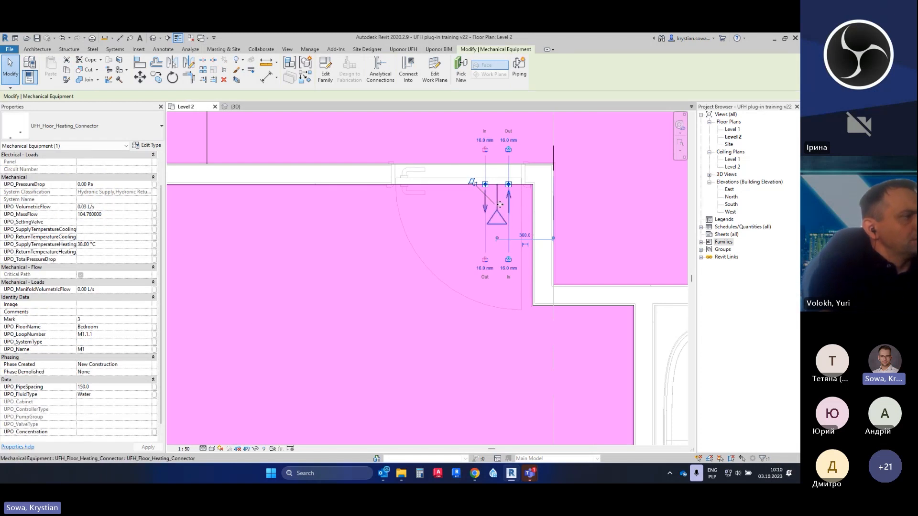
{"action": "scroll", "coordinate": [488, 222], "scroll_direction": "up", "scroll_amount": 1}
{"action": "left_click", "coordinate": [461, 204]}
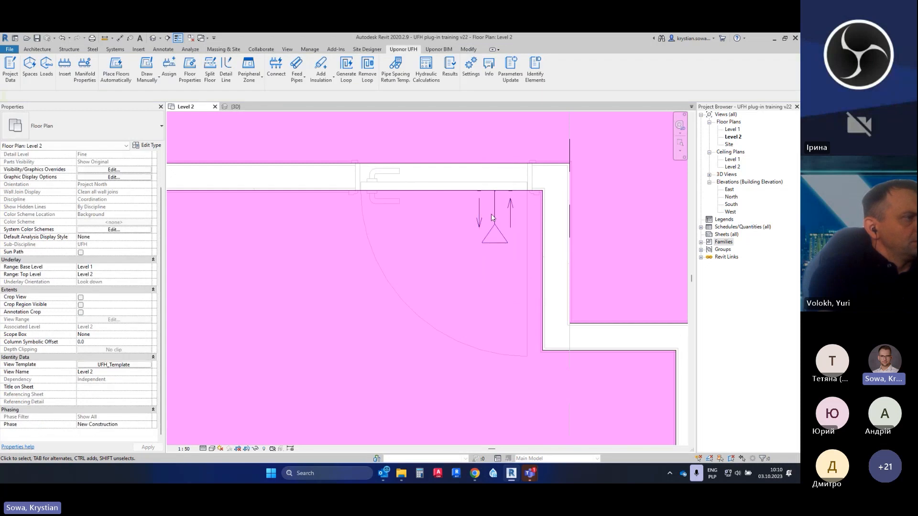
{"action": "left_click", "coordinate": [496, 211]}
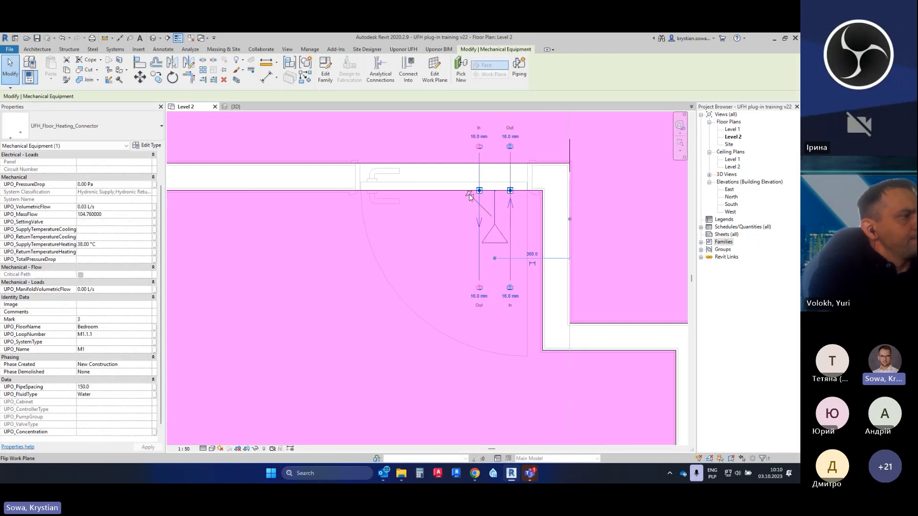
{"action": "scroll", "coordinate": [468, 193], "scroll_direction": "up", "scroll_amount": 5}
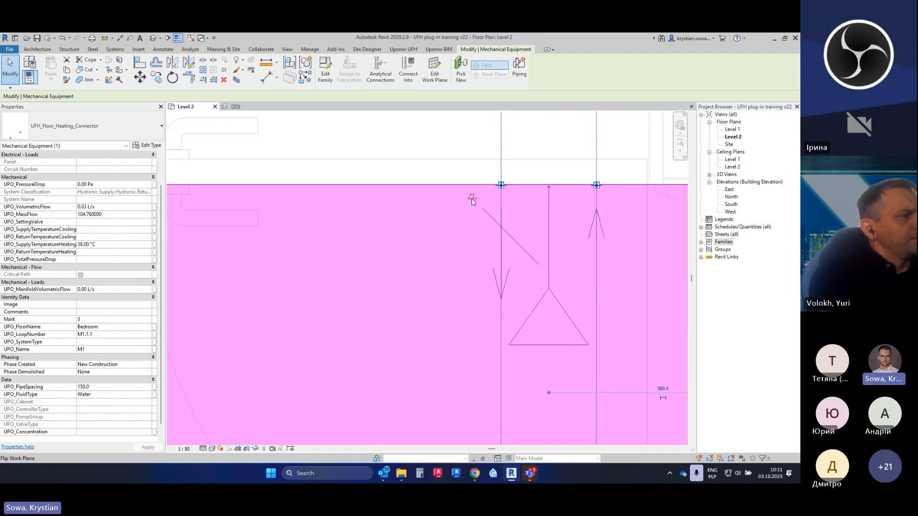
{"action": "left_click", "coordinate": [472, 198]}
{"action": "scroll", "coordinate": [470, 248], "scroll_direction": "down", "scroll_amount": 4}
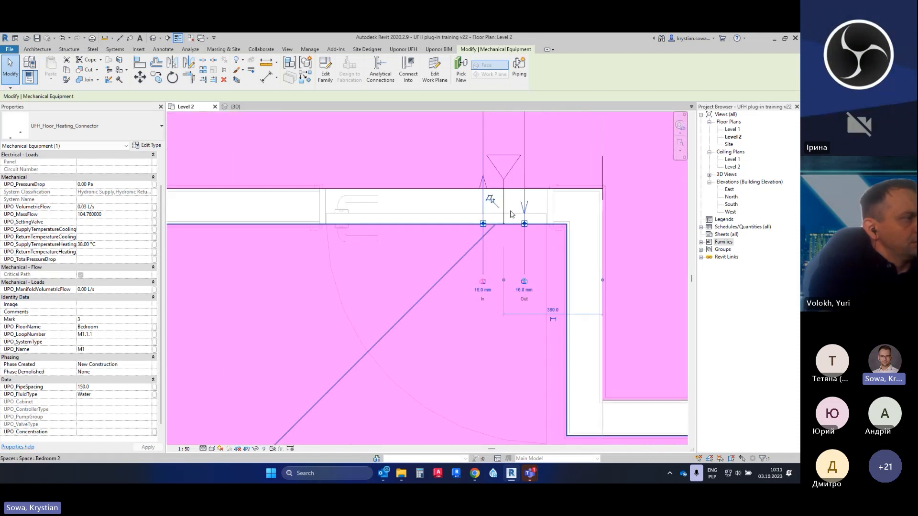
{"action": "key", "text": "Escape"}
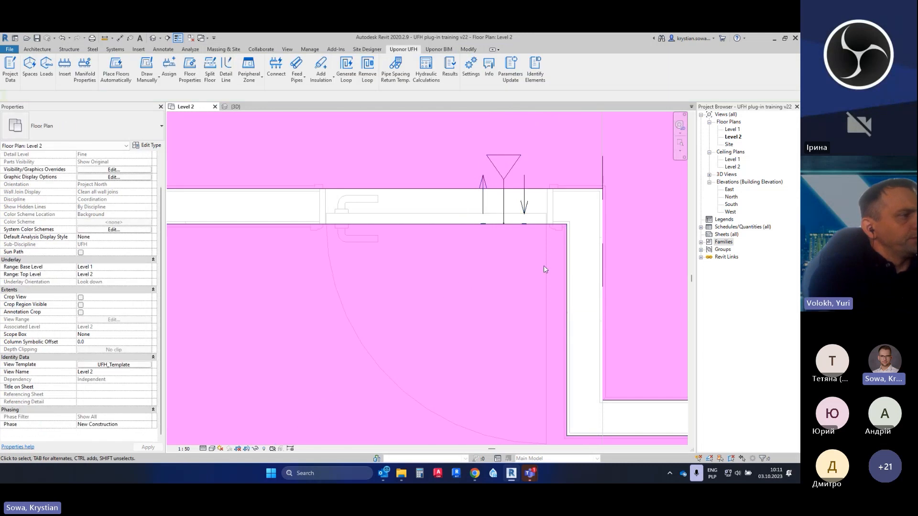
Flip the connector's work plane back and forth between the bedroom and living room sides, leaving it pointing toward the living room
{"action": "left_click", "coordinate": [504, 205]}
{"action": "left_click", "coordinate": [477, 168]}
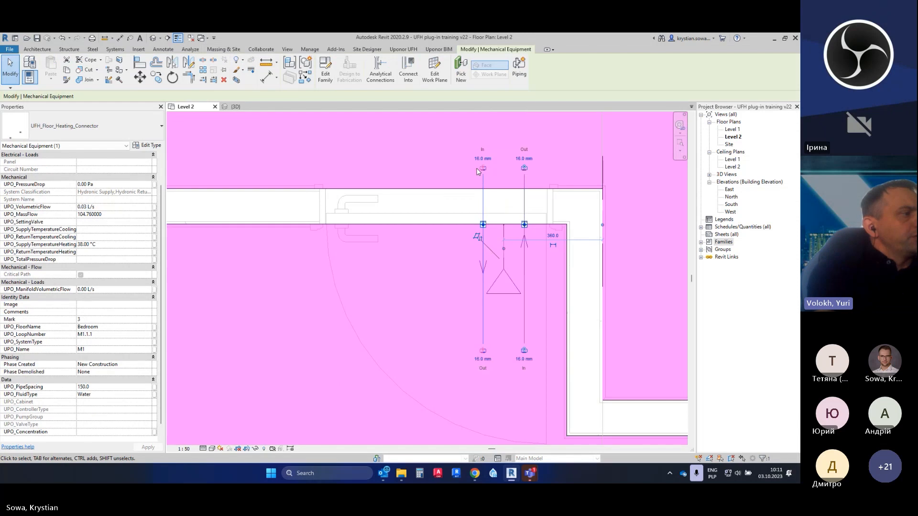
{"action": "key", "text": "Escape"}
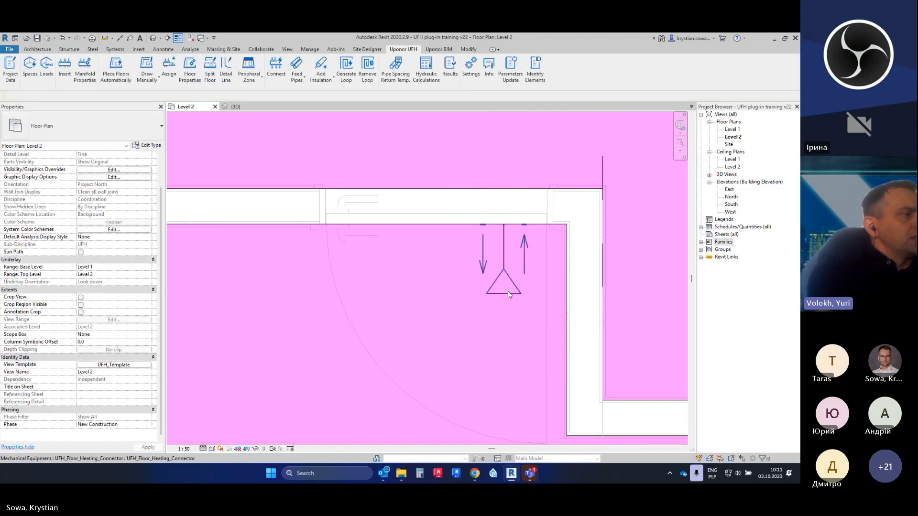
{"action": "left_click", "coordinate": [508, 291]}
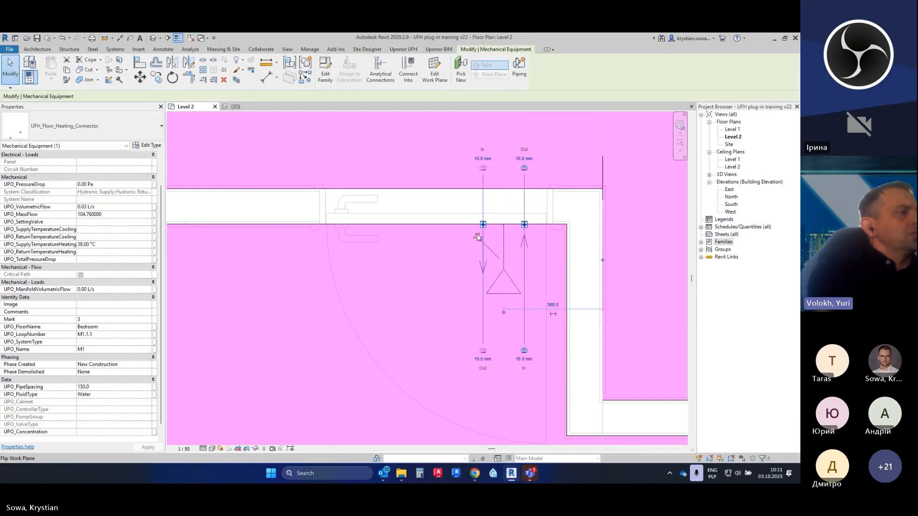
{"action": "left_click", "coordinate": [477, 238]}
{"action": "left_click", "coordinate": [477, 168]}
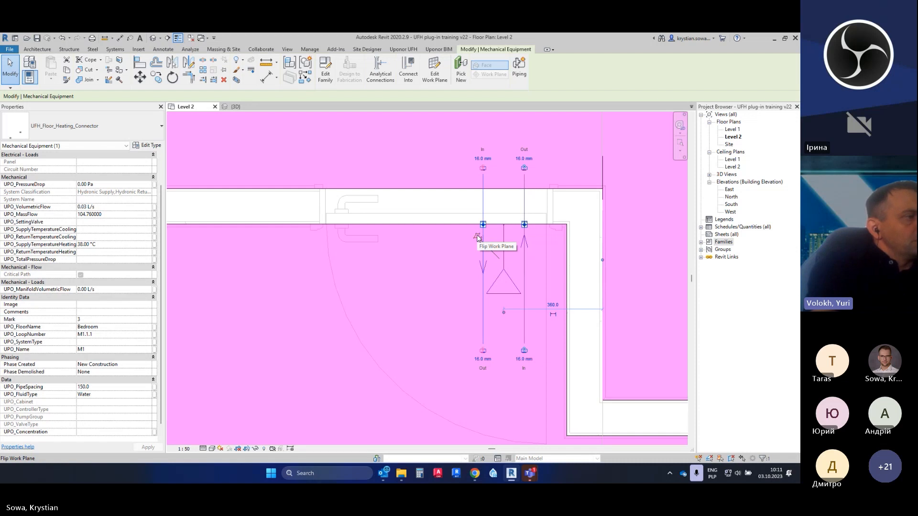
{"action": "left_click", "coordinate": [477, 238]}
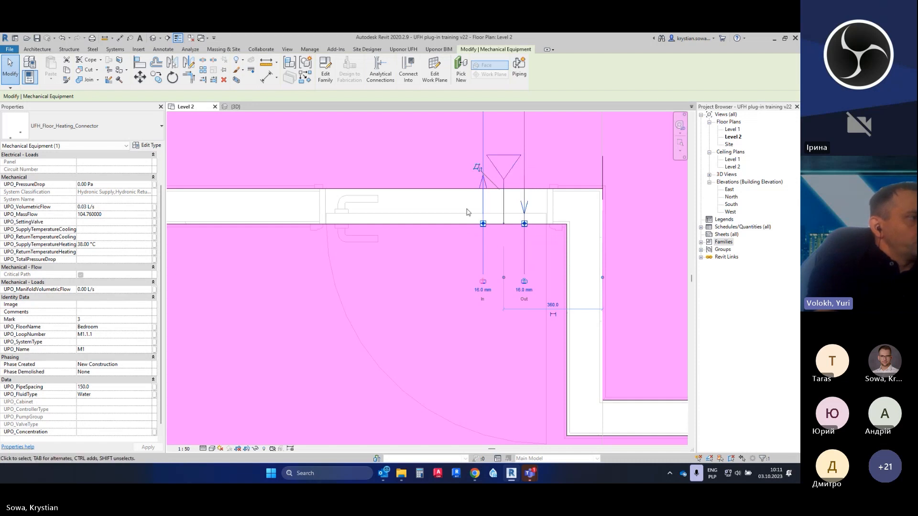
Select the Bedroom doorway connector and rotate it so its supply and return arrows swap sides
{"action": "key", "text": "Escape"}
{"action": "scroll", "coordinate": [479, 300], "scroll_direction": "down", "scroll_amount": 4}
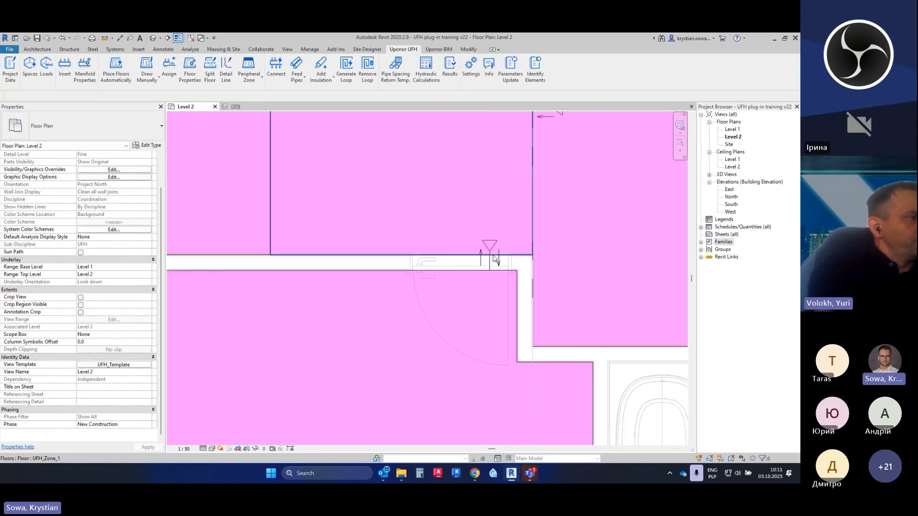
{"action": "scroll", "coordinate": [493, 259], "scroll_direction": "up", "scroll_amount": 5}
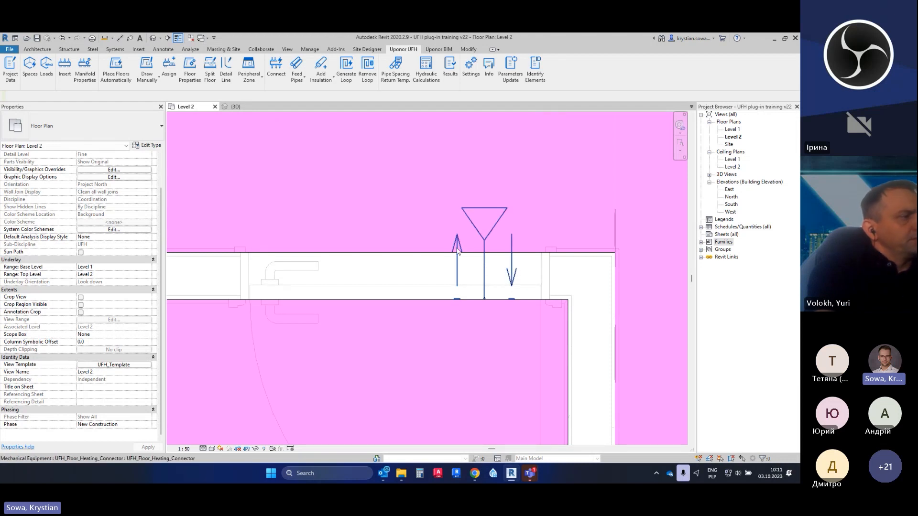
{"action": "scroll", "coordinate": [458, 265], "scroll_direction": "up", "scroll_amount": 2}
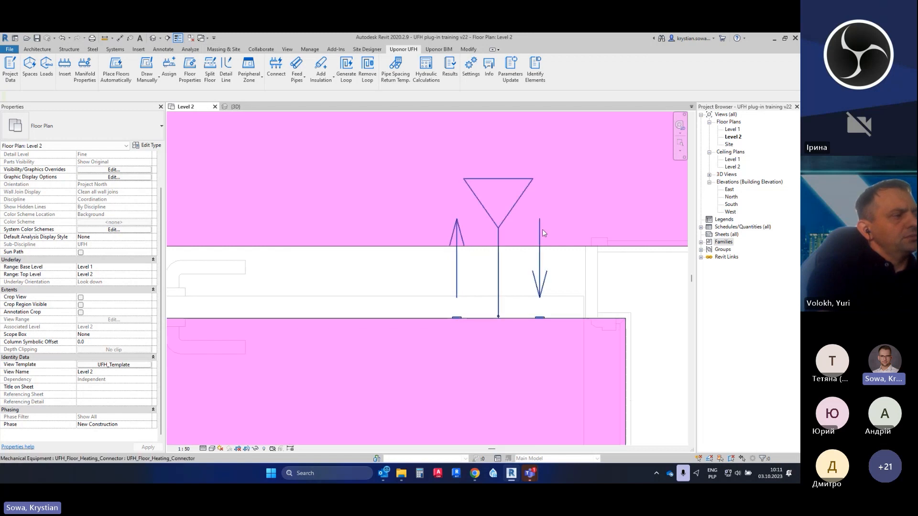
{"action": "scroll", "coordinate": [462, 273], "scroll_direction": "down", "scroll_amount": 2}
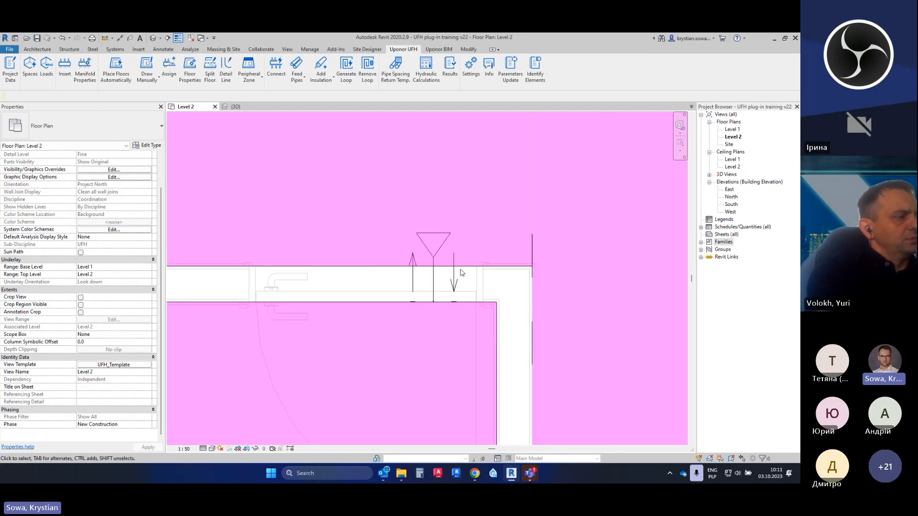
{"action": "scroll", "coordinate": [437, 286], "scroll_direction": "up", "scroll_amount": 2}
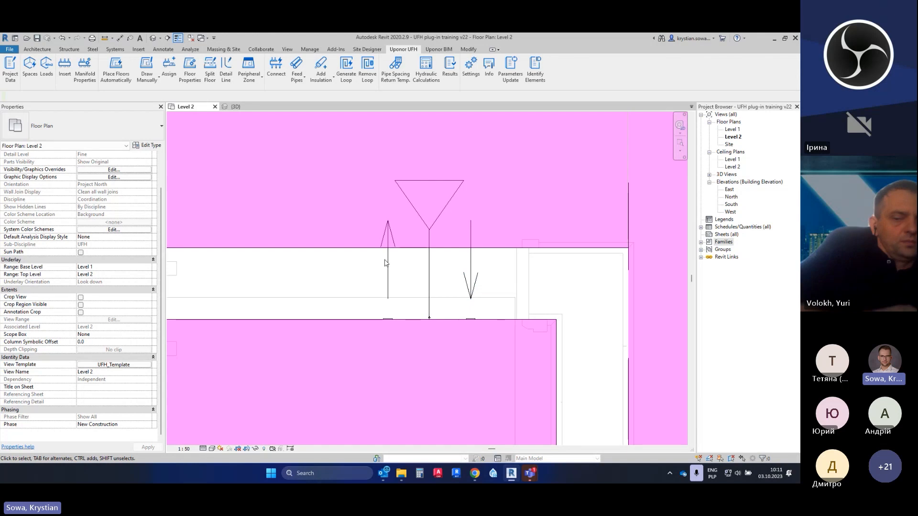
{"action": "left_click", "coordinate": [429, 263]}
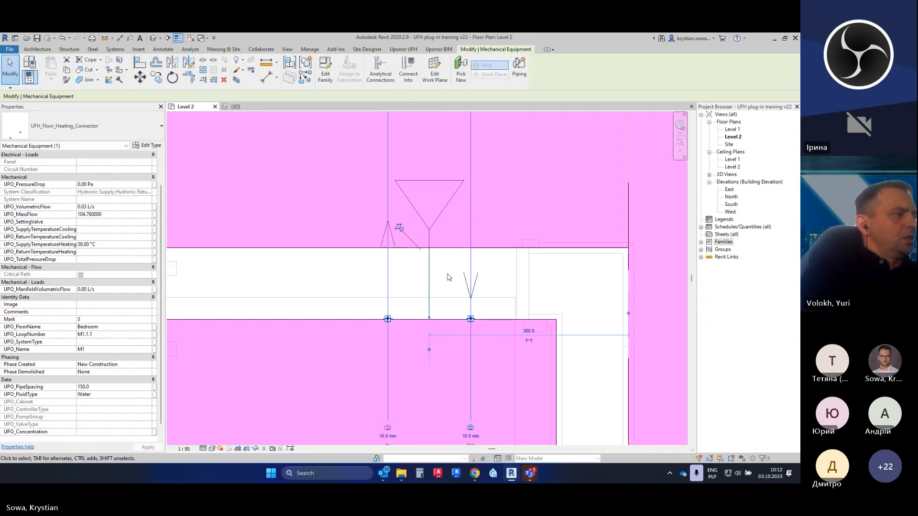
{"action": "key", "text": "space"}
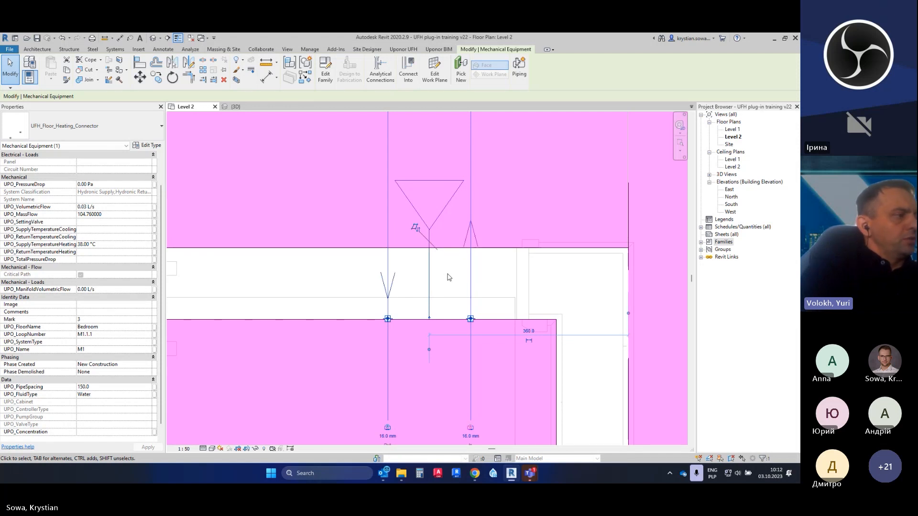
{"action": "key", "text": "space"}
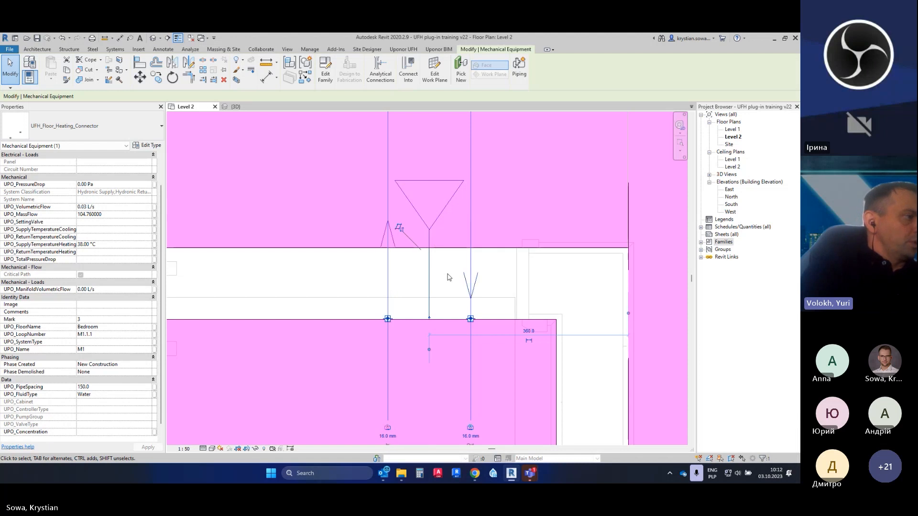
{"action": "key", "text": "space"}
{"action": "key", "text": "Escape"}
{"action": "scroll", "coordinate": [481, 320], "scroll_direction": "down", "scroll_amount": 4}
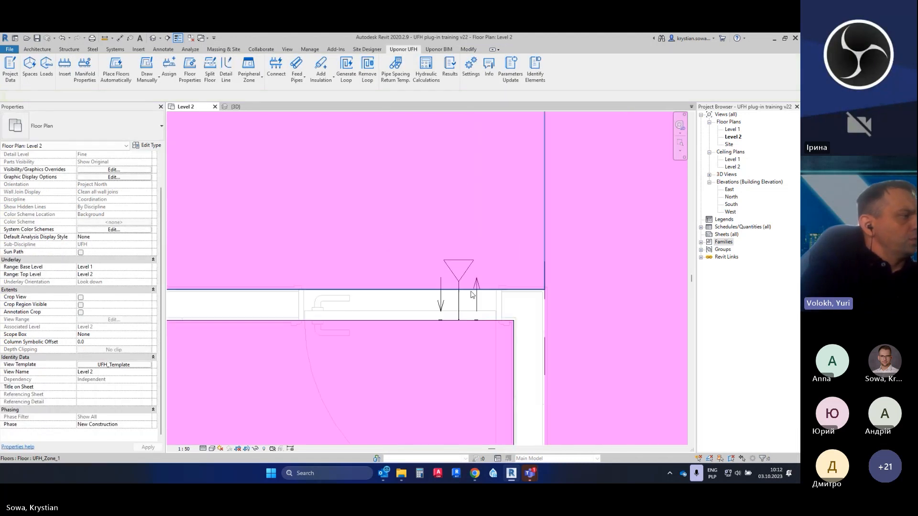
Run Identify Elements on the Bathroom floor and open the list of its related elements
{"action": "scroll", "coordinate": [458, 275], "scroll_direction": "down", "scroll_amount": 4}
{"action": "middle_click_drag", "start_coordinate": [527, 331], "coordinate": [434, 299]}
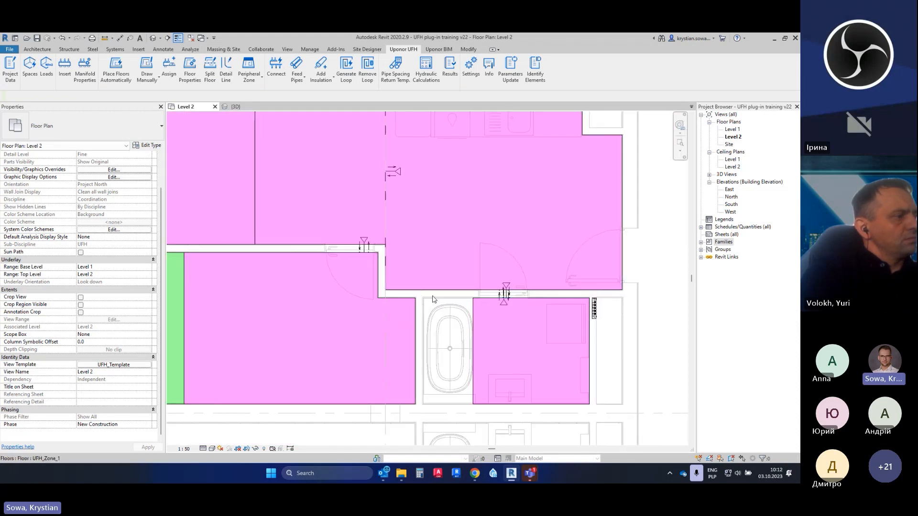
{"action": "scroll", "coordinate": [502, 277], "scroll_direction": "up", "scroll_amount": 3}
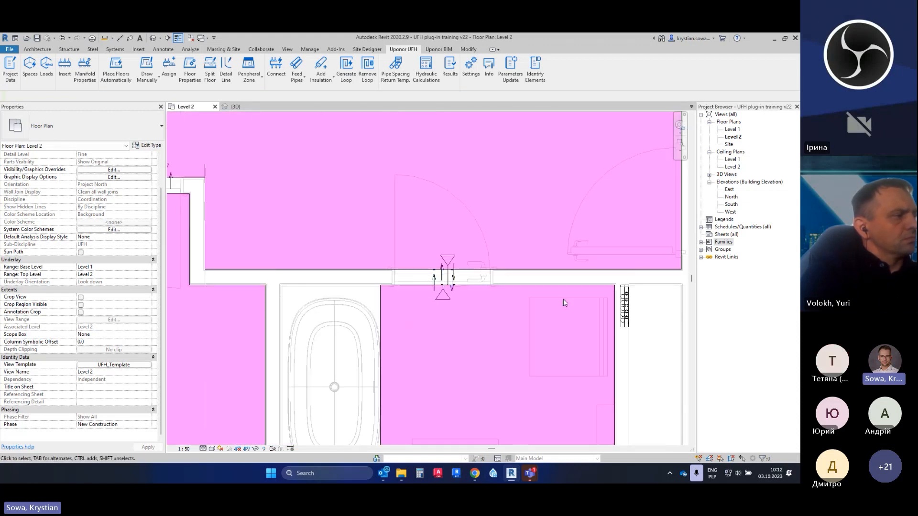
{"action": "scroll", "coordinate": [474, 311], "scroll_direction": "up", "scroll_amount": 2}
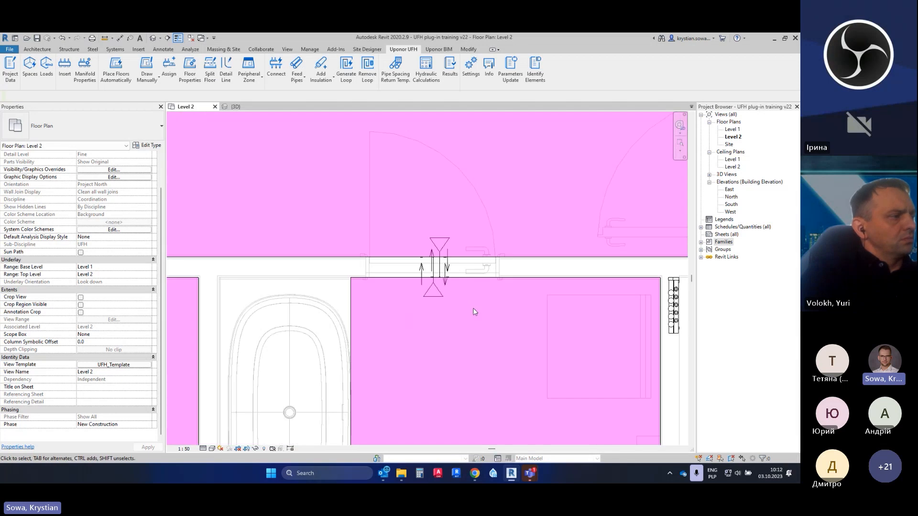
{"action": "scroll", "coordinate": [427, 259], "scroll_direction": "up", "scroll_amount": 1}
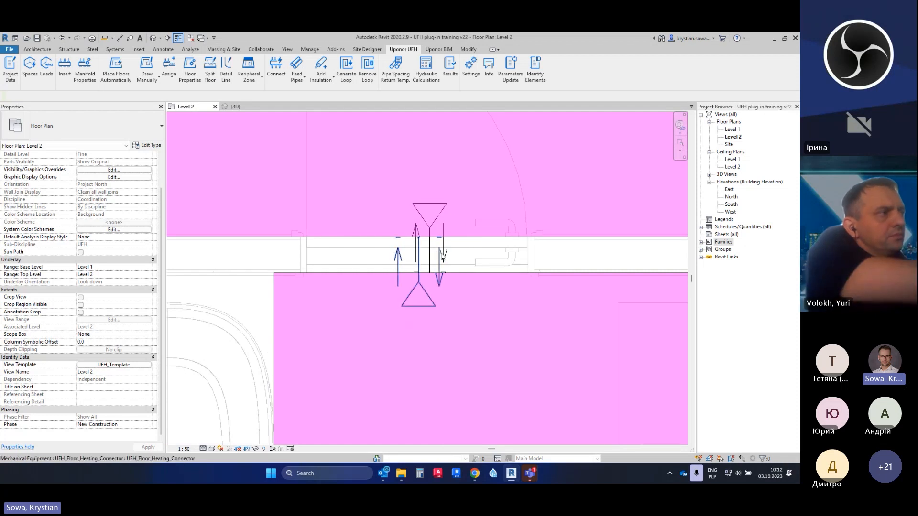
{"action": "left_click", "coordinate": [536, 72]}
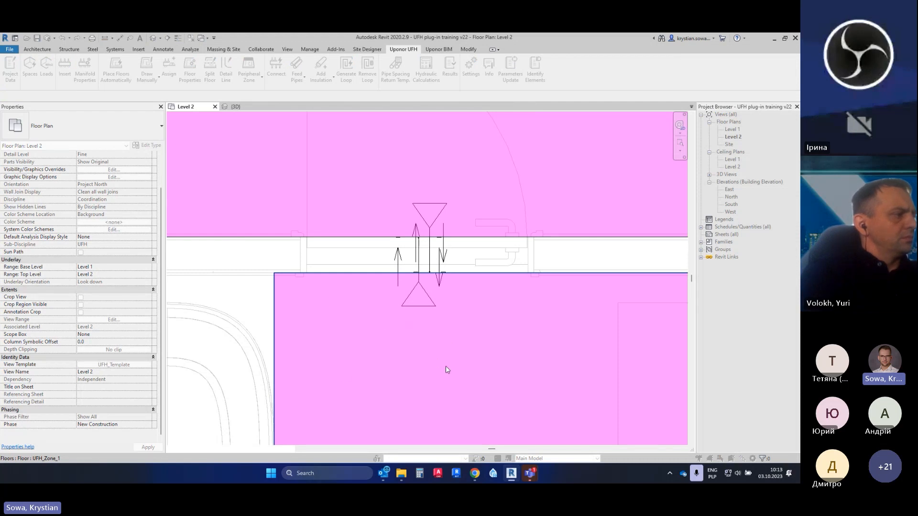
{"action": "left_click", "coordinate": [392, 332]}
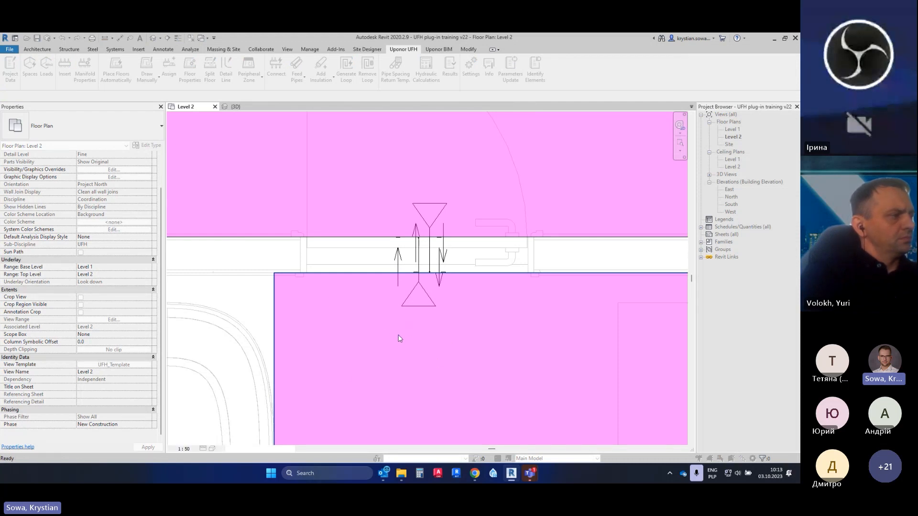
{"action": "left_click", "coordinate": [148, 141]}
{"action": "left_click_drag", "start_coordinate": [158, 119], "coordinate": [202, 144]}
{"action": "left_click", "coordinate": [204, 166]}
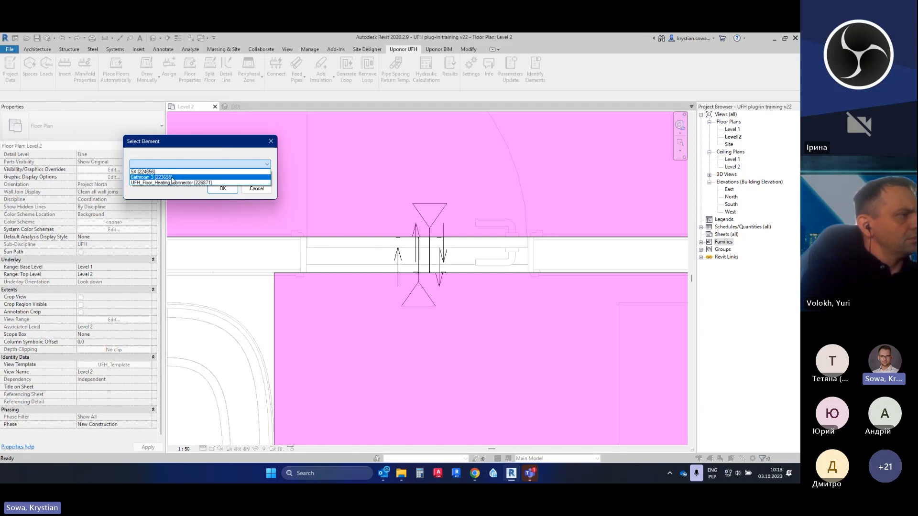
Go through the floor's related elements and choose UFH_Floor_Heating_Connector to select the linked connector in the plan
{"action": "left_click", "coordinate": [151, 171]}
{"action": "left_click", "coordinate": [147, 166]}
{"action": "left_click", "coordinate": [153, 172]}
{"action": "left_click", "coordinate": [158, 165]}
{"action": "left_click", "coordinate": [172, 175]}
{"action": "left_click", "coordinate": [184, 165]}
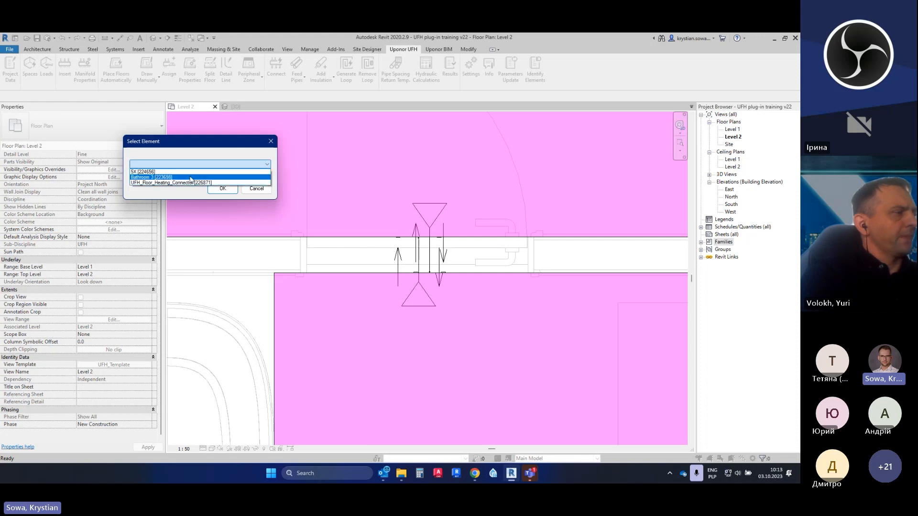
{"action": "left_click", "coordinate": [212, 163]}
{"action": "left_click_drag", "start_coordinate": [246, 146], "coordinate": [277, 151]}
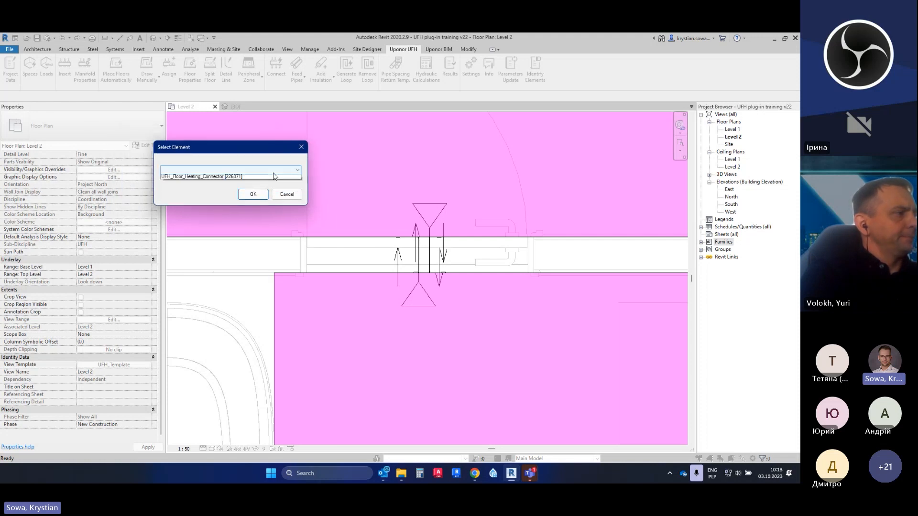
{"action": "left_click", "coordinate": [258, 170]}
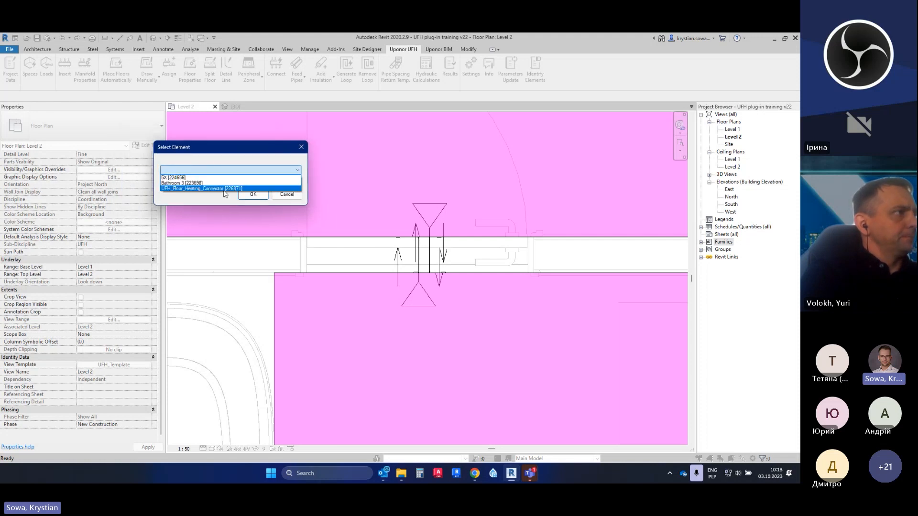
{"action": "left_click", "coordinate": [199, 189]}
{"action": "left_click", "coordinate": [213, 170]}
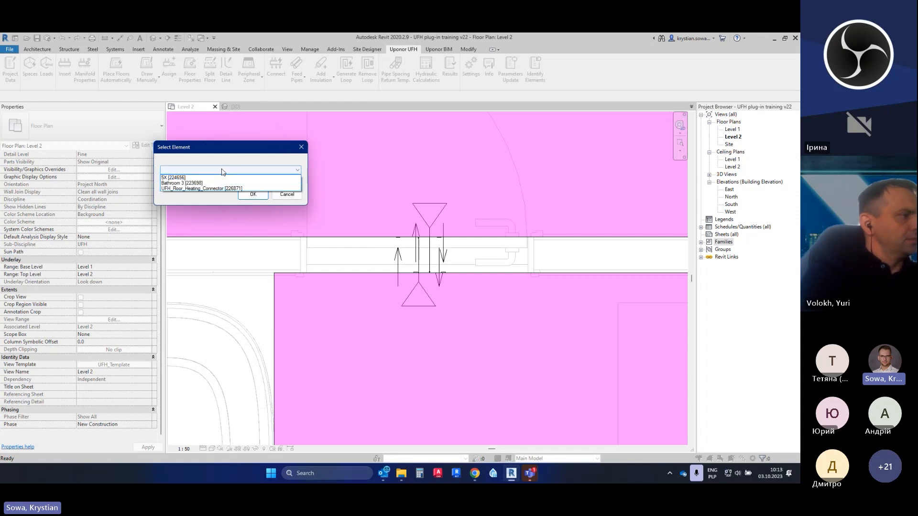
{"action": "left_click", "coordinate": [201, 189]}
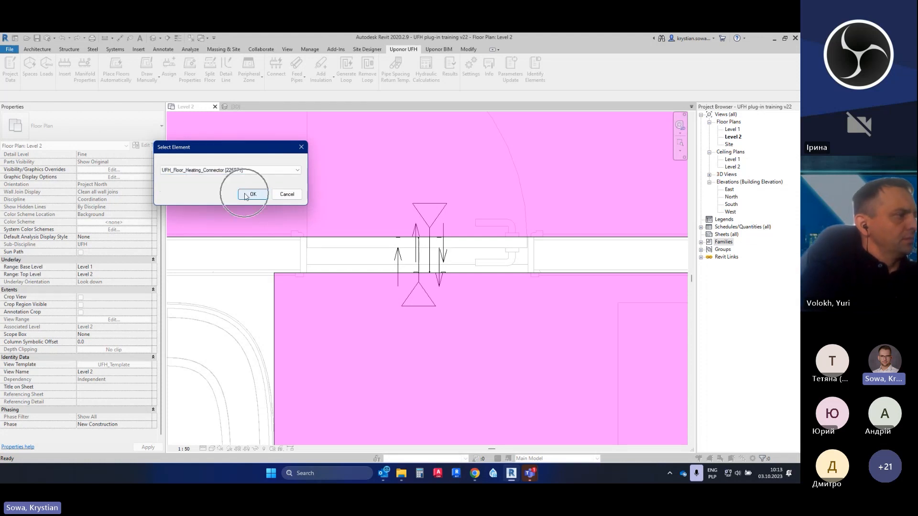
{"action": "left_click", "coordinate": [253, 194]}
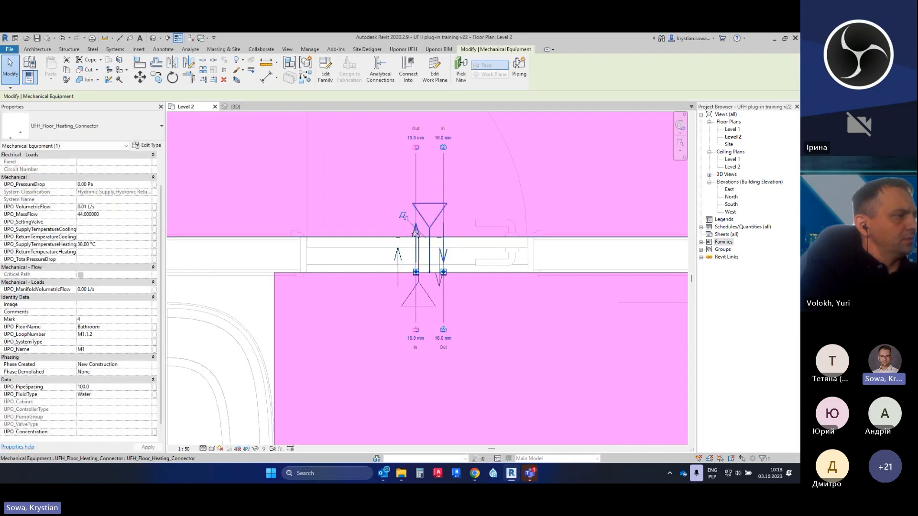
Move the Bathroom floor's connector along the wall, out of the doorway toward the manifold, and deselect it
{"action": "scroll", "coordinate": [354, 207], "scroll_direction": "down", "scroll_amount": 1}
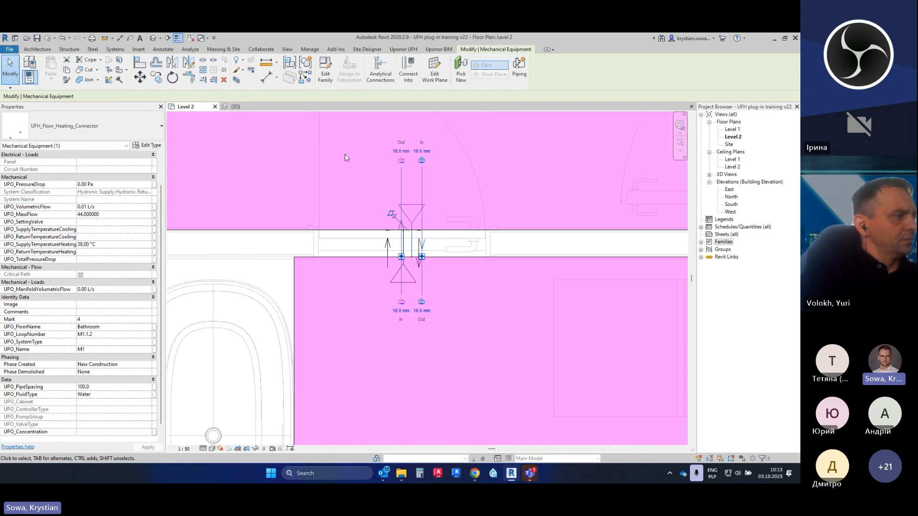
{"action": "left_click_drag", "start_coordinate": [412, 241], "coordinate": [565, 241]}
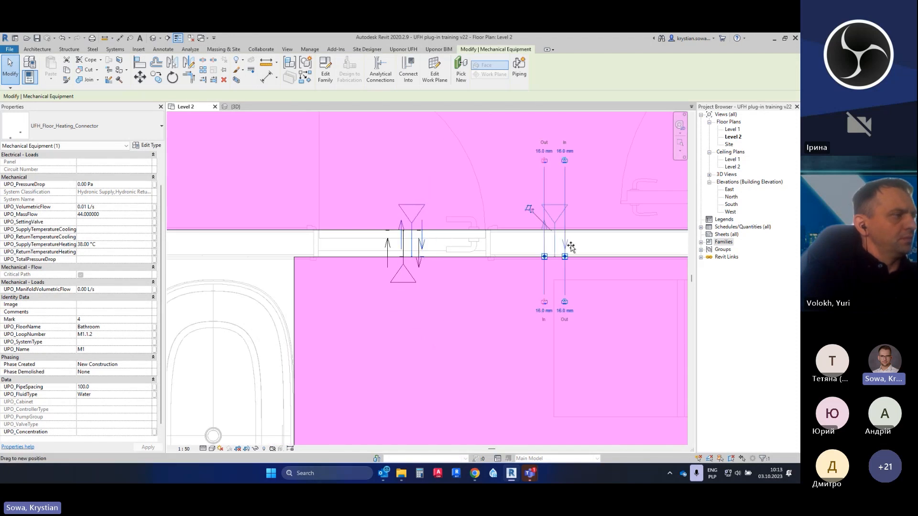
{"action": "key", "text": "Escape"}
{"action": "middle_click_drag", "start_coordinate": [595, 250], "coordinate": [503, 243]}
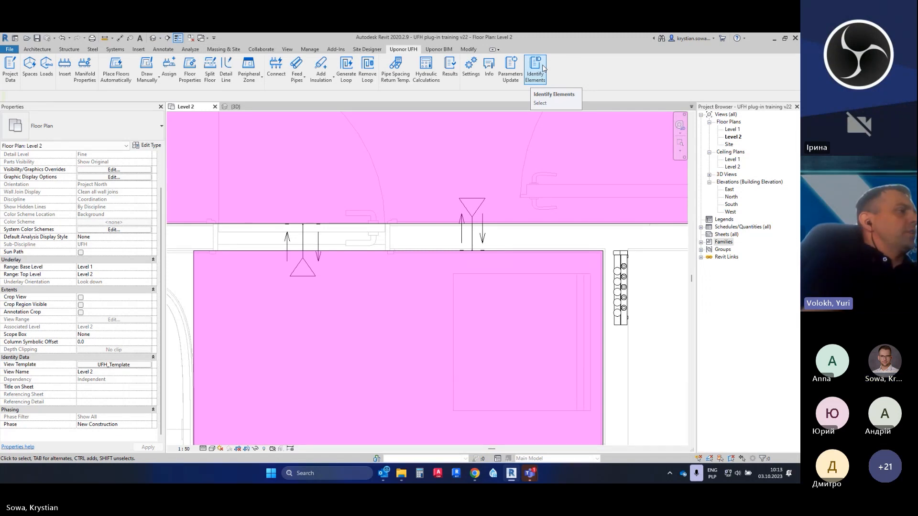
Run Identify Elements on the Bathroom floor again and select its related UFH_Floor_Heating_Connector
{"action": "left_click", "coordinate": [536, 68]}
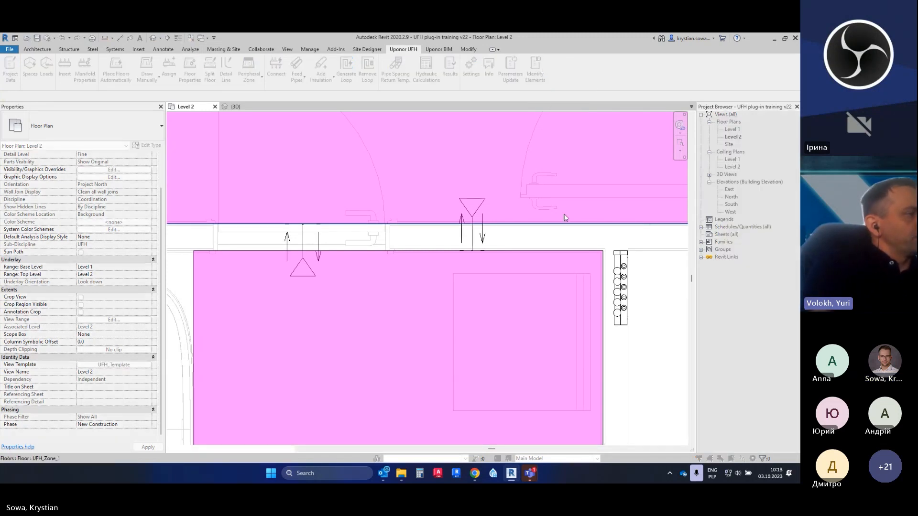
{"action": "left_click", "coordinate": [476, 308]}
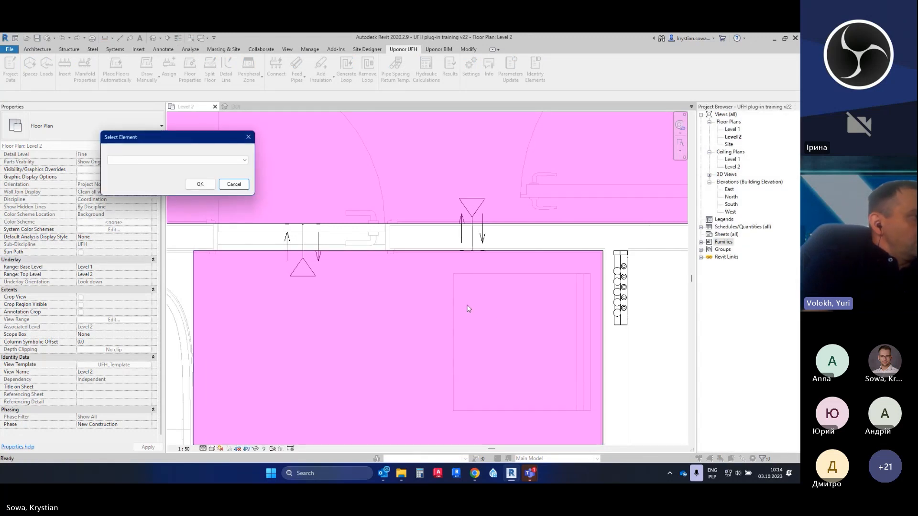
{"action": "left_click_drag", "start_coordinate": [223, 141], "coordinate": [477, 278]}
{"action": "left_click", "coordinate": [484, 293]}
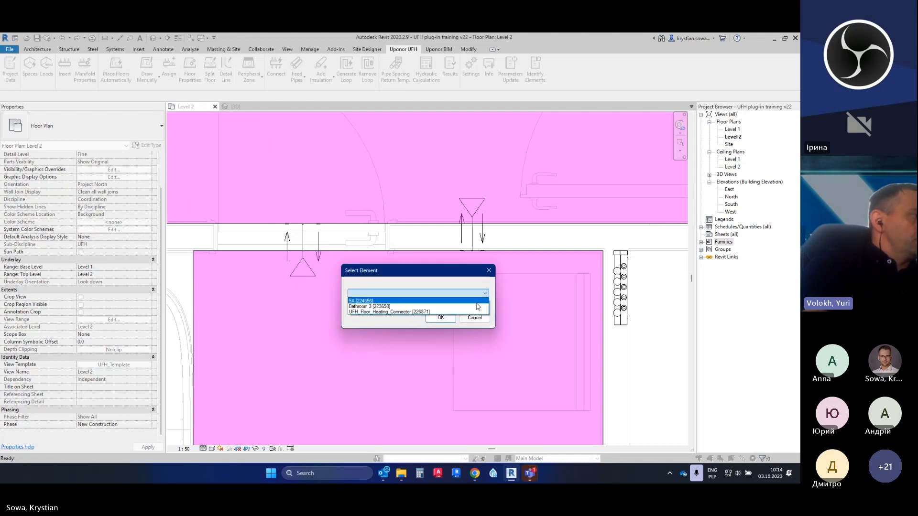
{"action": "left_click", "coordinate": [435, 312]}
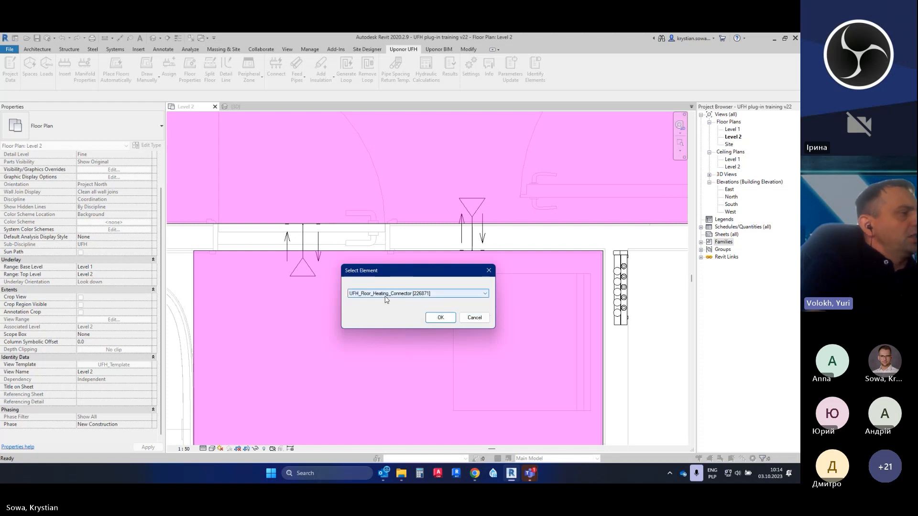
{"action": "left_click", "coordinate": [416, 295]}
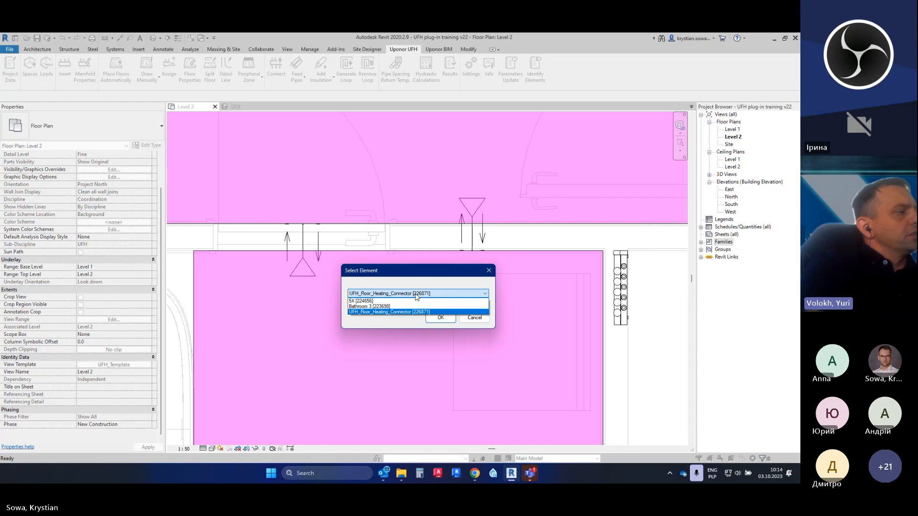
{"action": "left_click", "coordinate": [408, 313]}
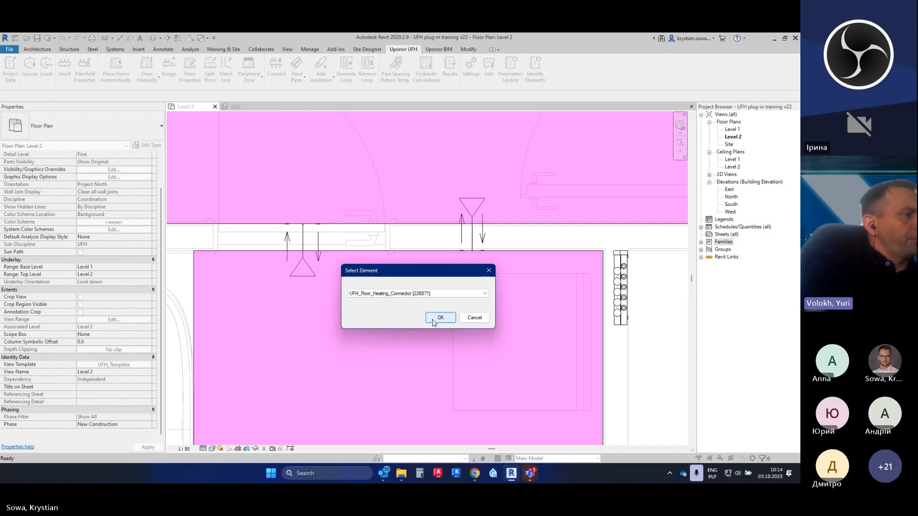
{"action": "left_click", "coordinate": [433, 321]}
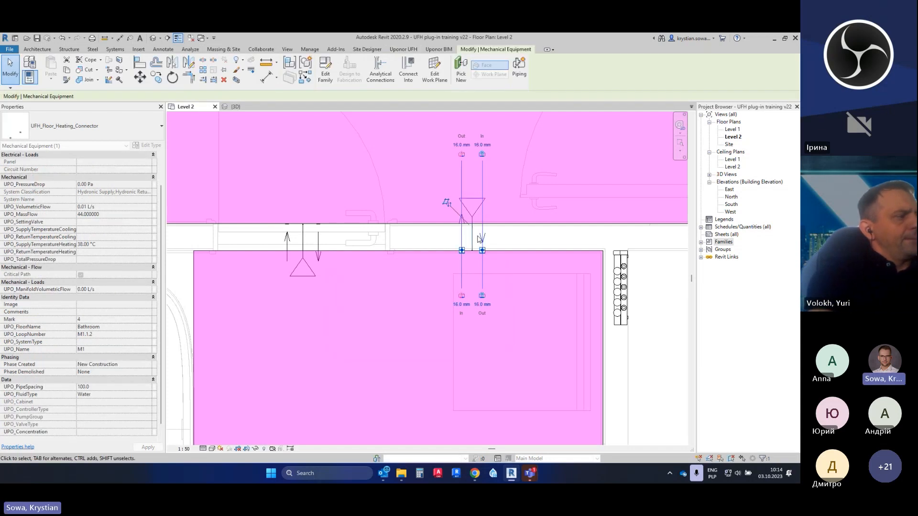
Rehost the Bathroom connector with Pick New Work Plane onto the manifold-side wall face, just below the manifold
{"action": "middle_click_drag", "start_coordinate": [544, 238], "coordinate": [543, 223]}
{"action": "left_click", "coordinate": [461, 71]}
{"action": "left_click", "coordinate": [603, 378]}
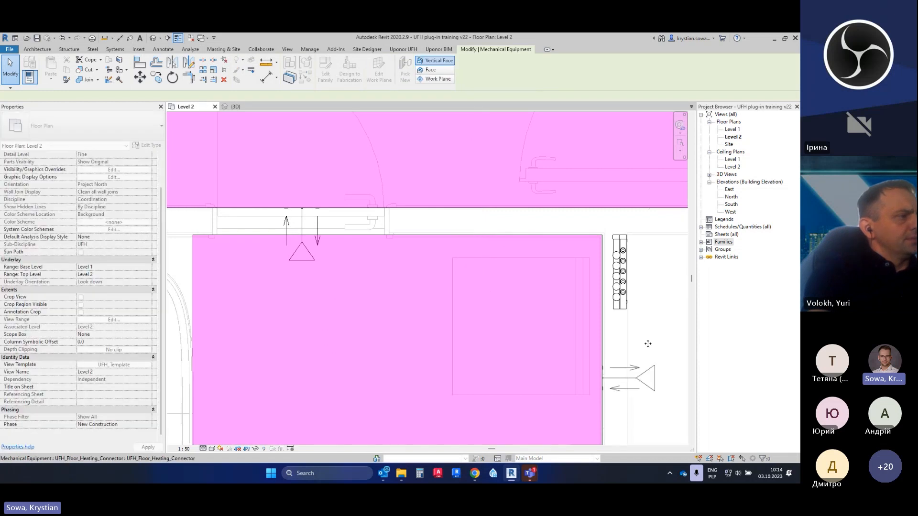
{"action": "key", "text": "Escape"}
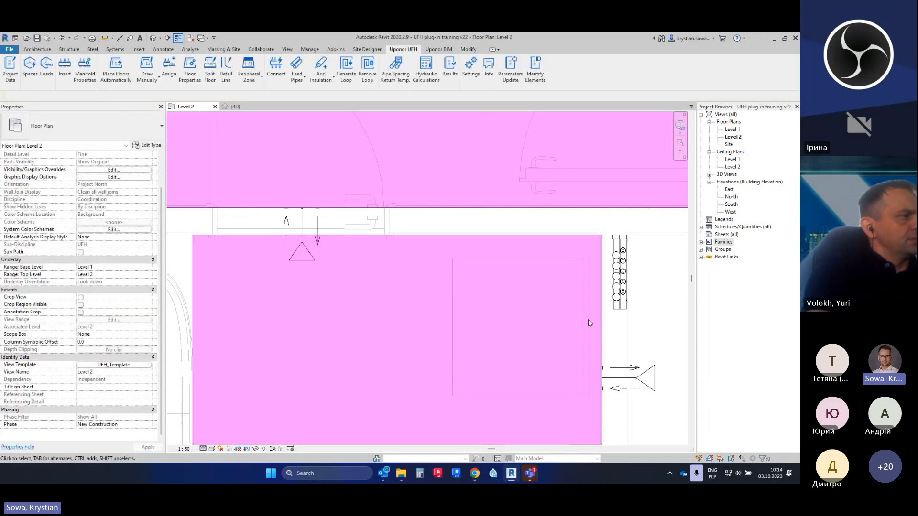
Move the remaining doorway connector along the wall toward the door jamb nearest the manifold, then deselect it
{"action": "left_click_drag", "start_coordinate": [301, 223], "coordinate": [364, 224]}
{"action": "left_click", "coordinate": [422, 225]}
{"action": "scroll", "coordinate": [553, 288], "scroll_direction": "down", "scroll_amount": 3}
{"action": "middle_click_drag", "start_coordinate": [617, 293], "coordinate": [522, 287]}
{"action": "scroll", "coordinate": [480, 268], "scroll_direction": "up", "scroll_amount": 2}
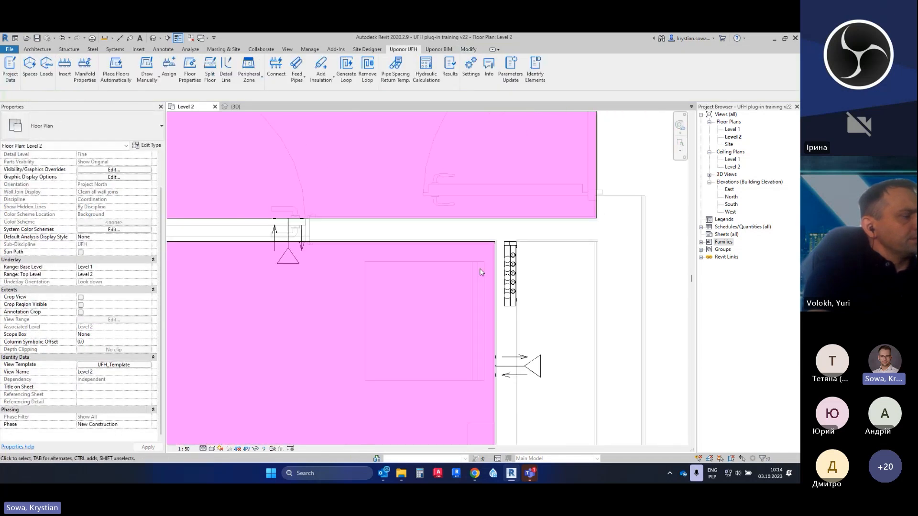
Select the manifold on Level 2, check the piping options available at one of its outlet connectors, and deselect it
{"action": "scroll", "coordinate": [480, 269], "scroll_direction": "up", "scroll_amount": 1}
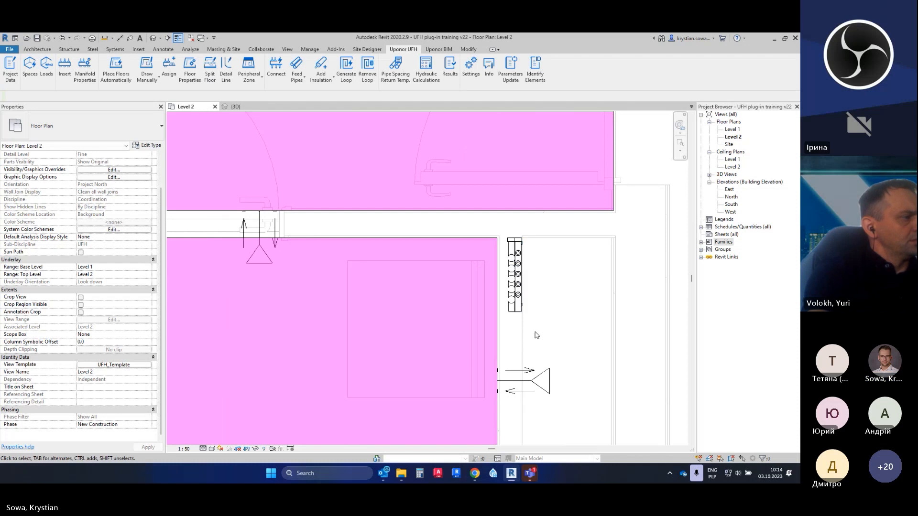
{"action": "left_click", "coordinate": [524, 286]}
{"action": "scroll", "coordinate": [501, 306], "scroll_direction": "up", "scroll_amount": 2}
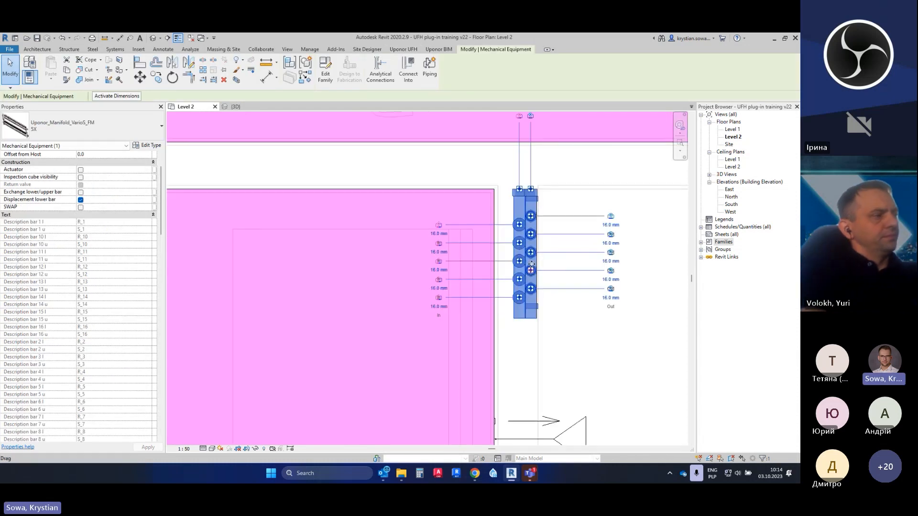
{"action": "right_click", "coordinate": [520, 226]}
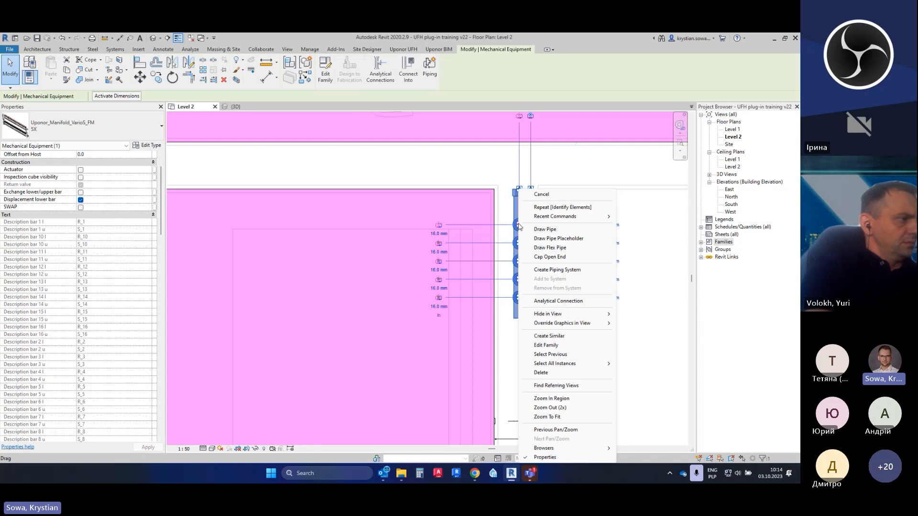
{"action": "left_click", "coordinate": [563, 170]}
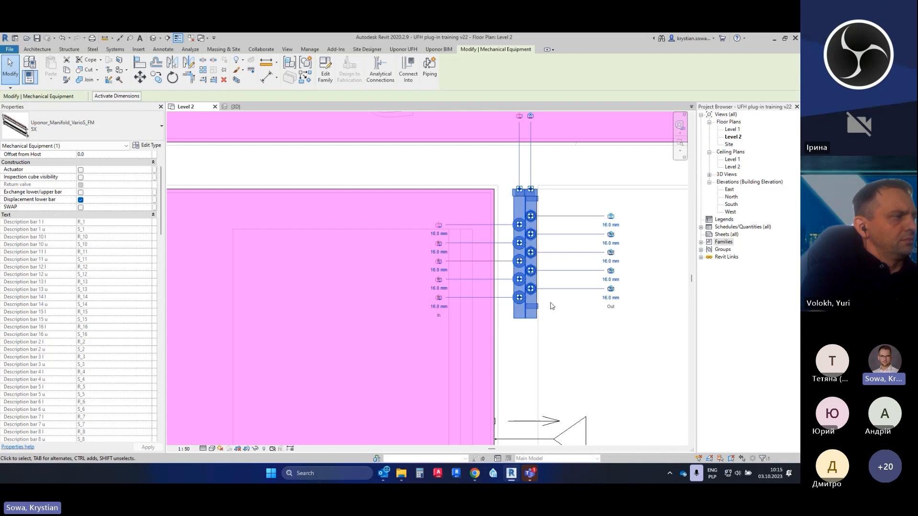
{"action": "left_click", "coordinate": [573, 333]}
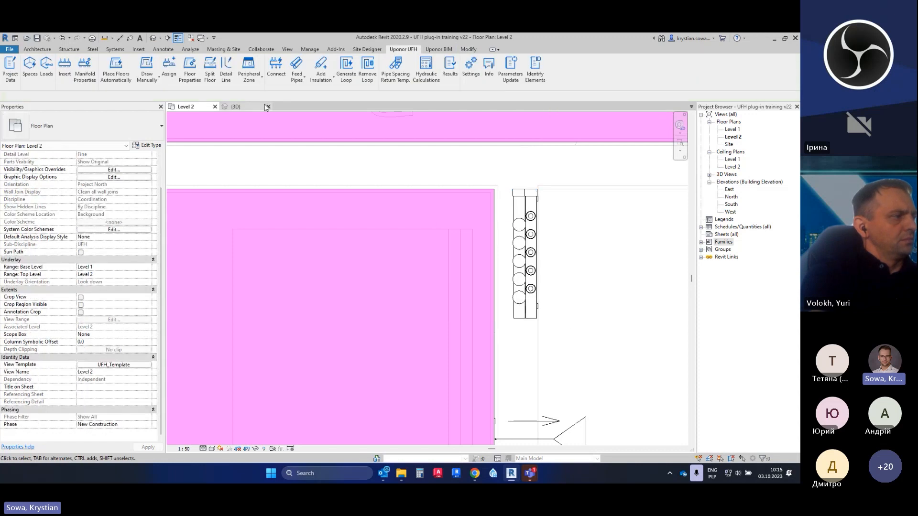
Run Connect on the manifold with a 0.5 m pipe length, directing the pipe stubs from the manifold into the adjacent room
{"action": "left_click", "coordinate": [276, 82]}
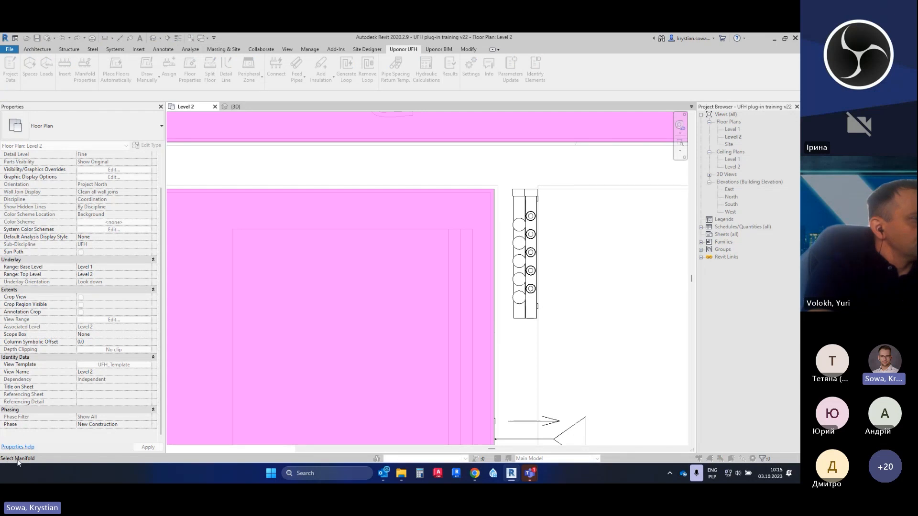
{"action": "left_click", "coordinate": [522, 290]}
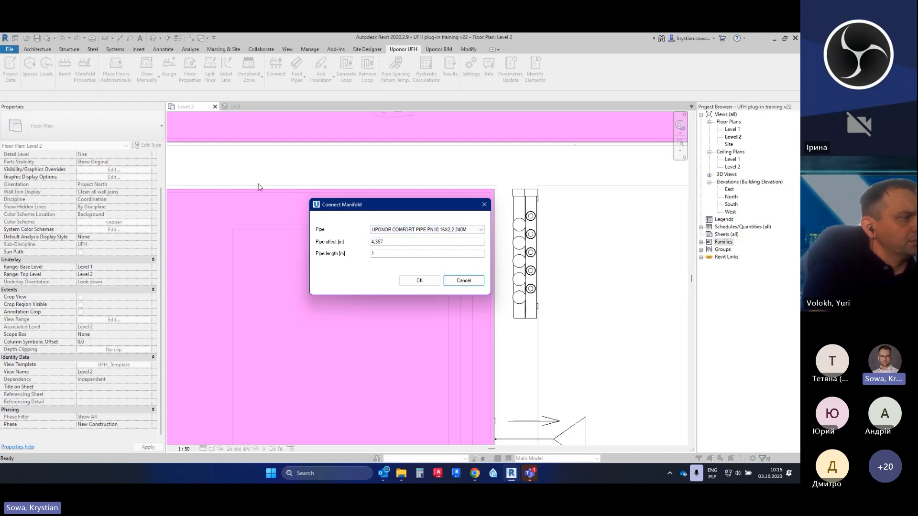
{"action": "left_click", "coordinate": [381, 254]}
{"action": "key", "text": "BackSpace"}
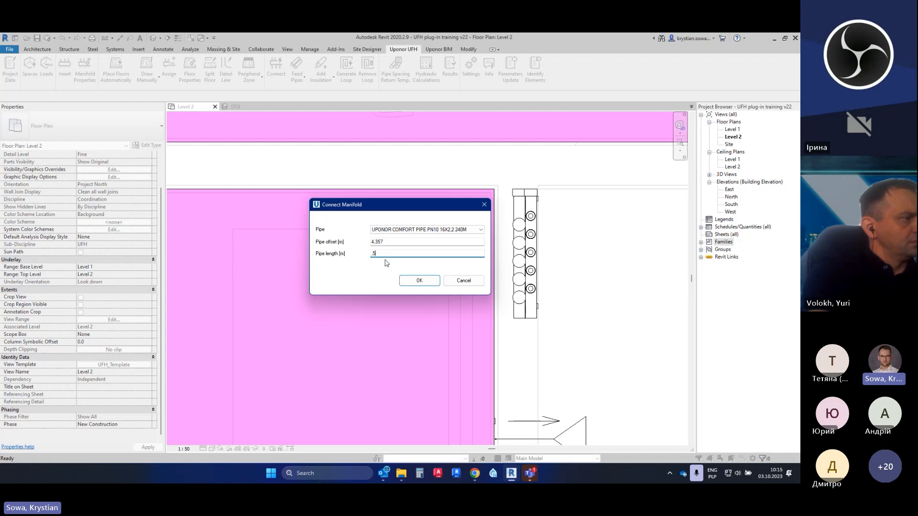
{"action": "type", "text": ",5"}
{"action": "left_click", "coordinate": [416, 281]}
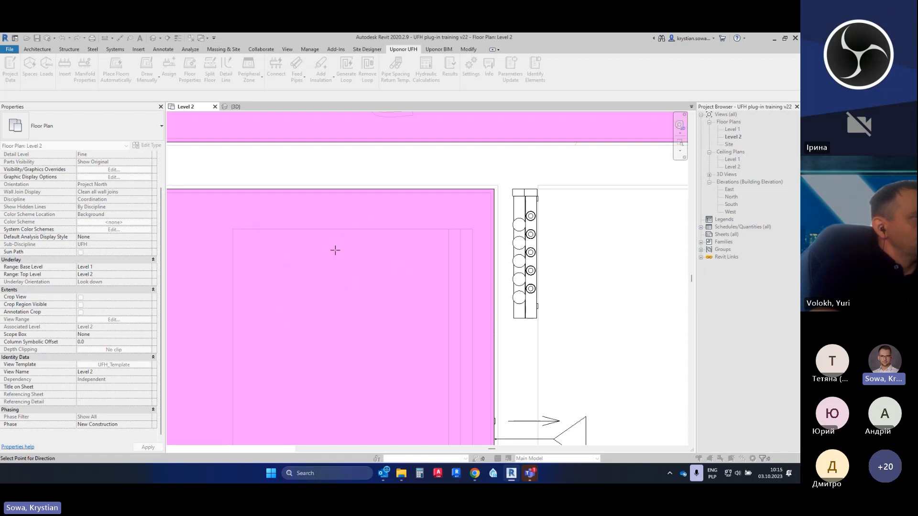
{"action": "key", "text": "Escape"}
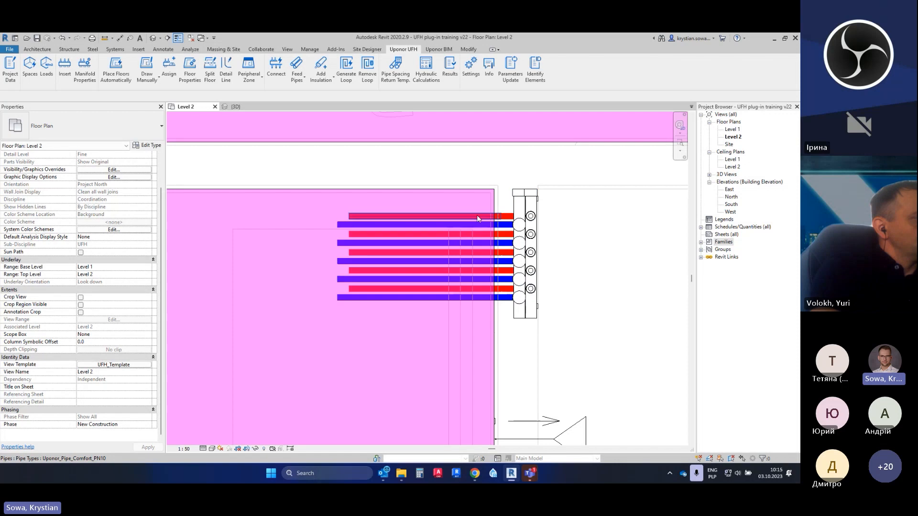
Isolate the manifold and its connected pipes in the 3D view, set Fine detail, and inspect the stubs from the side
{"action": "key", "text": "Tab"}
{"action": "left_click", "coordinate": [525, 209]}
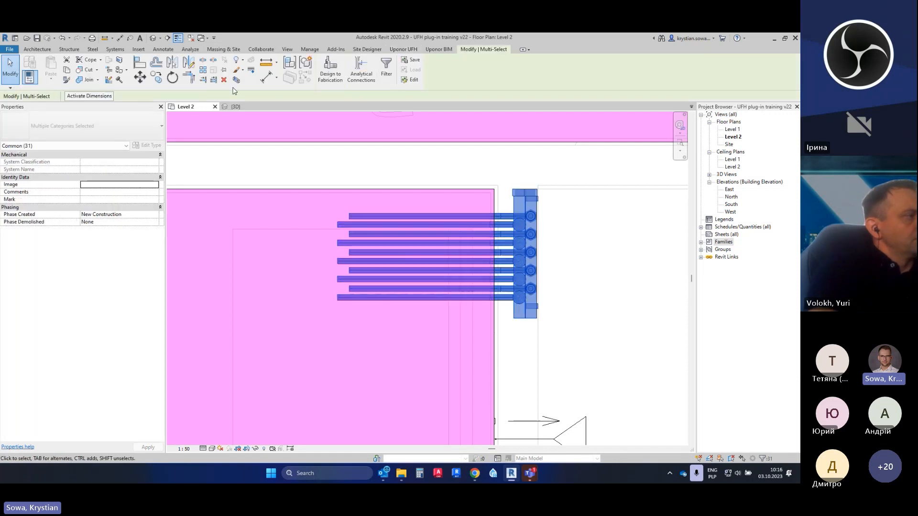
{"action": "left_click", "coordinate": [235, 106]}
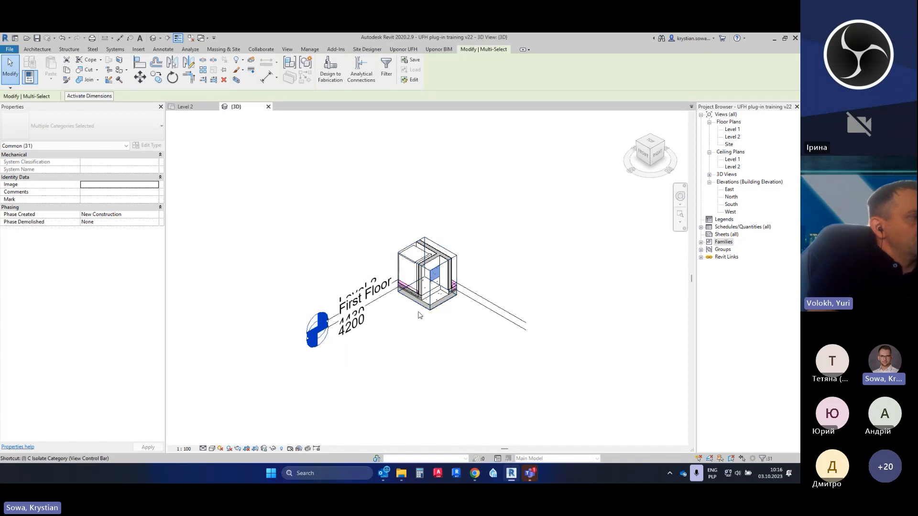
{"action": "key", "text": "h"}
{"action": "key", "text": "i"}
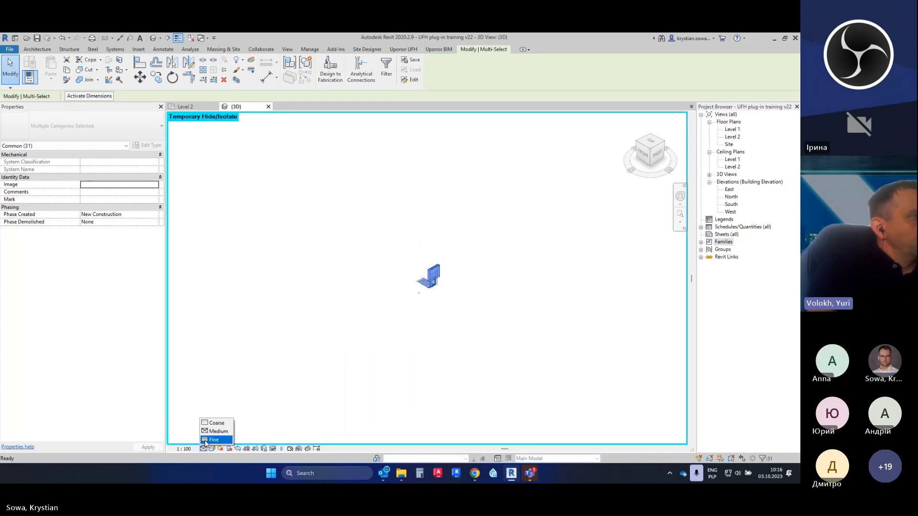
{"action": "left_click", "coordinate": [396, 303]}
{"action": "scroll", "coordinate": [407, 315], "scroll_direction": "up", "scroll_amount": 4}
{"action": "middle_click_drag", "start_coordinate": [400, 346], "coordinate": [408, 247], "text": "shift"}
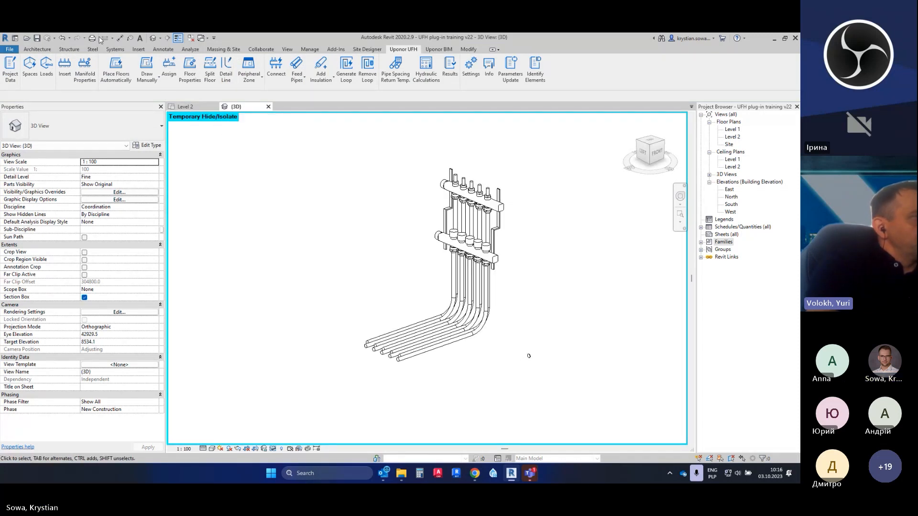
Undo the actions back through the Connect Manifold operation
{"action": "left_click", "coordinate": [68, 40]}
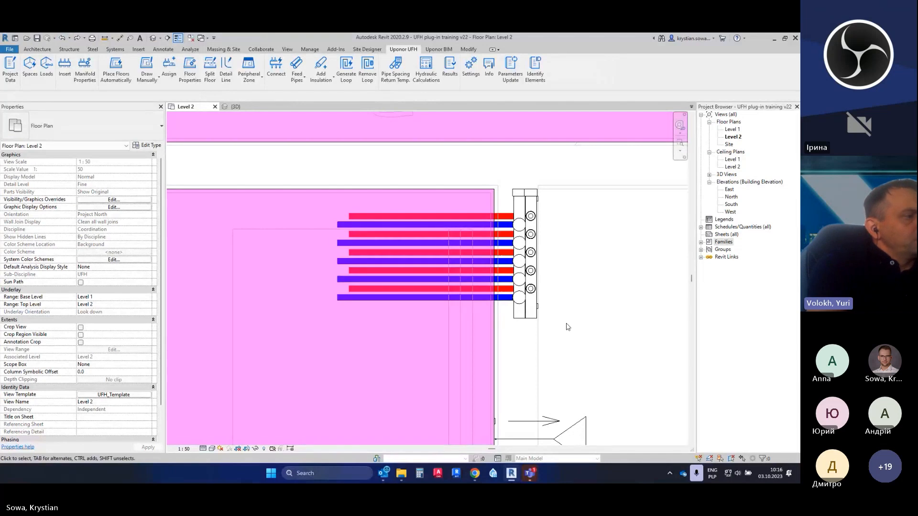
{"action": "left_click", "coordinate": [70, 41]}
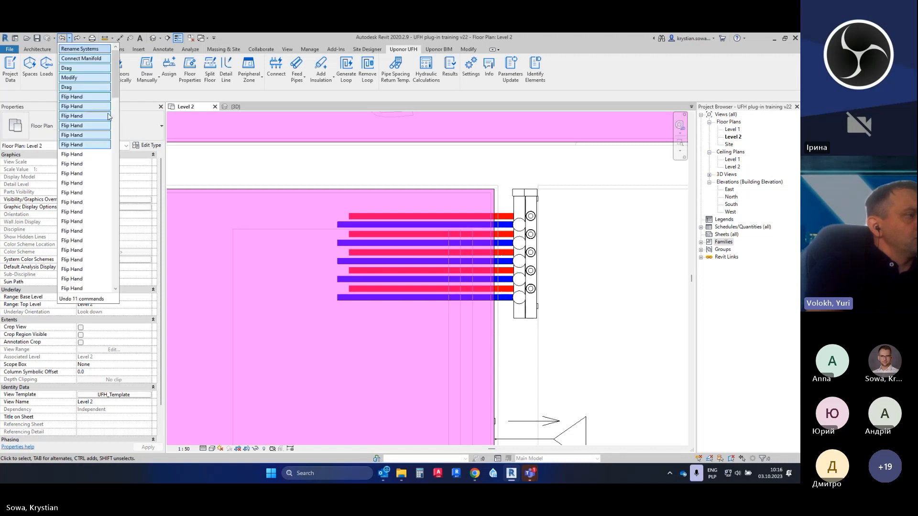
{"action": "left_click", "coordinate": [95, 61]}
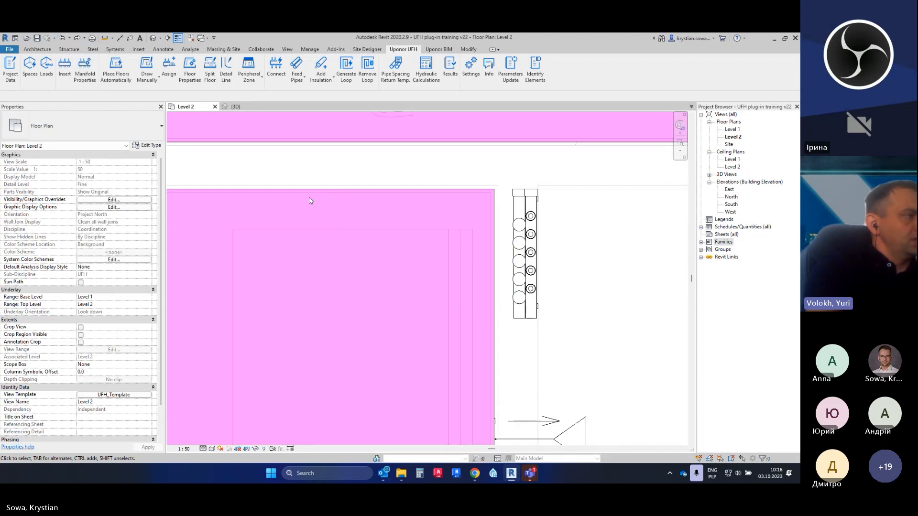
Connect the manifold again with a 0.5 m pipe length, directing its supply and return stubs into the adjacent room
{"action": "scroll", "coordinate": [489, 283], "scroll_direction": "down", "scroll_amount": 2}
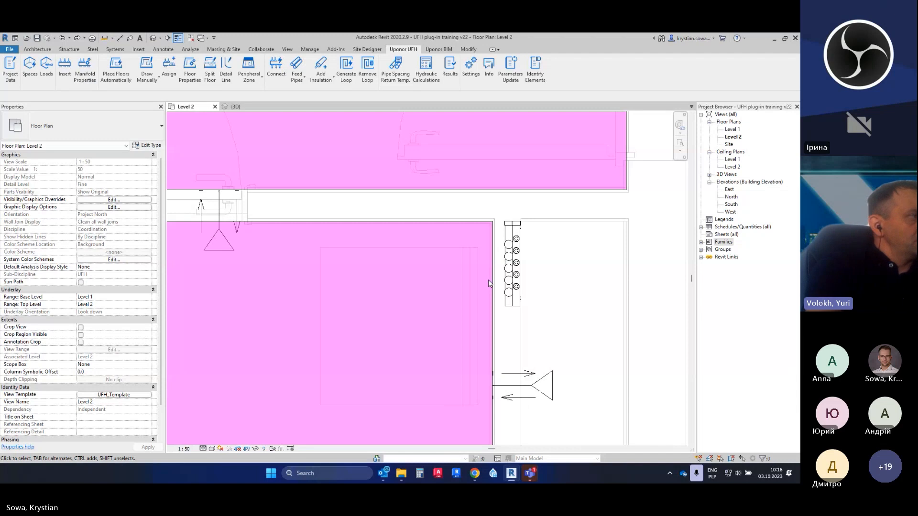
{"action": "left_click", "coordinate": [277, 72]}
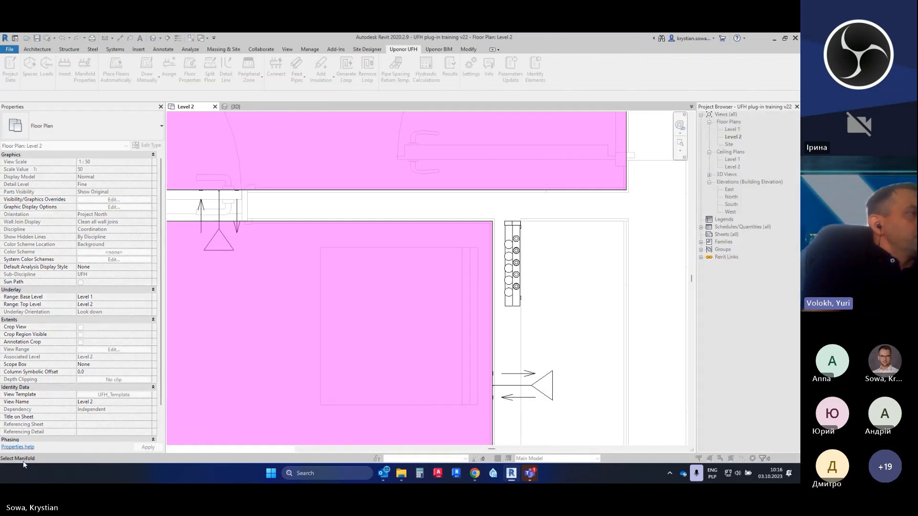
{"action": "left_click", "coordinate": [503, 283]}
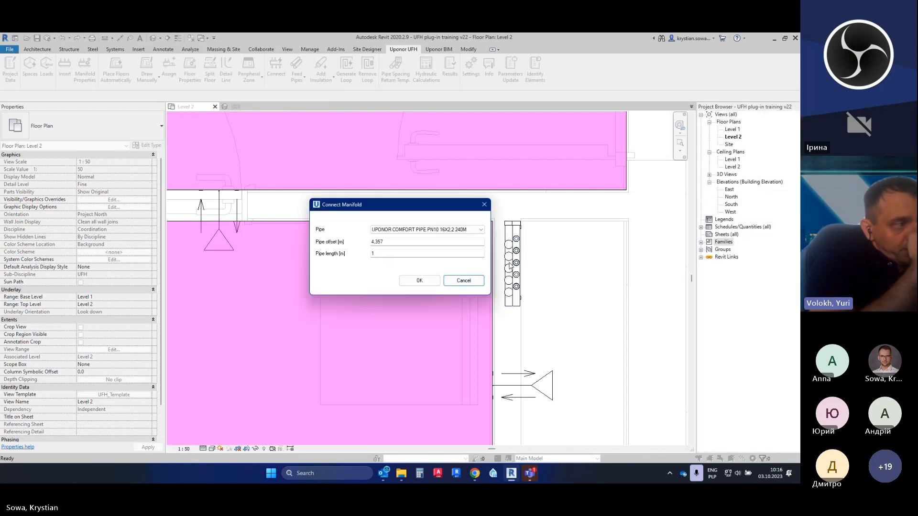
{"action": "left_click_drag", "start_coordinate": [384, 255], "coordinate": [361, 273]}
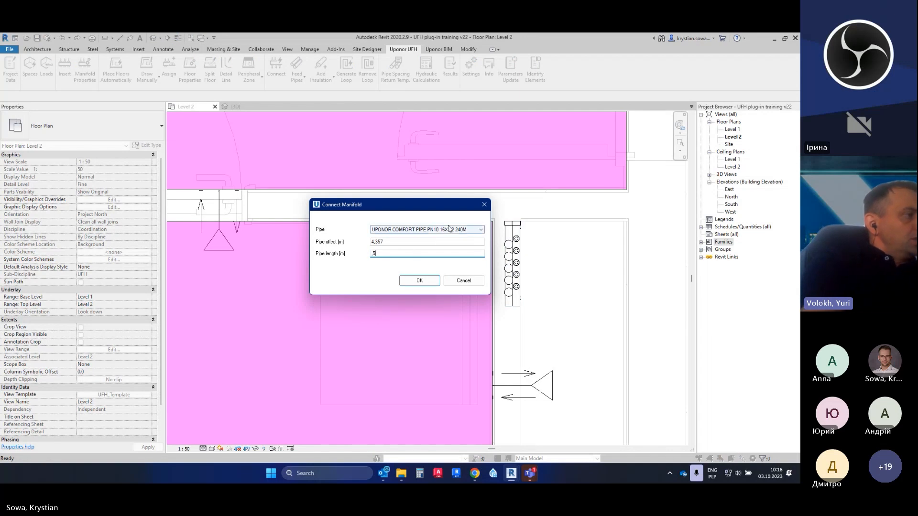
{"action": "left_click", "coordinate": [419, 281]}
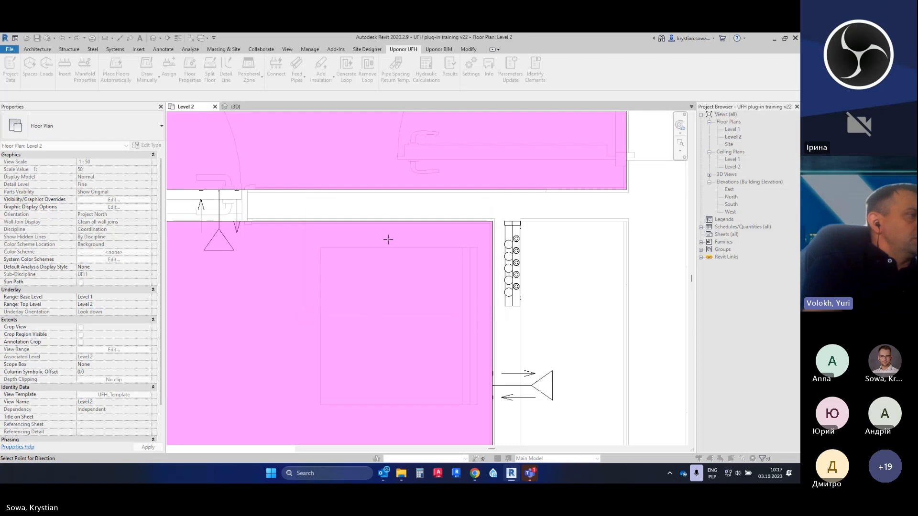
{"action": "left_click", "coordinate": [420, 262]}
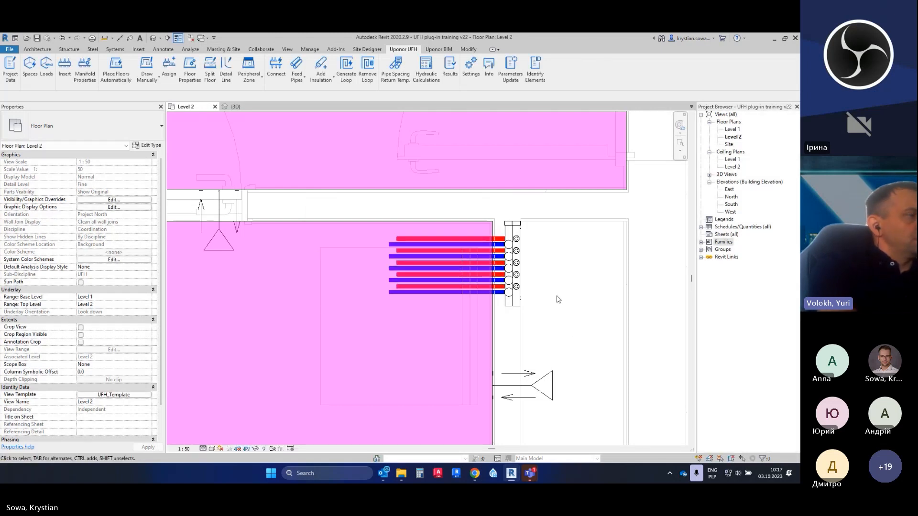
Select the whole manifold pipe network, temporarily isolate it in the 3D view, and examine the vertical drops and horizontal stubs
{"action": "key", "text": "Tab"}
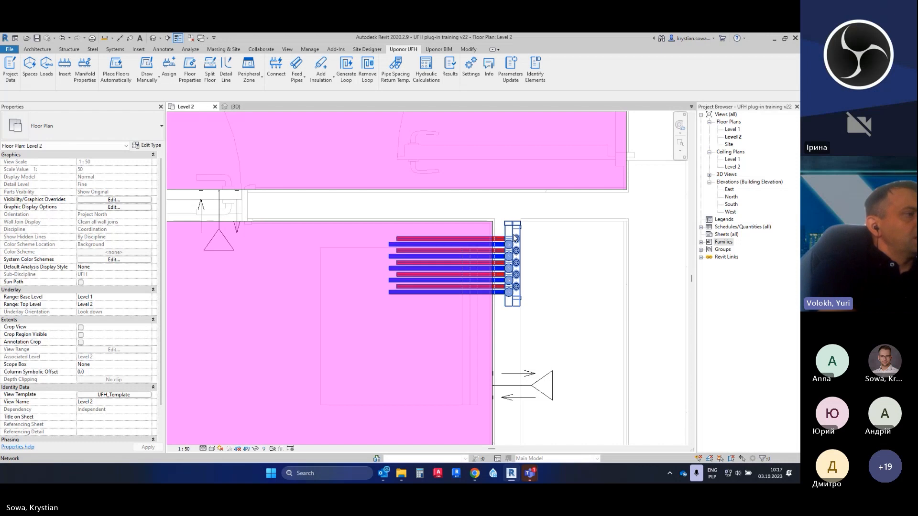
{"action": "left_click", "coordinate": [515, 237]}
{"action": "left_click", "coordinate": [236, 107]}
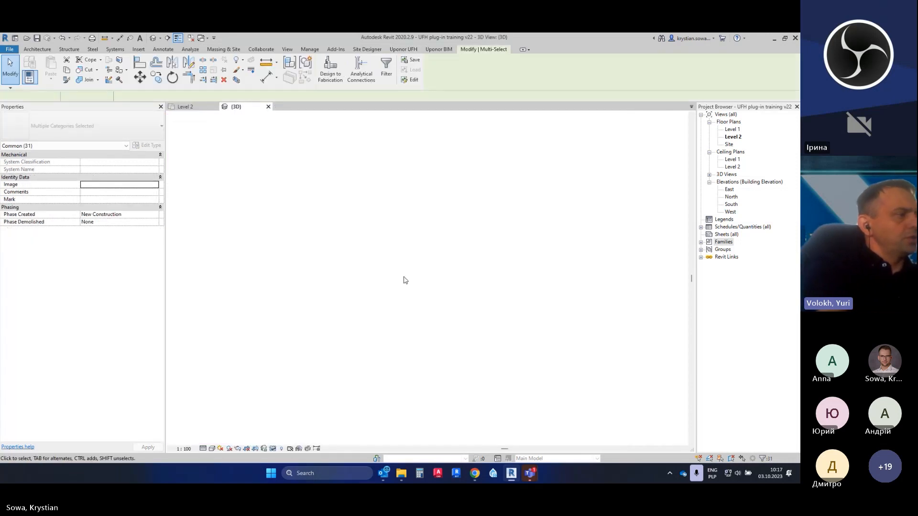
{"action": "key", "text": "h"}
{"action": "key", "text": "i"}
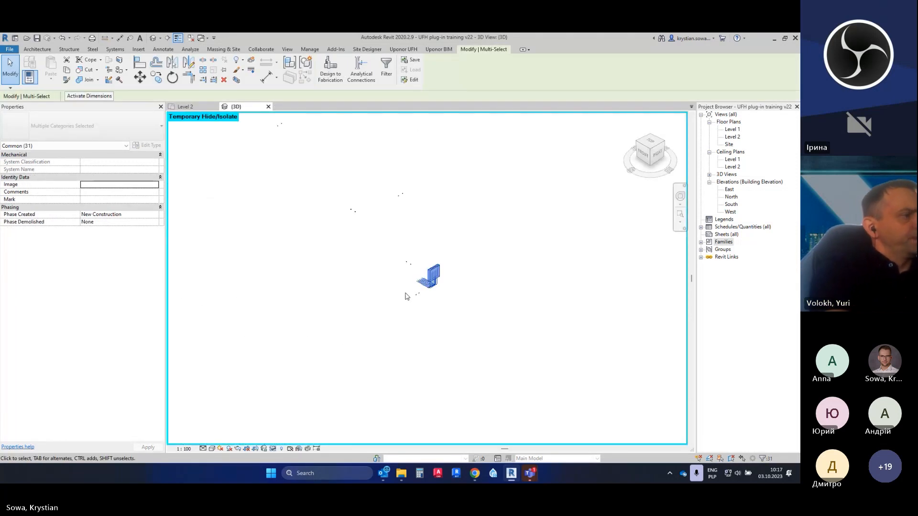
{"action": "scroll", "coordinate": [406, 297], "scroll_direction": "up", "scroll_amount": 3}
{"action": "left_click", "coordinate": [377, 306]}
{"action": "scroll", "coordinate": [437, 265], "scroll_direction": "up", "scroll_amount": 3}
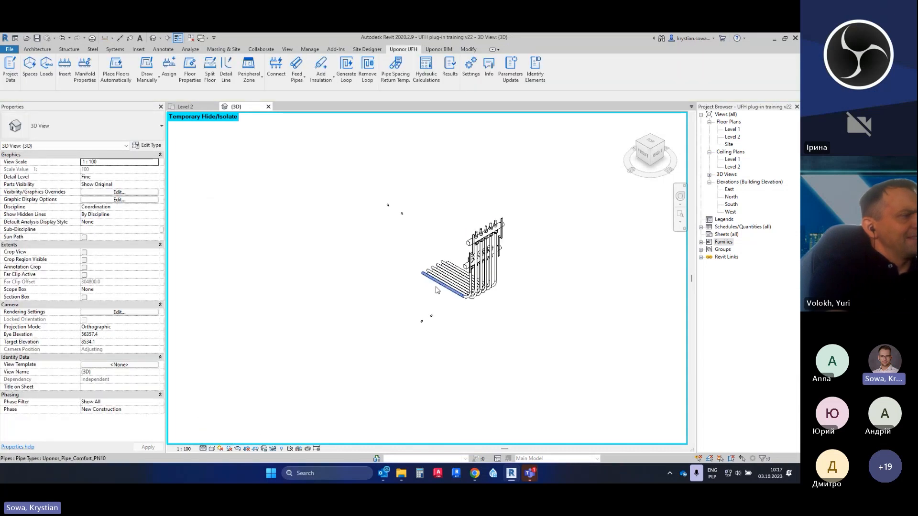
{"action": "middle_click_drag", "start_coordinate": [416, 299], "coordinate": [525, 254], "text": "shift"}
{"action": "scroll", "coordinate": [492, 280], "scroll_direction": "up", "scroll_amount": 3}
{"action": "scroll", "coordinate": [492, 282], "scroll_direction": "up", "scroll_amount": 1}
{"action": "middle_click_drag", "start_coordinate": [492, 307], "coordinate": [550, 296], "text": "shift"}
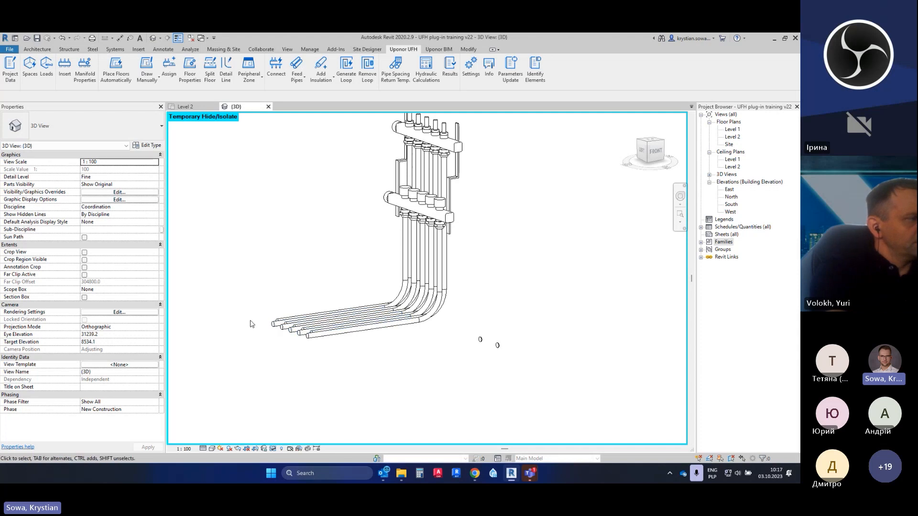
Return to the Level 2 floor plan, check the lowest supply stub from the manifold, and deselect it
{"action": "left_click", "coordinate": [185, 106]}
{"action": "scroll", "coordinate": [680, 304], "scroll_direction": "down", "scroll_amount": 5}
{"action": "scroll", "coordinate": [589, 303], "scroll_direction": "up", "scroll_amount": 3}
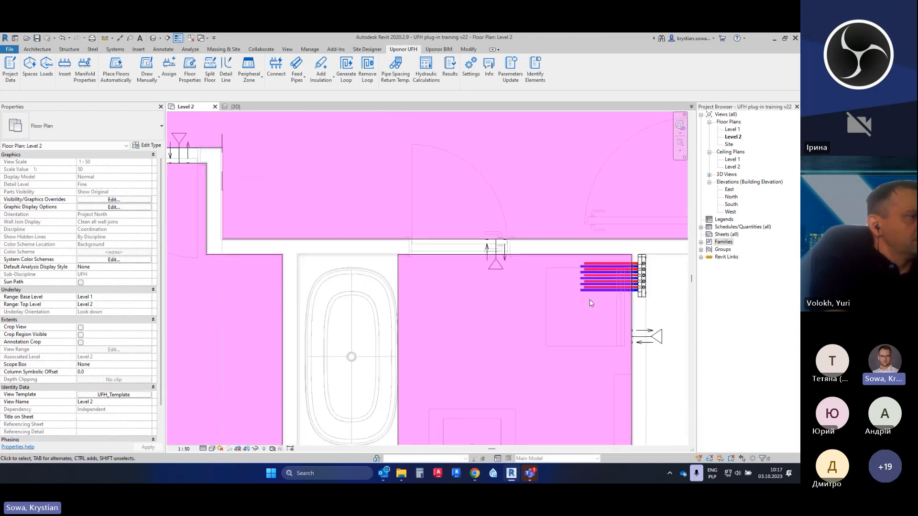
{"action": "scroll", "coordinate": [590, 300], "scroll_direction": "up", "scroll_amount": 2}
{"action": "left_click", "coordinate": [587, 278]}
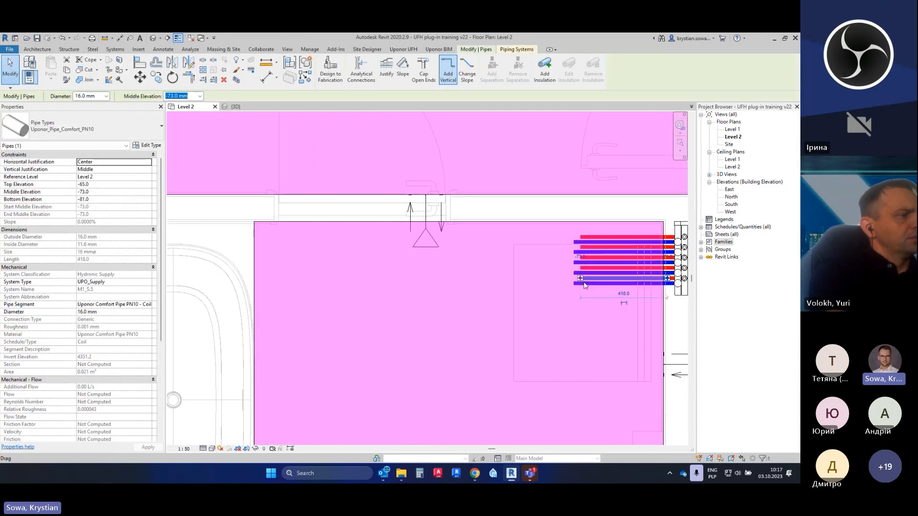
{"action": "left_click", "coordinate": [587, 278]}
{"action": "scroll", "coordinate": [585, 281], "scroll_direction": "down", "scroll_amount": 1}
{"action": "left_click", "coordinate": [632, 391]}
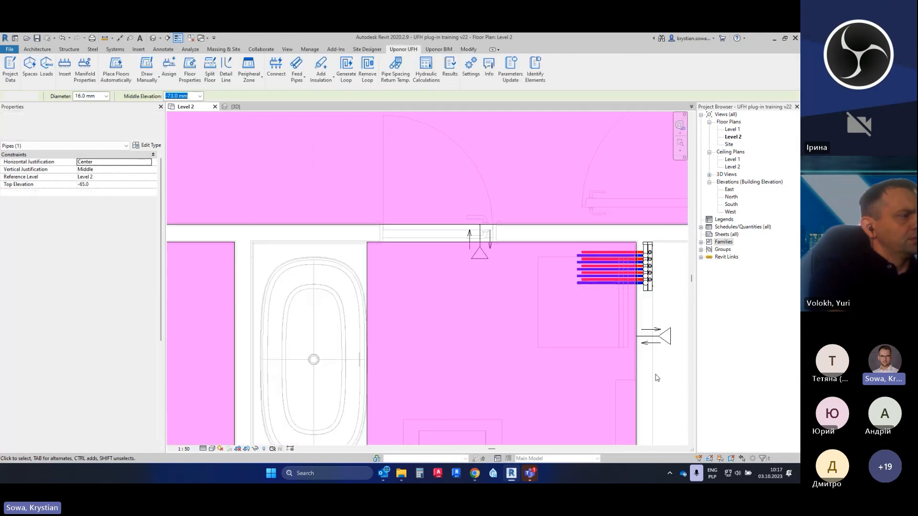
Draw a 16 mm return pipe from the manifold's second-lowest return stub across the bathroom and up through its doorway
{"action": "scroll", "coordinate": [588, 287], "scroll_direction": "up", "scroll_amount": 4}
{"action": "right_click", "coordinate": [581, 280]}
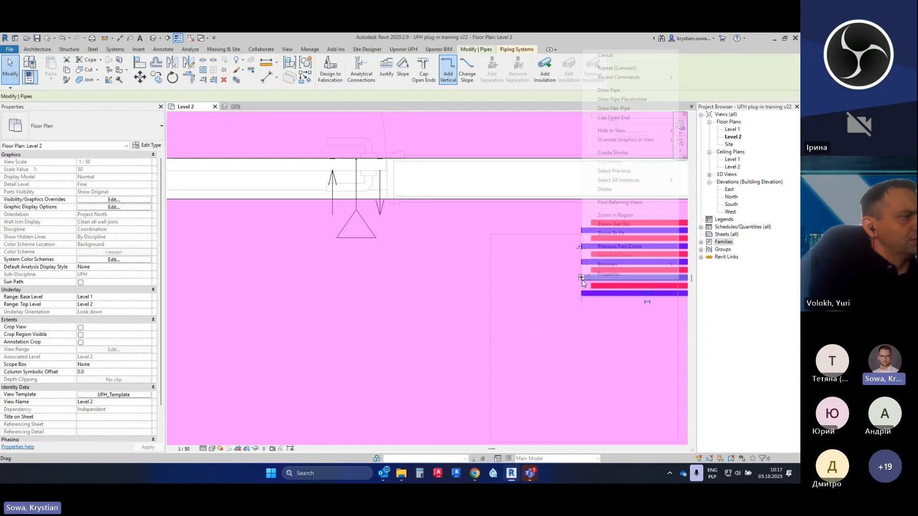
{"action": "left_click", "coordinate": [610, 90]}
{"action": "scroll", "coordinate": [633, 233], "scroll_direction": "down", "scroll_amount": 1}
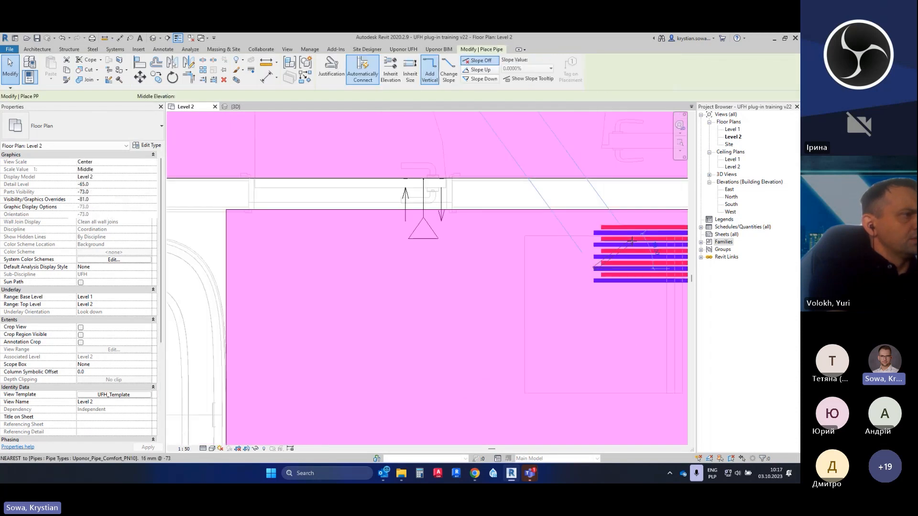
{"action": "left_click", "coordinate": [258, 267]}
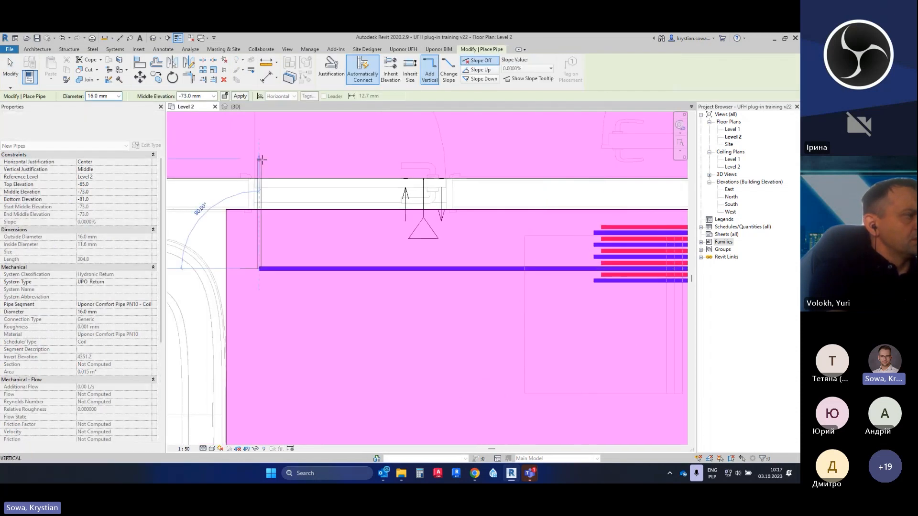
{"action": "left_click", "coordinate": [259, 158]}
{"action": "scroll", "coordinate": [350, 213], "scroll_direction": "down", "scroll_amount": 2}
{"action": "middle_click_drag", "start_coordinate": [349, 213], "coordinate": [456, 255]}
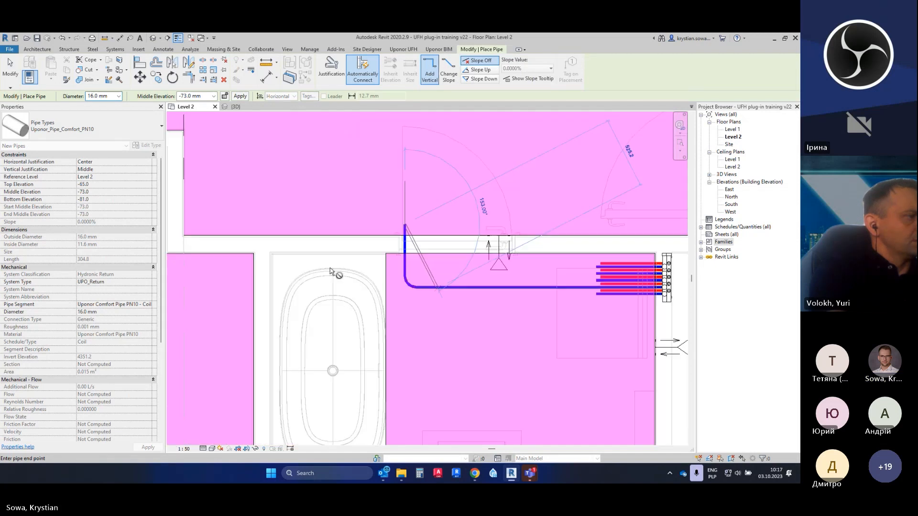
Continue the return pipe along the corridor wall and around the corner to the return connection at the lower-left room's doorway
{"action": "left_click", "coordinate": [194, 224]}
{"action": "scroll", "coordinate": [253, 246], "scroll_direction": "down", "scroll_amount": 2}
{"action": "middle_click_drag", "start_coordinate": [252, 246], "coordinate": [437, 297]}
{"action": "scroll", "coordinate": [402, 228], "scroll_direction": "up", "scroll_amount": 3}
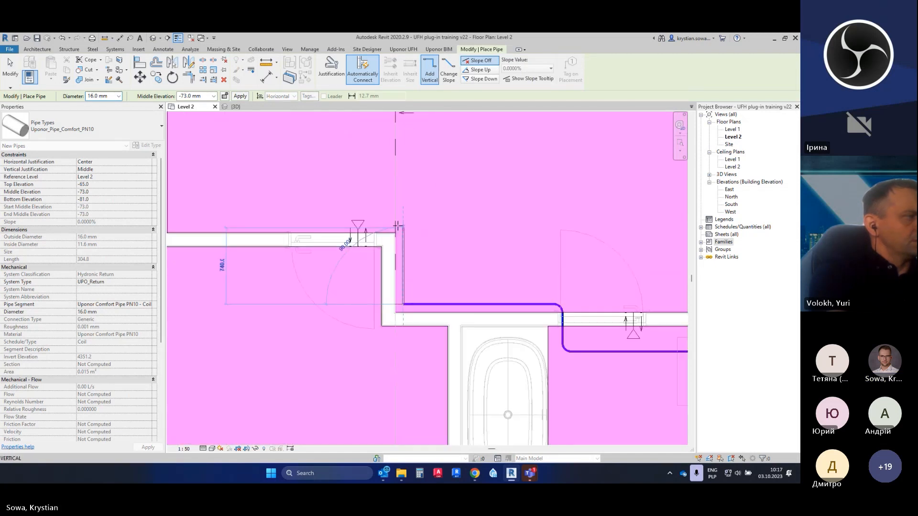
{"action": "left_click", "coordinate": [404, 221]}
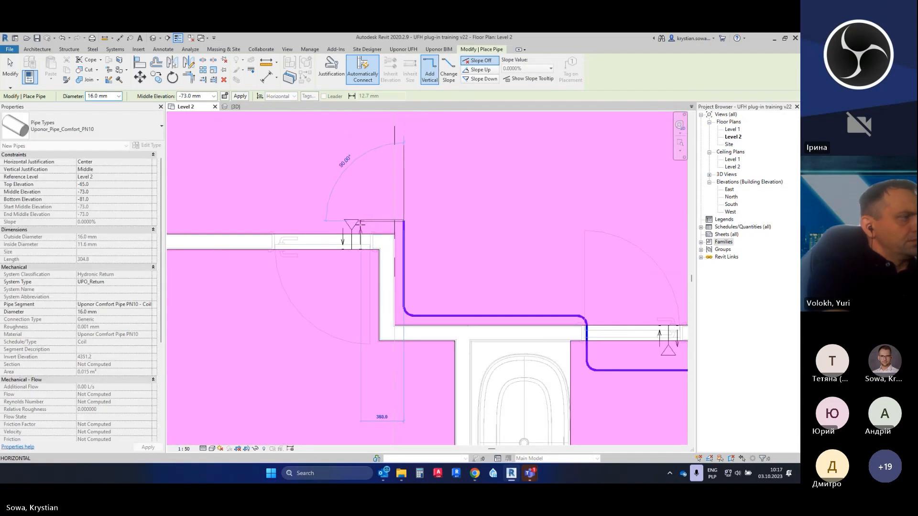
{"action": "left_click", "coordinate": [361, 248]}
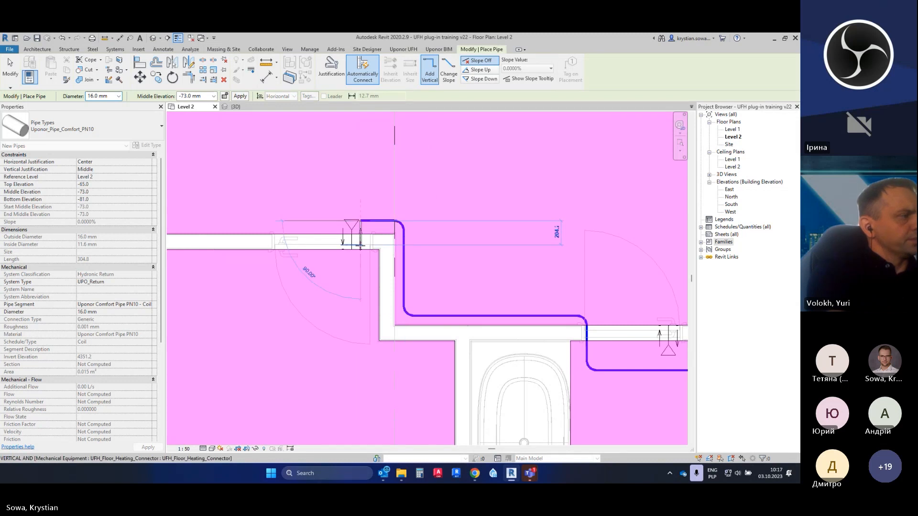
{"action": "scroll", "coordinate": [360, 248], "scroll_direction": "up", "scroll_amount": 2}
{"action": "key", "text": "Escape"}
{"action": "key", "text": "Escape"}
{"action": "scroll", "coordinate": [388, 252], "scroll_direction": "down", "scroll_amount": 3}
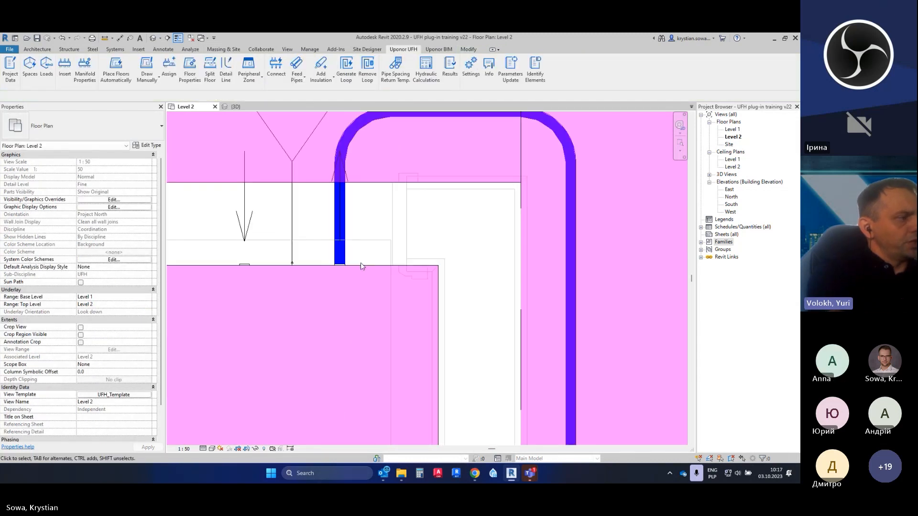
{"action": "scroll", "coordinate": [372, 273], "scroll_direction": "down", "scroll_amount": 4}
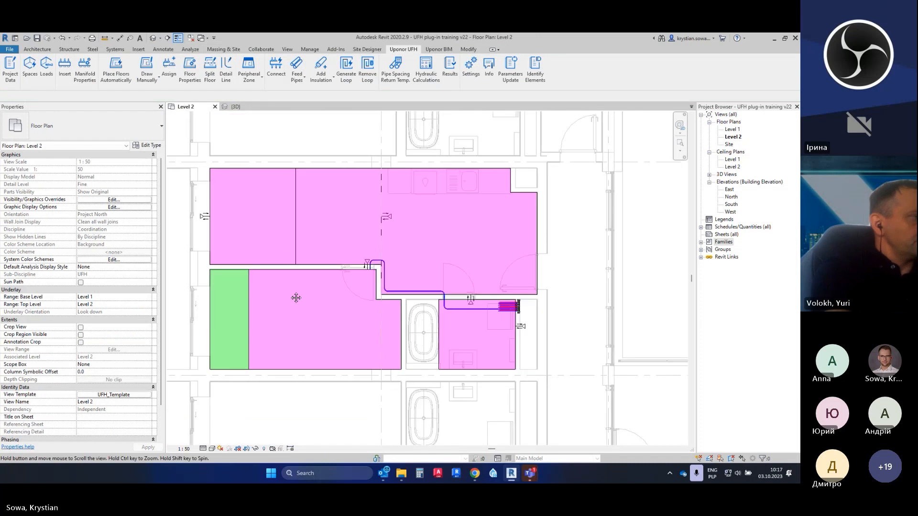
Move the floor heating connector from the living room's outer wall to the dividing line between its floor zones
{"action": "left_click_drag", "start_coordinate": [235, 222], "coordinate": [323, 256]}
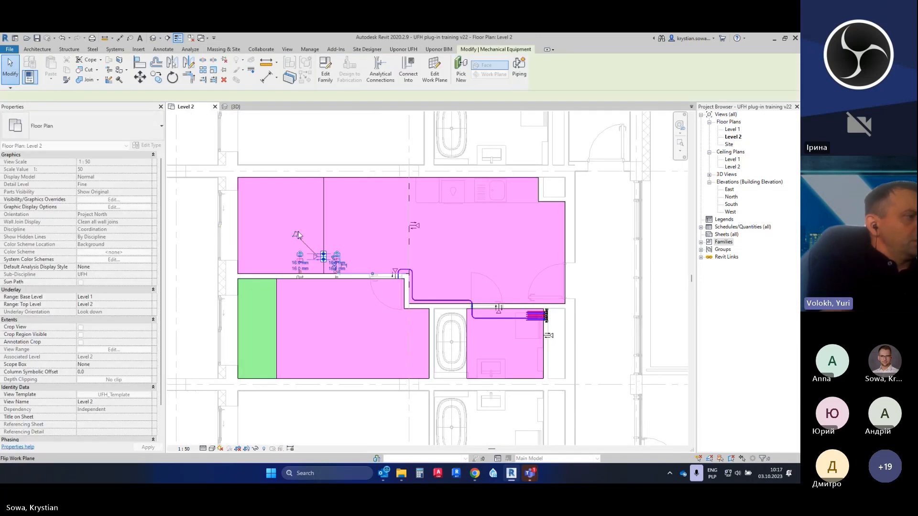
{"action": "key", "text": "Escape"}
{"action": "scroll", "coordinate": [330, 252], "scroll_direction": "up", "scroll_amount": 3}
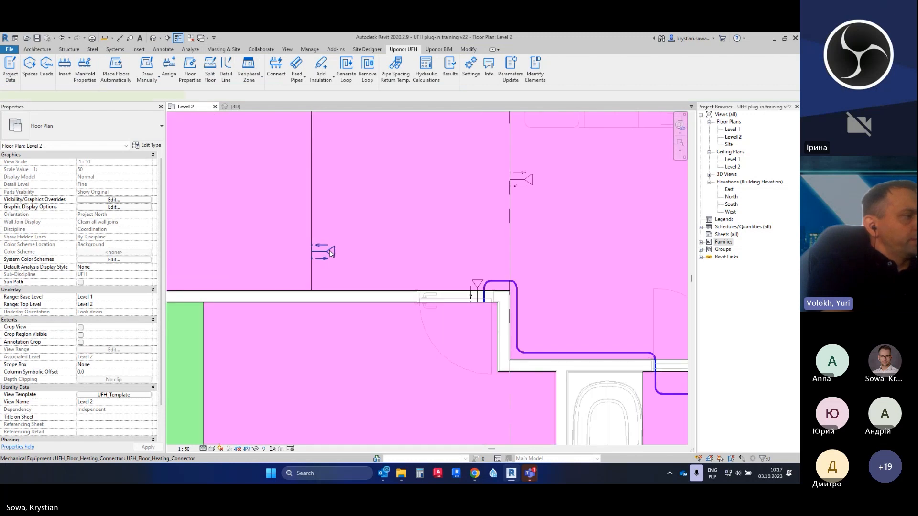
{"action": "left_click", "coordinate": [329, 250]}
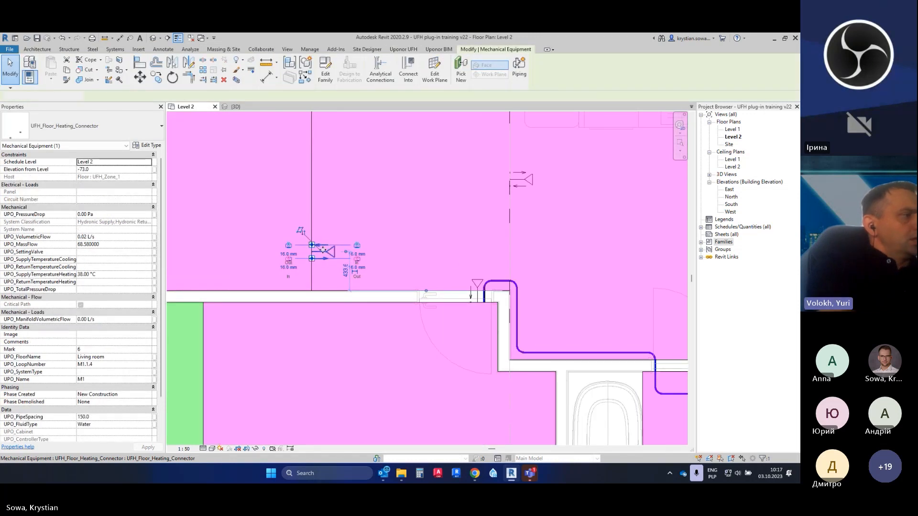
{"action": "key", "text": "Escape"}
Draw a second 16 mm return pipe from the next manifold stub through the bathroom doorway and along the first pipe
{"action": "scroll", "coordinate": [395, 261], "scroll_direction": "down", "scroll_amount": 3}
{"action": "scroll", "coordinate": [439, 276], "scroll_direction": "up", "scroll_amount": 5}
{"action": "left_click", "coordinate": [444, 293]}
{"action": "right_click", "coordinate": [444, 293]}
{"action": "left_click", "coordinate": [472, 101]}
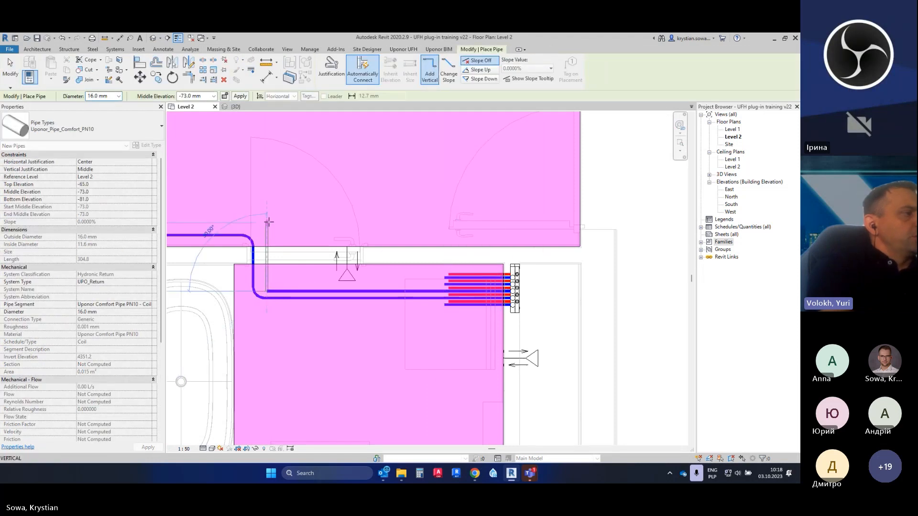
{"action": "scroll", "coordinate": [460, 334], "scroll_direction": "down", "scroll_amount": 3}
{"action": "left_click", "coordinate": [261, 277]}
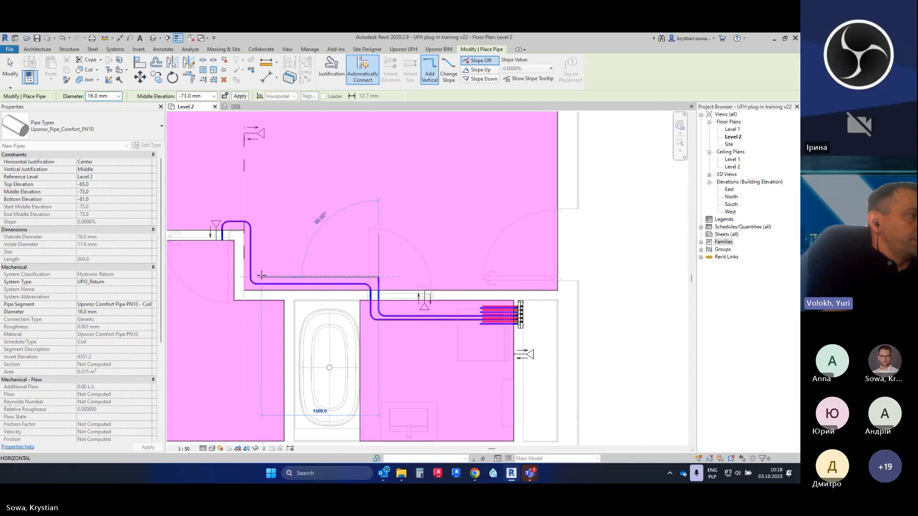
Route the second return pipe up past the wall corner and across the living room, ending just short of the moved connector
{"action": "left_click", "coordinate": [262, 208]}
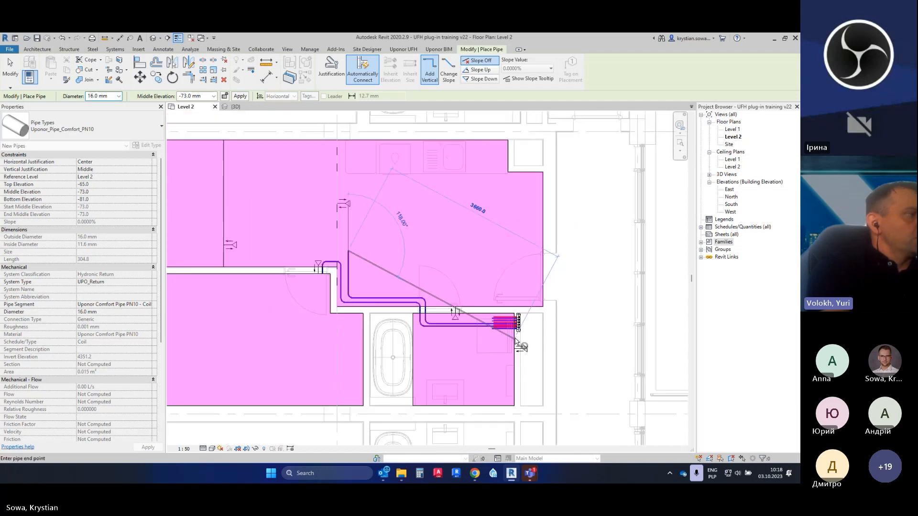
{"action": "scroll", "coordinate": [497, 337], "scroll_direction": "down", "scroll_amount": 2}
{"action": "scroll", "coordinate": [259, 261], "scroll_direction": "up", "scroll_amount": 3}
{"action": "scroll", "coordinate": [263, 262], "scroll_direction": "up", "scroll_amount": 1}
{"action": "left_click", "coordinate": [268, 262]}
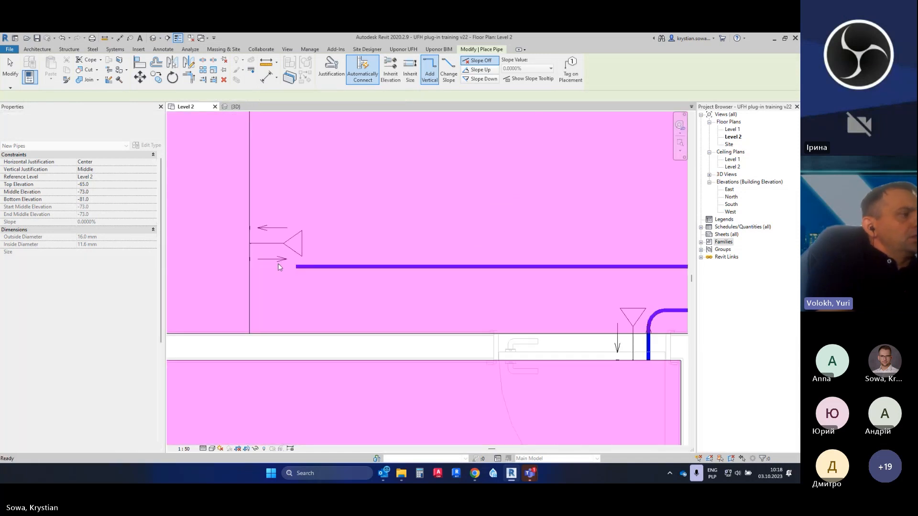
Align the second return pipe with the return connection point of the living room connector
{"action": "key", "text": "Escape"}
{"action": "key", "text": "a"}
{"action": "key", "text": "l"}
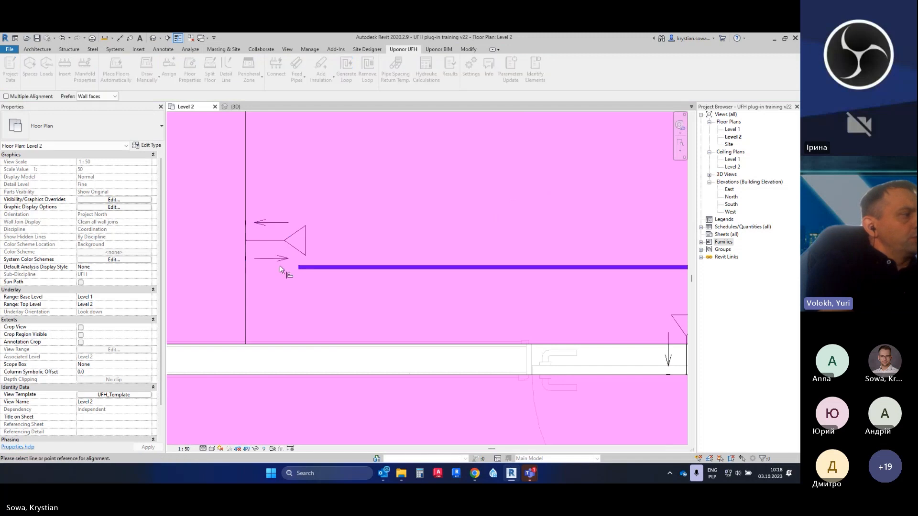
{"action": "left_click", "coordinate": [247, 259]}
{"action": "left_click", "coordinate": [316, 269]}
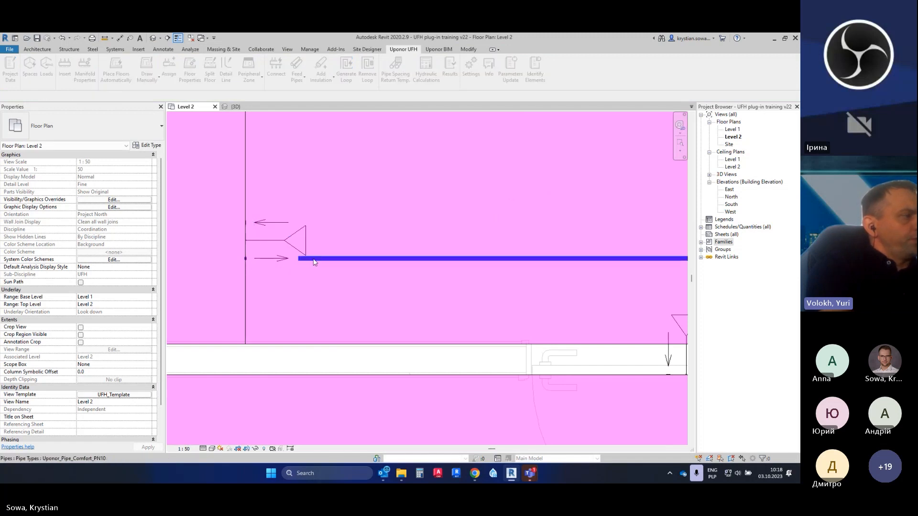
Extend the open end of the aligned return pipe to the living room connector's return point
{"action": "key", "text": "Escape"}
{"action": "key", "text": "Escape"}
{"action": "left_click", "coordinate": [306, 259]}
{"action": "left_click_drag", "start_coordinate": [299, 258], "coordinate": [246, 259]}
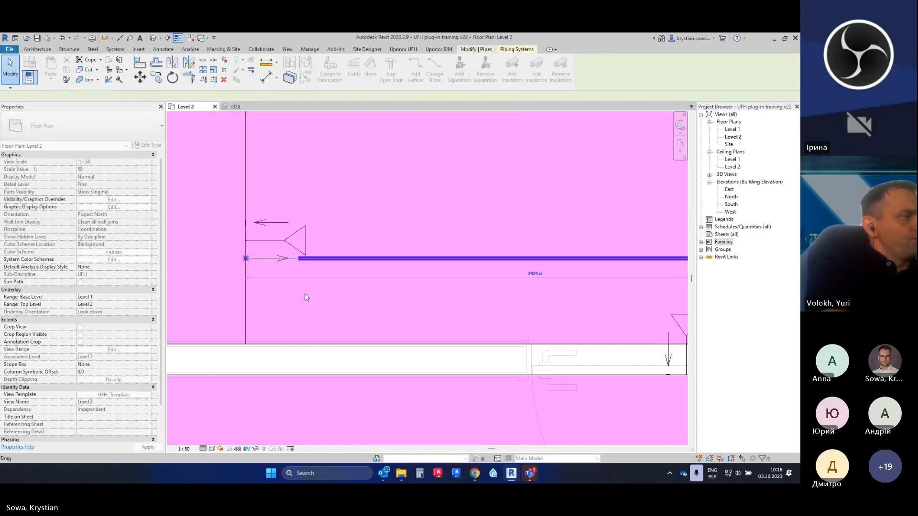
{"action": "key", "text": "Escape"}
Move the connector on the dashed zone line down closer to the routed pipes and flip its supply and return sides
{"action": "scroll", "coordinate": [306, 294], "scroll_direction": "down", "scroll_amount": 2}
{"action": "scroll", "coordinate": [306, 294], "scroll_direction": "down", "scroll_amount": 1}
{"action": "middle_click_drag", "start_coordinate": [391, 313], "coordinate": [281, 242]}
{"action": "middle_click_drag", "start_coordinate": [458, 214], "coordinate": [390, 220]}
{"action": "scroll", "coordinate": [391, 219], "scroll_direction": "up", "scroll_amount": 1}
{"action": "left_click", "coordinate": [294, 126]}
{"action": "left_click", "coordinate": [299, 125]}
{"action": "left_click_drag", "start_coordinate": [298, 125], "coordinate": [299, 172]}
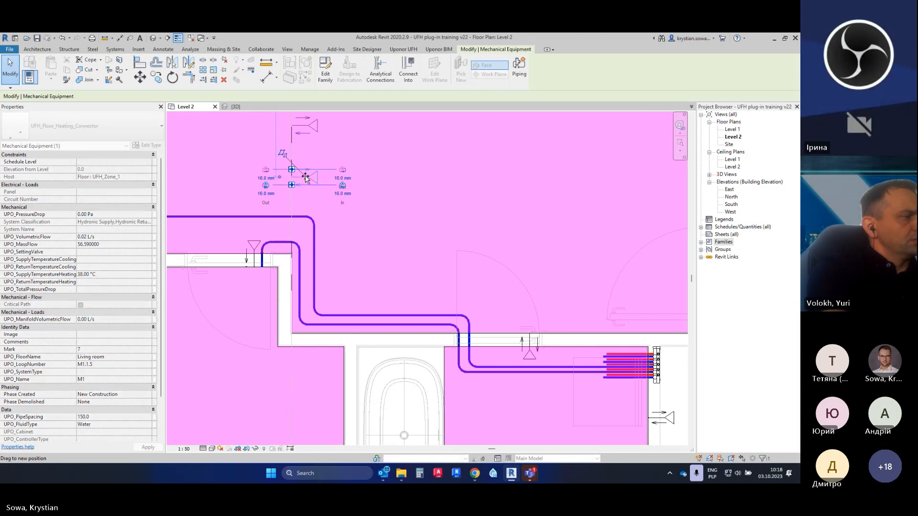
{"action": "key", "text": "Escape"}
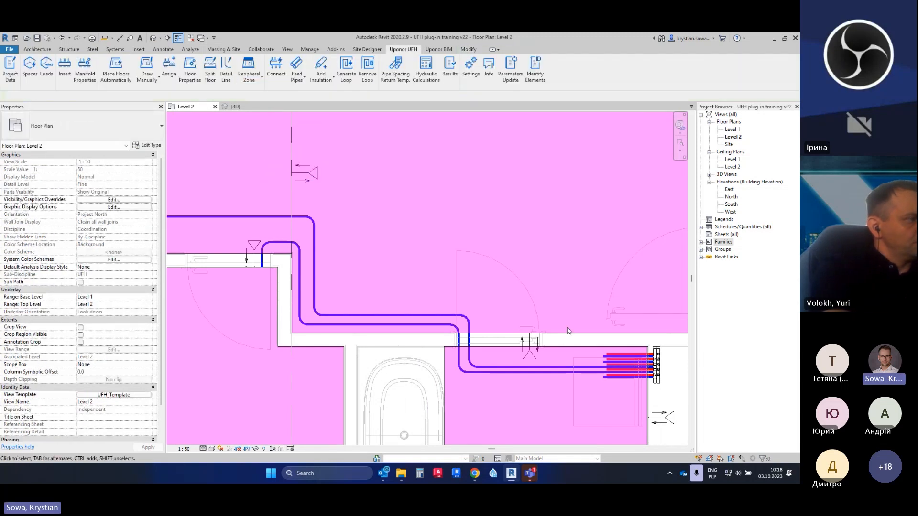
Draw a third 16 mm return pipe from the next stub, parallel to the other two, to the connector on the dashed zone line
{"action": "right_click", "coordinate": [603, 366]}
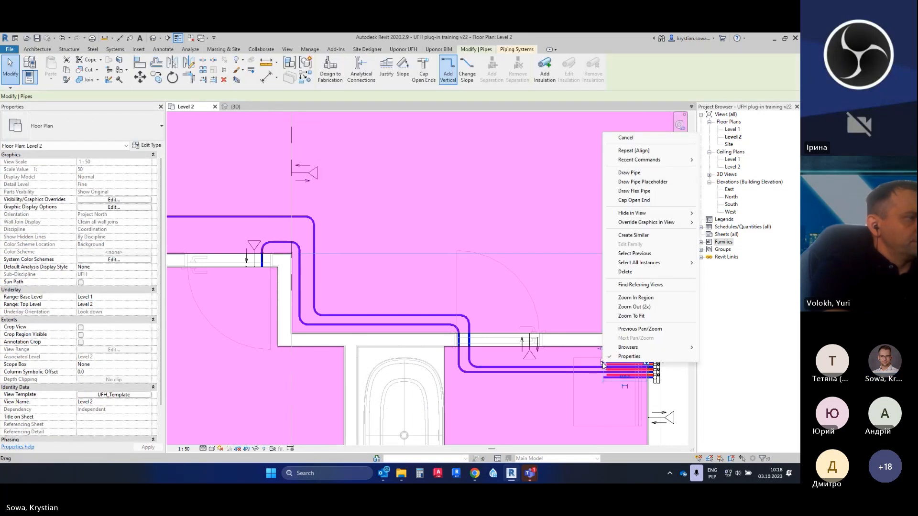
{"action": "left_click", "coordinate": [626, 183]}
{"action": "left_click", "coordinate": [482, 362]}
{"action": "left_click", "coordinate": [480, 306]}
{"action": "left_click", "coordinate": [329, 306]}
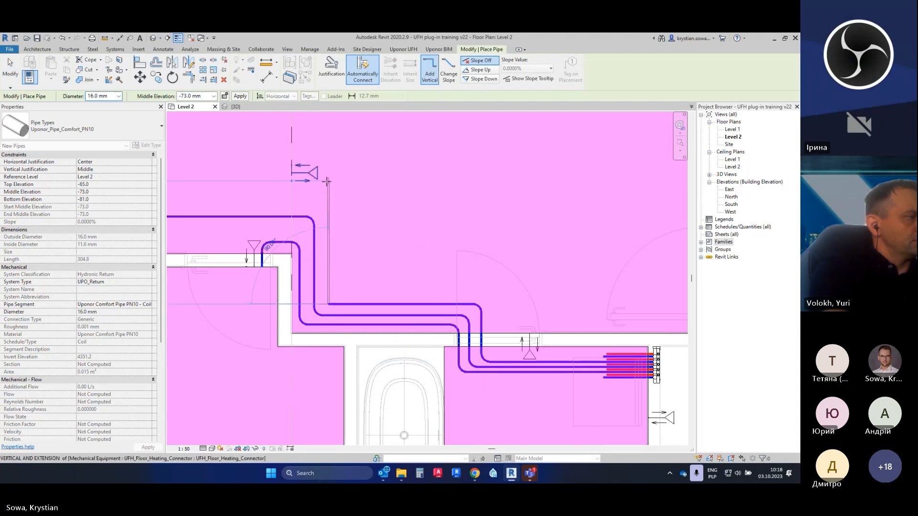
{"action": "scroll", "coordinate": [290, 182], "scroll_direction": "up", "scroll_amount": 3}
{"action": "left_click", "coordinate": [298, 180]}
{"action": "scroll", "coordinate": [298, 179], "scroll_direction": "up", "scroll_amount": 1}
{"action": "key", "text": "Escape"}
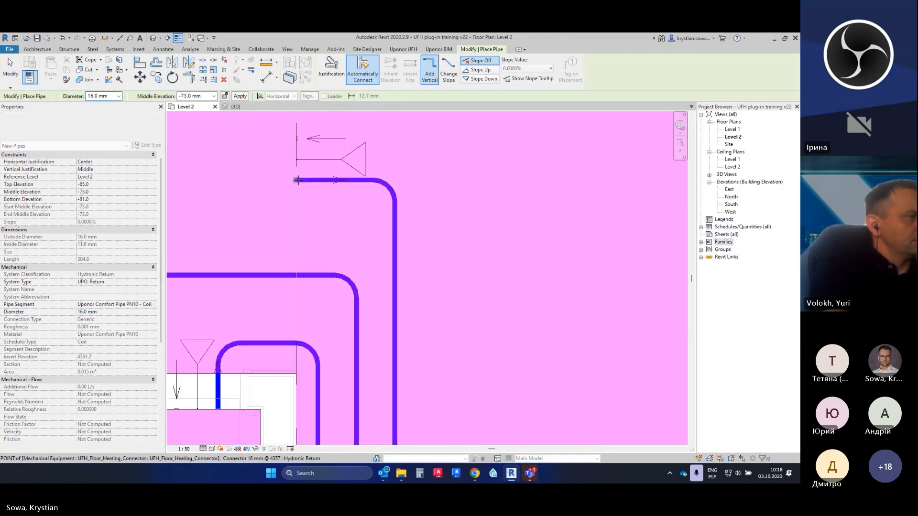
{"action": "key", "text": "Escape"}
Flip the supply and return sides of the floor heating connector at the bathroom doorway
{"action": "scroll", "coordinate": [353, 236], "scroll_direction": "down", "scroll_amount": 5}
{"action": "scroll", "coordinate": [411, 262], "scroll_direction": "up", "scroll_amount": 5}
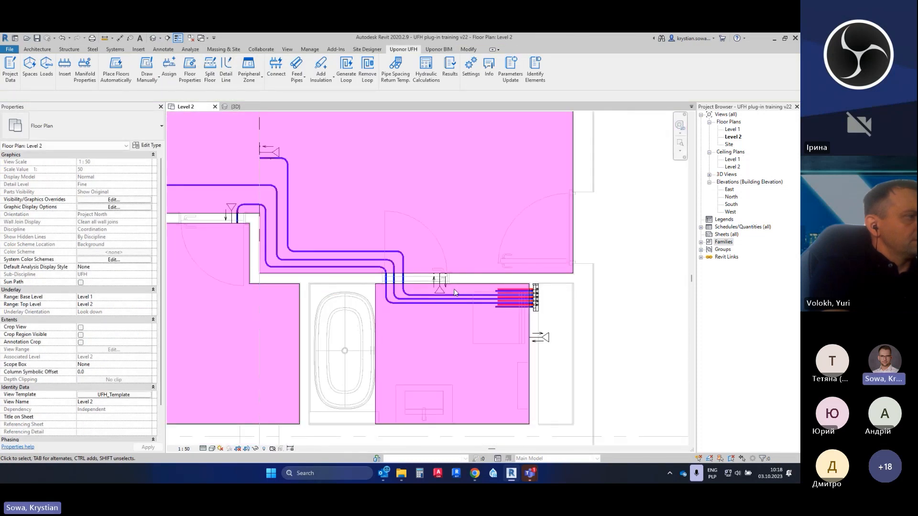
{"action": "left_click", "coordinate": [432, 276]}
{"action": "scroll", "coordinate": [492, 295], "scroll_direction": "up", "scroll_amount": 2}
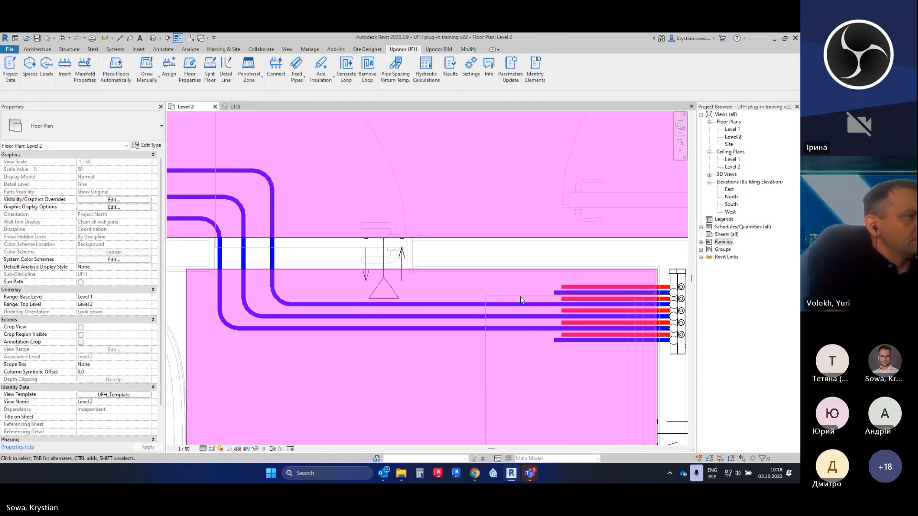
Draw a 16 mm return pipe from the uppermost return stub to the return connection at the bathroom doorway
{"action": "right_click", "coordinate": [554, 292]}
{"action": "left_click", "coordinate": [580, 102]}
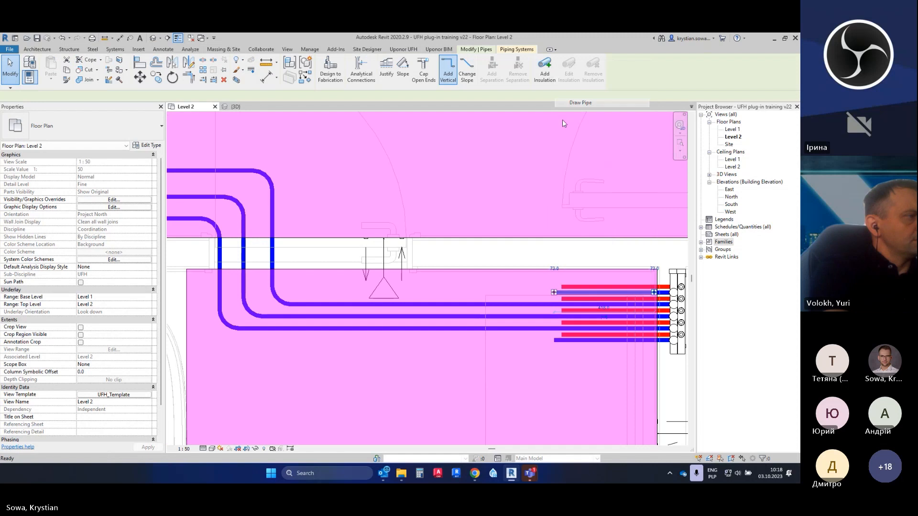
{"action": "left_click", "coordinate": [364, 293]}
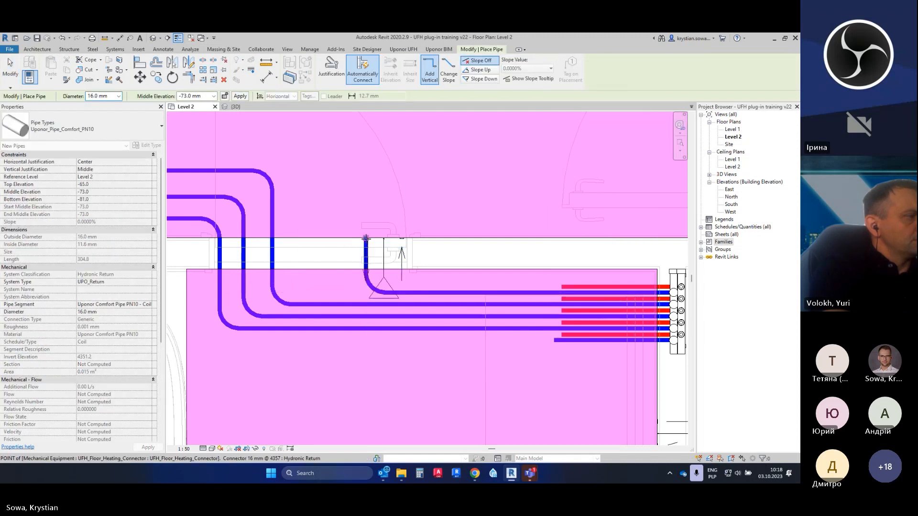
{"action": "left_click", "coordinate": [366, 238]}
{"action": "scroll", "coordinate": [445, 263], "scroll_direction": "down", "scroll_amount": 2}
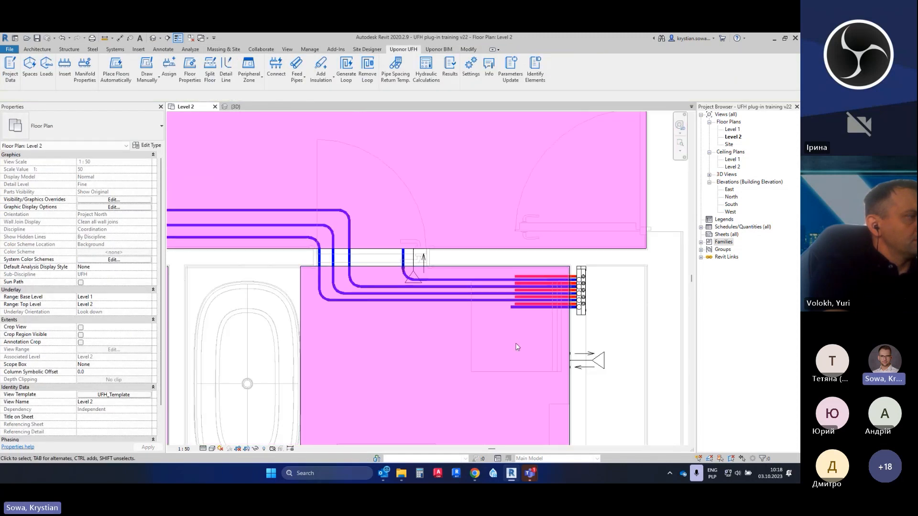
{"action": "middle_click_drag", "start_coordinate": [507, 329], "coordinate": [539, 326]}
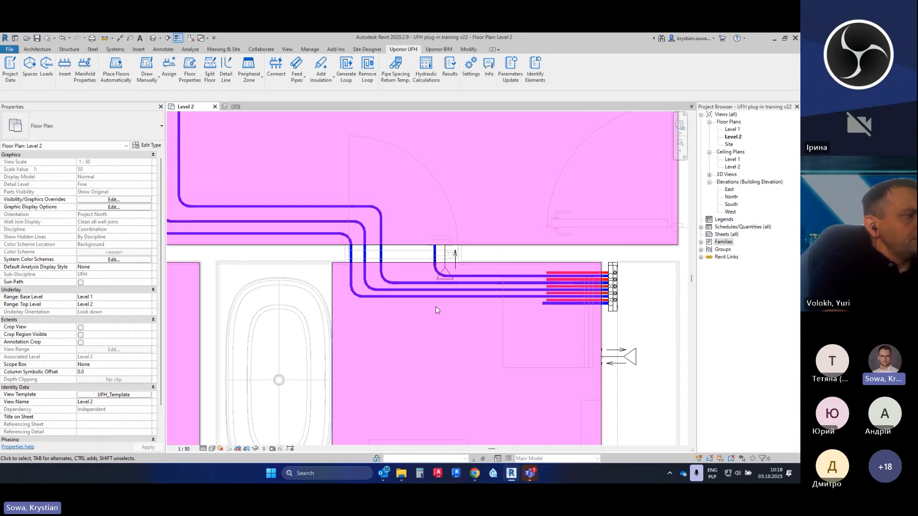
Select the second-lowest supply stub at the manifold, check its pipe properties and available commands, and deselect it
{"action": "scroll", "coordinate": [546, 305], "scroll_direction": "up", "scroll_amount": 2}
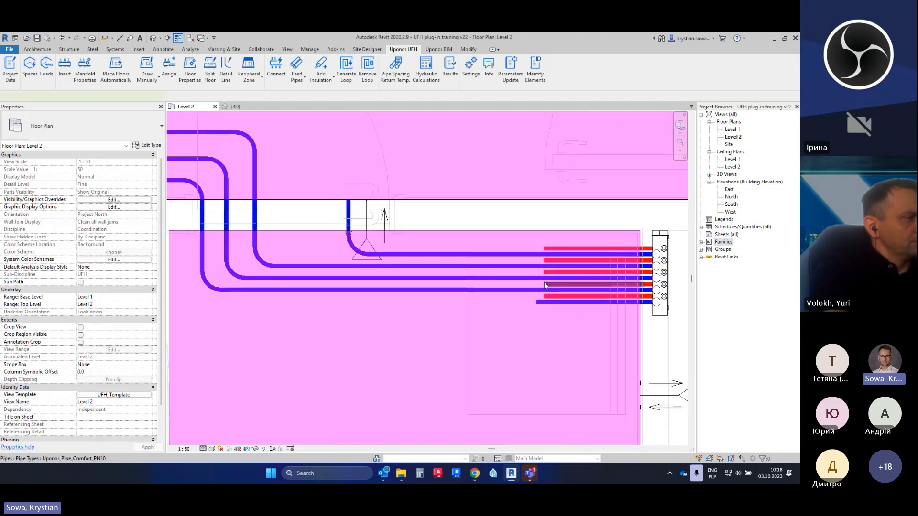
{"action": "left_click", "coordinate": [545, 282]}
{"action": "right_click", "coordinate": [544, 282]}
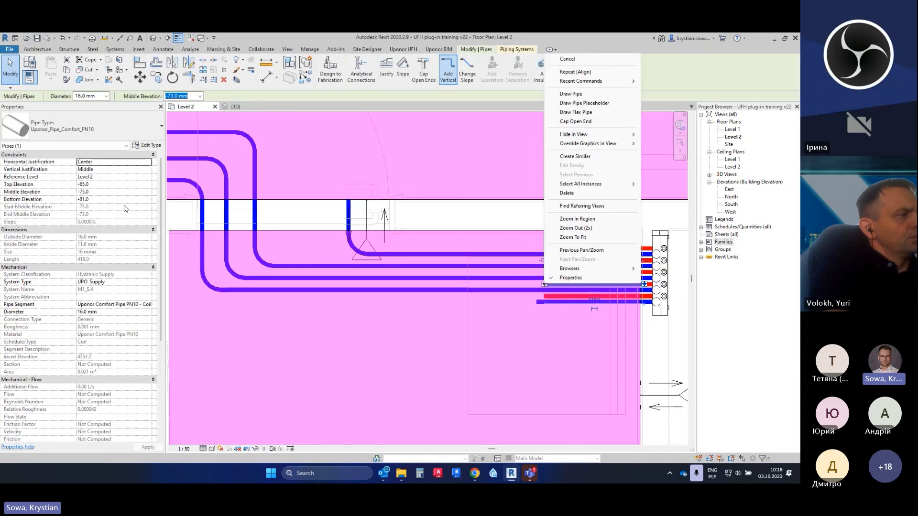
{"action": "left_click", "coordinate": [434, 363]}
{"action": "scroll", "coordinate": [434, 363], "scroll_direction": "down", "scroll_amount": 2}
{"action": "key", "text": "Escape"}
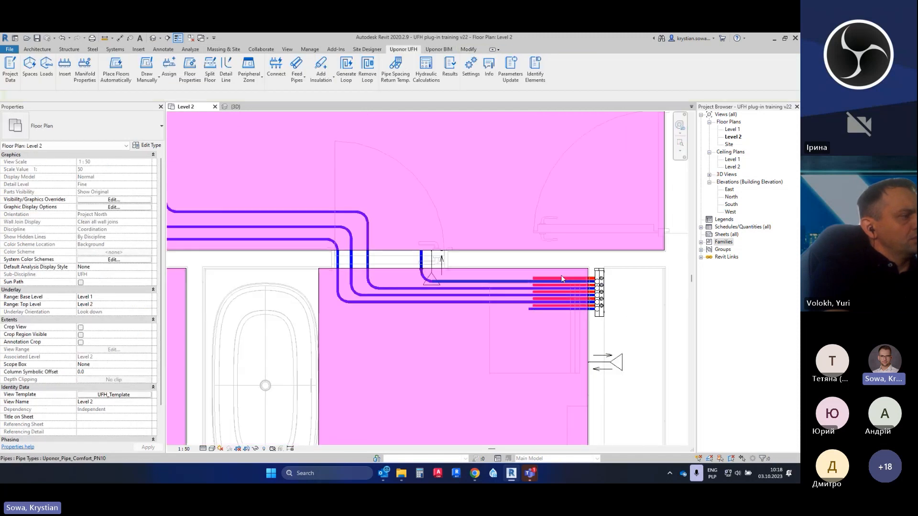
Generate the feed pipes for the Level 2 manifold so the supply pipes follow the drawn return pipes
{"action": "left_click", "coordinate": [301, 82]}
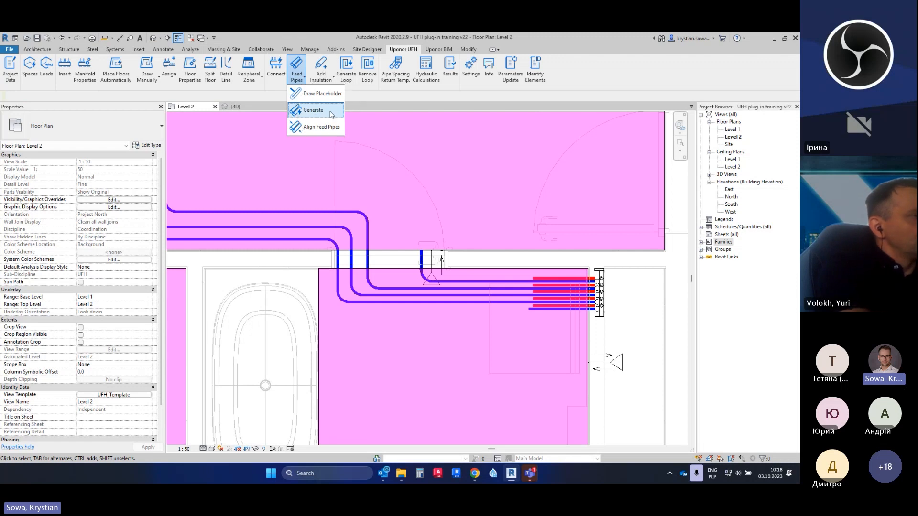
{"action": "left_click", "coordinate": [332, 113]}
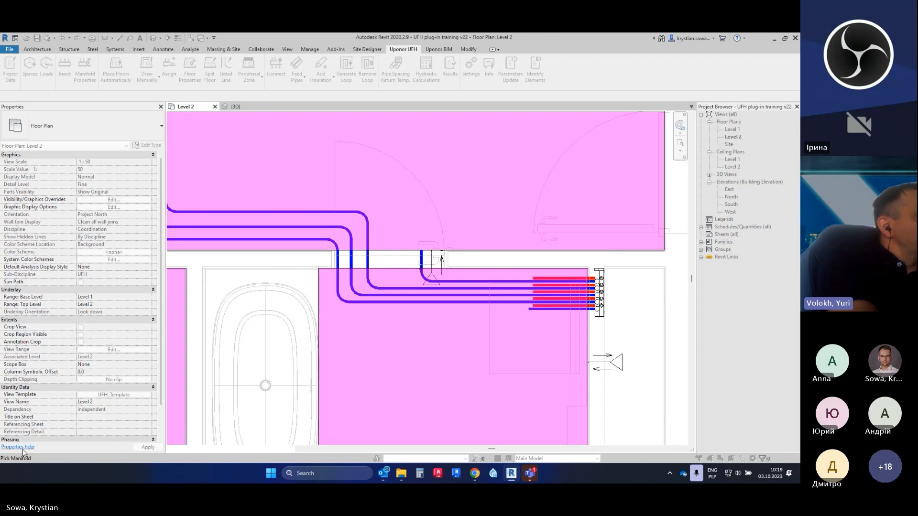
{"action": "key", "text": "Escape"}
{"action": "left_click", "coordinate": [296, 82]}
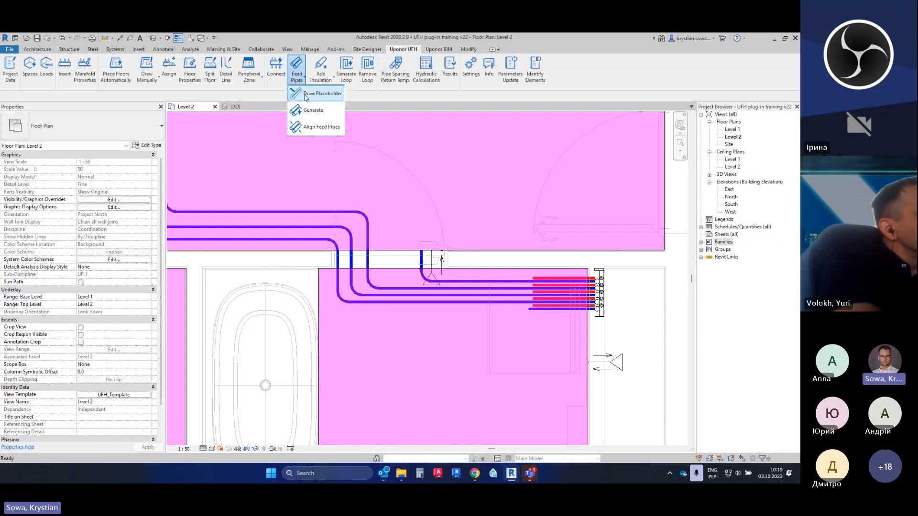
{"action": "left_click", "coordinate": [329, 112]}
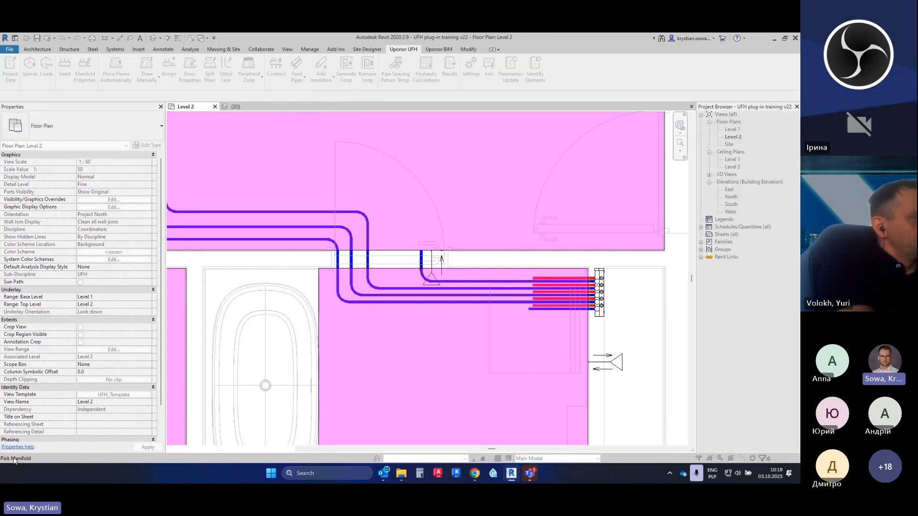
{"action": "left_click", "coordinate": [599, 292]}
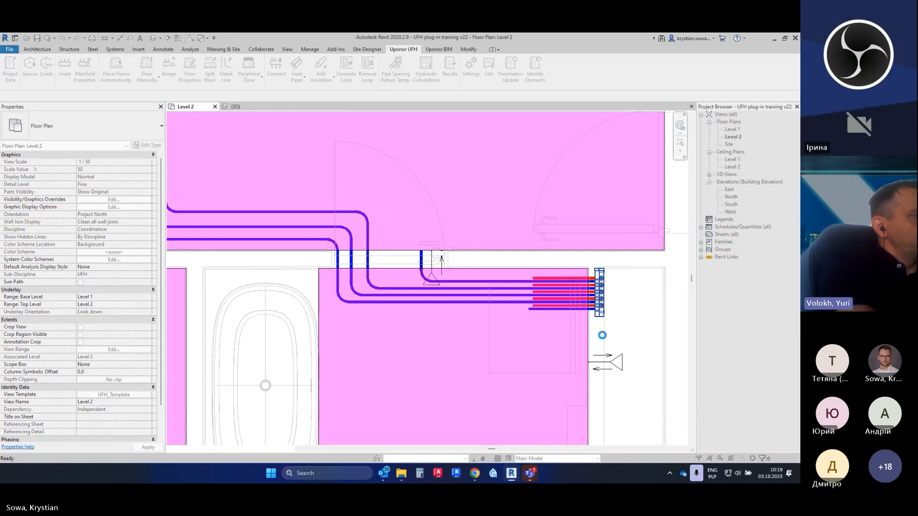
Examine the generated supply pipe runs from the manifold through the bathroom doorway to each floor heating connector
{"action": "middle_click_drag", "start_coordinate": [306, 227], "coordinate": [478, 300]}
{"action": "scroll", "coordinate": [574, 330], "scroll_direction": "down", "scroll_amount": 2}
{"action": "middle_click_drag", "start_coordinate": [599, 344], "coordinate": [548, 327]}
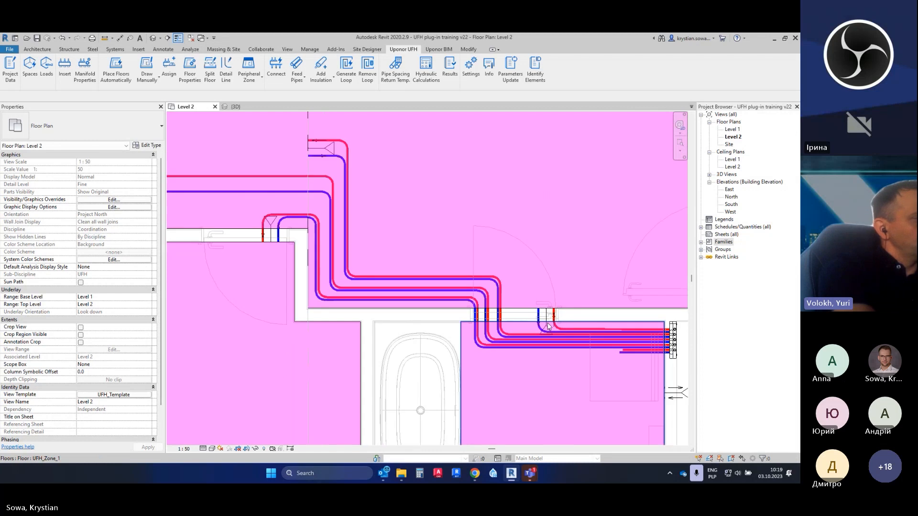
{"action": "scroll", "coordinate": [549, 327], "scroll_direction": "down", "scroll_amount": 1}
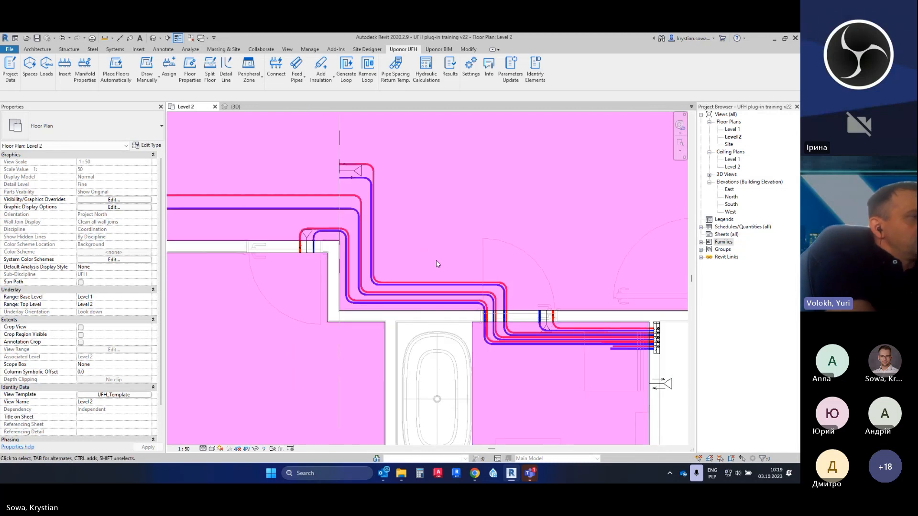
{"action": "scroll", "coordinate": [436, 260], "scroll_direction": "down", "scroll_amount": 2}
{"action": "scroll", "coordinate": [478, 282], "scroll_direction": "up", "scroll_amount": 2}
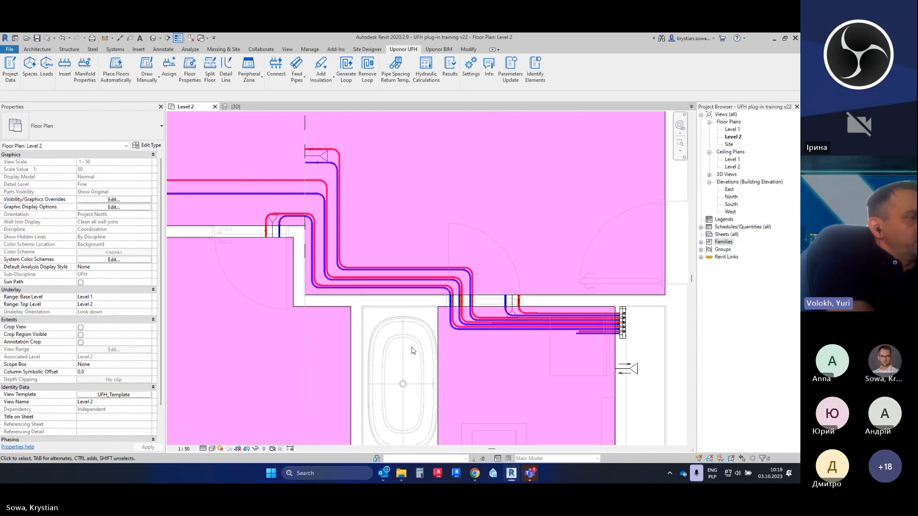
{"action": "scroll", "coordinate": [413, 350], "scroll_direction": "down", "scroll_amount": 2}
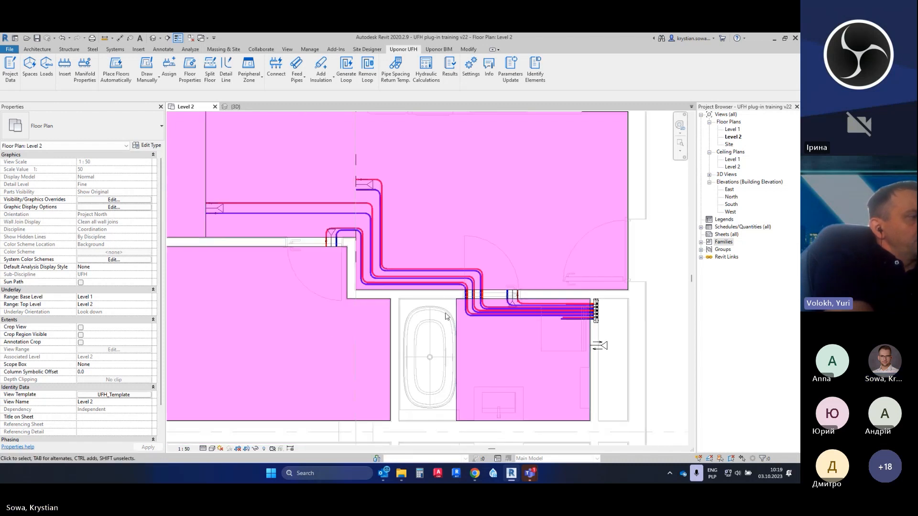
{"action": "middle_click_drag", "start_coordinate": [445, 316], "coordinate": [449, 328]}
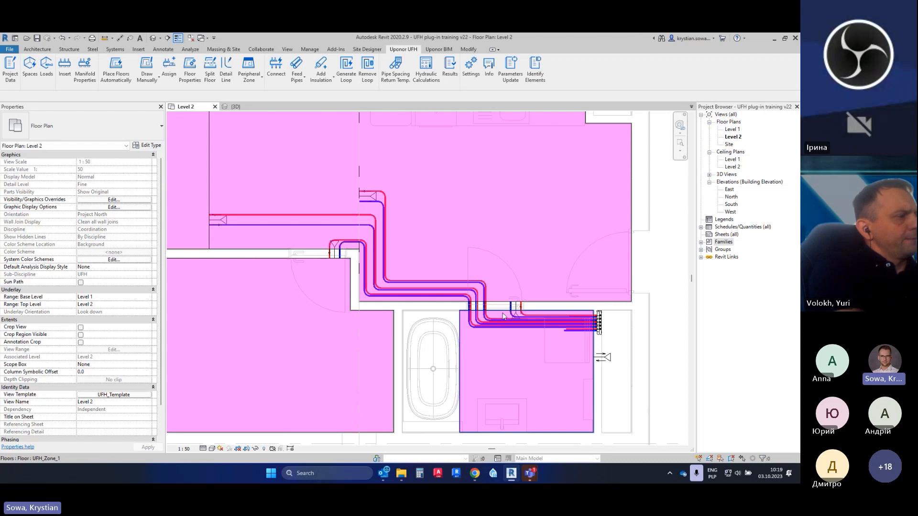
Move the vertical section of the outermost supply pipe in the bathroom doorway closer to the doorway connector
{"action": "scroll", "coordinate": [503, 317], "scroll_direction": "up", "scroll_amount": 2}
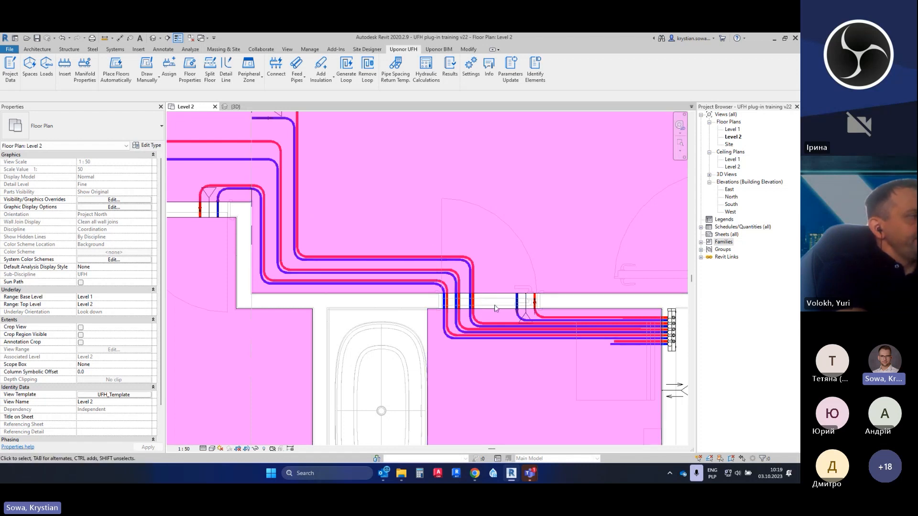
{"action": "scroll", "coordinate": [495, 305], "scroll_direction": "up", "scroll_amount": 2}
{"action": "scroll", "coordinate": [464, 289], "scroll_direction": "up", "scroll_amount": 2}
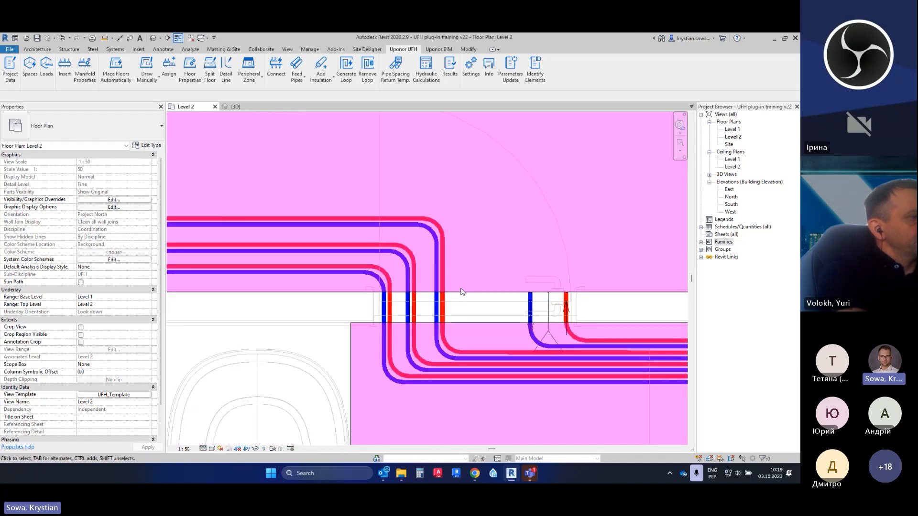
{"action": "left_click", "coordinate": [442, 272]}
{"action": "left_click_drag", "start_coordinate": [442, 271], "coordinate": [495, 256]}
{"action": "left_click", "coordinate": [534, 254]}
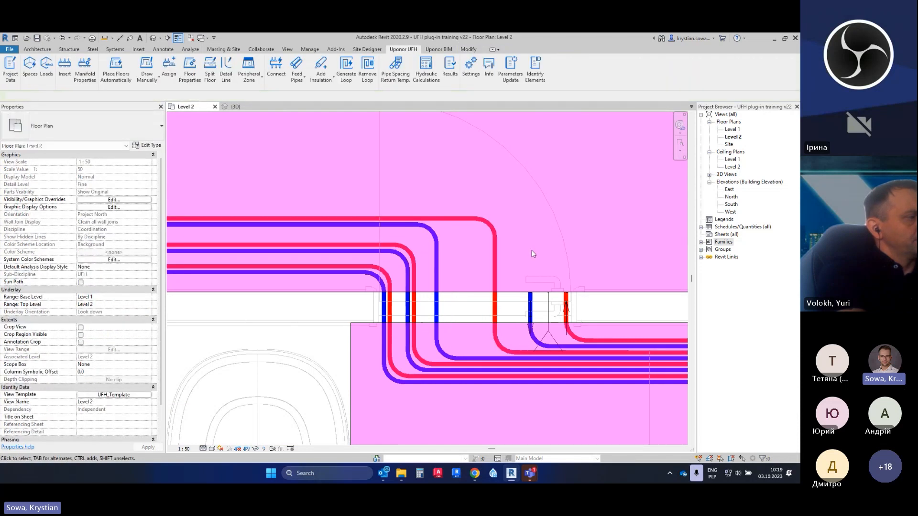
Align the feed pipes crossing the bathroom doorway with equal spacing, from the outermost return pipe to the doorway connector's return pipe
{"action": "left_click", "coordinate": [303, 80]}
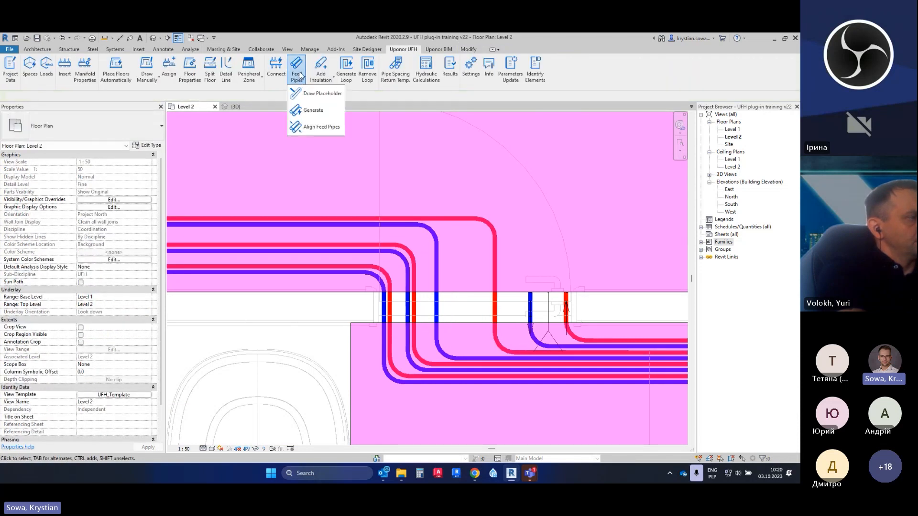
{"action": "left_click", "coordinate": [329, 127]}
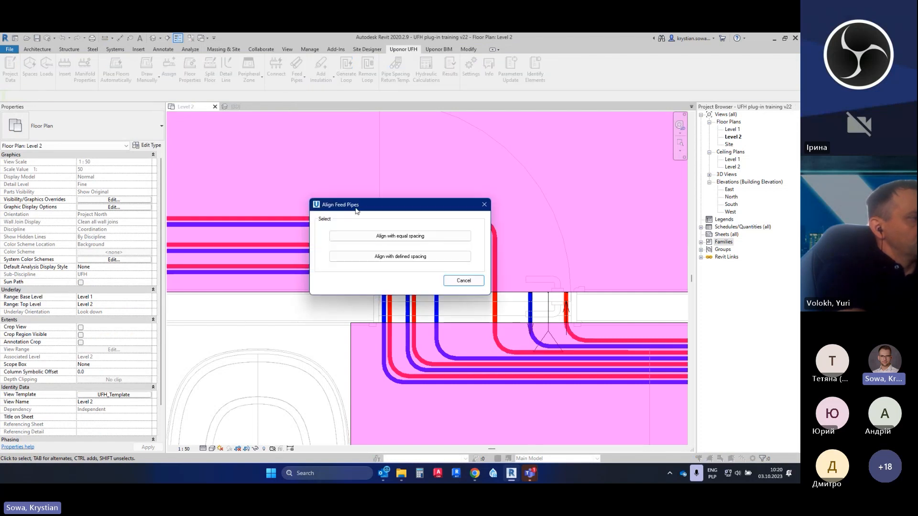
{"action": "left_click", "coordinate": [431, 239]}
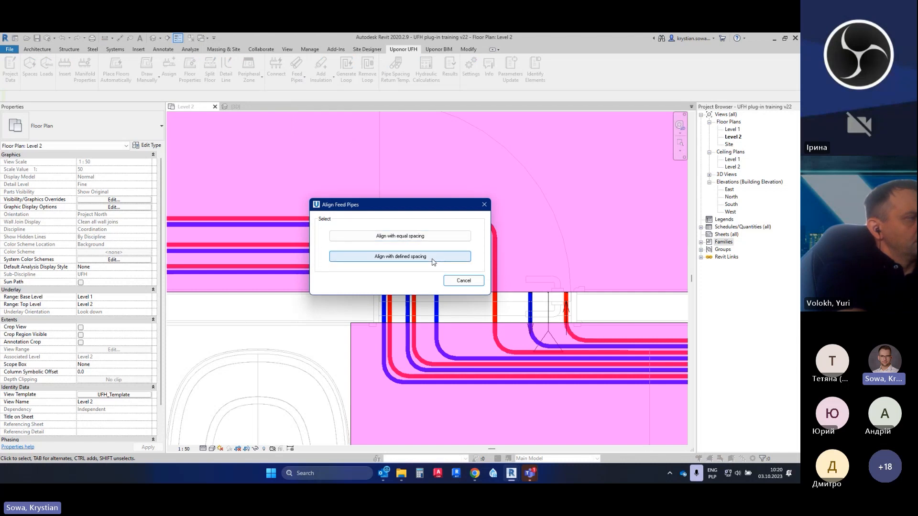
{"action": "key", "text": "ctrl"}
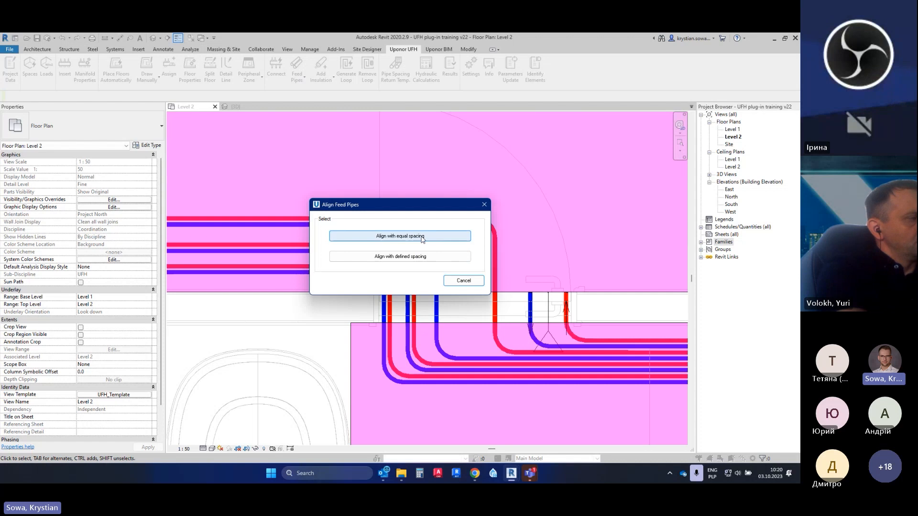
{"action": "left_click", "coordinate": [426, 236]}
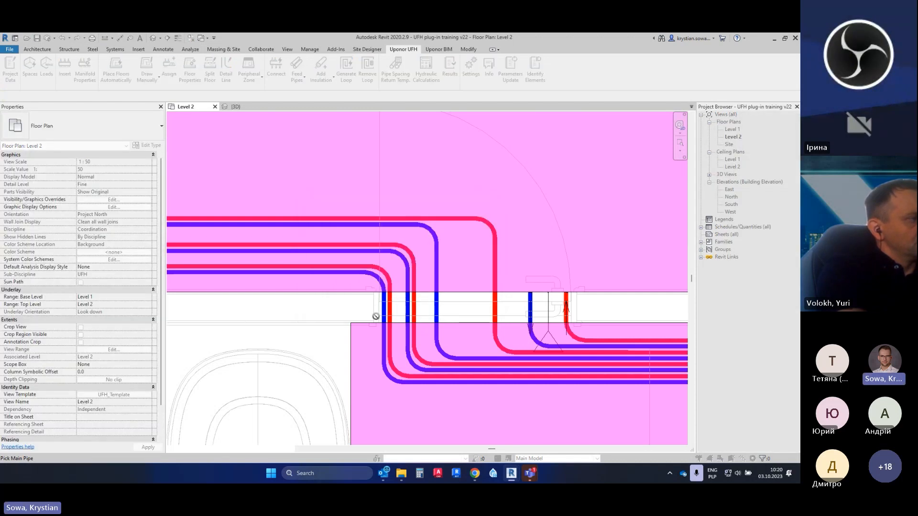
{"action": "left_click", "coordinate": [389, 308]}
{"action": "left_click", "coordinate": [408, 308]}
{"action": "left_click", "coordinate": [414, 307]}
{"action": "left_click", "coordinate": [436, 309]}
{"action": "left_click", "coordinate": [495, 308]}
{"action": "left_click", "coordinate": [530, 309]}
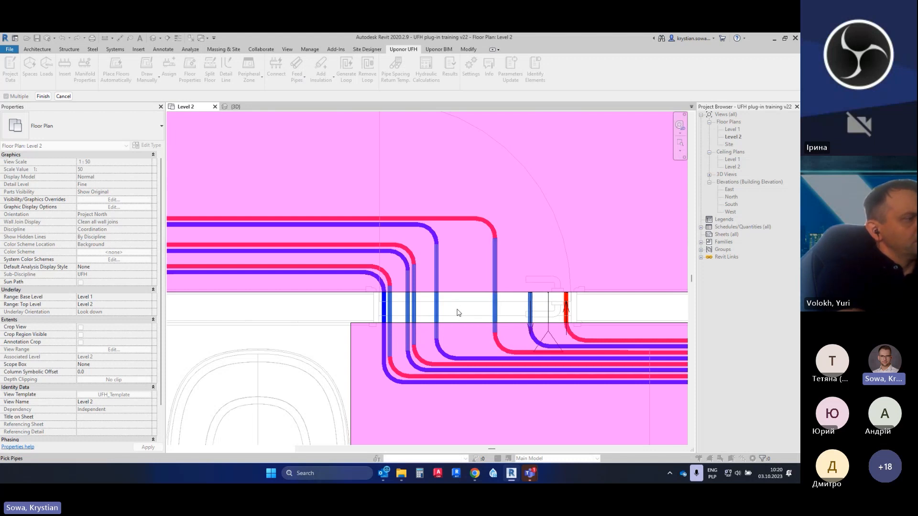
{"action": "left_click", "coordinate": [43, 97]}
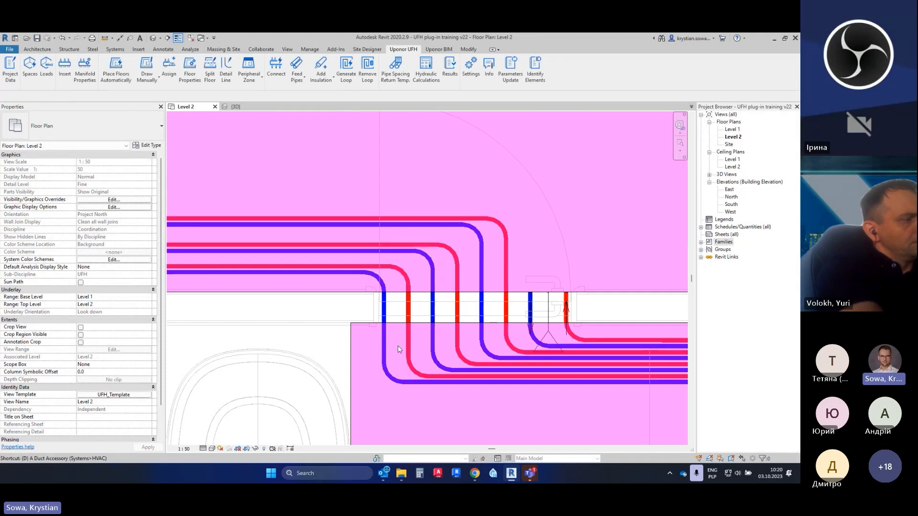
Measure the spacing between the feed pipes in the bathroom doorway with an aligned dimension chain, without placing it
{"action": "key", "text": "d"}
{"action": "key", "text": "i"}
{"action": "left_click", "coordinate": [408, 312]}
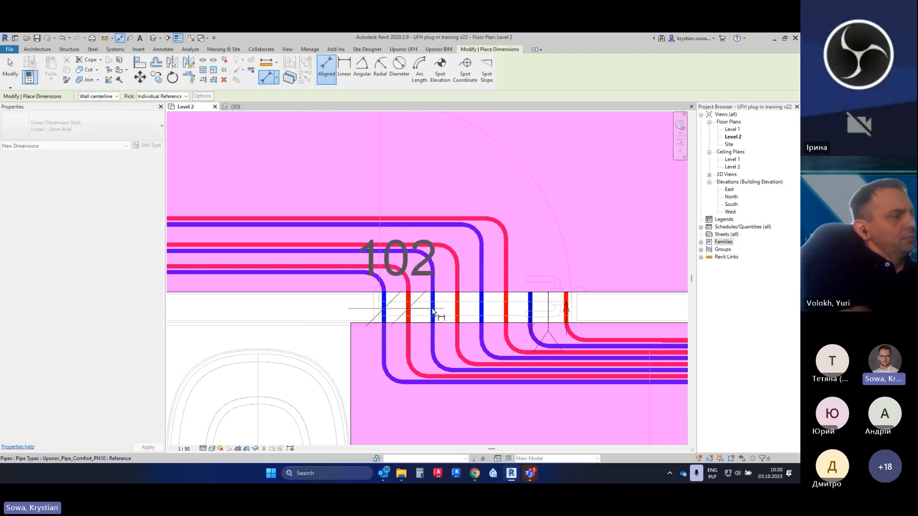
{"action": "left_click", "coordinate": [433, 311]}
{"action": "left_click", "coordinate": [457, 312]}
{"action": "left_click", "coordinate": [481, 312]}
{"action": "left_click", "coordinate": [505, 311]}
{"action": "left_click", "coordinate": [530, 312]}
{"action": "key", "text": "Escape"}
{"action": "key", "text": "Escape"}
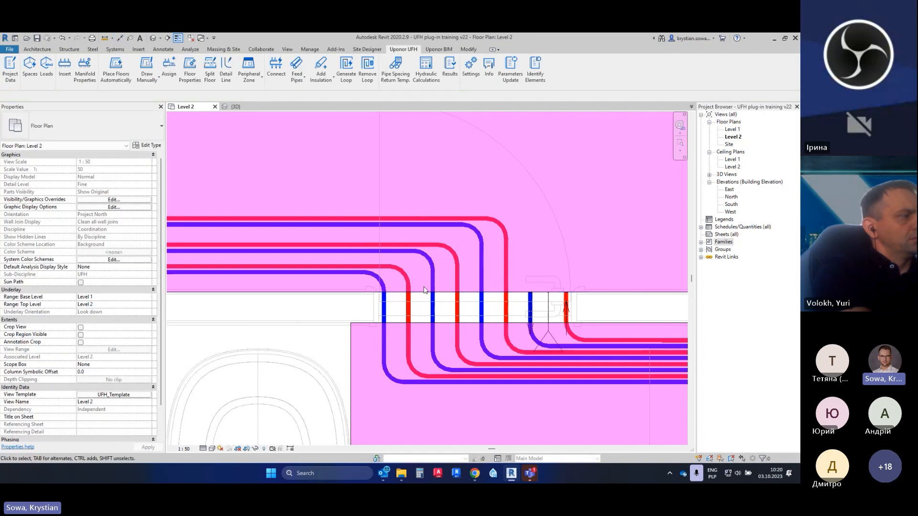
{"action": "left_click", "coordinate": [296, 76]}
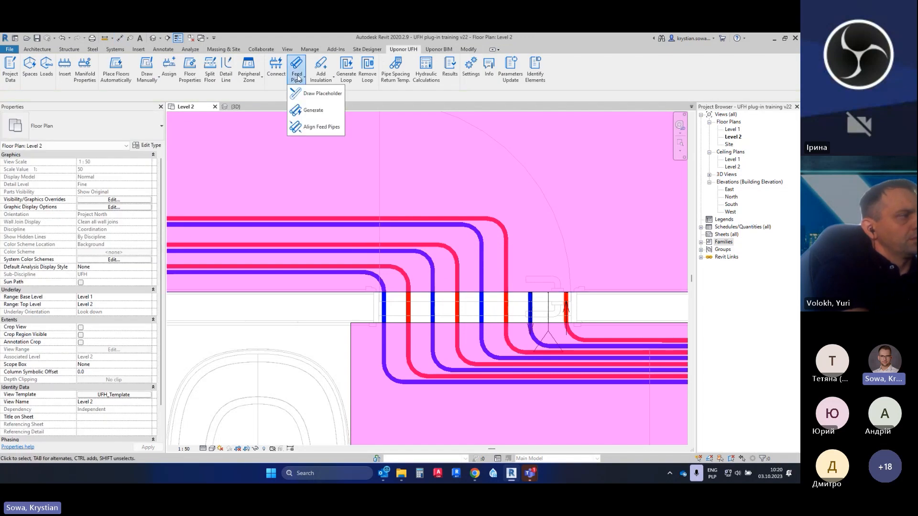
{"action": "left_click", "coordinate": [327, 128]}
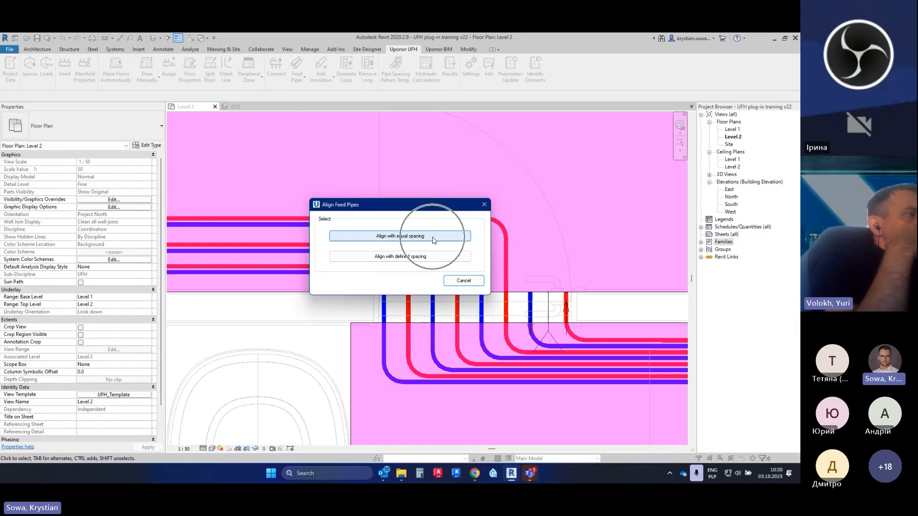
{"action": "left_click", "coordinate": [484, 204]}
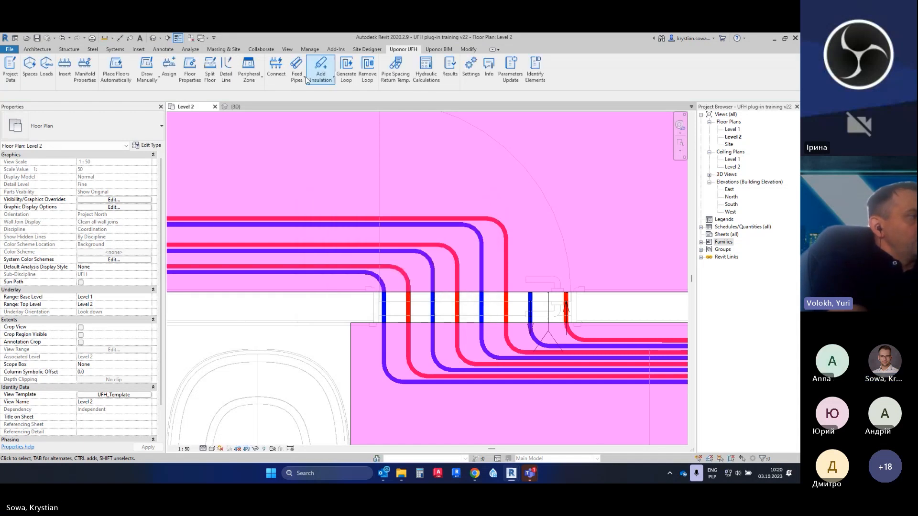
Align the horizontal feed pipe runs beside the bathroom wall with a defined spacing of 150 mm, using the return pipe nearest the wall as main pipe
{"action": "left_click", "coordinate": [296, 67]}
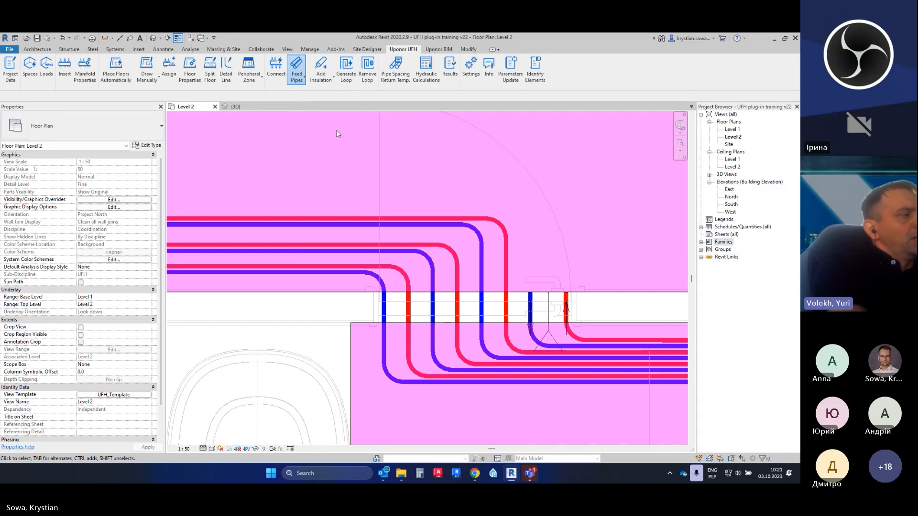
{"action": "left_click", "coordinate": [337, 131]}
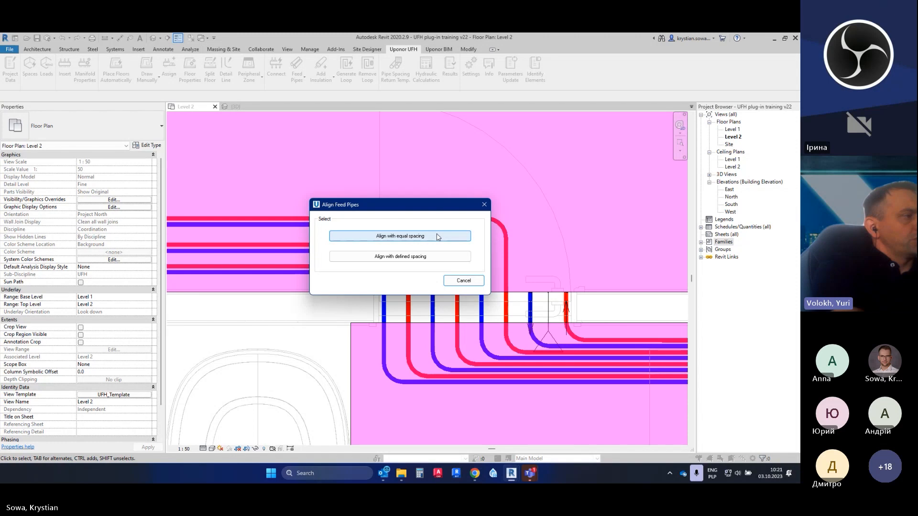
{"action": "key", "text": "ctrl"}
{"action": "key", "text": "ctrl"}
{"action": "key", "text": "ctrl"}
{"action": "key", "text": "ctrl"}
{"action": "left_click", "coordinate": [430, 261]}
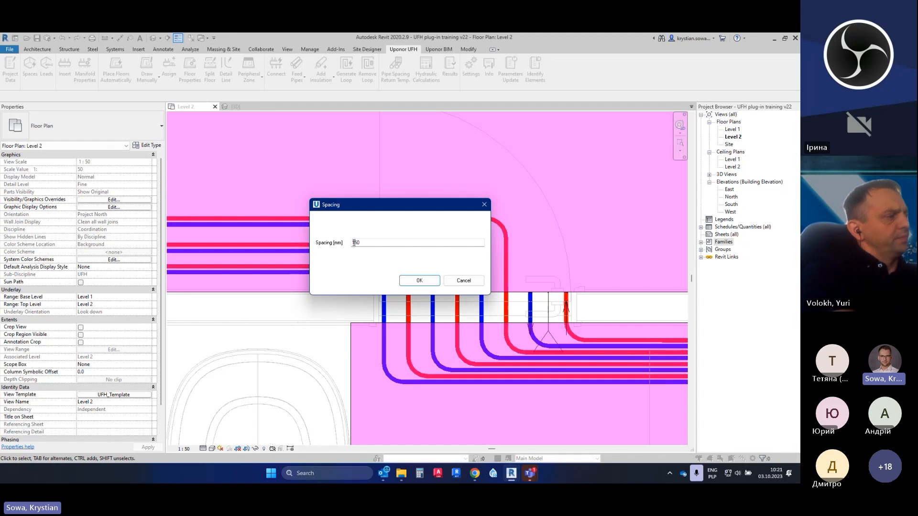
{"action": "left_click", "coordinate": [414, 282]}
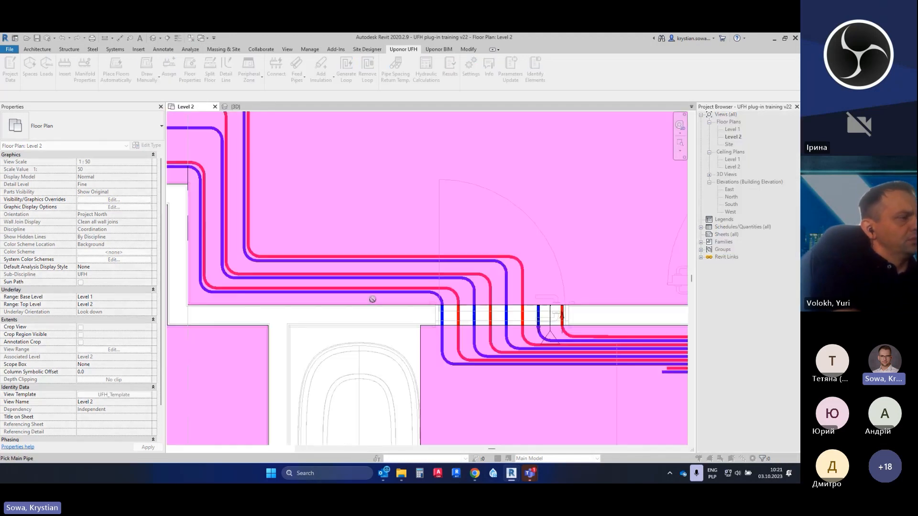
{"action": "scroll", "coordinate": [357, 293], "scroll_direction": "up", "scroll_amount": 1}
{"action": "left_click", "coordinate": [359, 274]}
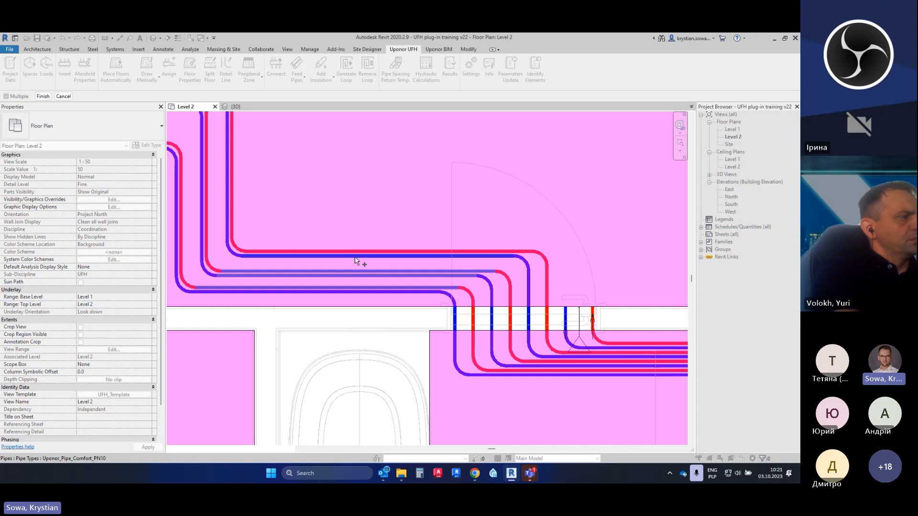
{"action": "left_click", "coordinate": [354, 252]}
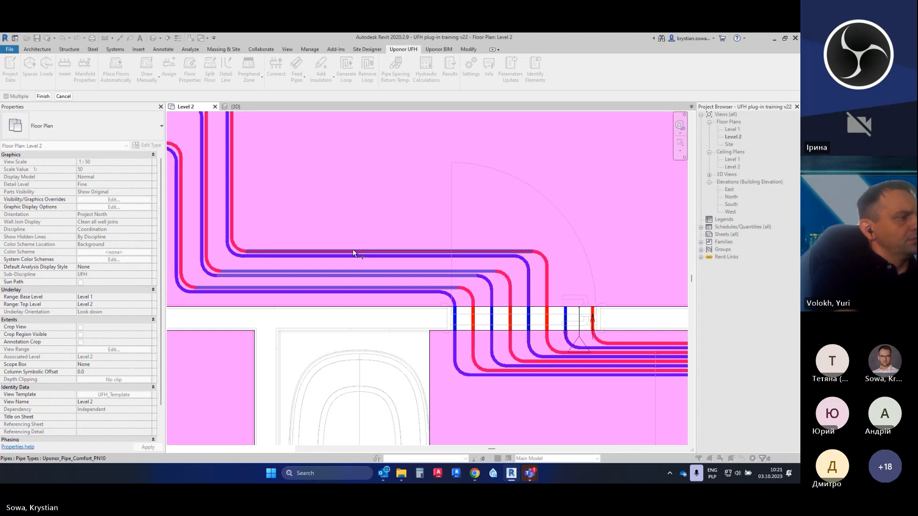
{"action": "scroll", "coordinate": [353, 253], "scroll_direction": "up", "scroll_amount": 3}
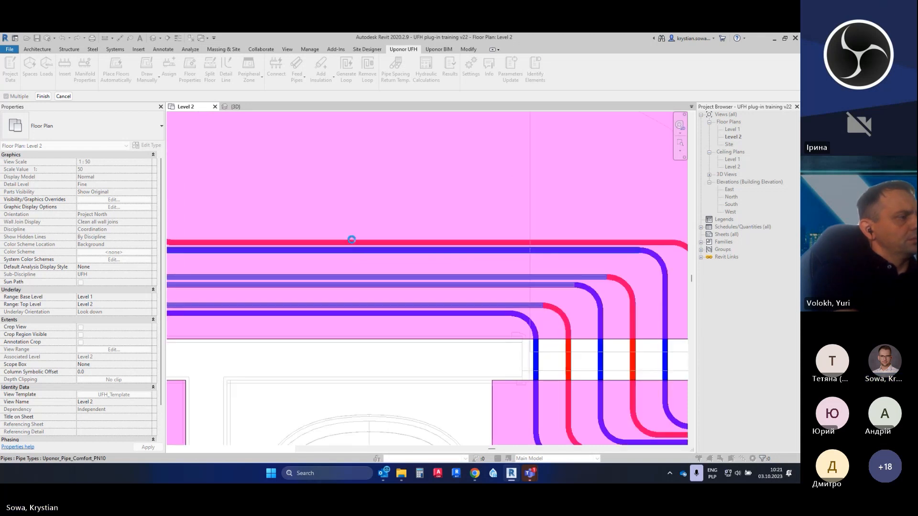
{"action": "left_click", "coordinate": [351, 239]}
{"action": "scroll", "coordinate": [404, 233], "scroll_direction": "down", "scroll_amount": 2}
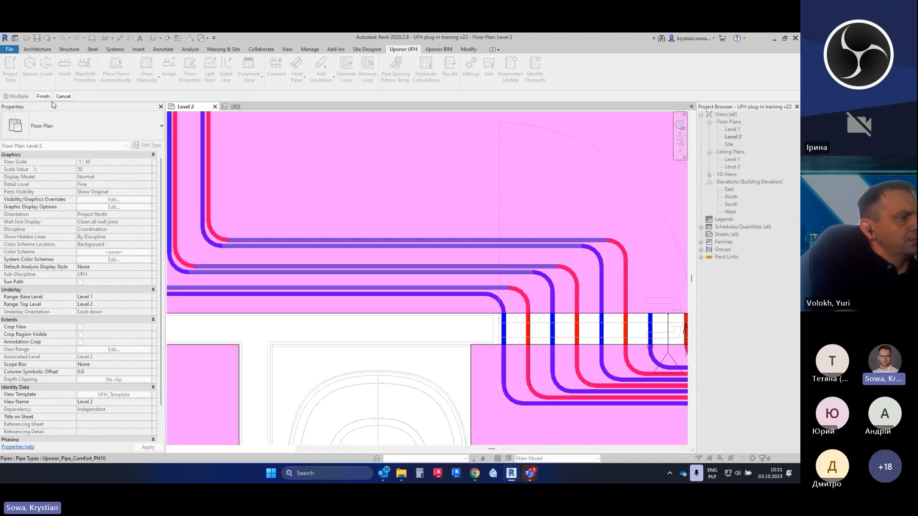
{"action": "left_click", "coordinate": [43, 96]}
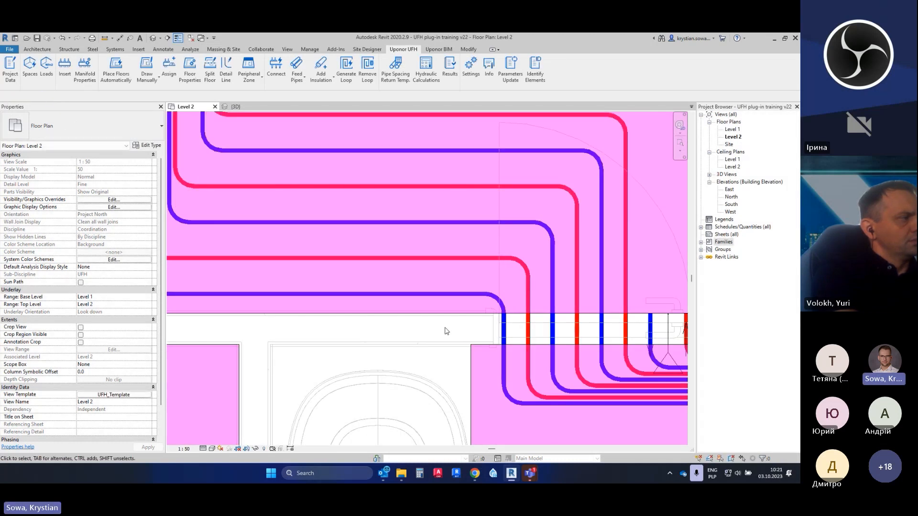
{"action": "scroll", "coordinate": [445, 330], "scroll_direction": "down", "scroll_amount": 1}
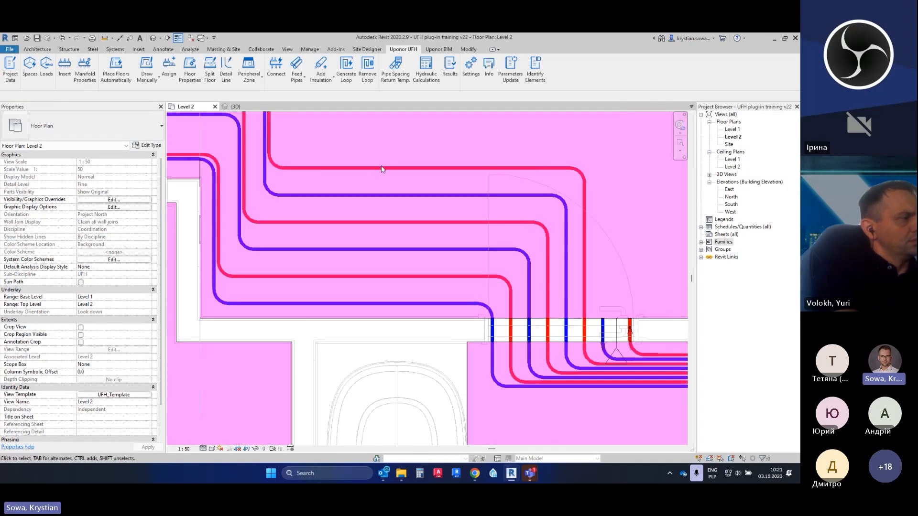
Measure the spacing between the horizontal feed pipe runs beside the bathroom wall with an aligned dimension chain, without placing it
{"action": "key", "text": "d"}
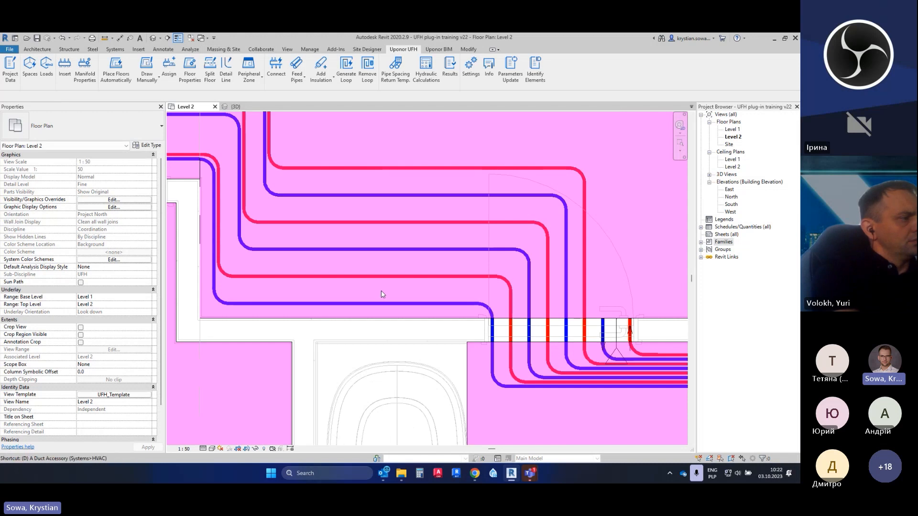
{"action": "key", "text": "i"}
{"action": "left_click", "coordinate": [377, 277]}
{"action": "left_click", "coordinate": [374, 249]}
{"action": "left_click", "coordinate": [369, 223]}
{"action": "left_click", "coordinate": [365, 197]}
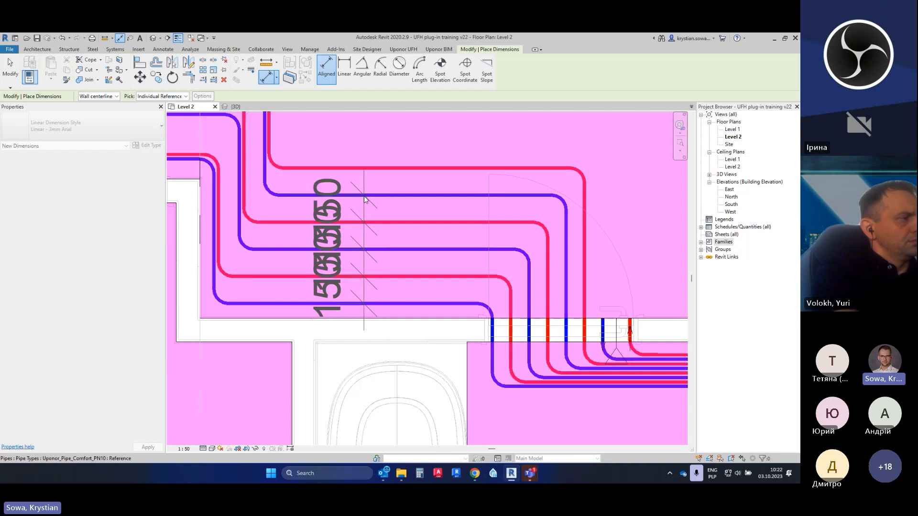
{"action": "key", "text": "Escape"}
{"action": "key", "text": "Escape"}
Align the vertical feed pipe sections beside the wall corner with defined spacing, using the return pipe nearest the wall as main pipe
{"action": "left_click", "coordinate": [296, 72]}
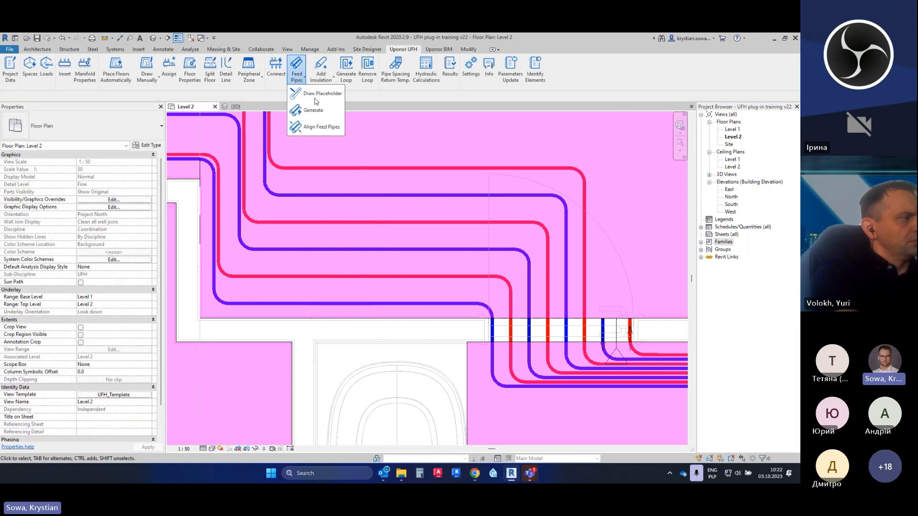
{"action": "left_click", "coordinate": [332, 127]}
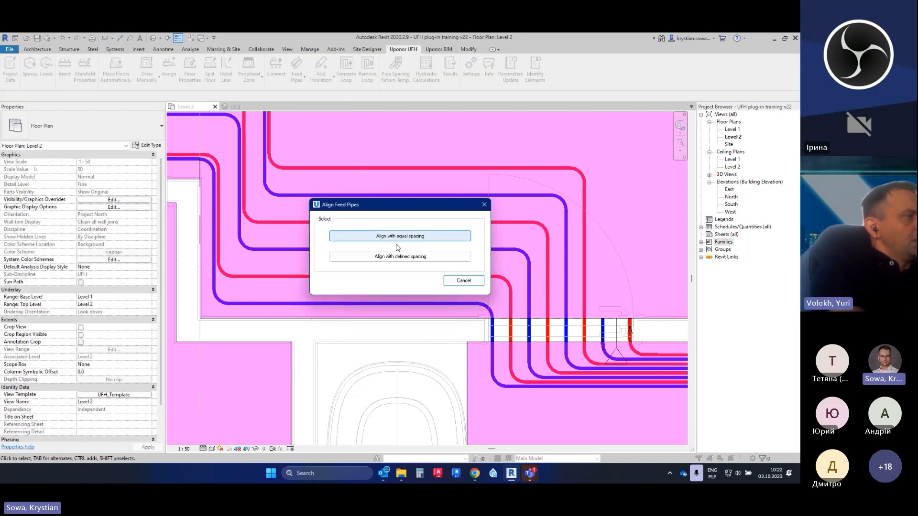
{"action": "left_click", "coordinate": [431, 257]}
{"action": "left_click", "coordinate": [416, 282]}
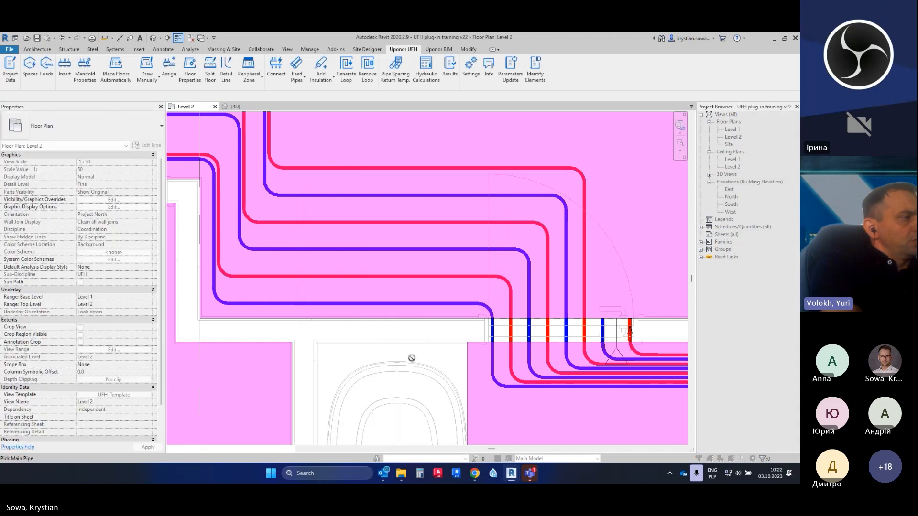
{"action": "scroll", "coordinate": [297, 203], "scroll_direction": "up", "scroll_amount": 3}
{"action": "left_click", "coordinate": [300, 313]}
{"action": "left_click", "coordinate": [304, 316]}
{"action": "left_click", "coordinate": [329, 309]}
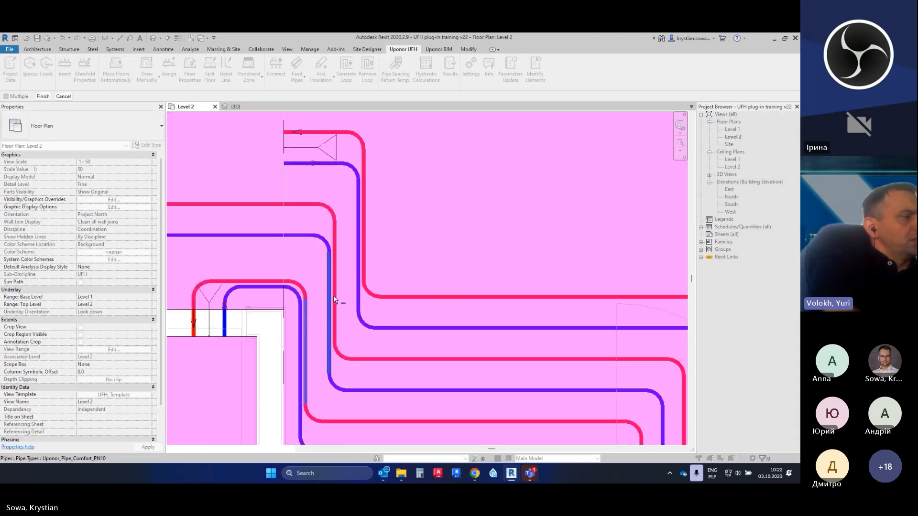
{"action": "left_click", "coordinate": [336, 287]}
{"action": "left_click", "coordinate": [357, 290]}
{"action": "left_click", "coordinate": [365, 249]}
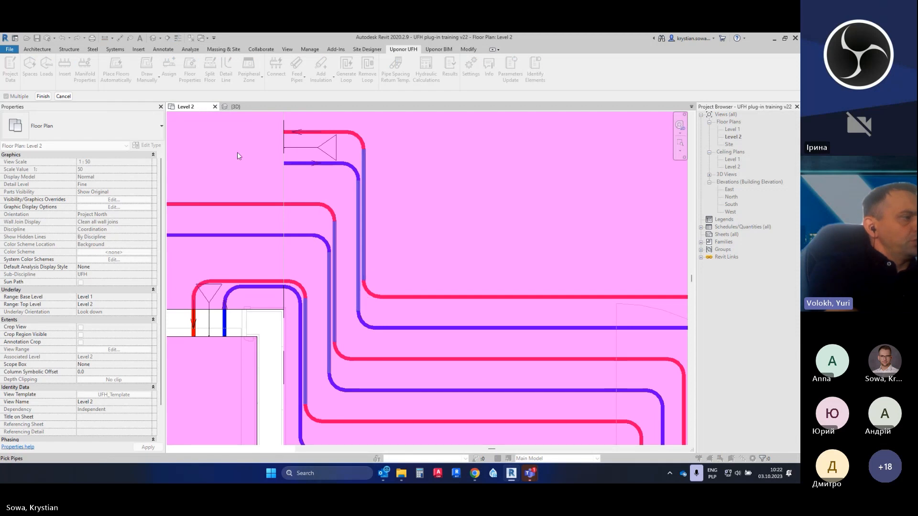
{"action": "left_click", "coordinate": [42, 97]}
{"action": "scroll", "coordinate": [436, 257], "scroll_direction": "down", "scroll_amount": 3}
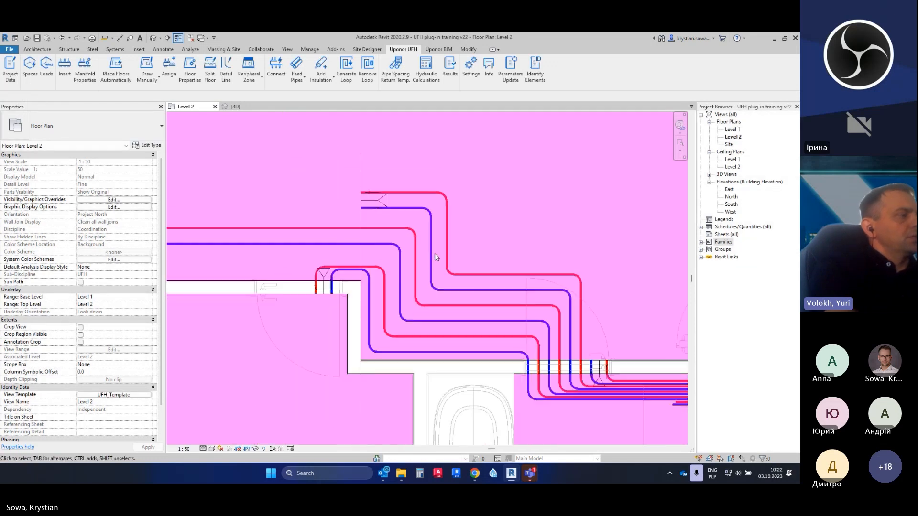
{"action": "left_click", "coordinate": [369, 269]}
{"action": "scroll", "coordinate": [368, 269], "scroll_direction": "up", "scroll_amount": 2}
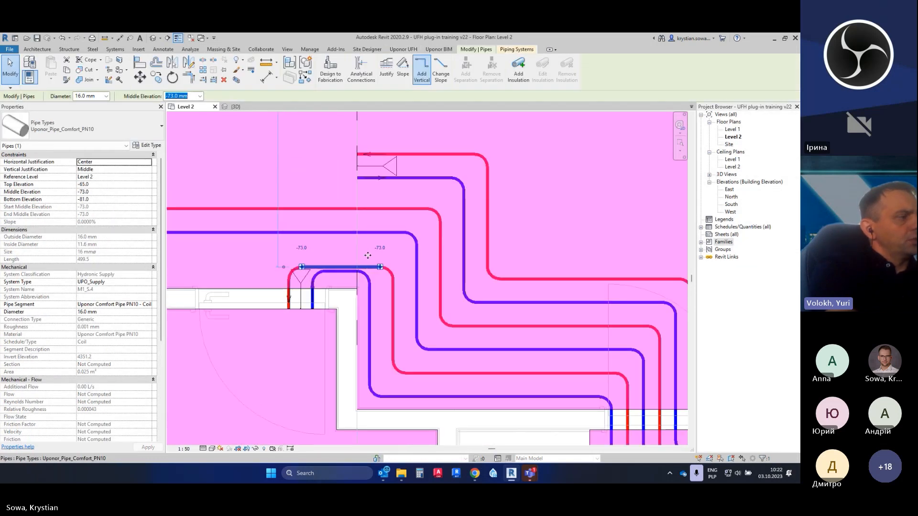
{"action": "left_click", "coordinate": [445, 223]}
{"action": "scroll", "coordinate": [439, 269], "scroll_direction": "down", "scroll_amount": 3}
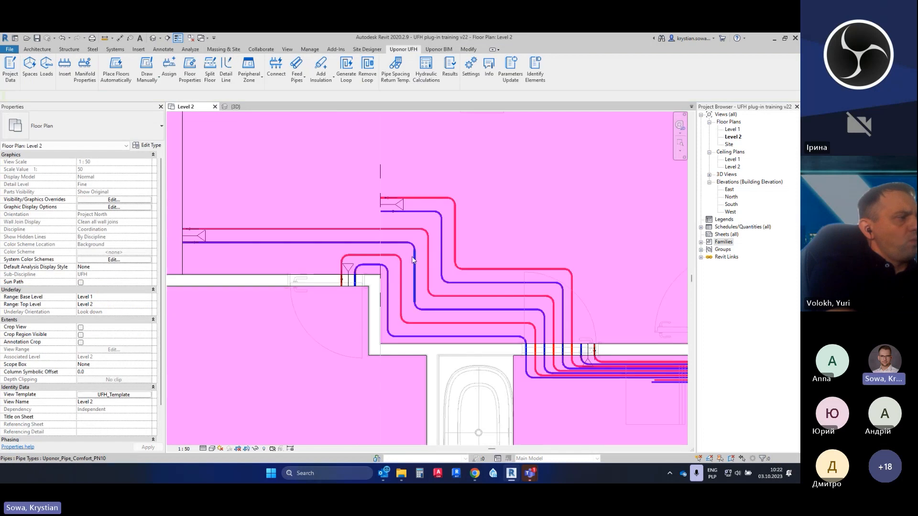
{"action": "scroll", "coordinate": [464, 293], "scroll_direction": "down", "scroll_amount": 1}
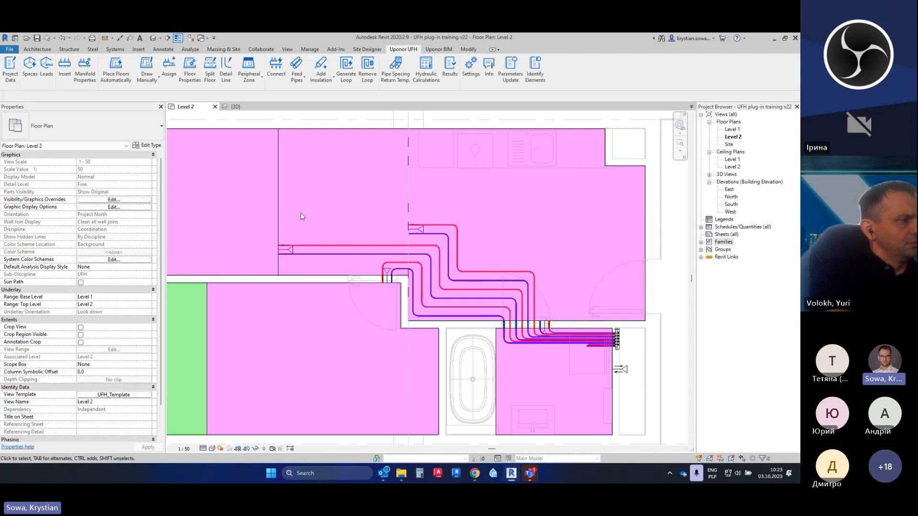
{"action": "middle_click_drag", "start_coordinate": [317, 219], "coordinate": [324, 231]}
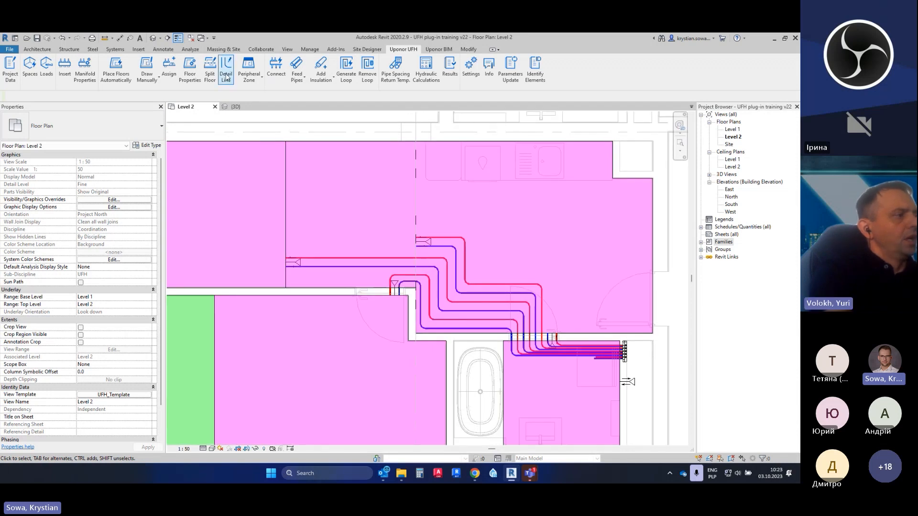
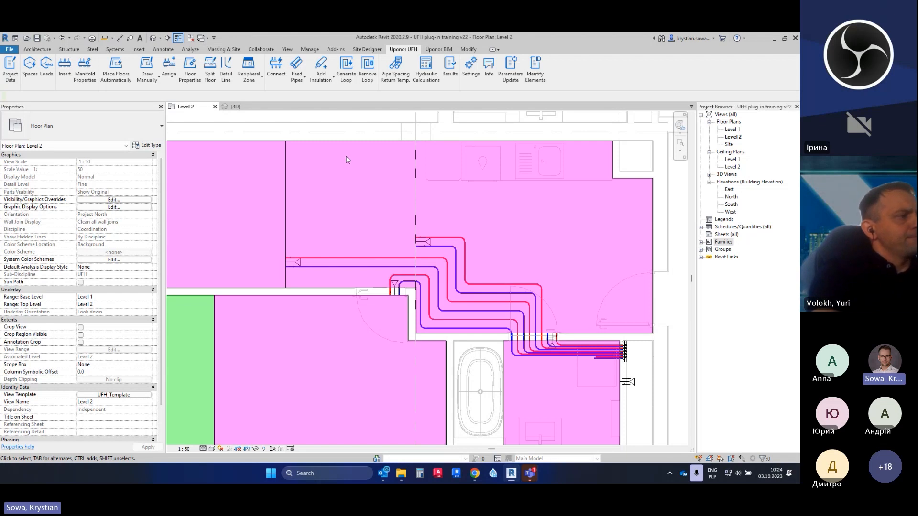
{"action": "left_click", "coordinate": [430, 145]}
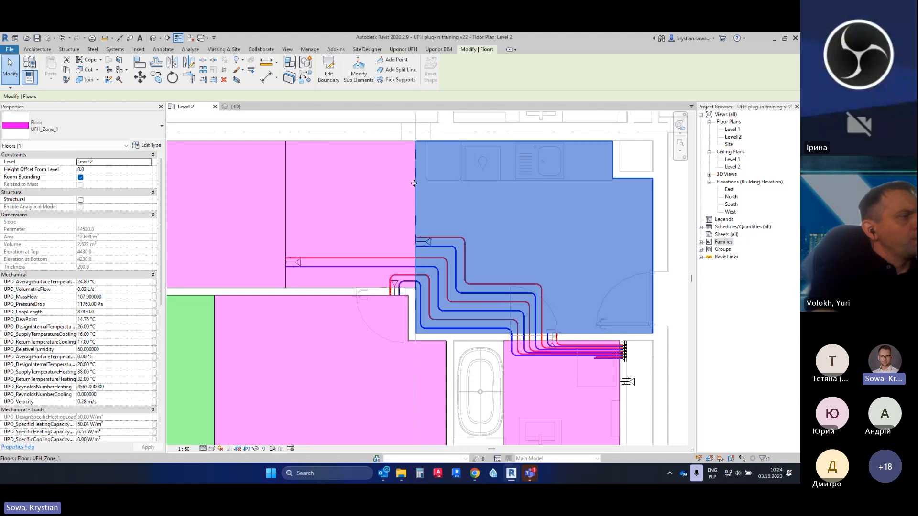
{"action": "left_click", "coordinate": [332, 129]}
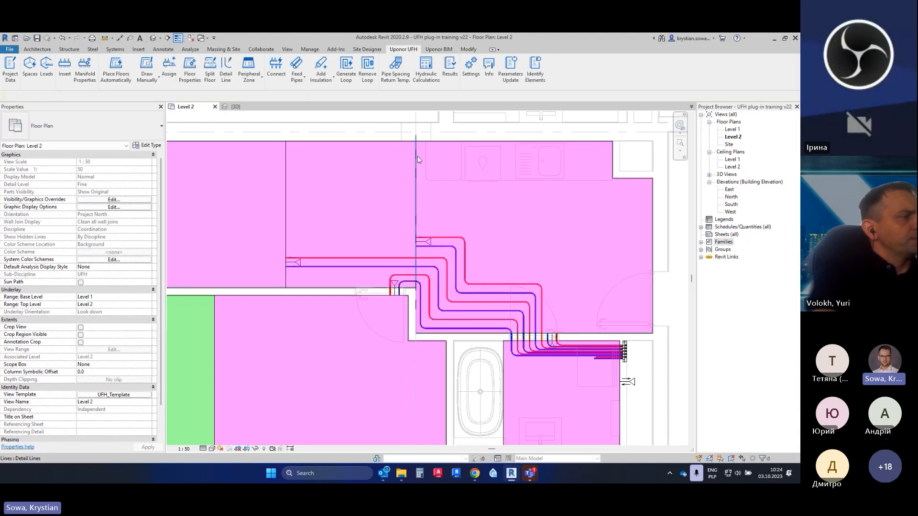
Draw a horizontal detail line just above the longest feed pipe pair, from its connector's floor edge to the dashed dividing line
{"action": "left_click", "coordinate": [230, 80]}
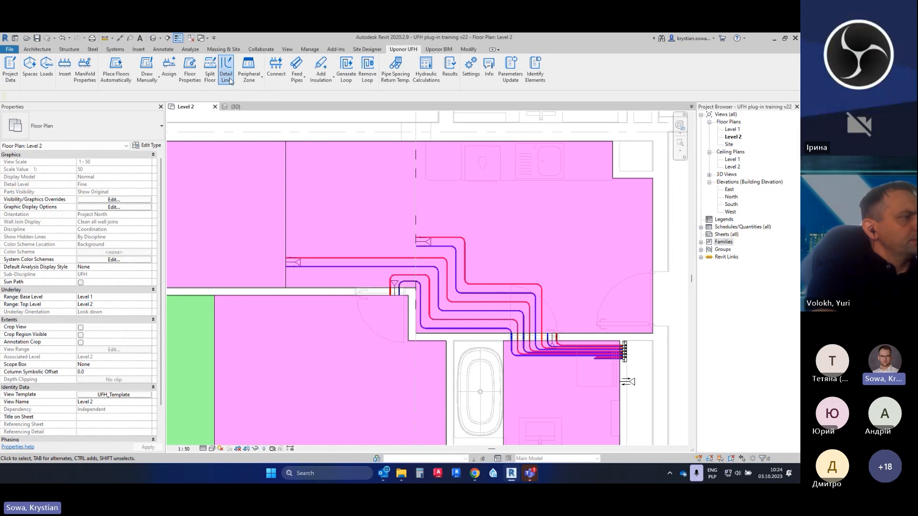
{"action": "scroll", "coordinate": [280, 259], "scroll_direction": "up", "scroll_amount": 4}
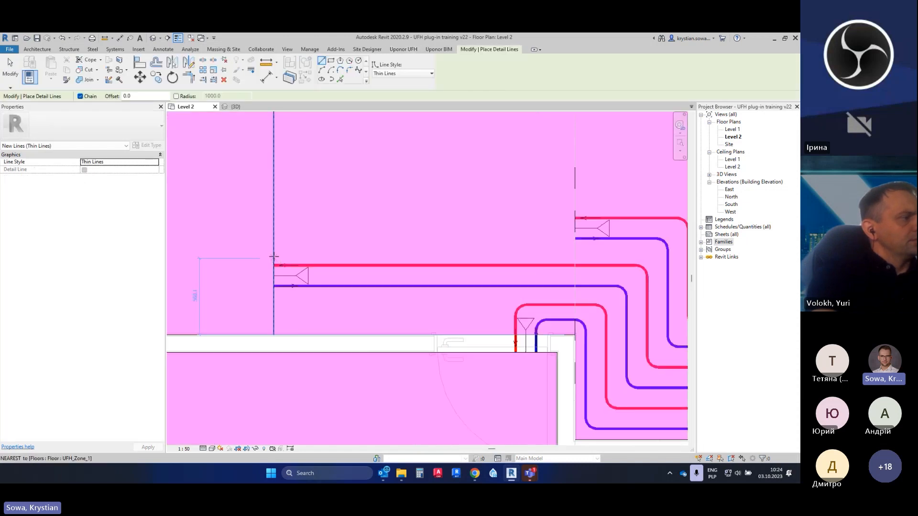
{"action": "left_click", "coordinate": [274, 256]}
{"action": "left_click", "coordinate": [574, 255]}
{"action": "key", "text": "Escape"}
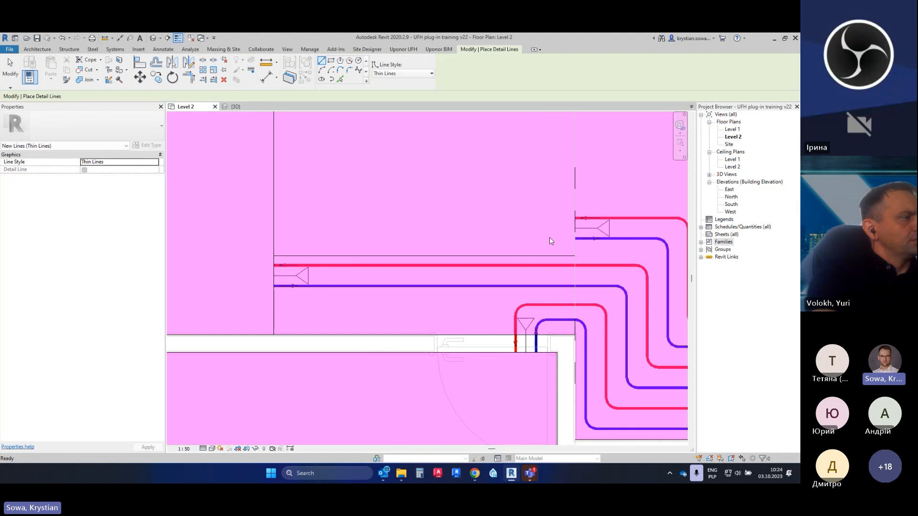
Draw chained detail lines around the outermost supply pipe: 900 mm across, about 820 mm down, 1260 mm across, and down to the bathroom wall
{"action": "middle_click_drag", "start_coordinate": [549, 238], "coordinate": [402, 231]}
{"action": "left_click", "coordinate": [431, 206]}
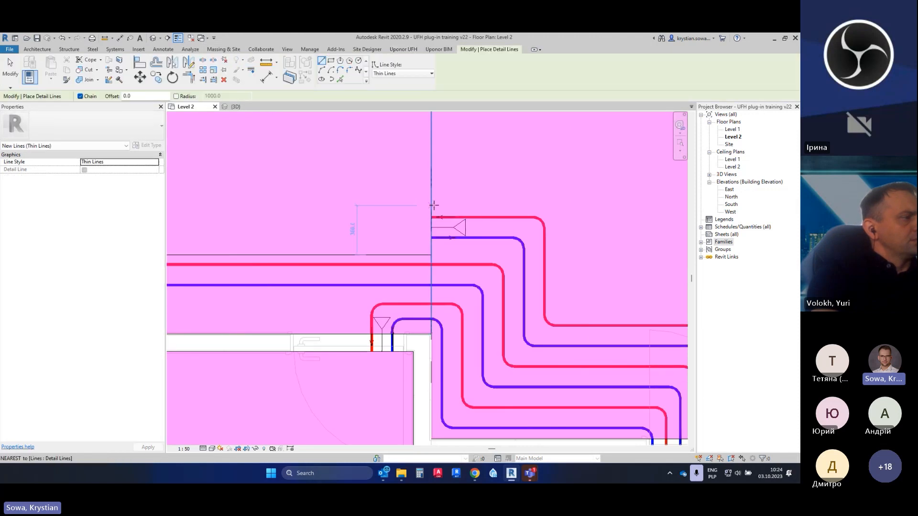
{"action": "left_click", "coordinate": [553, 206]}
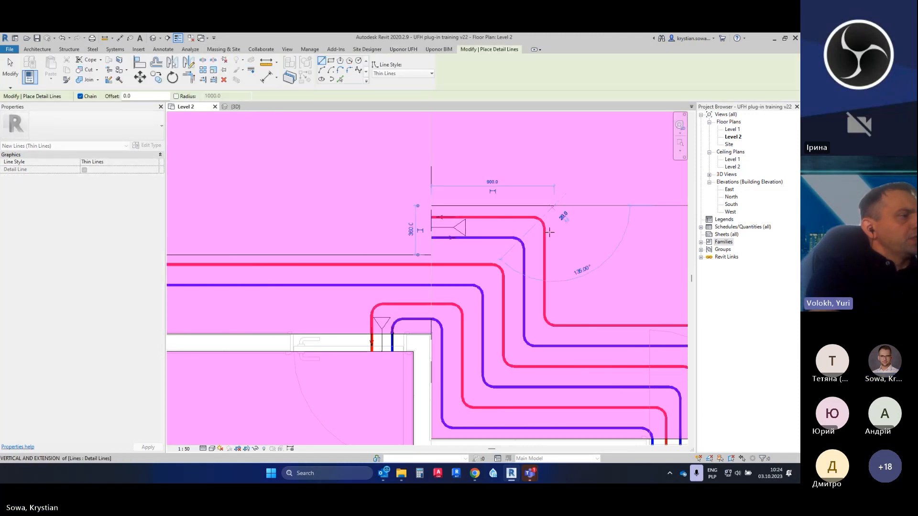
{"action": "left_click", "coordinate": [553, 318]}
{"action": "scroll", "coordinate": [554, 316], "scroll_direction": "down", "scroll_amount": 2}
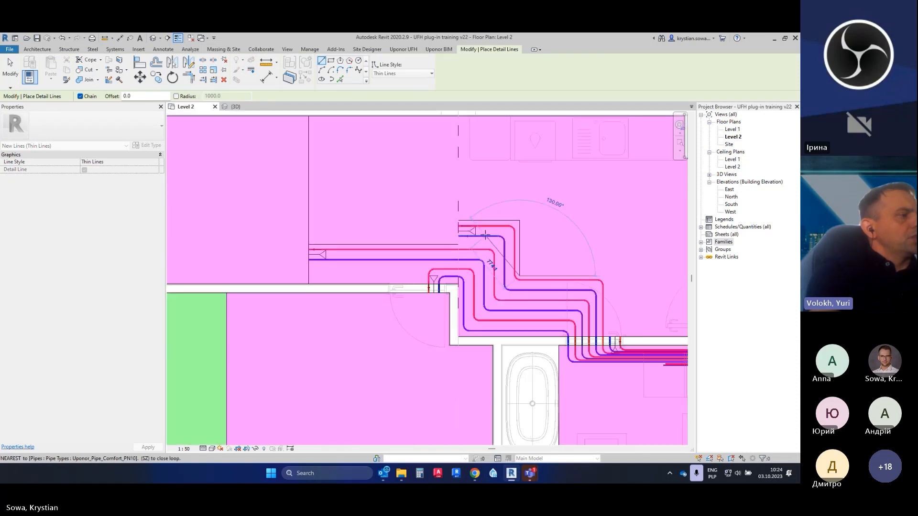
{"action": "scroll", "coordinate": [606, 279], "scroll_direction": "up", "scroll_amount": 1}
{"action": "scroll", "coordinate": [606, 279], "scroll_direction": "up", "scroll_amount": 1}
{"action": "left_click", "coordinate": [605, 275]}
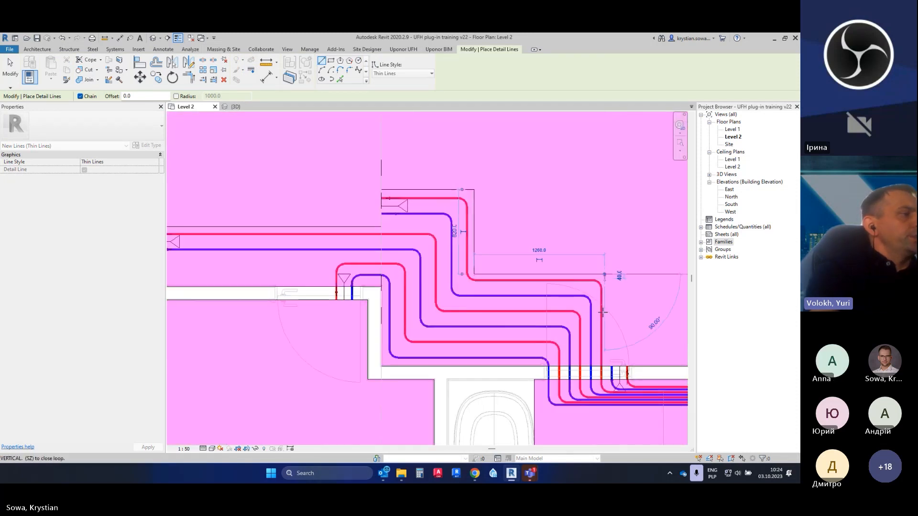
{"action": "left_click", "coordinate": [605, 367]}
{"action": "key", "text": "Escape"}
{"action": "key", "text": "Escape"}
Shorten the open-ended supply and return pipes of the lowest manifold circuit so both end level with each other, close to the manifold
{"action": "middle_click_drag", "start_coordinate": [602, 348], "coordinate": [414, 258]}
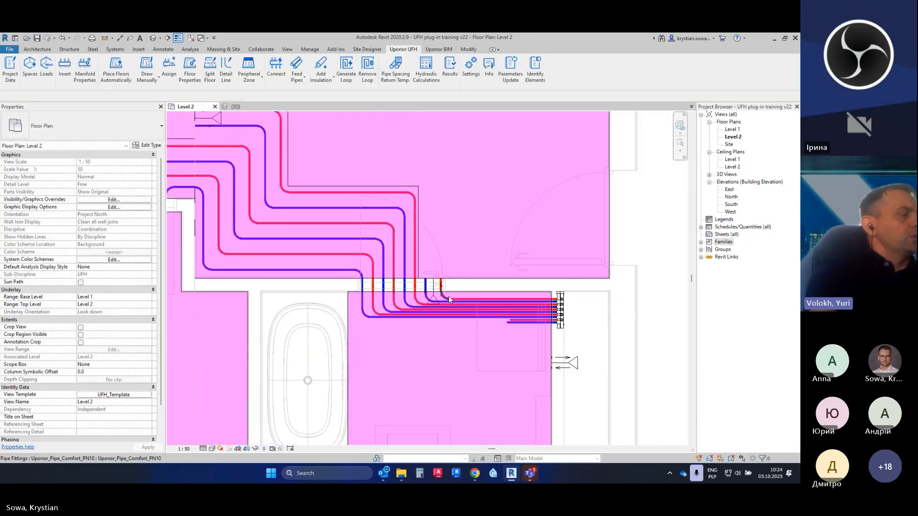
{"action": "scroll", "coordinate": [511, 336], "scroll_direction": "up", "scroll_amount": 2}
{"action": "scroll", "coordinate": [514, 335], "scroll_direction": "up", "scroll_amount": 2}
{"action": "left_click", "coordinate": [569, 268]}
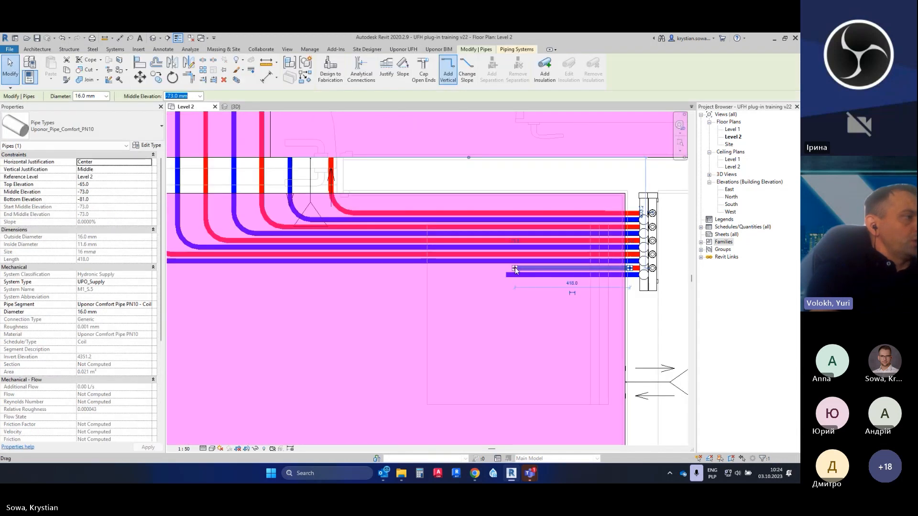
{"action": "left_click_drag", "start_coordinate": [570, 269], "coordinate": [587, 268]}
{"action": "left_click", "coordinate": [520, 276]}
{"action": "left_click_drag", "start_coordinate": [506, 275], "coordinate": [586, 275]}
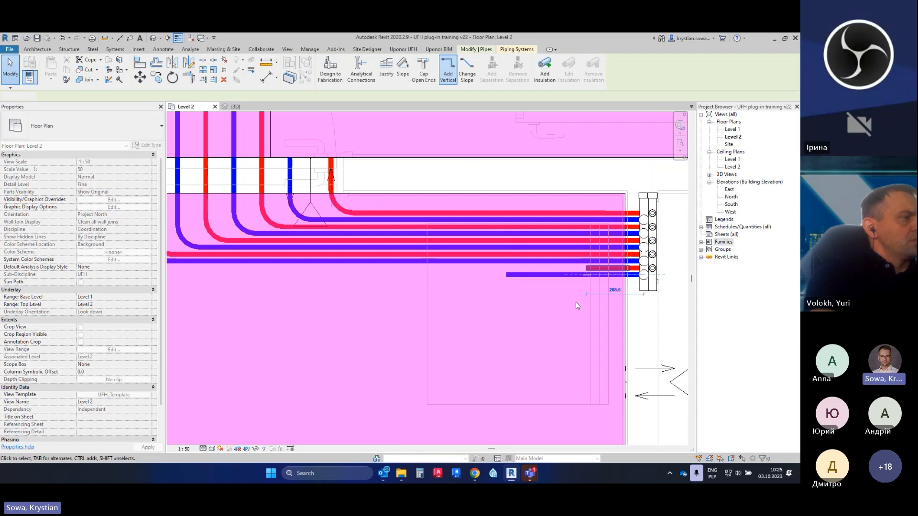
{"action": "left_click", "coordinate": [575, 304]}
Draw chained detail lines below the bathroom feed pipes, from the bathtub-side floor edge, 200 mm down before the short pipes, and across to the manifold-side edge
{"action": "middle_click_drag", "start_coordinate": [489, 326], "coordinate": [588, 324]}
{"action": "key", "text": "d"}
{"action": "key", "text": "l"}
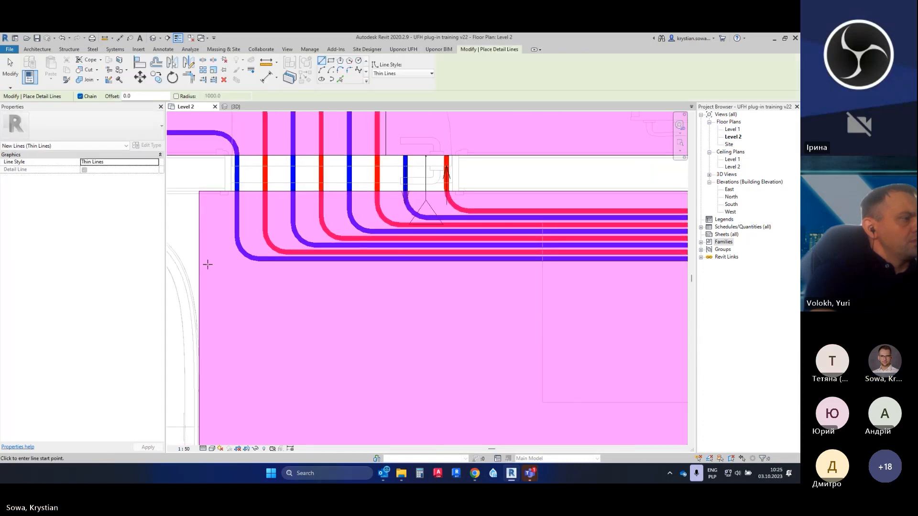
{"action": "left_click", "coordinate": [201, 264]}
{"action": "scroll", "coordinate": [529, 263], "scroll_direction": "down", "scroll_amount": 3}
{"action": "scroll", "coordinate": [550, 260], "scroll_direction": "up", "scroll_amount": 2}
{"action": "left_click", "coordinate": [552, 259]}
{"action": "left_click", "coordinate": [551, 306]}
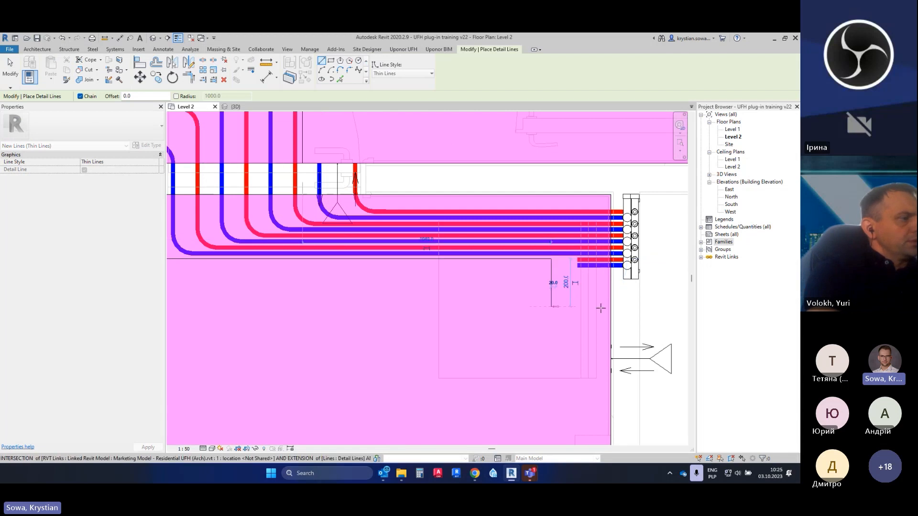
{"action": "left_click", "coordinate": [611, 306]}
{"action": "key", "text": "Escape"}
{"action": "key", "text": "Escape"}
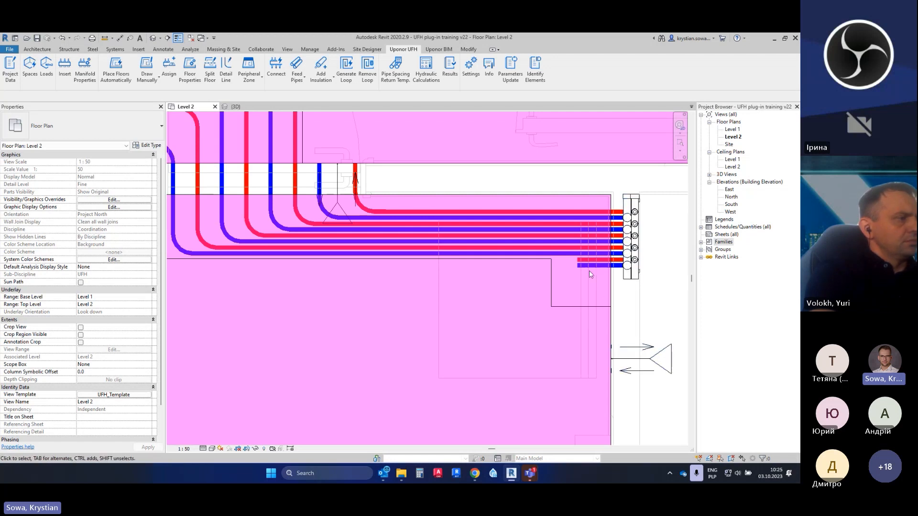
{"action": "scroll", "coordinate": [622, 345], "scroll_direction": "down", "scroll_amount": 5}
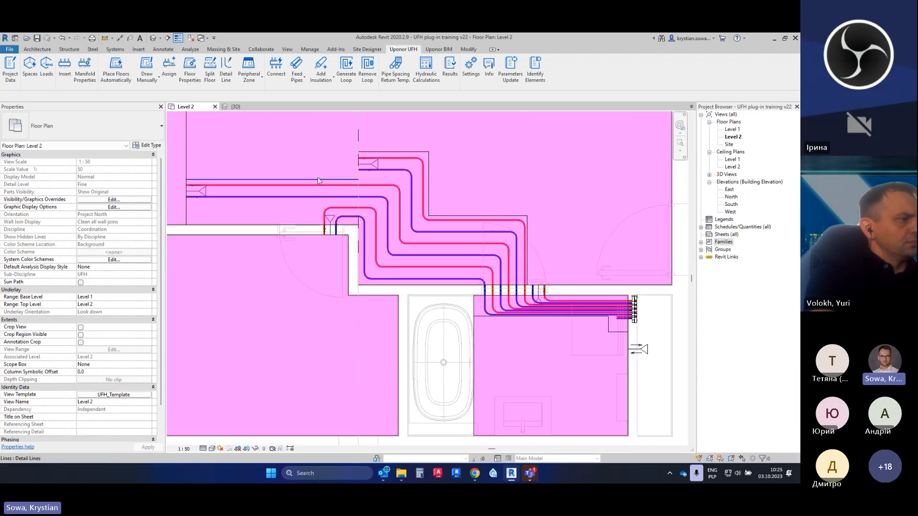
{"action": "left_click", "coordinate": [393, 152]}
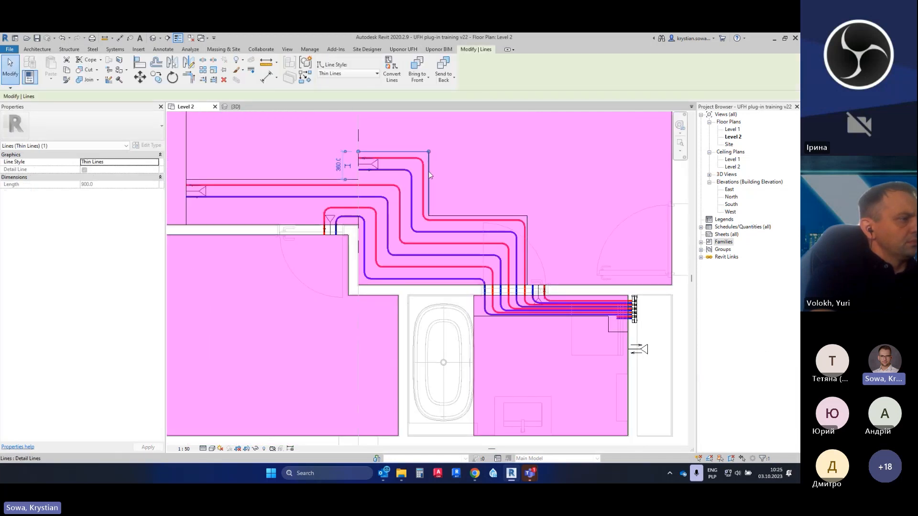
{"action": "left_click", "coordinate": [512, 196]}
{"action": "scroll", "coordinate": [504, 254], "scroll_direction": "down", "scroll_amount": 1}
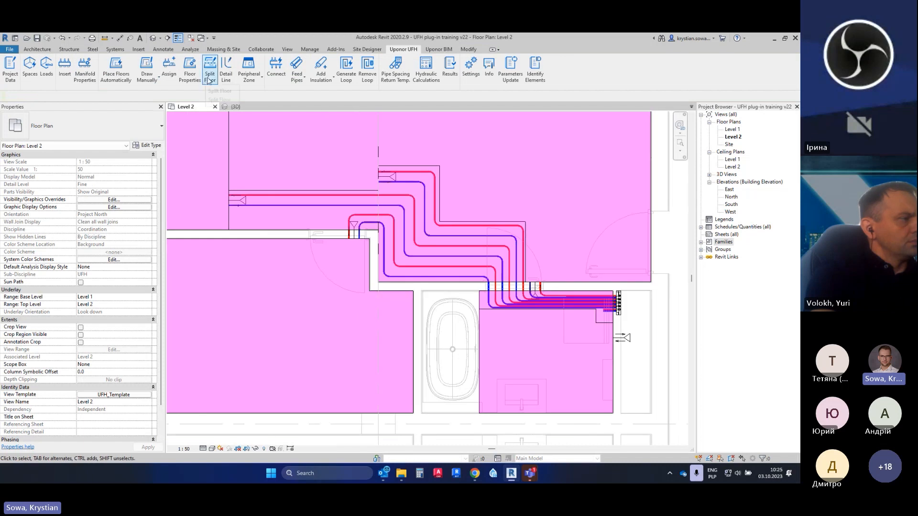
{"action": "middle_click_drag", "start_coordinate": [239, 133], "coordinate": [239, 145]}
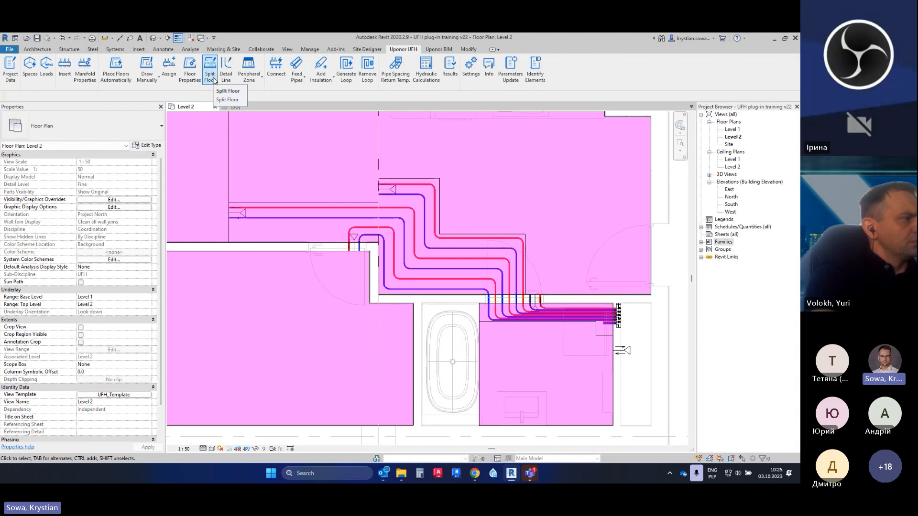
Split the living room and bathroom floors in one multiple selection along all the detail lines outlining the feed pipe corridor
{"action": "left_click", "coordinate": [210, 72]}
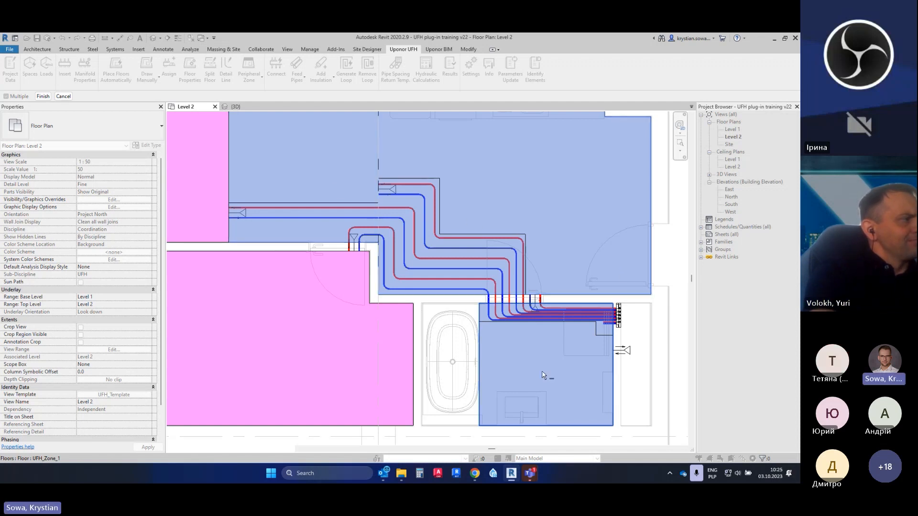
{"action": "left_click", "coordinate": [7, 96]}
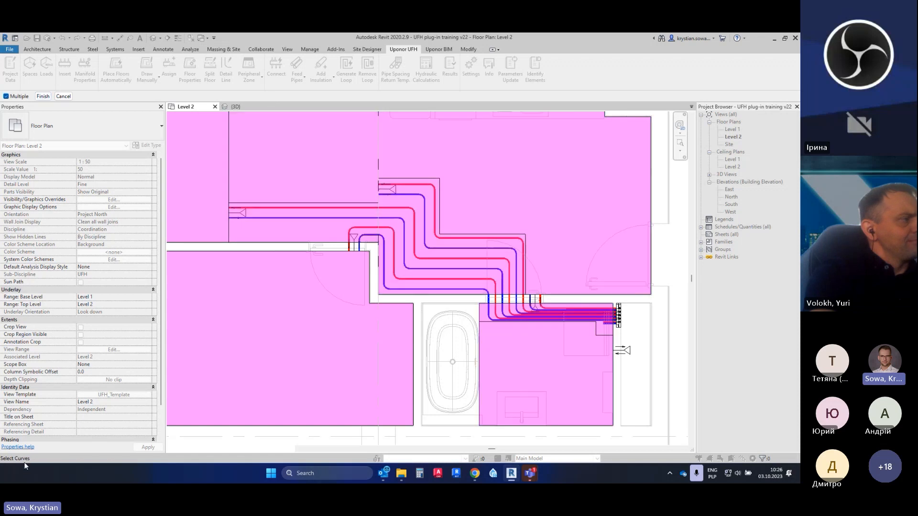
{"action": "left_click", "coordinate": [337, 204]}
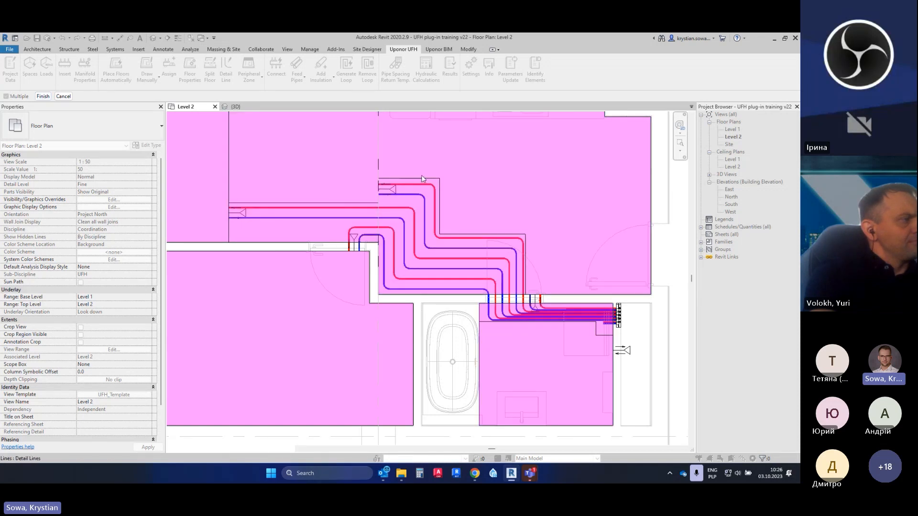
{"action": "left_click", "coordinate": [421, 179]}
{"action": "left_click", "coordinate": [440, 193]}
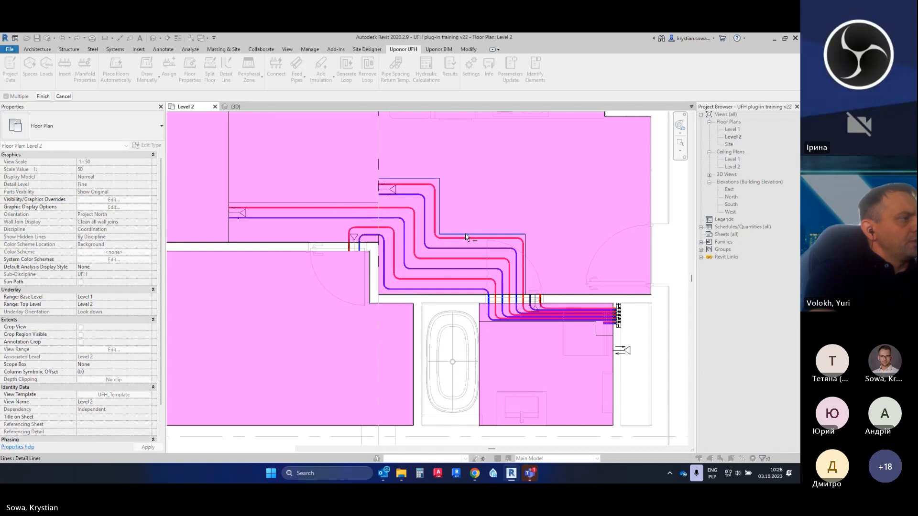
{"action": "left_click", "coordinate": [472, 234]}
{"action": "left_click", "coordinate": [525, 259]}
{"action": "left_click", "coordinate": [499, 322]}
{"action": "left_click", "coordinate": [601, 337]}
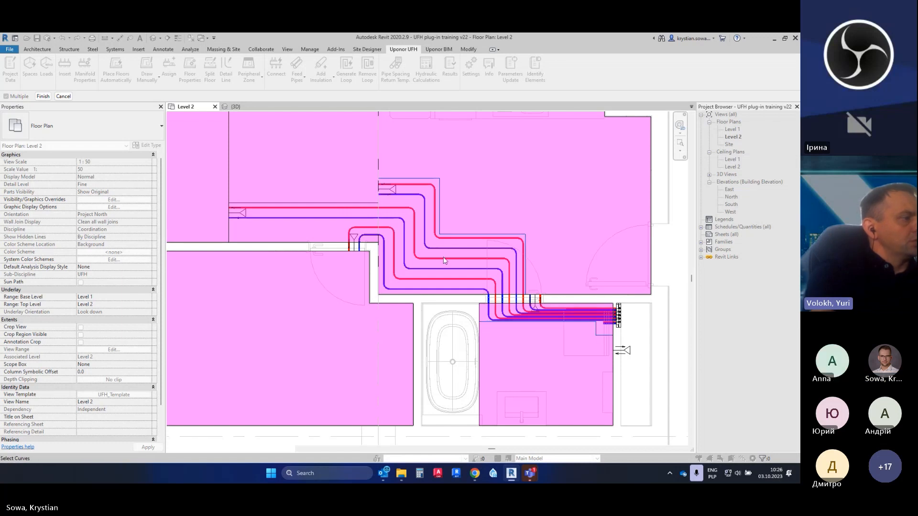
{"action": "left_click", "coordinate": [48, 97]}
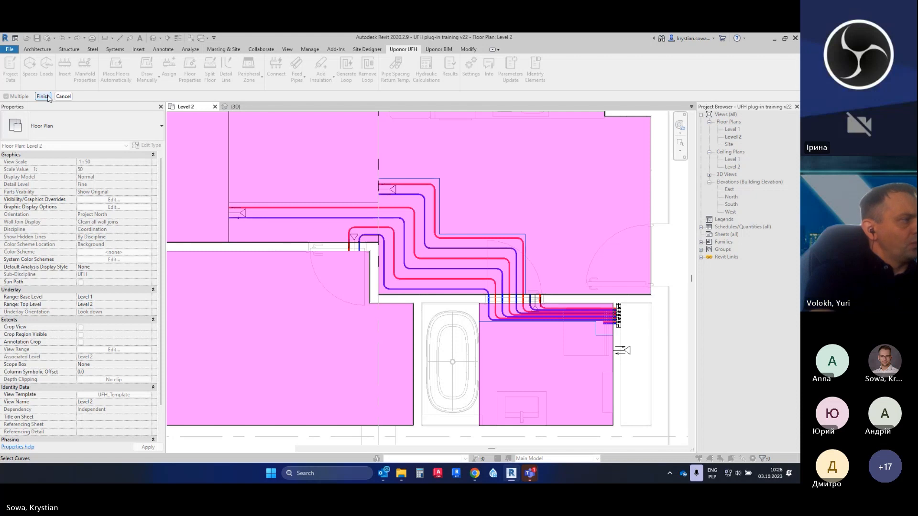
Try to set Floor heated by feed pipes to Yes for the three split-off corridor floor pieces in Floor Properties
{"action": "left_click", "coordinate": [275, 246]}
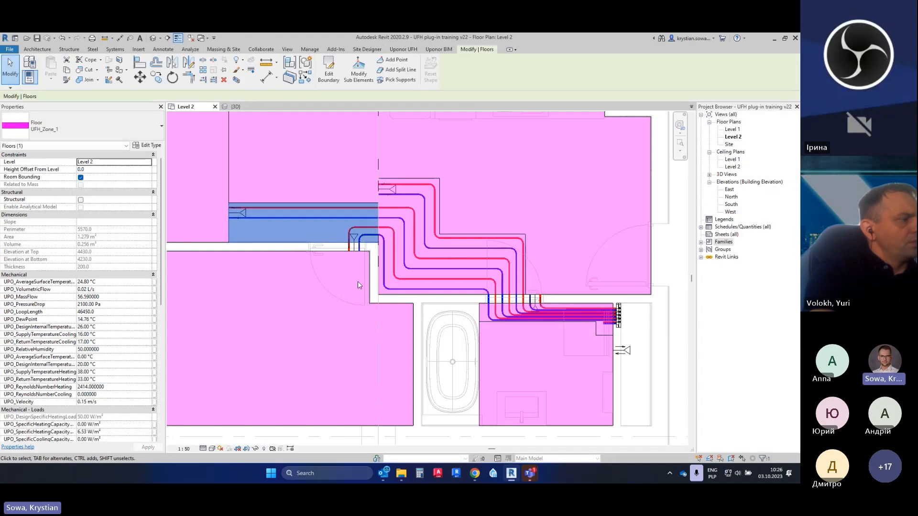
{"action": "left_click", "coordinate": [487, 326], "text": "ctrl"}
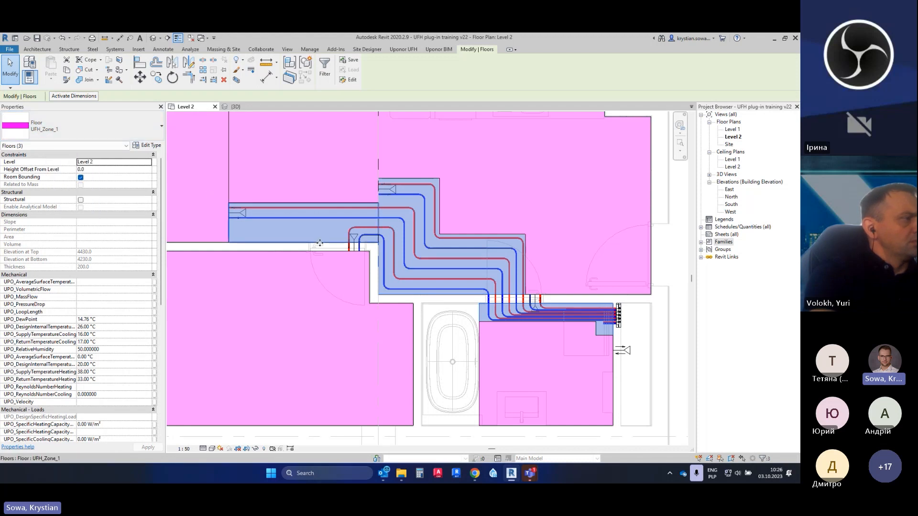
{"action": "left_click", "coordinate": [396, 51]}
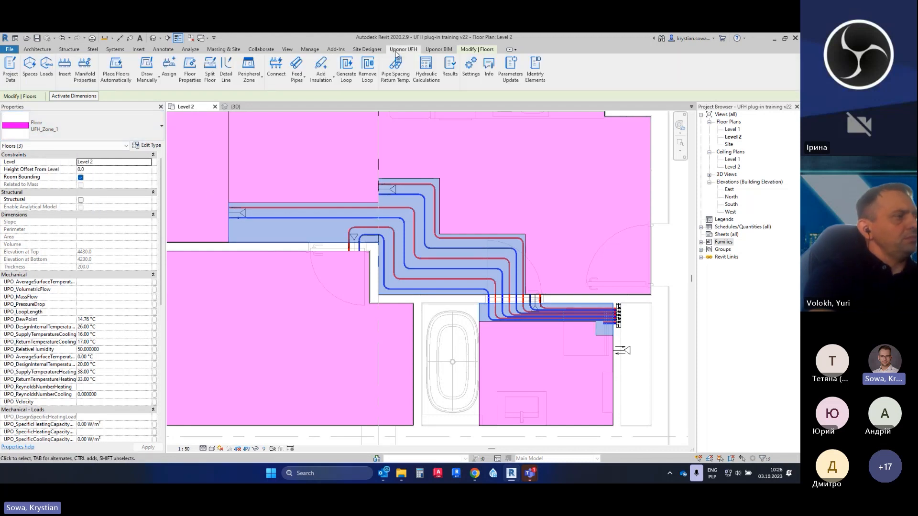
{"action": "left_click", "coordinate": [191, 79]}
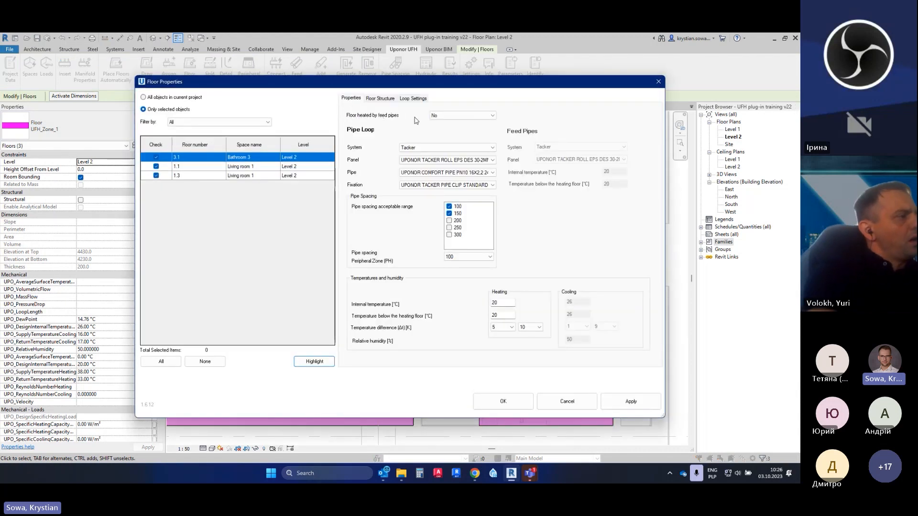
{"action": "left_click", "coordinate": [444, 119]}
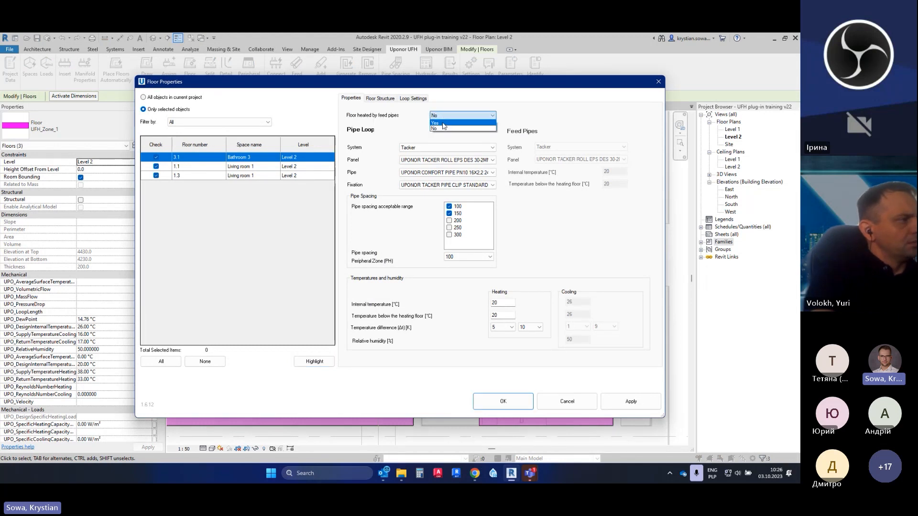
{"action": "left_click", "coordinate": [440, 129]}
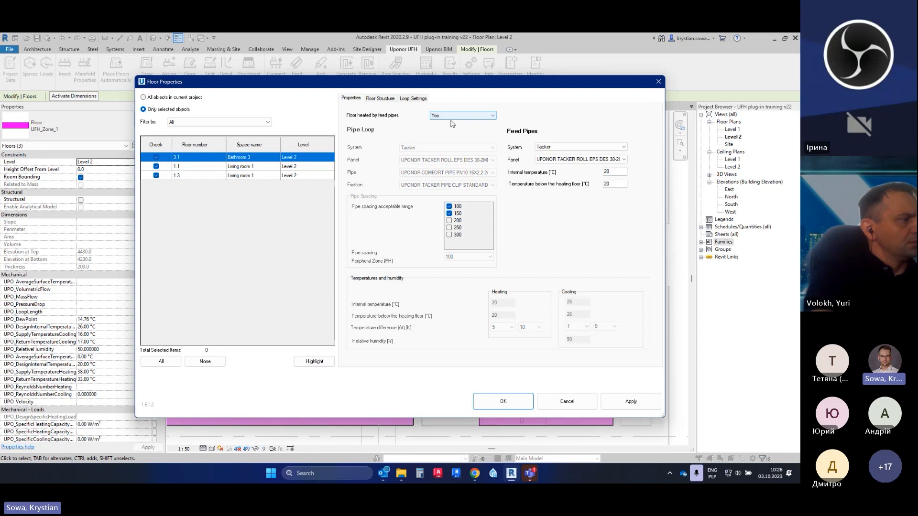
{"action": "left_click", "coordinate": [508, 403]}
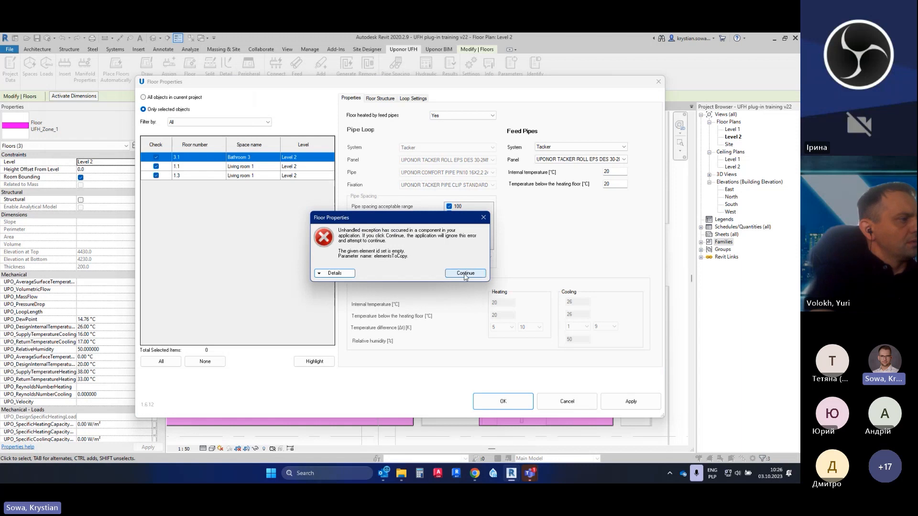
{"action": "left_click", "coordinate": [466, 273]}
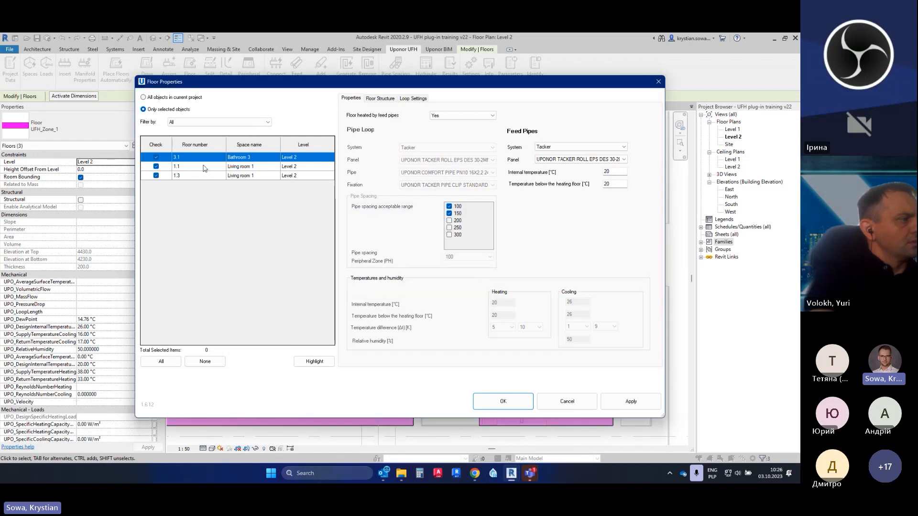
{"action": "left_click", "coordinate": [513, 400]}
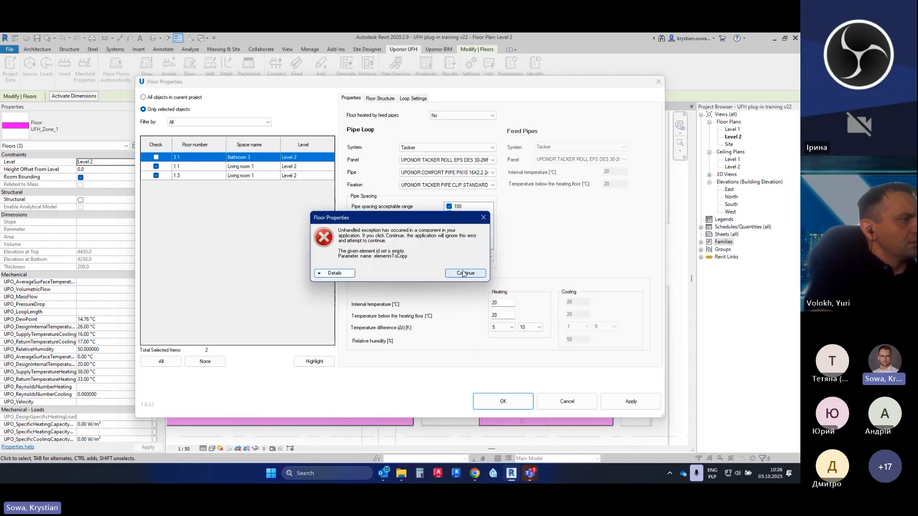
{"action": "left_click", "coordinate": [466, 274]}
{"action": "left_click", "coordinate": [658, 82]}
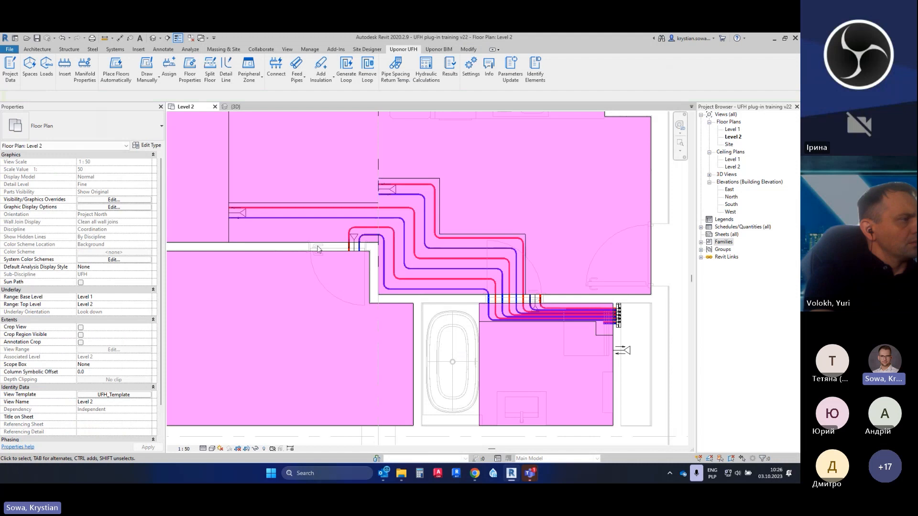
Change the type of the three corridor floor pieces under the feed pipes to UFH_Zone_3
{"action": "left_click", "coordinate": [383, 283]}
{"action": "left_click", "coordinate": [481, 310], "text": "ctrl"}
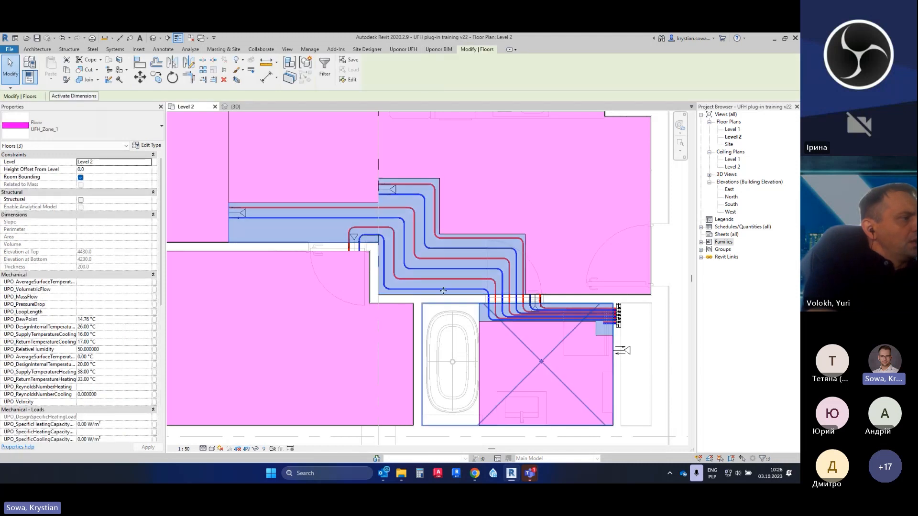
{"action": "left_click", "coordinate": [82, 139]}
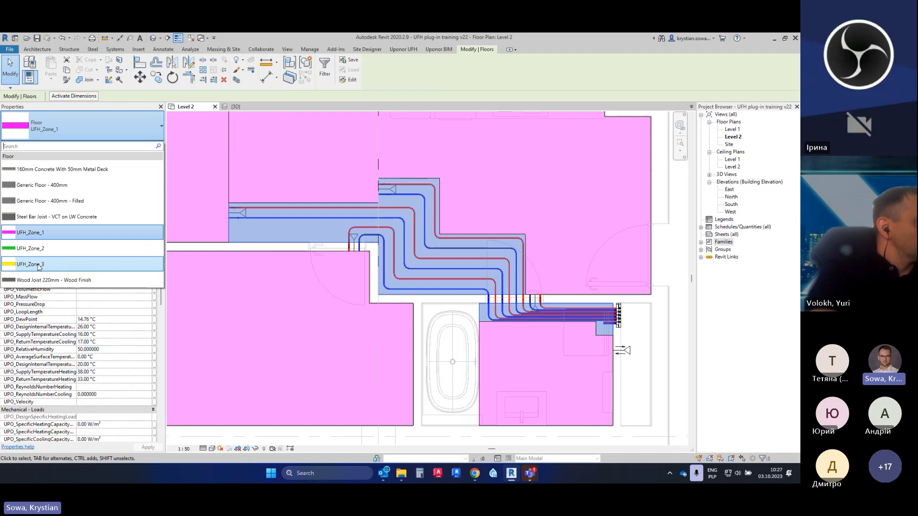
{"action": "left_click", "coordinate": [50, 265]}
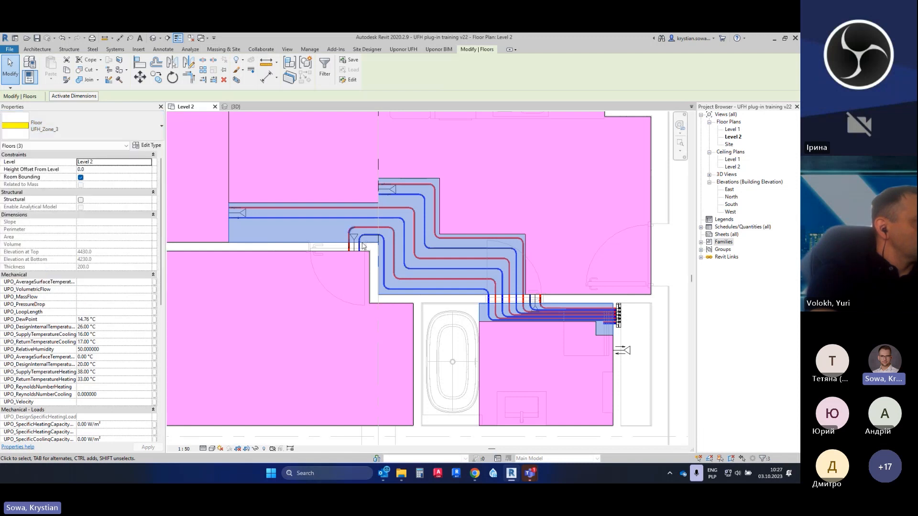
{"action": "key", "text": "Escape"}
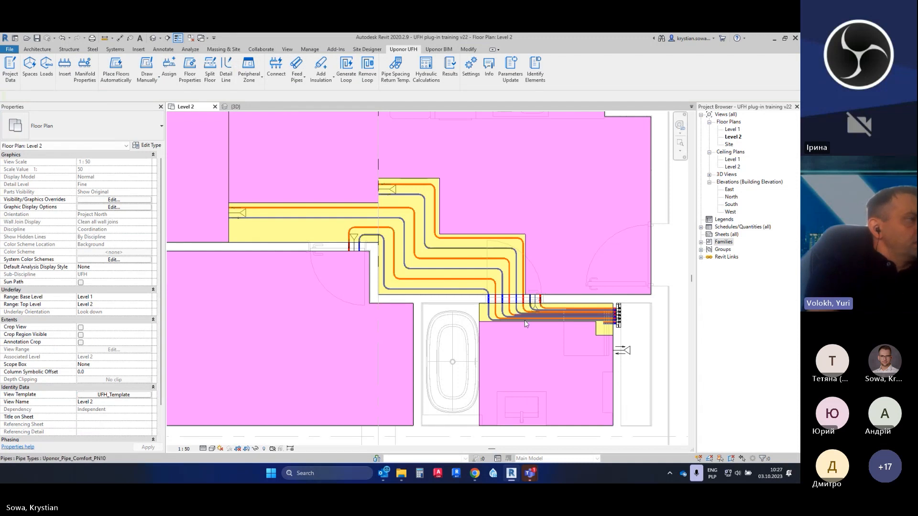
Review the Floor heated by feed pipes options in Floor Properties for all objects in the project, leaving them unapplied
{"action": "scroll", "coordinate": [653, 356], "scroll_direction": "up", "scroll_amount": 1}
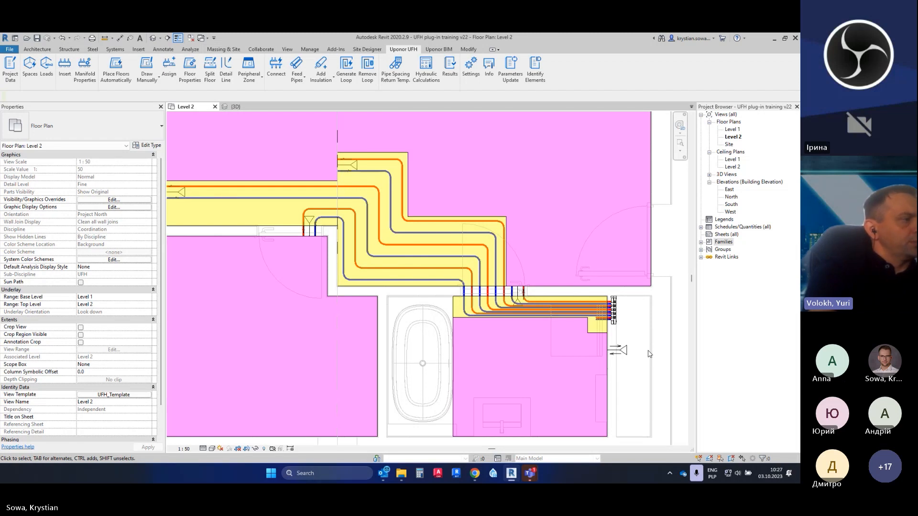
{"action": "scroll", "coordinate": [428, 336], "scroll_direction": "down", "scroll_amount": 1}
{"action": "scroll", "coordinate": [428, 336], "scroll_direction": "down", "scroll_amount": 2}
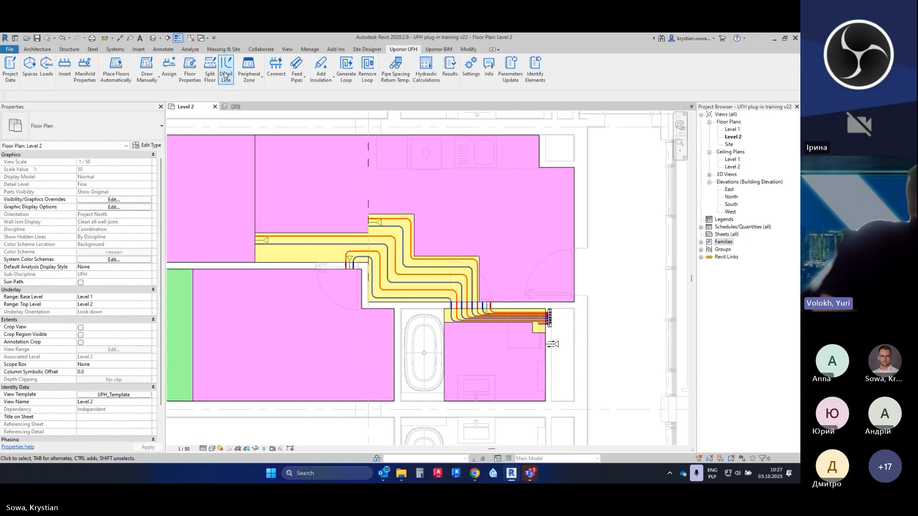
{"action": "left_click", "coordinate": [197, 80]}
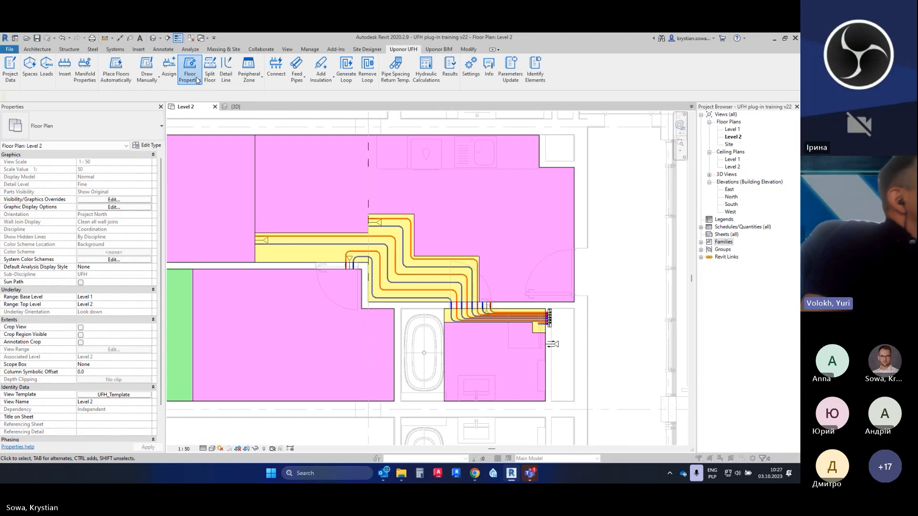
{"action": "left_click", "coordinate": [452, 116]}
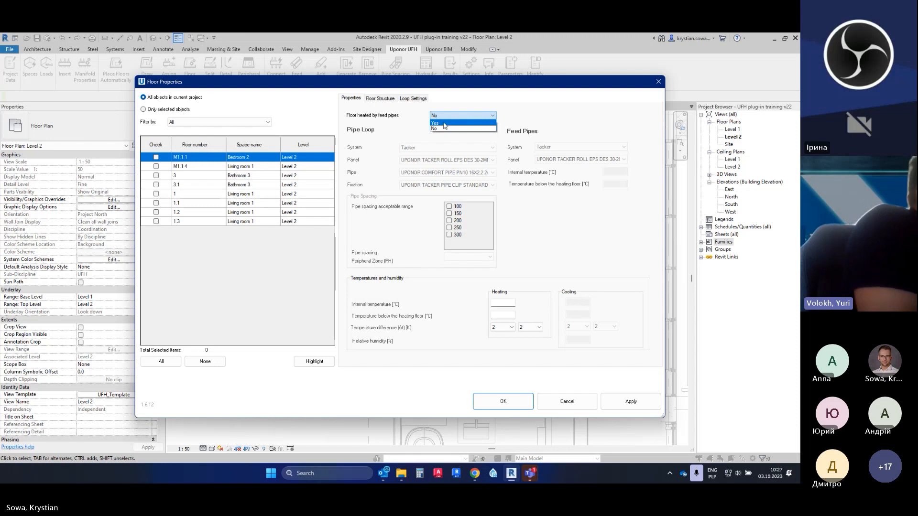
{"action": "left_click", "coordinate": [483, 128]}
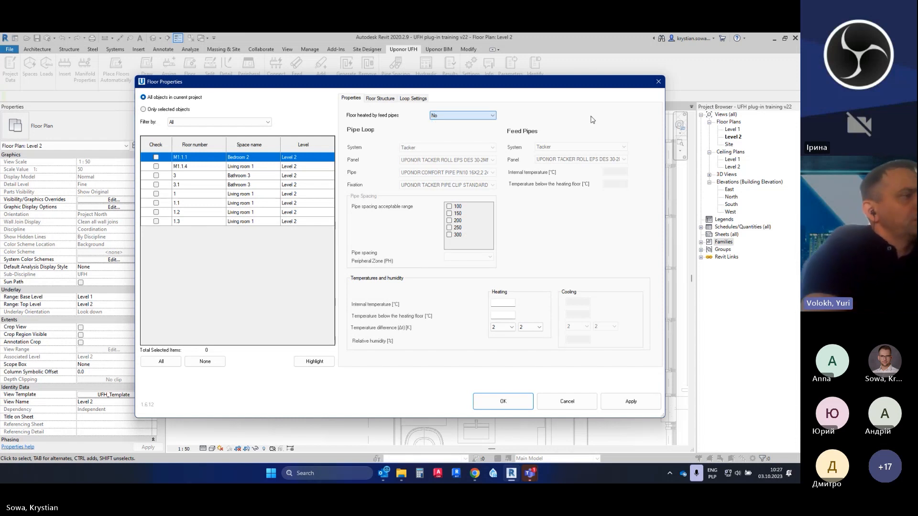
{"action": "left_click", "coordinate": [658, 82]}
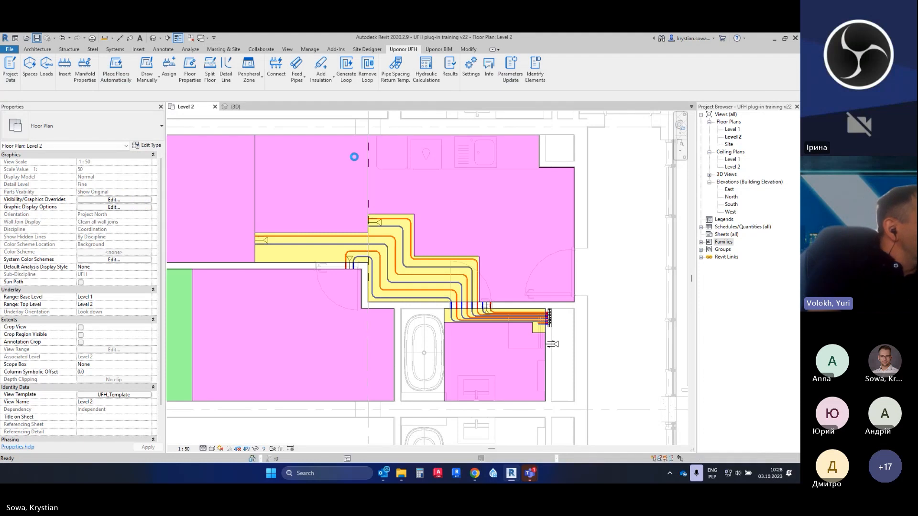
Check the floor types available for the horizontal living room piece of the feed pipe corridor
{"action": "left_click", "coordinate": [296, 248]}
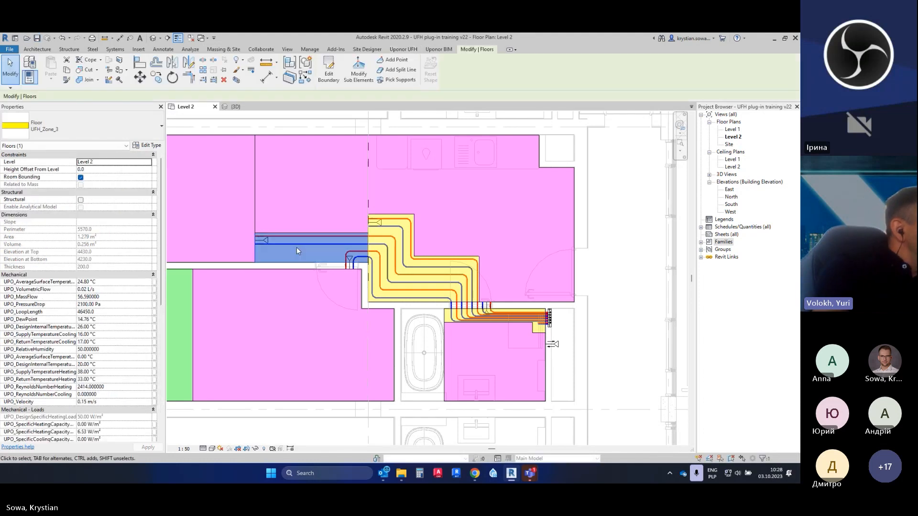
{"action": "left_click", "coordinate": [90, 130]}
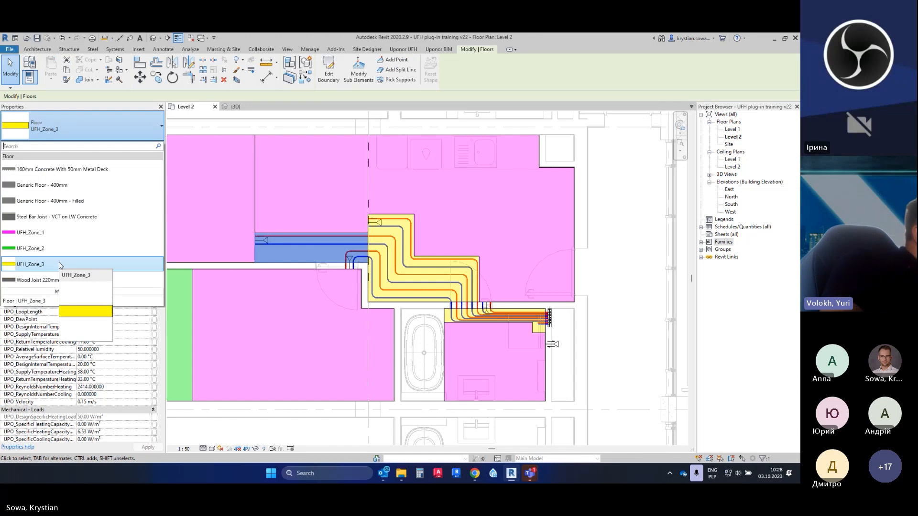
{"action": "left_click", "coordinate": [586, 355]}
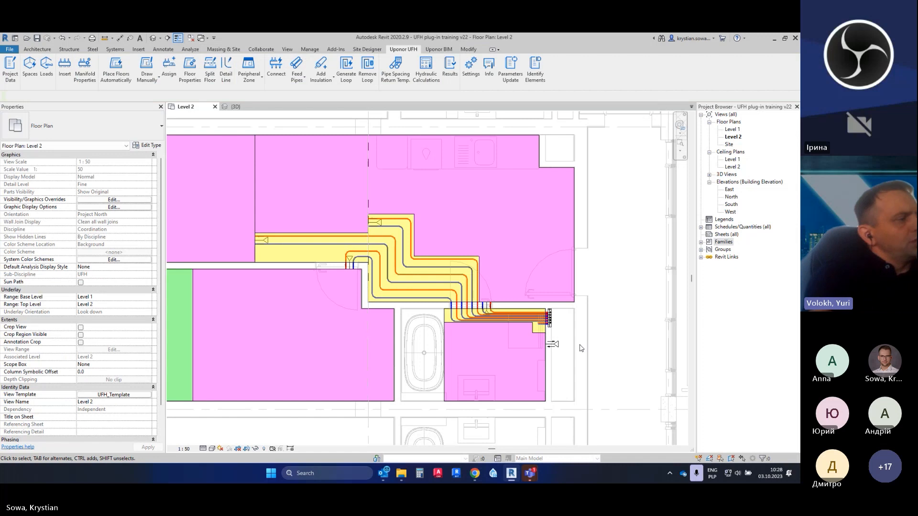
Rehost the bathroom's floor heating connector onto the vertical edge of the small corridor notch beside the manifold
{"action": "scroll", "coordinate": [586, 353], "scroll_direction": "up", "scroll_amount": 5}
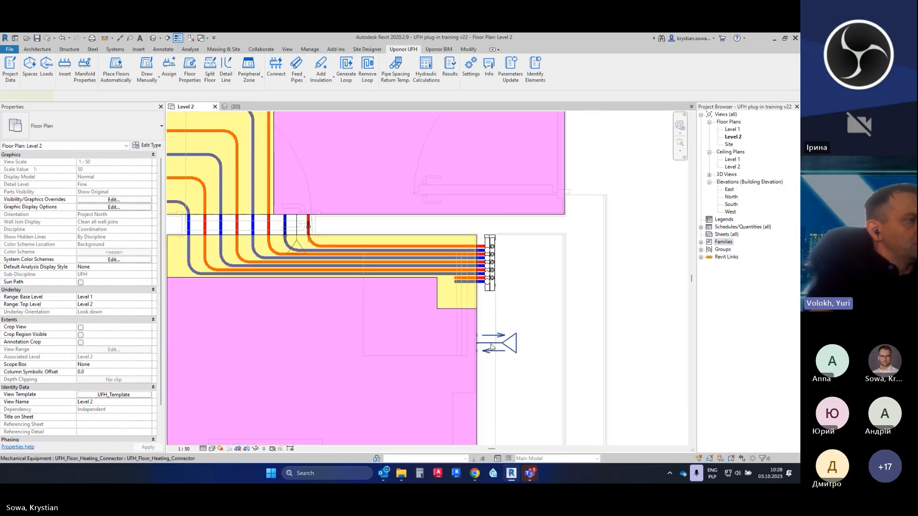
{"action": "left_click", "coordinate": [493, 347]}
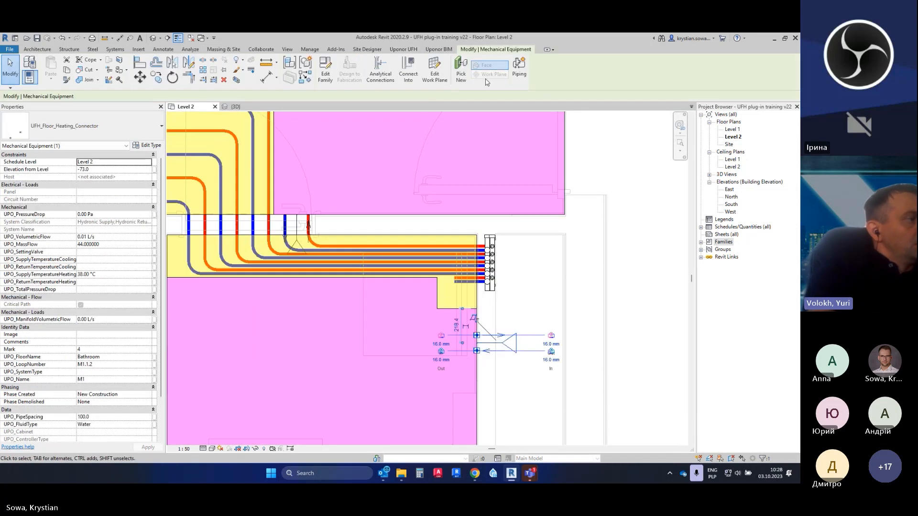
{"action": "left_click", "coordinate": [459, 68]}
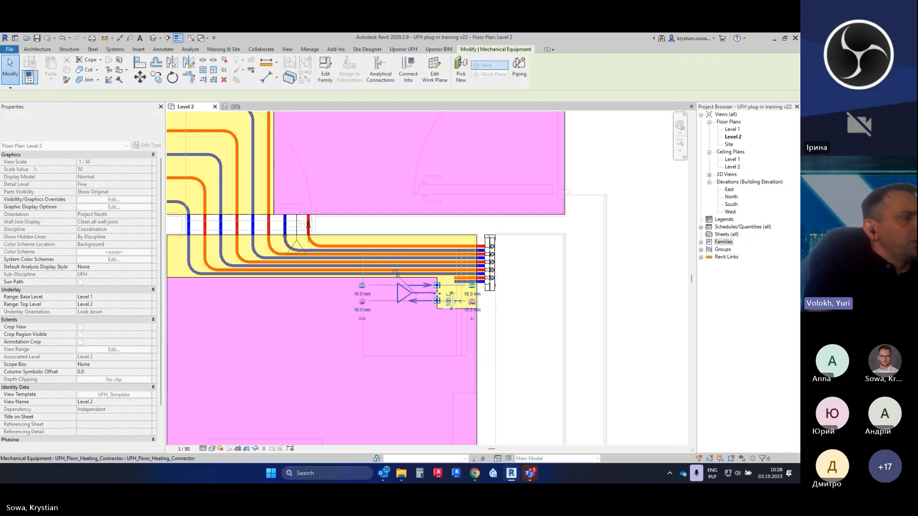
{"action": "left_click", "coordinate": [437, 293]}
{"action": "key", "text": "Escape"}
Shorten the lowest manifold circuit's return and supply pipes towards the manifold, making the supply pipe about 80 mm long
{"action": "scroll", "coordinate": [459, 295], "scroll_direction": "up", "scroll_amount": 6}
{"action": "scroll", "coordinate": [460, 278], "scroll_direction": "up", "scroll_amount": 1}
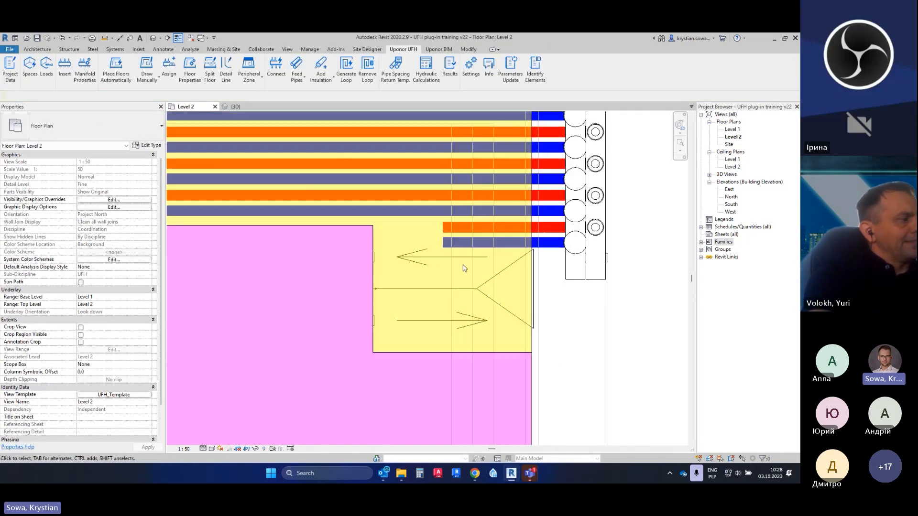
{"action": "left_click", "coordinate": [456, 245]}
{"action": "left_click_drag", "start_coordinate": [444, 243], "coordinate": [502, 245]}
{"action": "left_click", "coordinate": [575, 306]}
{"action": "left_click", "coordinate": [456, 233]}
{"action": "left_click_drag", "start_coordinate": [444, 227], "coordinate": [487, 227]}
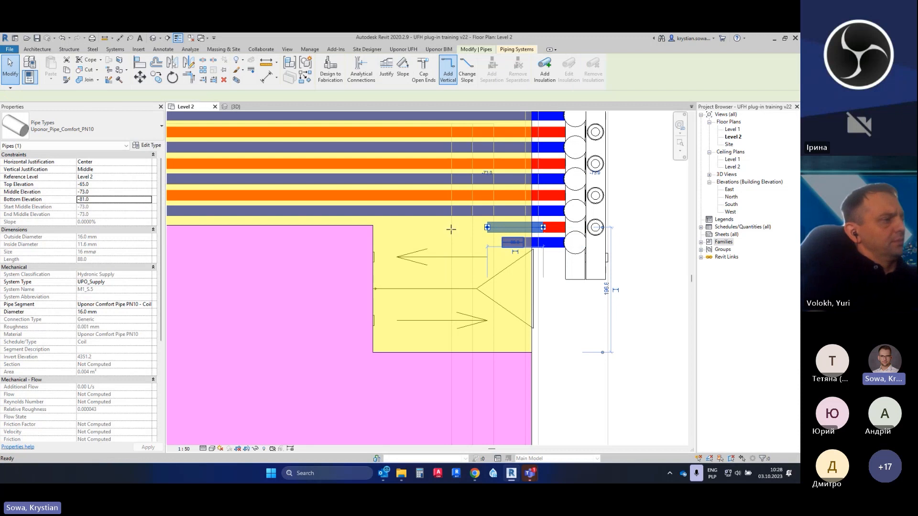
Draw the bathroom circuit's supply pipe from beside the shortened manifold supply pipe diagonally down and into the floor heating connector's supply port
{"action": "key", "text": "c"}
{"action": "key", "text": "s"}
{"action": "left_click", "coordinate": [456, 228]}
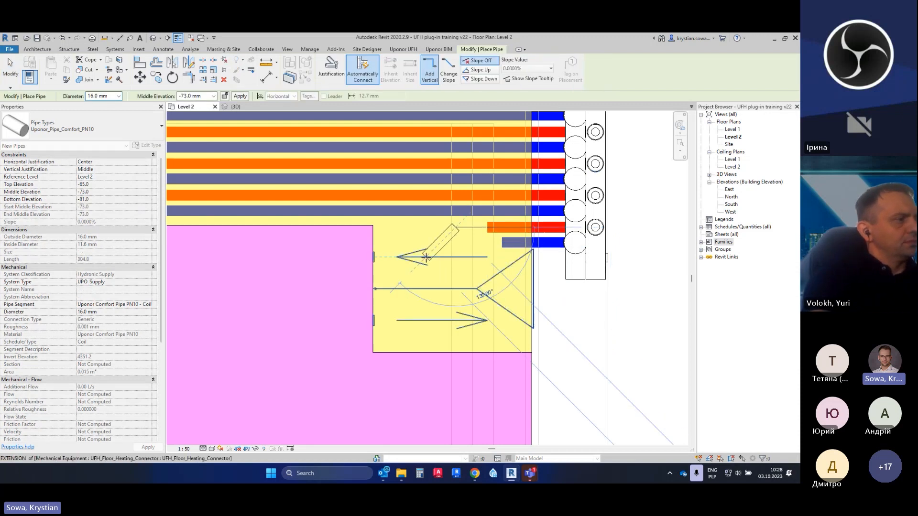
{"action": "left_click", "coordinate": [433, 258]}
{"action": "left_click", "coordinate": [375, 257]}
{"action": "key", "text": "Escape"}
{"action": "key", "text": "Escape"}
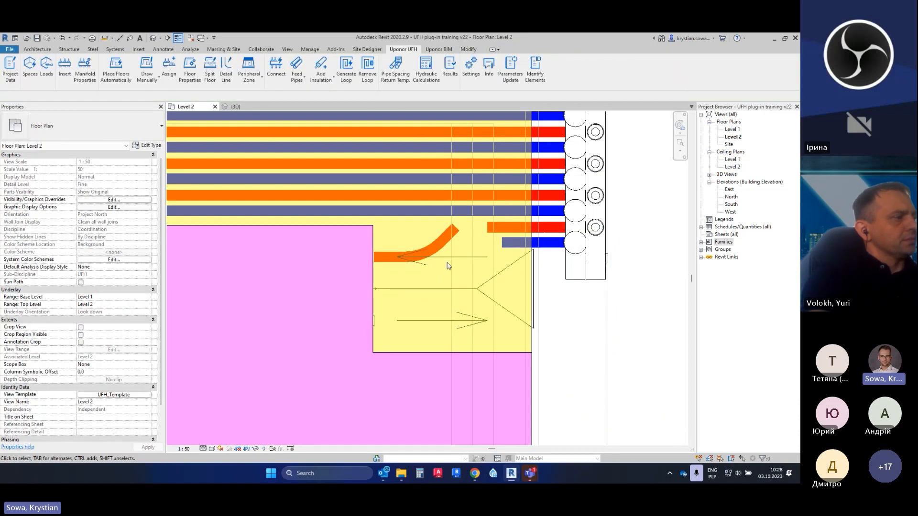
Join the open end of the diagonal supply pipe to the shortened manifold supply pipe
{"action": "left_click", "coordinate": [774, 452]}
{"action": "left_click", "coordinate": [453, 233]}
{"action": "left_click_drag", "start_coordinate": [452, 233], "coordinate": [481, 249]}
{"action": "key", "text": "Escape"}
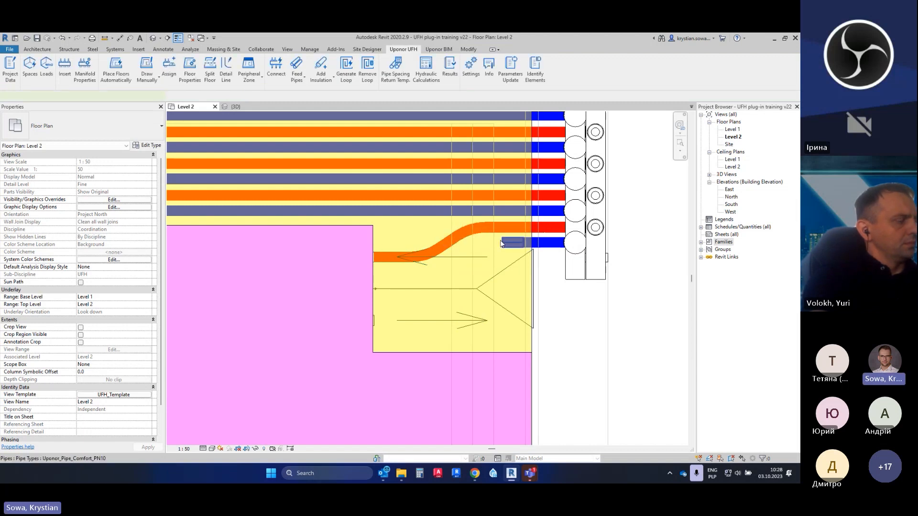
Draw the bathroom circuit's return pipe from the shortened manifold return pipe diagonally down and into the floor heating connector's return port
{"action": "left_click", "coordinate": [505, 243]}
{"action": "key", "text": "c"}
{"action": "key", "text": "s"}
{"action": "left_click", "coordinate": [481, 242]}
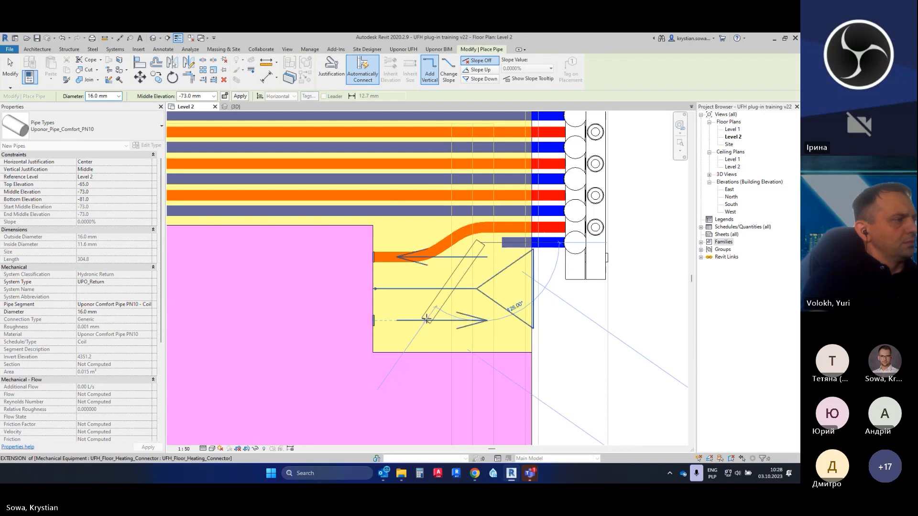
{"action": "left_click", "coordinate": [427, 319]}
{"action": "left_click", "coordinate": [374, 320]}
{"action": "key", "text": "Escape"}
{"action": "key", "text": "Escape"}
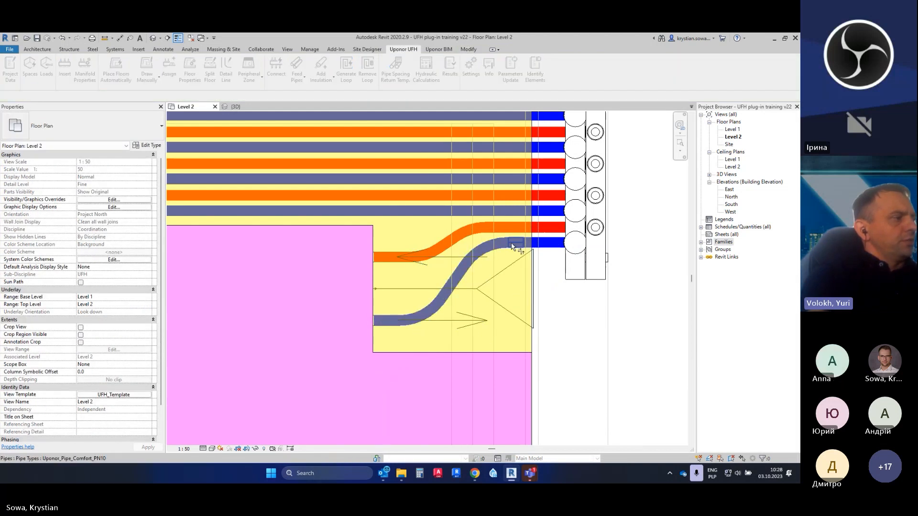
Run the hydraulic calculations for all objects with Custom system type naming, close the warnings and accept the calculation
{"action": "scroll", "coordinate": [593, 301], "scroll_direction": "down", "scroll_amount": 2}
{"action": "scroll", "coordinate": [593, 301], "scroll_direction": "down", "scroll_amount": 1}
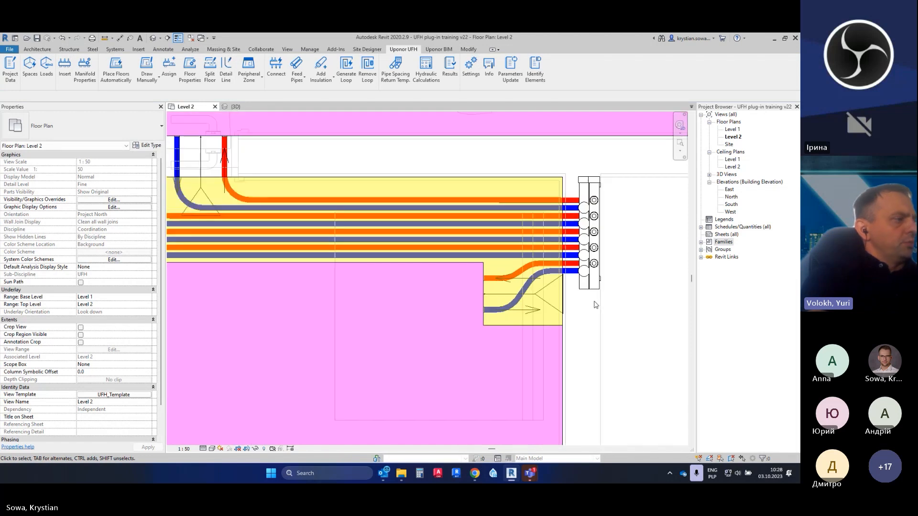
{"action": "scroll", "coordinate": [612, 295], "scroll_direction": "down", "scroll_amount": 3}
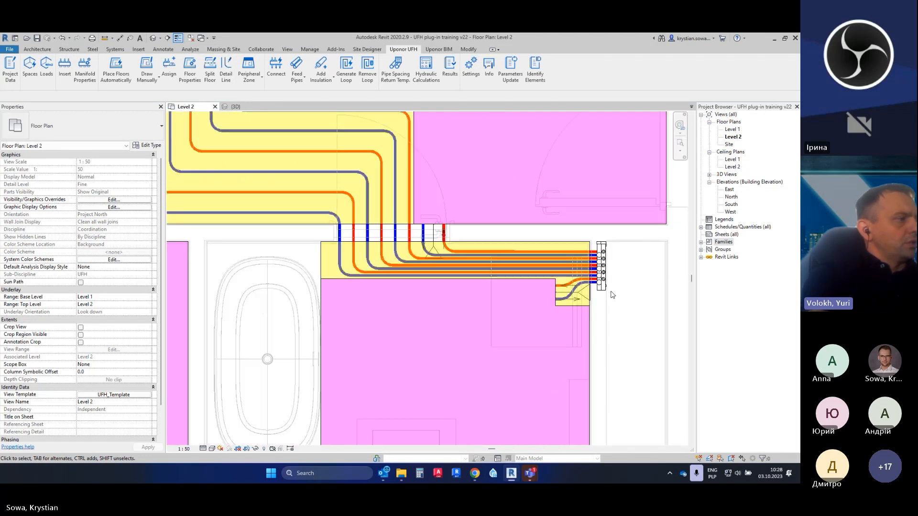
{"action": "scroll", "coordinate": [615, 314], "scroll_direction": "down", "scroll_amount": 3}
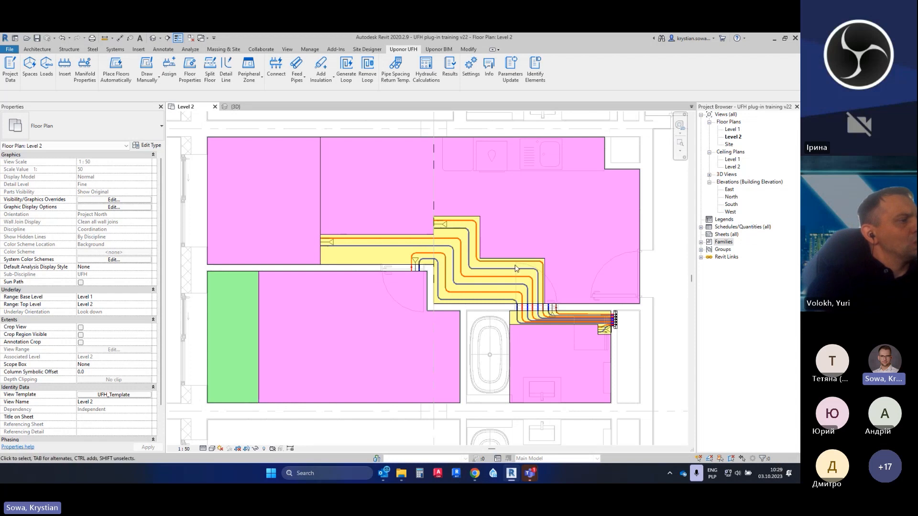
{"action": "key", "text": "ctrl"}
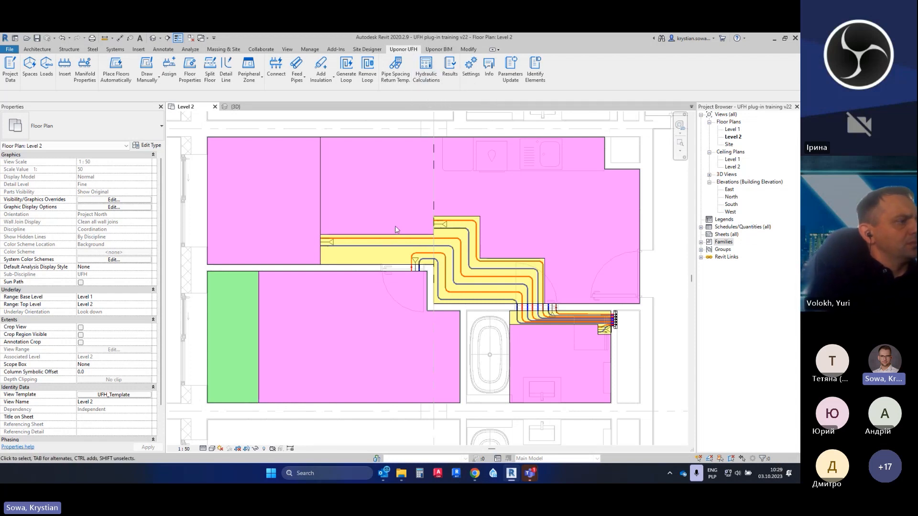
{"action": "key", "text": "ctrl"}
{"action": "left_click", "coordinate": [425, 74]}
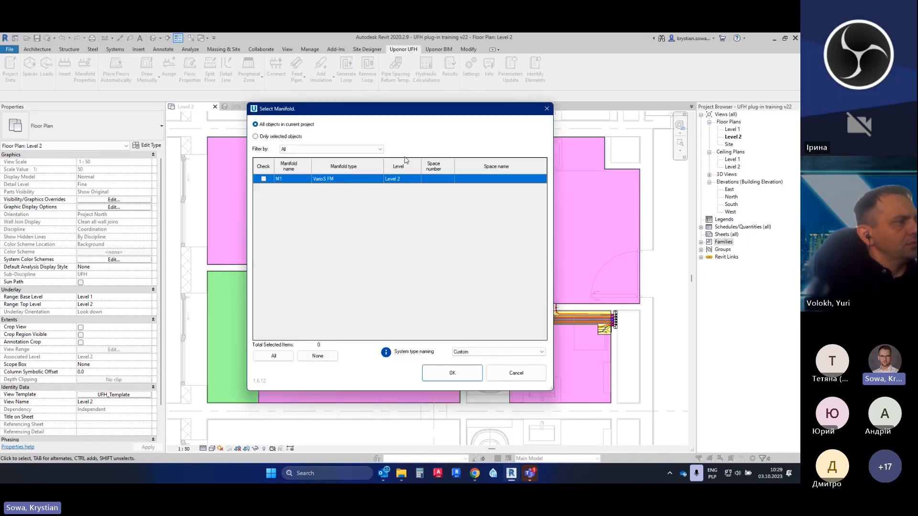
{"action": "left_click", "coordinate": [452, 373]}
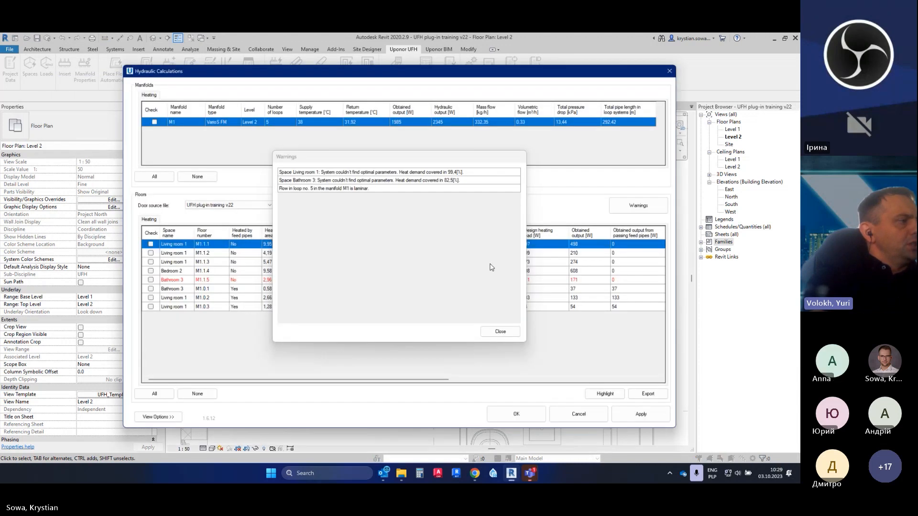
{"action": "left_click", "coordinate": [500, 335]}
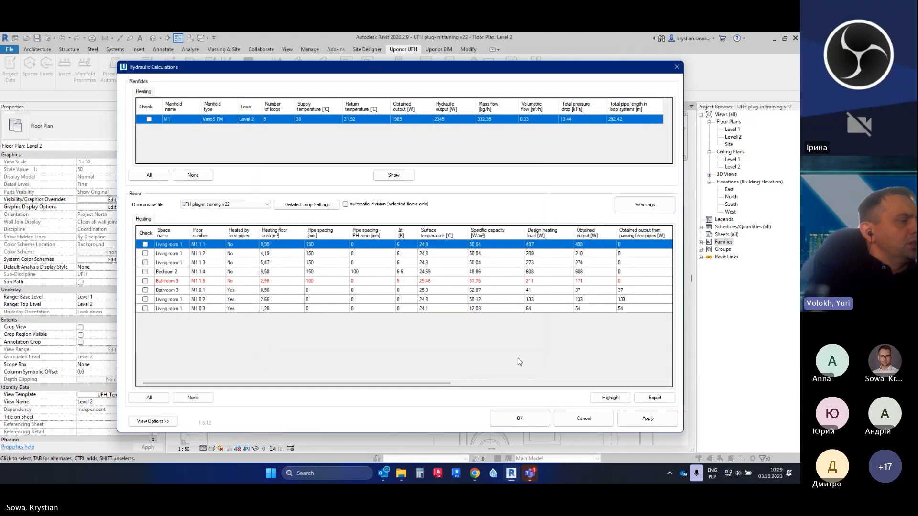
{"action": "left_click", "coordinate": [520, 419]}
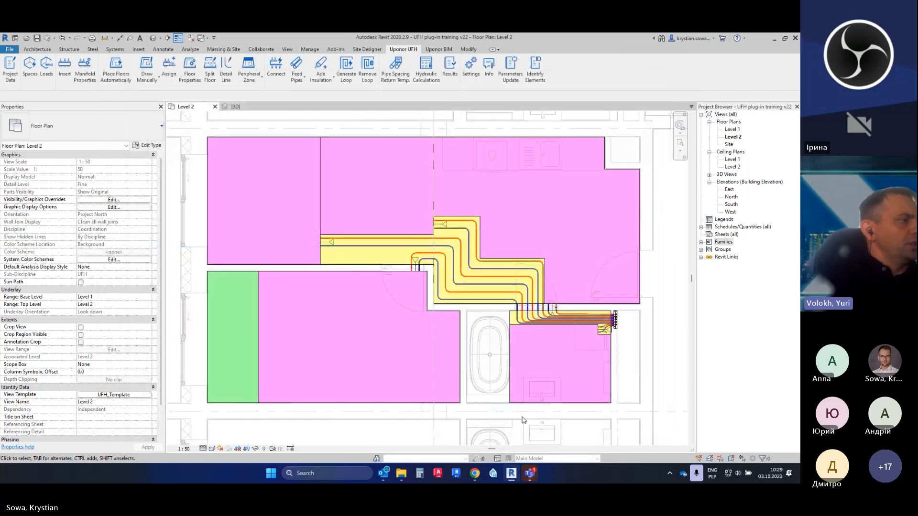
{"action": "left_click", "coordinate": [352, 83]}
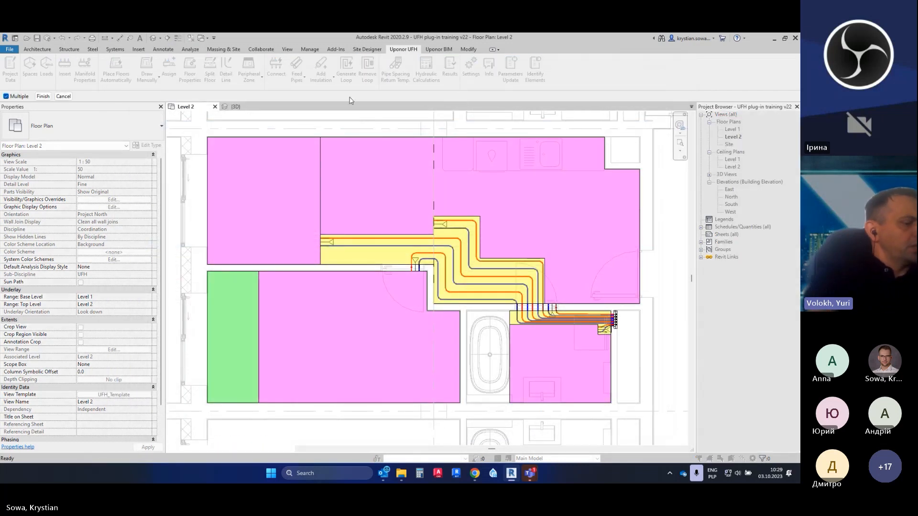
{"action": "left_click", "coordinate": [359, 190]}
{"action": "left_click", "coordinate": [303, 205]}
{"action": "left_click", "coordinate": [329, 311]}
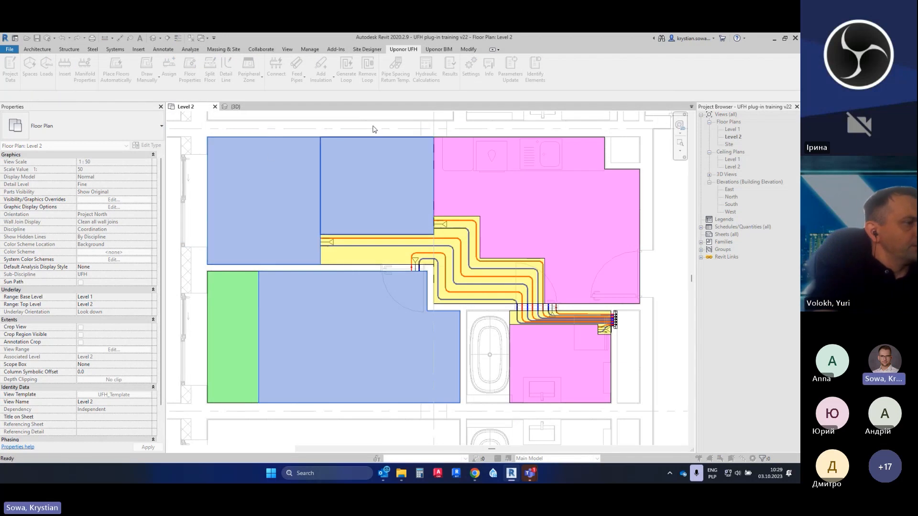
{"action": "key", "text": "Escape"}
{"action": "key", "text": "ctrl"}
{"action": "key", "text": "ctrl"}
{"action": "key", "text": "ctrl"}
Try to generate loops for the two upper-left living room floors and the main bedroom floor on Level 2
{"action": "left_click", "coordinate": [347, 77]}
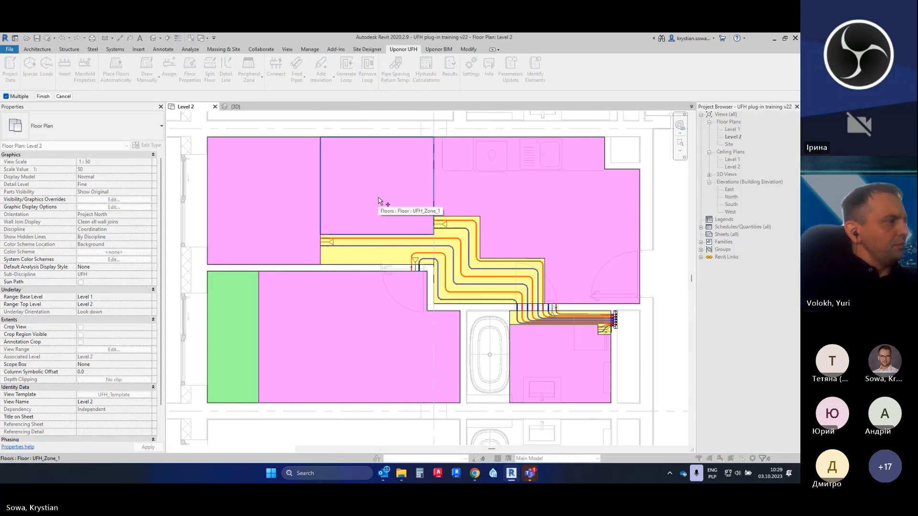
{"action": "left_click", "coordinate": [380, 201]}
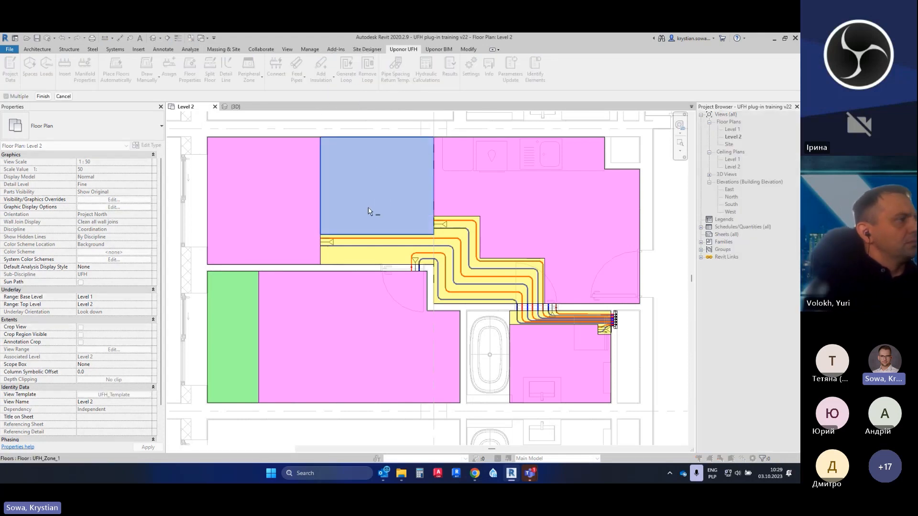
{"action": "left_click", "coordinate": [338, 307]}
{"action": "left_click", "coordinate": [284, 222]}
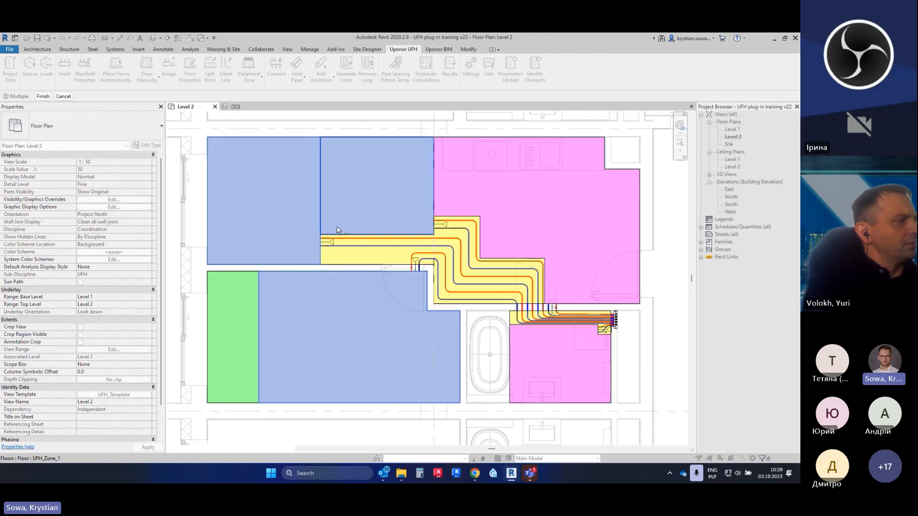
{"action": "left_click", "coordinate": [44, 97]}
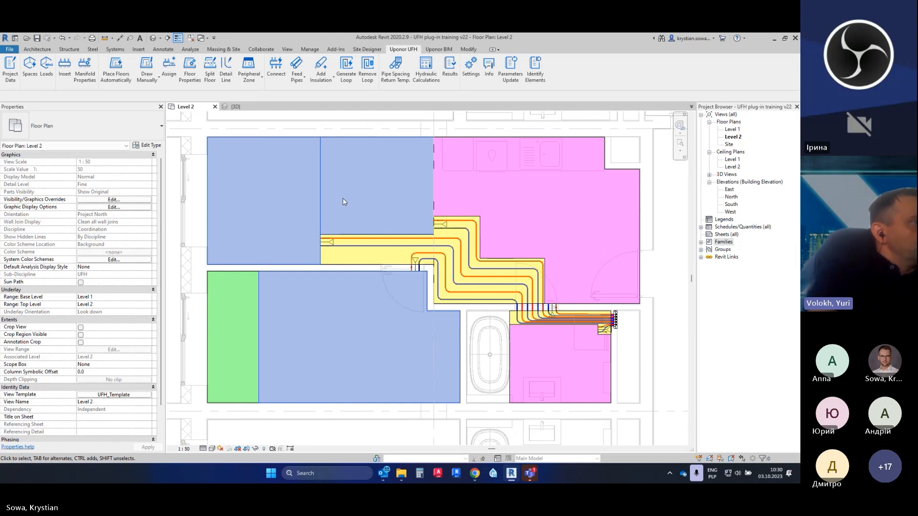
Try to generate the loop for only the middle living room floor above the horizontal feed pipe corridor
{"action": "scroll", "coordinate": [453, 352], "scroll_direction": "down", "scroll_amount": 2}
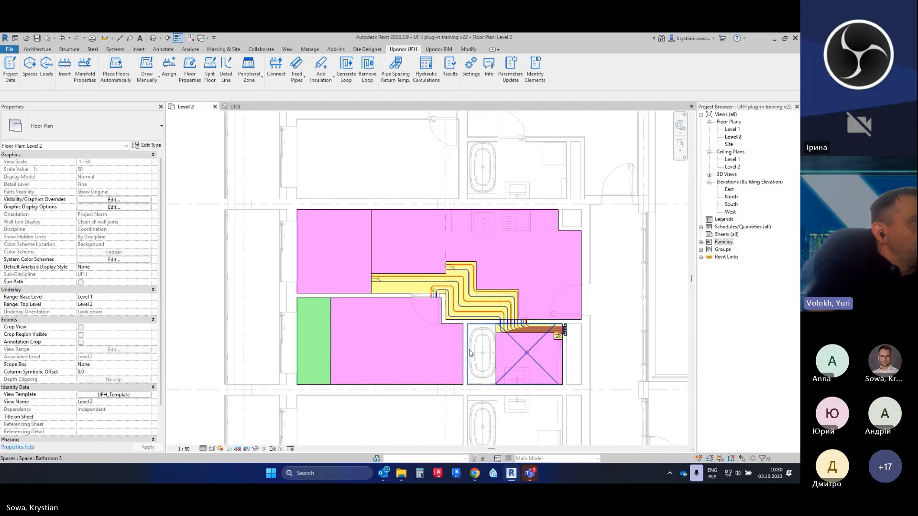
{"action": "scroll", "coordinate": [372, 269], "scroll_direction": "up", "scroll_amount": 3}
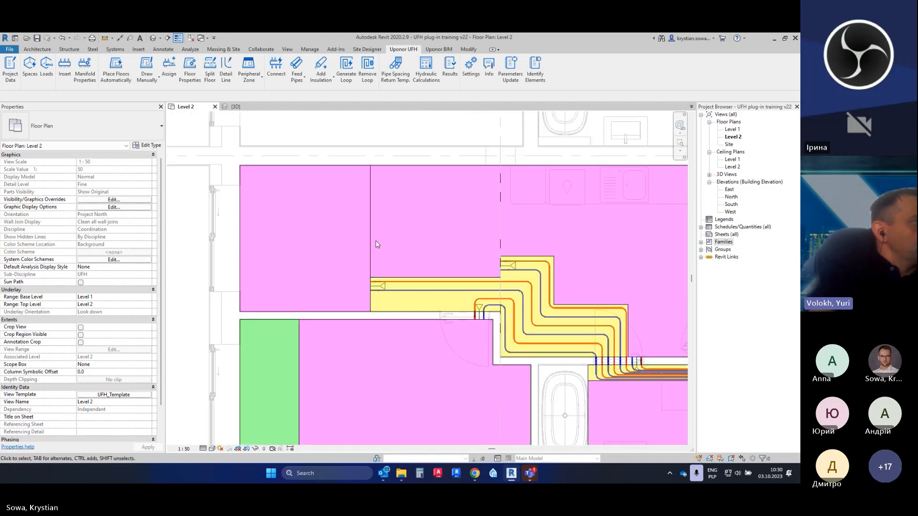
{"action": "left_click", "coordinate": [381, 168]}
{"action": "left_click", "coordinate": [375, 137]}
{"action": "left_click", "coordinate": [346, 72]}
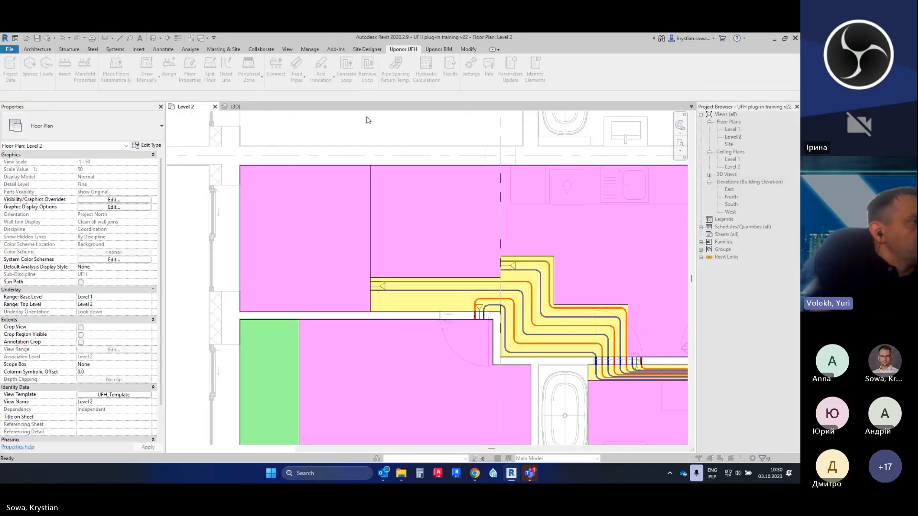
{"action": "left_click", "coordinate": [402, 197]}
{"action": "left_click", "coordinate": [41, 97]}
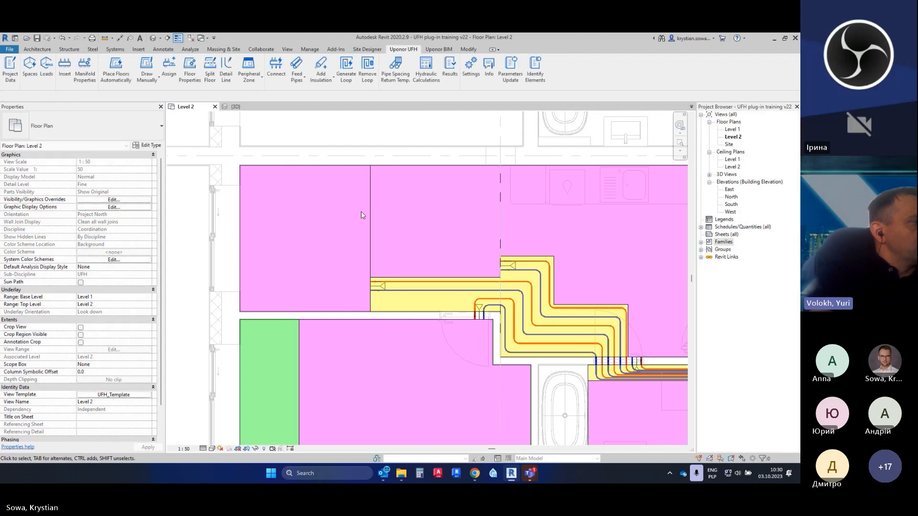
Close the 3D view and save the project from the Level 2 plan
{"action": "scroll", "coordinate": [348, 168], "scroll_direction": "down", "scroll_amount": 2}
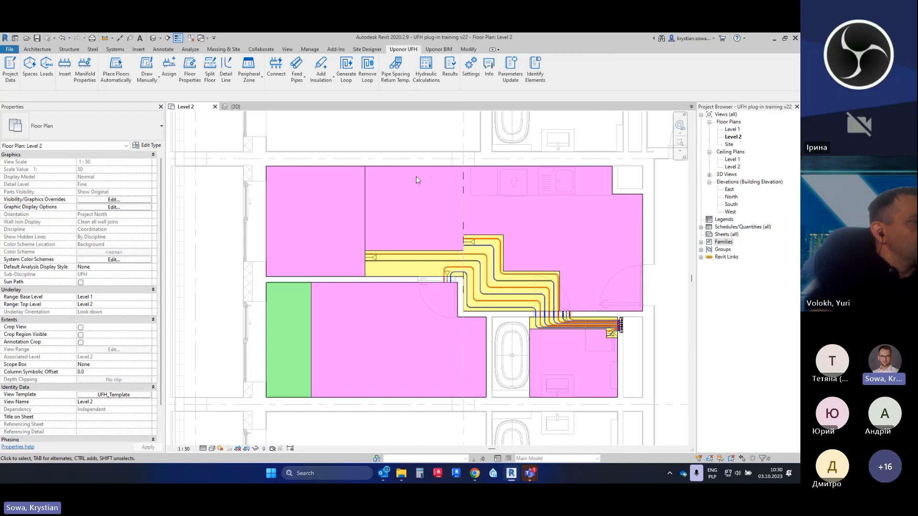
{"action": "left_click", "coordinate": [234, 106]}
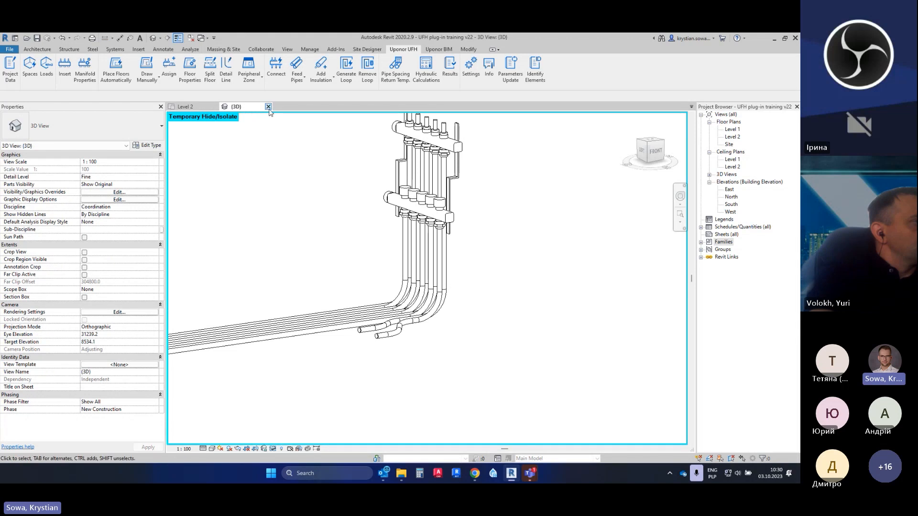
{"action": "left_click", "coordinate": [268, 106]}
{"action": "scroll", "coordinate": [415, 228], "scroll_direction": "down", "scroll_amount": 2}
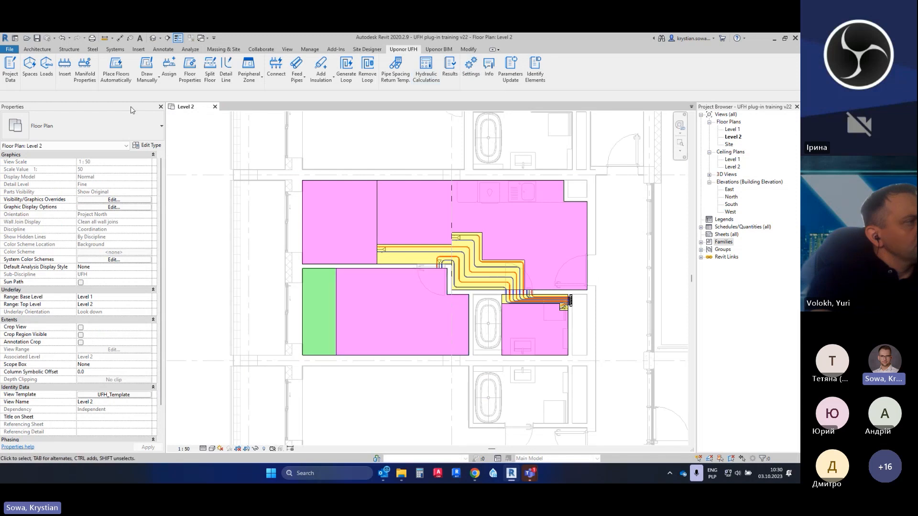
{"action": "left_click", "coordinate": [36, 39]}
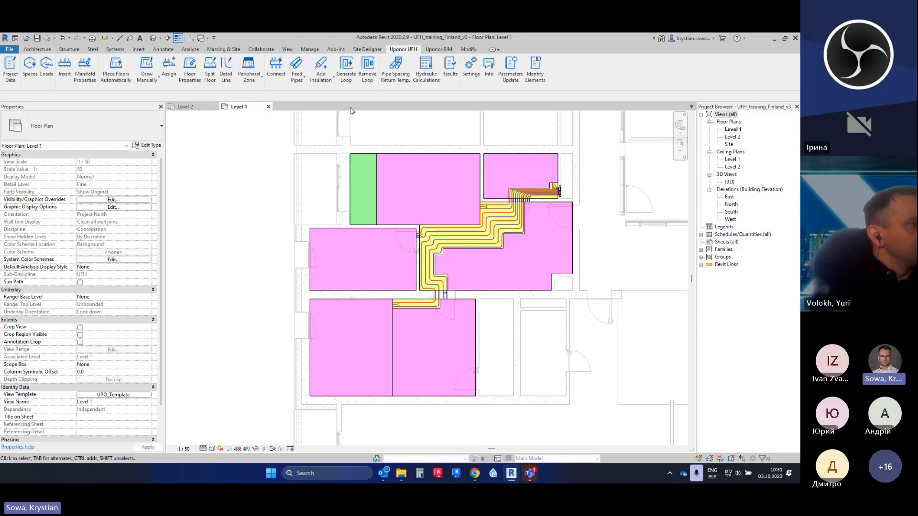
Generate loops for the five large UFH_Zone_1 floors on Level 1 of UFH_training_Finland_v3, leaving out the bathroom floor beside the manifold
{"action": "left_click", "coordinate": [348, 79]}
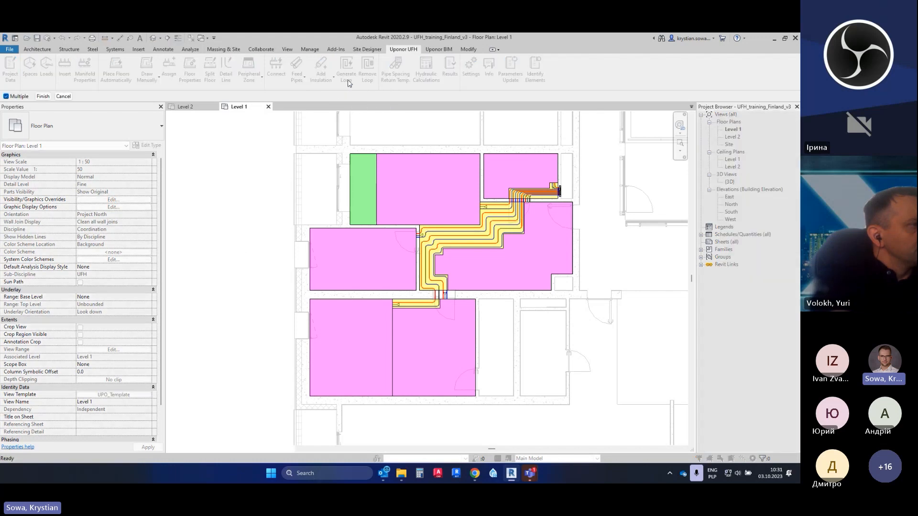
{"action": "left_click", "coordinate": [409, 205]}
{"action": "left_click", "coordinate": [374, 282]}
{"action": "left_click", "coordinate": [366, 337]}
{"action": "left_click", "coordinate": [436, 343]}
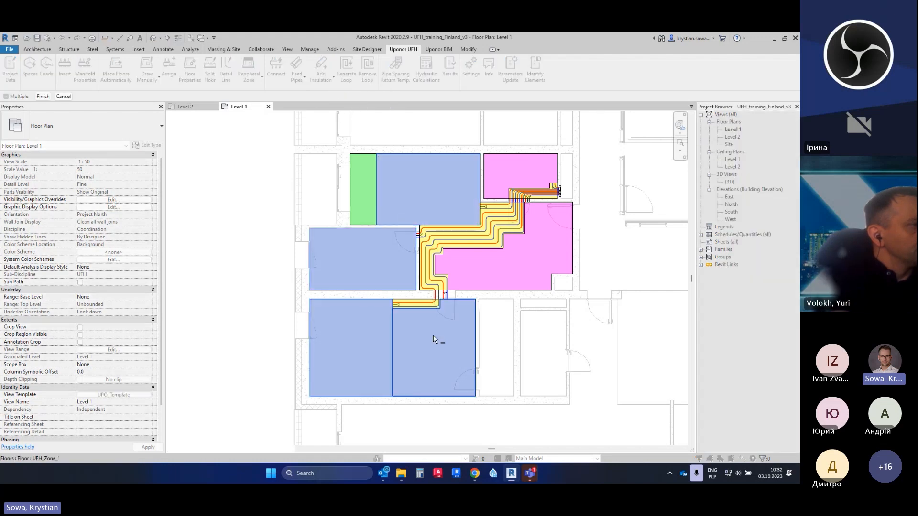
{"action": "left_click", "coordinate": [488, 273]}
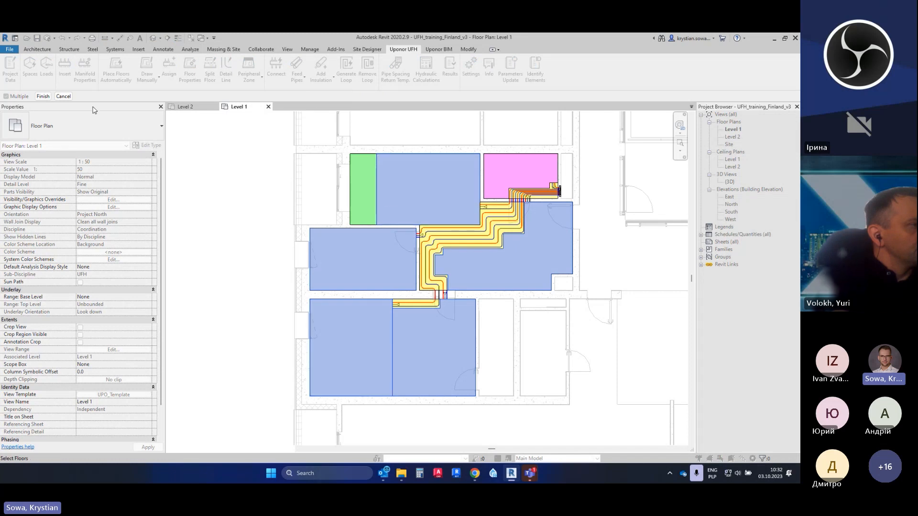
{"action": "left_click", "coordinate": [42, 96]}
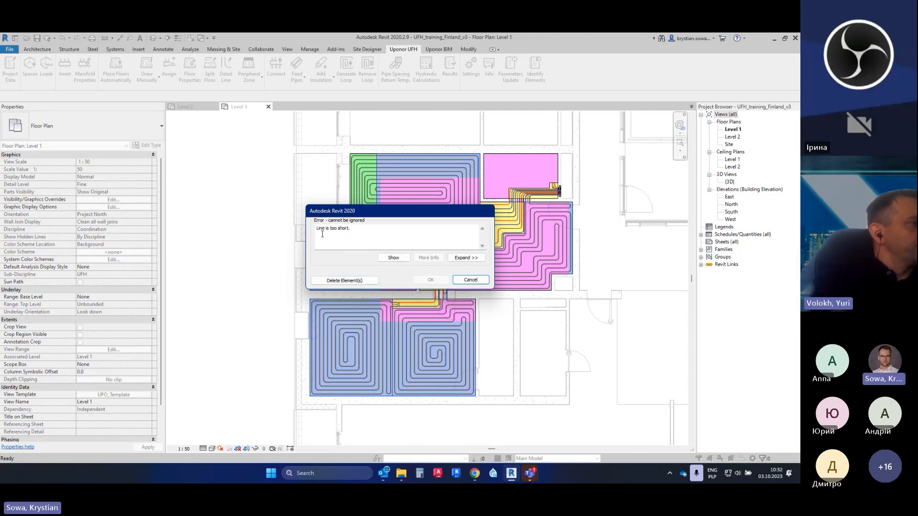
Delete the elements reported by the line-too-short error and let loop generation finish
{"action": "left_click", "coordinate": [370, 281]}
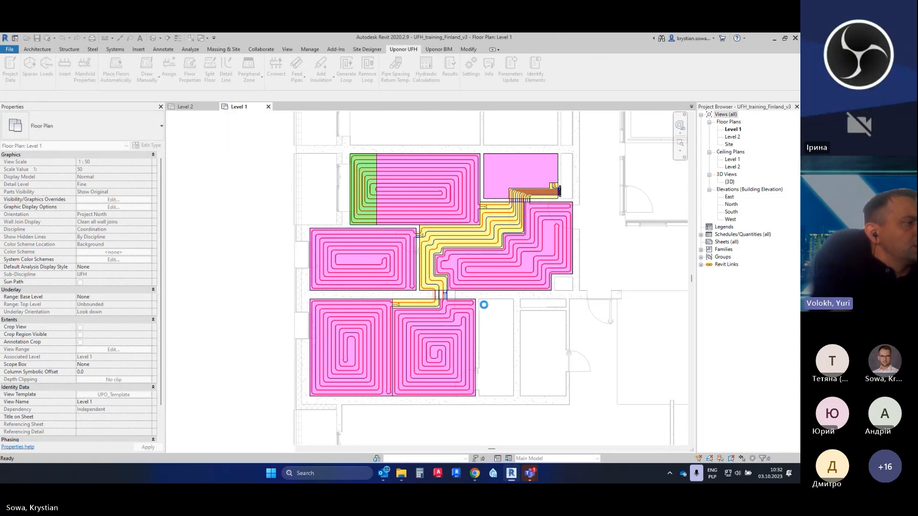
{"action": "scroll", "coordinate": [485, 308], "scroll_direction": "up", "scroll_amount": 2}
{"action": "scroll", "coordinate": [515, 329], "scroll_direction": "down", "scroll_amount": 2}
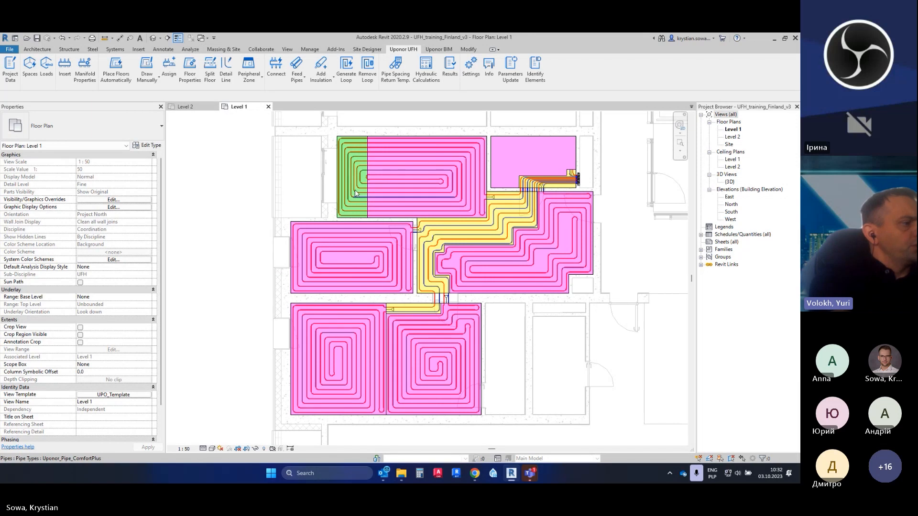
Check the pipe spacing between adjacent horizontal pipes in the spiral loop beside the green peripheral zone with a temporary aligned dimension
{"action": "scroll", "coordinate": [360, 195], "scroll_direction": "up", "scroll_amount": 2}
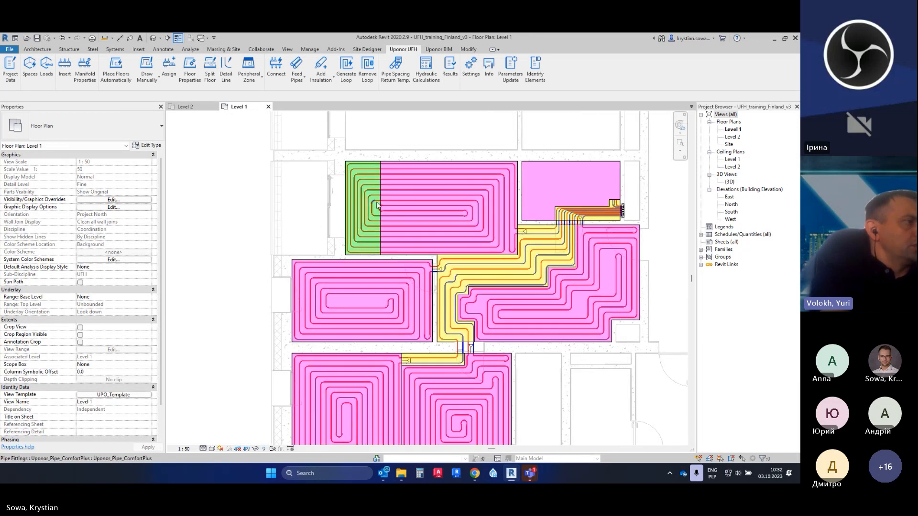
{"action": "scroll", "coordinate": [331, 176], "scroll_direction": "up", "scroll_amount": 1}
{"action": "scroll", "coordinate": [356, 178], "scroll_direction": "up", "scroll_amount": 2}
{"action": "scroll", "coordinate": [381, 220], "scroll_direction": "down", "scroll_amount": 2}
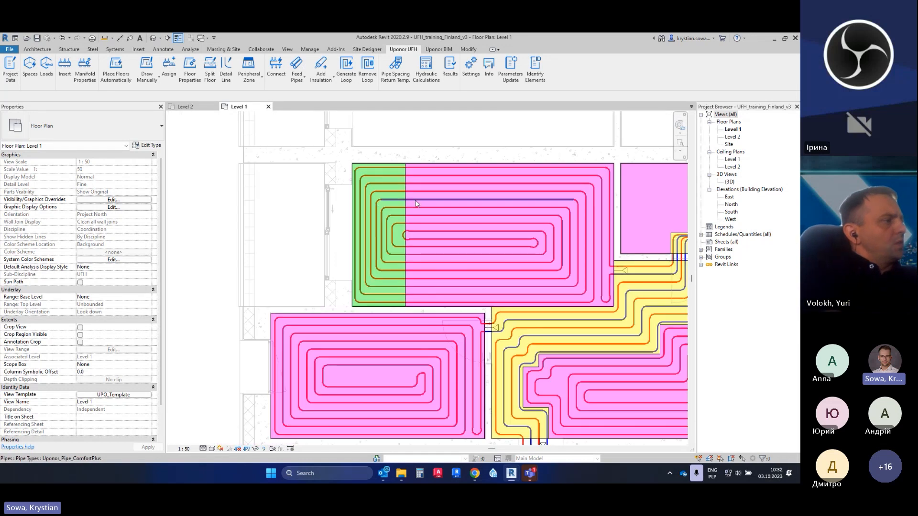
{"action": "scroll", "coordinate": [454, 220], "scroll_direction": "up", "scroll_amount": 2}
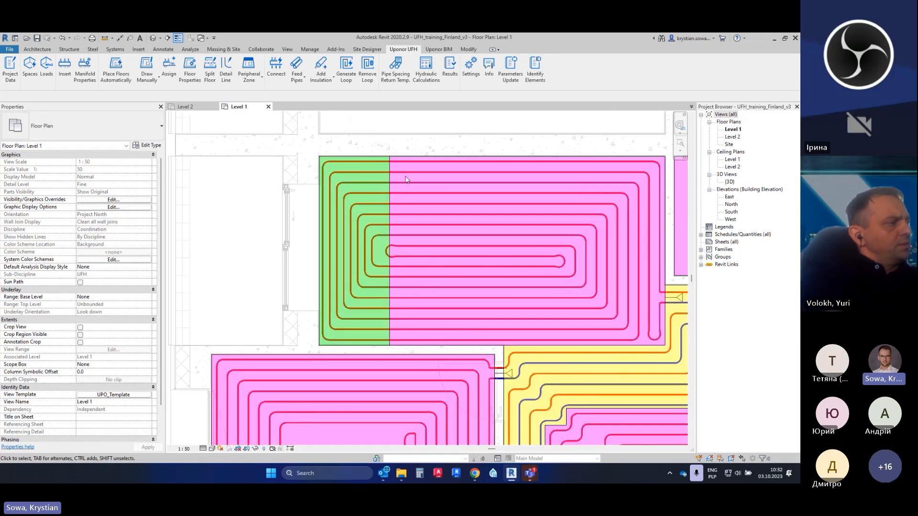
{"action": "key", "text": "d"}
{"action": "key", "text": "i"}
{"action": "left_click", "coordinate": [440, 227]}
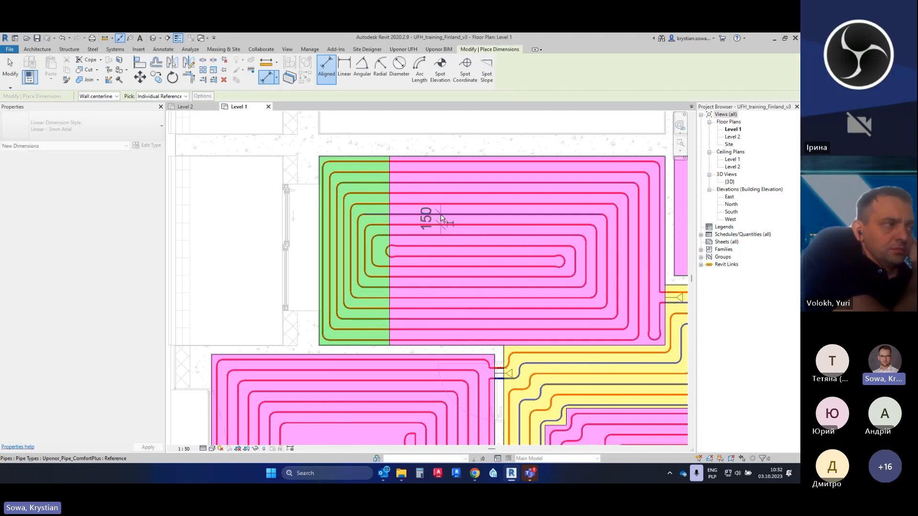
{"action": "scroll", "coordinate": [439, 219], "scroll_direction": "up", "scroll_amount": 2}
{"action": "scroll", "coordinate": [437, 219], "scroll_direction": "down", "scroll_amount": 2}
{"action": "key", "text": "Escape"}
{"action": "key", "text": "Escape"}
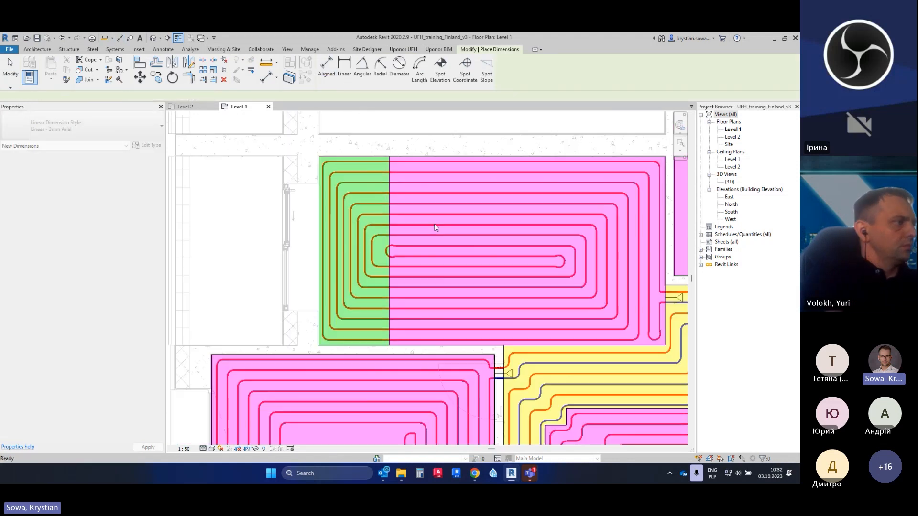
Check the spacing of the vertical pipes inside the green peripheral zone with a temporary aligned dimension
{"action": "key", "text": "d"}
{"action": "key", "text": "i"}
{"action": "left_click", "coordinate": [329, 251]}
{"action": "scroll", "coordinate": [330, 248], "scroll_direction": "up", "scroll_amount": 2}
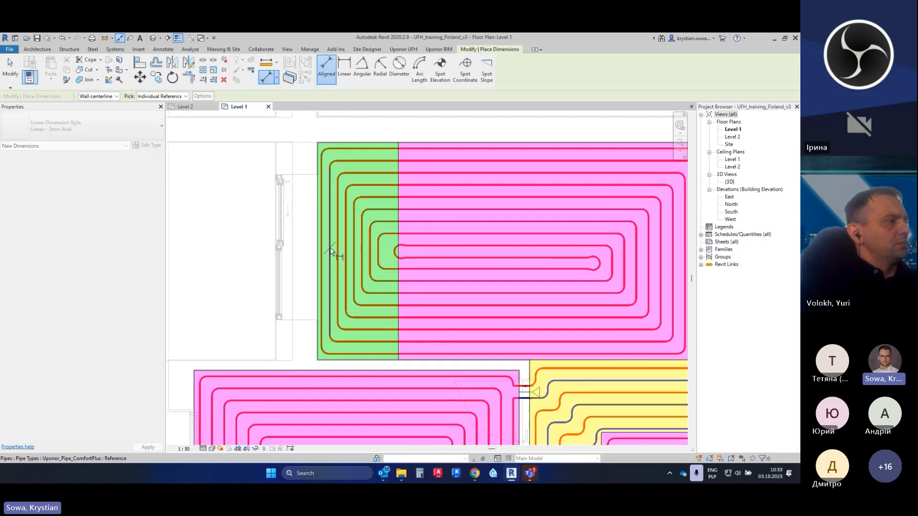
{"action": "scroll", "coordinate": [339, 228], "scroll_direction": "down", "scroll_amount": 2}
{"action": "key", "text": "Escape"}
{"action": "key", "text": "Escape"}
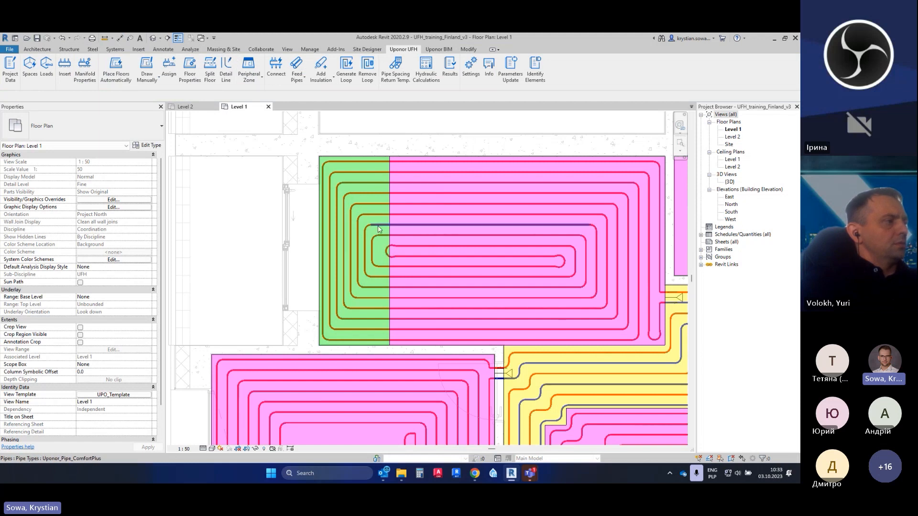
Remove the spiral pipe loop from the stepped Living room 2 floor next to the yellow feed-pipe area
{"action": "scroll", "coordinate": [363, 219], "scroll_direction": "down", "scroll_amount": 1}
{"action": "scroll", "coordinate": [385, 261], "scroll_direction": "down", "scroll_amount": 2}
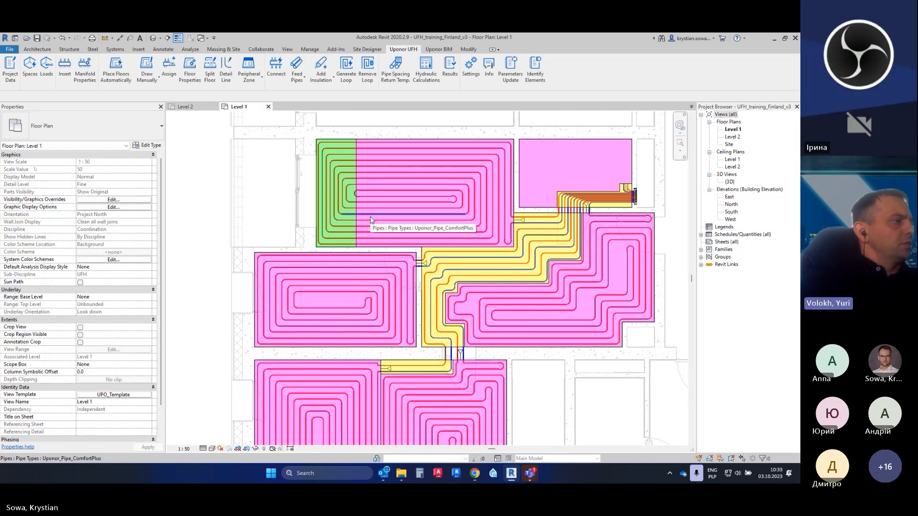
{"action": "scroll", "coordinate": [377, 205], "scroll_direction": "down", "scroll_amount": 1}
{"action": "middle_click_drag", "start_coordinate": [399, 189], "coordinate": [374, 165]}
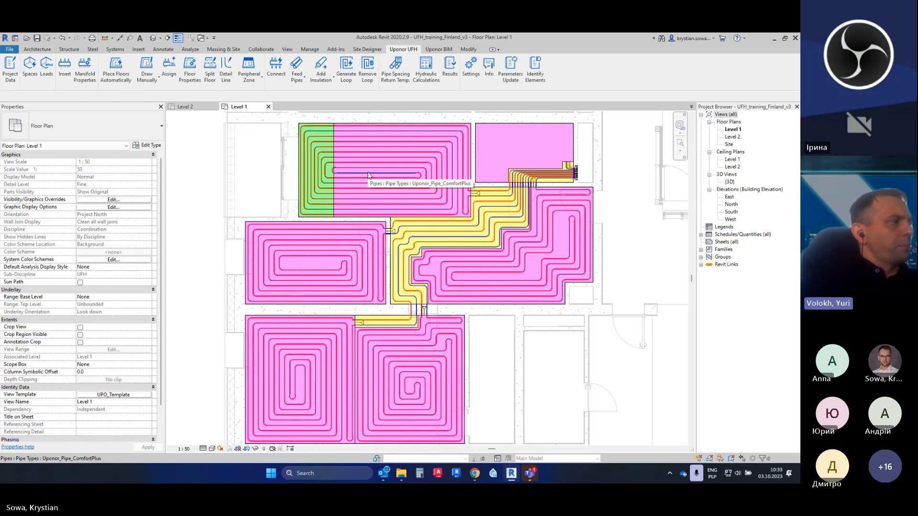
{"action": "left_click", "coordinate": [367, 80]}
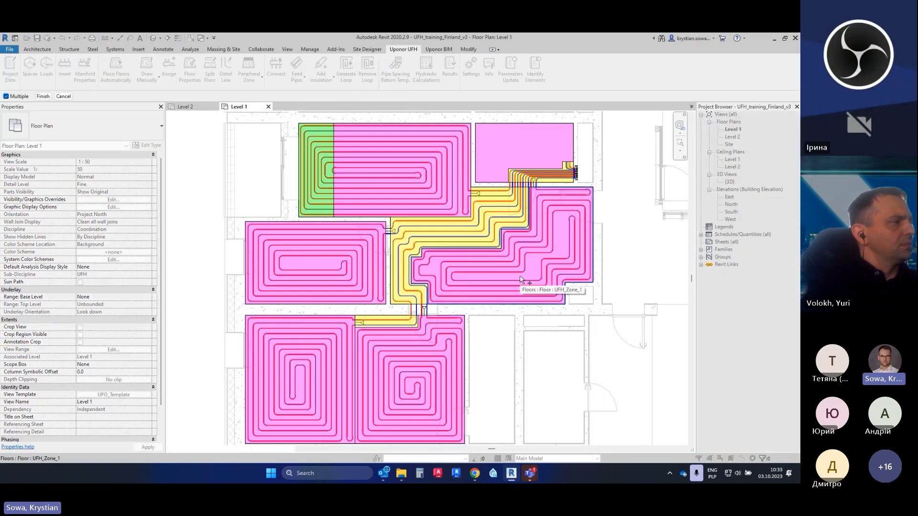
{"action": "left_click", "coordinate": [522, 280]}
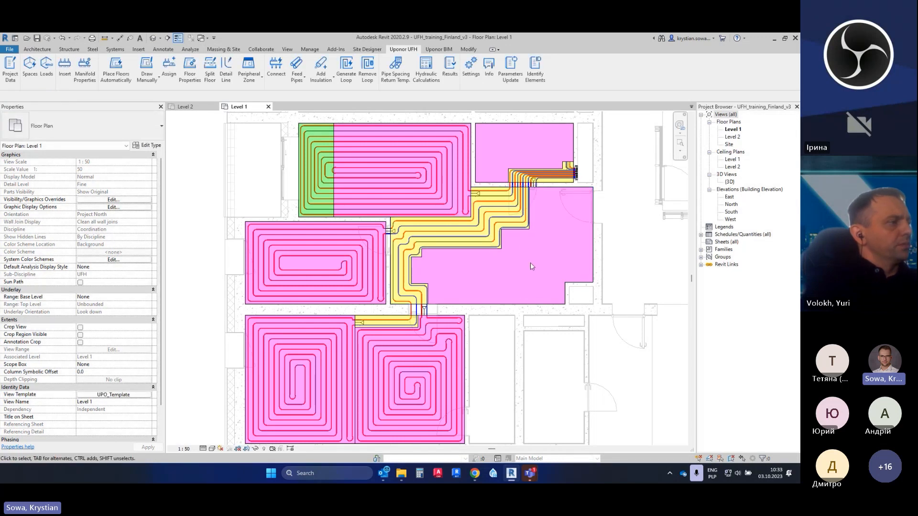
Set the emptied Living room 2 floor's loop pattern to Single meander with vertical laying direction in its floor properties
{"action": "left_click", "coordinate": [594, 248]}
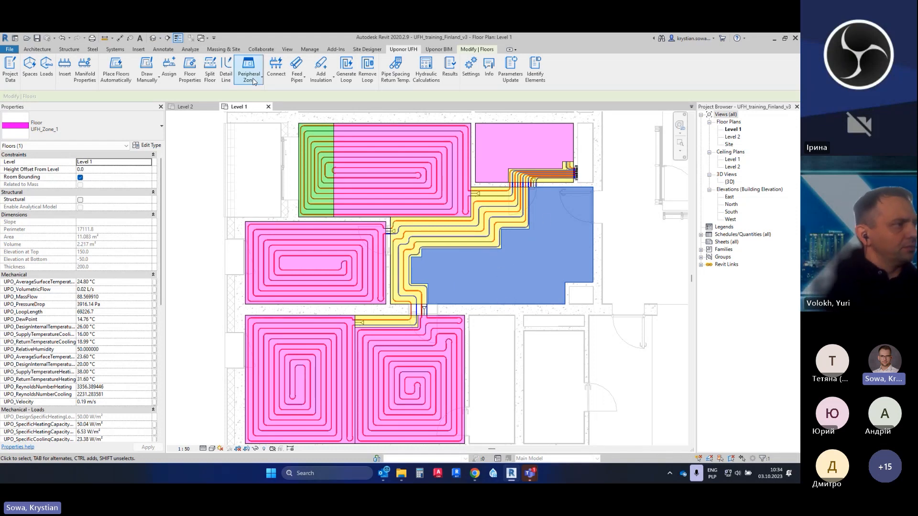
{"action": "left_click", "coordinate": [187, 82]}
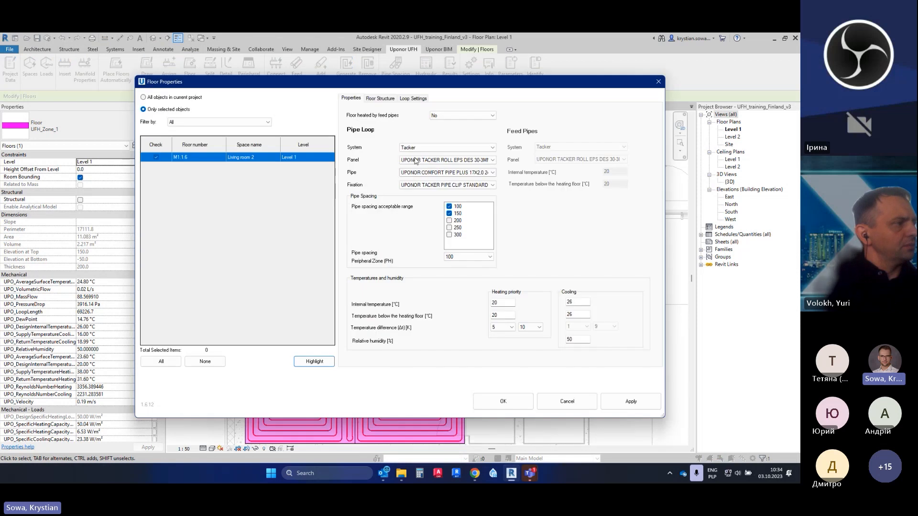
{"action": "left_click", "coordinate": [412, 100]}
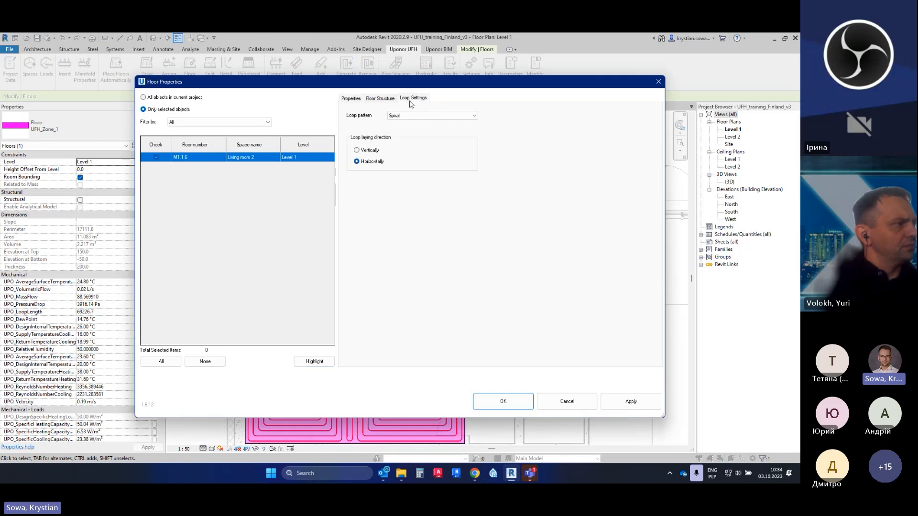
{"action": "left_click", "coordinate": [403, 118]}
{"action": "left_click", "coordinate": [404, 123]}
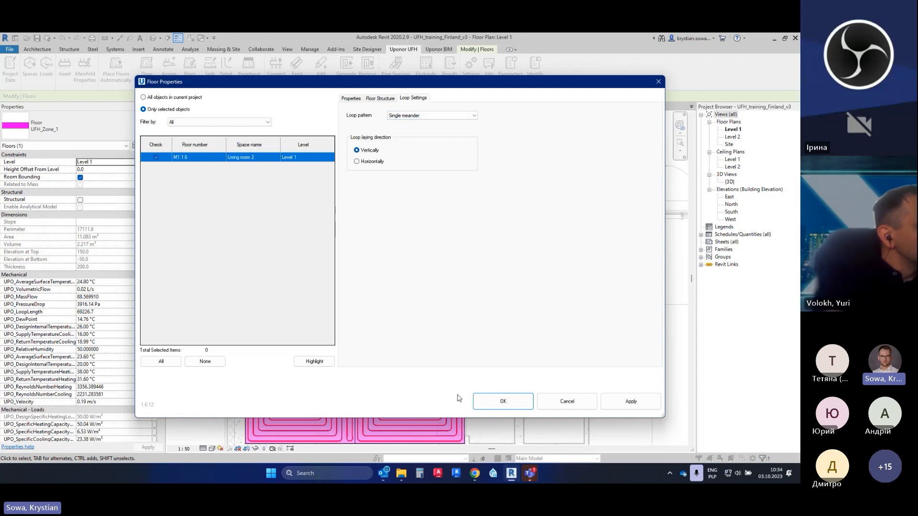
{"action": "left_click", "coordinate": [485, 400]}
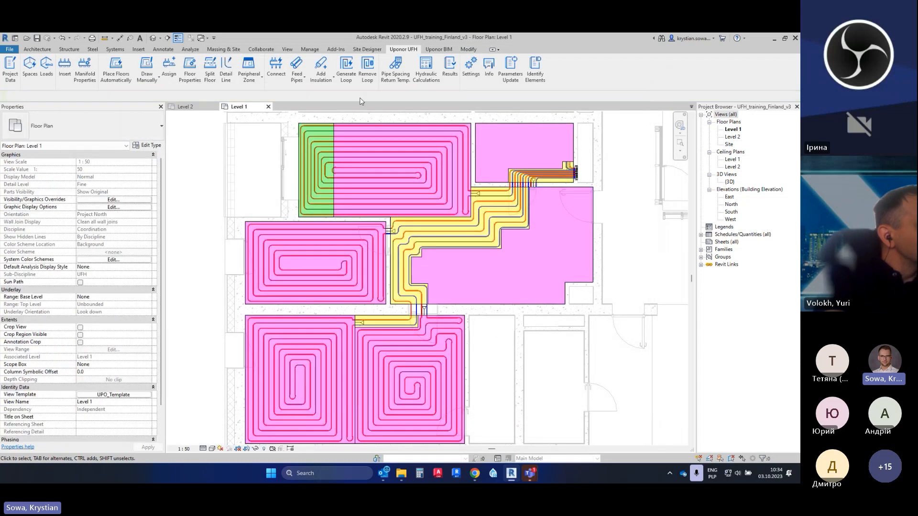
Generate the meander loop on the emptied Living room 2 floor, deleting any elements reported by the error
{"action": "left_click", "coordinate": [346, 67]}
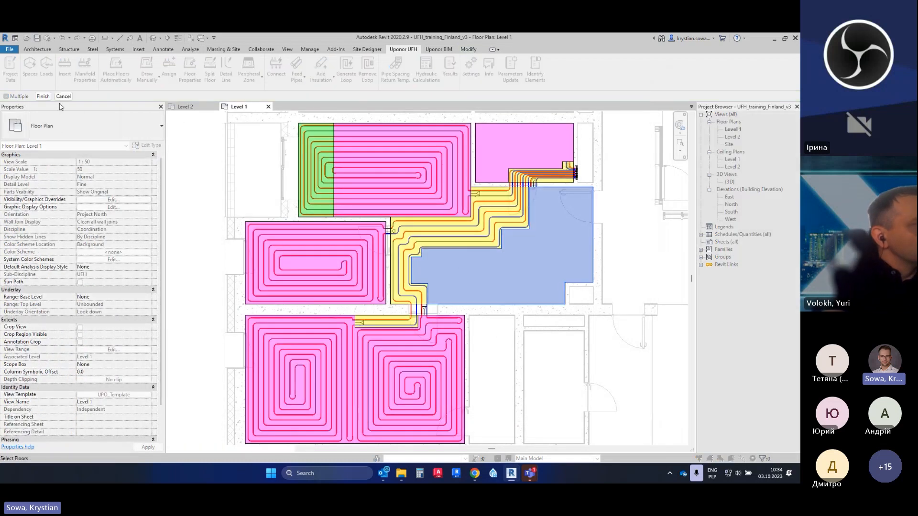
{"action": "left_click", "coordinate": [48, 97]}
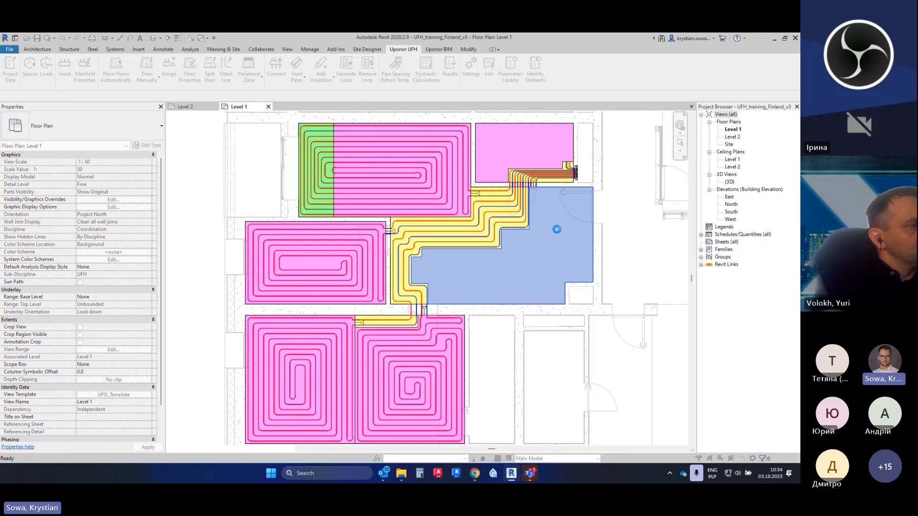
{"action": "left_click", "coordinate": [372, 285]}
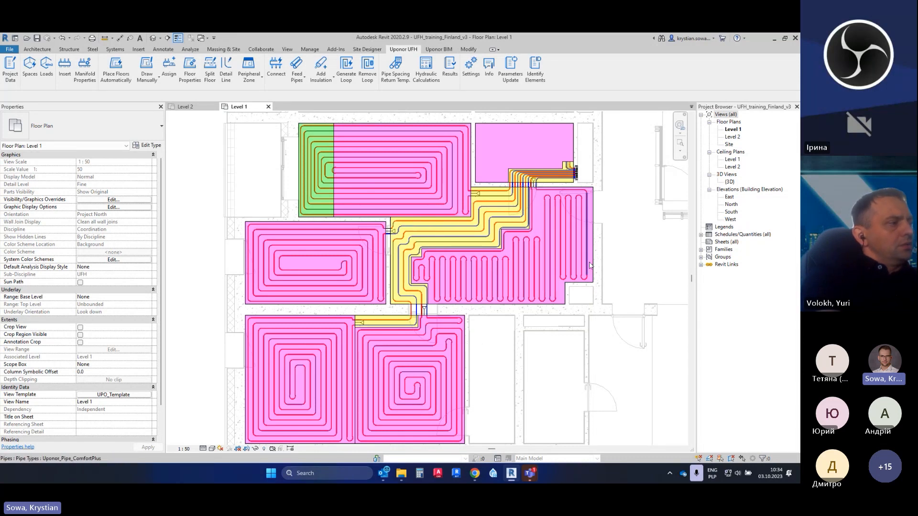
Review the available loop patterns in the loop settings of the floor properties, and close them without changes
{"action": "scroll", "coordinate": [578, 219], "scroll_direction": "up", "scroll_amount": 1}
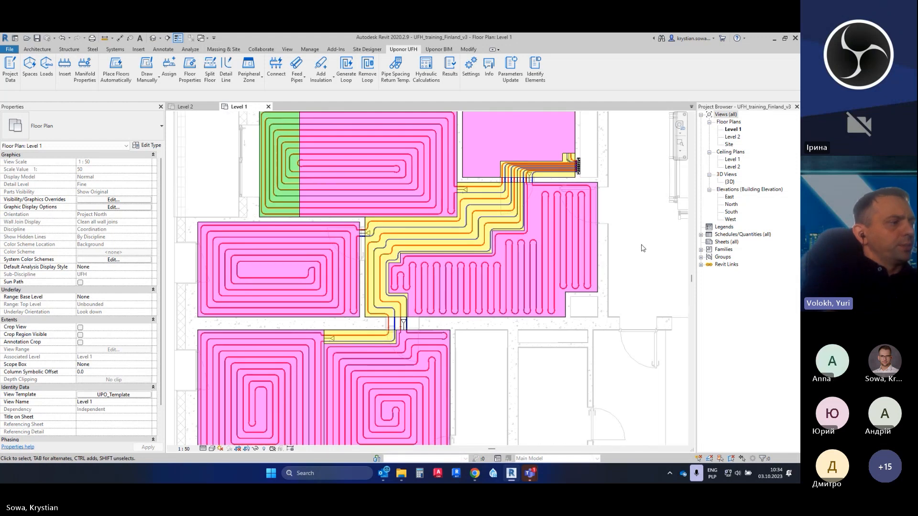
{"action": "scroll", "coordinate": [521, 286], "scroll_direction": "down", "scroll_amount": 2}
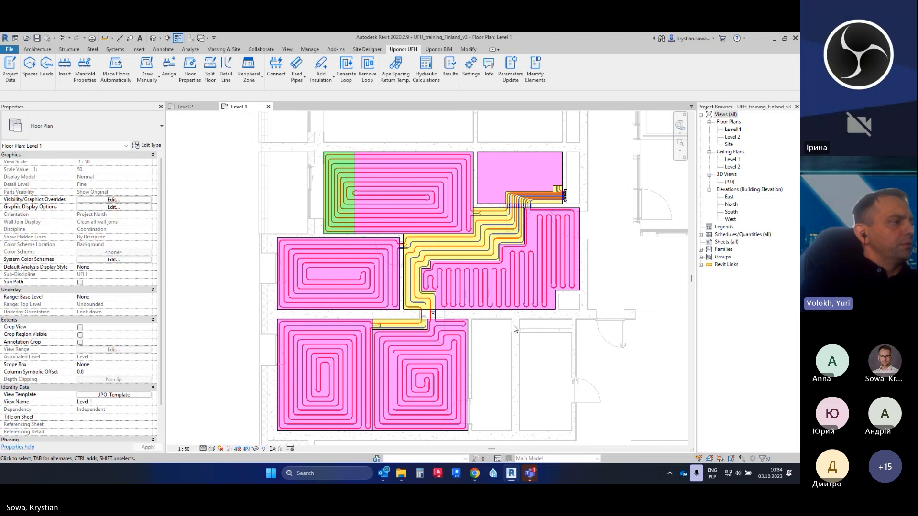
{"action": "scroll", "coordinate": [515, 329], "scroll_direction": "down", "scroll_amount": 1}
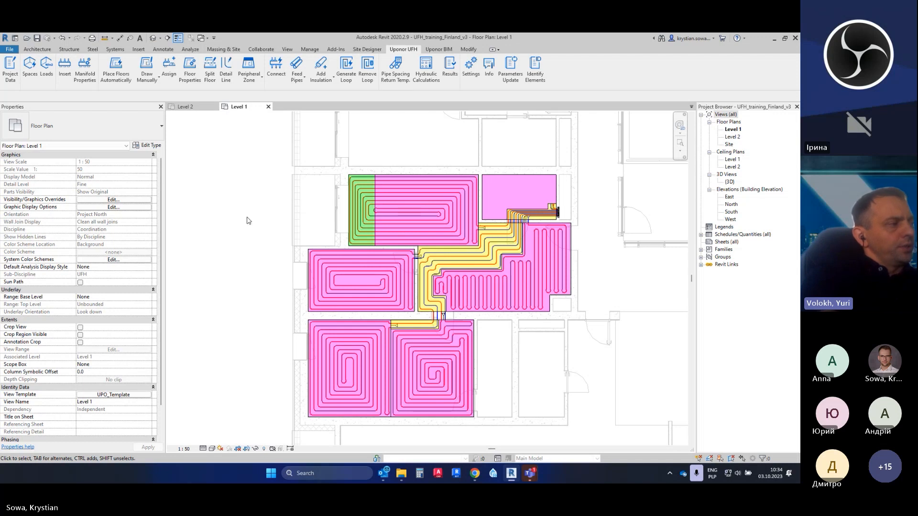
{"action": "left_click", "coordinate": [189, 66]}
{"action": "left_click", "coordinate": [413, 98]}
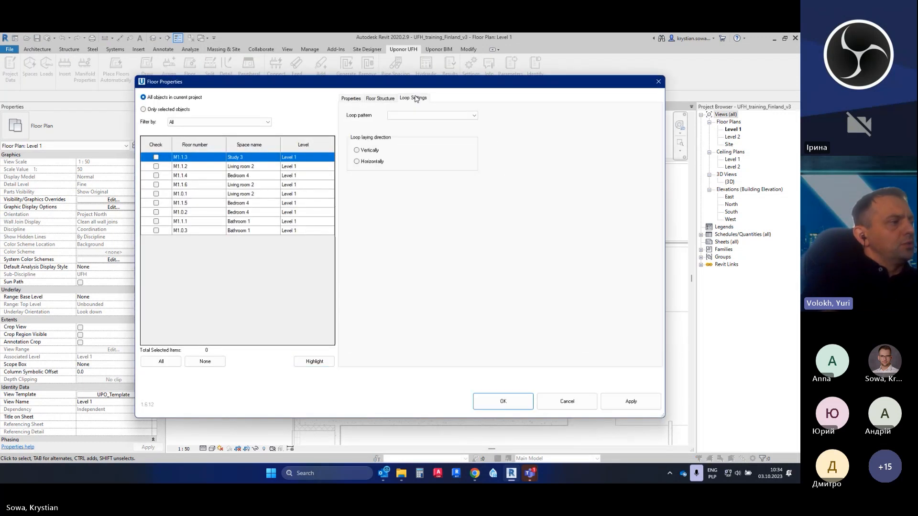
{"action": "left_click", "coordinate": [394, 117]}
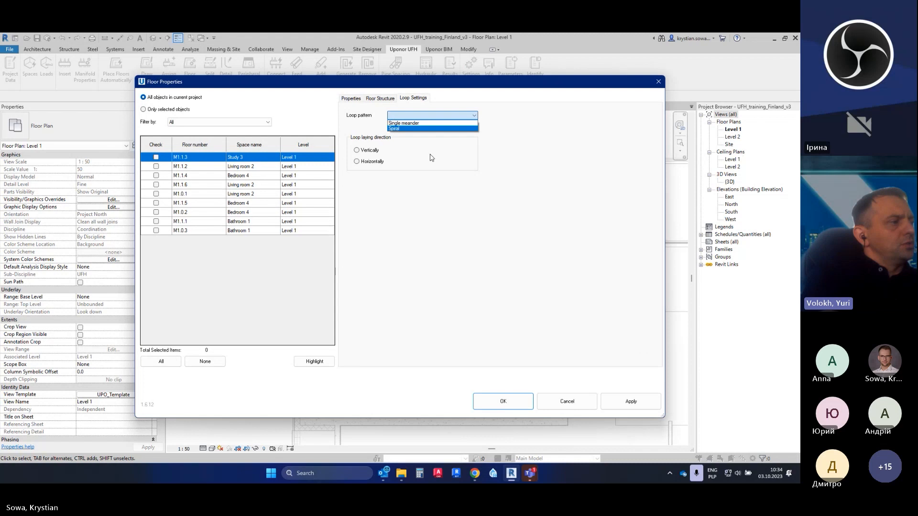
{"action": "left_click", "coordinate": [381, 169]}
{"action": "left_click", "coordinate": [659, 81]}
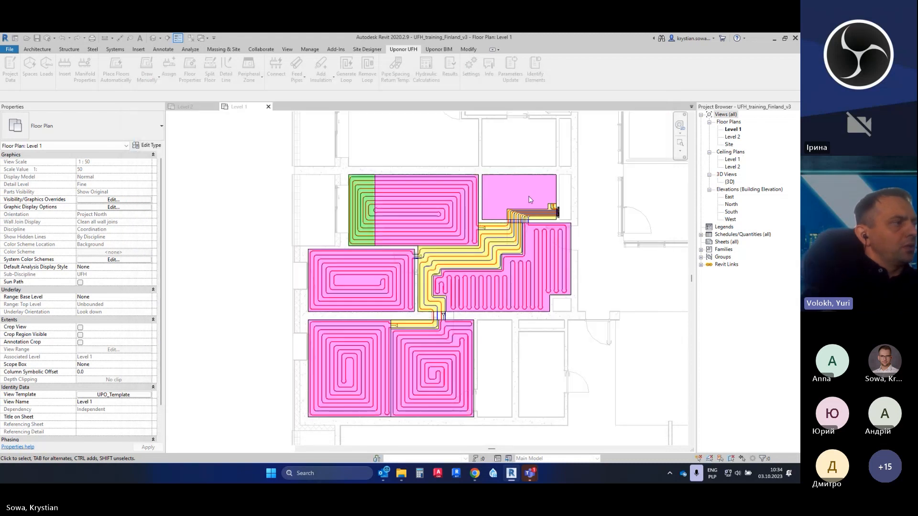
Try to move the U-turn fitting beside the tall meander runs in Living room 2 up level with the neighbouring U-turns
{"action": "scroll", "coordinate": [558, 253], "scroll_direction": "up", "scroll_amount": 2}
{"action": "scroll", "coordinate": [496, 222], "scroll_direction": "down", "scroll_amount": 1}
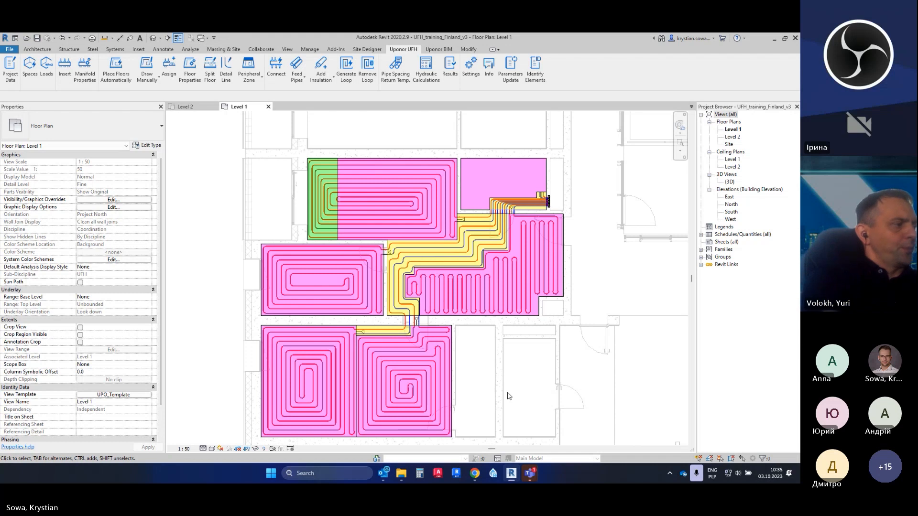
{"action": "scroll", "coordinate": [455, 352], "scroll_direction": "up", "scroll_amount": 3}
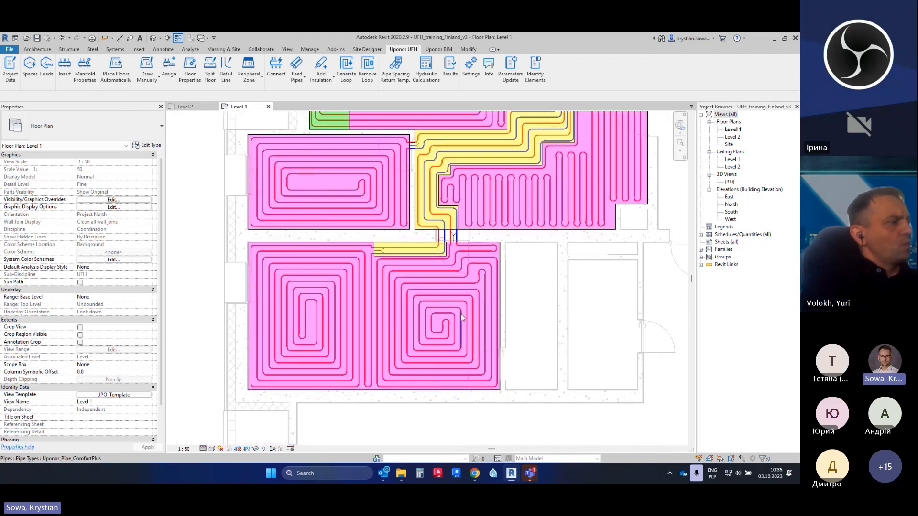
{"action": "scroll", "coordinate": [459, 313], "scroll_direction": "down", "scroll_amount": 2}
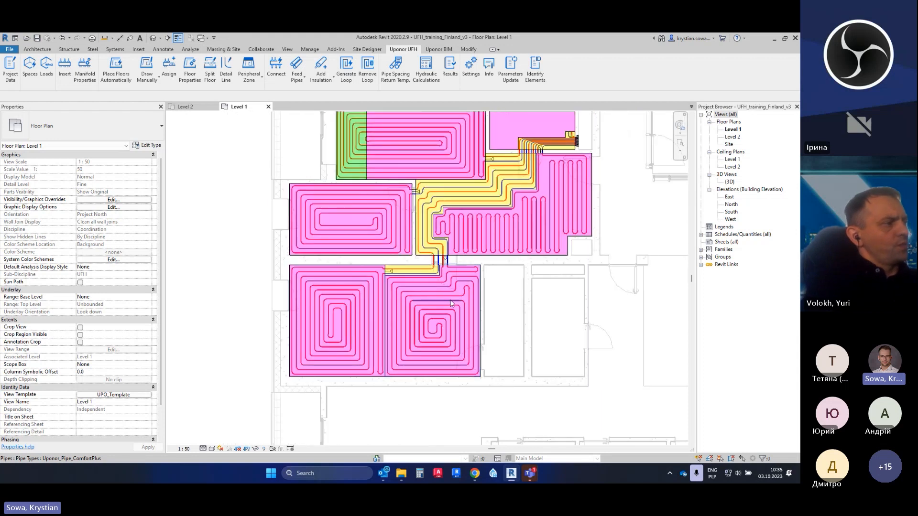
{"action": "scroll", "coordinate": [526, 292], "scroll_direction": "up", "scroll_amount": 3}
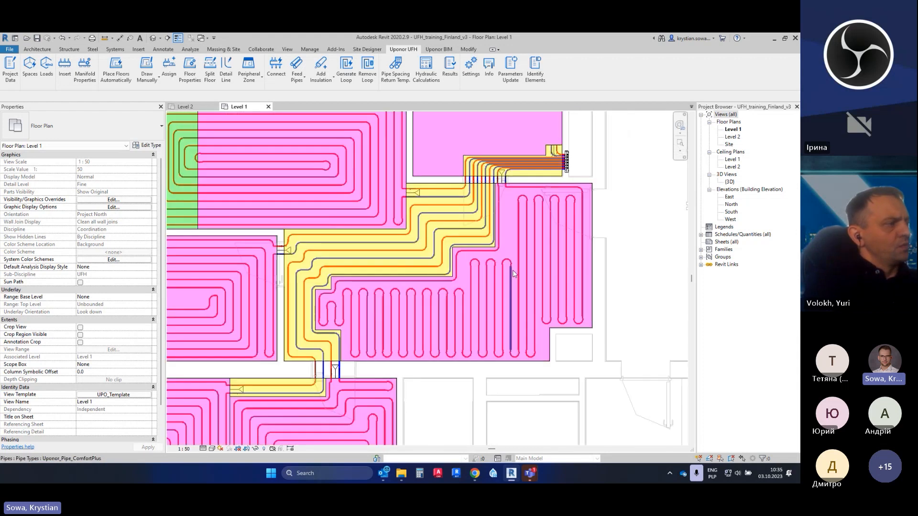
{"action": "scroll", "coordinate": [514, 274], "scroll_direction": "up", "scroll_amount": 2}
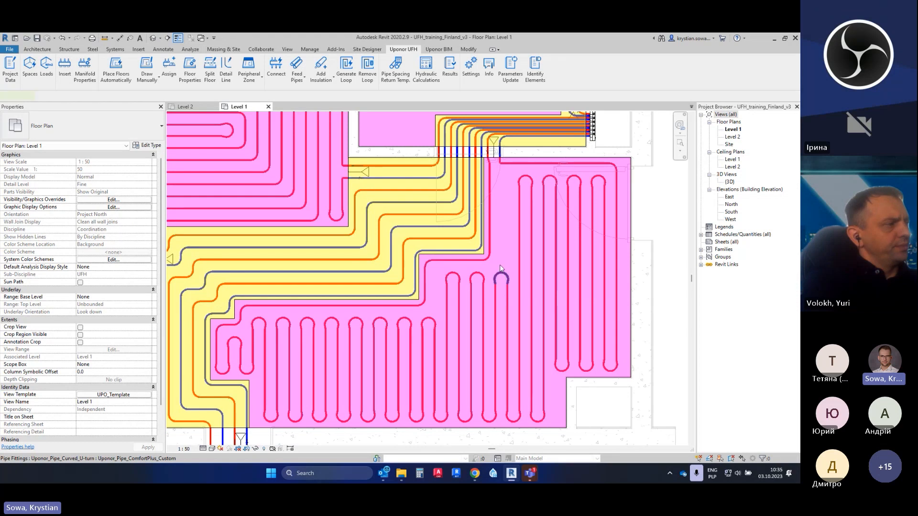
{"action": "left_click", "coordinate": [500, 267]}
{"action": "left_click", "coordinate": [501, 180]}
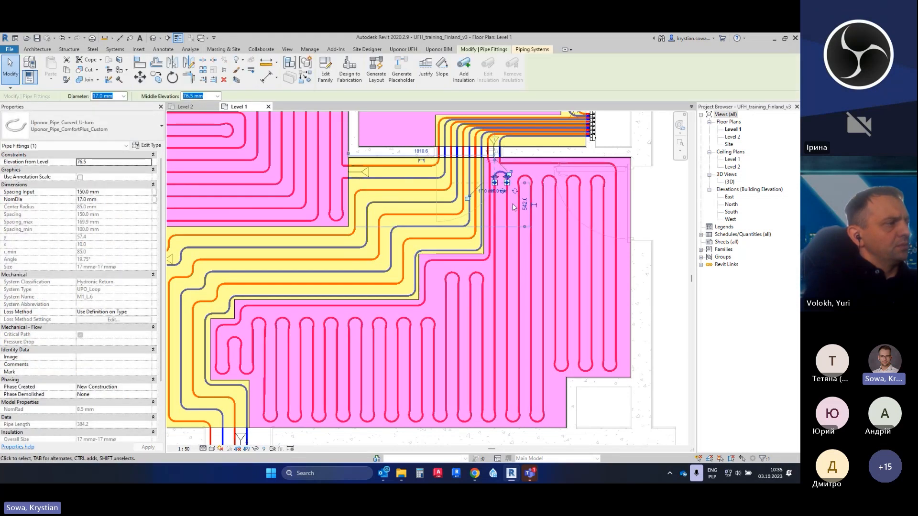
{"action": "key", "text": "Escape"}
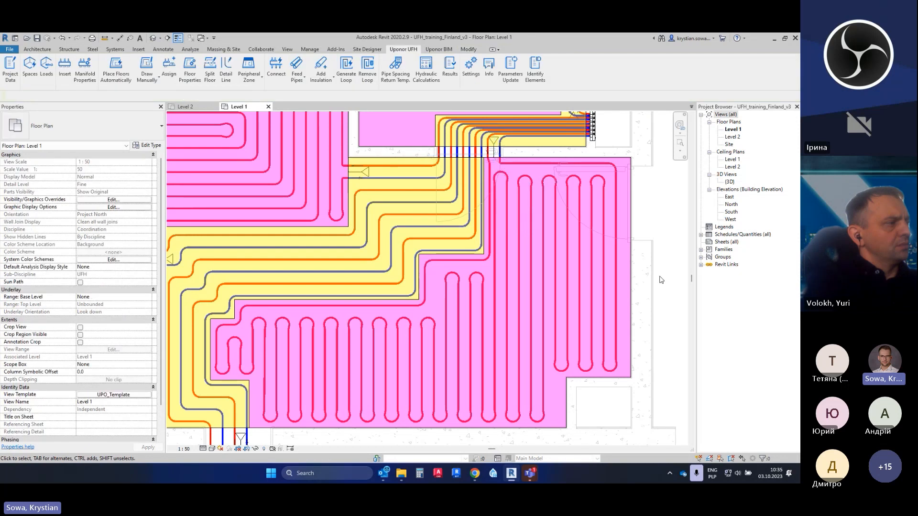
{"action": "scroll", "coordinate": [529, 274], "scroll_direction": "down", "scroll_amount": 2}
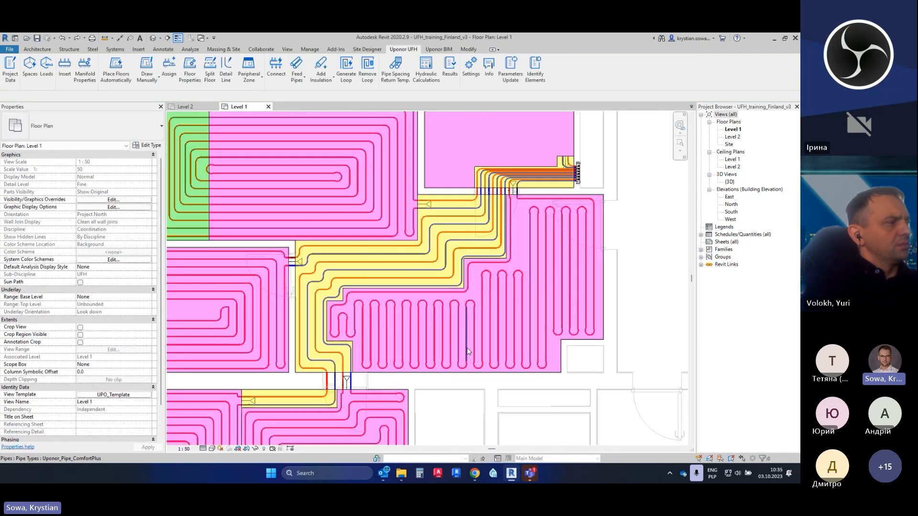
Delete the top U-turn fitting of the tall run beside the short meanders and redraw the bend higher up from the open pipe end
{"action": "scroll", "coordinate": [514, 263], "scroll_direction": "up", "scroll_amount": 2}
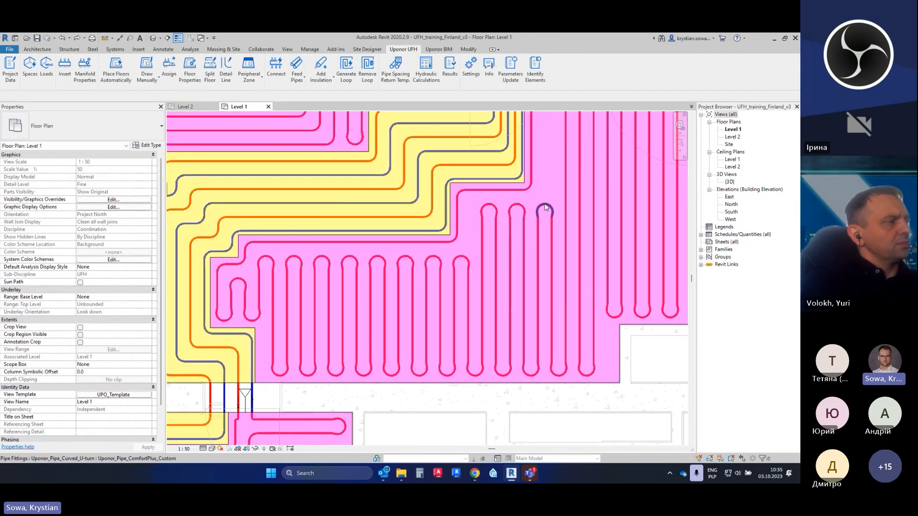
{"action": "left_click", "coordinate": [544, 206]}
{"action": "key", "text": "Delete"}
{"action": "middle_click_drag", "start_coordinate": [545, 204], "coordinate": [509, 270]}
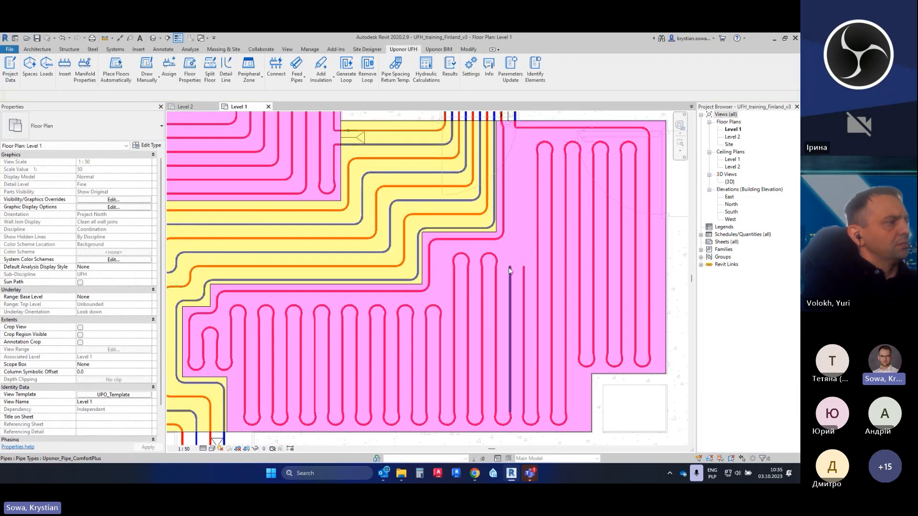
{"action": "right_click", "coordinate": [510, 270]}
{"action": "left_click", "coordinate": [531, 78]}
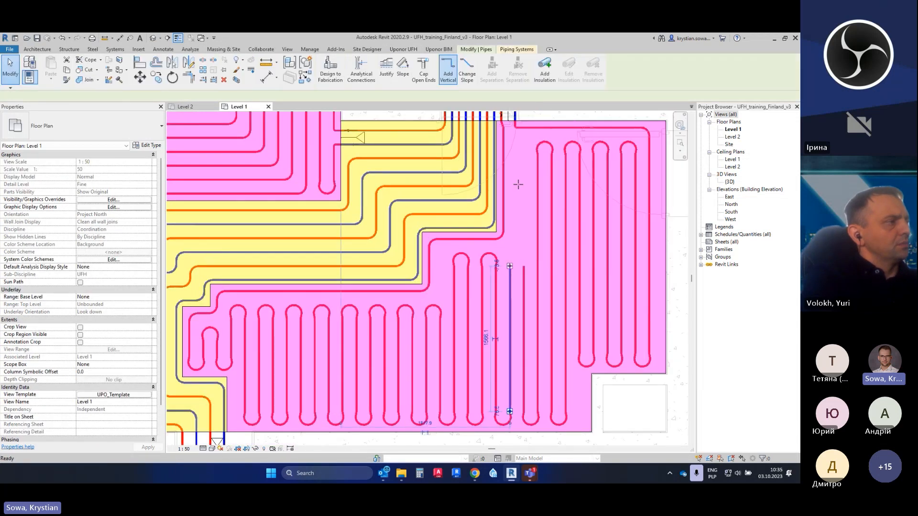
{"action": "left_click", "coordinate": [510, 161]}
{"action": "left_click", "coordinate": [531, 163]}
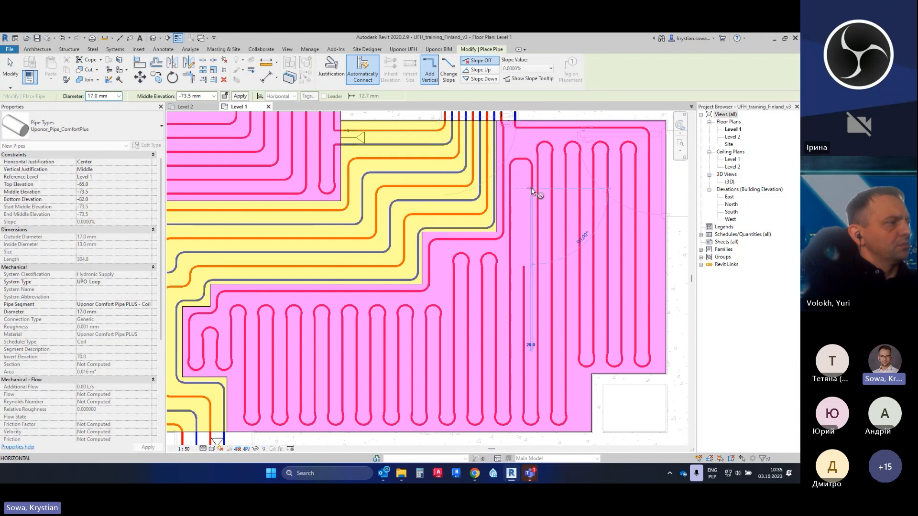
{"action": "key", "text": "Escape"}
{"action": "key", "text": "Escape"}
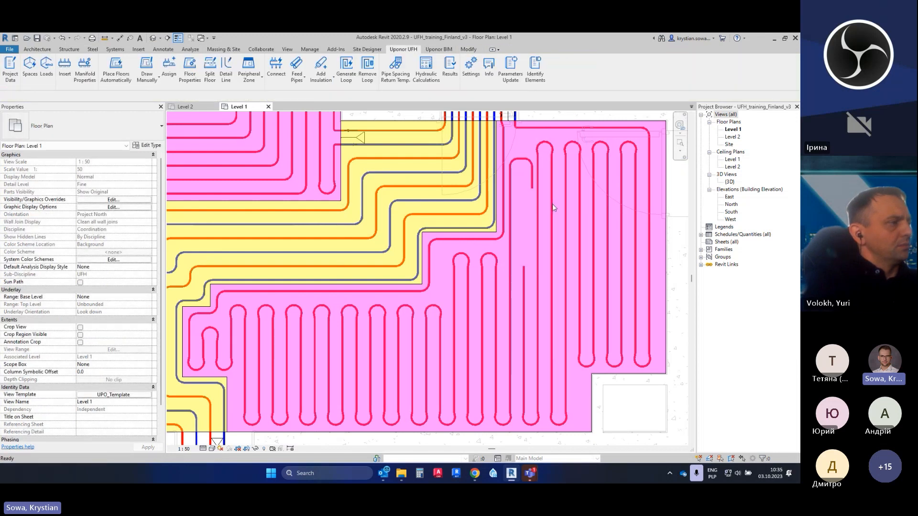
Undo the redrawn pipe bend and the deletion of the U-turn fitting in the Living room 2 loop
{"action": "key", "text": "ctrl+z"}
{"action": "key", "text": "ctrl+z"}
{"action": "mouse_move", "coordinate": [504, 296]}
{"action": "middle_mouse_down"}
{"action": "mouse_move", "coordinate": [532, 247]}
{"action": "mouse_move", "coordinate": [532, 303]}
{"action": "middle_mouse_up"}
{"action": "key", "text": "ctrl+z"}
{"action": "scroll", "coordinate": [508, 292], "scroll_direction": "down", "scroll_amount": 2}
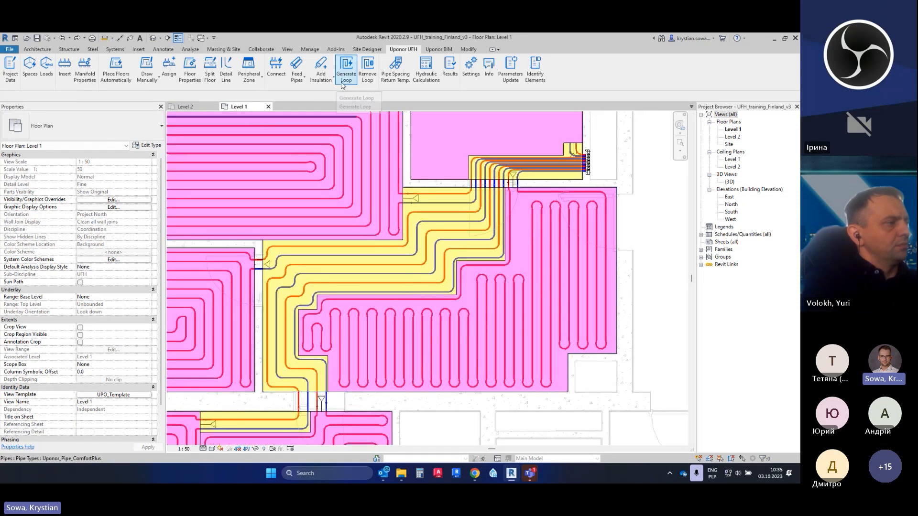
Inspect the floor heating connector where the feed pipes enter the vertical meander loop, including its properties
{"action": "scroll", "coordinate": [486, 184], "scroll_direction": "up", "scroll_amount": 5}
{"action": "scroll", "coordinate": [486, 184], "scroll_direction": "up", "scroll_amount": 3}
{"action": "left_click", "coordinate": [466, 190]}
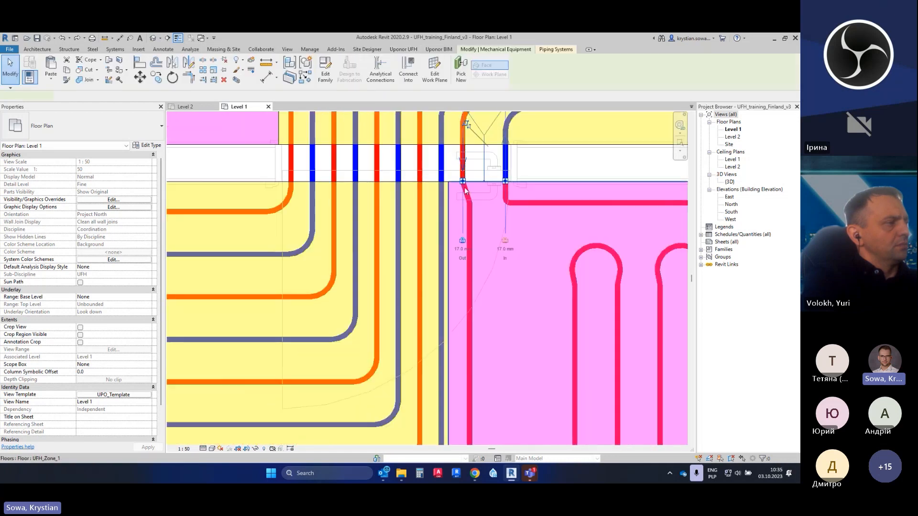
{"action": "scroll", "coordinate": [463, 184], "scroll_direction": "up", "scroll_amount": 3}
{"action": "scroll", "coordinate": [493, 191], "scroll_direction": "down", "scroll_amount": 8}
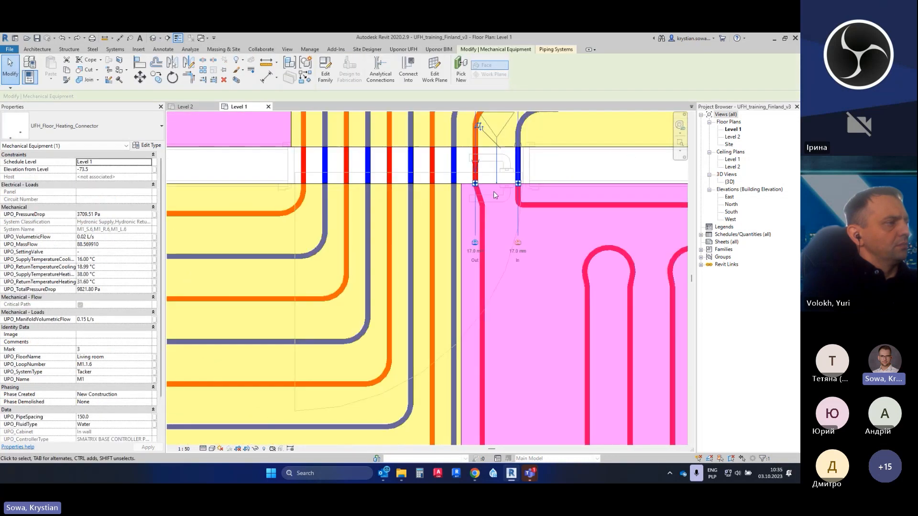
{"action": "scroll", "coordinate": [508, 334], "scroll_direction": "down", "scroll_amount": 2}
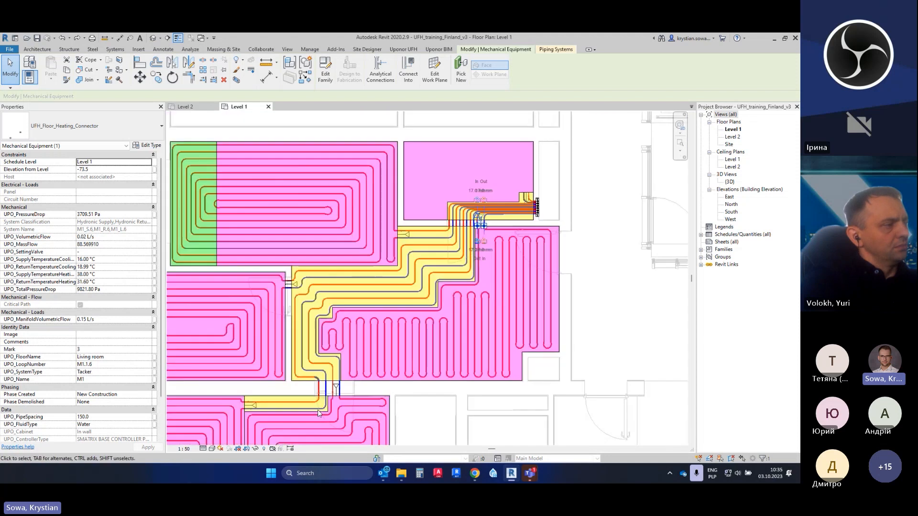
{"action": "left_click", "coordinate": [600, 333]}
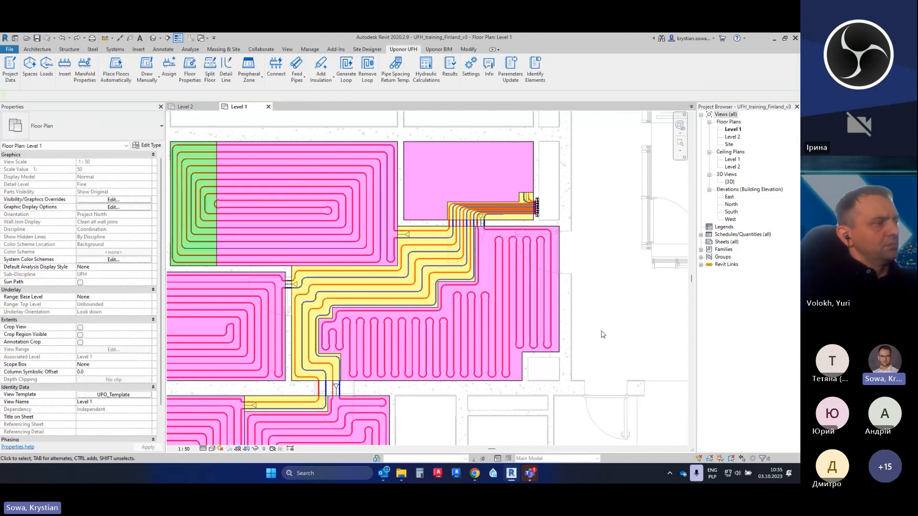
Pull the ends of the supply and return feed pipes back from the floor heating connector of Bedroom loop M1.1.4, leaving a gap
{"action": "scroll", "coordinate": [592, 318], "scroll_direction": "down", "scroll_amount": 1}
{"action": "scroll", "coordinate": [605, 249], "scroll_direction": "down", "scroll_amount": 1}
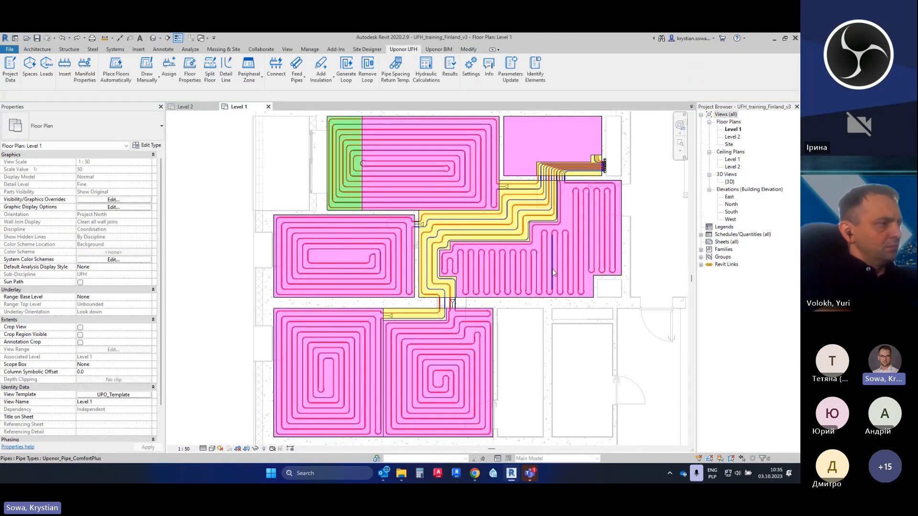
{"action": "middle_click_drag", "start_coordinate": [533, 349], "coordinate": [574, 329]}
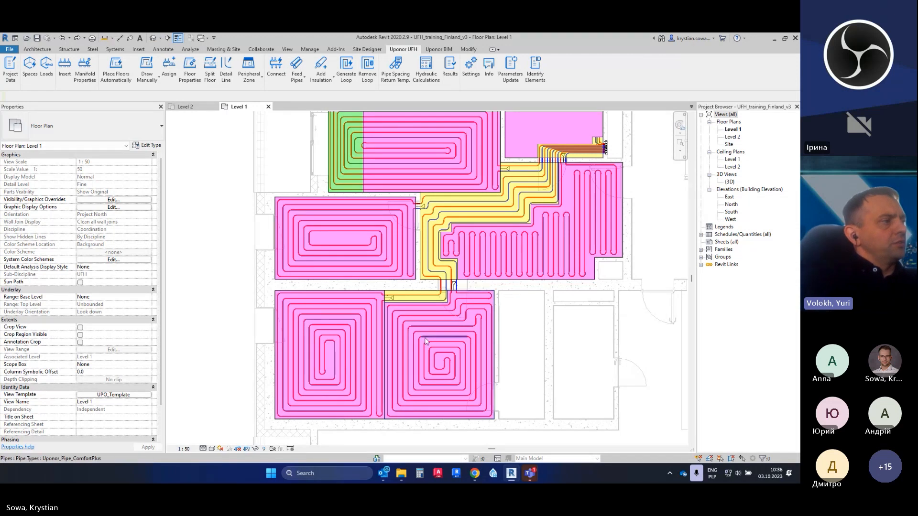
{"action": "scroll", "coordinate": [360, 360], "scroll_direction": "up", "scroll_amount": 2}
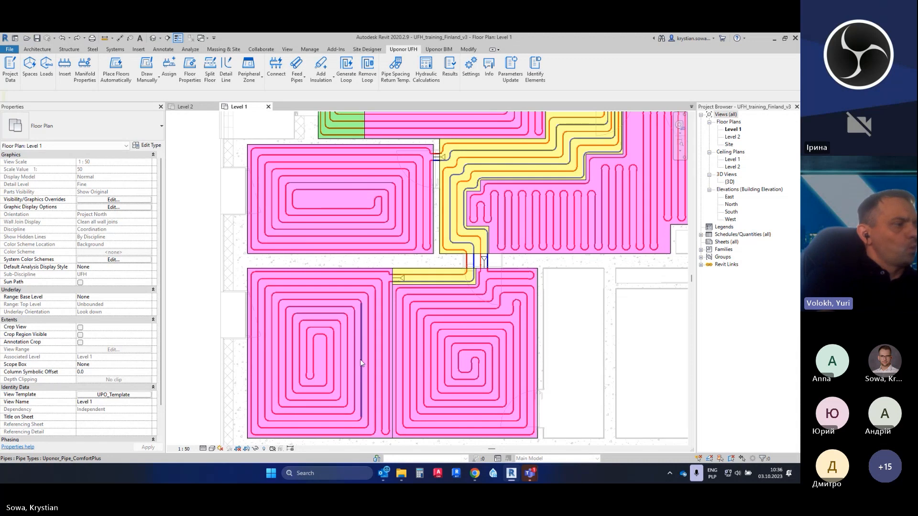
{"action": "scroll", "coordinate": [391, 364], "scroll_direction": "up", "scroll_amount": 1}
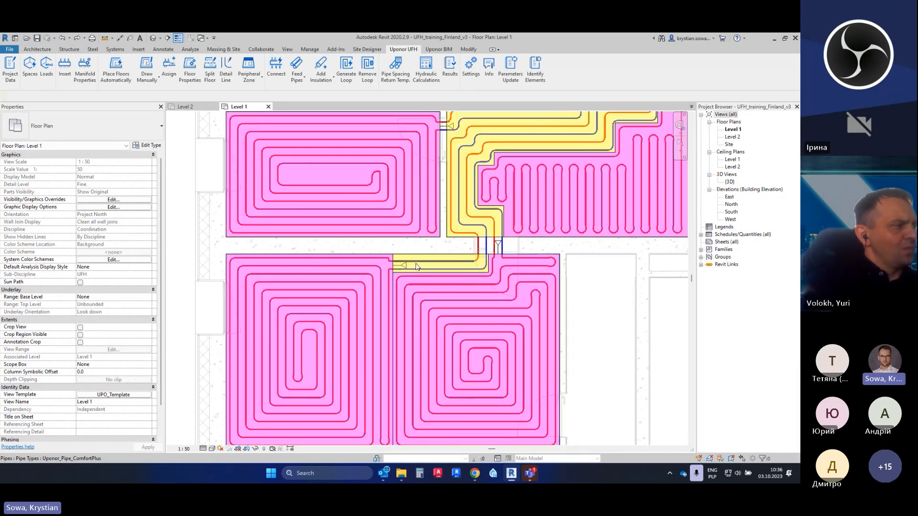
{"action": "left_click", "coordinate": [406, 275]}
{"action": "scroll", "coordinate": [406, 273], "scroll_direction": "up", "scroll_amount": 1}
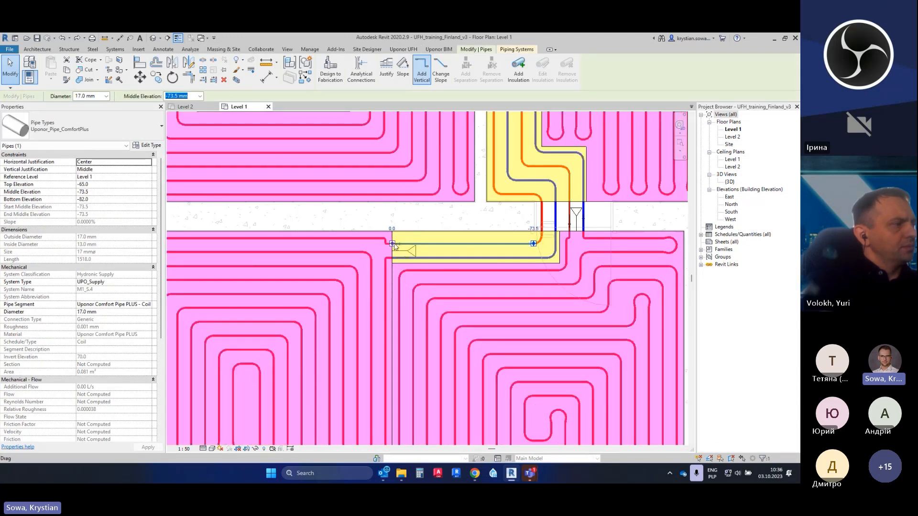
{"action": "left_click_drag", "start_coordinate": [392, 244], "coordinate": [417, 237]}
{"action": "scroll", "coordinate": [431, 244], "scroll_direction": "up", "scroll_amount": 1}
{"action": "left_click", "coordinate": [421, 213]}
{"action": "left_click", "coordinate": [417, 264]}
{"action": "left_click_drag", "start_coordinate": [376, 263], "coordinate": [414, 263]}
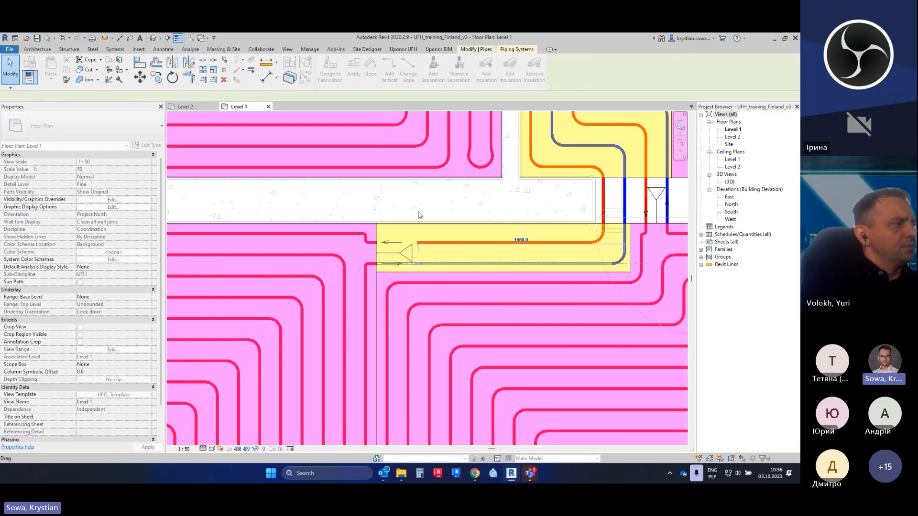
{"action": "key", "text": "Escape"}
Create a similar short supply pipe running from the Bedroom connector toward the shortened supply feed pipe, stopping before it
{"action": "scroll", "coordinate": [411, 258], "scroll_direction": "up", "scroll_amount": 2}
{"action": "scroll", "coordinate": [411, 259], "scroll_direction": "up", "scroll_amount": 1}
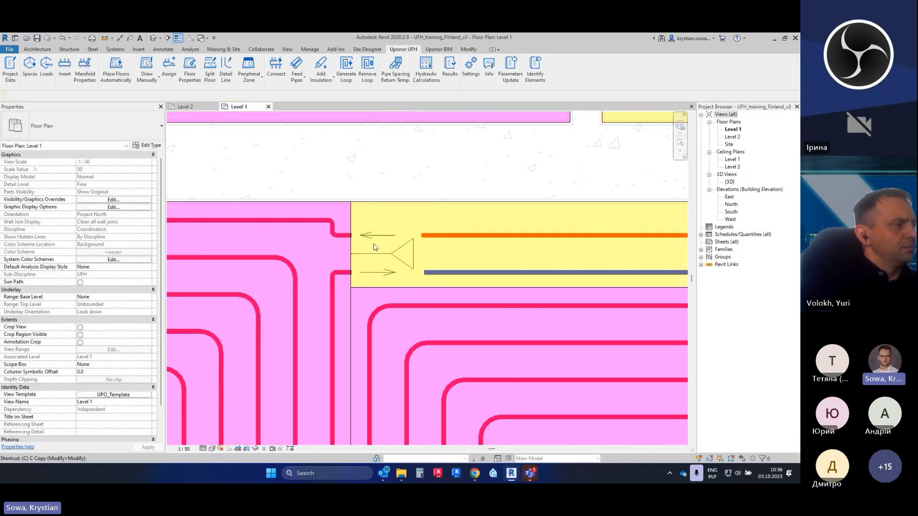
{"action": "left_click", "coordinate": [422, 236]}
{"action": "key", "text": "s"}
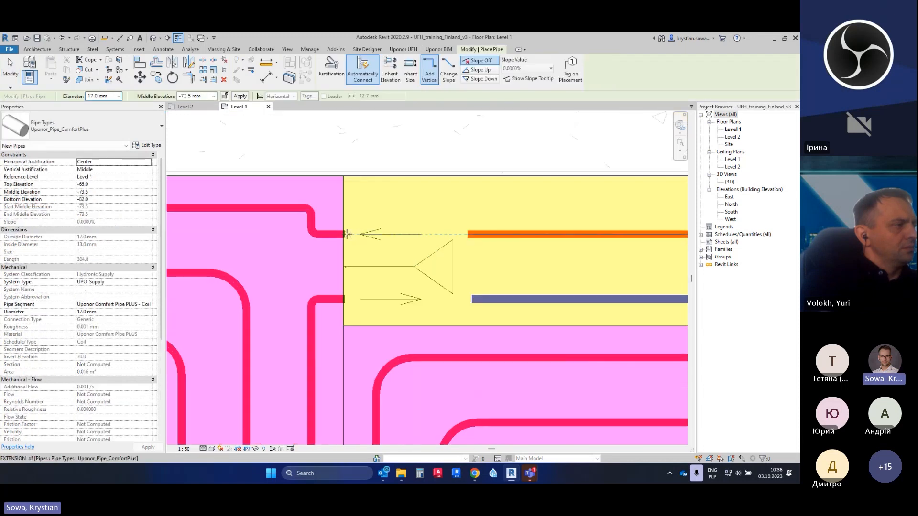
{"action": "scroll", "coordinate": [373, 236], "scroll_direction": "up", "scroll_amount": 2}
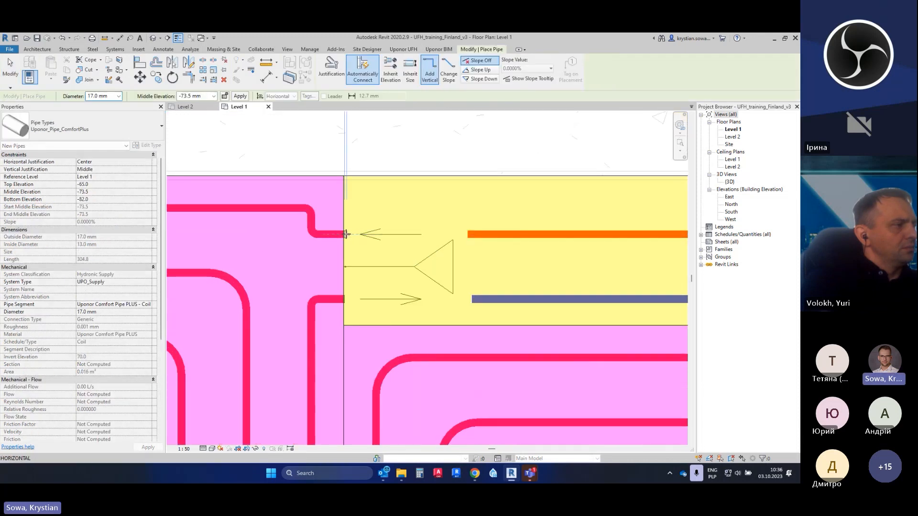
{"action": "left_click", "coordinate": [399, 235]}
{"action": "key", "text": "Escape"}
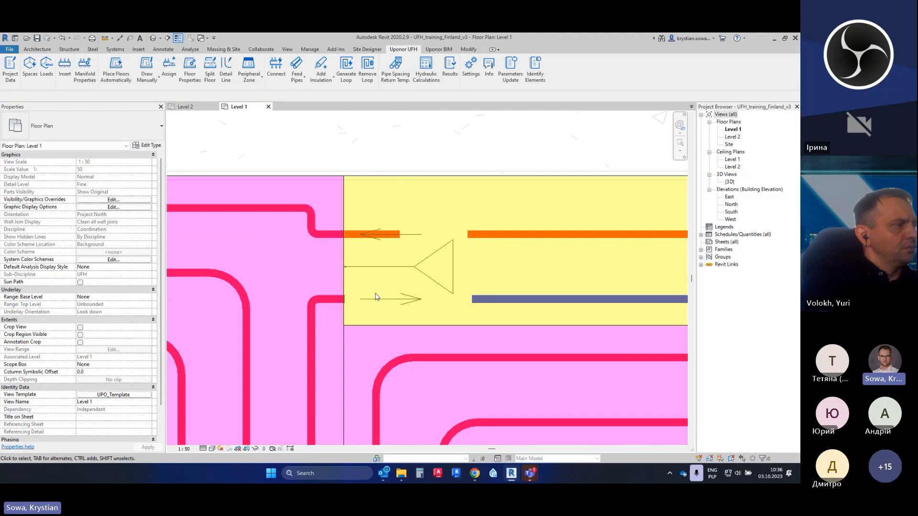
Create a similar short return pipe from the Bedroom connector toward the shortened return feed pipe, ending level with the supply stub
{"action": "left_click", "coordinate": [473, 300]}
{"action": "key", "text": "c"}
{"action": "key", "text": "s"}
{"action": "left_click", "coordinate": [344, 299]}
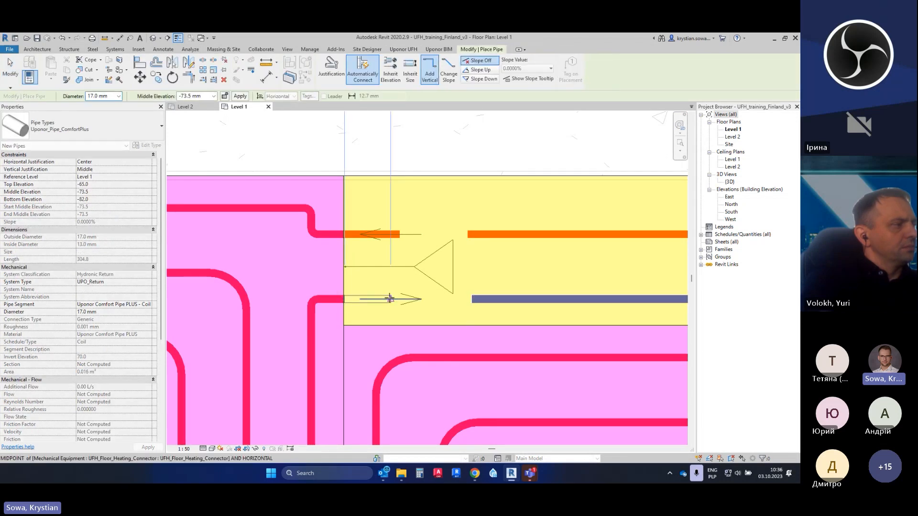
{"action": "left_click", "coordinate": [399, 300]}
{"action": "key", "text": "Escape"}
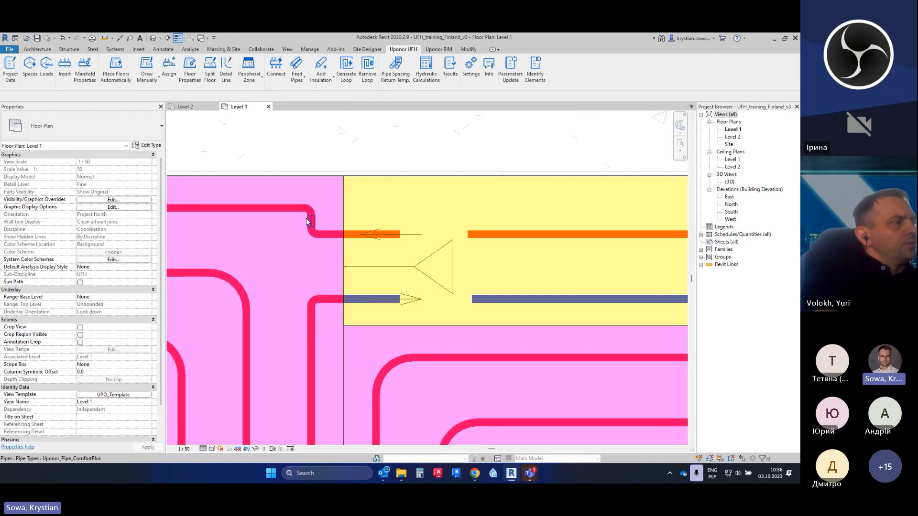
Check the elevation values of the shortened supply pipe, the small loop pipe and the Bedroom floor heating connector
{"action": "left_click", "coordinate": [470, 234]}
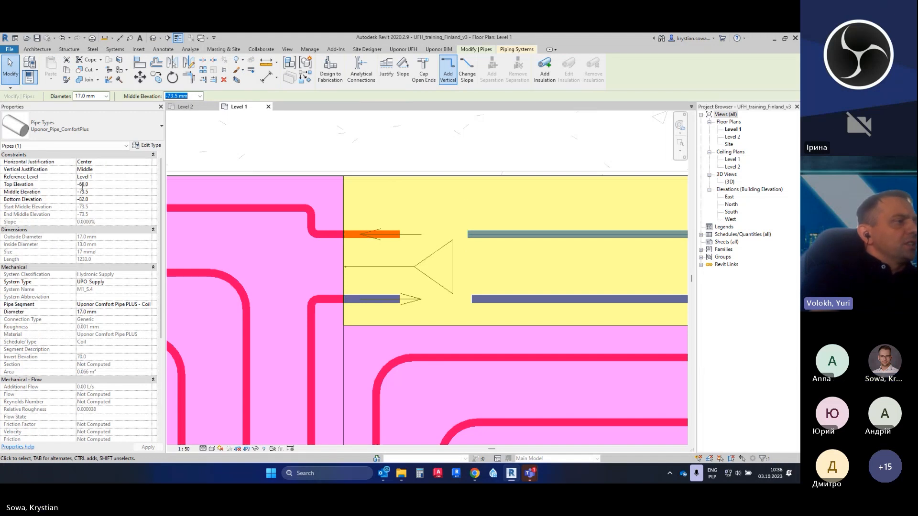
{"action": "left_click", "coordinate": [364, 154]}
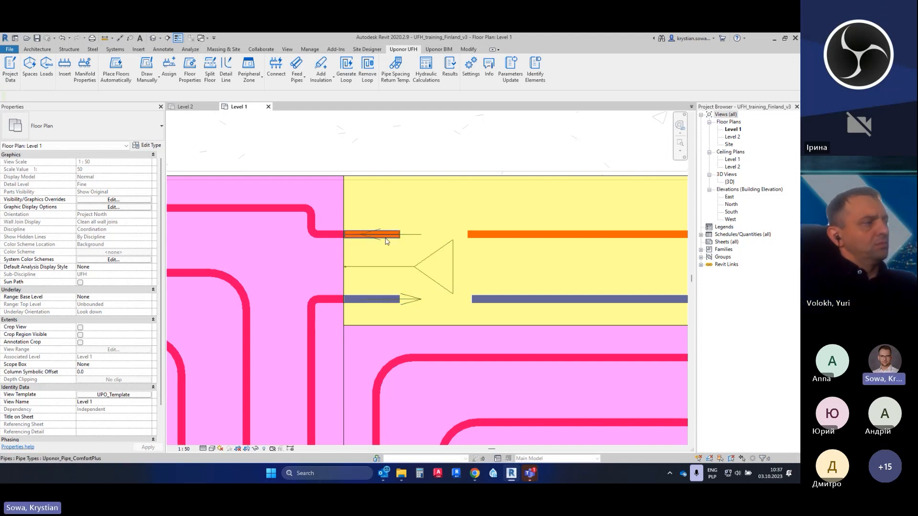
{"action": "left_click", "coordinate": [310, 222]}
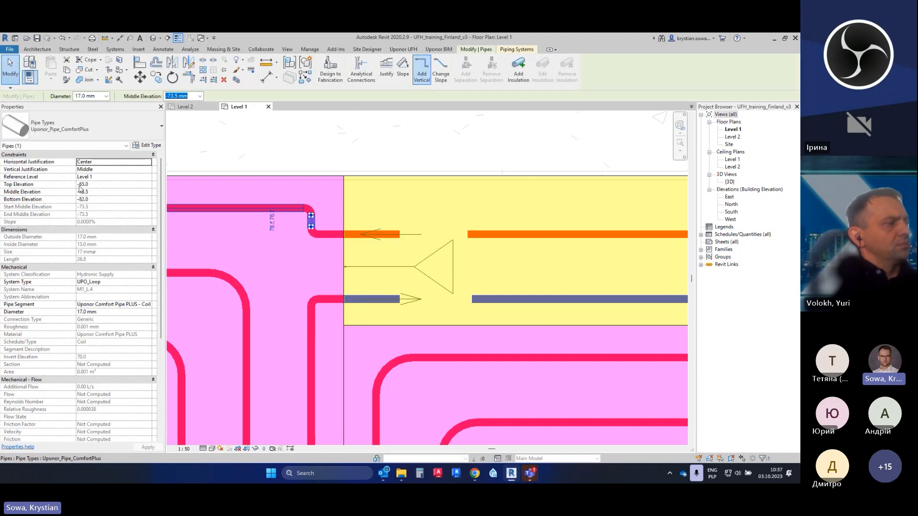
{"action": "left_click", "coordinate": [401, 234]}
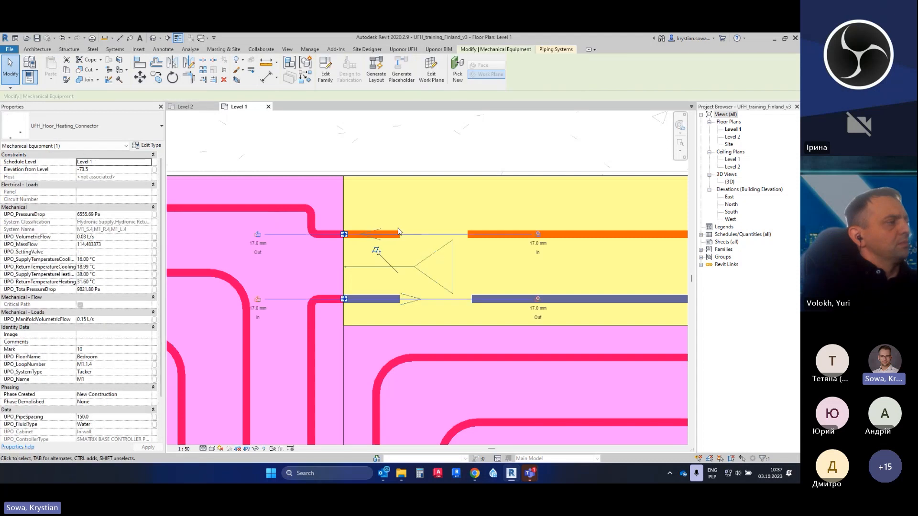
{"action": "key", "text": "Escape"}
{"action": "scroll", "coordinate": [399, 228], "scroll_direction": "up", "scroll_amount": 2}
{"action": "left_click", "coordinate": [400, 235]}
{"action": "left_click", "coordinate": [377, 275]}
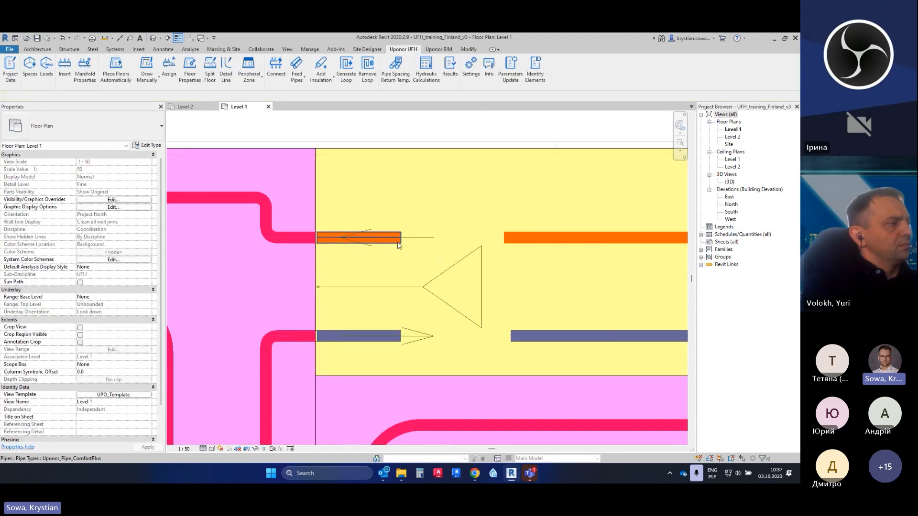
{"action": "left_click", "coordinate": [361, 240]}
{"action": "key", "text": "Escape"}
Set the top elevation of the shortened supply feed pipe to -105 mm
{"action": "left_click", "coordinate": [554, 237]}
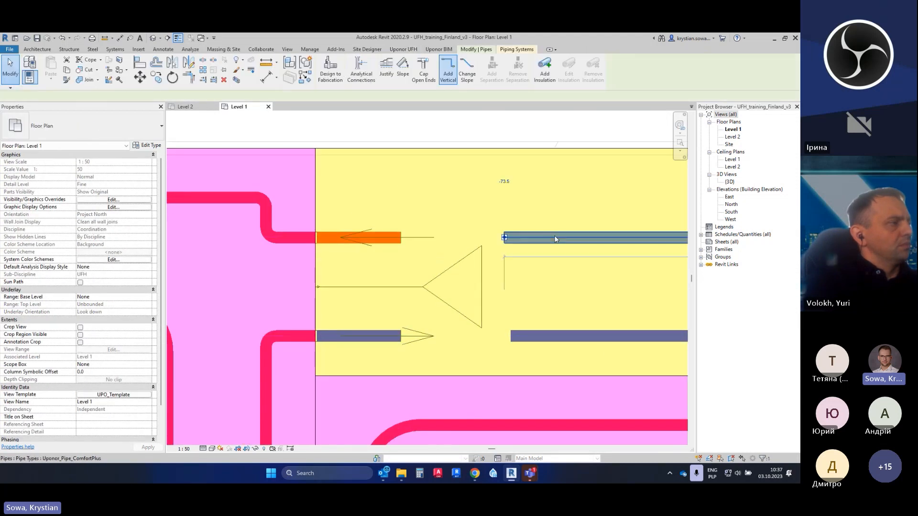
{"action": "left_click", "coordinate": [83, 185]}
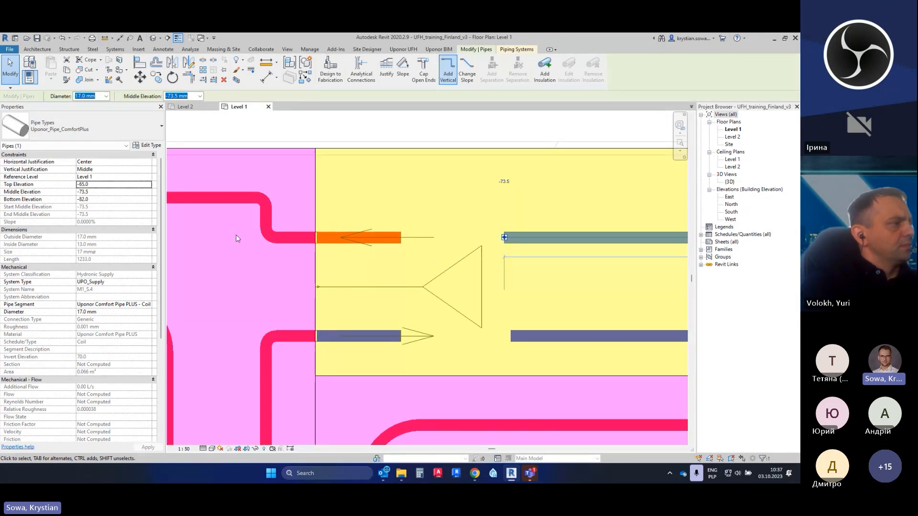
{"action": "type", "text": "10"}
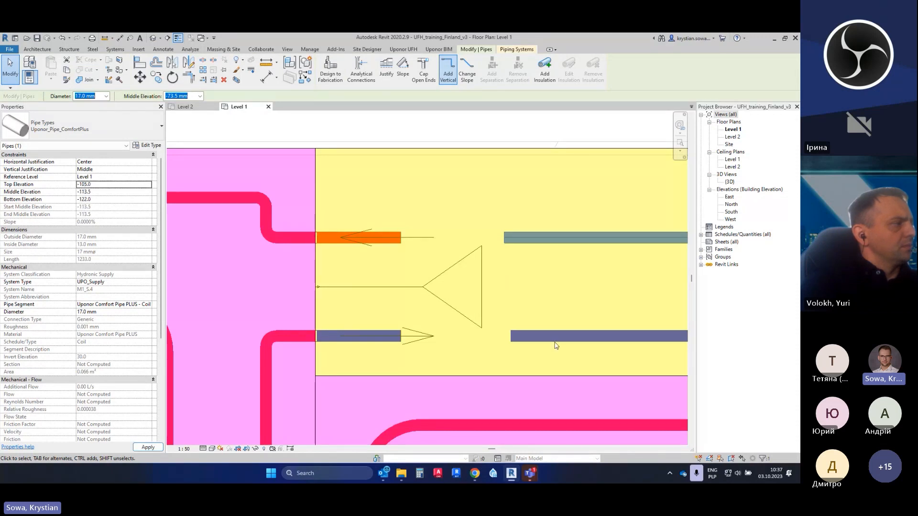
Set the top elevation of the shortened return feed pipe to -105 mm as well
{"action": "left_click", "coordinate": [546, 336]}
{"action": "left_click", "coordinate": [81, 185]}
{"action": "key", "text": "BackSpace"}
{"action": "type", "text": "105"}
{"action": "key", "text": "Return"}
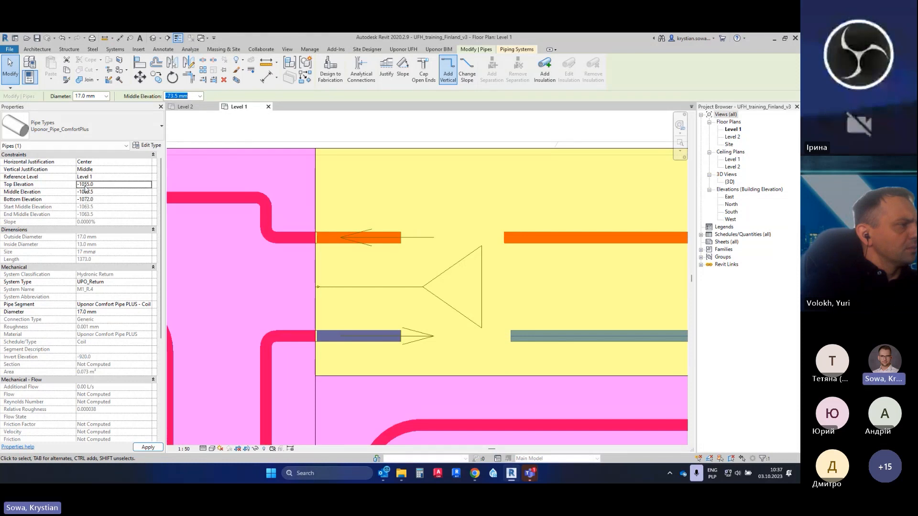
{"action": "key", "text": "BackSpace"}
{"action": "key", "text": "Return"}
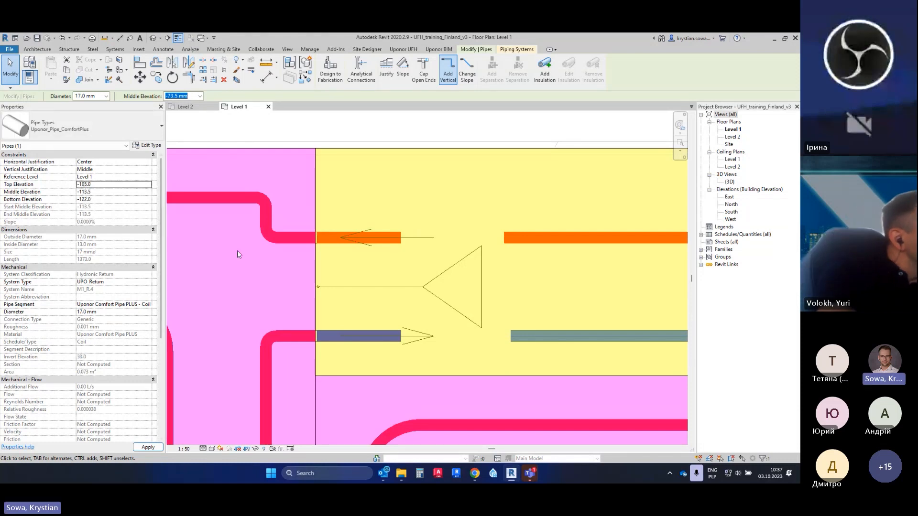
{"action": "left_click", "coordinate": [487, 132]}
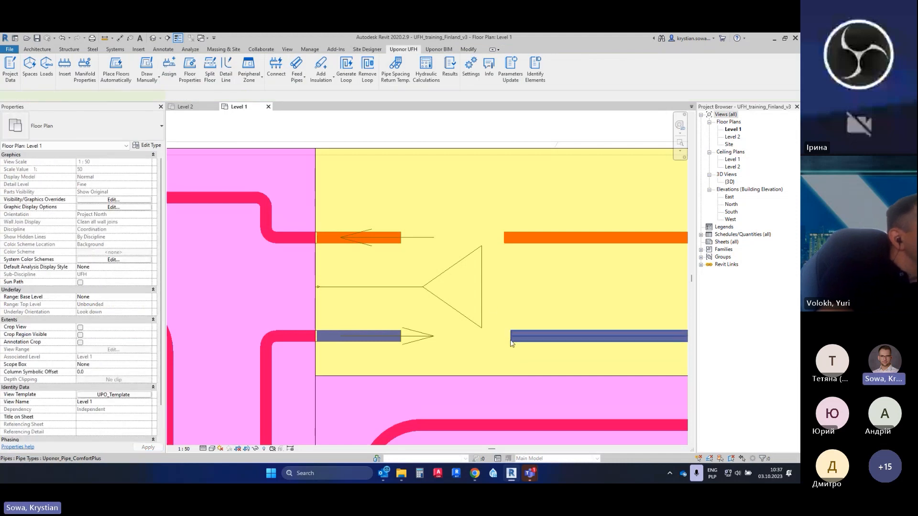
Draw a pipe from the open end of the lowered return feed pipe to the return stub at the Bedroom connector
{"action": "left_click", "coordinate": [510, 336]}
{"action": "right_click", "coordinate": [510, 336]}
{"action": "left_click", "coordinate": [536, 145]}
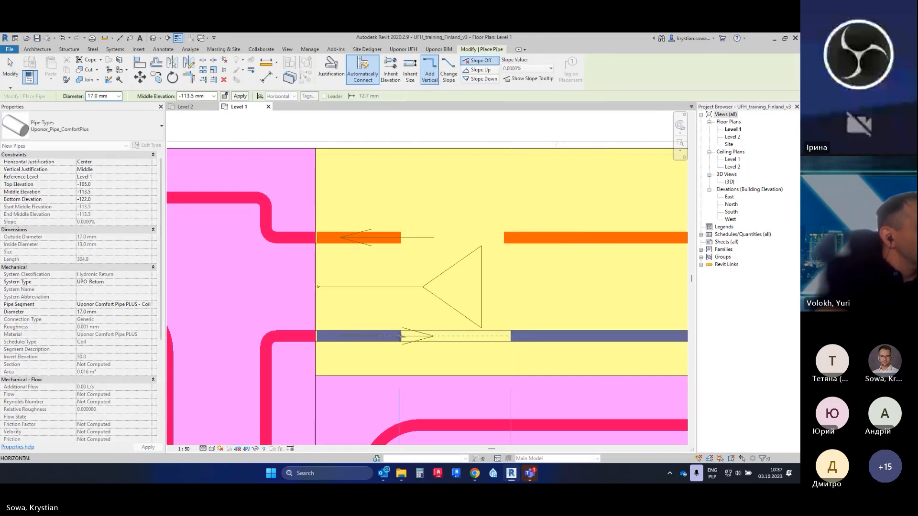
{"action": "left_click", "coordinate": [402, 336]}
{"action": "key", "text": "Escape"}
{"action": "key", "text": "Escape"}
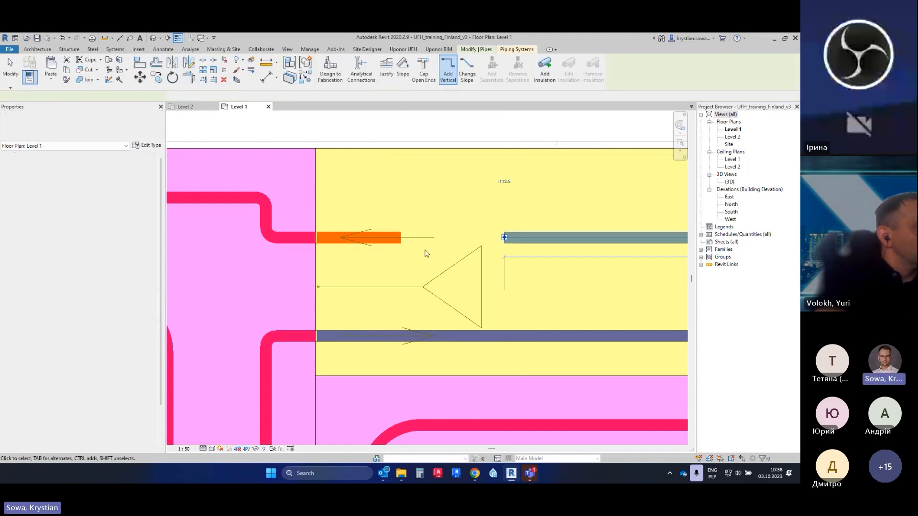
Draw a pipe from the open end of the lowered supply feed pipe to the supply stub at the Bedroom connector
{"action": "left_click", "coordinate": [510, 234]}
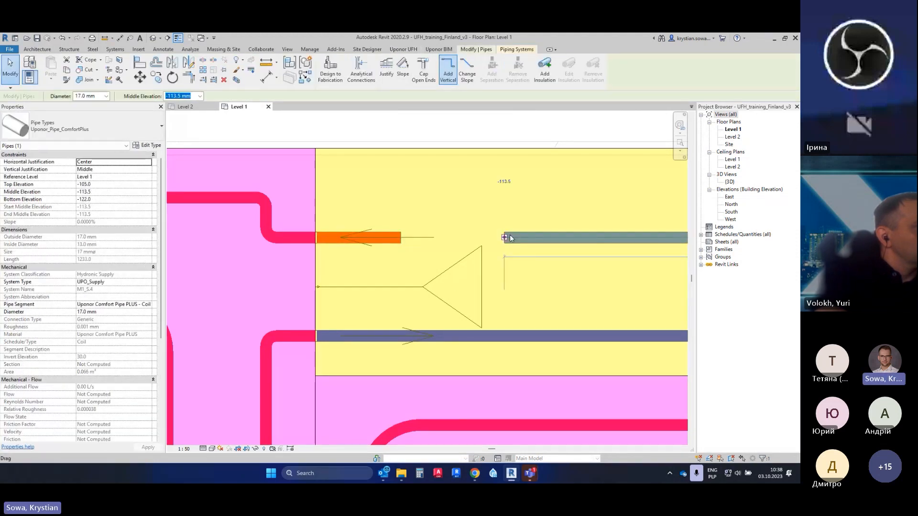
{"action": "left_click", "coordinate": [391, 253]}
{"action": "left_click", "coordinate": [399, 243]}
{"action": "key", "text": "Escape"}
{"action": "right_click", "coordinate": [507, 239]}
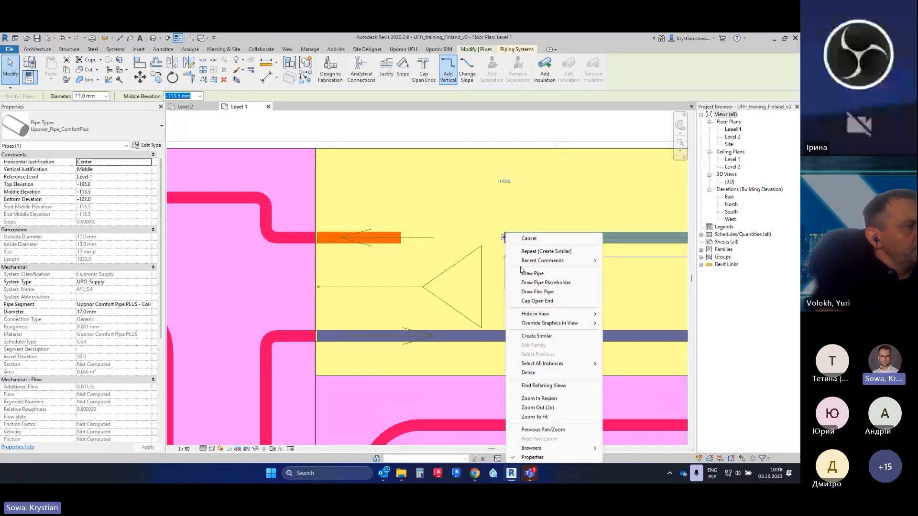
{"action": "left_click", "coordinate": [550, 273]}
{"action": "left_click", "coordinate": [402, 237]}
{"action": "key", "text": "Escape"}
{"action": "key", "text": "Escape"}
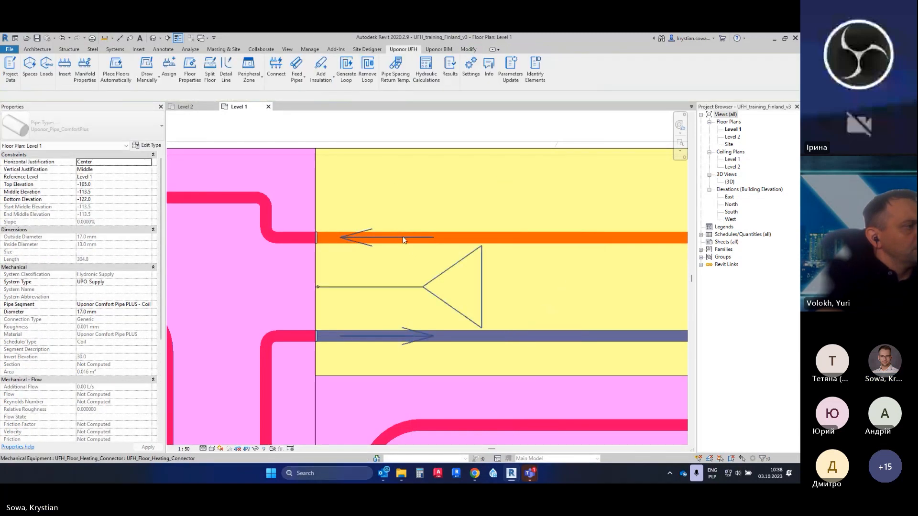
Check the bend fitting that joins the lowered supply pipe to the stub at the Bedroom connector
{"action": "scroll", "coordinate": [425, 264], "scroll_direction": "down", "scroll_amount": 2}
{"action": "scroll", "coordinate": [425, 264], "scroll_direction": "down", "scroll_amount": 5}
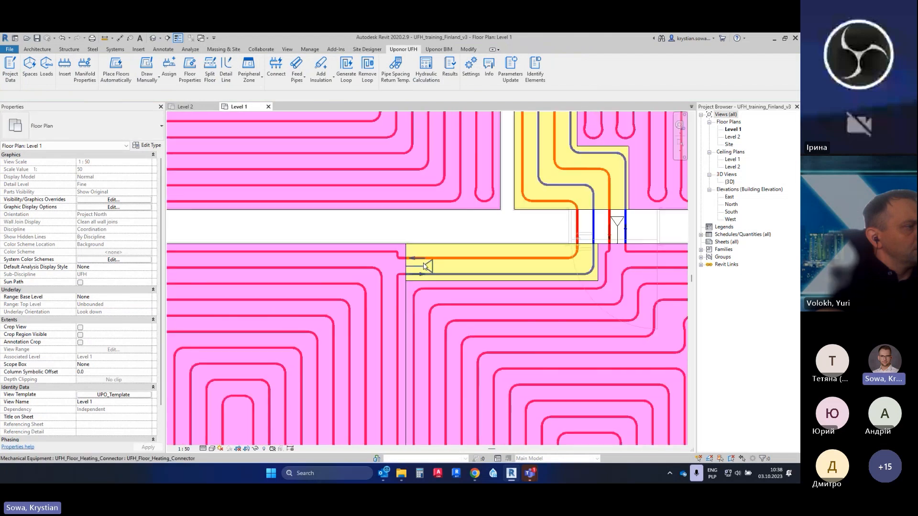
{"action": "scroll", "coordinate": [445, 267], "scroll_direction": "up", "scroll_amount": 5}
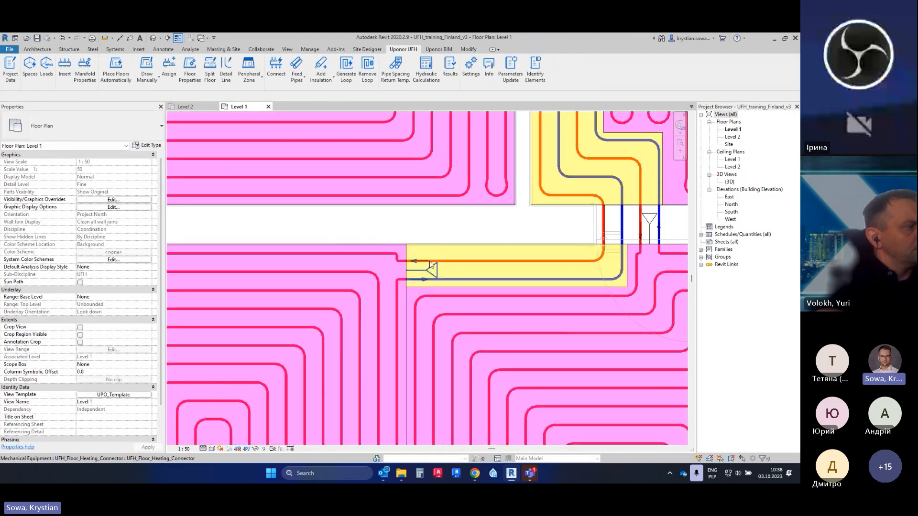
{"action": "left_click", "coordinate": [435, 262]}
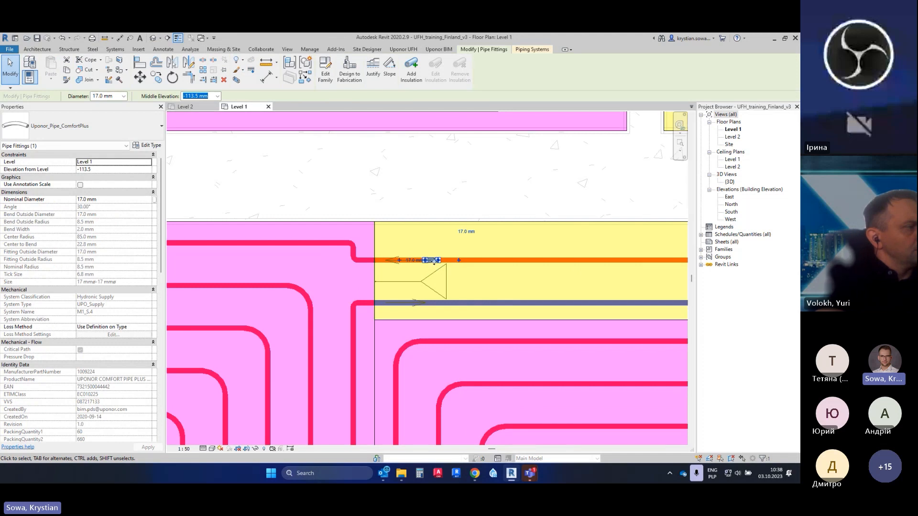
{"action": "scroll", "coordinate": [446, 268], "scroll_direction": "down", "scroll_amount": 2}
{"action": "scroll", "coordinate": [445, 269], "scroll_direction": "down", "scroll_amount": 2}
{"action": "key", "text": "Escape"}
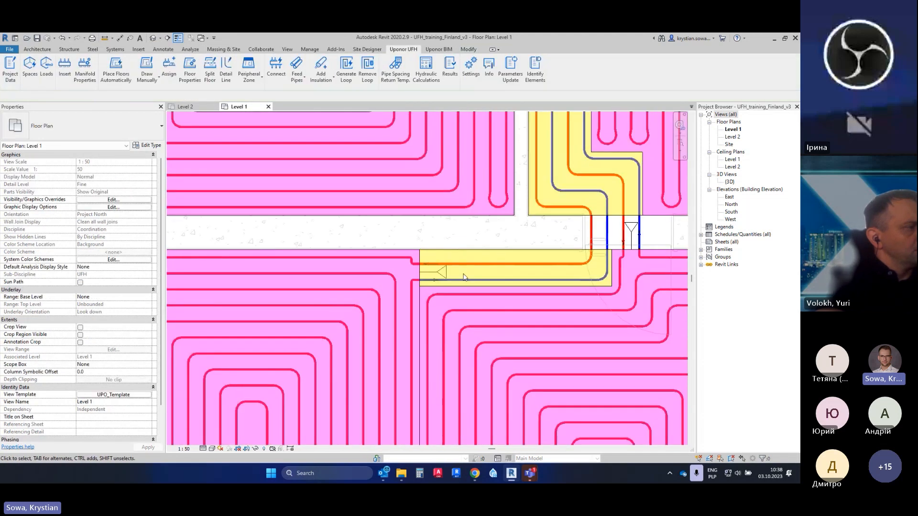
Place a horizontal section line through the Bedroom connector and its feed pipes, looking towards the wall above
{"action": "scroll", "coordinate": [445, 270], "scroll_direction": "down", "scroll_amount": 2}
{"action": "left_click", "coordinate": [167, 38]}
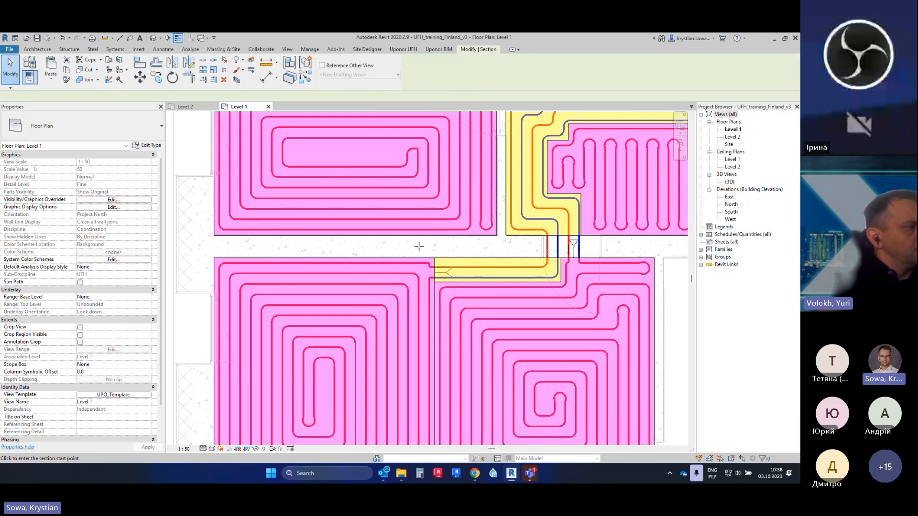
{"action": "left_click", "coordinate": [377, 269]}
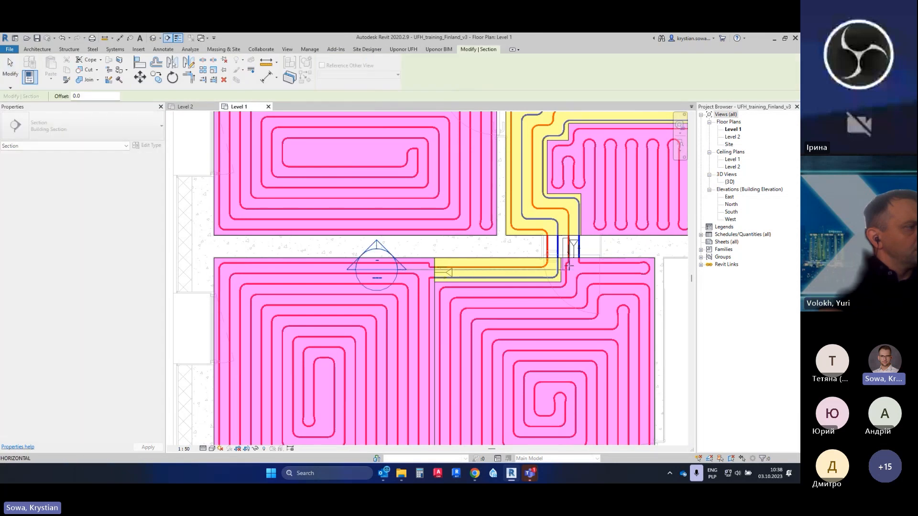
{"action": "left_click", "coordinate": [668, 268]}
{"action": "key", "text": "Escape"}
{"action": "key", "text": "Escape"}
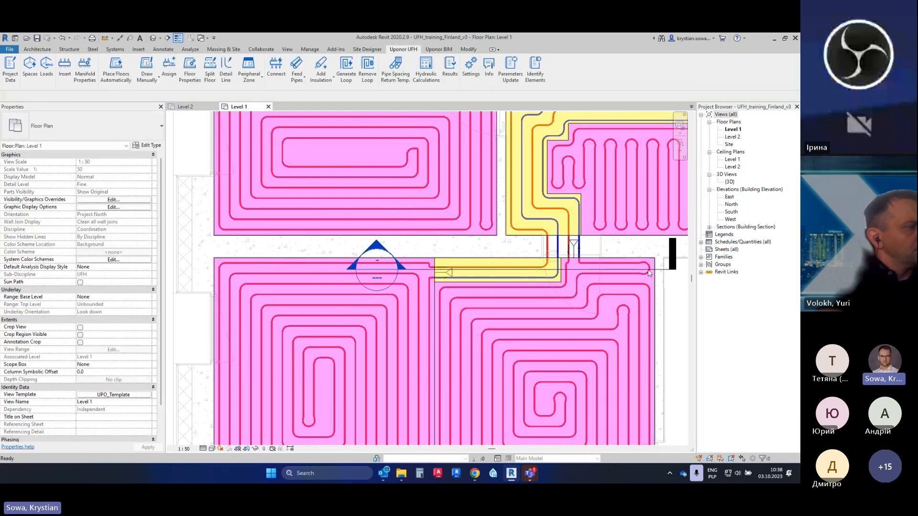
Open the new section view and set its detail level to Fine
{"action": "double_click", "coordinate": [378, 248]}
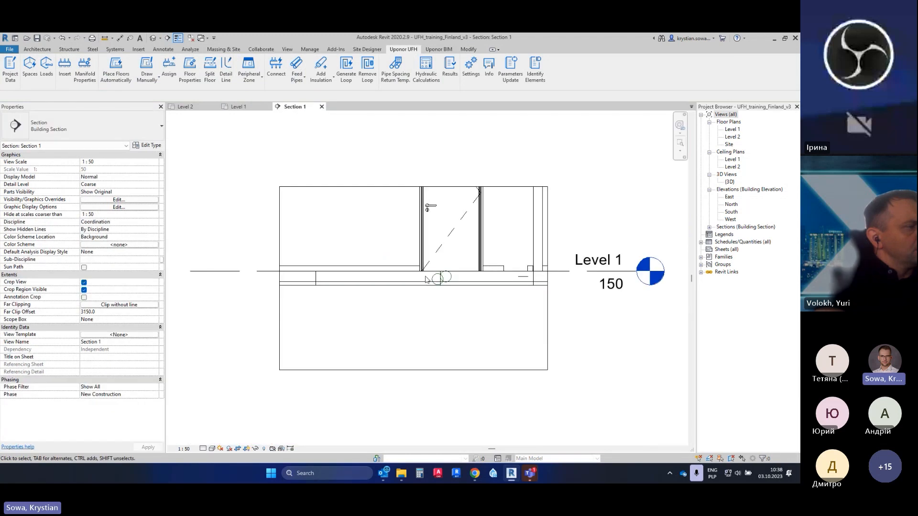
{"action": "left_click", "coordinate": [203, 449]}
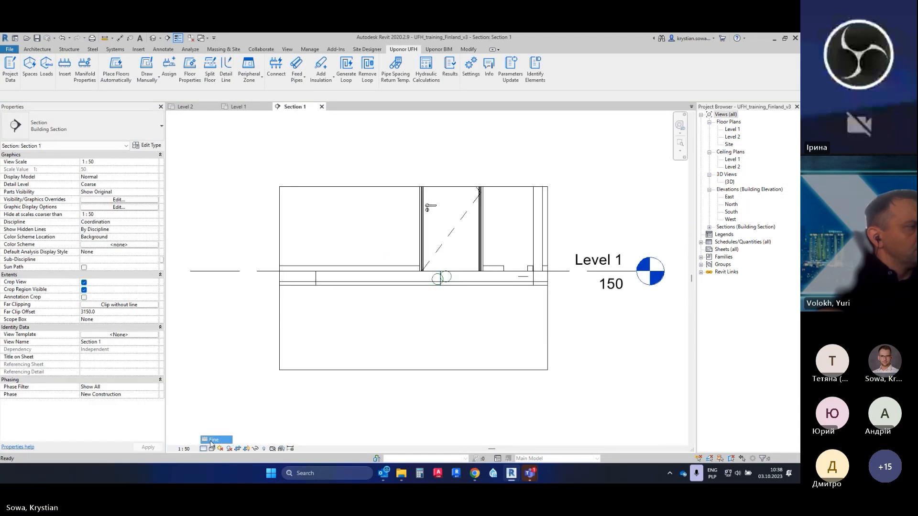
{"action": "left_click", "coordinate": [216, 443]}
Temporarily isolate the manifold with its connected feed pipes in Section 1, displayed at Fine detail
{"action": "left_click", "coordinate": [239, 107]}
{"action": "scroll", "coordinate": [424, 286], "scroll_direction": "down", "scroll_amount": 5}
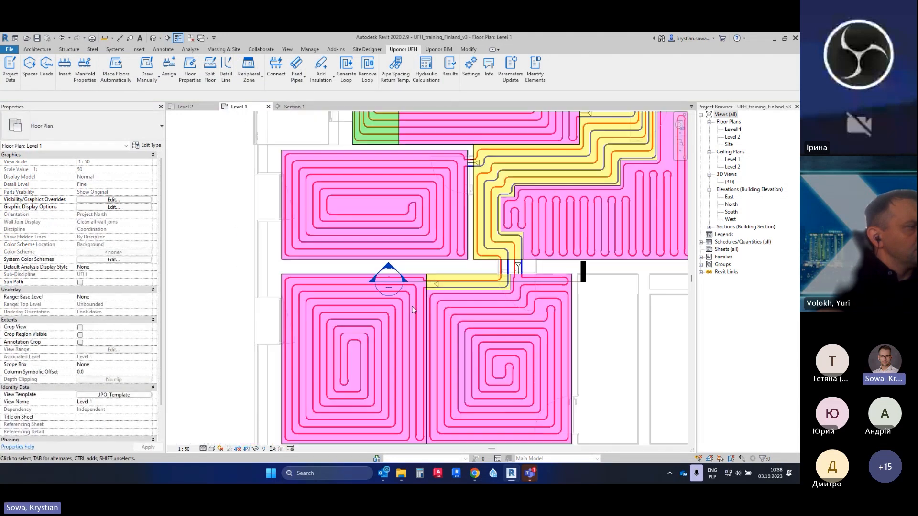
{"action": "scroll", "coordinate": [558, 200], "scroll_direction": "up", "scroll_amount": 3}
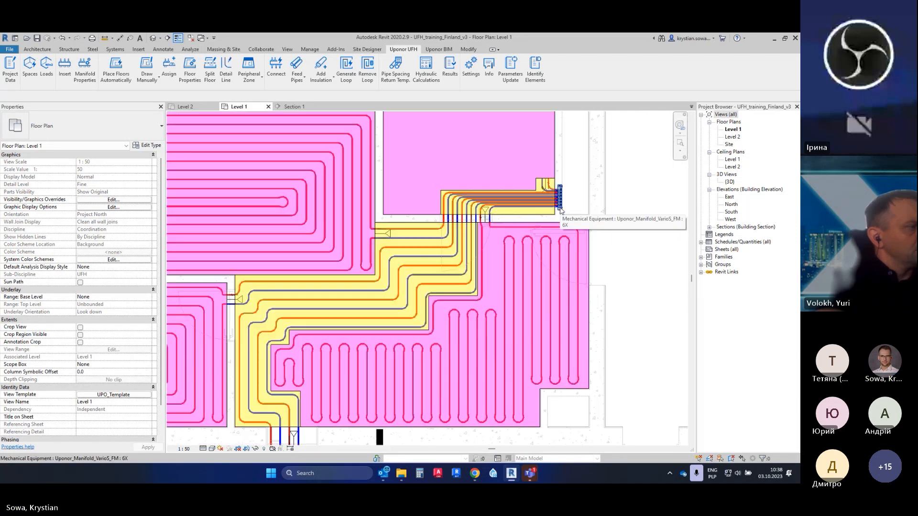
{"action": "key", "text": "Tab"}
{"action": "left_click", "coordinate": [559, 209]}
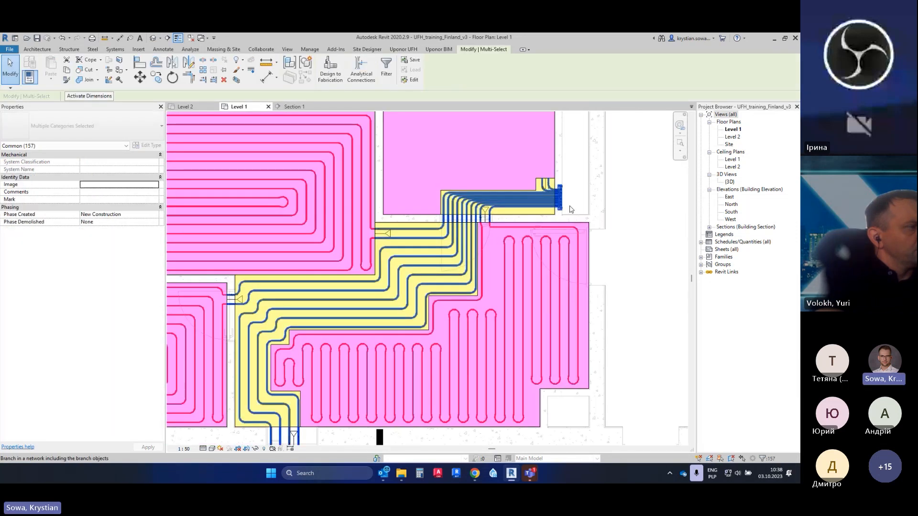
{"action": "scroll", "coordinate": [573, 205], "scroll_direction": "down", "scroll_amount": 2}
{"action": "left_click", "coordinate": [292, 107]}
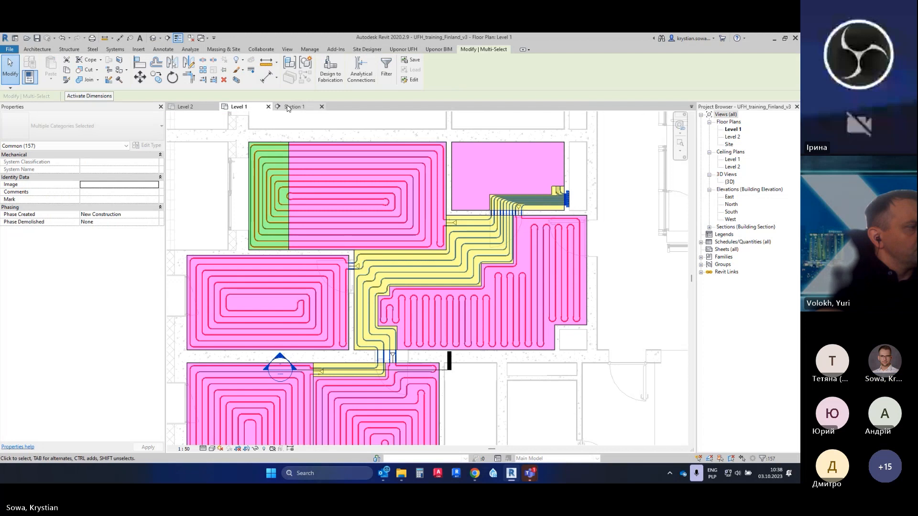
{"action": "key", "text": "h"}
{"action": "key", "text": "i"}
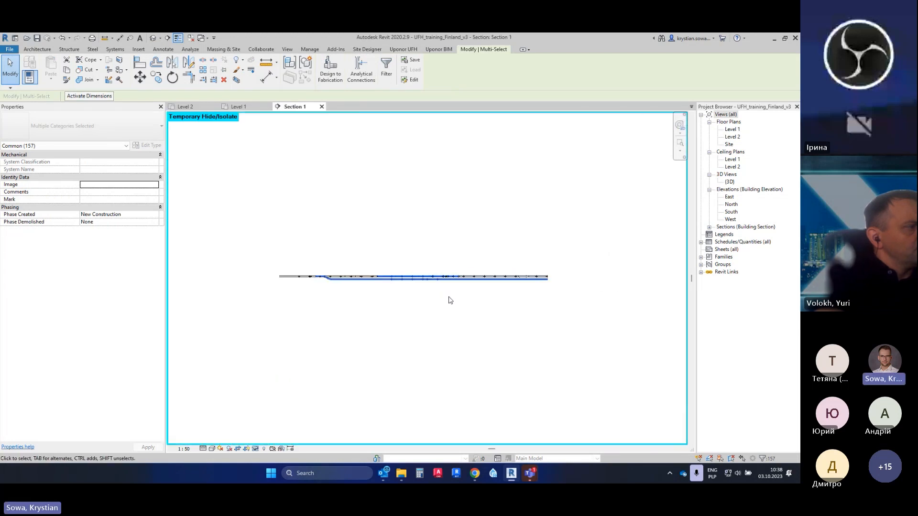
{"action": "left_click", "coordinate": [203, 448]}
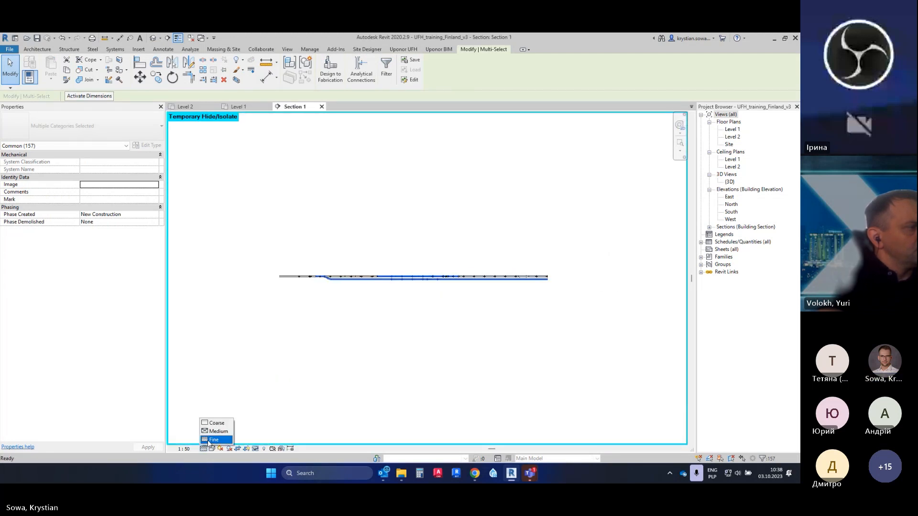
{"action": "left_click", "coordinate": [213, 440]}
{"action": "left_click", "coordinate": [332, 318]}
Check the elevations of the lowered supply pipe and the short connector stub on both sides of the bends
{"action": "scroll", "coordinate": [330, 306], "scroll_direction": "up", "scroll_amount": 5}
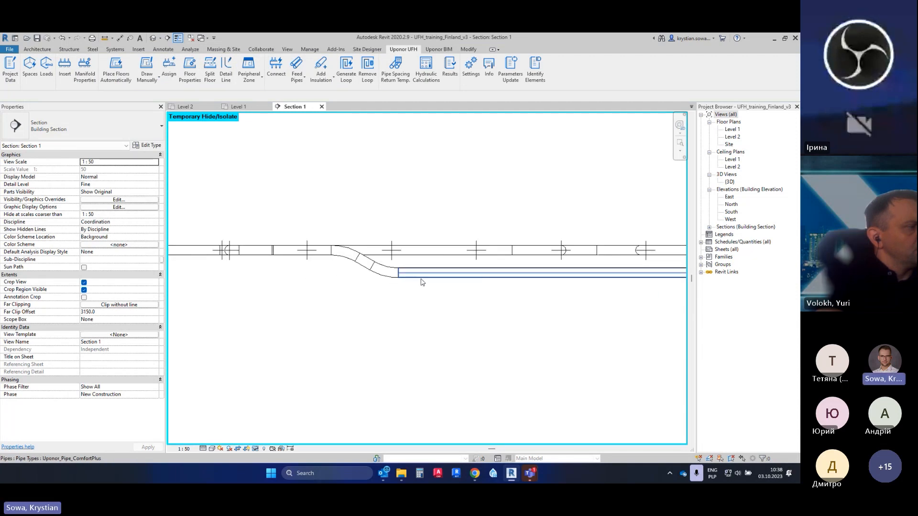
{"action": "middle_click_drag", "start_coordinate": [422, 282], "coordinate": [444, 262]}
{"action": "left_click", "coordinate": [579, 261]}
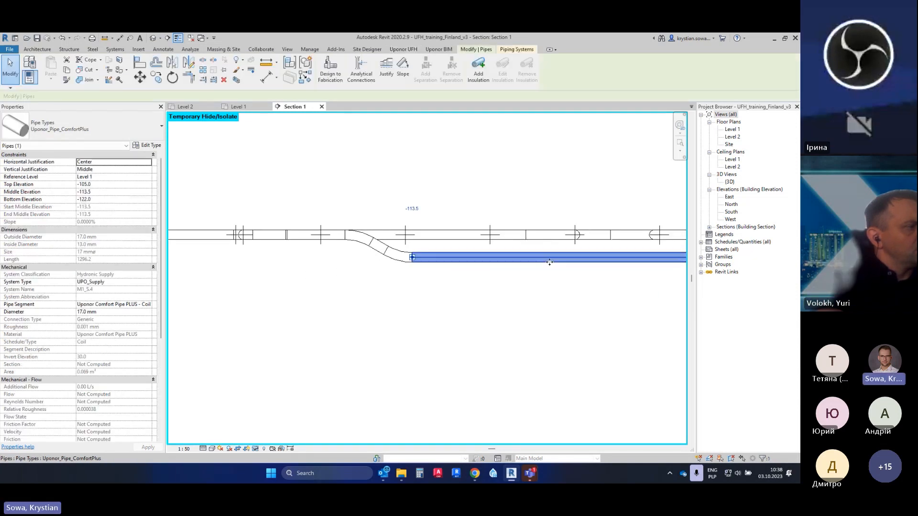
{"action": "scroll", "coordinate": [449, 263], "scroll_direction": "down", "scroll_amount": 1}
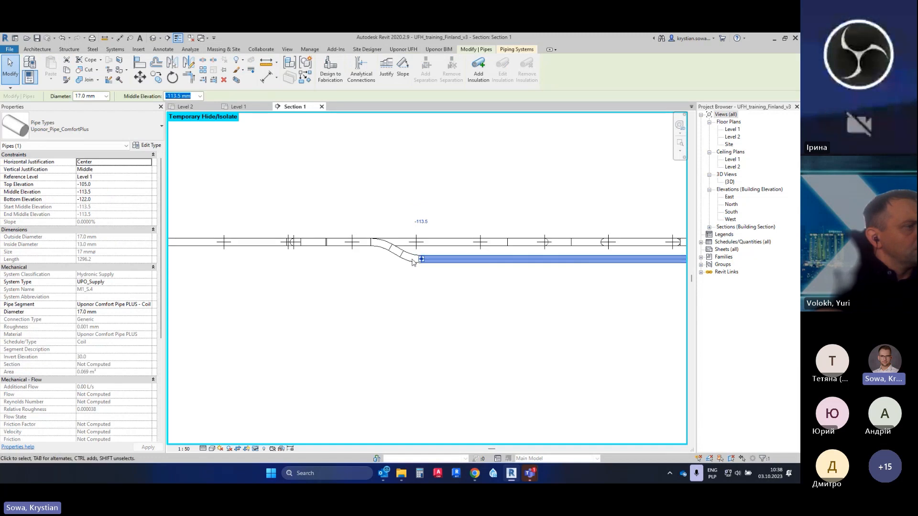
{"action": "scroll", "coordinate": [395, 255], "scroll_direction": "up", "scroll_amount": 2}
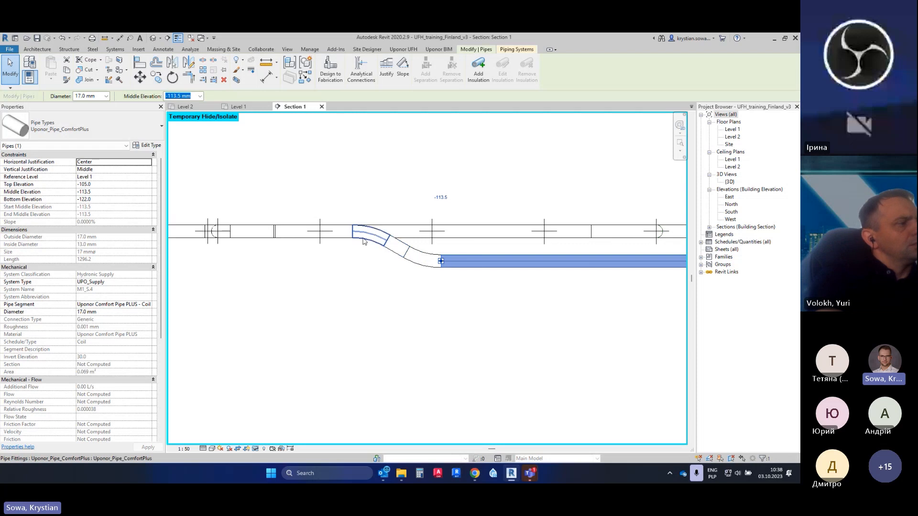
{"action": "left_click", "coordinate": [347, 237]}
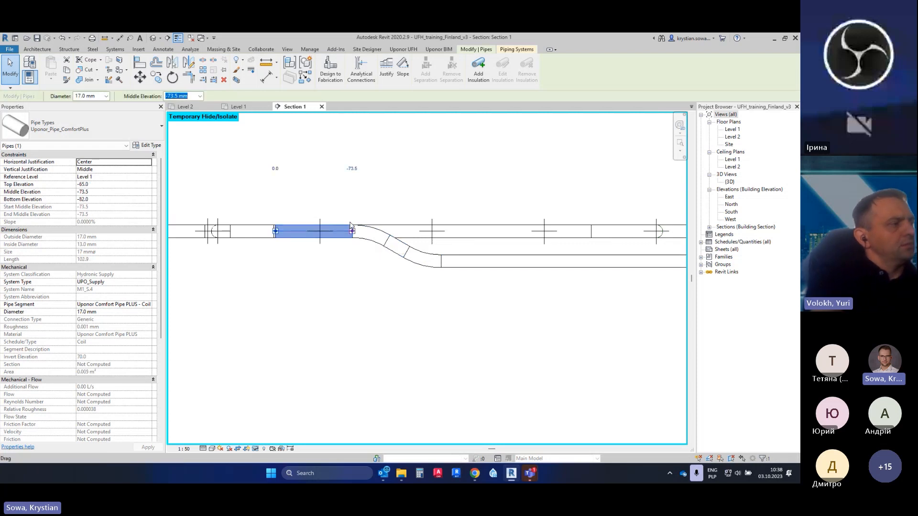
Return to the Level 1 plan and delete the UFH_Zone_3 floor around the Bedroom connector's feed pipes
{"action": "left_click", "coordinate": [237, 107]}
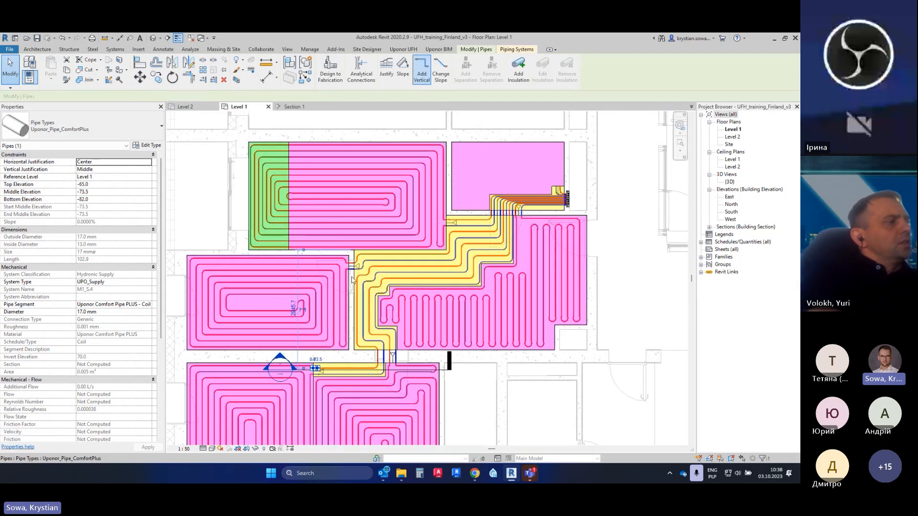
{"action": "scroll", "coordinate": [305, 402], "scroll_direction": "up", "scroll_amount": 5}
{"action": "scroll", "coordinate": [305, 402], "scroll_direction": "up", "scroll_amount": 6}
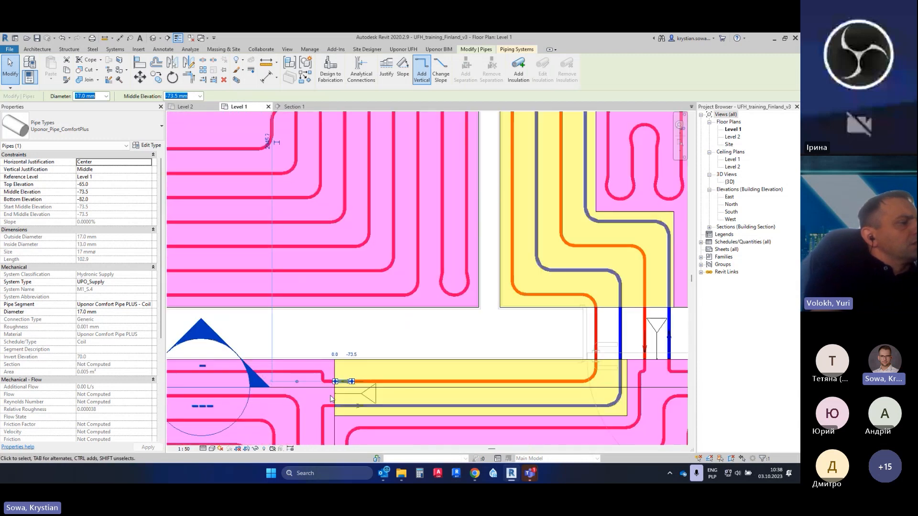
{"action": "middle_click_drag", "start_coordinate": [345, 379], "coordinate": [376, 311]}
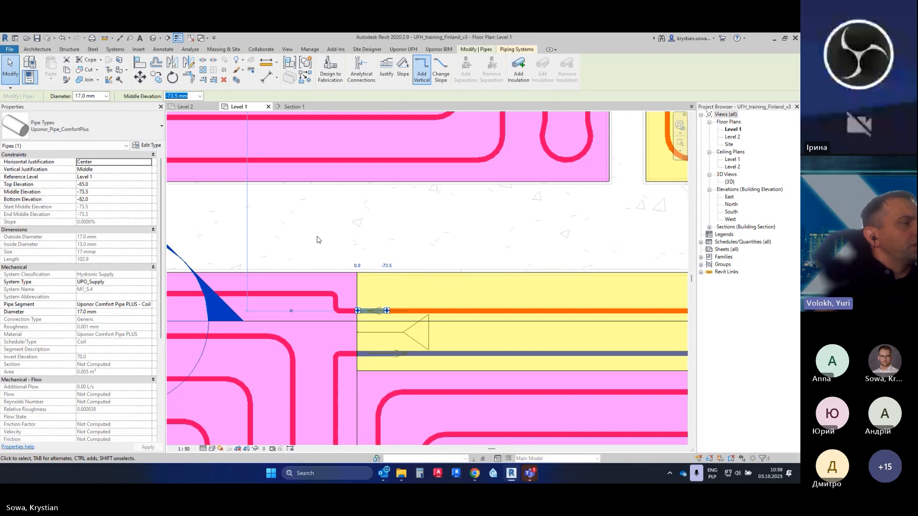
{"action": "scroll", "coordinate": [319, 239], "scroll_direction": "down", "scroll_amount": 2}
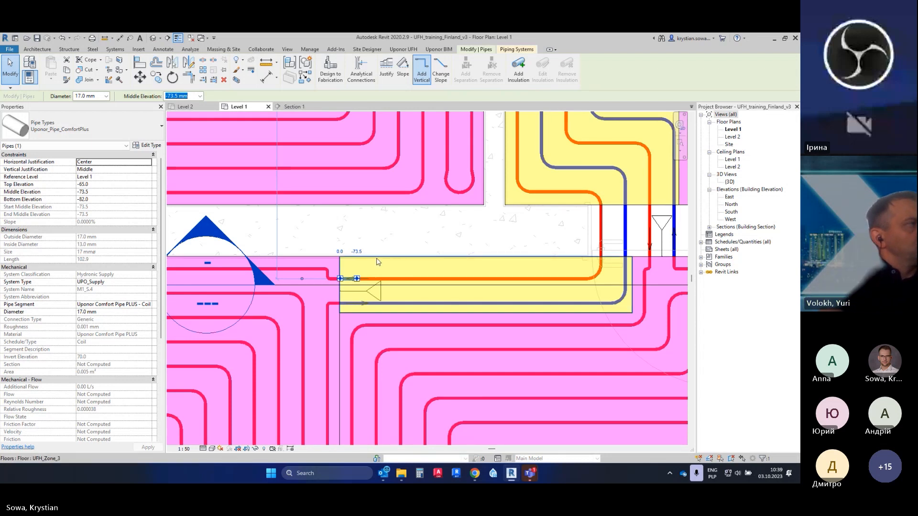
{"action": "left_click", "coordinate": [396, 259]}
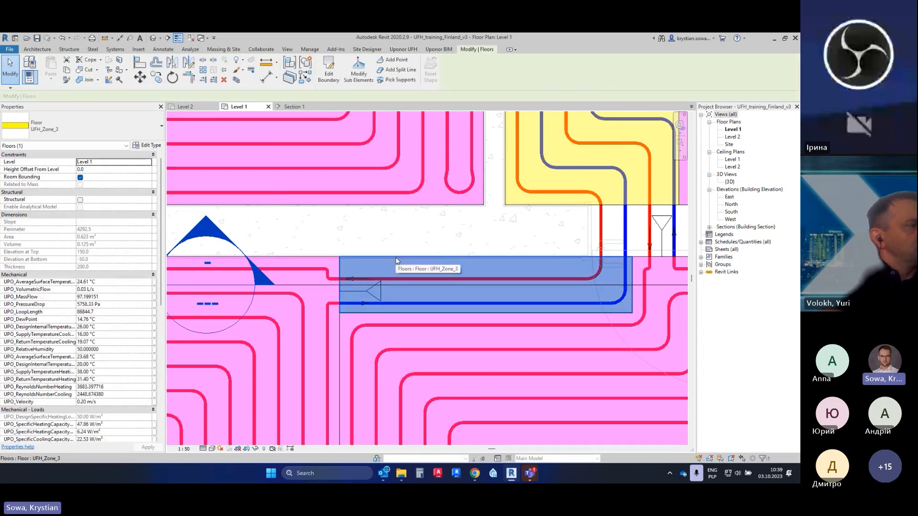
{"action": "left_click", "coordinate": [441, 256]}
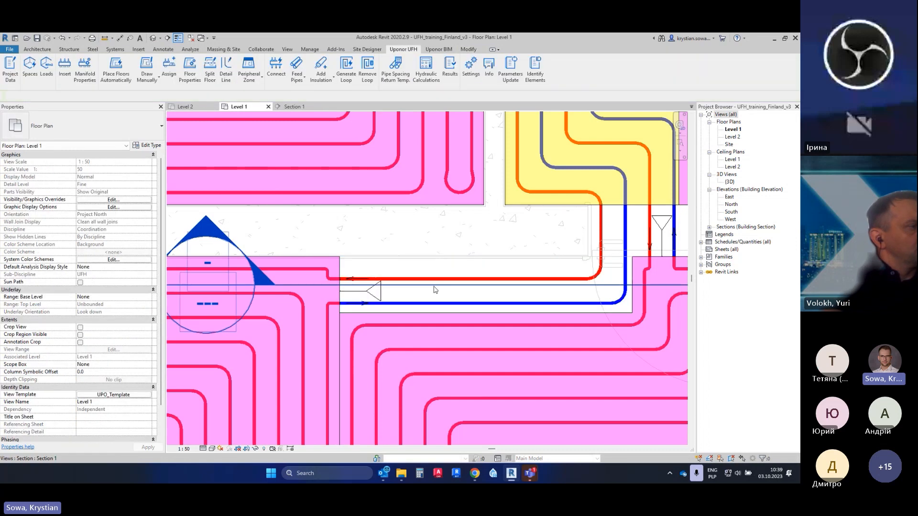
Extend the recessed boundary edge of the adjacent UFH_Zone_1 floor up to the wall and delete the leftover short line
{"action": "left_click", "coordinate": [497, 314]}
{"action": "left_click", "coordinate": [329, 69]}
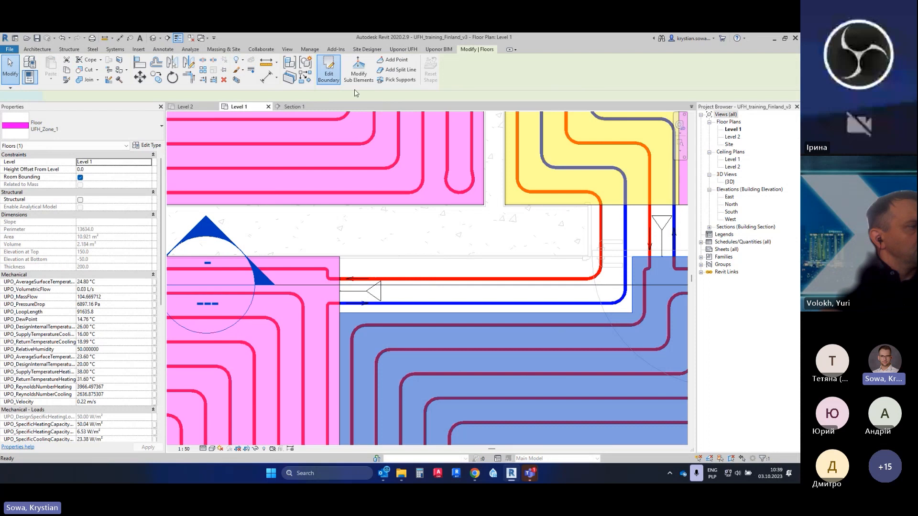
{"action": "left_click_drag", "start_coordinate": [543, 304], "coordinate": [543, 250]}
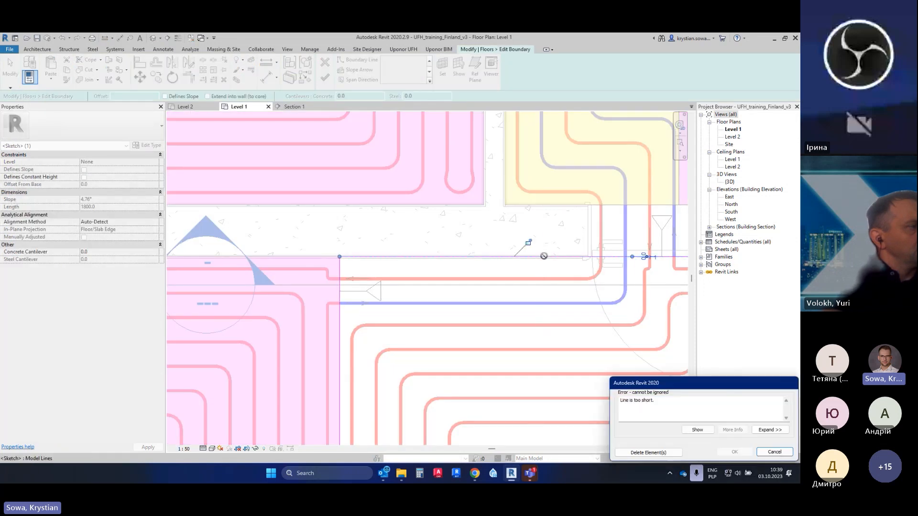
{"action": "left_click", "coordinate": [667, 453]}
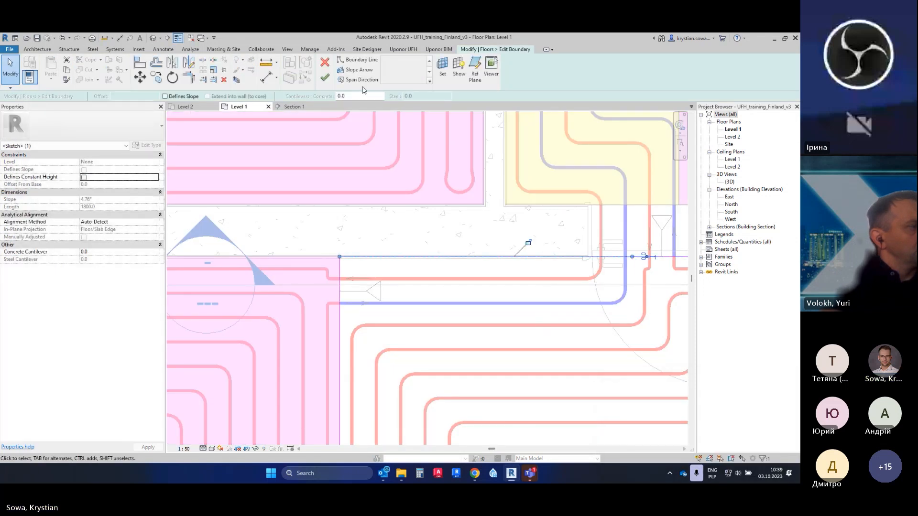
{"action": "left_click", "coordinate": [325, 76]}
{"action": "left_click", "coordinate": [436, 232]}
Finish the UFH_Zone_1 boundary edit and replace the floor's old pipe loop with a newly generated one
{"action": "scroll", "coordinate": [430, 234], "scroll_direction": "down", "scroll_amount": 2}
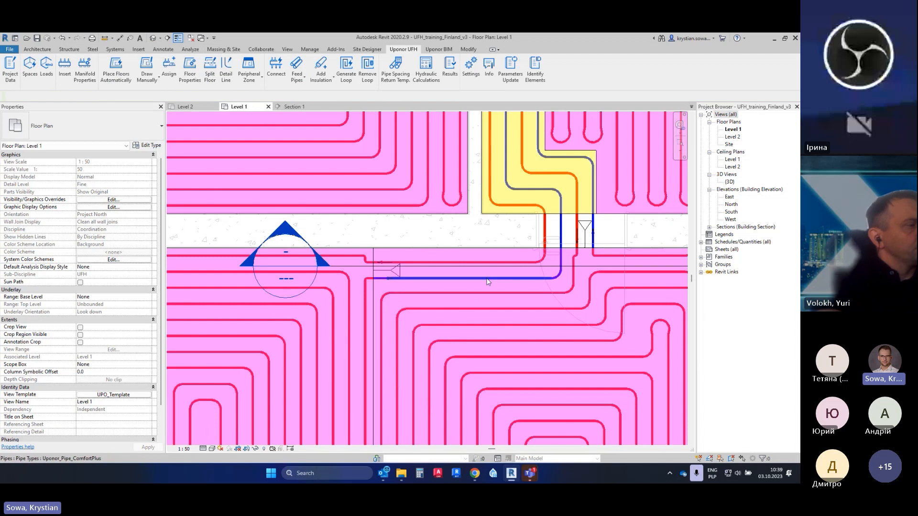
{"action": "left_click", "coordinate": [484, 299]}
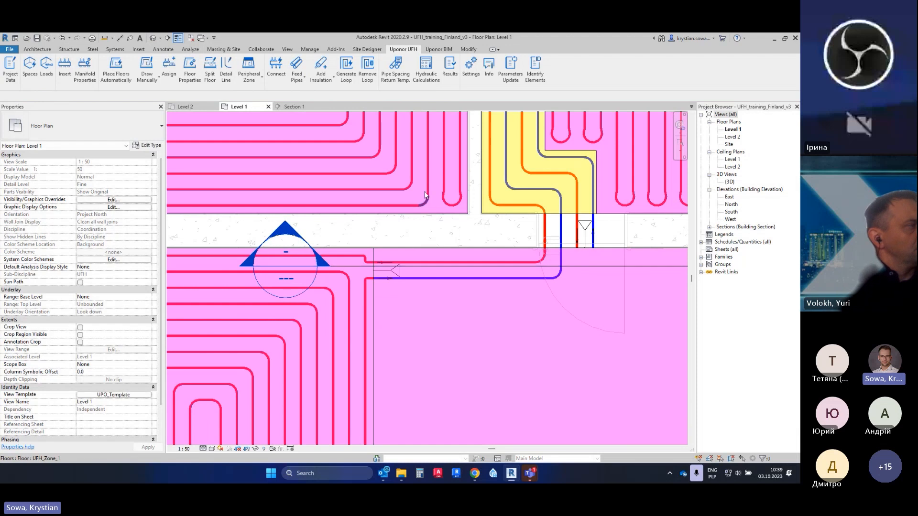
{"action": "left_click", "coordinate": [346, 67]}
{"action": "left_click", "coordinate": [516, 335]}
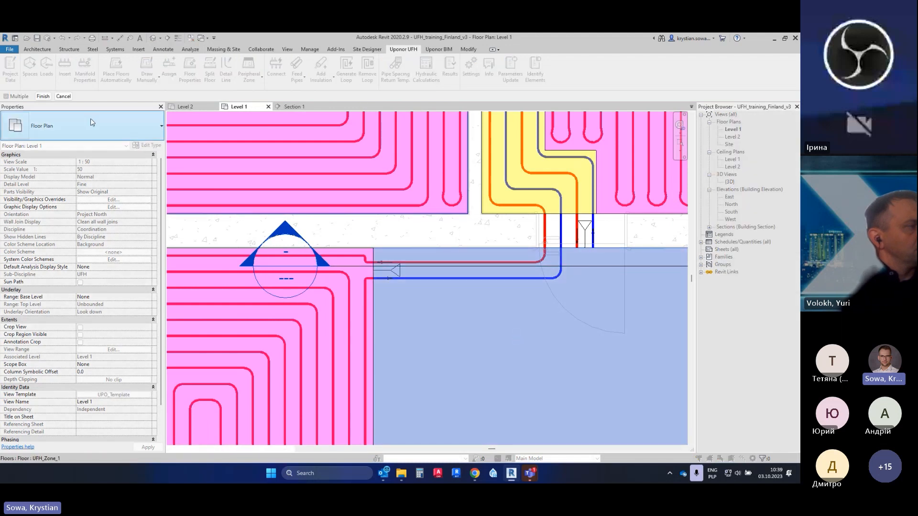
{"action": "left_click", "coordinate": [43, 96]}
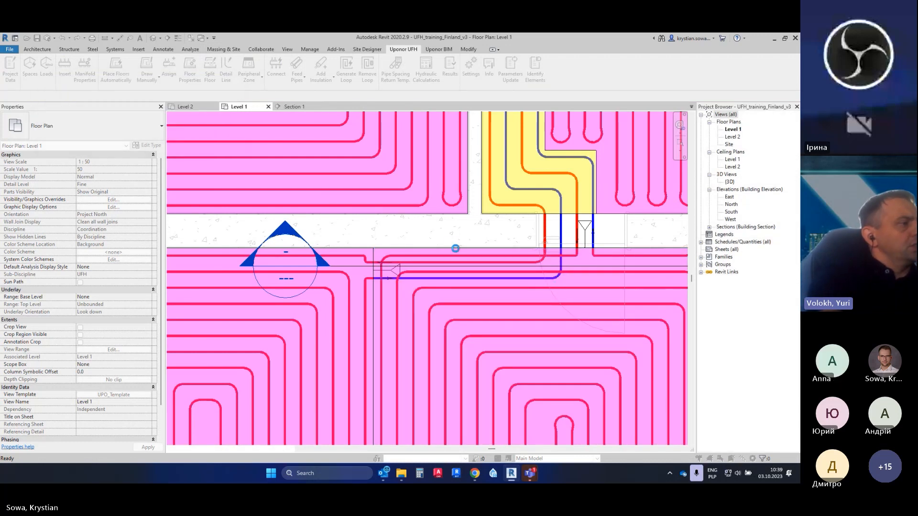
Compare the elevations of the lowered Bedroom feed pipes with the regenerated loop pipe above them, using the Level 1 plan and Section 1
{"action": "scroll", "coordinate": [455, 248], "scroll_direction": "down", "scroll_amount": 1}
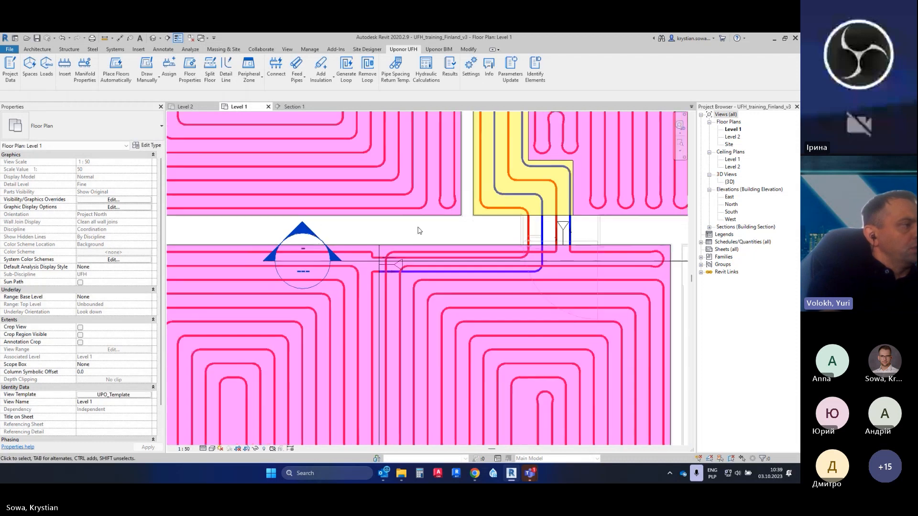
{"action": "middle_click_drag", "start_coordinate": [491, 285], "coordinate": [428, 253]}
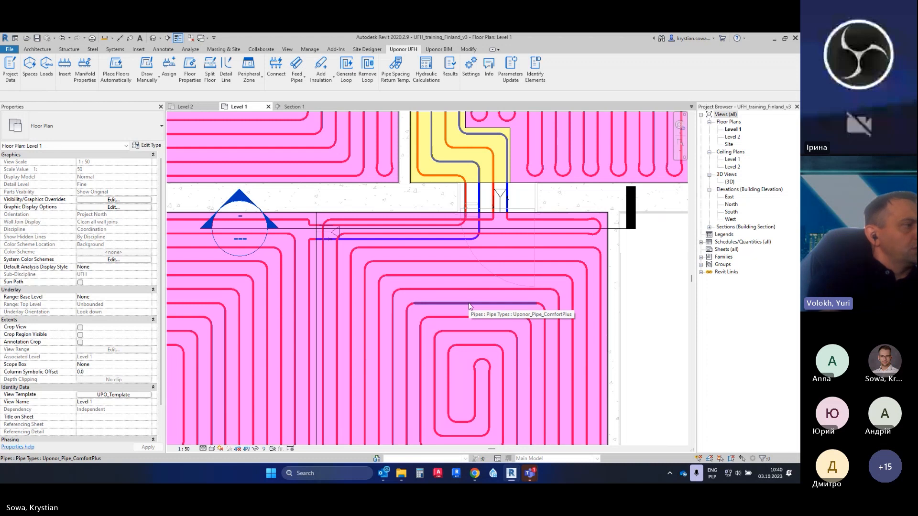
{"action": "left_click", "coordinate": [288, 107]}
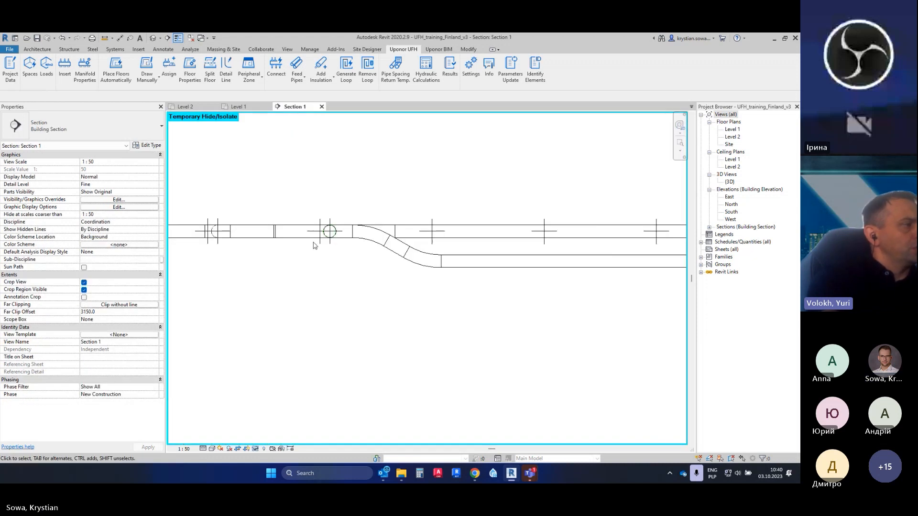
{"action": "left_click", "coordinate": [238, 107]}
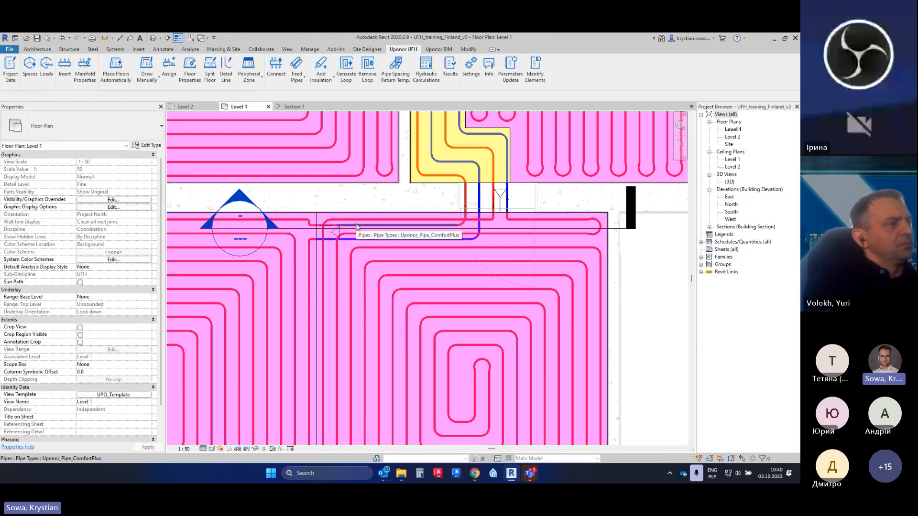
{"action": "scroll", "coordinate": [357, 228], "scroll_direction": "up", "scroll_amount": 2}
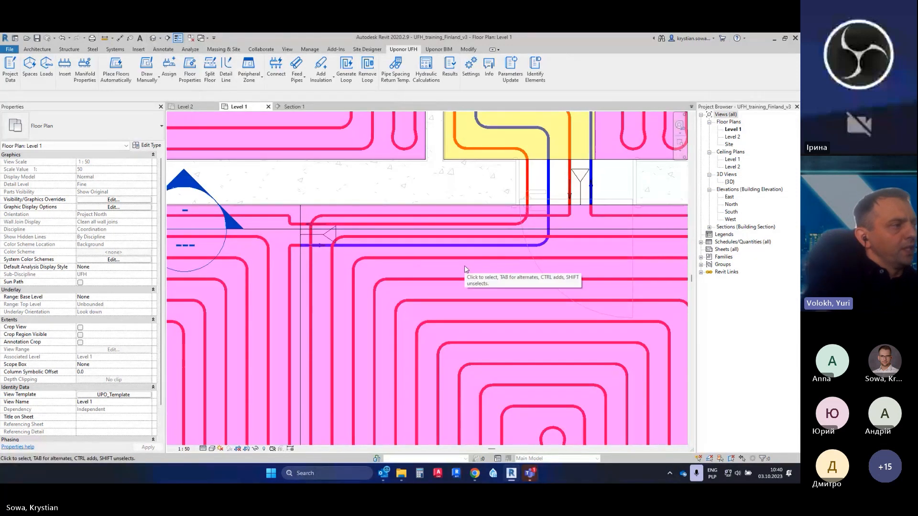
{"action": "left_click", "coordinate": [358, 248]}
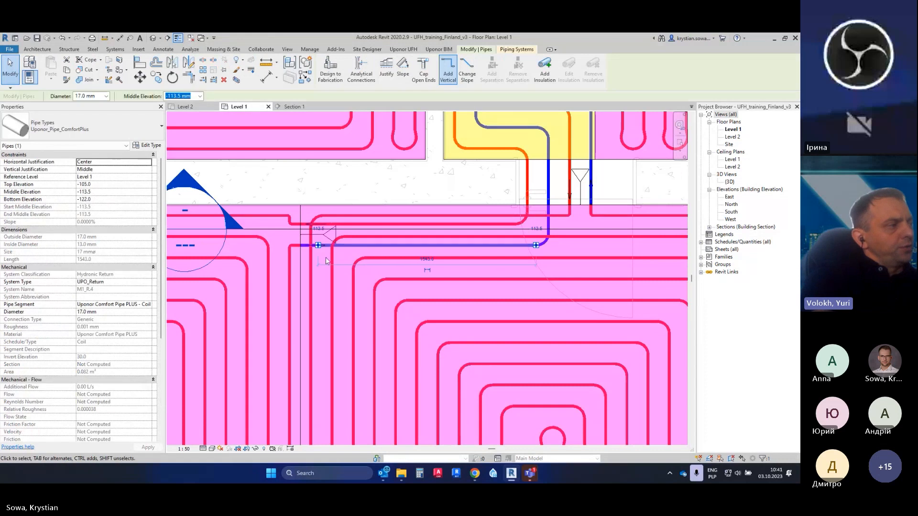
{"action": "scroll", "coordinate": [325, 257], "scroll_direction": "up", "scroll_amount": 1}
{"action": "left_click", "coordinate": [390, 219]}
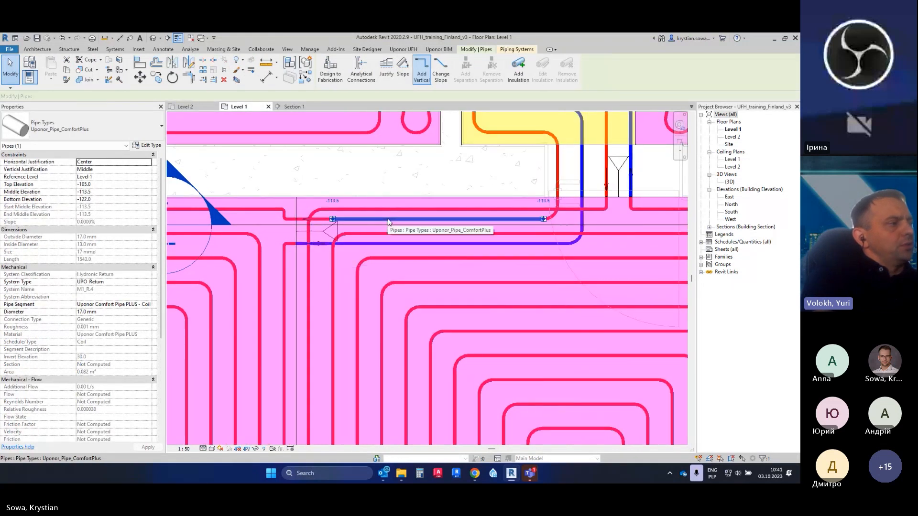
{"action": "left_click", "coordinate": [394, 244]}
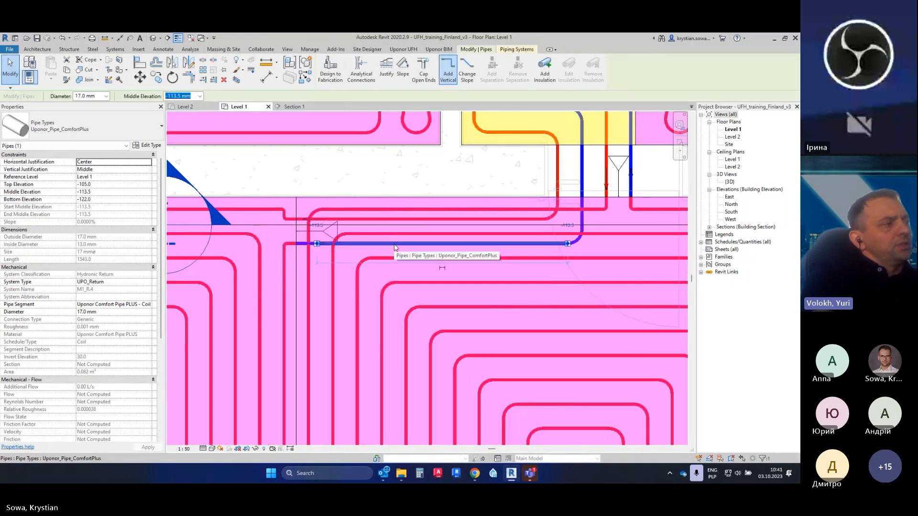
{"action": "left_click", "coordinate": [396, 184]}
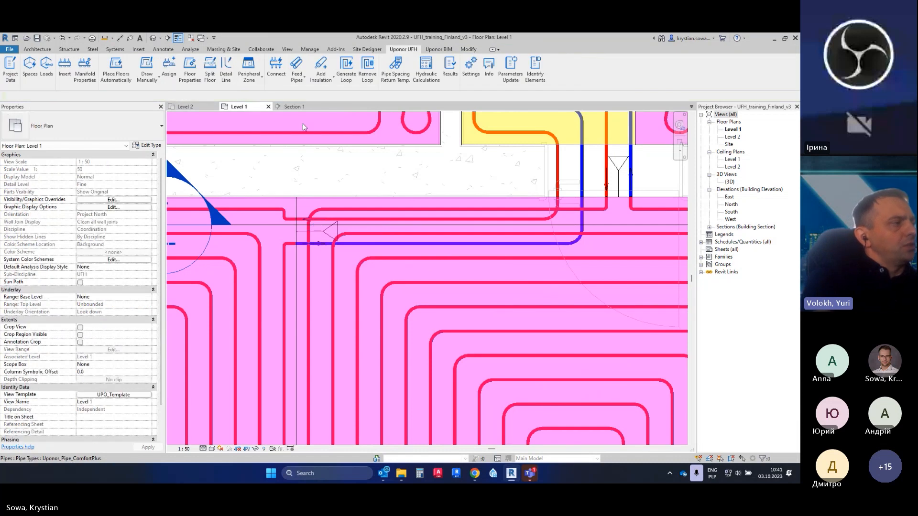
{"action": "left_click", "coordinate": [298, 109]}
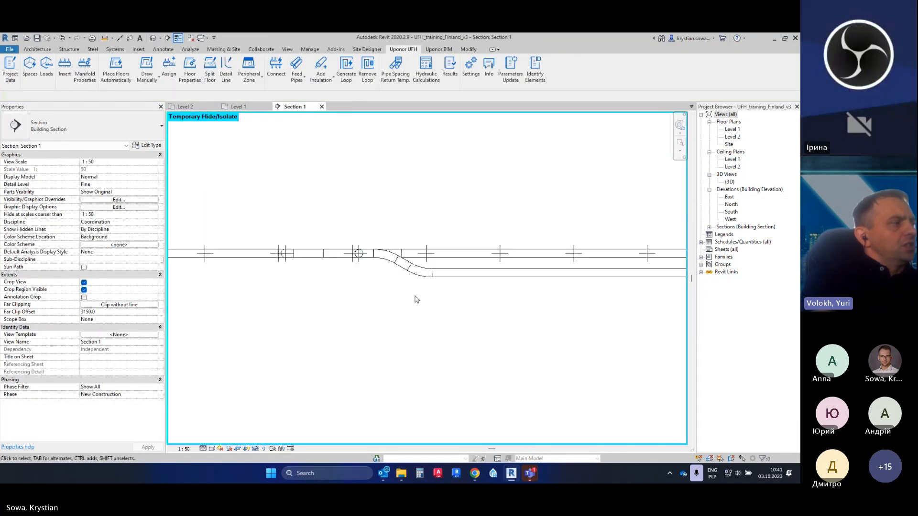
{"action": "left_click", "coordinate": [441, 256]}
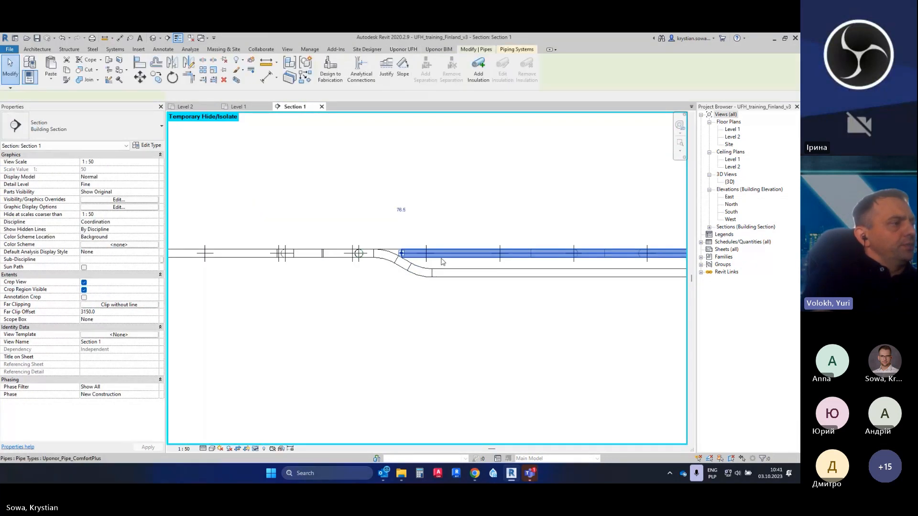
{"action": "left_click", "coordinate": [238, 107]}
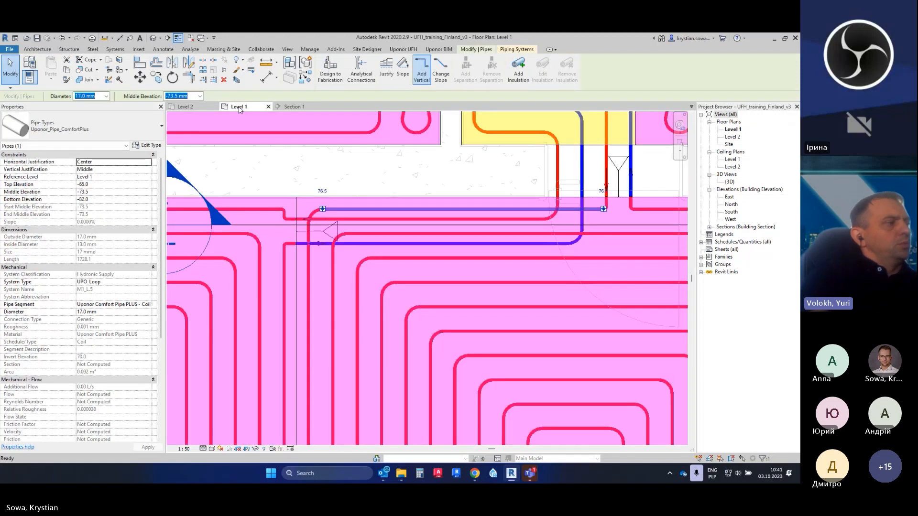
Reduce Section 1's view depth to about 57 mm beyond its cut line and view the resulting section
{"action": "scroll", "coordinate": [414, 264], "scroll_direction": "down", "scroll_amount": 2}
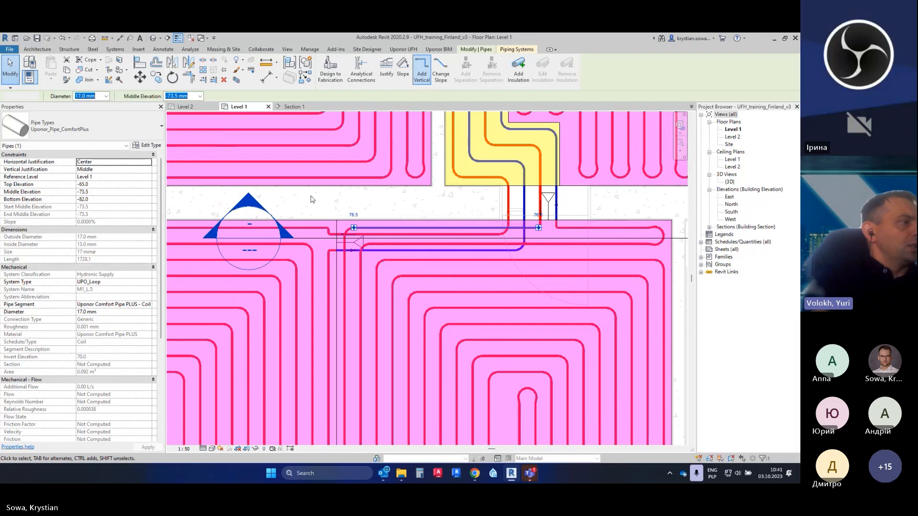
{"action": "left_click", "coordinate": [265, 202]}
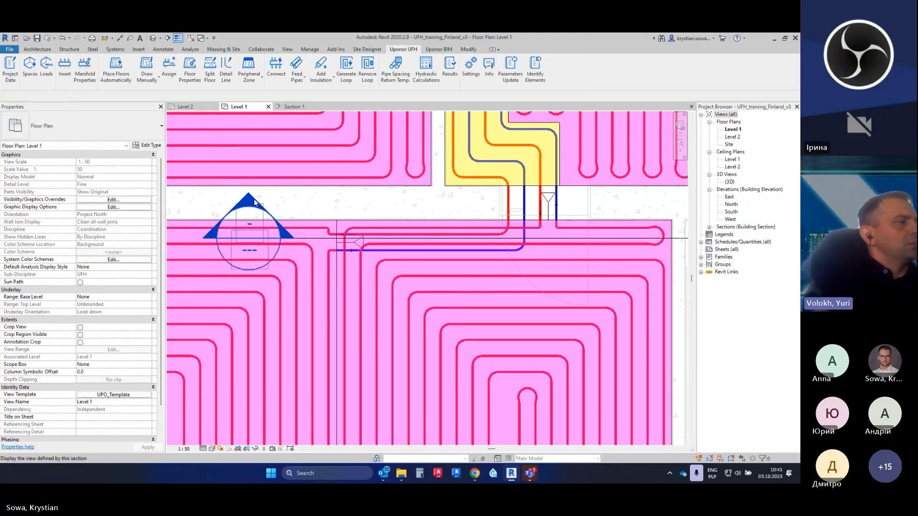
{"action": "left_click", "coordinate": [316, 240]}
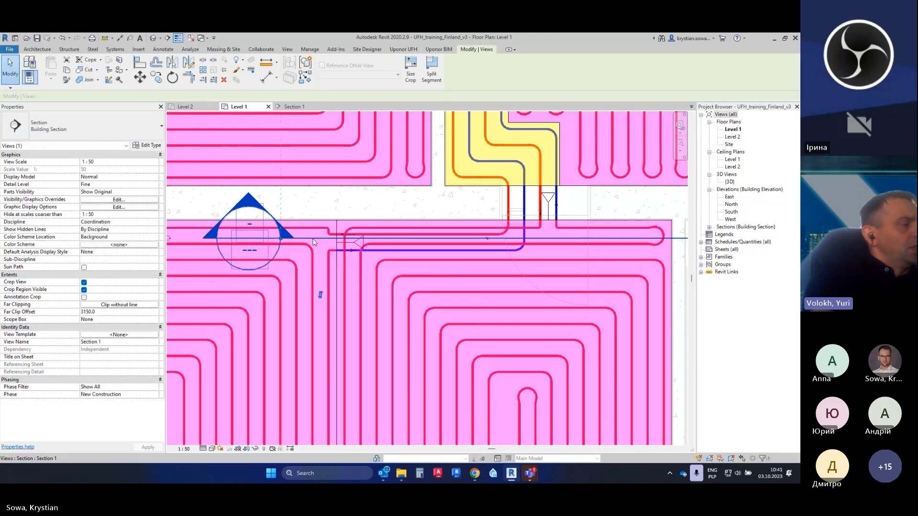
{"action": "scroll", "coordinate": [435, 240], "scroll_direction": "down", "scroll_amount": 6}
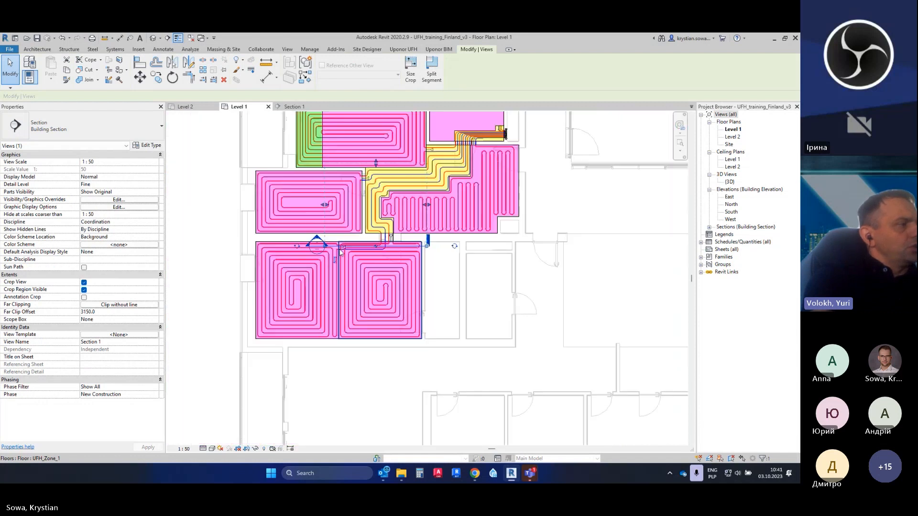
{"action": "left_click_drag", "start_coordinate": [377, 168], "coordinate": [378, 251]}
{"action": "scroll", "coordinate": [377, 252], "scroll_direction": "up", "scroll_amount": 4}
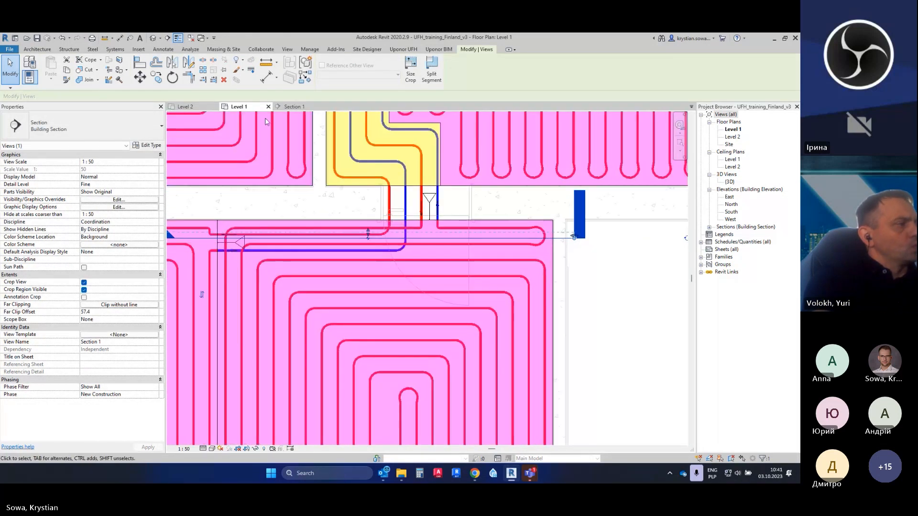
{"action": "left_click", "coordinate": [288, 111]}
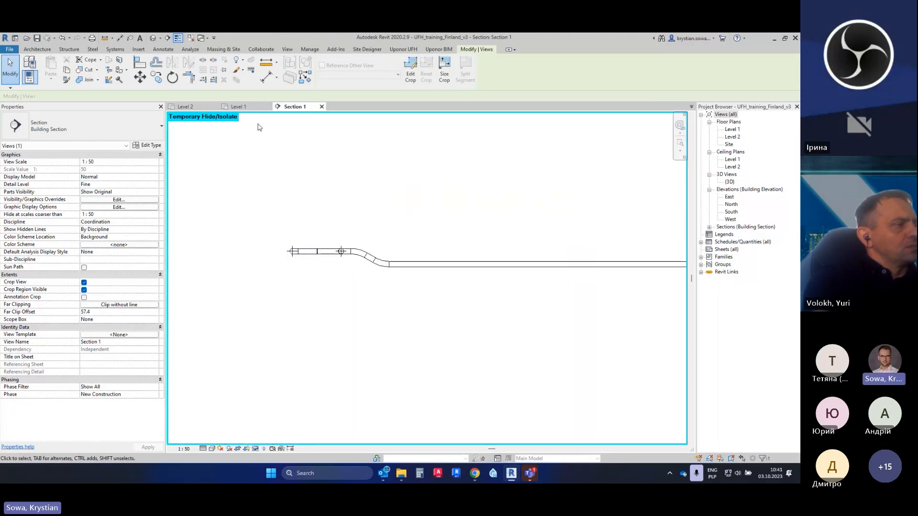
On the Level 1 plan, tag the lower-left floor zone and the upper zone beside the green strip with heating and cooling floor connection tags
{"action": "left_click", "coordinate": [253, 108]}
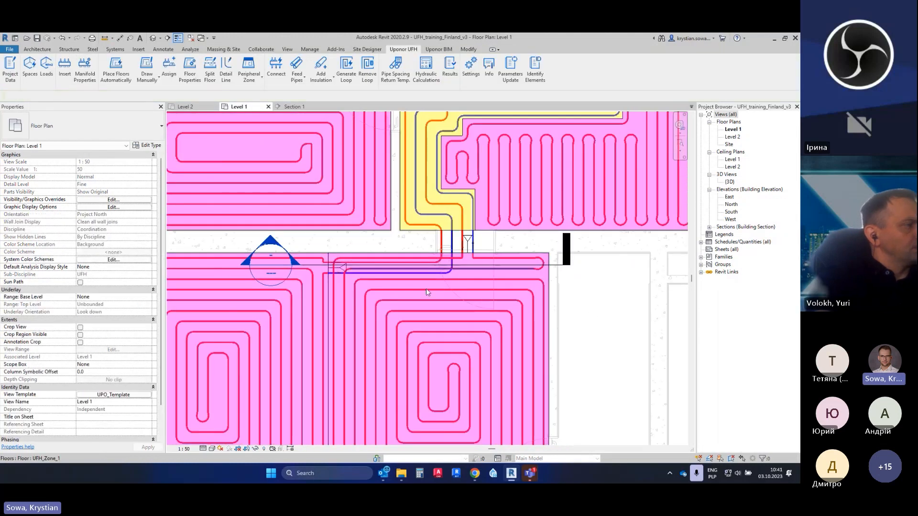
{"action": "scroll", "coordinate": [440, 322], "scroll_direction": "down", "scroll_amount": 5}
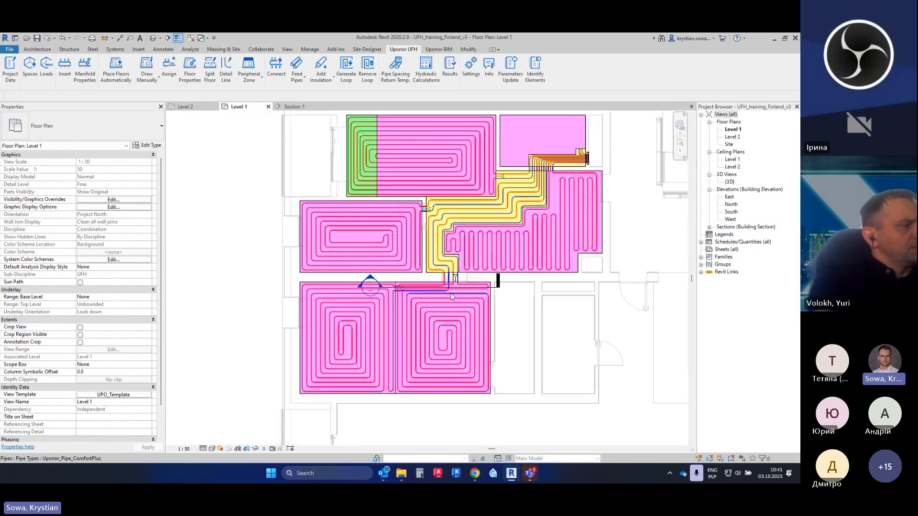
{"action": "scroll", "coordinate": [516, 368], "scroll_direction": "down", "scroll_amount": 2}
{"action": "middle_click_drag", "start_coordinate": [555, 358], "coordinate": [508, 311]}
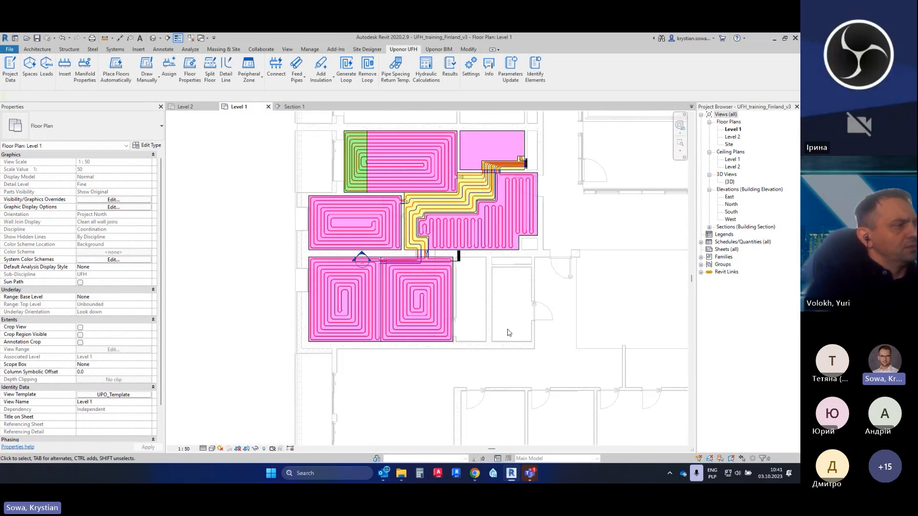
{"action": "middle_click_drag", "start_coordinate": [509, 332], "coordinate": [516, 333]}
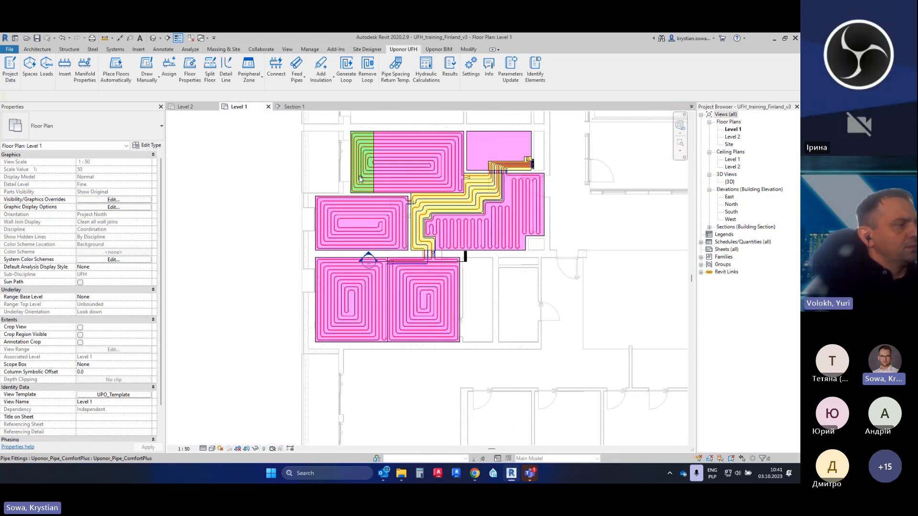
{"action": "left_click", "coordinate": [486, 316]}
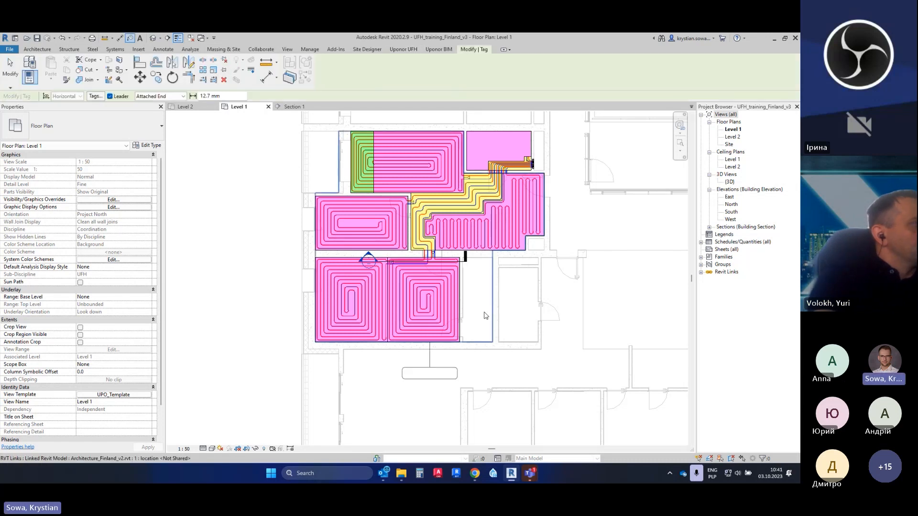
{"action": "scroll", "coordinate": [403, 349], "scroll_direction": "up", "scroll_amount": 1}
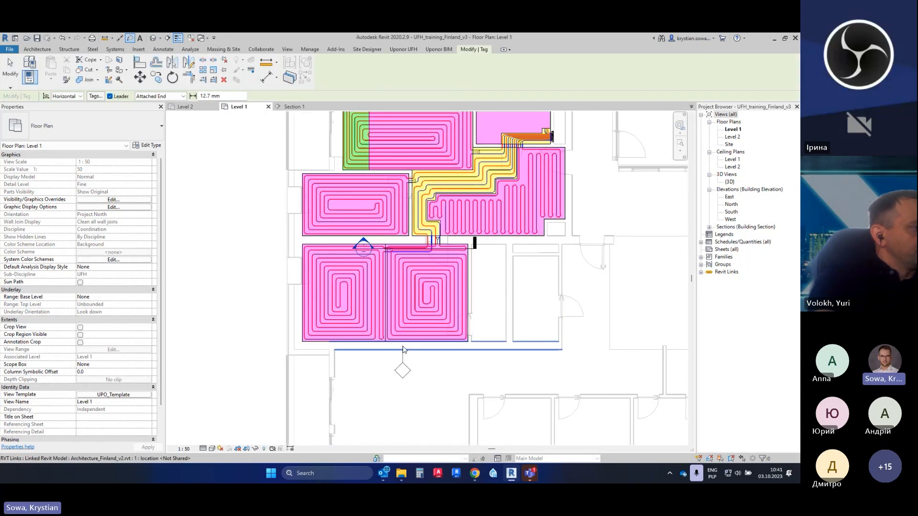
{"action": "scroll", "coordinate": [403, 349], "scroll_direction": "up", "scroll_amount": 2}
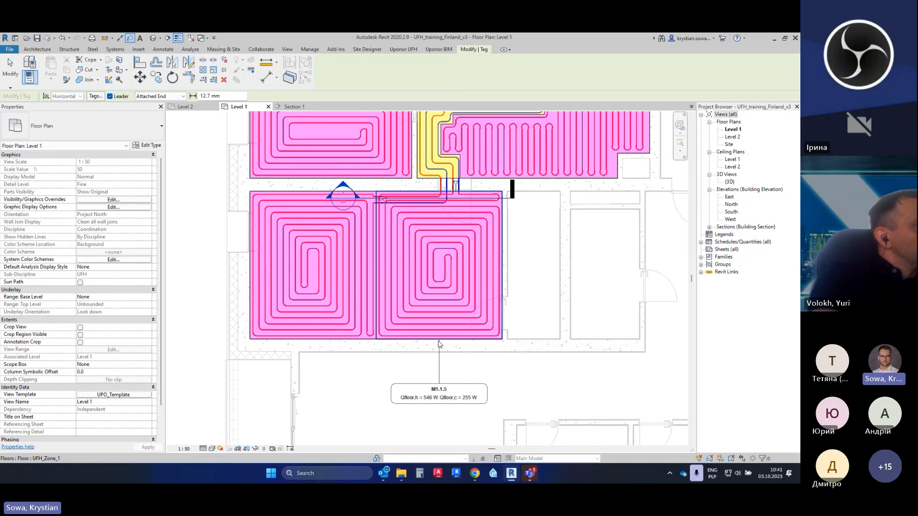
{"action": "left_click", "coordinate": [253, 274]}
{"action": "scroll", "coordinate": [321, 377], "scroll_direction": "down", "scroll_amount": 3}
{"action": "scroll", "coordinate": [330, 204], "scroll_direction": "up", "scroll_amount": 2}
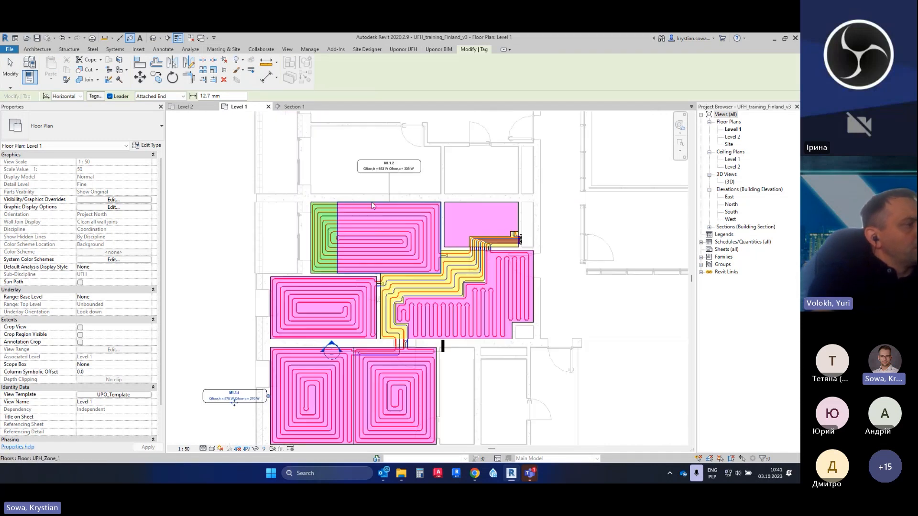
{"action": "left_click", "coordinate": [372, 202]}
{"action": "left_click", "coordinate": [450, 257]}
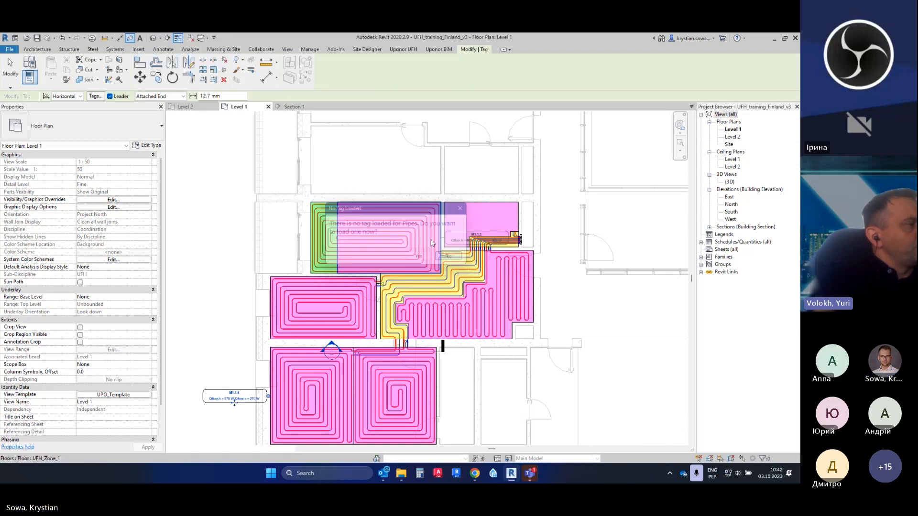
{"action": "key", "text": "Escape"}
Change the lower-left zone's floor tag to the UPO_Floor Tag type Pipe Tag and inspect it up close
{"action": "left_click", "coordinate": [234, 396]}
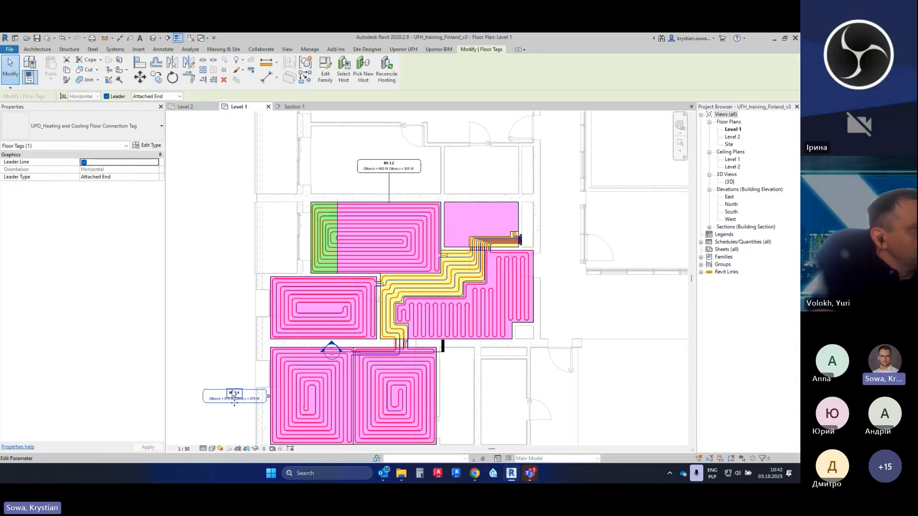
{"action": "left_click", "coordinate": [84, 126]}
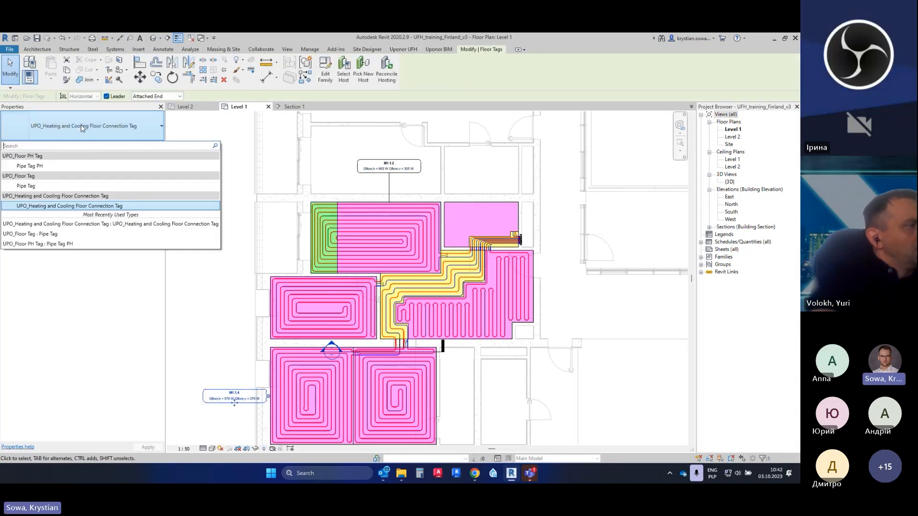
{"action": "left_click", "coordinate": [39, 186]}
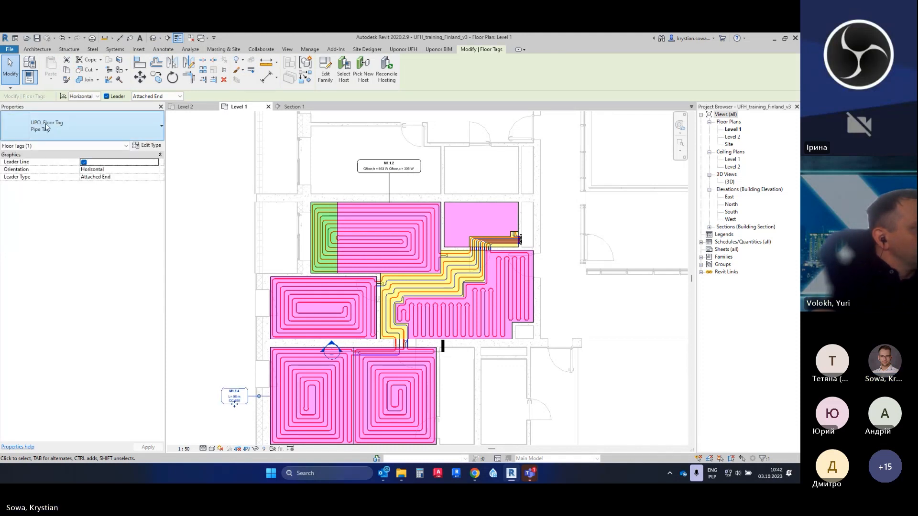
{"action": "scroll", "coordinate": [225, 411], "scroll_direction": "up", "scroll_amount": 3}
{"action": "scroll", "coordinate": [222, 400], "scroll_direction": "up", "scroll_amount": 3}
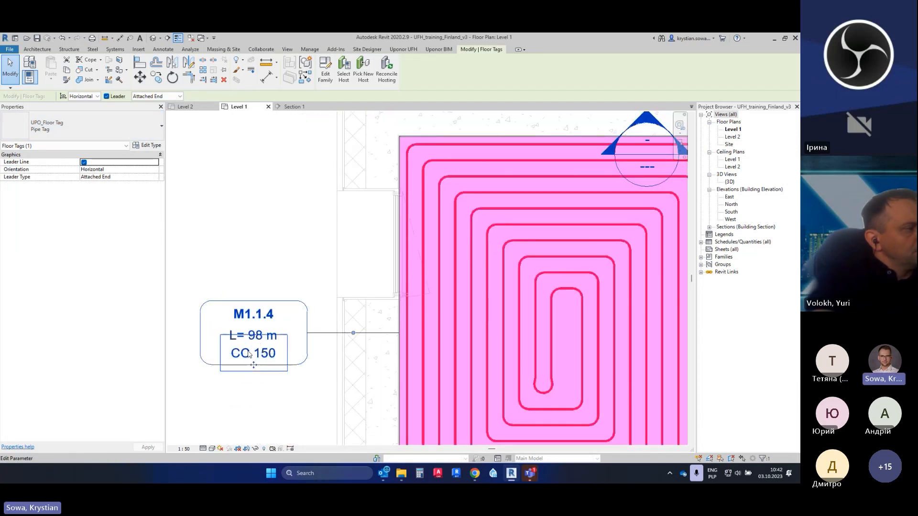
Change the floor tag of the upper zone beside the green strip to the UPO_Floor PH Tag type Pipe Tag PH and inspect it
{"action": "scroll", "coordinate": [278, 366], "scroll_direction": "down", "scroll_amount": 4}
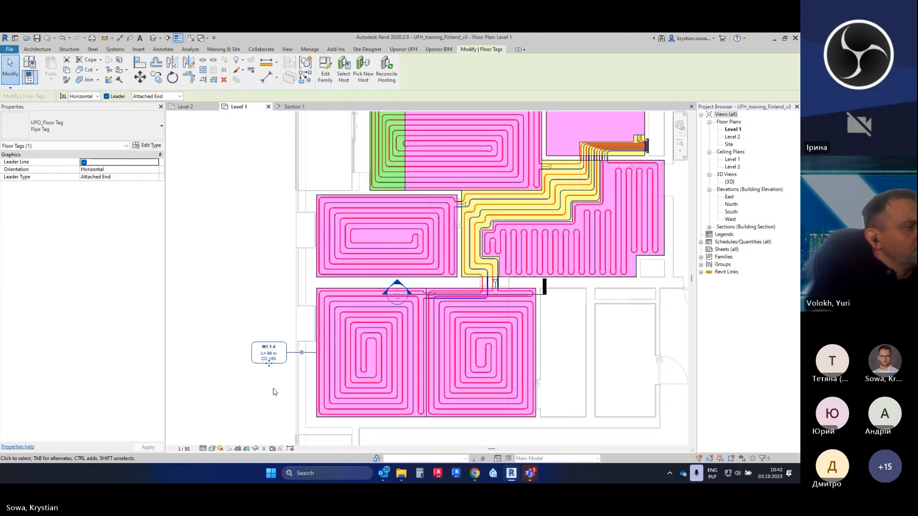
{"action": "left_click", "coordinate": [274, 390]}
{"action": "middle_click_drag", "start_coordinate": [287, 258], "coordinate": [315, 314]}
{"action": "middle_click_drag", "start_coordinate": [371, 180], "coordinate": [364, 237]}
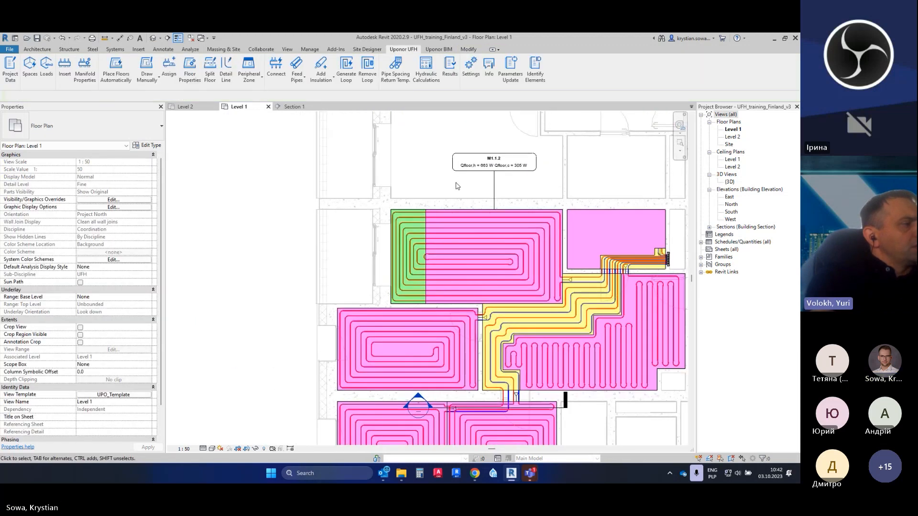
{"action": "left_click", "coordinate": [494, 160]}
{"action": "left_click", "coordinate": [106, 134]}
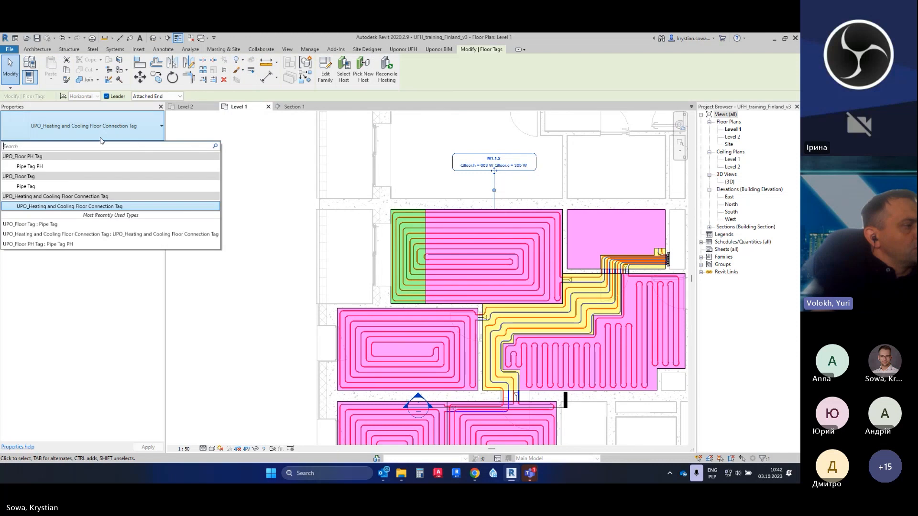
{"action": "left_click", "coordinate": [51, 168]}
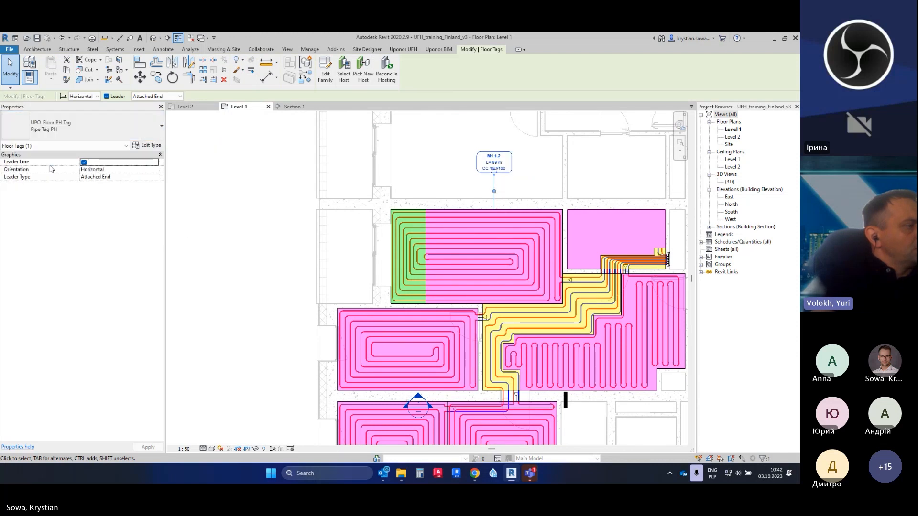
{"action": "left_click", "coordinate": [447, 155]}
{"action": "scroll", "coordinate": [447, 155], "scroll_direction": "up", "scroll_amount": 4}
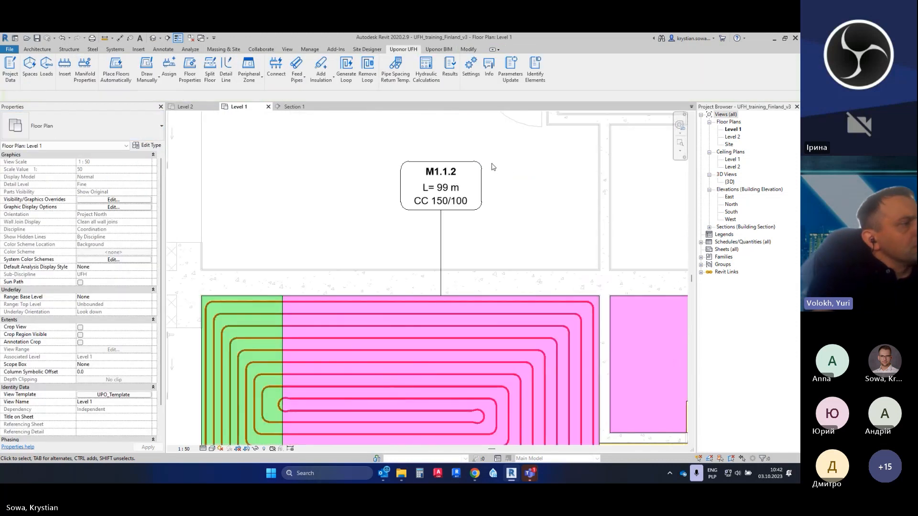
Review the floor tag types available for the upper zone's tag, keeping its current type
{"action": "left_click", "coordinate": [478, 171]}
{"action": "left_click", "coordinate": [74, 130]}
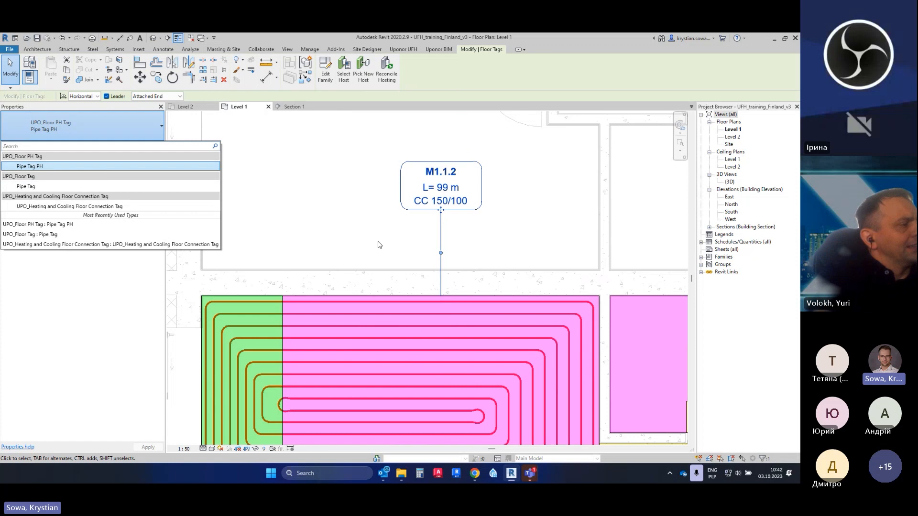
{"action": "key", "text": "Escape"}
{"action": "key", "text": "Escape"}
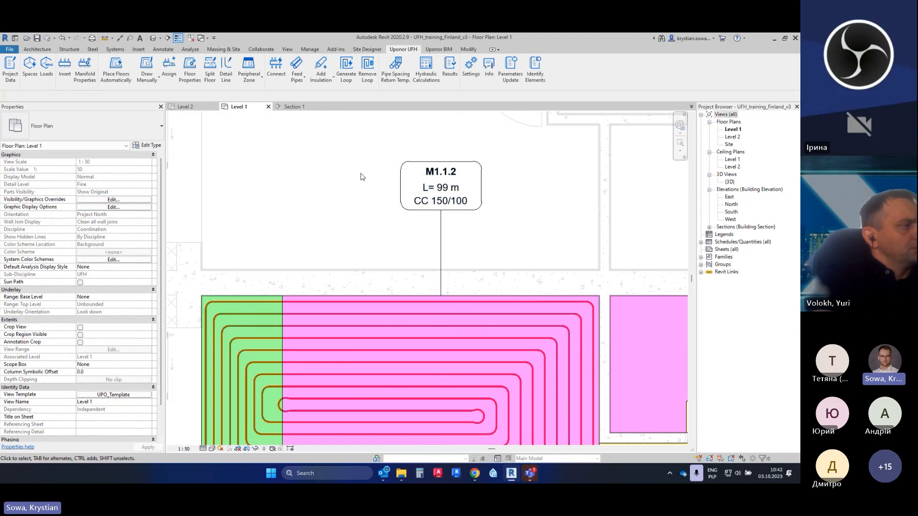
{"action": "scroll", "coordinate": [361, 177], "scroll_direction": "down", "scroll_amount": 1}
{"action": "left_click", "coordinate": [430, 184]}
{"action": "left_click", "coordinate": [504, 187]}
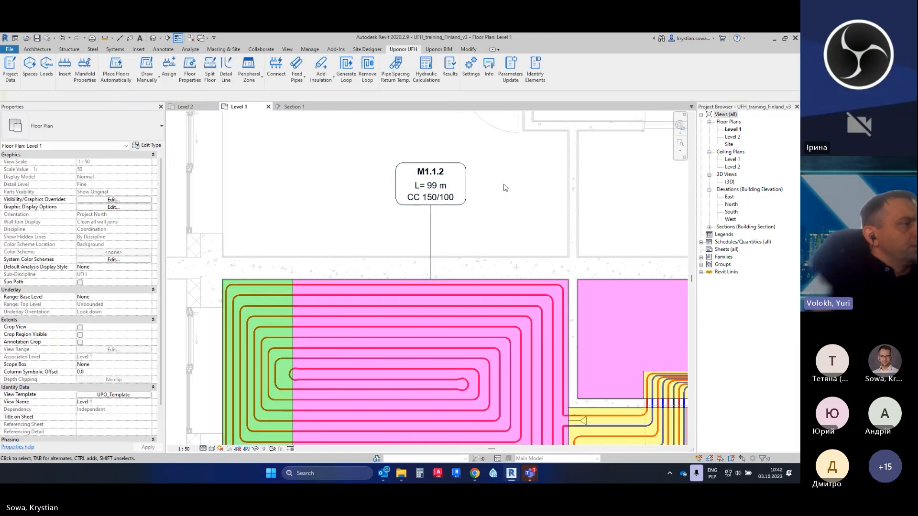
Tag the Level 1 manifold twice, with one tag beside it and the other above it
{"action": "scroll", "coordinate": [505, 188], "scroll_direction": "down", "scroll_amount": 2}
{"action": "middle_click_drag", "start_coordinate": [544, 215], "coordinate": [439, 197]}
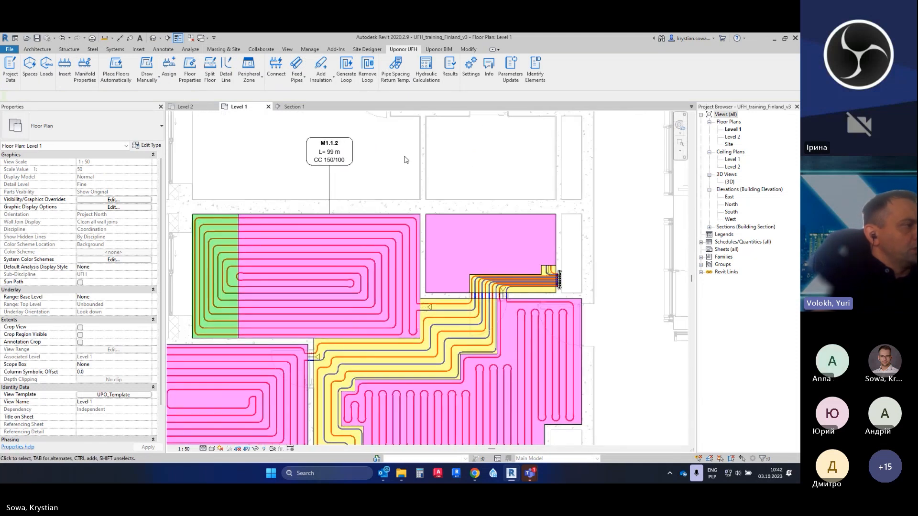
{"action": "scroll", "coordinate": [405, 160], "scroll_direction": "down", "scroll_amount": 1}
{"action": "middle_click_drag", "start_coordinate": [406, 160], "coordinate": [313, 148]}
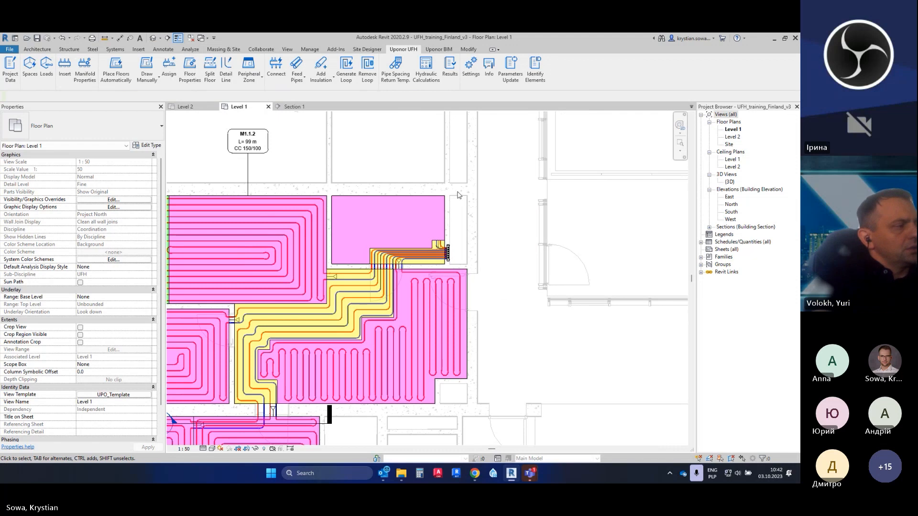
{"action": "key", "text": "t"}
{"action": "key", "text": "g"}
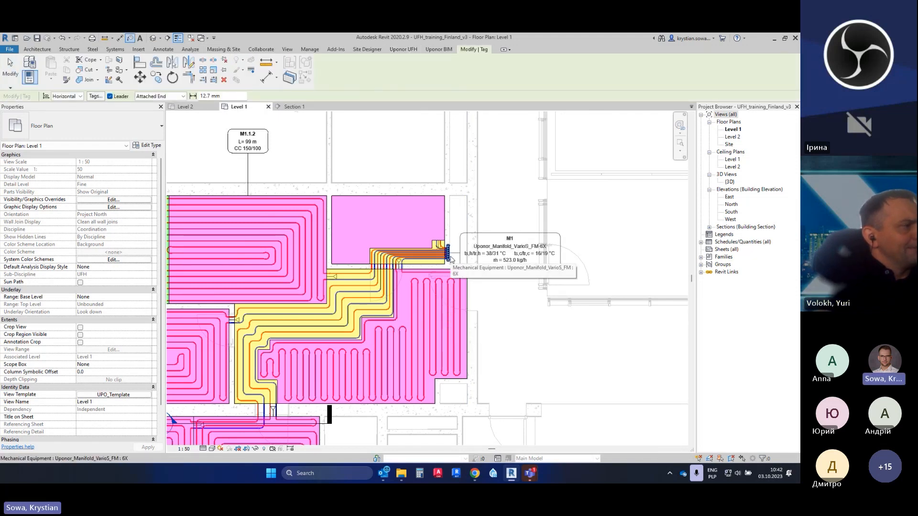
{"action": "left_click", "coordinate": [451, 260]}
{"action": "key", "text": "Escape"}
{"action": "key", "text": "t"}
{"action": "key", "text": "g"}
{"action": "left_click", "coordinate": [448, 246]}
{"action": "key", "text": "Escape"}
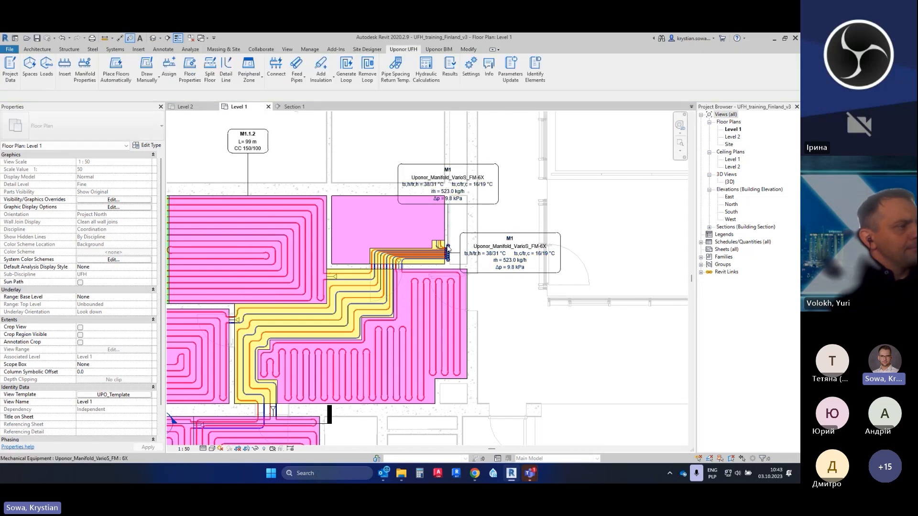
Inspect the manifold tags and change the upper one to the UPO_Heating and Cooling Manifold Detailed Tag type X6
{"action": "scroll", "coordinate": [512, 256], "scroll_direction": "up", "scroll_amount": 4}
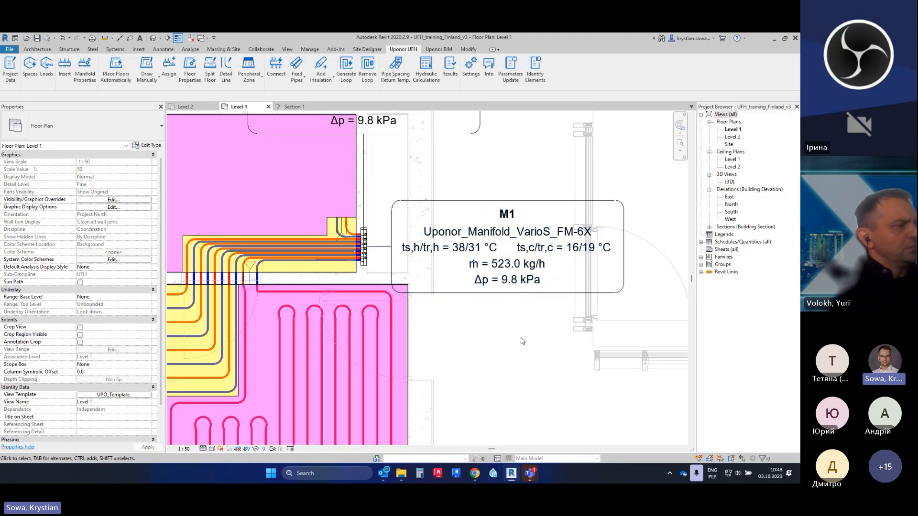
{"action": "scroll", "coordinate": [522, 344], "scroll_direction": "down", "scroll_amount": 1}
{"action": "scroll", "coordinate": [521, 342], "scroll_direction": "down", "scroll_amount": 1}
{"action": "left_click", "coordinate": [540, 303]}
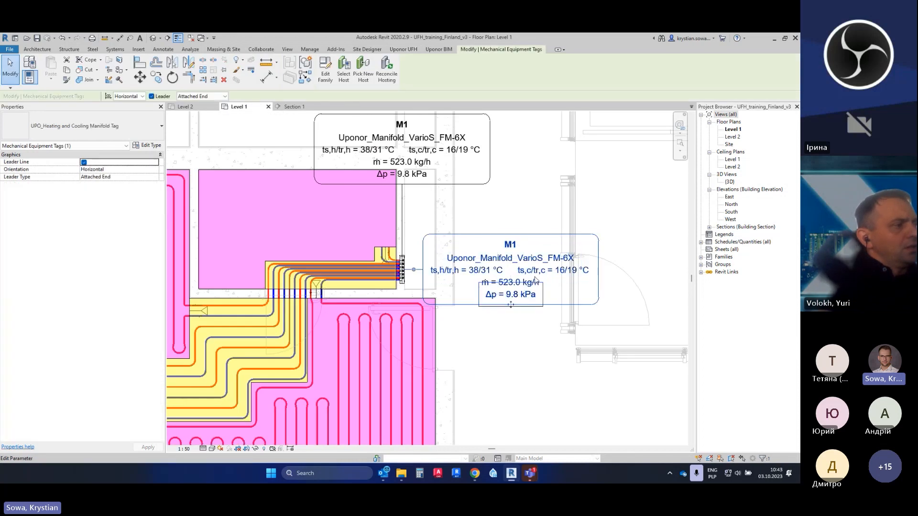
{"action": "left_click", "coordinate": [553, 219]}
{"action": "left_click", "coordinate": [423, 184]}
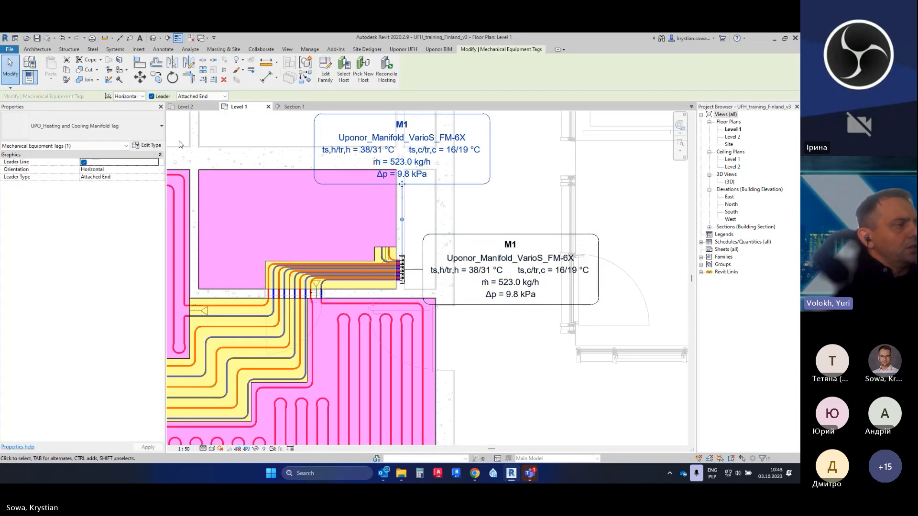
{"action": "left_click", "coordinate": [142, 136]}
{"action": "scroll", "coordinate": [144, 200], "scroll_direction": "up", "scroll_amount": 2}
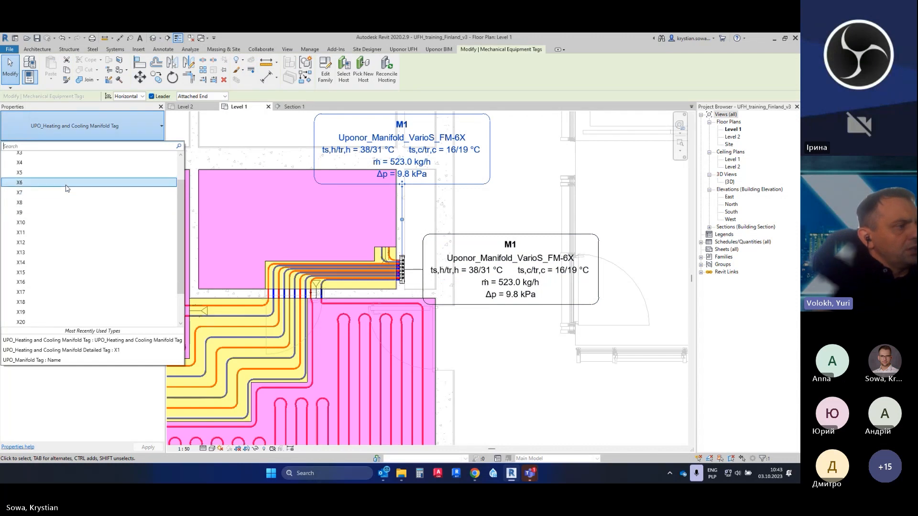
{"action": "scroll", "coordinate": [89, 220], "scroll_direction": "up", "scroll_amount": 1}
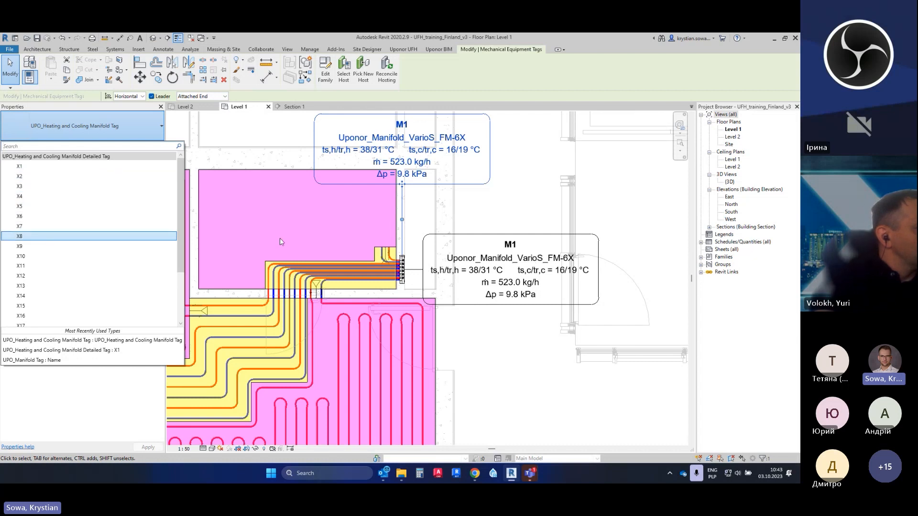
{"action": "left_click", "coordinate": [24, 216]}
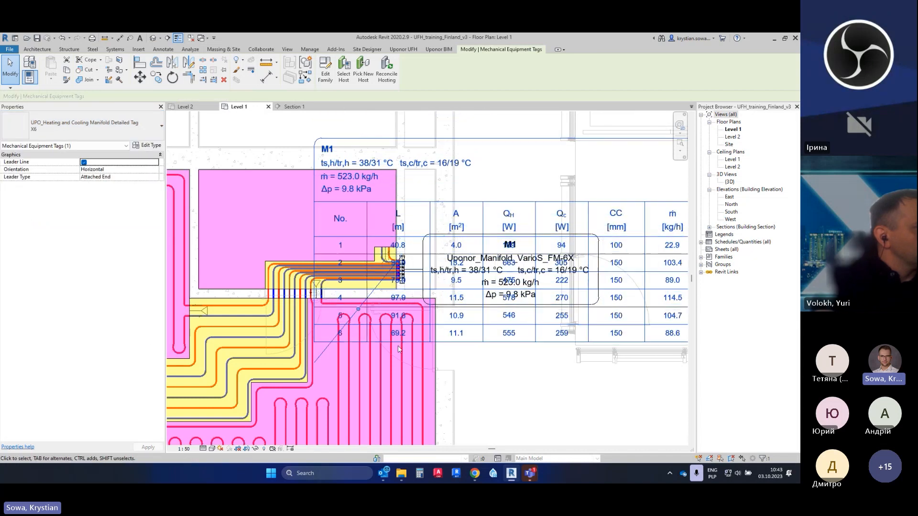
Move the detailed manifold tag up the plan, clear of the simple manifold tag, and inspect its loop table
{"action": "scroll", "coordinate": [382, 311], "scroll_direction": "down", "scroll_amount": 3}
{"action": "scroll", "coordinate": [468, 401], "scroll_direction": "down", "scroll_amount": 1}
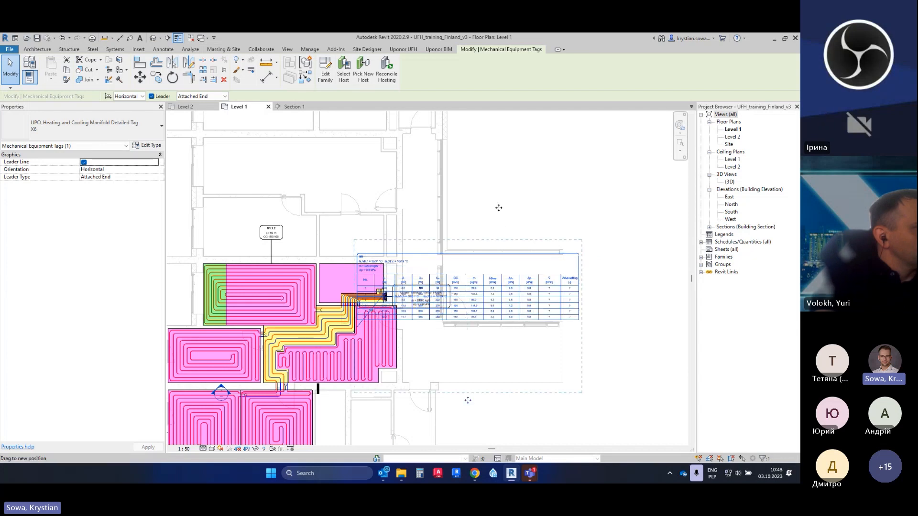
{"action": "left_click_drag", "start_coordinate": [499, 208], "coordinate": [499, 208]}
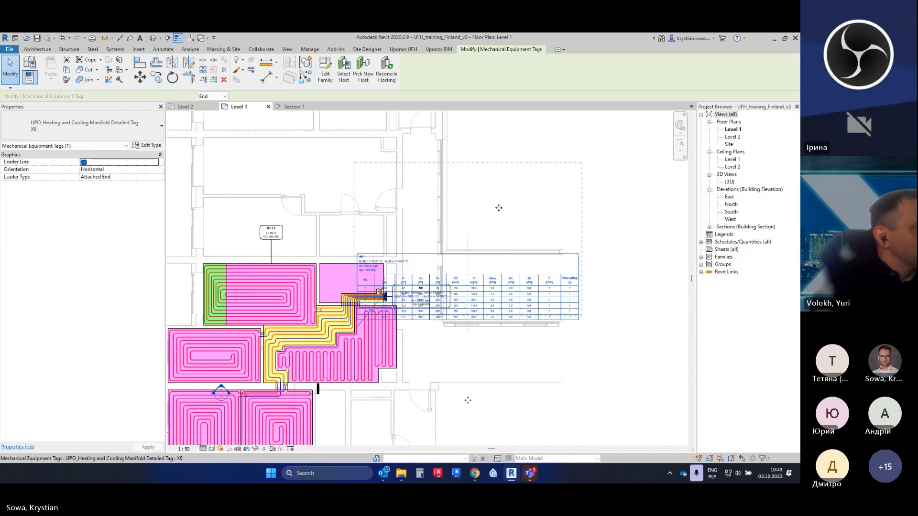
{"action": "left_click", "coordinate": [423, 179]}
{"action": "scroll", "coordinate": [422, 179], "scroll_direction": "up", "scroll_amount": 2}
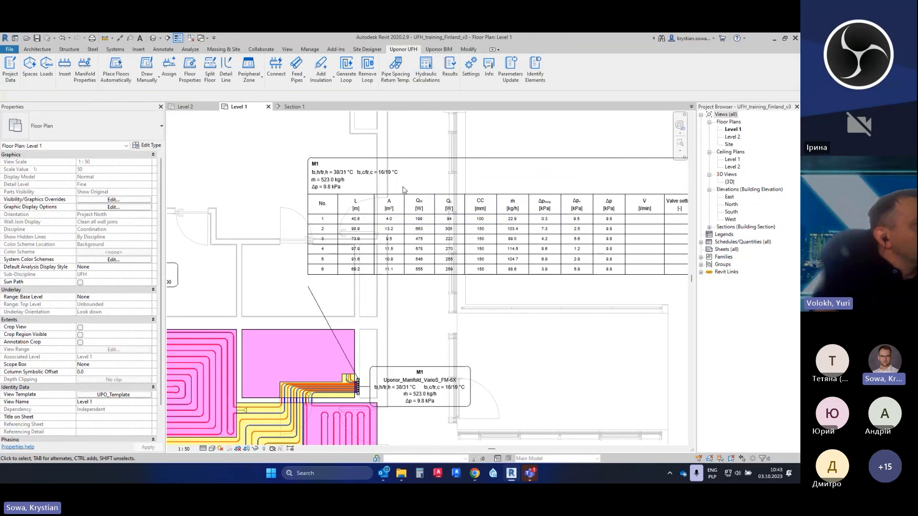
{"action": "scroll", "coordinate": [422, 179], "scroll_direction": "up", "scroll_amount": 2}
{"action": "middle_click_drag", "start_coordinate": [492, 246], "coordinate": [488, 255]}
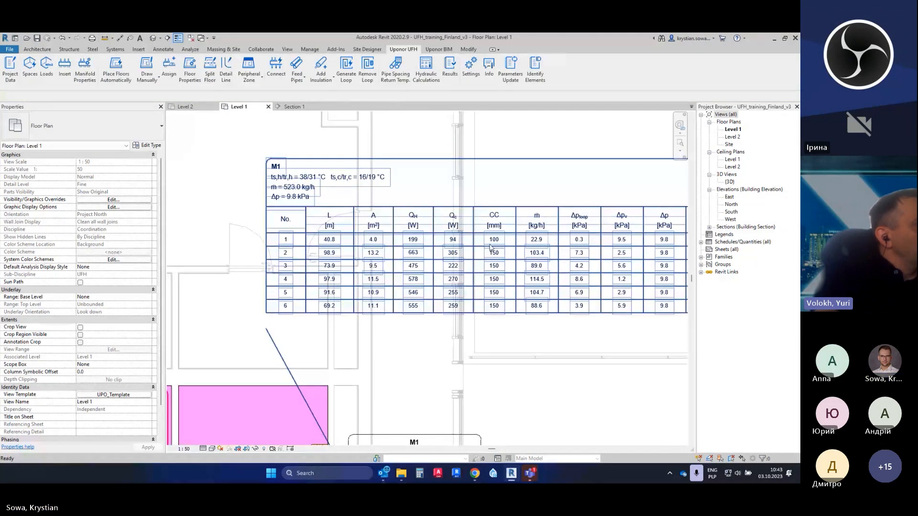
Review the X-numbered types of the UPO_Heating and Cooling Manifold Detailed Tag against the tagged manifold, keeping type X6
{"action": "left_click", "coordinate": [318, 256]}
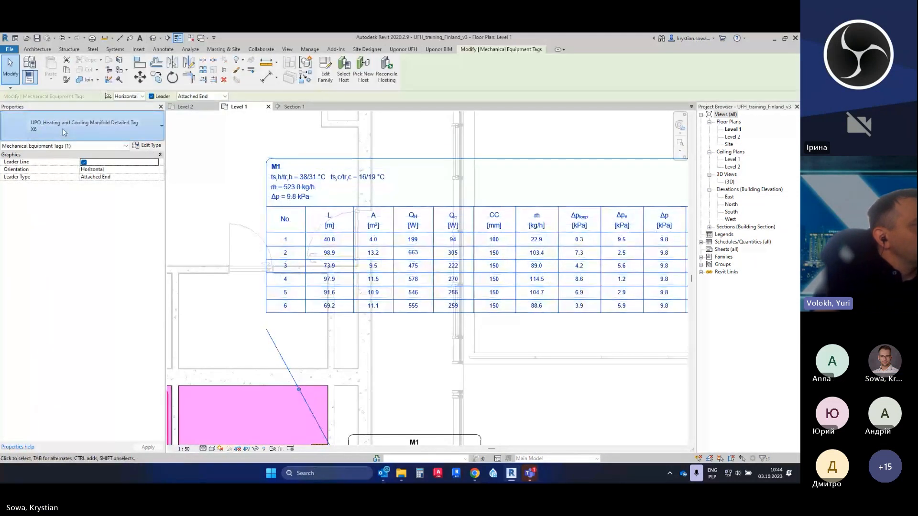
{"action": "left_click", "coordinate": [48, 126]}
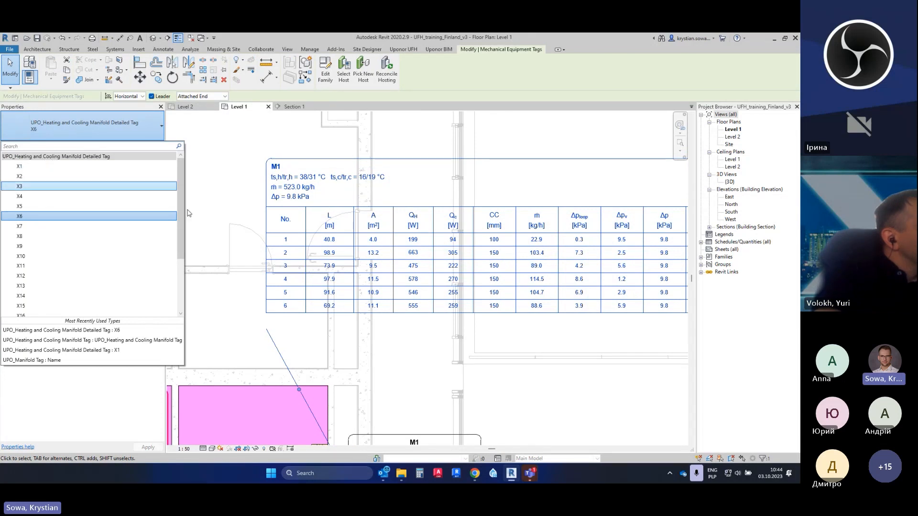
{"action": "left_click", "coordinate": [401, 338]}
{"action": "middle_click_drag", "start_coordinate": [401, 338], "coordinate": [426, 277]}
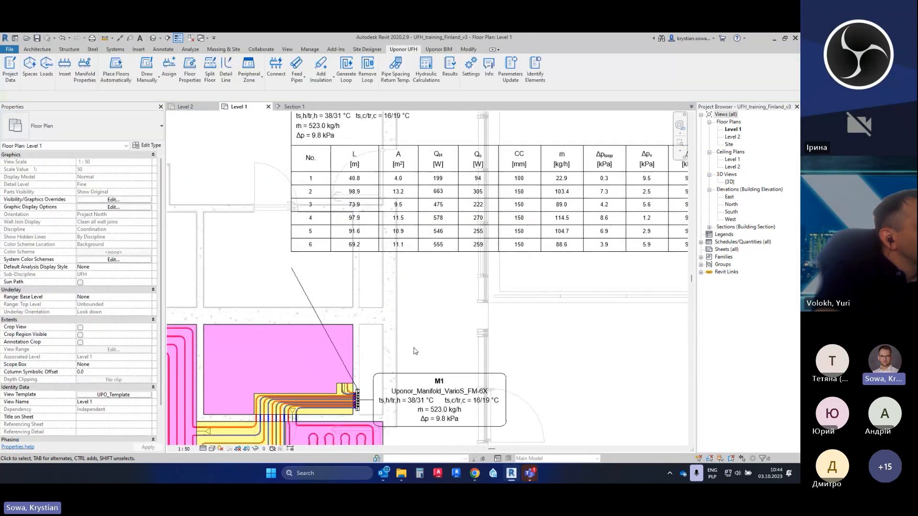
{"action": "middle_click_drag", "start_coordinate": [416, 354], "coordinate": [429, 326]}
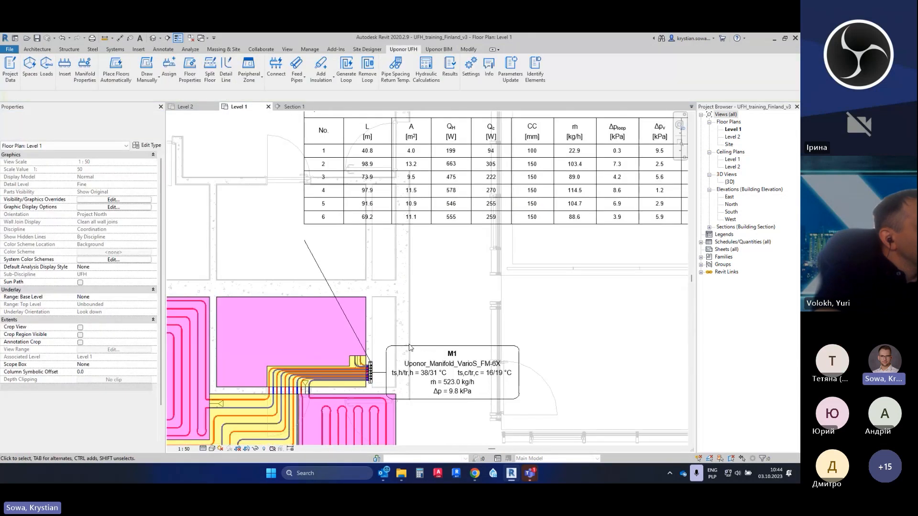
{"action": "left_click", "coordinate": [163, 50]}
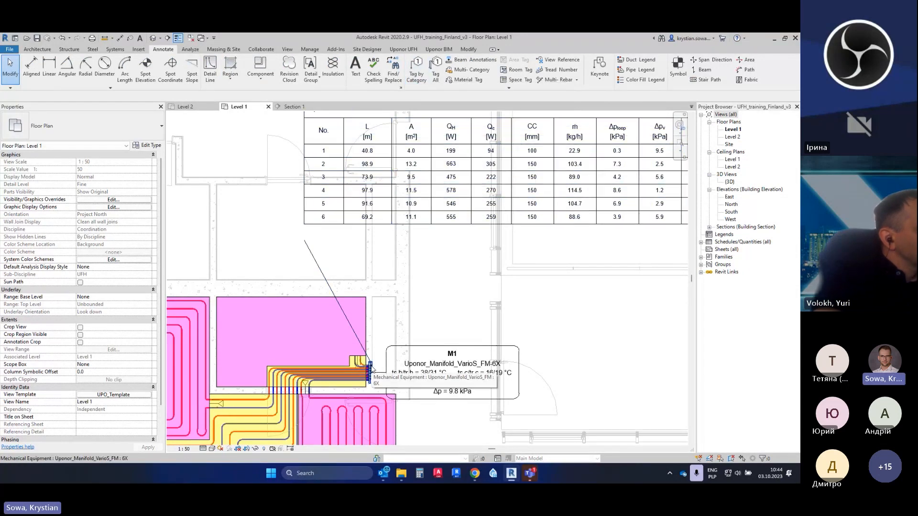
{"action": "left_click", "coordinate": [391, 229]}
{"action": "left_click", "coordinate": [84, 126]}
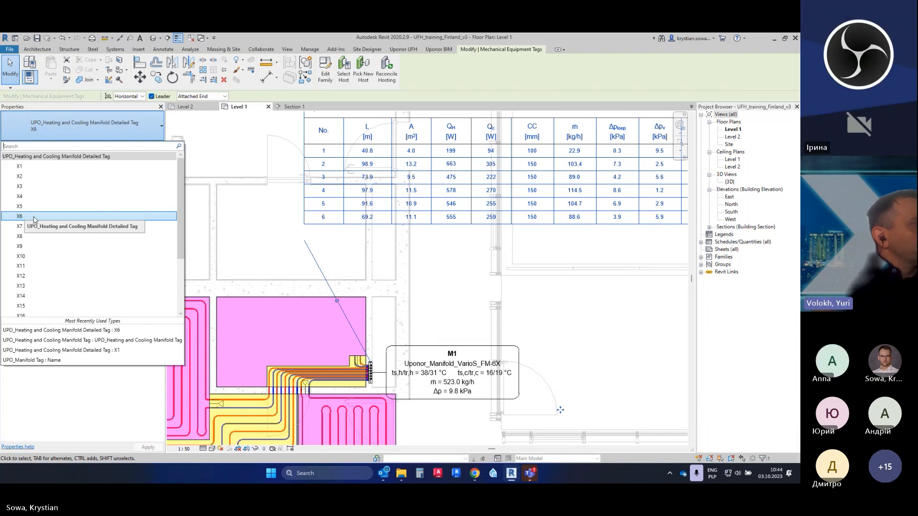
{"action": "left_click", "coordinate": [256, 244]}
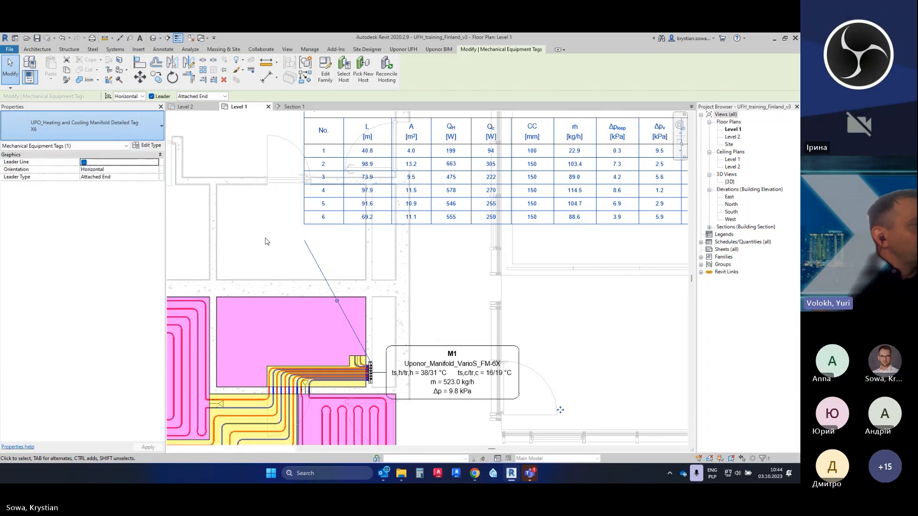
{"action": "left_click", "coordinate": [265, 238]}
Examine the manifold table and zone tags across the Level 1 plan, and reopen the detailed manifold tag's type list
{"action": "mouse_move", "coordinate": [268, 218]}
{"action": "middle_mouse_down"}
{"action": "mouse_move", "coordinate": [294, 244]}
{"action": "mouse_move", "coordinate": [284, 235]}
{"action": "middle_mouse_up"}
{"action": "scroll", "coordinate": [292, 243], "scroll_direction": "down", "scroll_amount": 1}
{"action": "scroll", "coordinate": [287, 234], "scroll_direction": "down", "scroll_amount": 1}
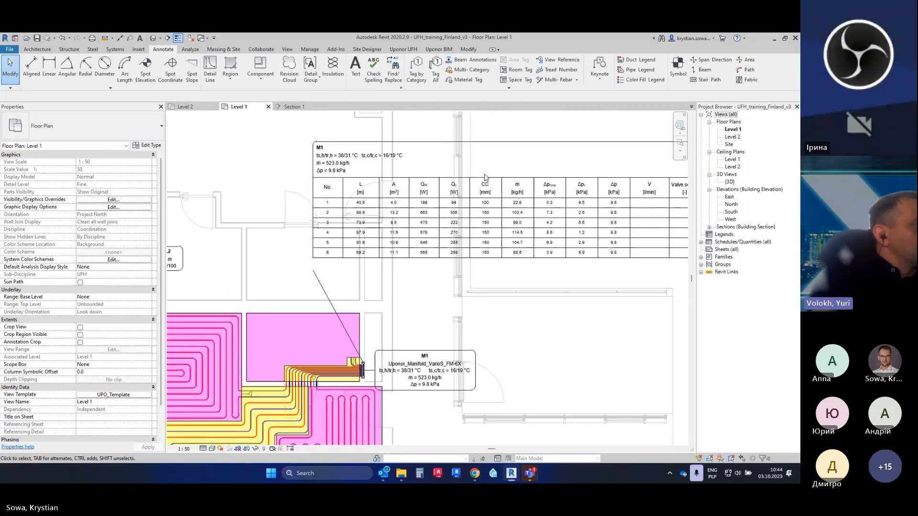
{"action": "middle_click_drag", "start_coordinate": [505, 288], "coordinate": [521, 281]}
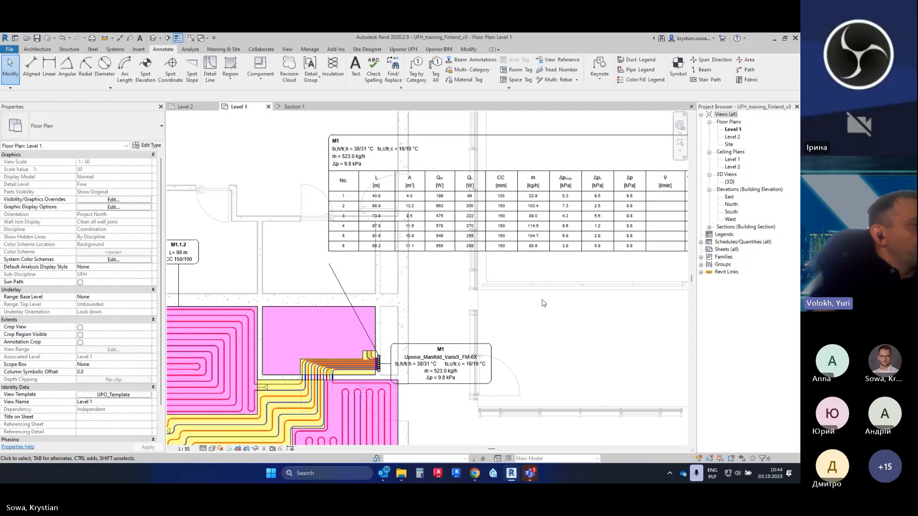
{"action": "scroll", "coordinate": [565, 287], "scroll_direction": "down", "scroll_amount": 1}
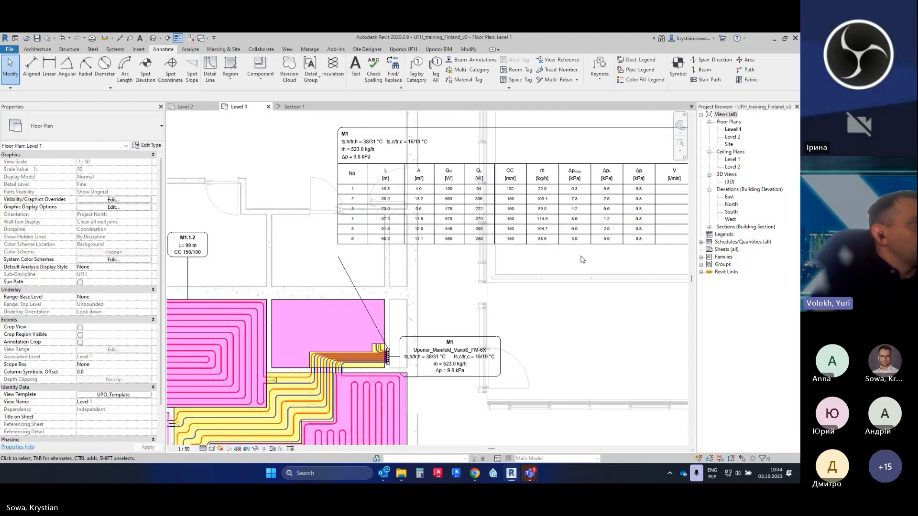
{"action": "middle_click_drag", "start_coordinate": [550, 334], "coordinate": [573, 271]}
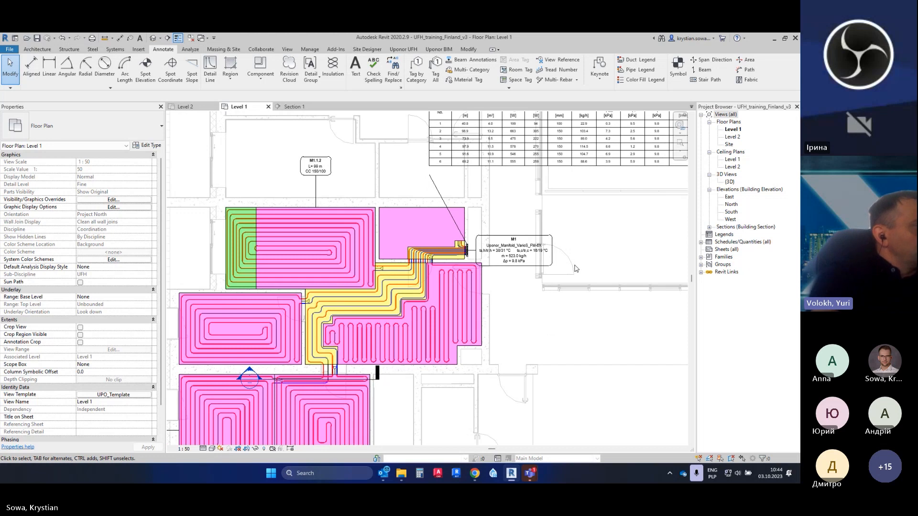
{"action": "scroll", "coordinate": [599, 229], "scroll_direction": "down", "scroll_amount": 1}
{"action": "middle_click_drag", "start_coordinate": [600, 215], "coordinate": [588, 233]}
{"action": "left_click", "coordinate": [534, 163]}
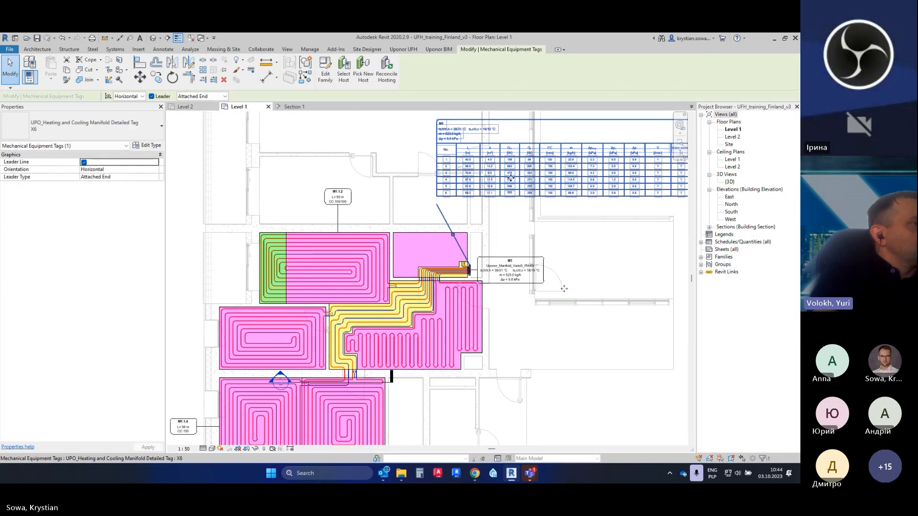
{"action": "left_click", "coordinate": [83, 126]}
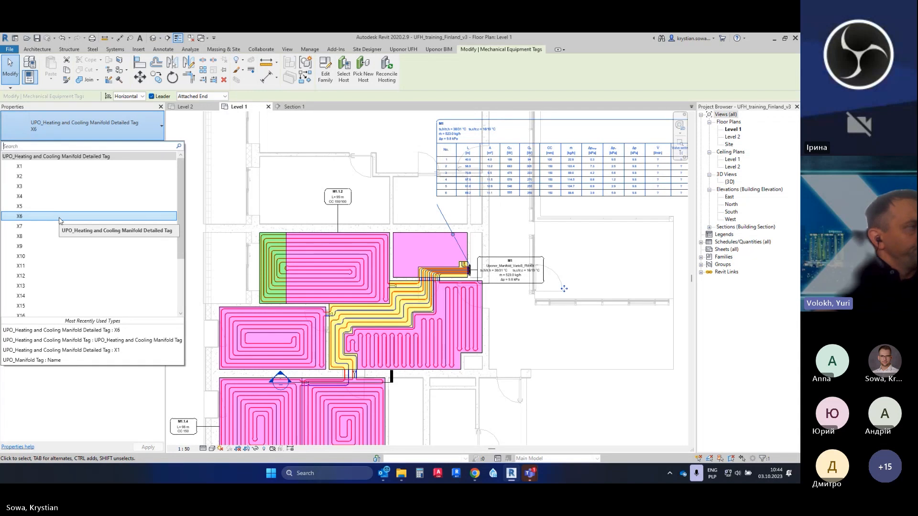
Close the detailed manifold tag's type list, deselect the tag and review the tagged Level 1 plan
{"action": "left_click", "coordinate": [265, 210]}
{"action": "left_click", "coordinate": [543, 243]}
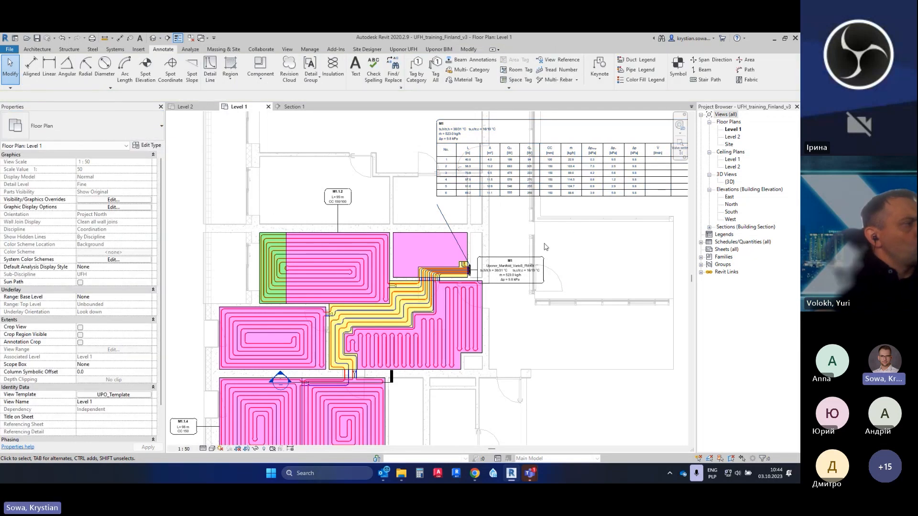
{"action": "scroll", "coordinate": [567, 229], "scroll_direction": "down", "scroll_amount": 1}
{"action": "scroll", "coordinate": [568, 232], "scroll_direction": "down", "scroll_amount": 1}
{"action": "middle_click_drag", "start_coordinate": [584, 285], "coordinate": [589, 251]}
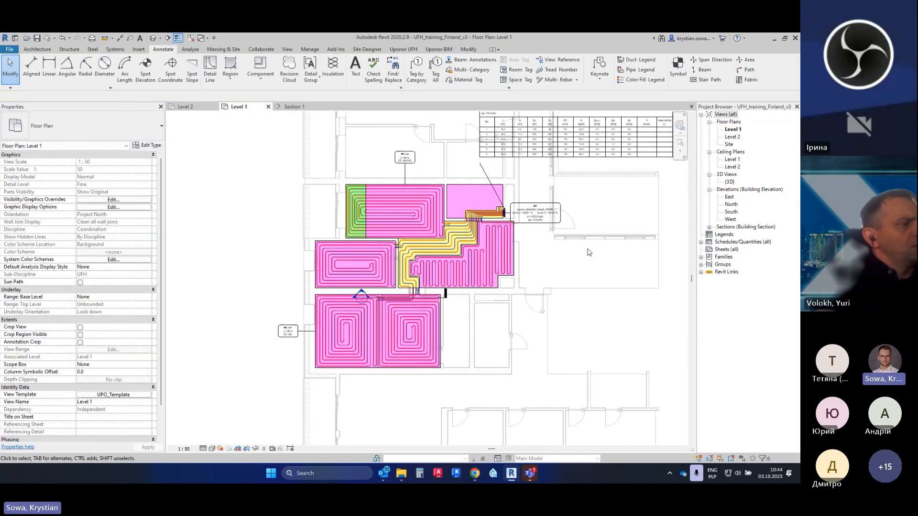
{"action": "scroll", "coordinate": [505, 167], "scroll_direction": "up", "scroll_amount": 2}
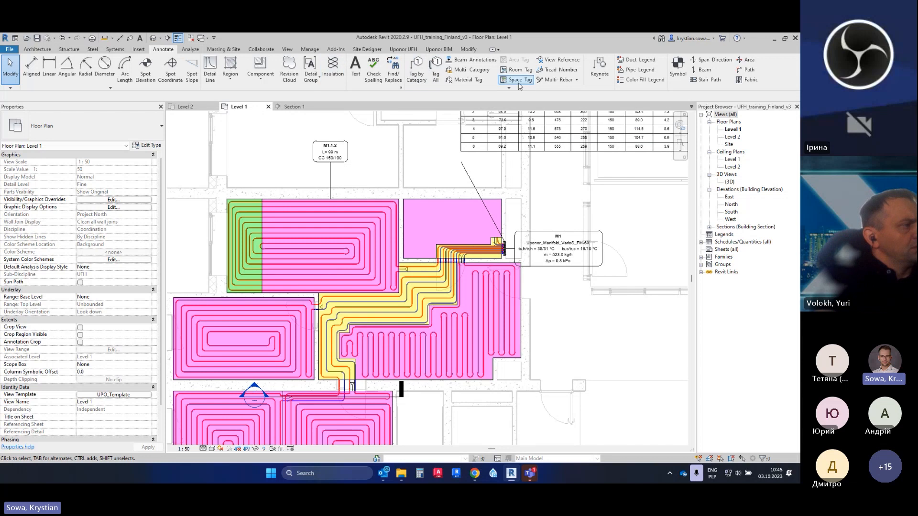
Place a UPO_Heating and Cooling Space Tag in the Bathroom 1 space beside the manifold and examine its temperatures and heat outputs
{"action": "left_click", "coordinate": [520, 82]}
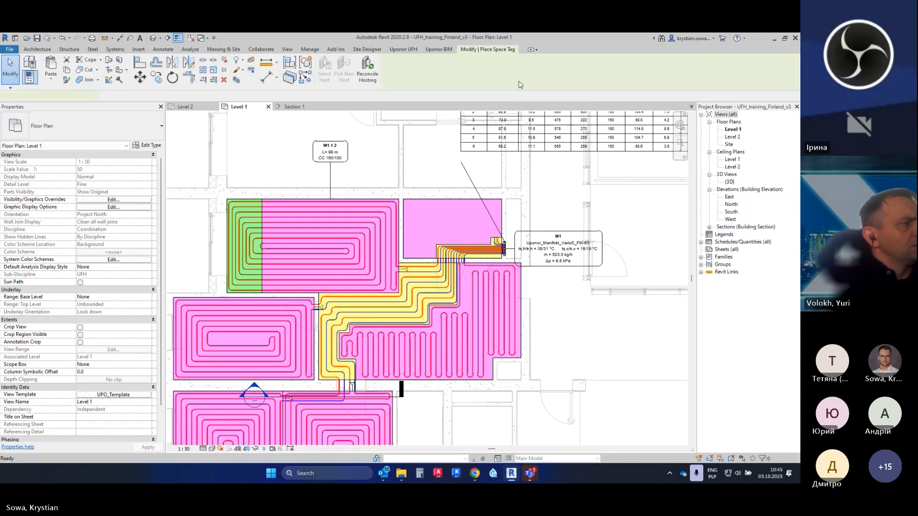
{"action": "scroll", "coordinate": [453, 228], "scroll_direction": "up", "scroll_amount": 1}
{"action": "left_click", "coordinate": [456, 228]}
{"action": "key", "text": "Escape"}
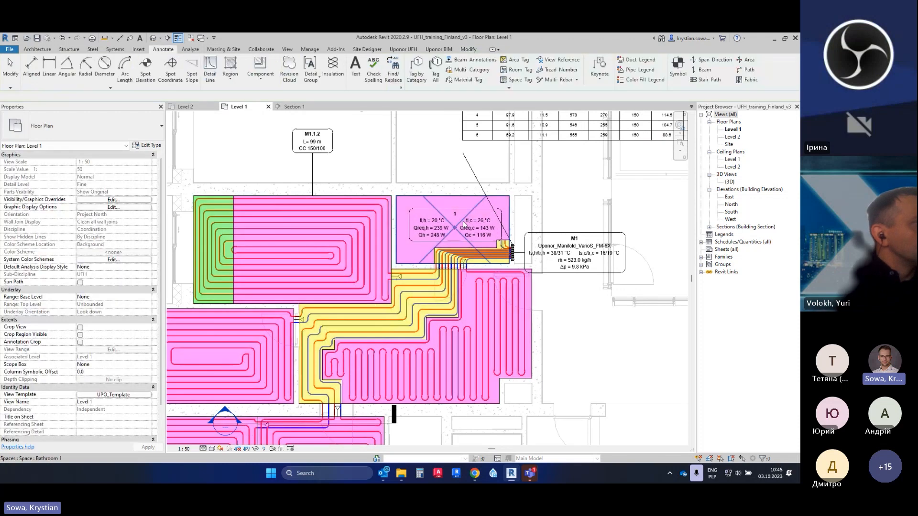
{"action": "scroll", "coordinate": [443, 237], "scroll_direction": "up", "scroll_amount": 5}
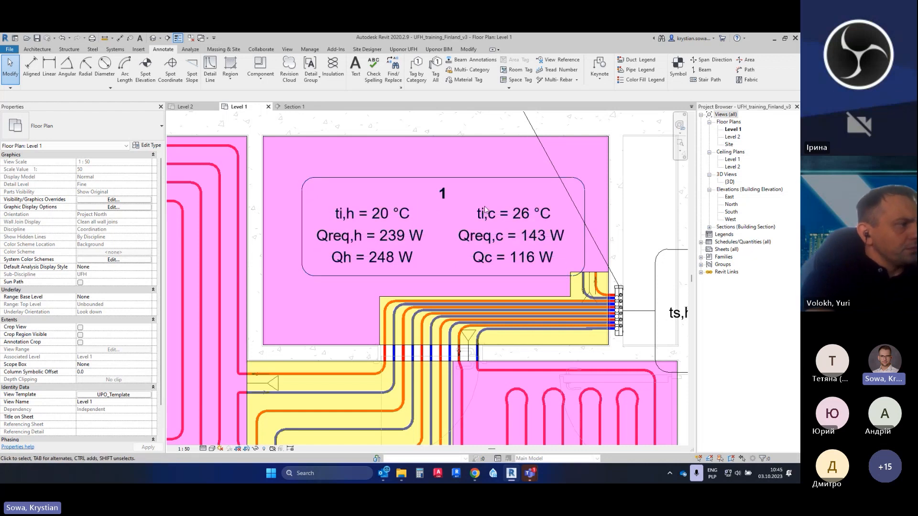
{"action": "scroll", "coordinate": [462, 252], "scroll_direction": "down", "scroll_amount": 2}
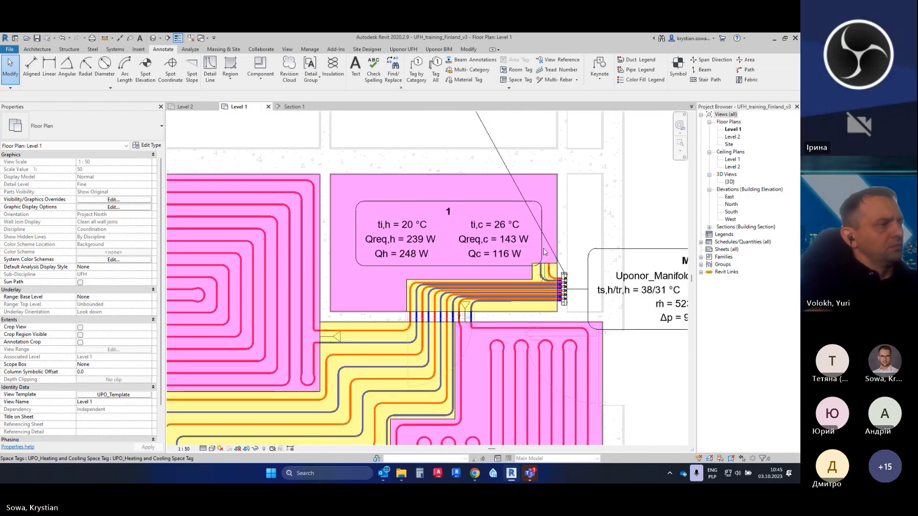
{"action": "scroll", "coordinate": [588, 204], "scroll_direction": "down", "scroll_amount": 2}
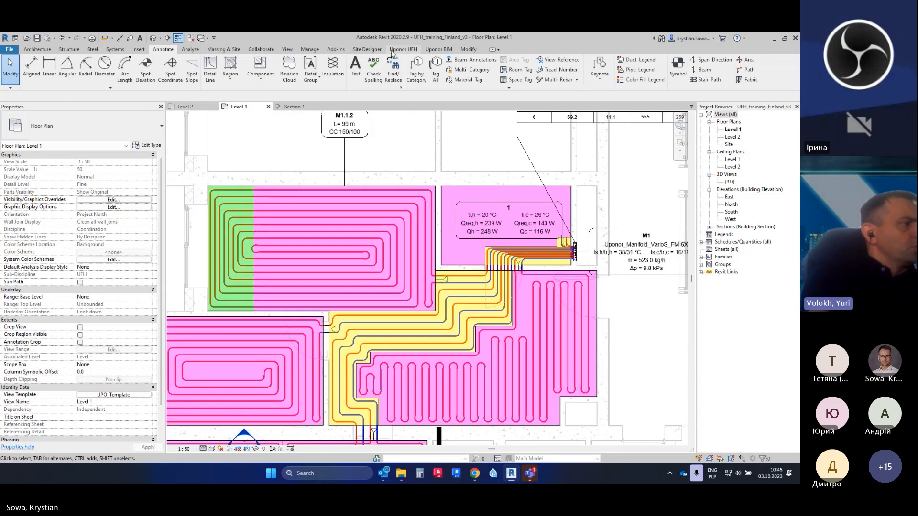
Run the hydraulic calculations for manifold M1, dismiss the warnings list and accept the calculation results
{"action": "left_click", "coordinate": [394, 51]}
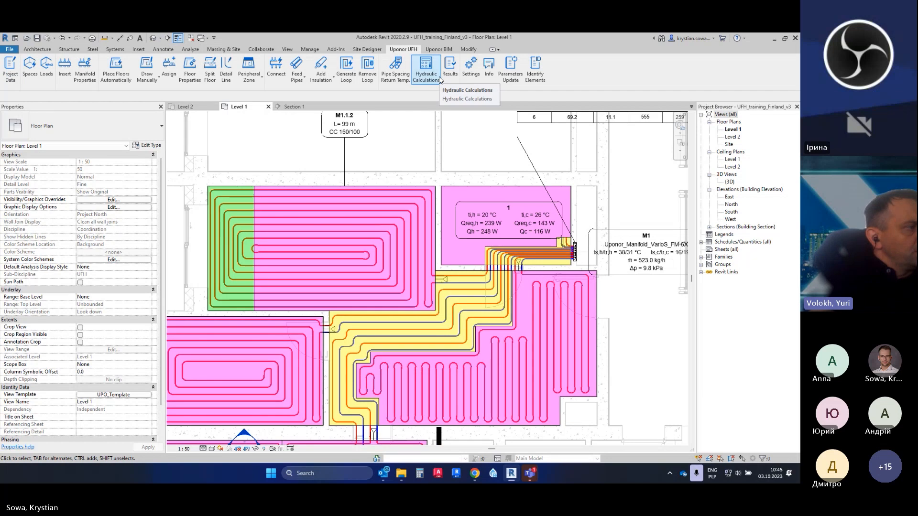
{"action": "left_click", "coordinate": [426, 70]}
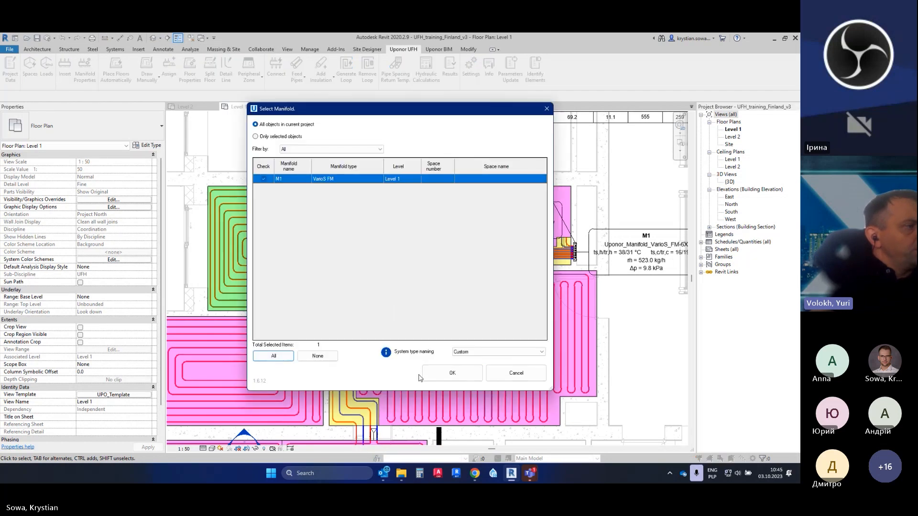
{"action": "left_click", "coordinate": [424, 373]}
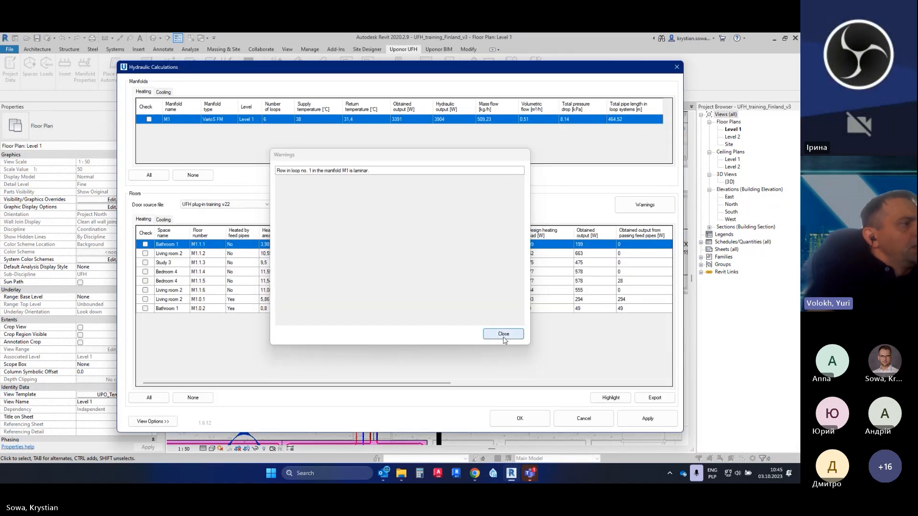
{"action": "left_click", "coordinate": [503, 334]}
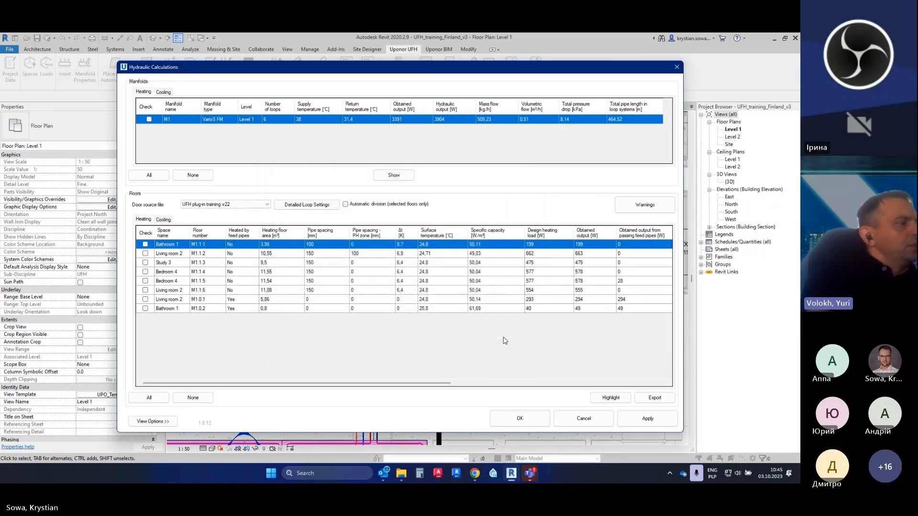
{"action": "left_click", "coordinate": [516, 416]}
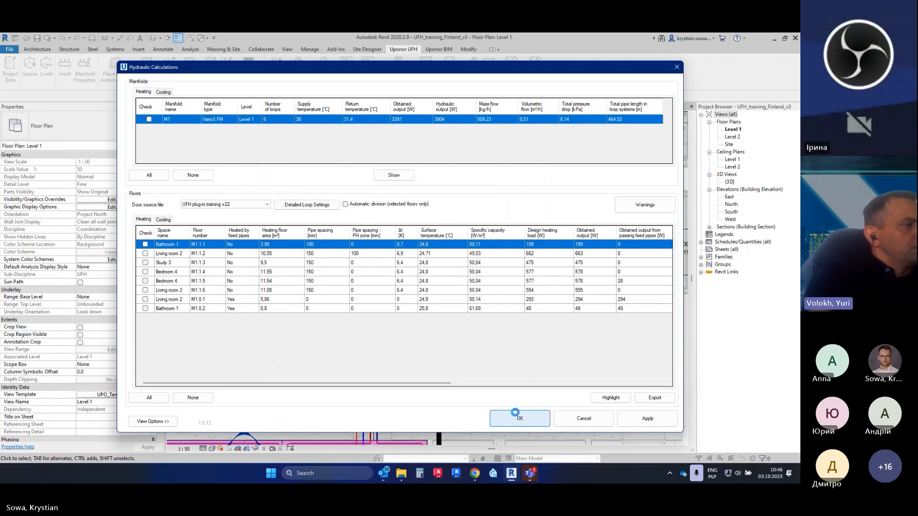
Open the calculation results for manifold M1 on Level 1
{"action": "scroll", "coordinate": [406, 291], "scroll_direction": "down", "scroll_amount": 3}
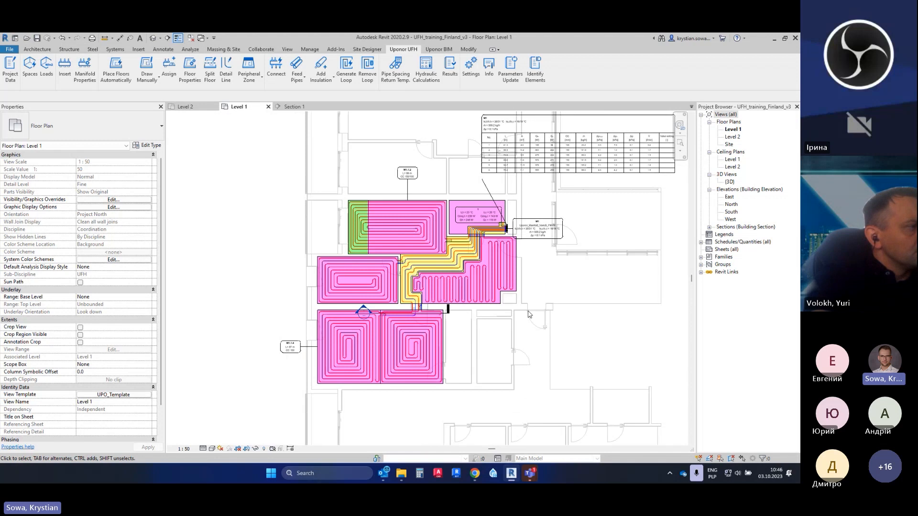
{"action": "scroll", "coordinate": [389, 251], "scroll_direction": "down", "scroll_amount": 1}
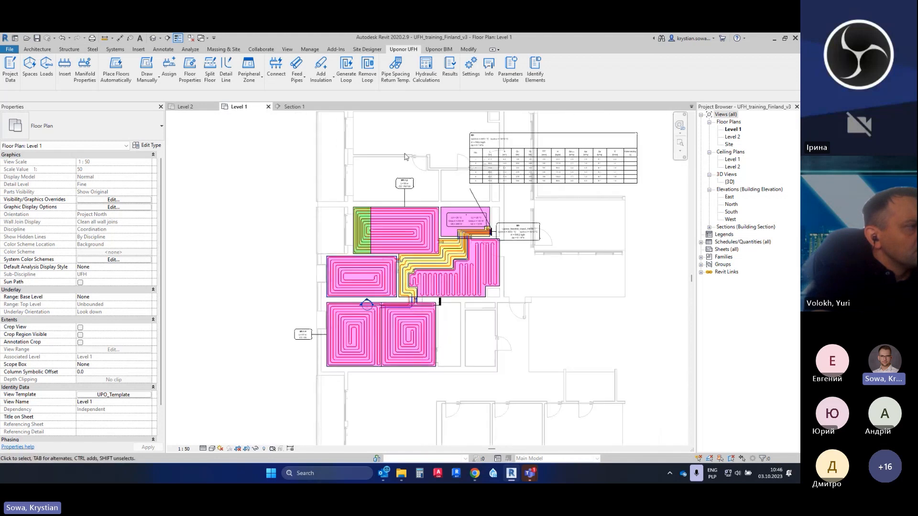
{"action": "left_click", "coordinate": [452, 80]}
{"action": "left_click", "coordinate": [268, 355]}
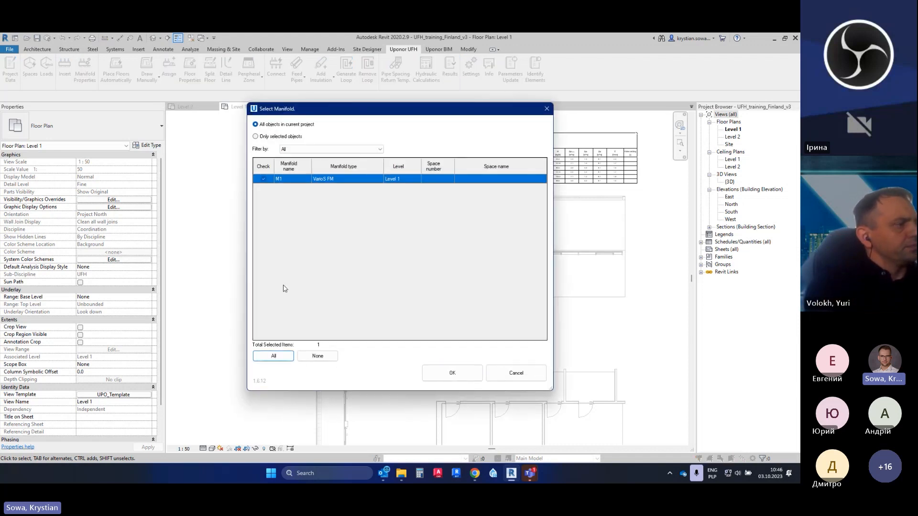
{"action": "left_click", "coordinate": [452, 374]}
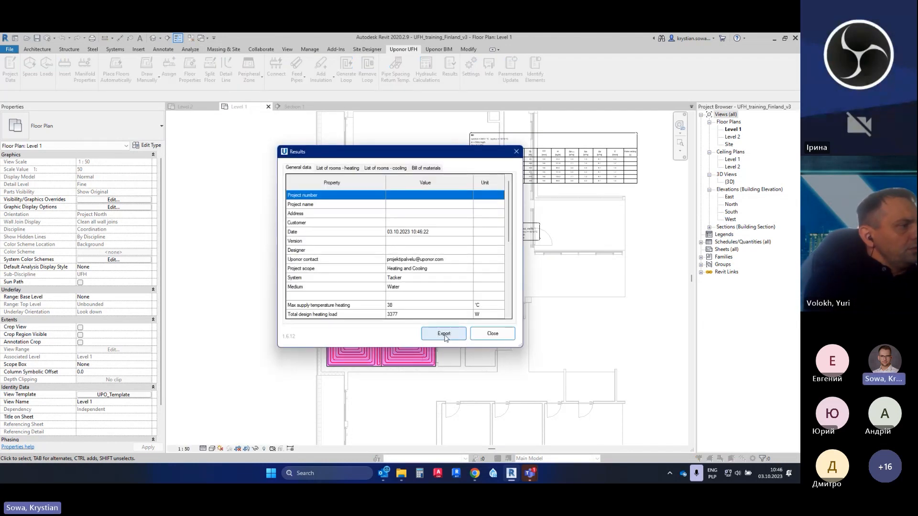
Start a results export that includes List of Rooms, Hydraulic Calculation and BOM
{"action": "left_click", "coordinate": [448, 341]}
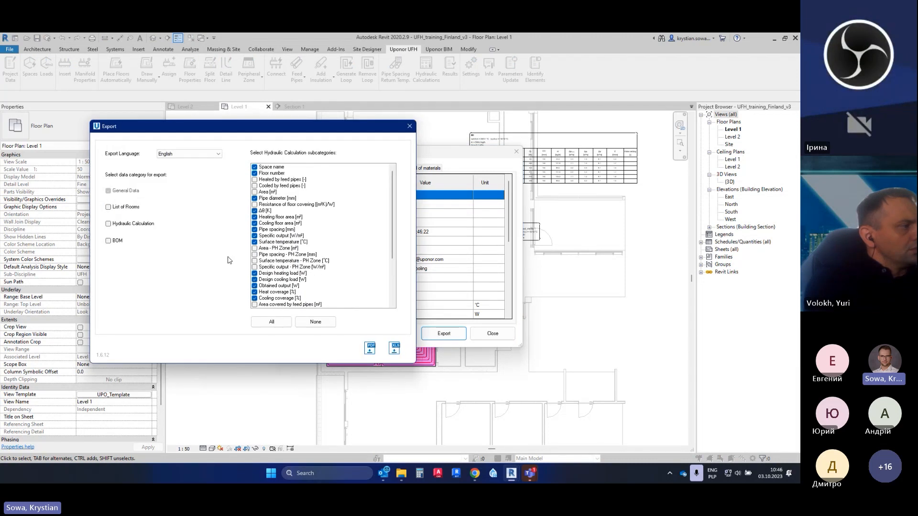
{"action": "left_click", "coordinate": [132, 209]}
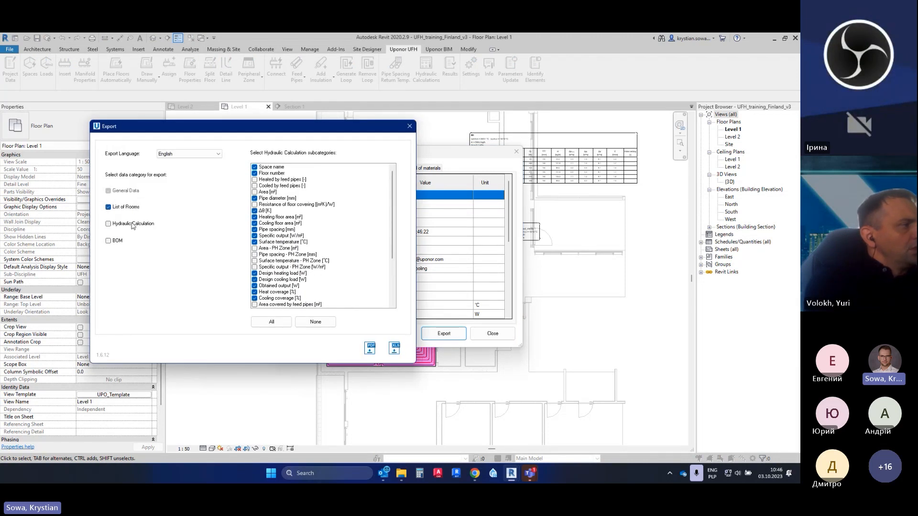
{"action": "left_click", "coordinate": [133, 225]}
{"action": "left_click", "coordinate": [119, 243]}
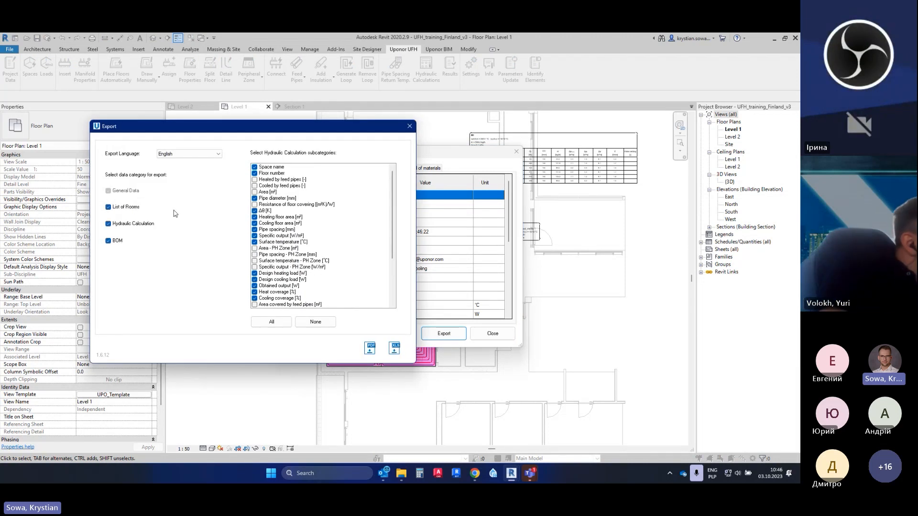
Review the available export languages and set the export language to Russian
{"action": "left_click", "coordinate": [195, 154]}
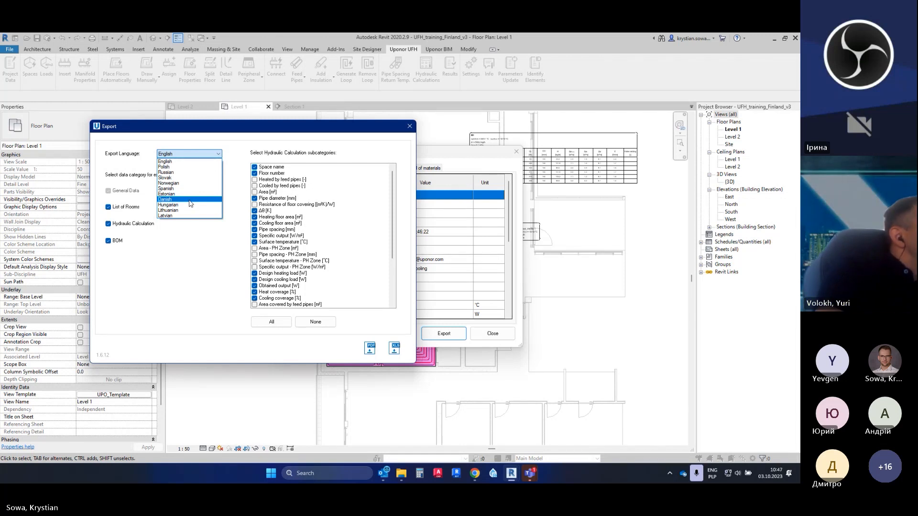
{"action": "left_click", "coordinate": [186, 173]}
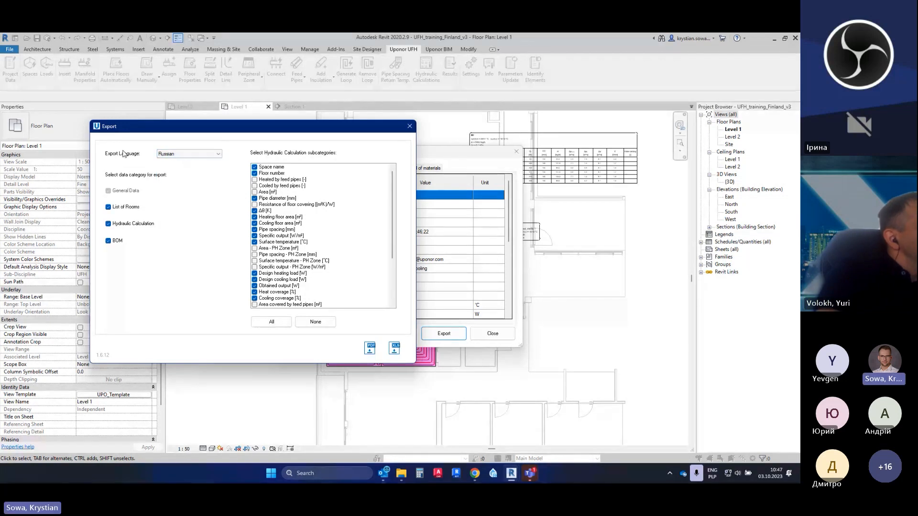
{"action": "left_click", "coordinate": [182, 156]}
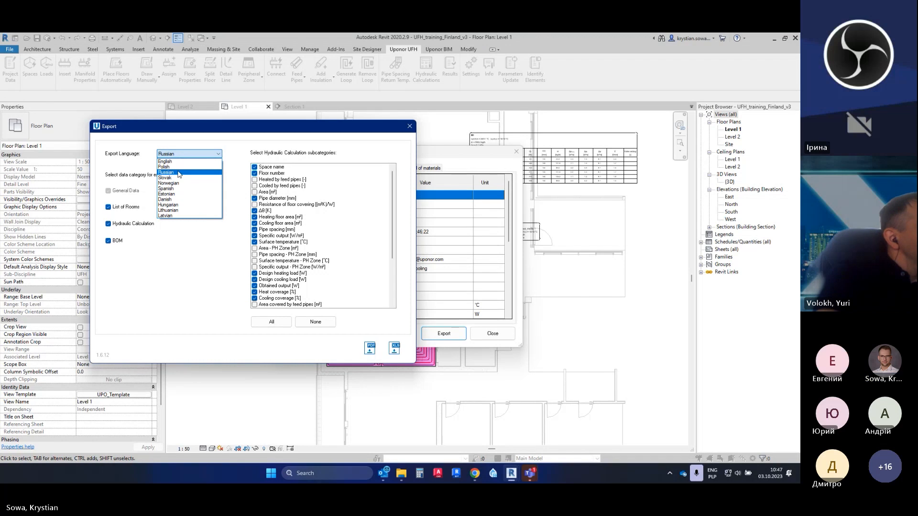
{"action": "left_click", "coordinate": [179, 174]}
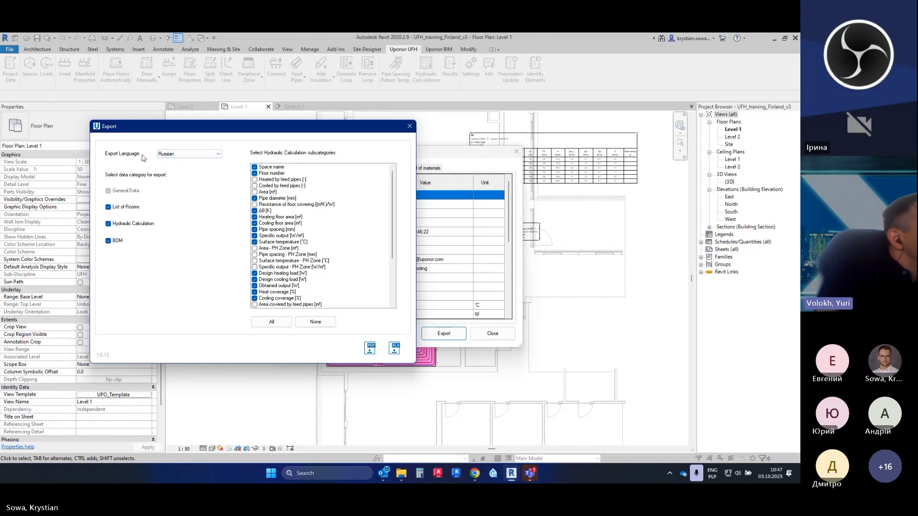
{"action": "left_click", "coordinate": [182, 158]}
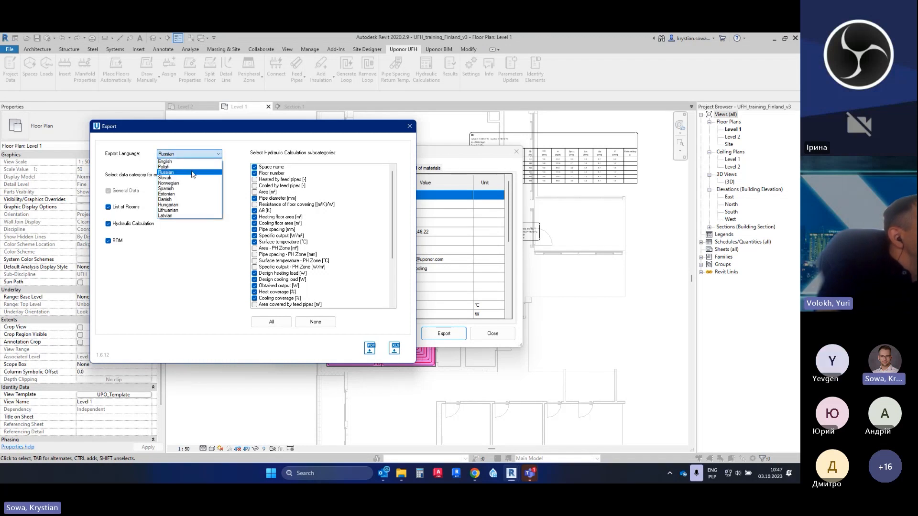
{"action": "left_click", "coordinate": [193, 174]}
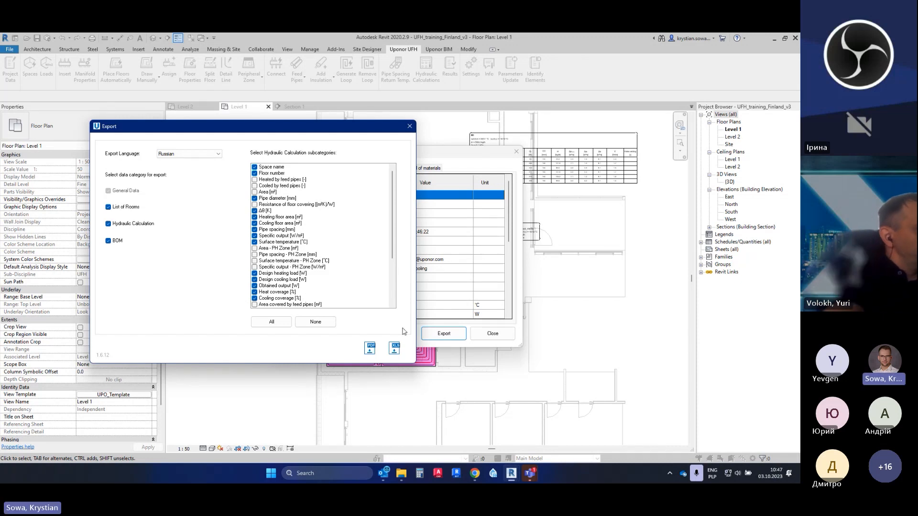
Try to export the results to the Desktop as an Excel workbook named Results7, and dismiss the resulting dialog
{"action": "key", "text": "ctrl"}
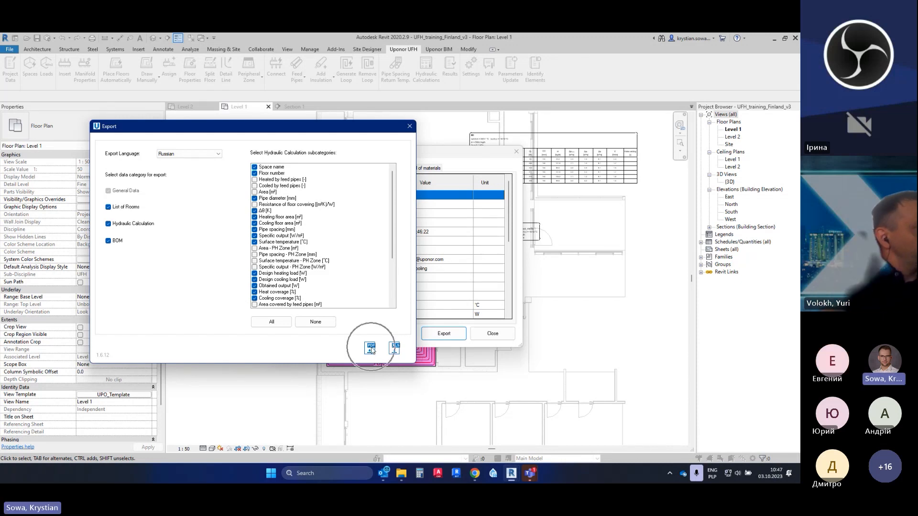
{"action": "key", "text": "ctrl"}
{"action": "key", "text": "ctrl"}
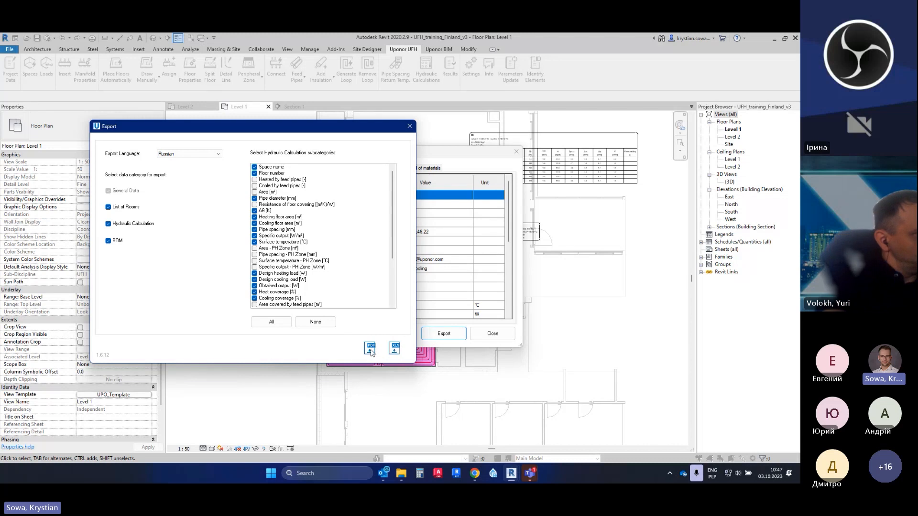
{"action": "left_click", "coordinate": [394, 350]}
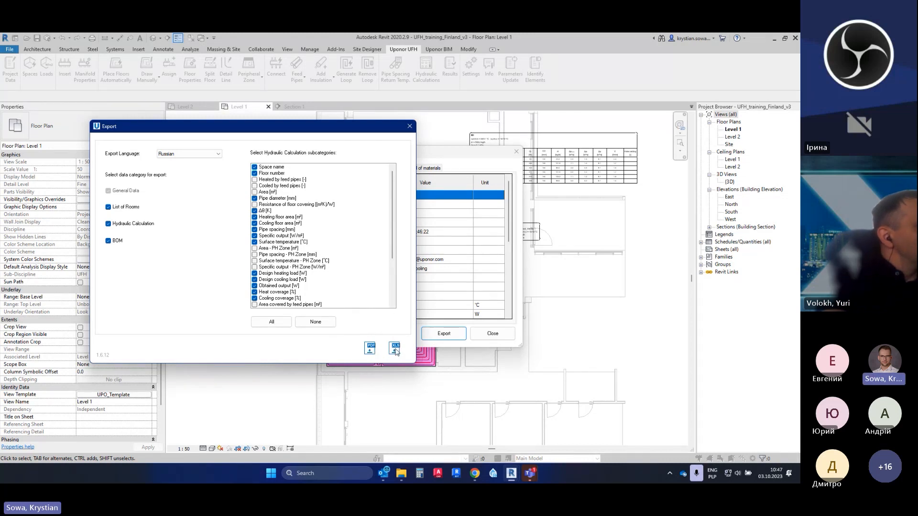
{"action": "scroll", "coordinate": [282, 315], "scroll_direction": "down", "scroll_amount": 10}
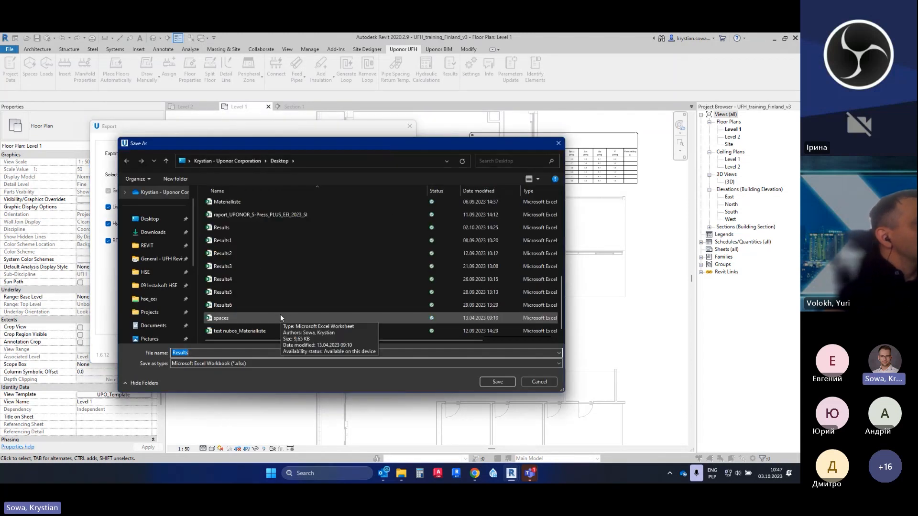
{"action": "left_click", "coordinate": [203, 353]}
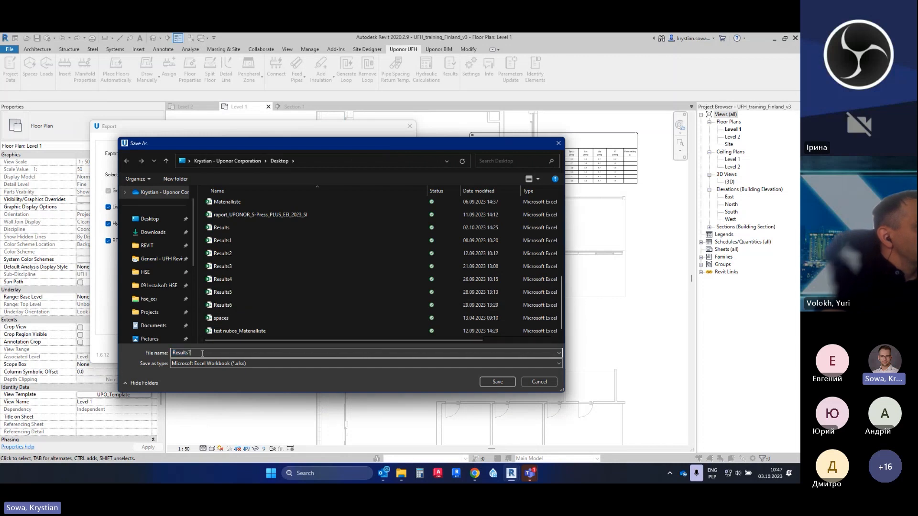
{"action": "left_click", "coordinate": [494, 382]}
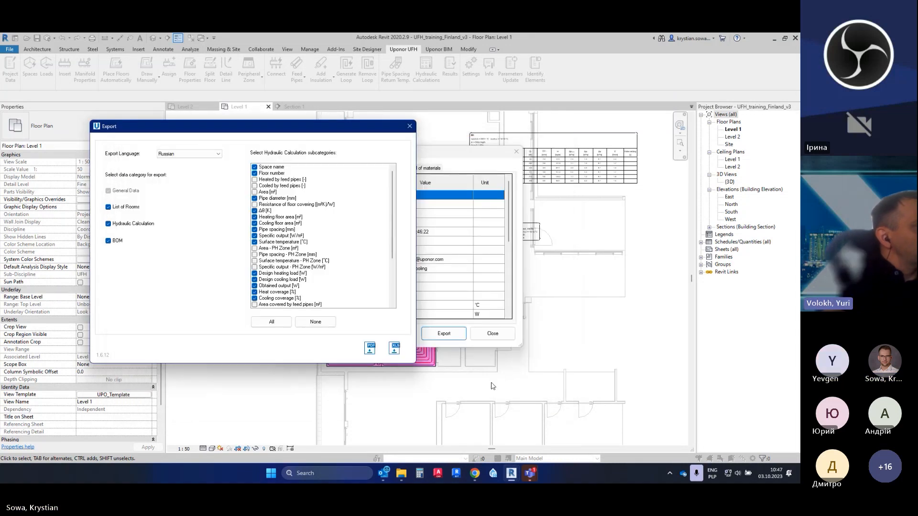
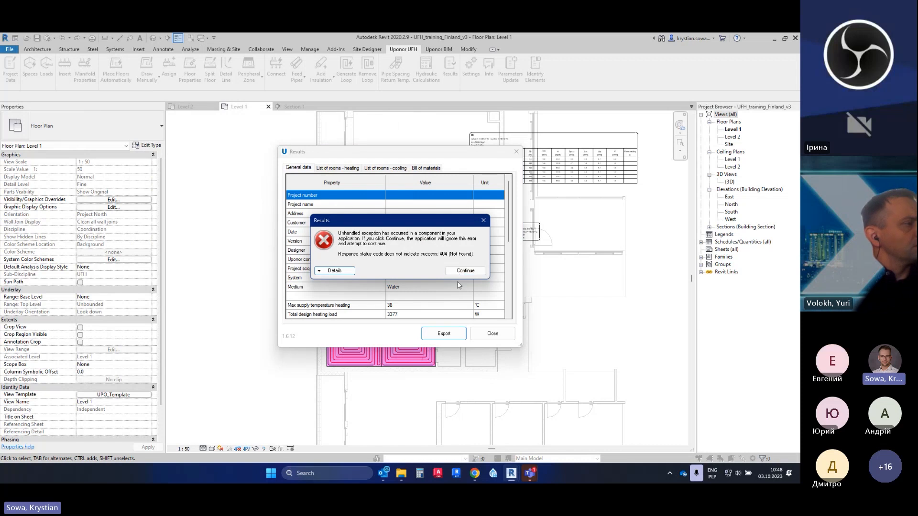
{"action": "left_click", "coordinate": [465, 272]}
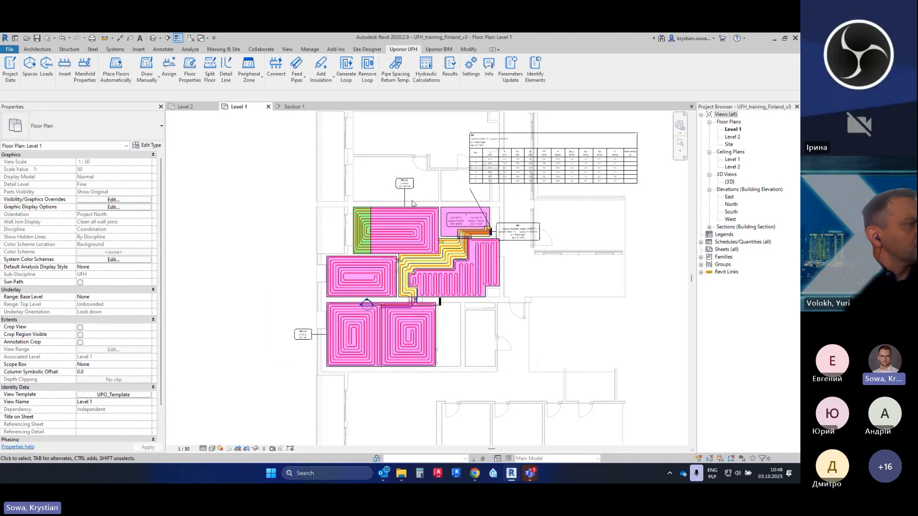
{"action": "left_click", "coordinate": [683, 474]}
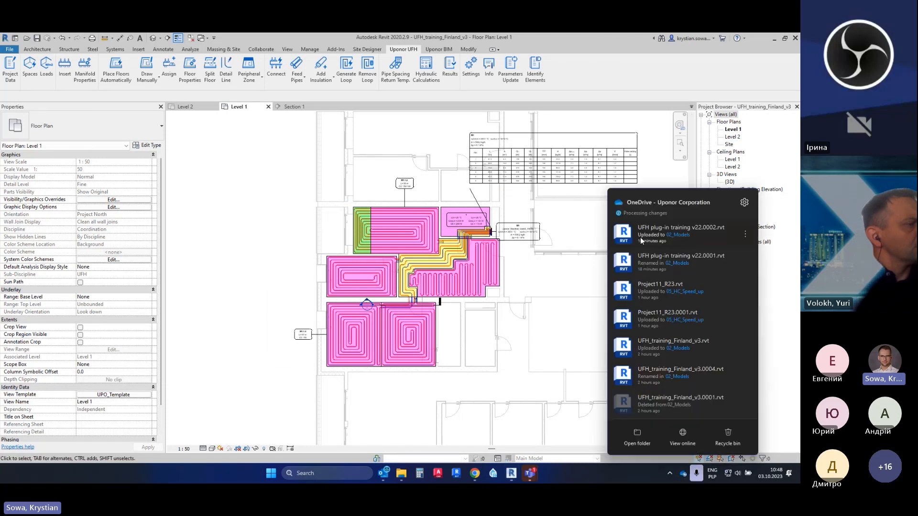
{"action": "left_click", "coordinate": [568, 346]}
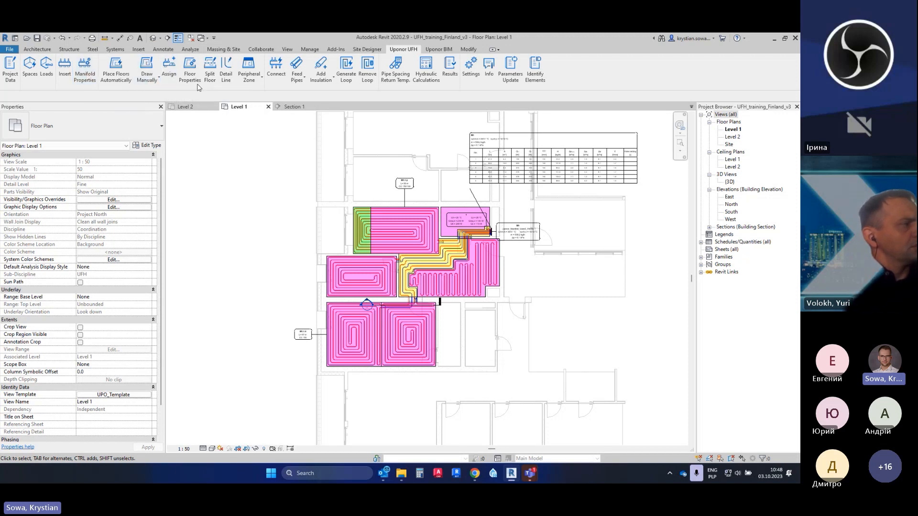
Review the properties of manifold M1, including its heating supply temperature
{"action": "left_click", "coordinate": [84, 72]}
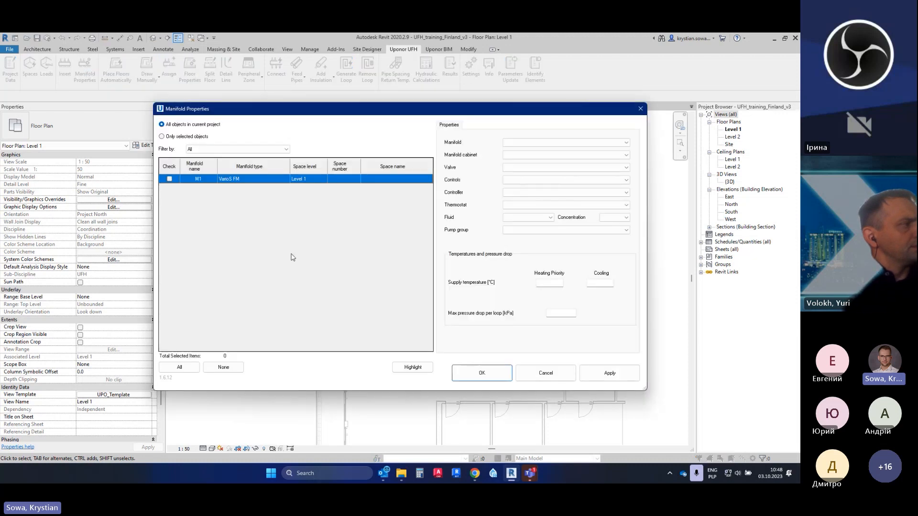
{"action": "left_click", "coordinate": [170, 179]}
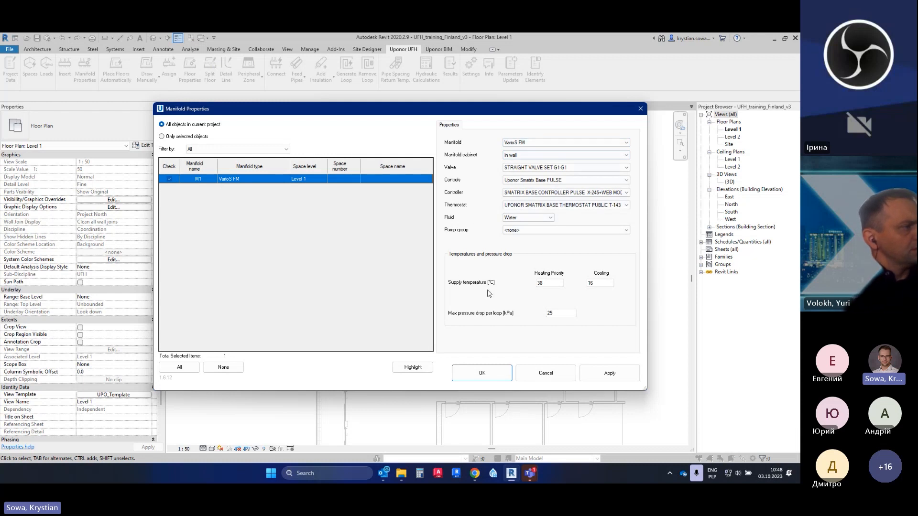
{"action": "left_click", "coordinate": [547, 284]}
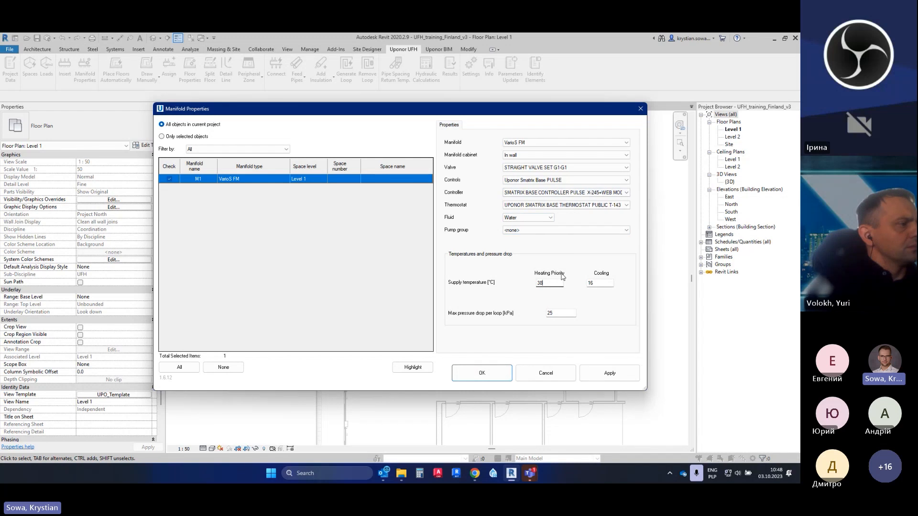
Open the exported Results7 workbook in Excel and close the Manifold Properties dialog without applying changes
{"action": "left_click", "coordinate": [407, 476]}
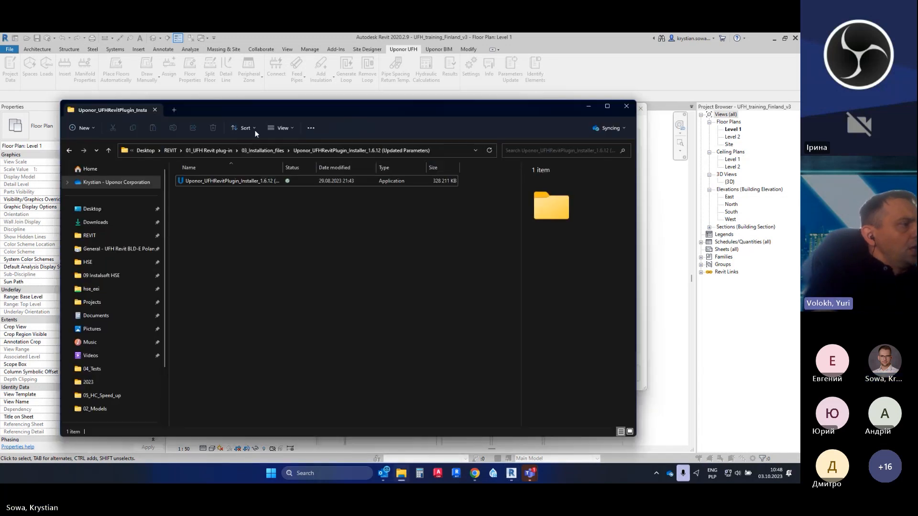
{"action": "left_click_drag", "start_coordinate": [291, 108], "coordinate": [0, 108]}
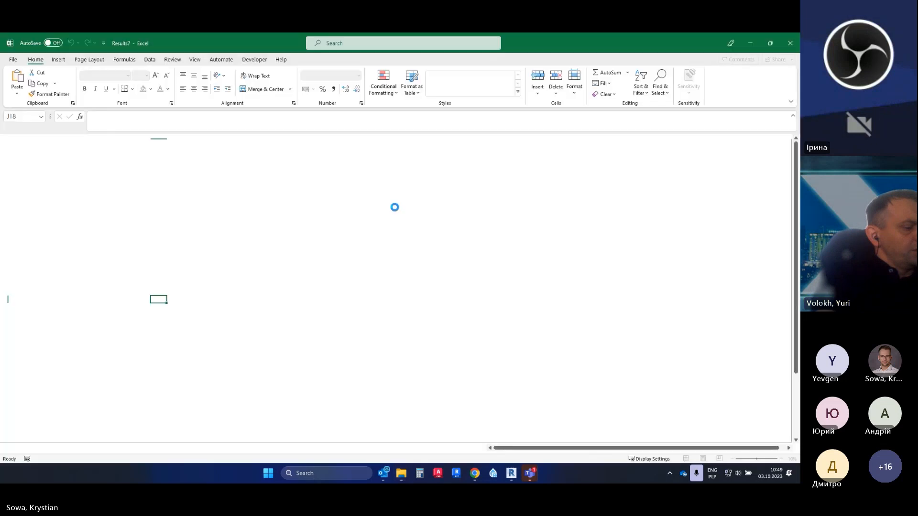
{"action": "left_click_drag", "start_coordinate": [285, 42], "coordinate": [416, 483]}
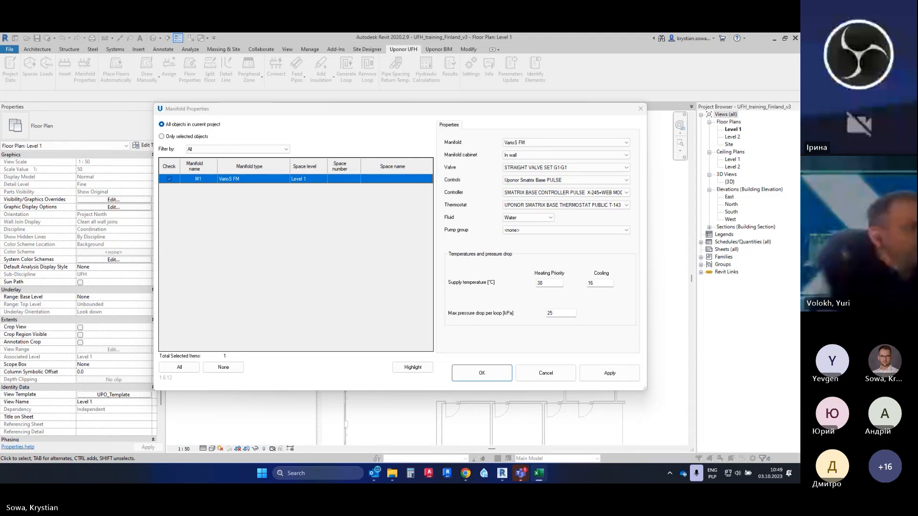
{"action": "left_click", "coordinate": [544, 375]}
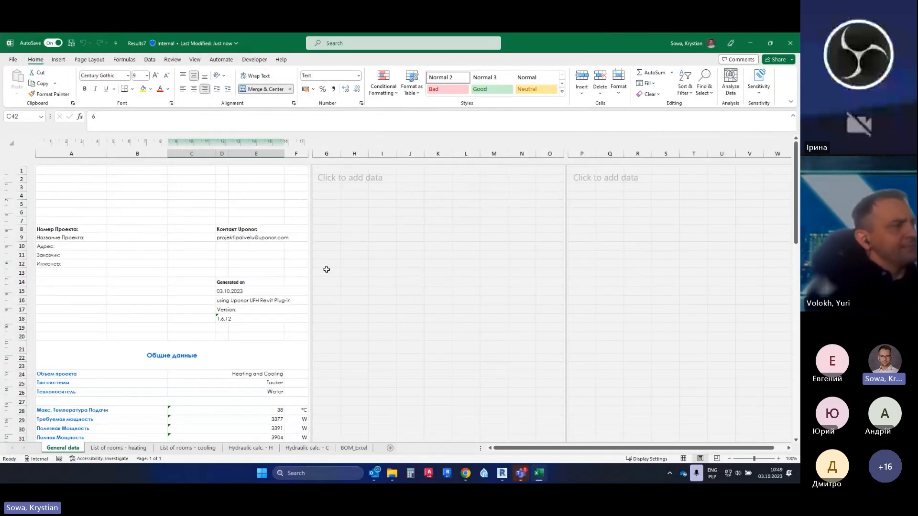
Review the project summary on the General data sheet, from the project details through to the calculation standards
{"action": "scroll", "coordinate": [326, 270], "scroll_direction": "down", "scroll_amount": 1}
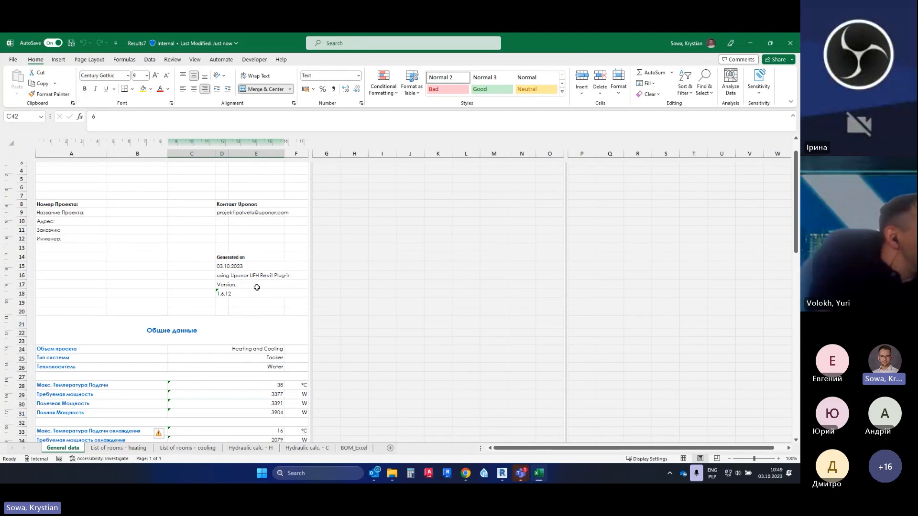
{"action": "scroll", "coordinate": [251, 218], "scroll_direction": "down", "scroll_amount": 1}
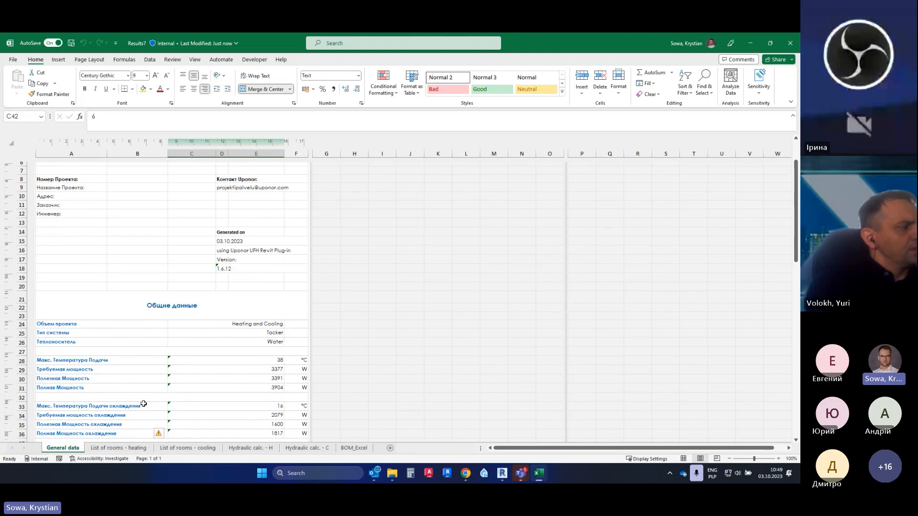
{"action": "scroll", "coordinate": [200, 245], "scroll_direction": "down", "scroll_amount": 1}
{"action": "scroll", "coordinate": [289, 331], "scroll_direction": "down", "scroll_amount": 1}
{"action": "scroll", "coordinate": [290, 332], "scroll_direction": "down", "scroll_amount": 1}
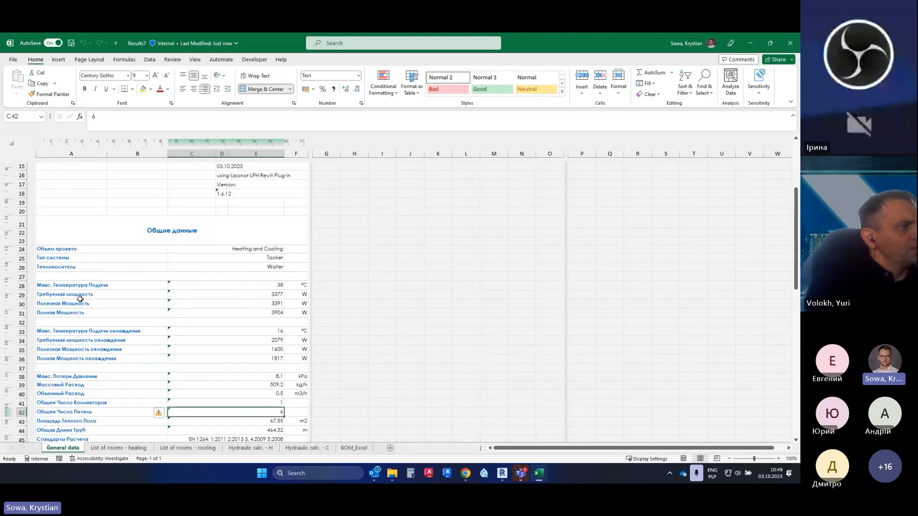
{"action": "scroll", "coordinate": [201, 301], "scroll_direction": "down", "scroll_amount": 1}
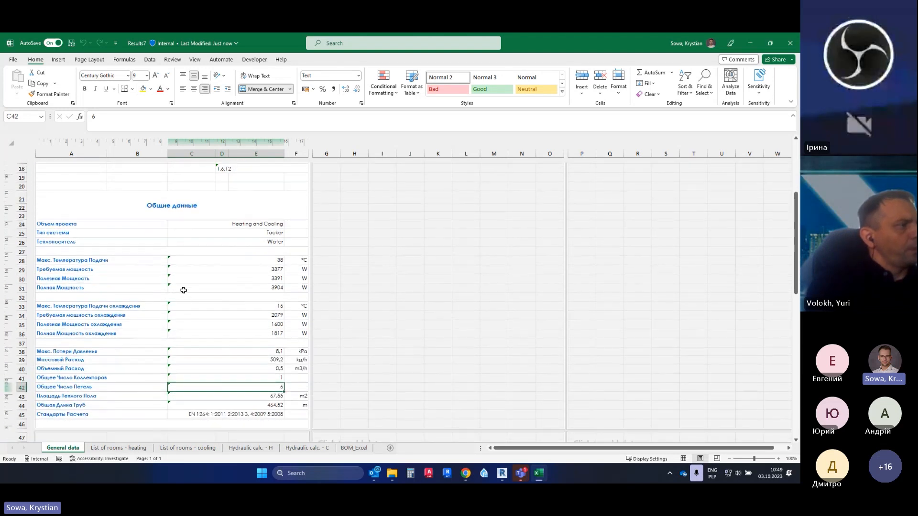
Review the heating room list and the column headings of the heating hydraulic calculation, for both manifold and loops
{"action": "left_click", "coordinate": [111, 448]}
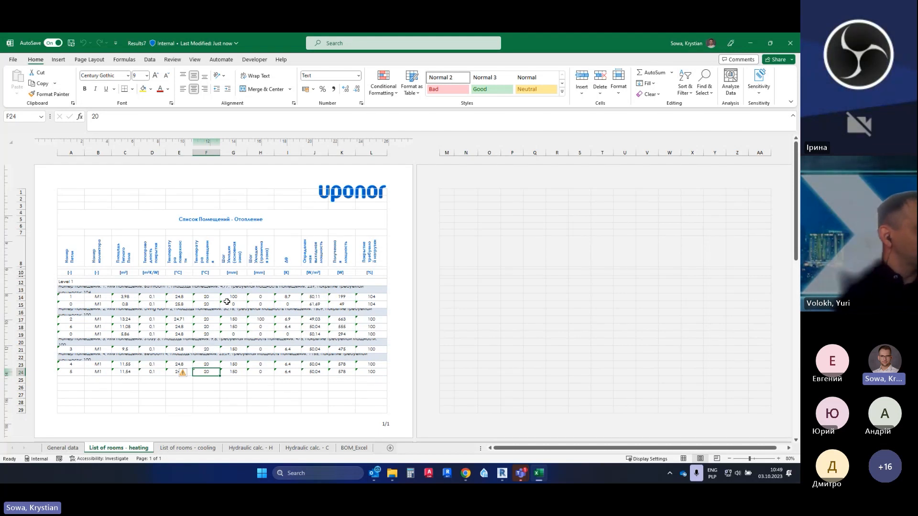
{"action": "left_click", "coordinate": [249, 448]}
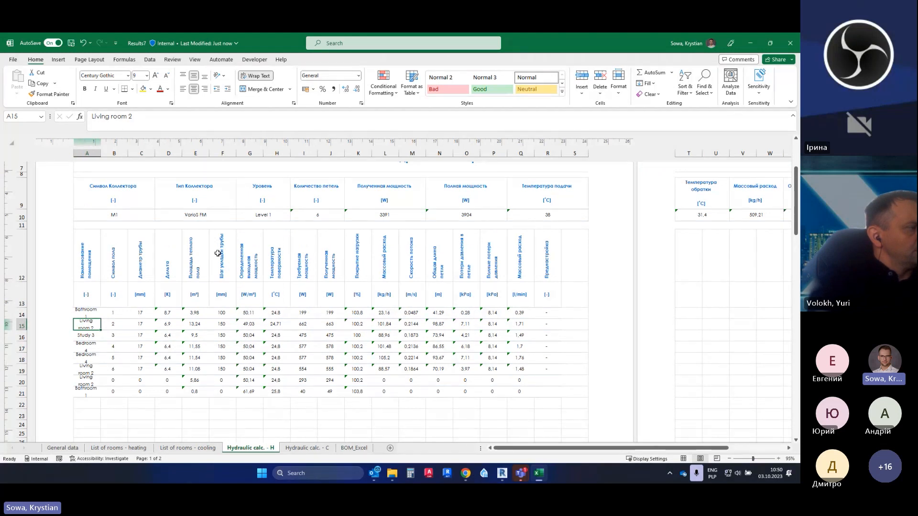
{"action": "scroll", "coordinate": [217, 253], "scroll_direction": "up", "scroll_amount": 1}
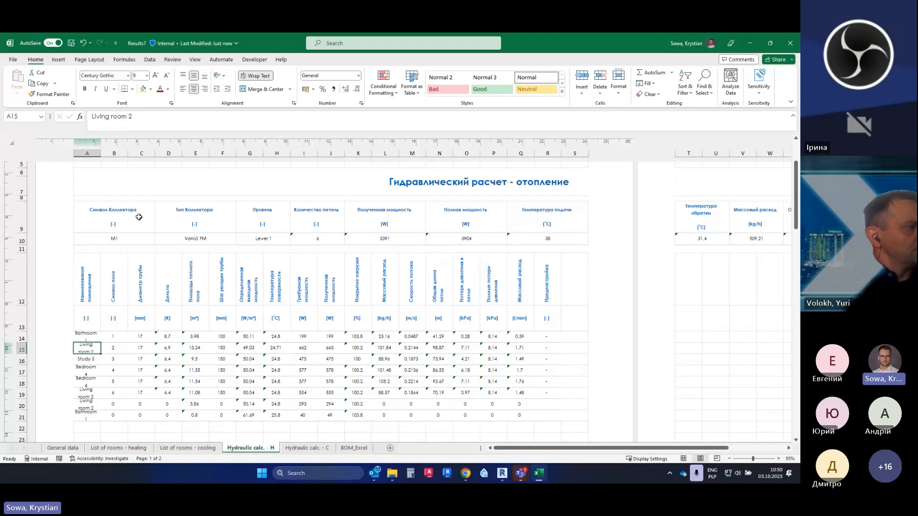
{"action": "left_click", "coordinate": [88, 286]}
{"action": "left_click_drag", "start_coordinate": [88, 286], "coordinate": [547, 282]}
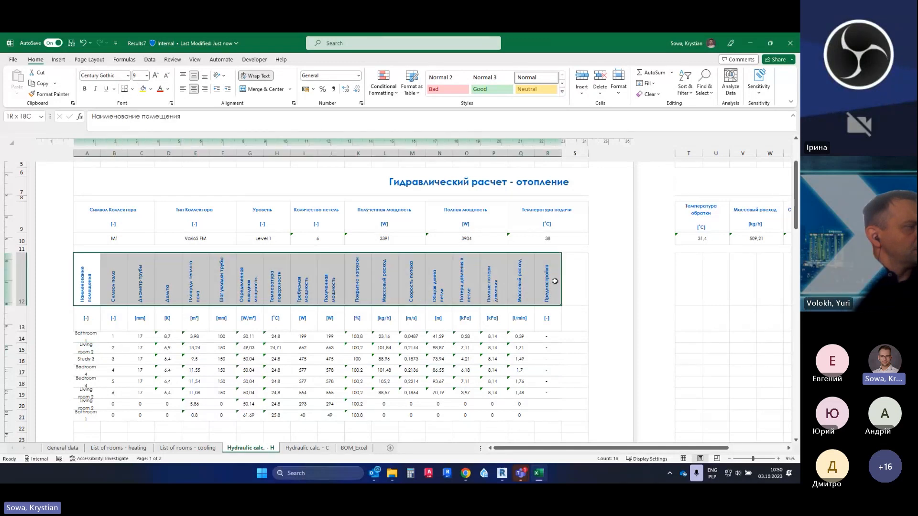
{"action": "left_click_drag", "start_coordinate": [119, 223], "coordinate": [587, 215]}
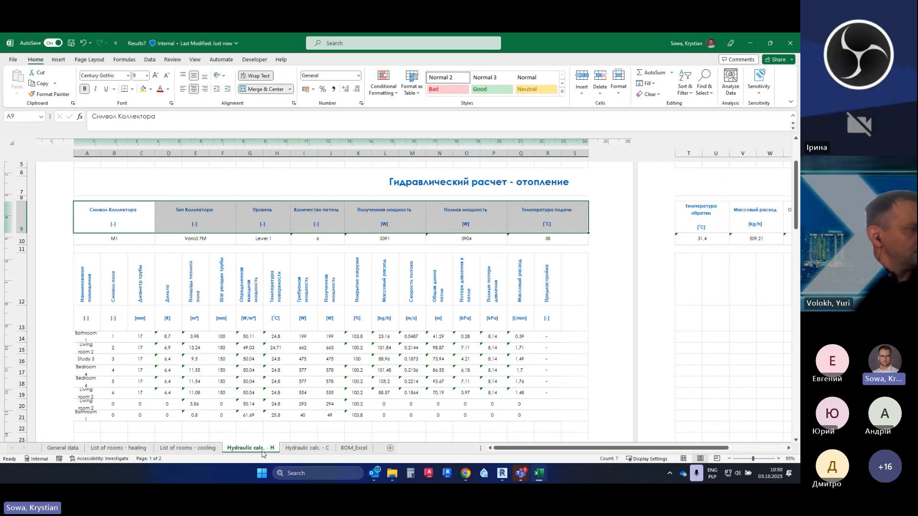
Examine the BOM_Excel sheet at 100% zoom and return to the General data sheet
{"action": "left_click", "coordinate": [354, 448]}
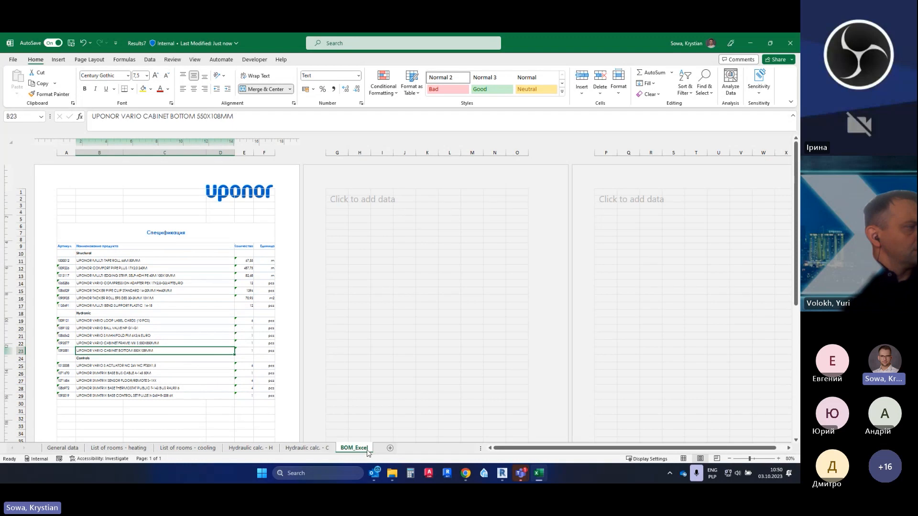
{"action": "left_click", "coordinate": [755, 459]}
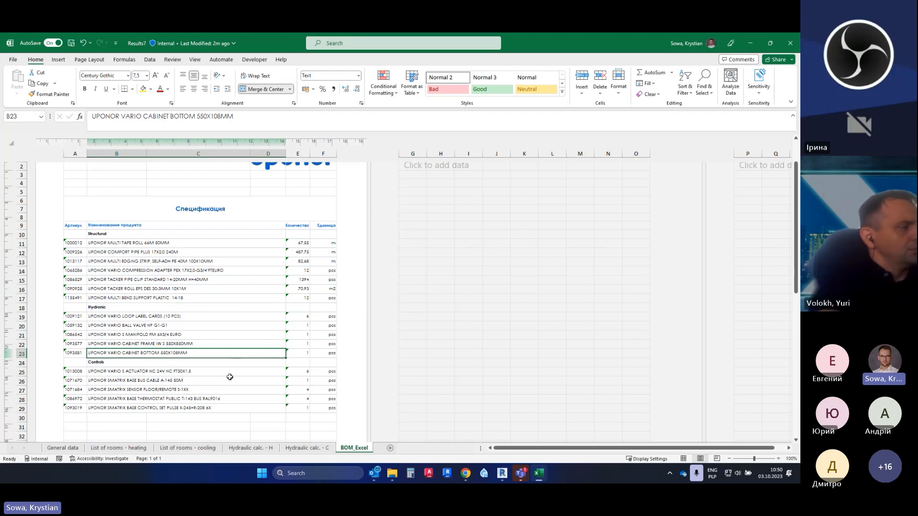
{"action": "left_click", "coordinate": [63, 448]}
{"action": "scroll", "coordinate": [396, 350], "scroll_direction": "up", "scroll_amount": 1}
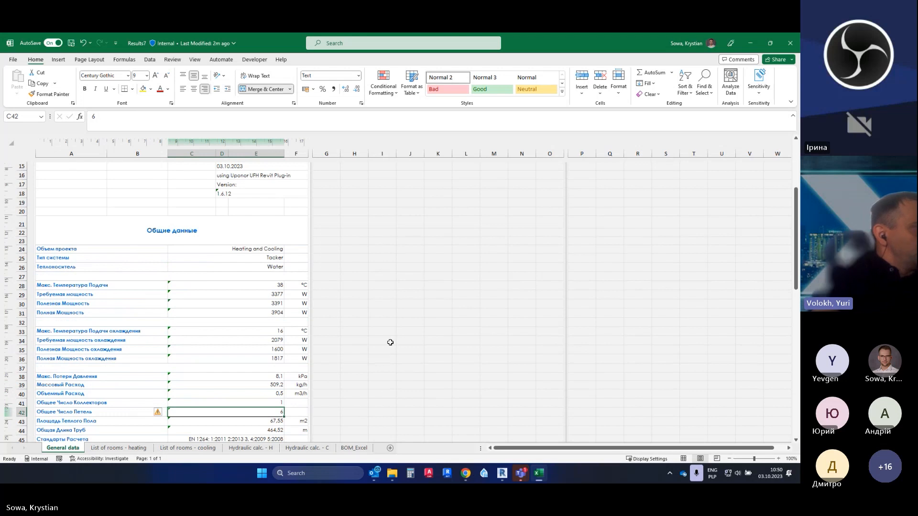
{"action": "scroll", "coordinate": [391, 342], "scroll_direction": "down", "scroll_amount": 1}
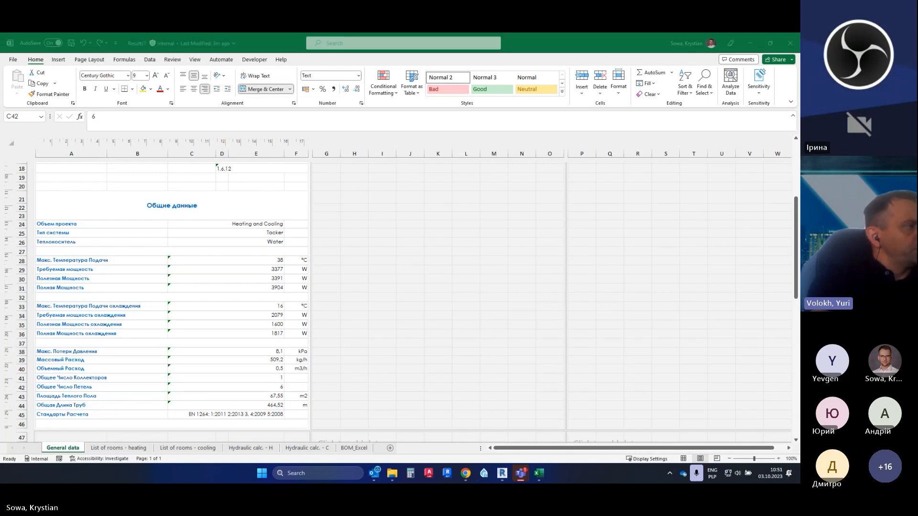
Go through the heating room list, heating hydraulic calculation and bill of materials sheets once more
{"action": "left_click", "coordinate": [143, 449]}
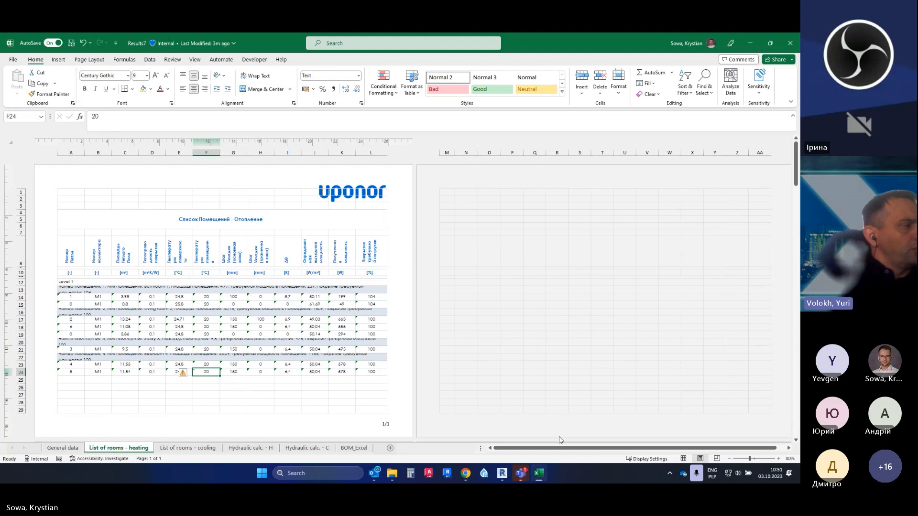
{"action": "left_click", "coordinate": [242, 450]}
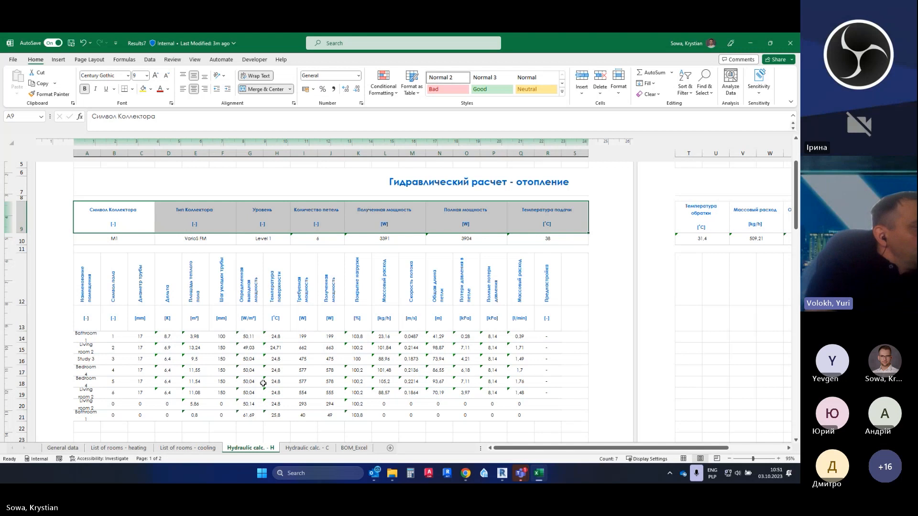
{"action": "left_click", "coordinate": [353, 448]}
{"action": "scroll", "coordinate": [319, 368], "scroll_direction": "up", "scroll_amount": 1}
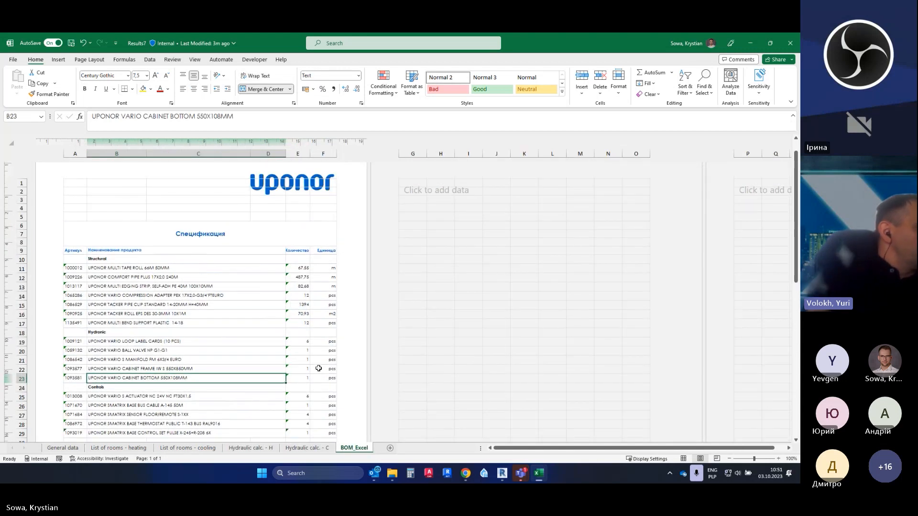
{"action": "scroll", "coordinate": [319, 368], "scroll_direction": "down", "scroll_amount": 1}
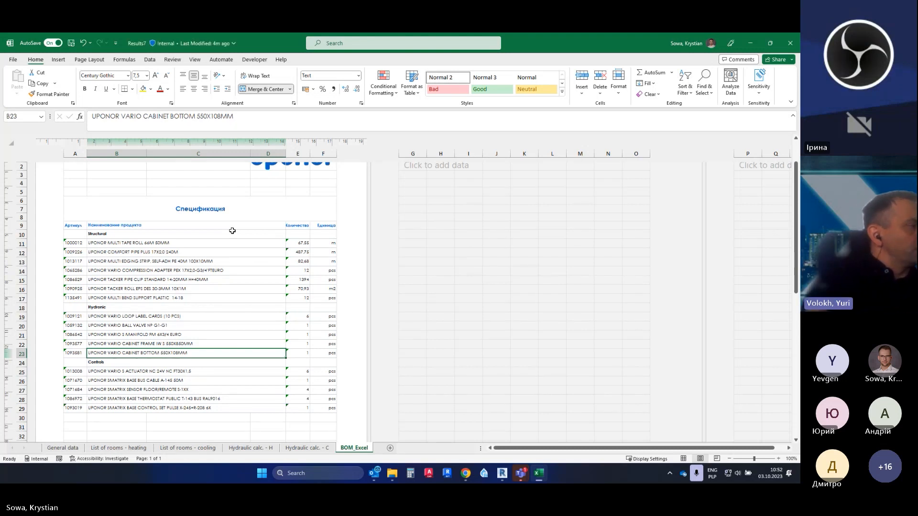
Switch back to Revit and examine the heating loops, feed pipes and manifold M1 on the Level 1 floor plan
{"action": "left_click", "coordinate": [749, 42]}
{"action": "scroll", "coordinate": [380, 343], "scroll_direction": "up", "scroll_amount": 2}
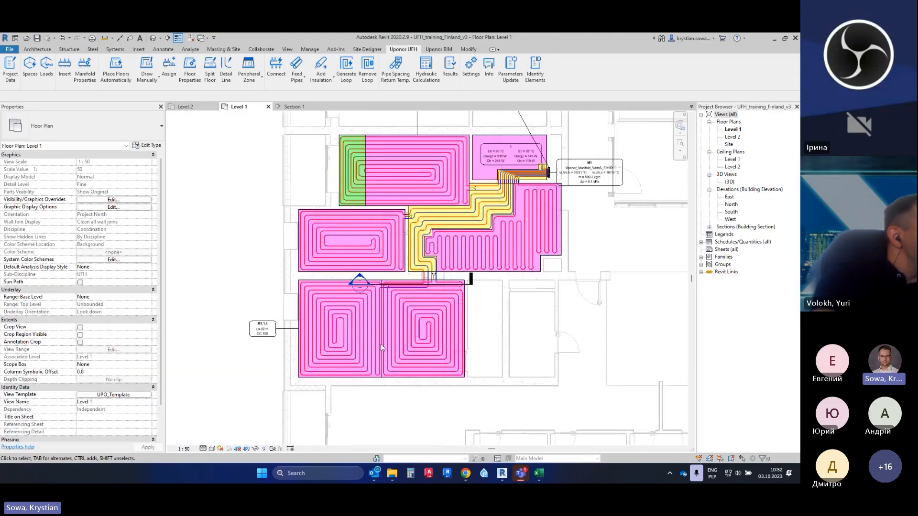
{"action": "scroll", "coordinate": [381, 343], "scroll_direction": "down", "scroll_amount": 1}
{"action": "scroll", "coordinate": [381, 344], "scroll_direction": "up", "scroll_amount": 1}
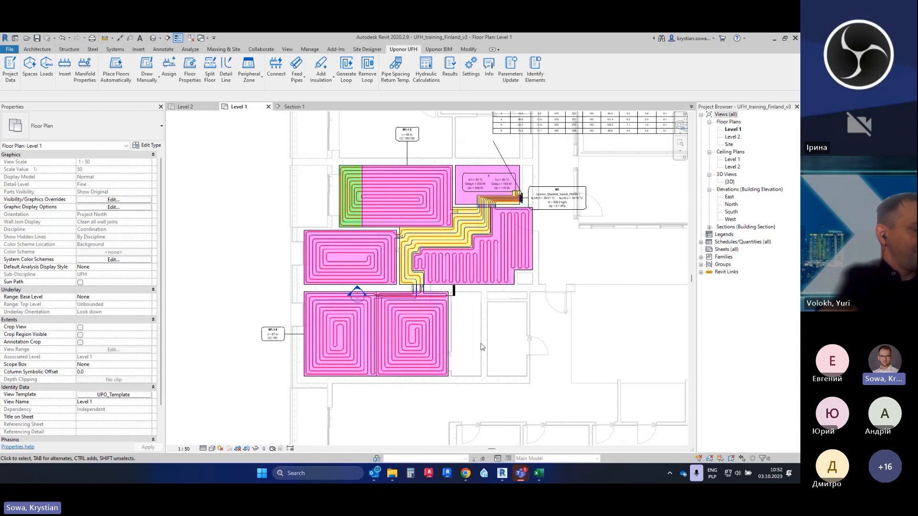
{"action": "scroll", "coordinate": [481, 347], "scroll_direction": "up", "scroll_amount": 1}
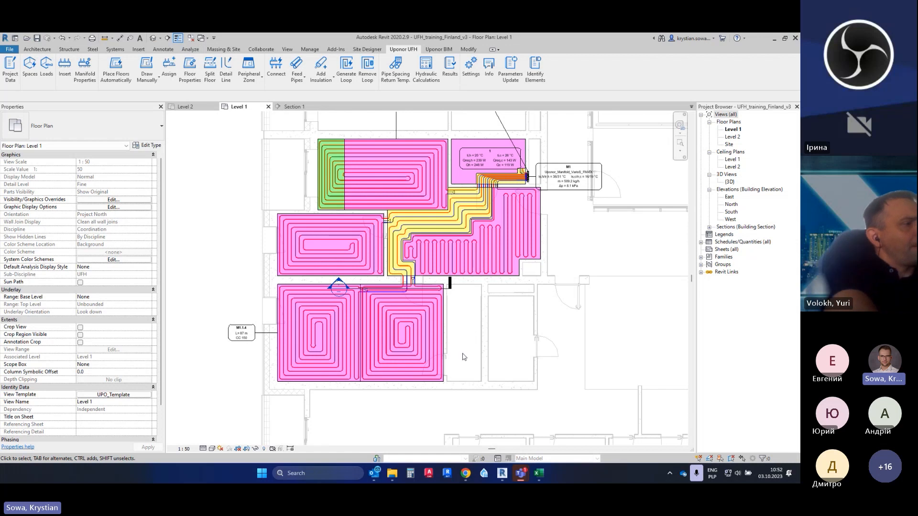
{"action": "scroll", "coordinate": [458, 363], "scroll_direction": "down", "scroll_amount": 1}
{"action": "scroll", "coordinate": [460, 358], "scroll_direction": "up", "scroll_amount": 2}
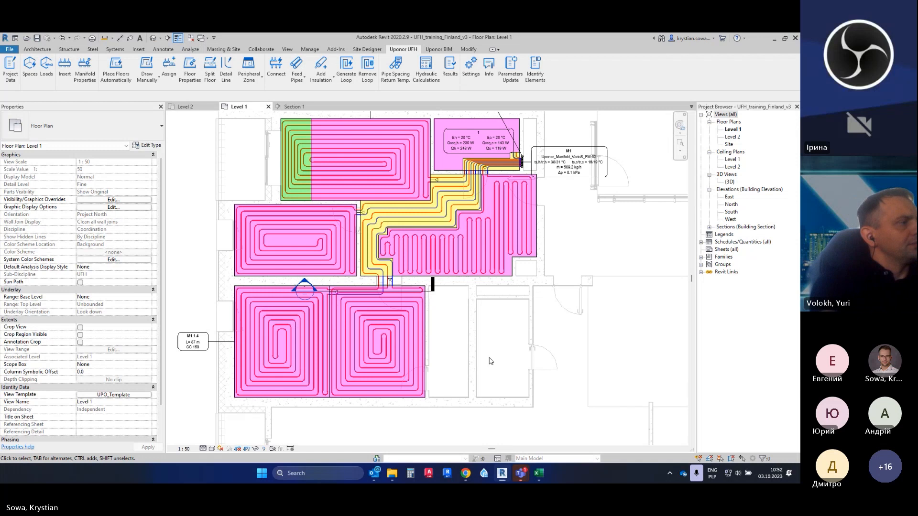
{"action": "middle_click_drag", "start_coordinate": [491, 361], "coordinate": [492, 345]}
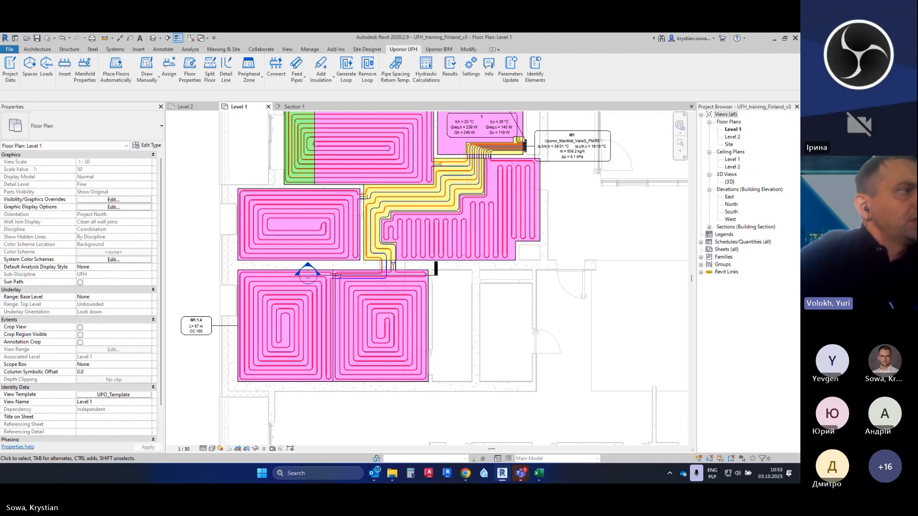
{"action": "left_click", "coordinate": [692, 407]}
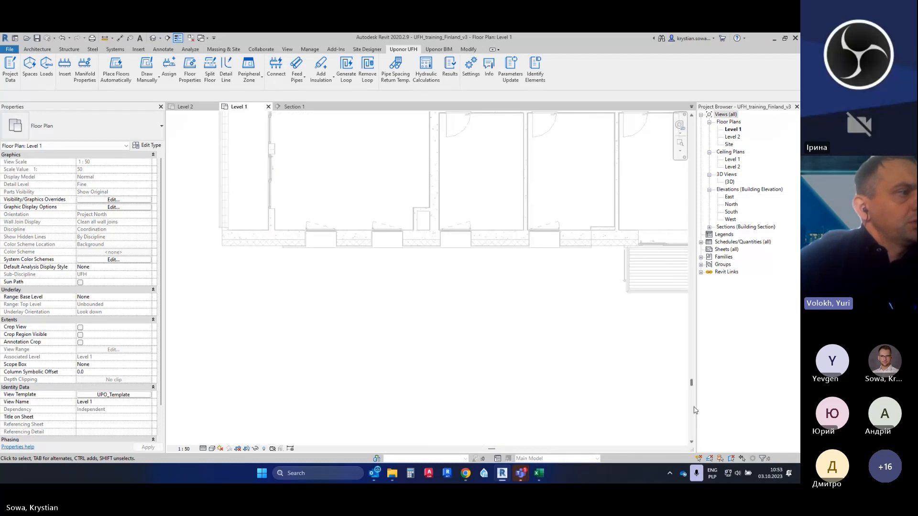
{"action": "scroll", "coordinate": [445, 357], "scroll_direction": "down", "scroll_amount": 4}
{"action": "scroll", "coordinate": [414, 284], "scroll_direction": "up", "scroll_amount": 5}
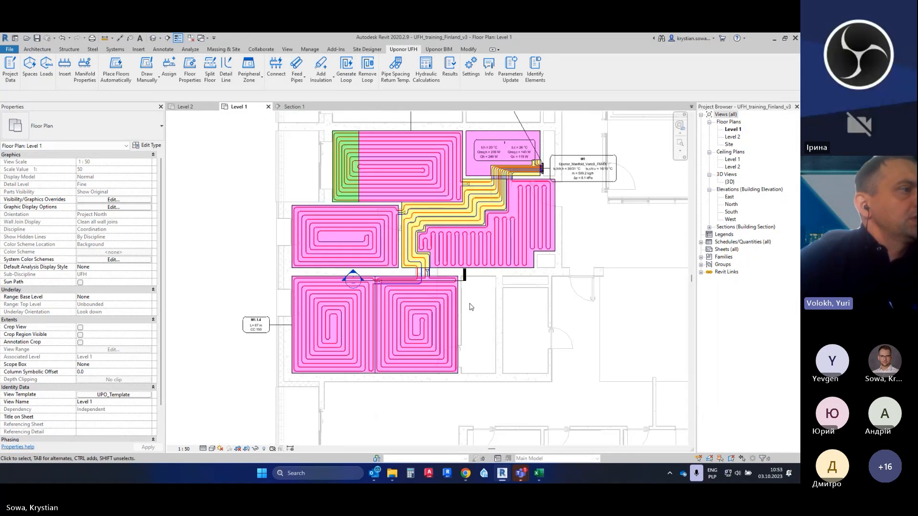
{"action": "scroll", "coordinate": [536, 168], "scroll_direction": "up", "scroll_amount": 2}
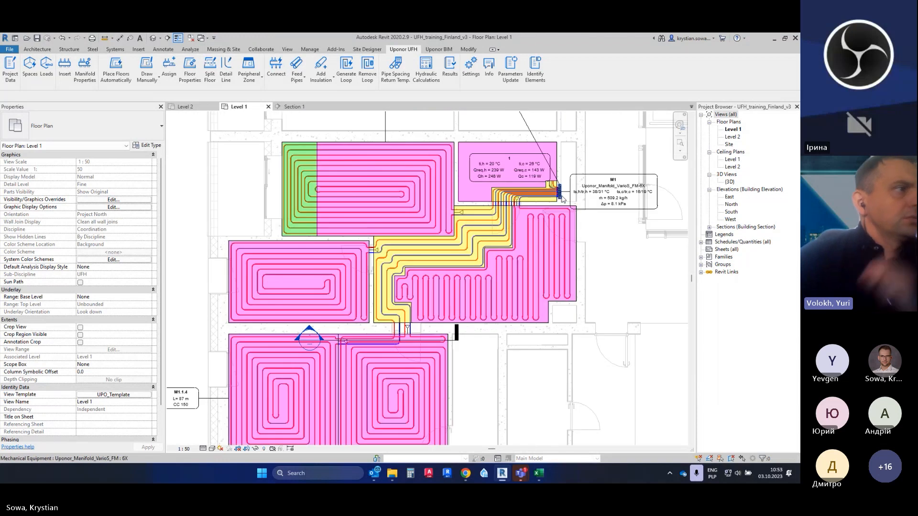
{"action": "key", "text": "Tab"}
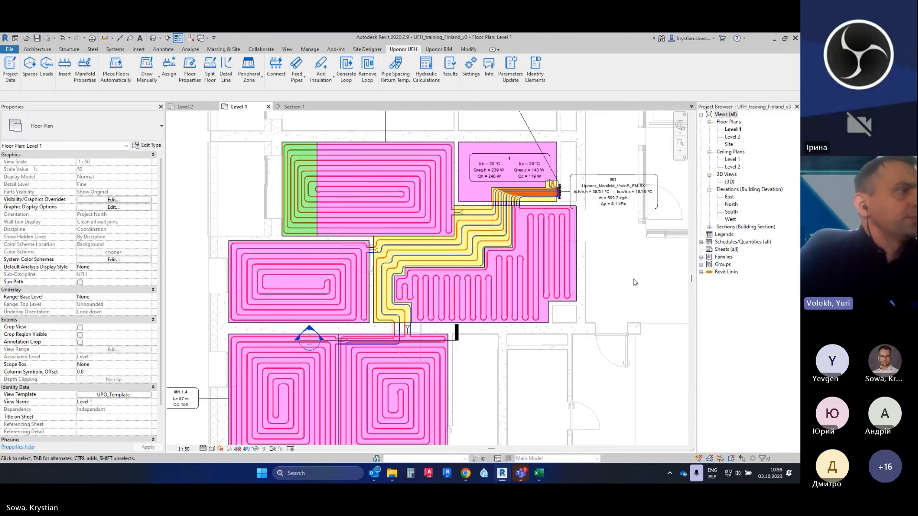
Select manifold M1 on the Level 1 plan together with its whole connected branch network and temporarily isolate it in the 3D view
{"action": "left_click", "coordinate": [153, 38]}
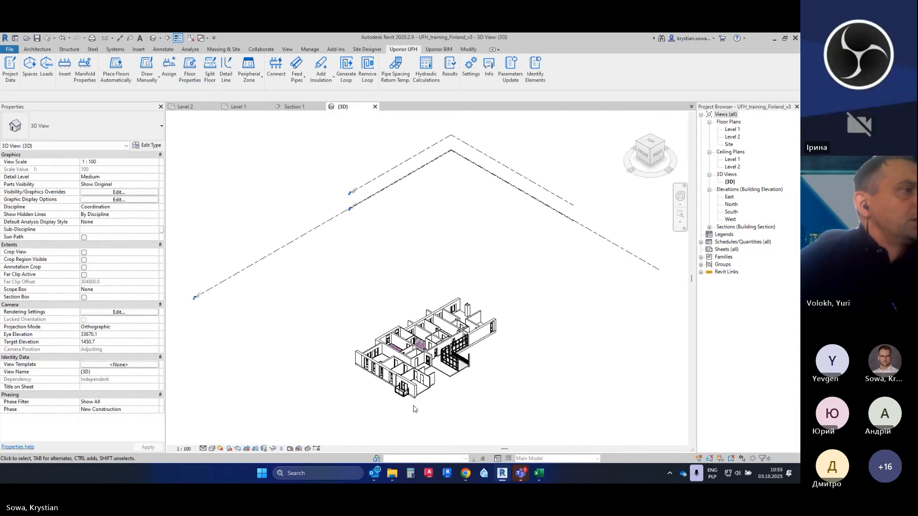
{"action": "left_click", "coordinate": [238, 108]}
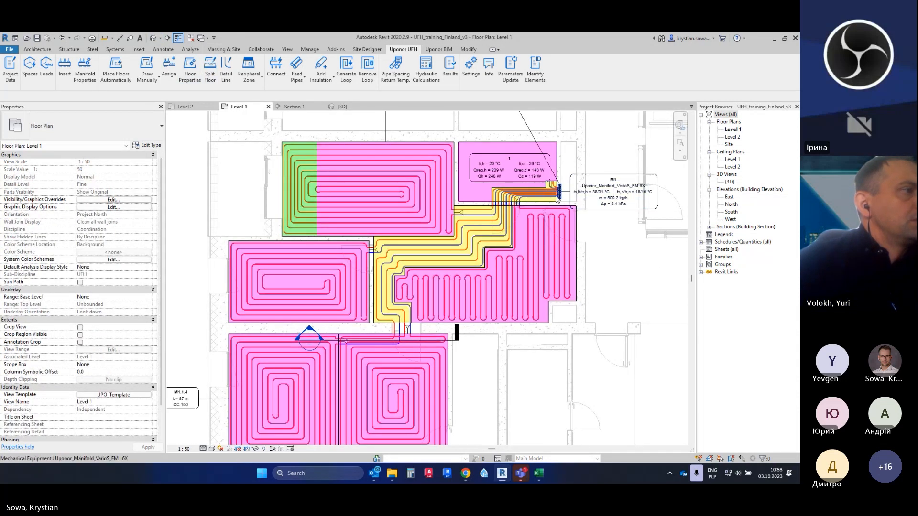
{"action": "key", "text": "Tab"}
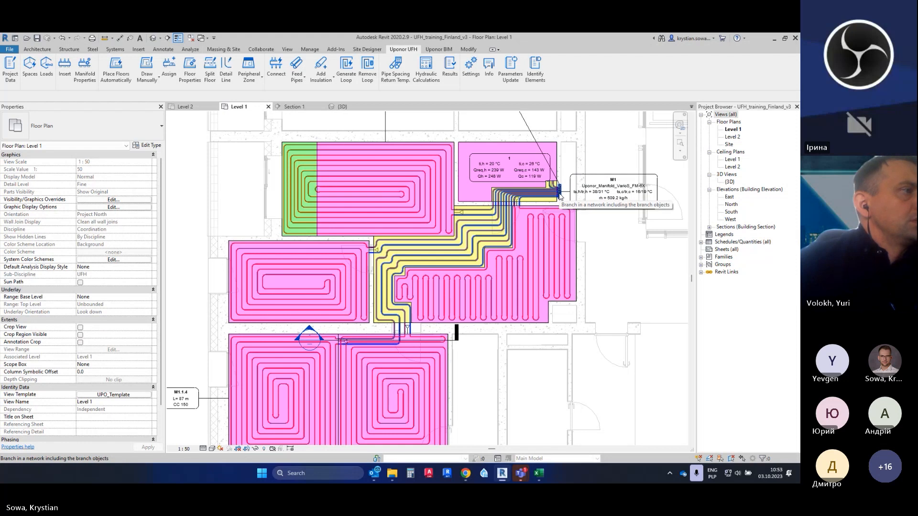
{"action": "left_click", "coordinate": [559, 196]}
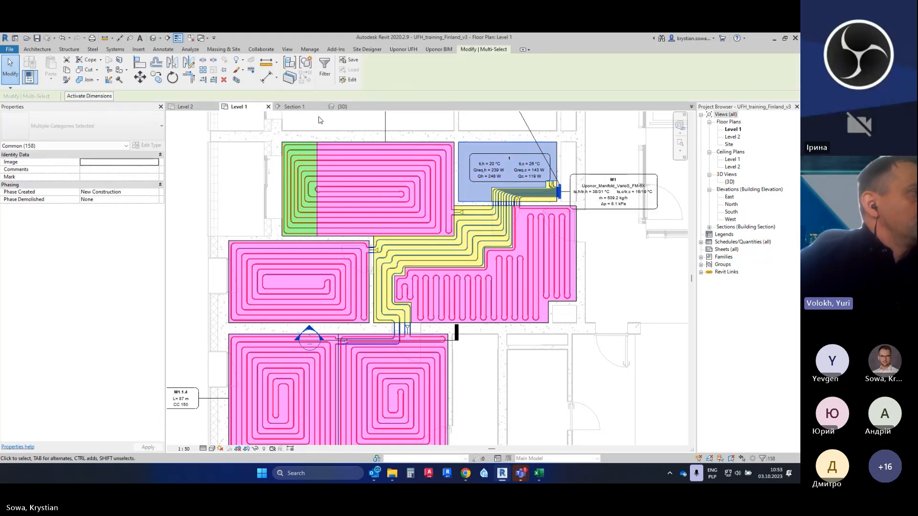
{"action": "left_click", "coordinate": [340, 106]}
{"action": "key", "text": "h"}
{"action": "key", "text": "i"}
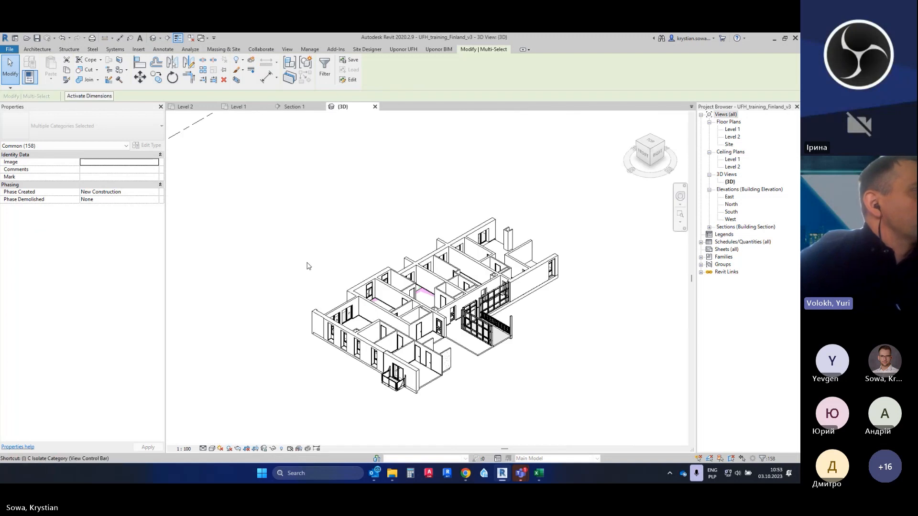
{"action": "scroll", "coordinate": [396, 328], "scroll_direction": "up", "scroll_amount": 3}
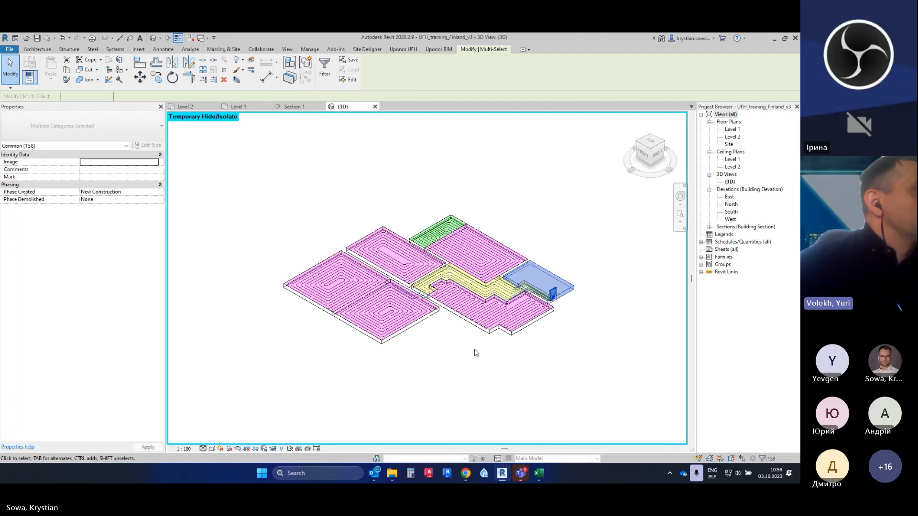
{"action": "key", "text": "Escape"}
{"action": "scroll", "coordinate": [395, 290], "scroll_direction": "up", "scroll_amount": 2}
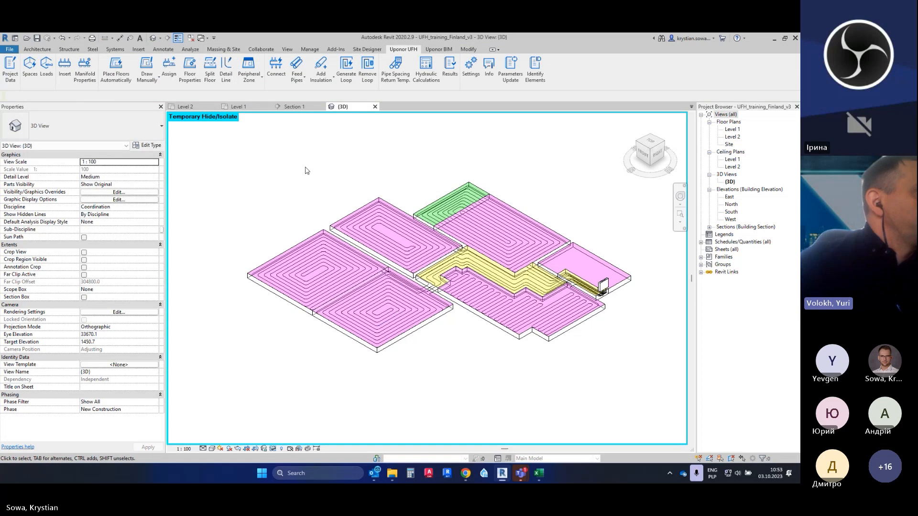
Draw a closed five-sided space separation outline outside the building on Level 1, west of the heating loops, with a west edge about 4200 mm long
{"action": "left_click", "coordinate": [247, 109]}
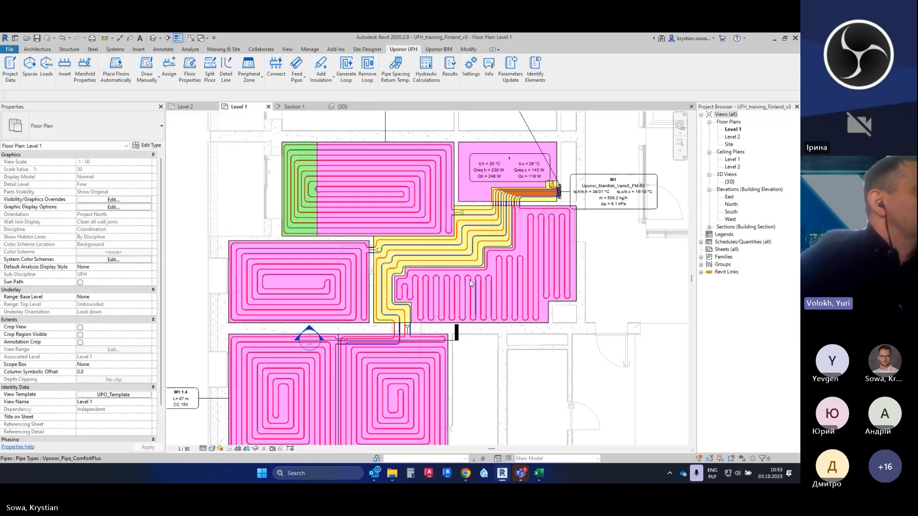
{"action": "scroll", "coordinate": [516, 359], "scroll_direction": "down", "scroll_amount": 2}
{"action": "middle_click_drag", "start_coordinate": [516, 359], "coordinate": [483, 309]}
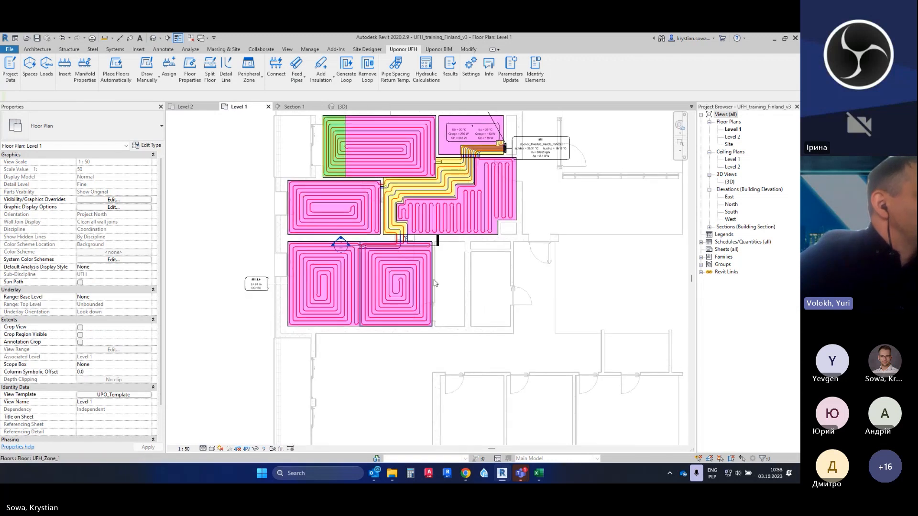
{"action": "scroll", "coordinate": [429, 273], "scroll_direction": "down", "scroll_amount": 1}
{"action": "middle_click_drag", "start_coordinate": [330, 411], "coordinate": [449, 337]}
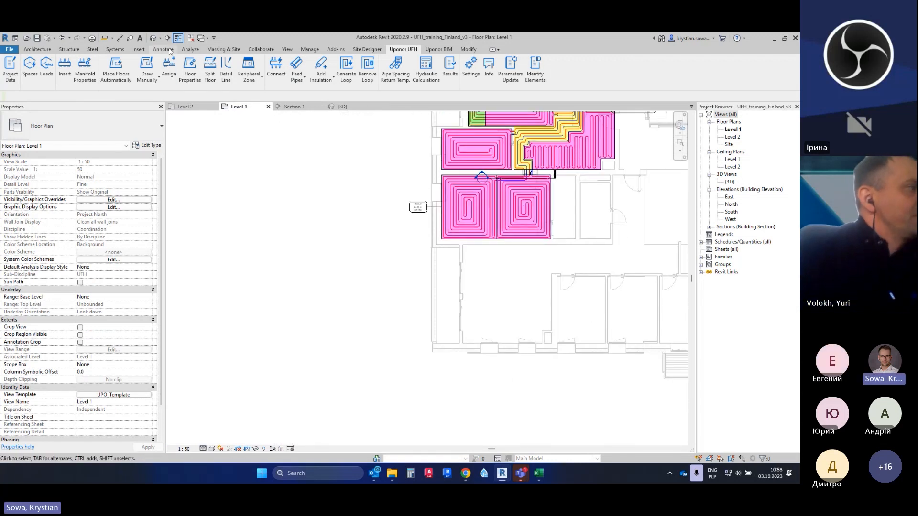
{"action": "left_click", "coordinate": [190, 51]}
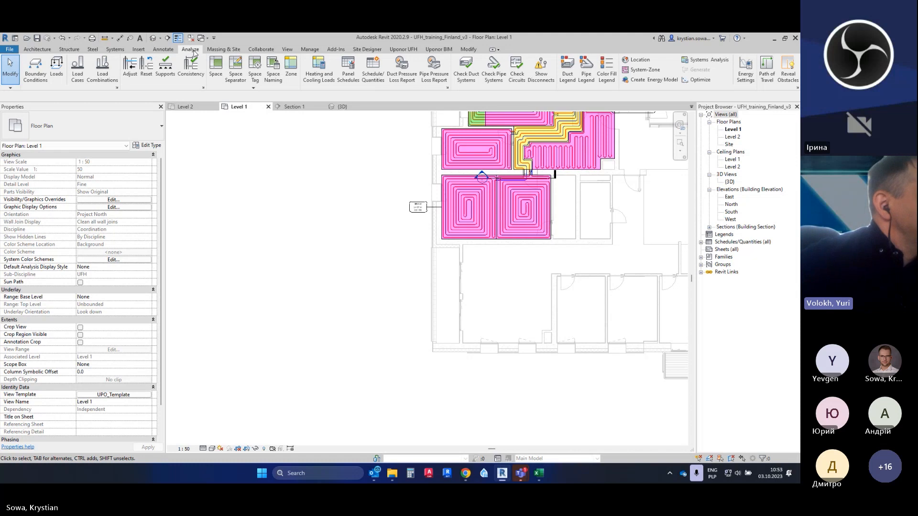
{"action": "left_click", "coordinate": [237, 84]}
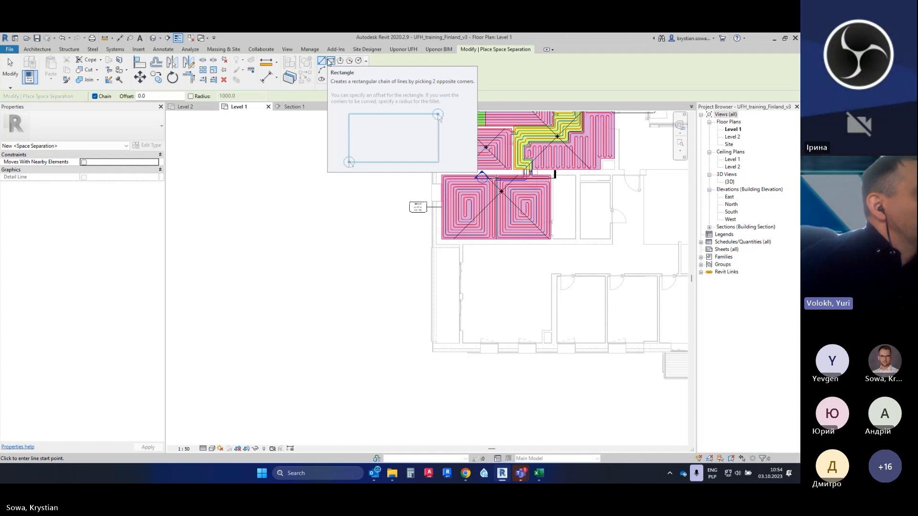
{"action": "left_click", "coordinate": [318, 225]}
{"action": "left_click", "coordinate": [315, 297]}
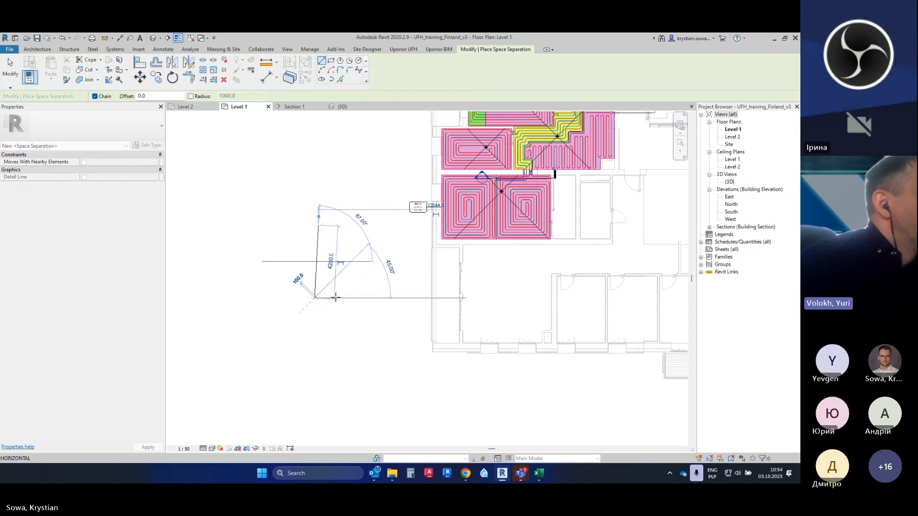
{"action": "left_click", "coordinate": [371, 298]}
{"action": "left_click", "coordinate": [385, 258]}
{"action": "left_click", "coordinate": [375, 195]}
{"action": "left_click", "coordinate": [319, 225]}
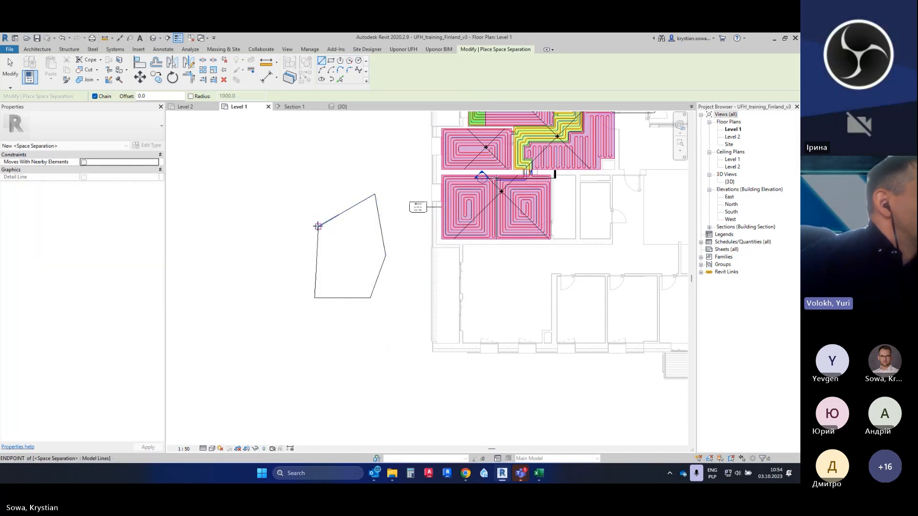
{"action": "key", "text": "Escape"}
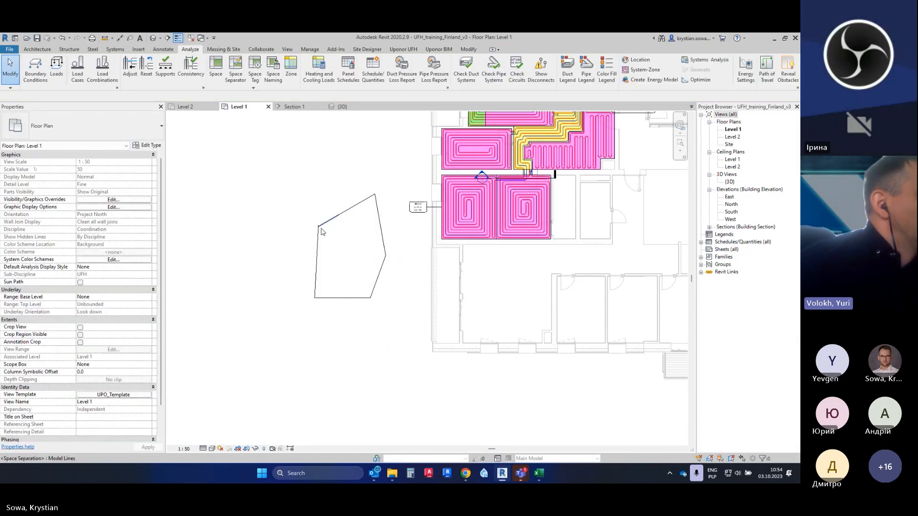
Place a new space inside the five-sided outline with upper limit Level 1 and a 4000 offset
{"action": "scroll", "coordinate": [322, 227], "scroll_direction": "up", "scroll_amount": 1}
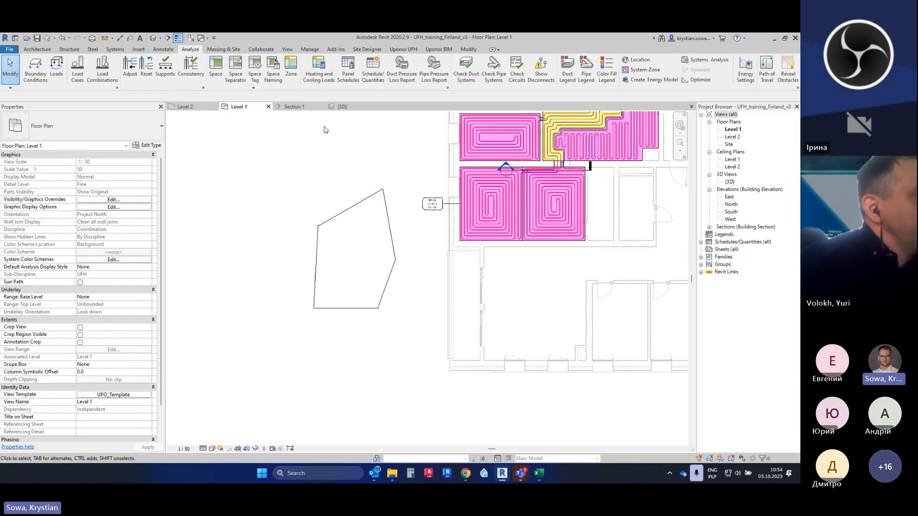
{"action": "left_click", "coordinate": [216, 75]}
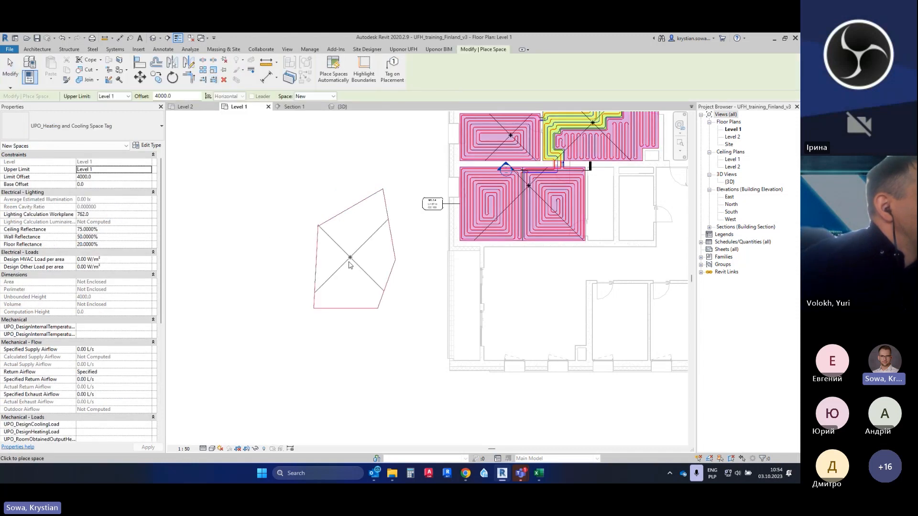
{"action": "scroll", "coordinate": [353, 258], "scroll_direction": "up", "scroll_amount": 2}
{"action": "left_click", "coordinate": [356, 259]}
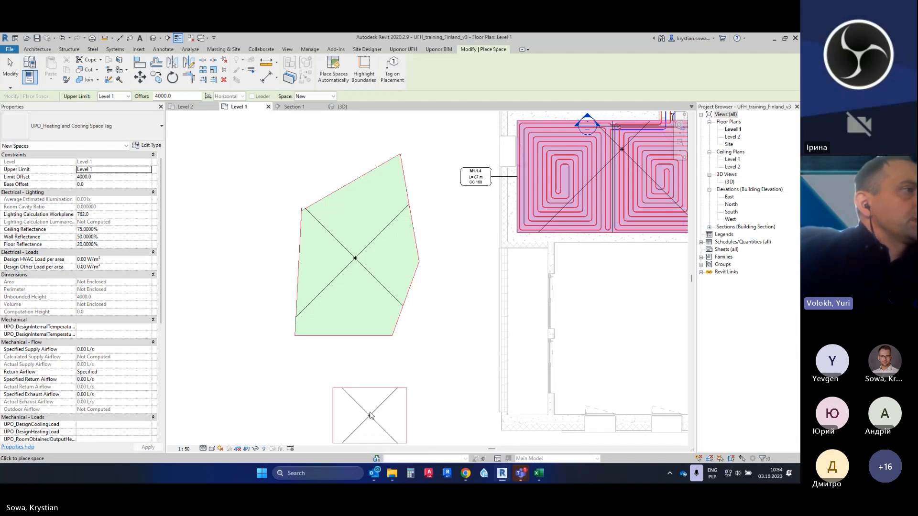
{"action": "key", "text": "Escape"}
Set the 3D view's detail level to Fine and inspect the manifold and its feed pipes up close
{"action": "scroll", "coordinate": [375, 355], "scroll_direction": "down", "scroll_amount": 4}
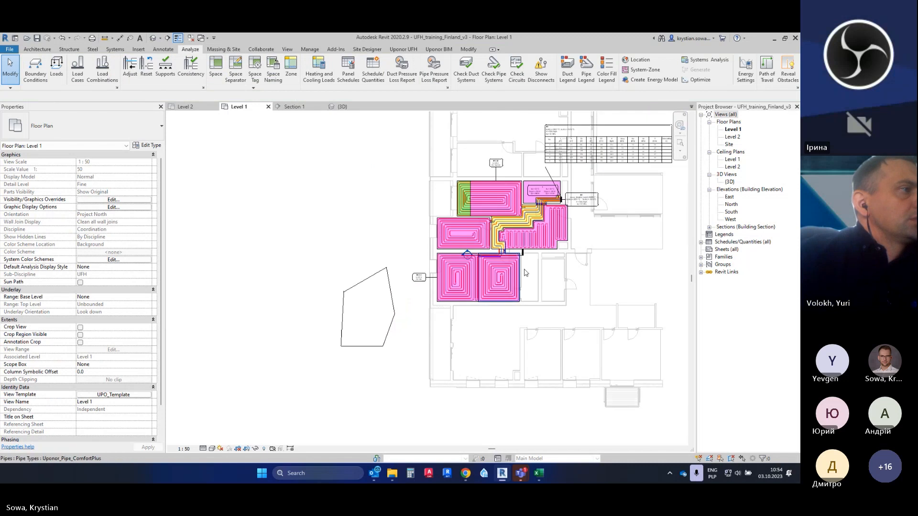
{"action": "middle_click_drag", "start_coordinate": [540, 270], "coordinate": [526, 310]}
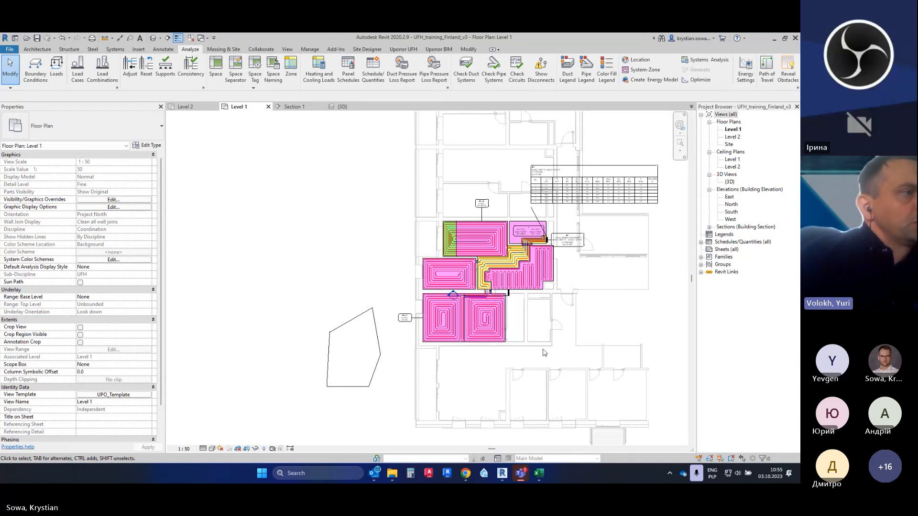
{"action": "scroll", "coordinate": [537, 315], "scroll_direction": "up", "scroll_amount": 2}
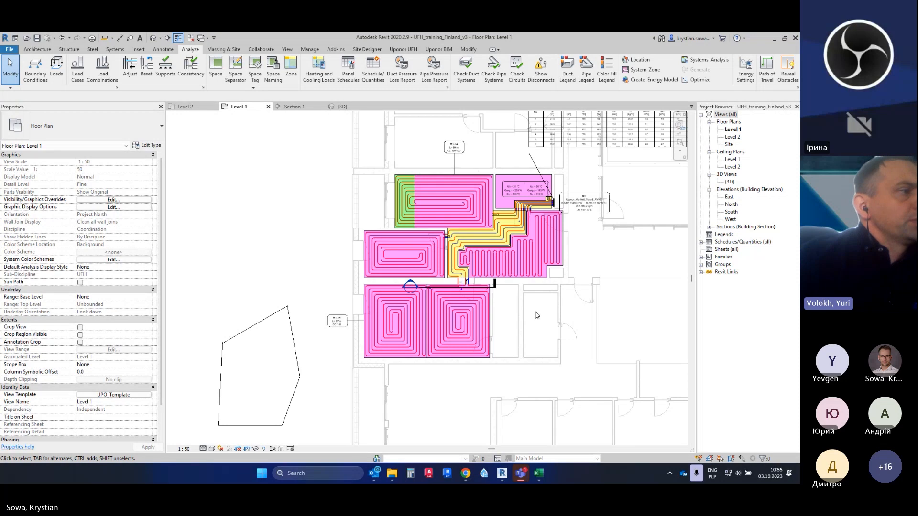
{"action": "left_click", "coordinate": [340, 107]}
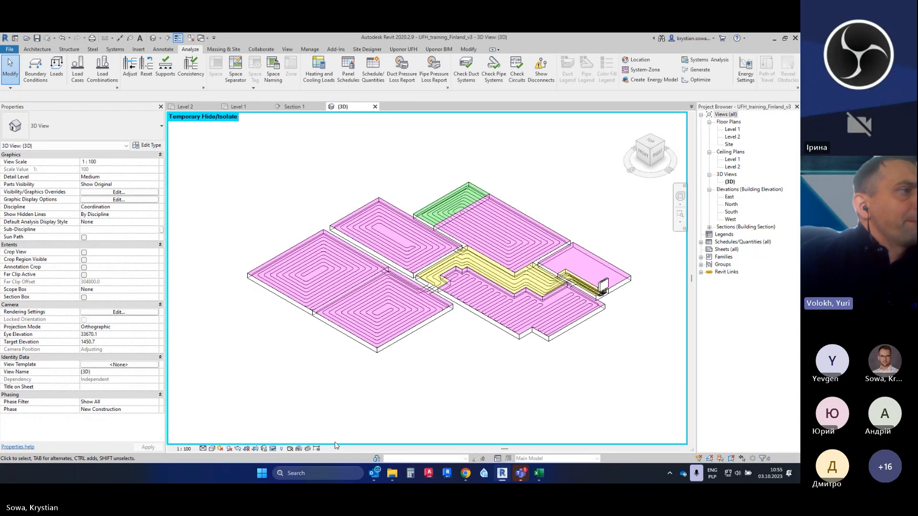
{"action": "left_click", "coordinate": [204, 448]}
{"action": "left_click", "coordinate": [209, 440]}
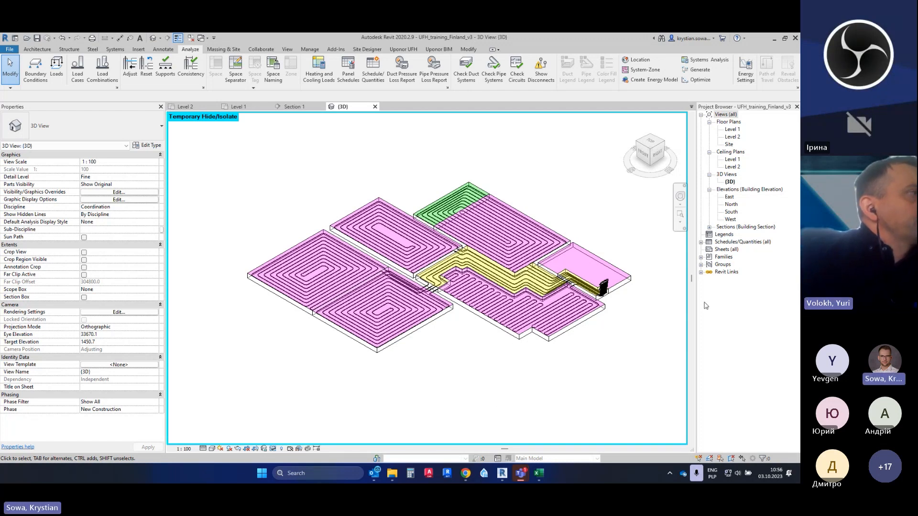
{"action": "scroll", "coordinate": [646, 289], "scroll_direction": "up", "scroll_amount": 3}
{"action": "scroll", "coordinate": [583, 294], "scroll_direction": "up", "scroll_amount": 3}
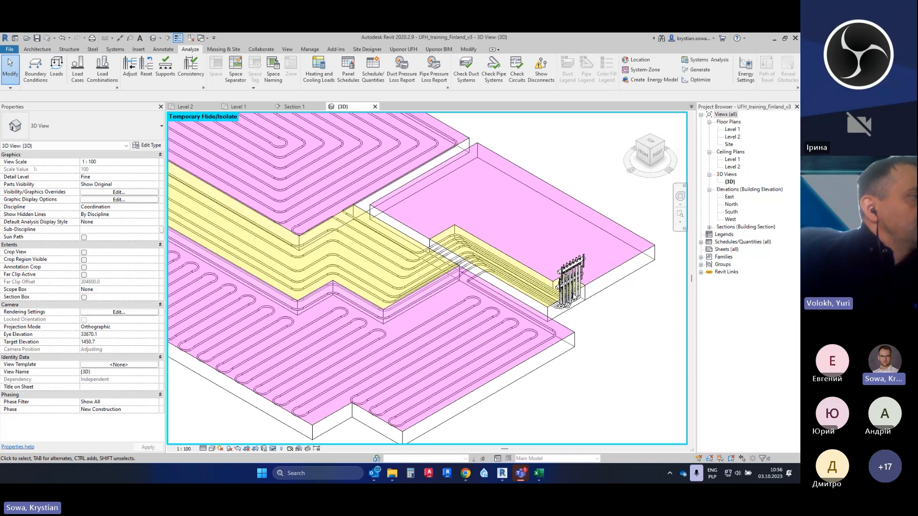
{"action": "scroll", "coordinate": [394, 264], "scroll_direction": "down", "scroll_amount": 2}
Reopen the Level 1 plan, check the Vario cabinet bottom entry in Excel's BOM_Excel specification, and return to Revit
{"action": "left_click", "coordinate": [237, 106]}
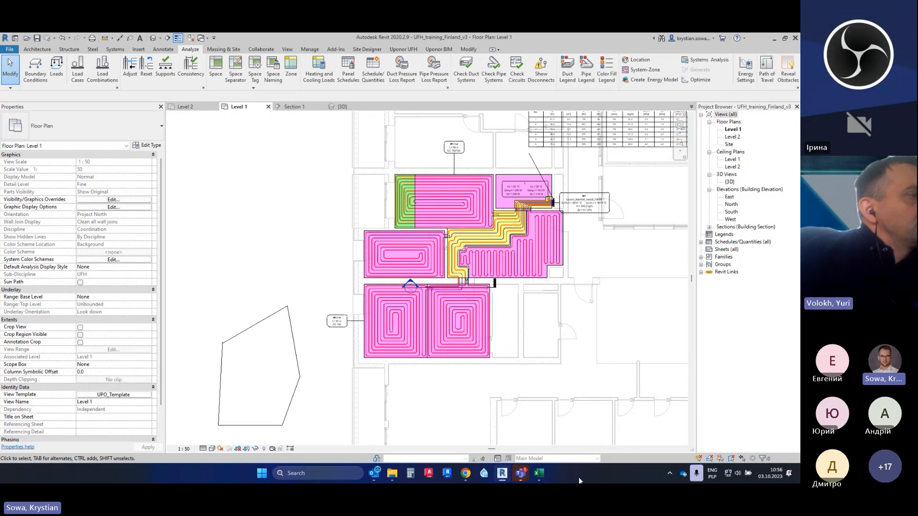
{"action": "left_click", "coordinate": [538, 473]}
{"action": "left_click_drag", "start_coordinate": [75, 353], "coordinate": [331, 352]}
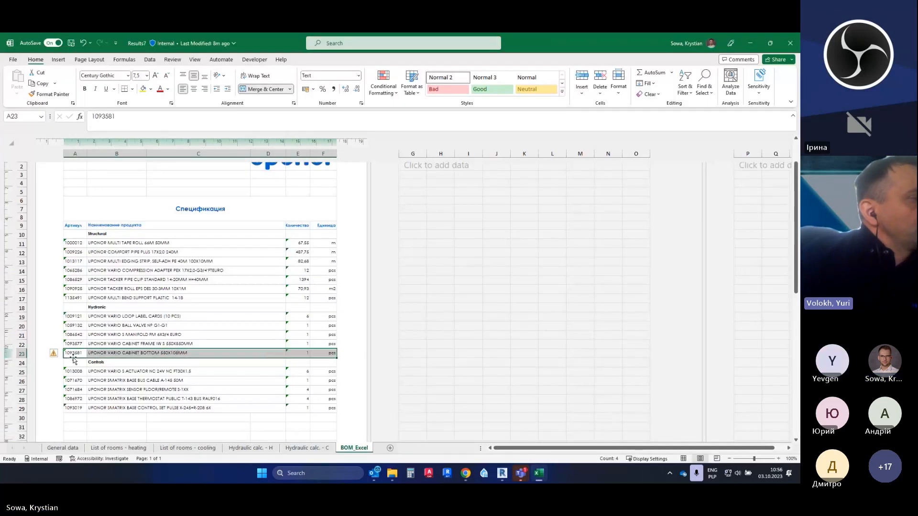
{"action": "left_click", "coordinate": [742, 44]}
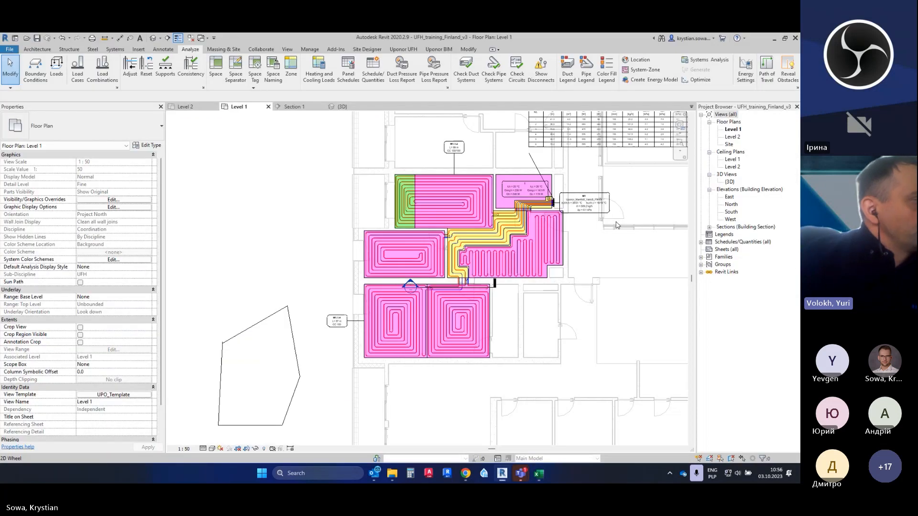
Filter the Uponor BIM Library by the Cabinet product type and download the UponorVario Cabinet Body IW
{"action": "scroll", "coordinate": [568, 174], "scroll_direction": "up", "scroll_amount": 5}
{"action": "middle_click_drag", "start_coordinate": [568, 174], "coordinate": [550, 229]}
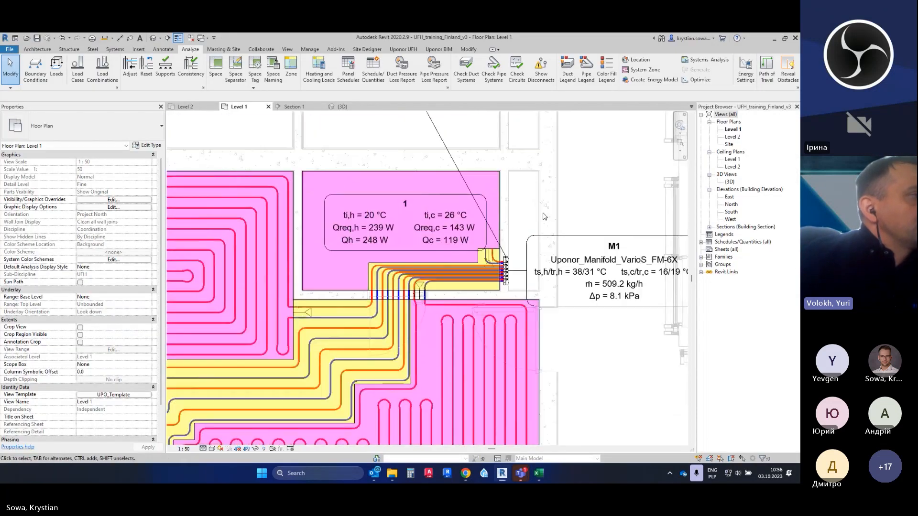
{"action": "left_click", "coordinate": [435, 50]}
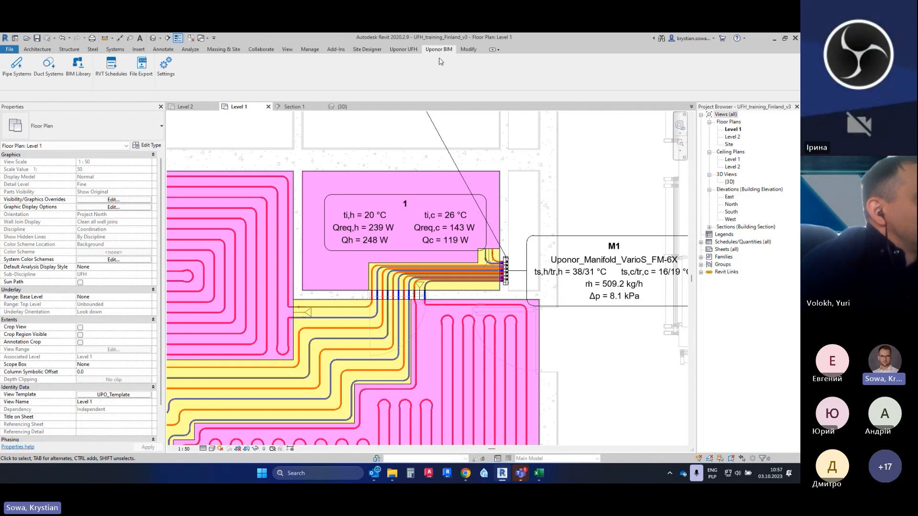
{"action": "left_click", "coordinate": [81, 78]}
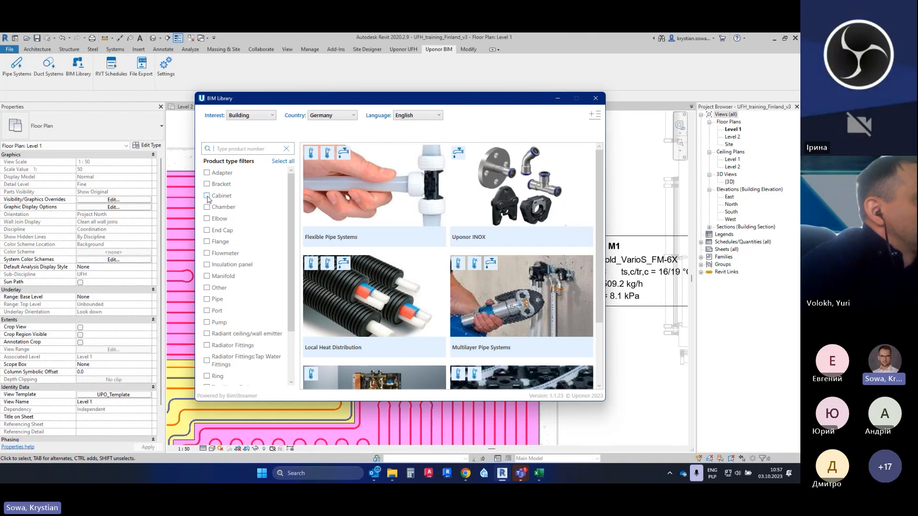
{"action": "left_click", "coordinate": [208, 196]}
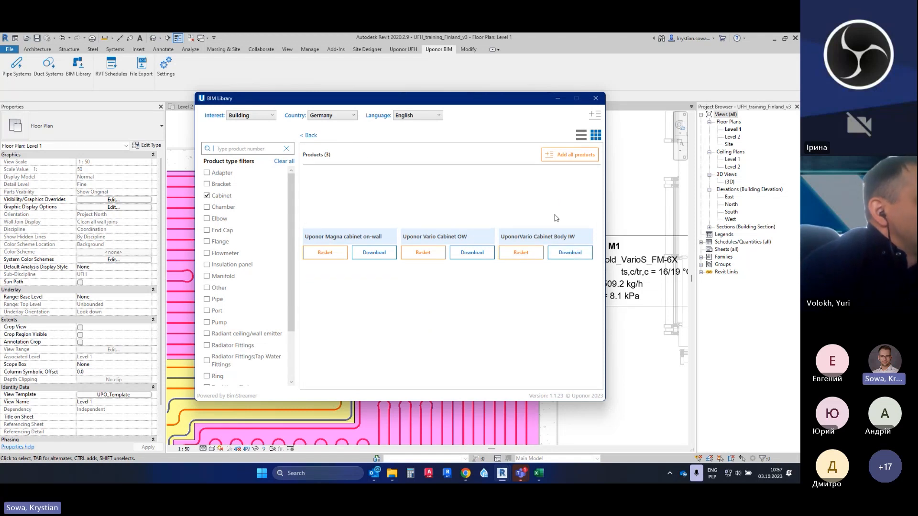
{"action": "left_click", "coordinate": [568, 254]}
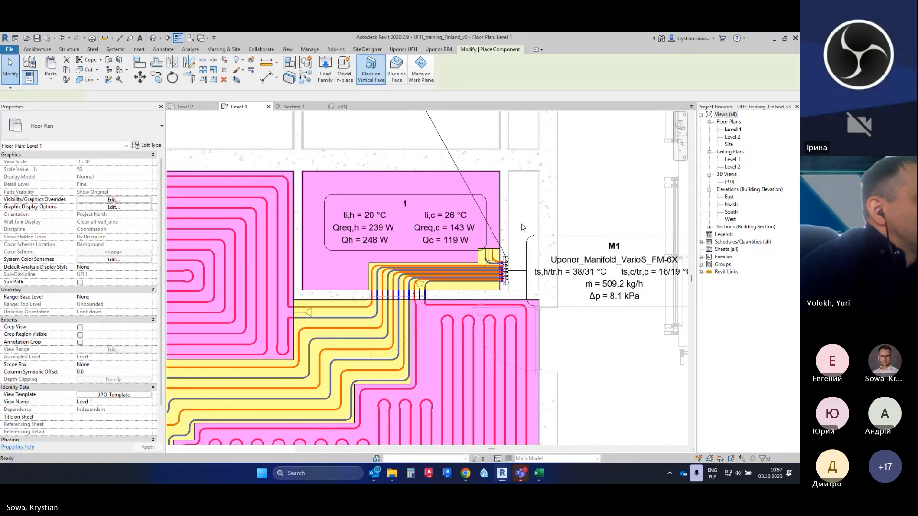
Place the Uponor_CabinetBody_Vario_IW 550X730X110MM on the vertical wall face just north of manifold M1 and select it
{"action": "scroll", "coordinate": [523, 223], "scroll_direction": "up", "scroll_amount": 2}
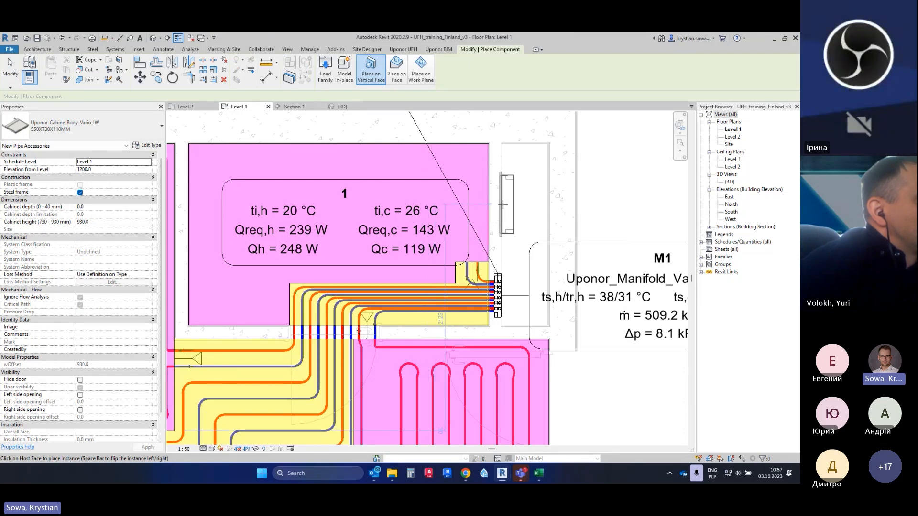
{"action": "left_click", "coordinate": [502, 205]}
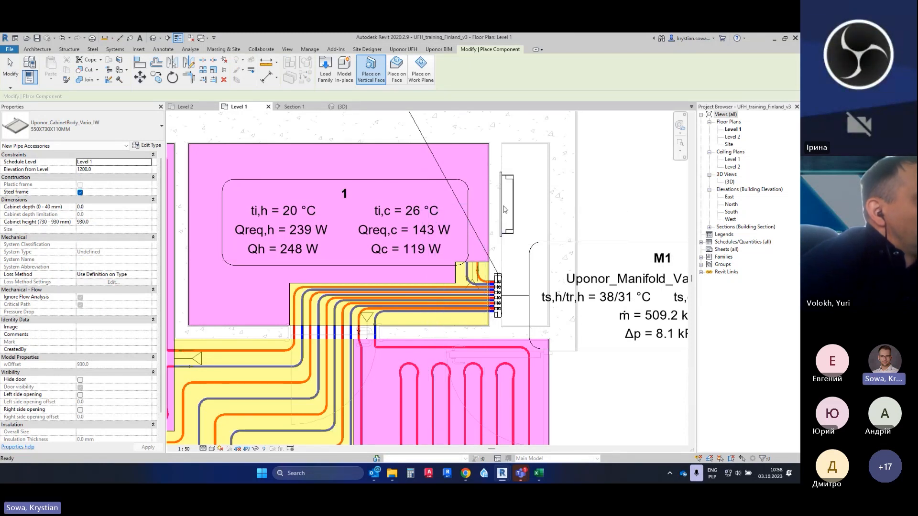
{"action": "key", "text": "Escape"}
{"action": "key", "text": "Escape"}
{"action": "left_click", "coordinate": [510, 233]}
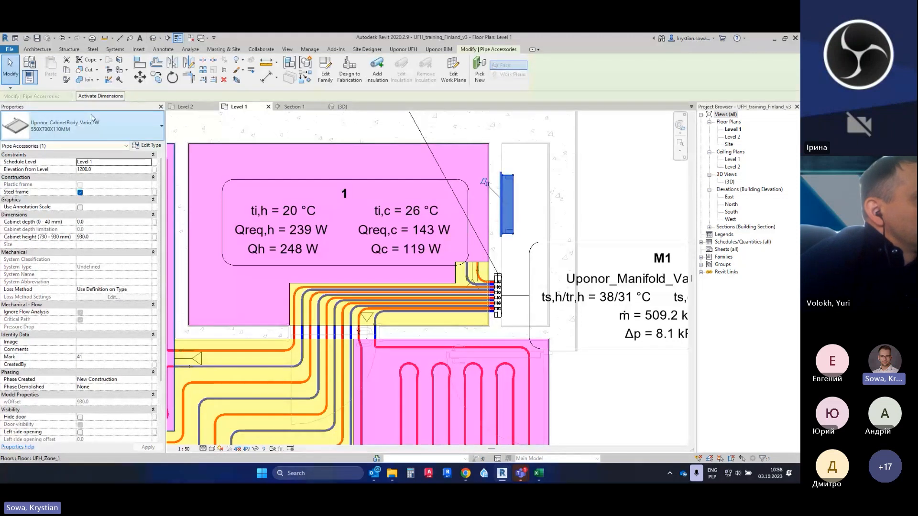
Change the cabinet body type to 700X730X80MM and move it slightly south along the wall toward manifold M1
{"action": "left_click", "coordinate": [92, 118]}
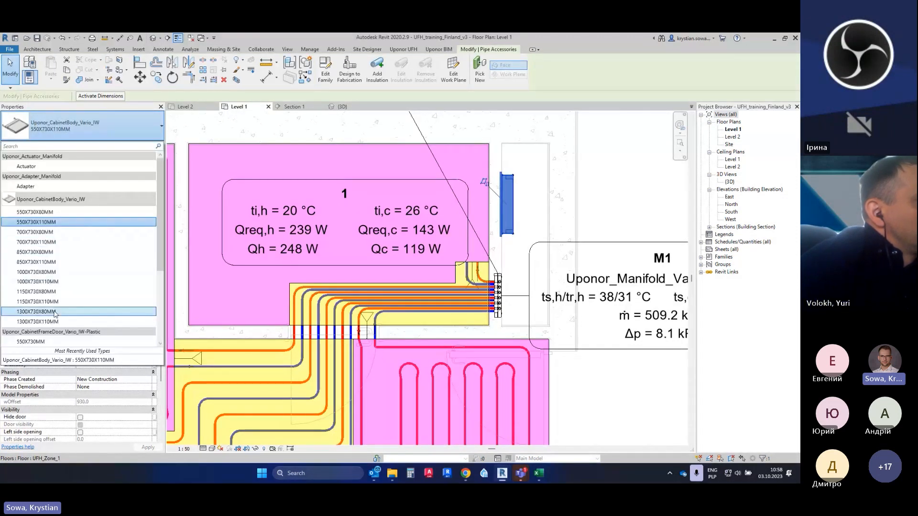
{"action": "left_click", "coordinate": [66, 232]}
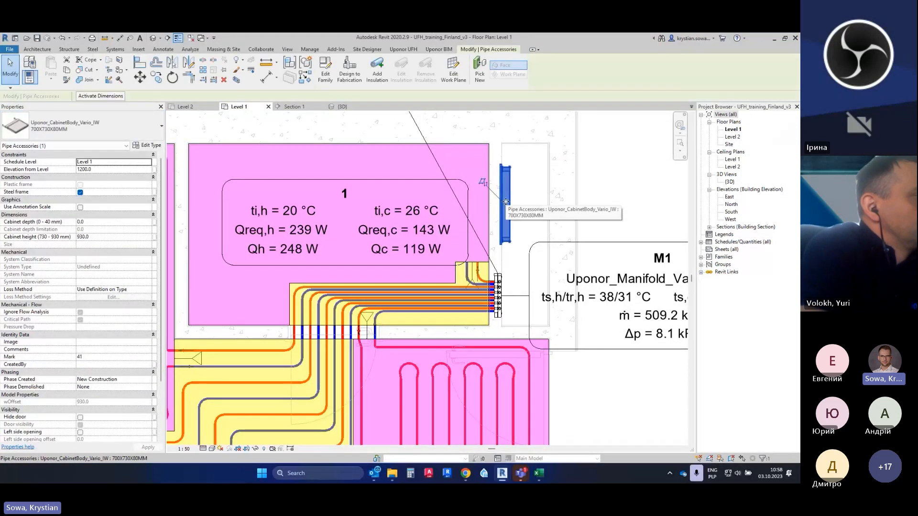
{"action": "left_click_drag", "start_coordinate": [499, 286], "coordinate": [507, 223]}
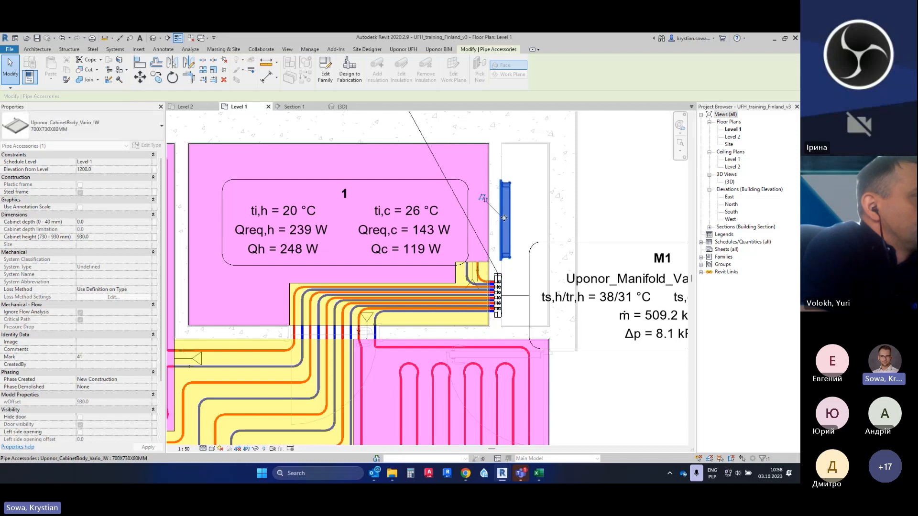
{"action": "key", "text": "Escape"}
{"action": "scroll", "coordinate": [507, 222], "scroll_direction": "up", "scroll_amount": 3}
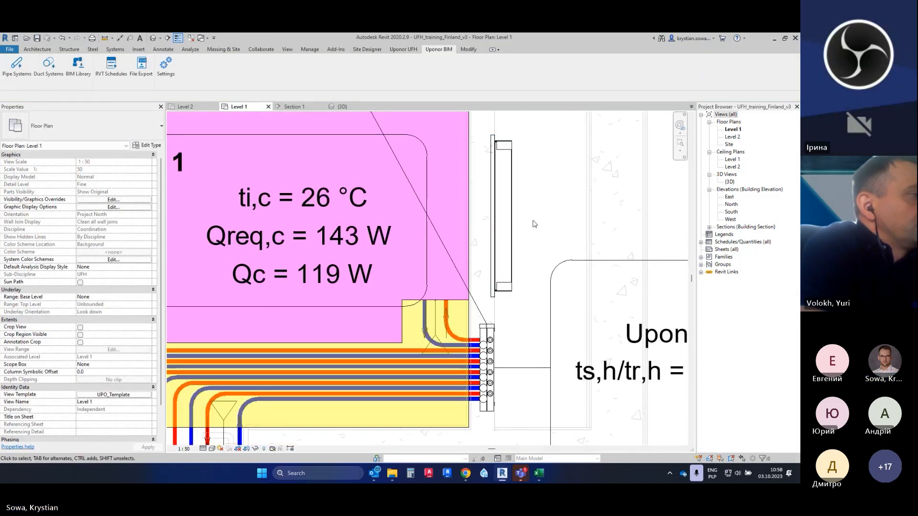
{"action": "scroll", "coordinate": [533, 253], "scroll_direction": "down", "scroll_amount": 1}
{"action": "left_click", "coordinate": [515, 245]}
{"action": "left_click", "coordinate": [536, 205]}
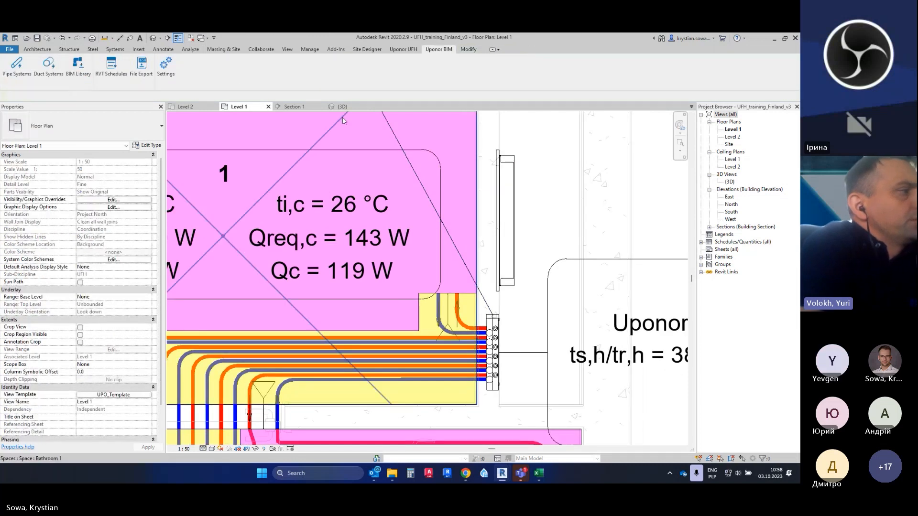
Check the cabinet beside the manifold in the 3D view and return to the Level 1 plan
{"action": "left_click", "coordinate": [343, 109]}
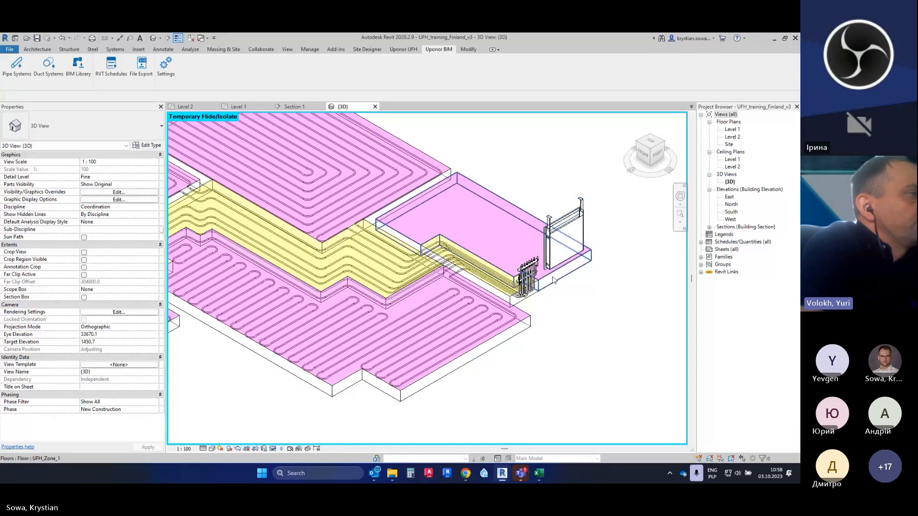
{"action": "key", "text": "ctrl+shift+Tab"}
{"action": "key", "text": "ctrl+shift+Tab"}
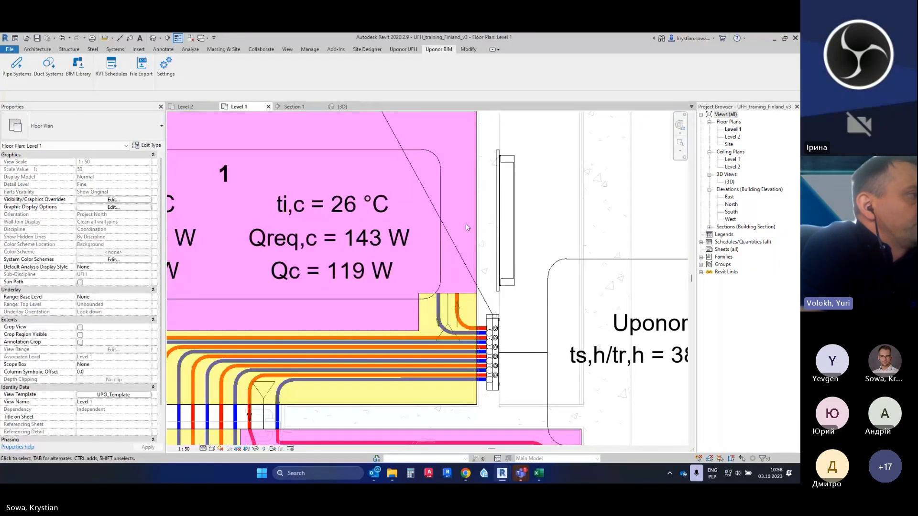
{"action": "scroll", "coordinate": [552, 256], "scroll_direction": "down", "scroll_amount": 2}
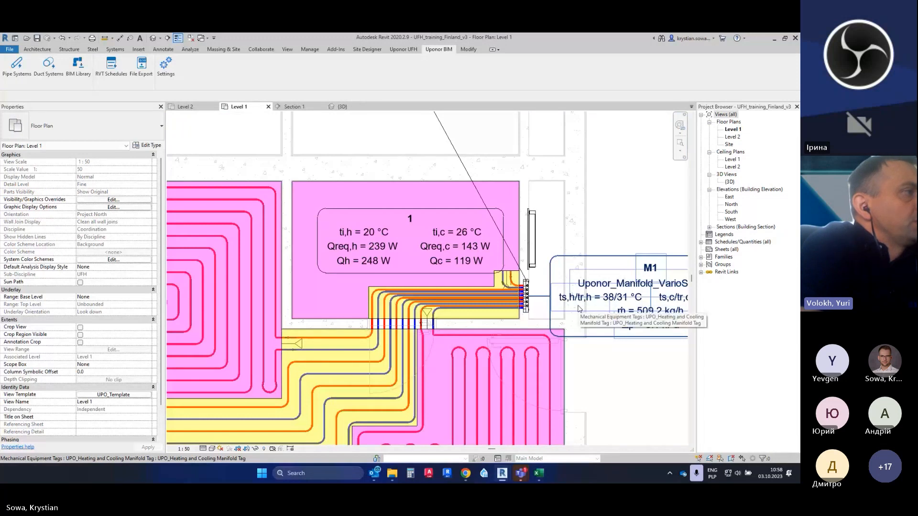
{"action": "scroll", "coordinate": [538, 227], "scroll_direction": "down", "scroll_amount": 2}
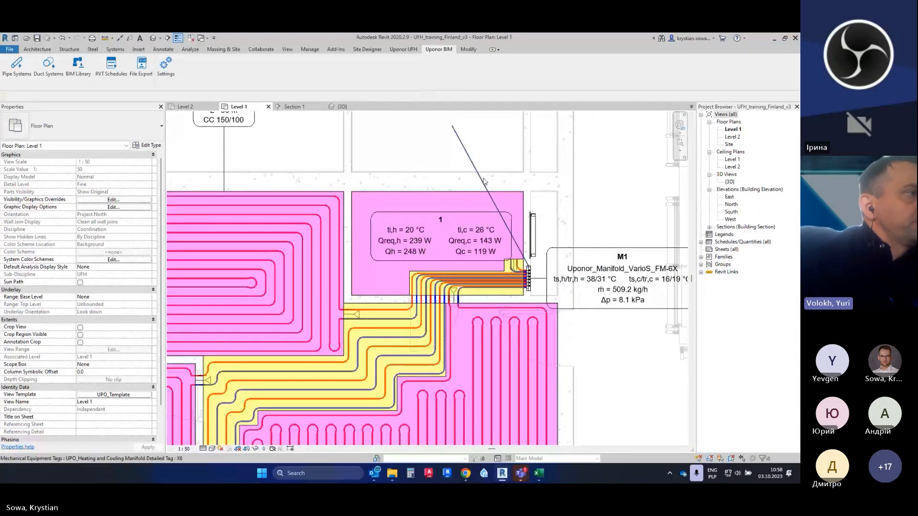
{"action": "scroll", "coordinate": [556, 202], "scroll_direction": "down", "scroll_amount": 3}
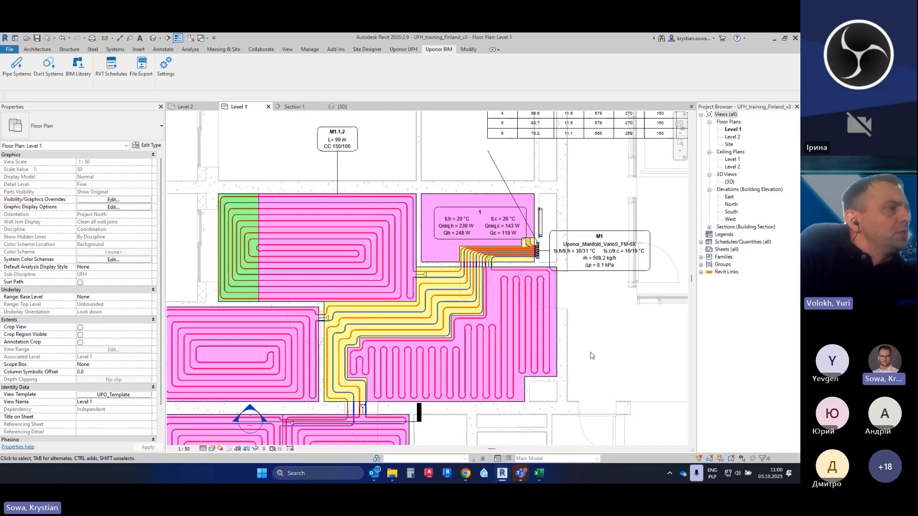
Examine the mechanical, load and identity parameters of the floor zone for loop M1.1.2
{"action": "scroll", "coordinate": [592, 356], "scroll_direction": "down", "scroll_amount": 1}
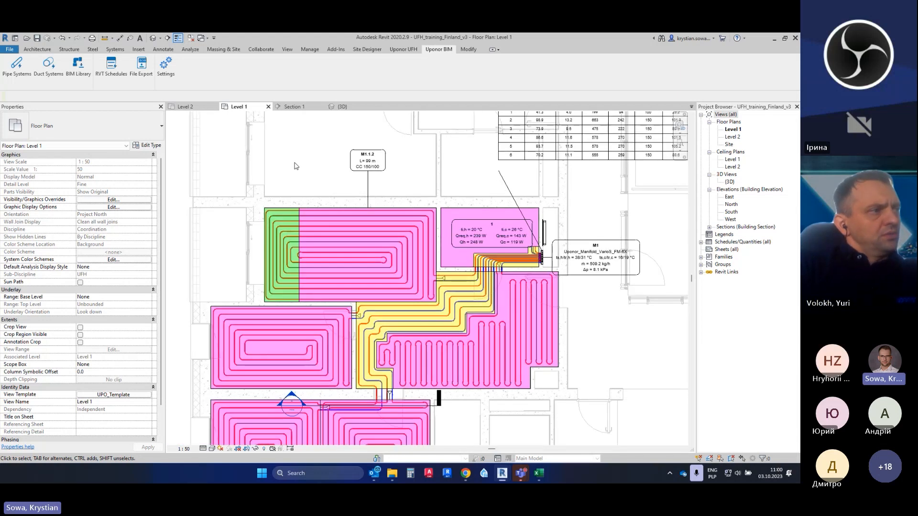
{"action": "scroll", "coordinate": [296, 114], "scroll_direction": "up", "scroll_amount": 2}
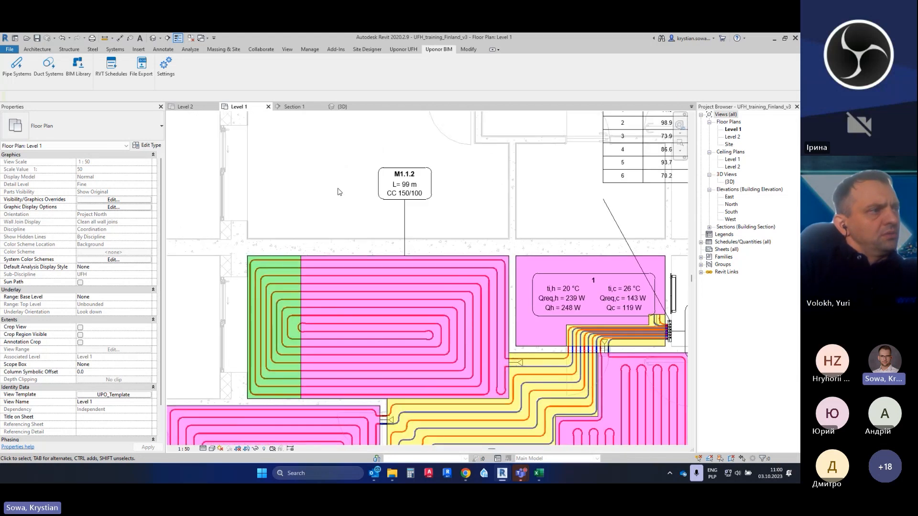
{"action": "left_click", "coordinate": [363, 257]}
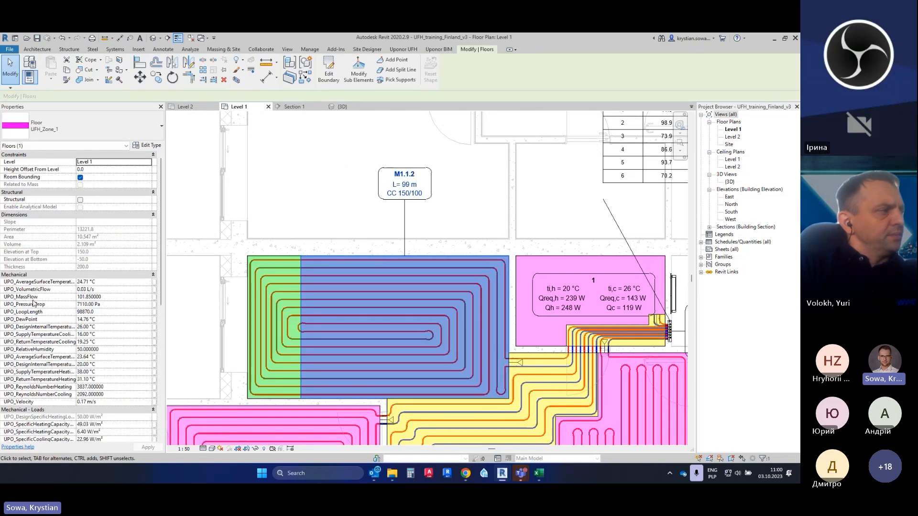
{"action": "scroll", "coordinate": [36, 301], "scroll_direction": "down", "scroll_amount": 2}
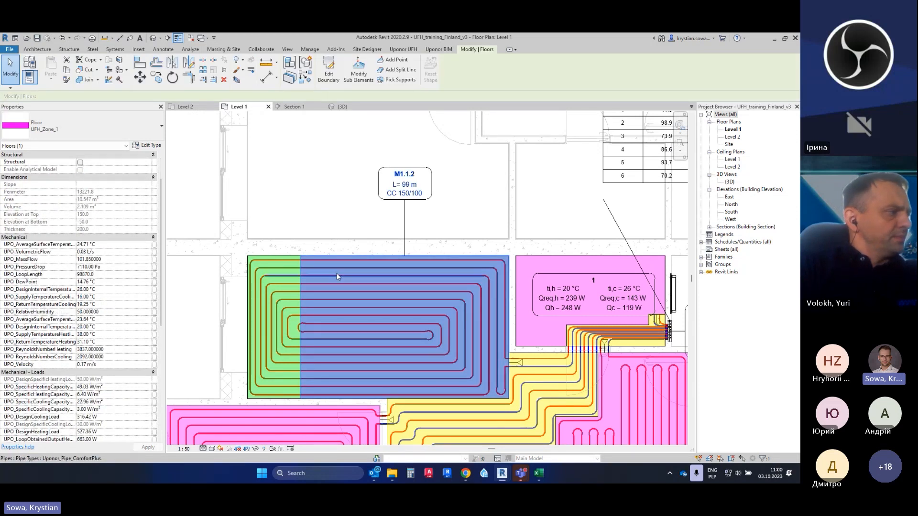
{"action": "scroll", "coordinate": [55, 294], "scroll_direction": "down", "scroll_amount": 2}
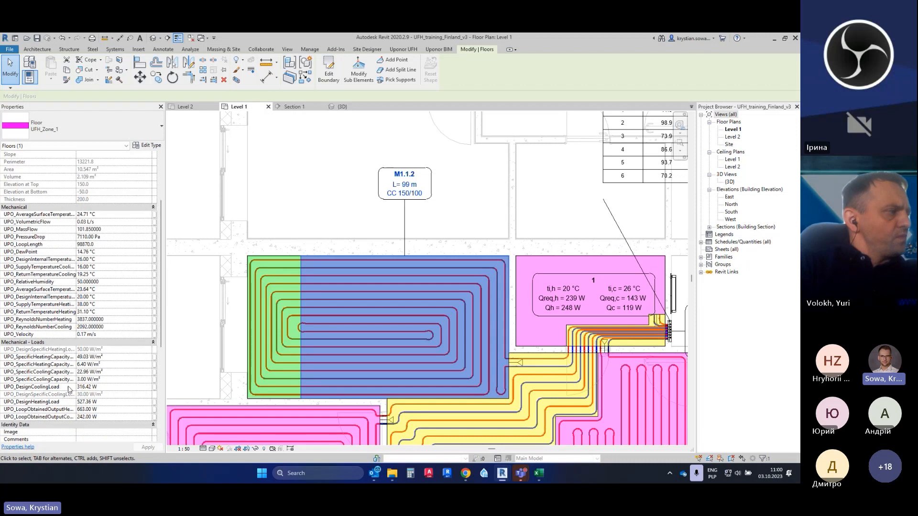
{"action": "scroll", "coordinate": [80, 381], "scroll_direction": "down", "scroll_amount": 2}
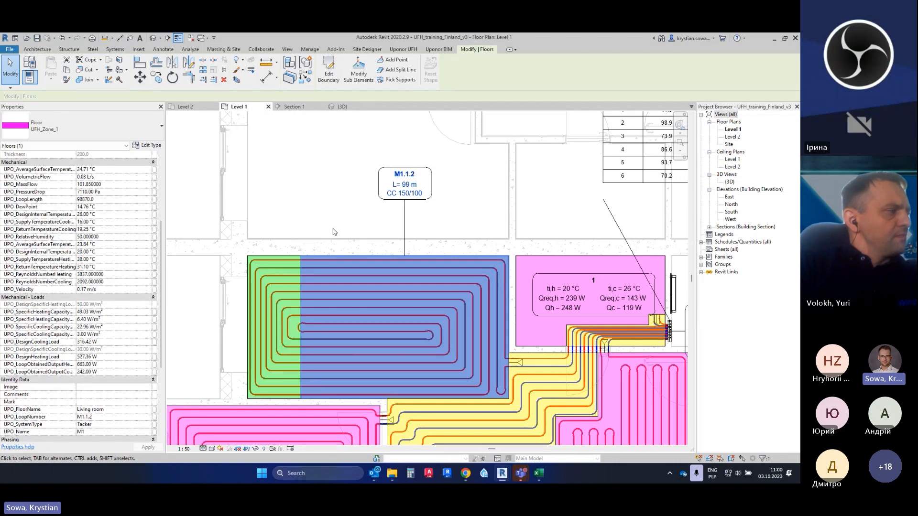
{"action": "left_click", "coordinate": [286, 212]}
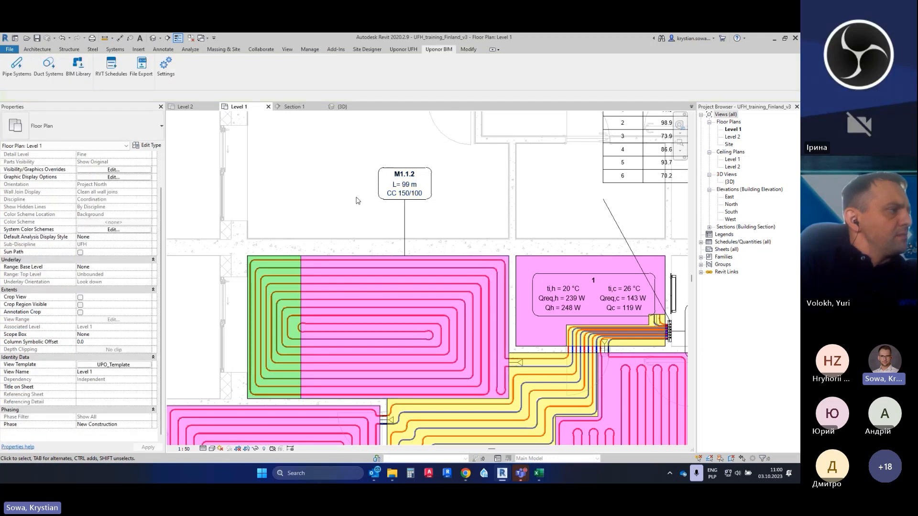
Open the UPO_Floor PH Tag family for editing from the M1.1.2 loop tag
{"action": "left_click", "coordinate": [395, 187]}
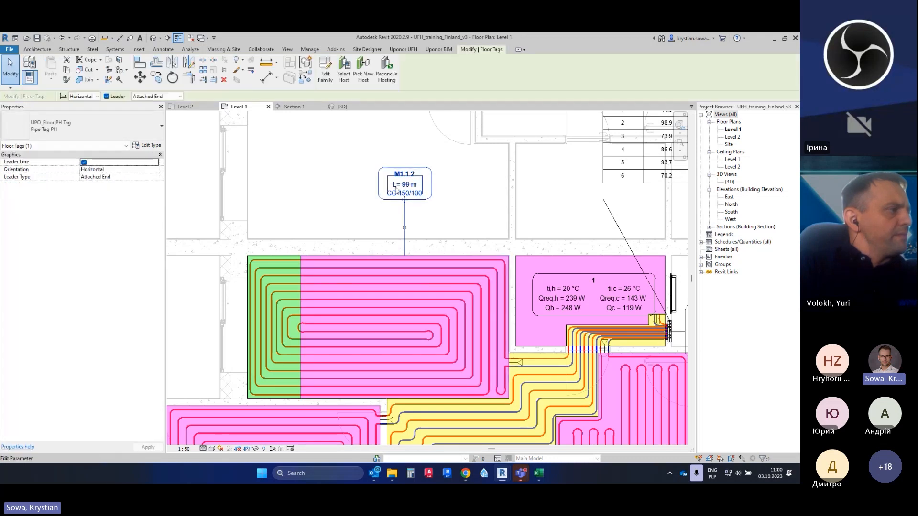
{"action": "left_click", "coordinate": [325, 77]}
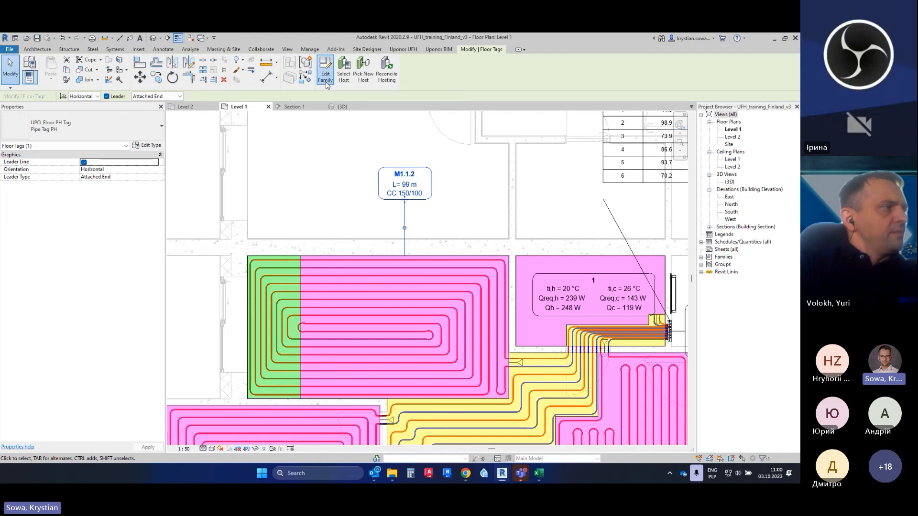
{"action": "scroll", "coordinate": [427, 244], "scroll_direction": "up", "scroll_amount": 5}
{"action": "scroll", "coordinate": [427, 244], "scroll_direction": "up", "scroll_amount": 2}
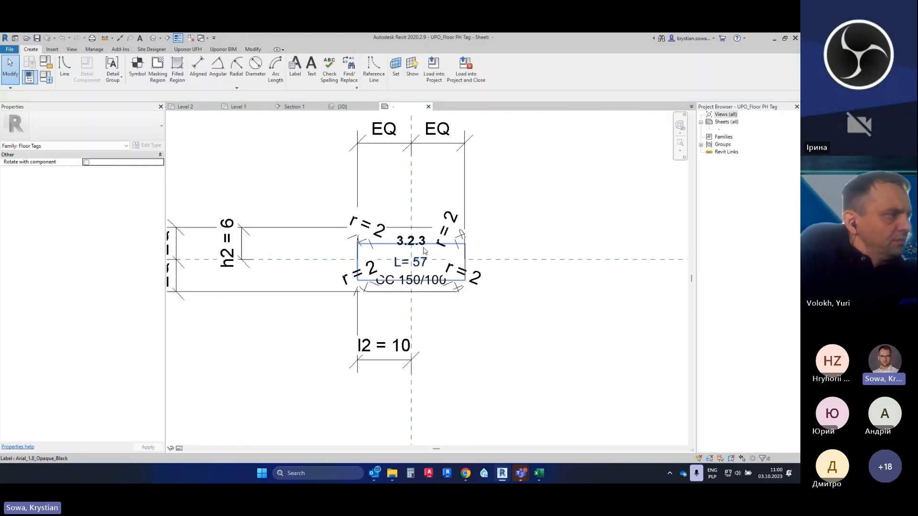
Review the parameters available for the tag's CC 150/100 label, close it without changes and return to the Level 1 plan
{"action": "left_click", "coordinate": [414, 274]}
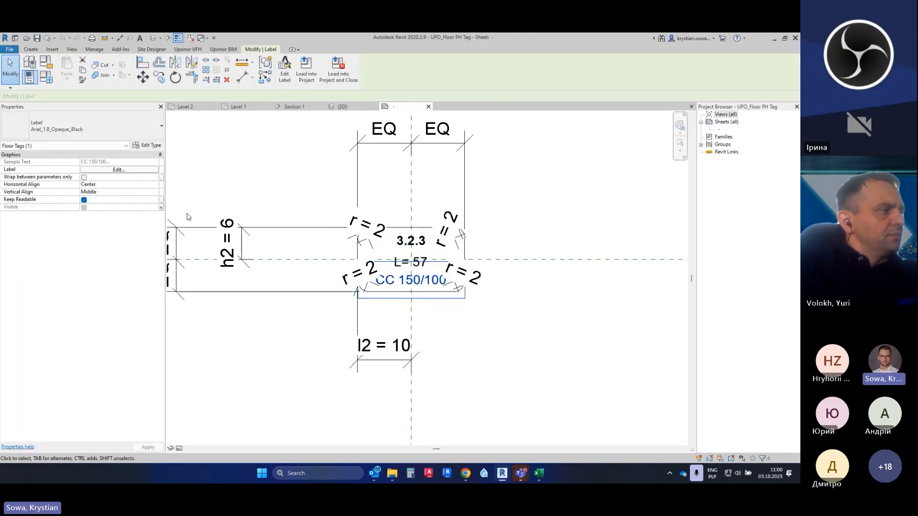
{"action": "left_click", "coordinate": [134, 170]}
{"action": "scroll", "coordinate": [261, 292], "scroll_direction": "down", "scroll_amount": 5}
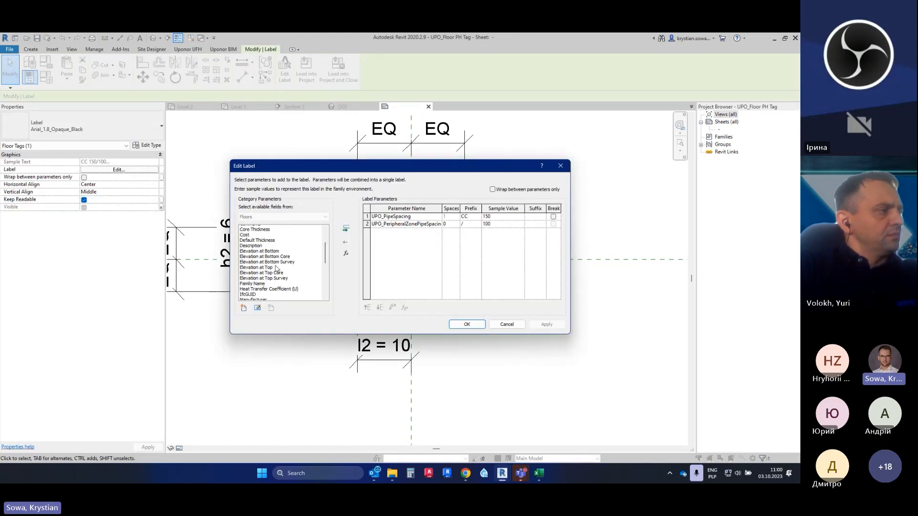
{"action": "scroll", "coordinate": [259, 293], "scroll_direction": "down", "scroll_amount": 1}
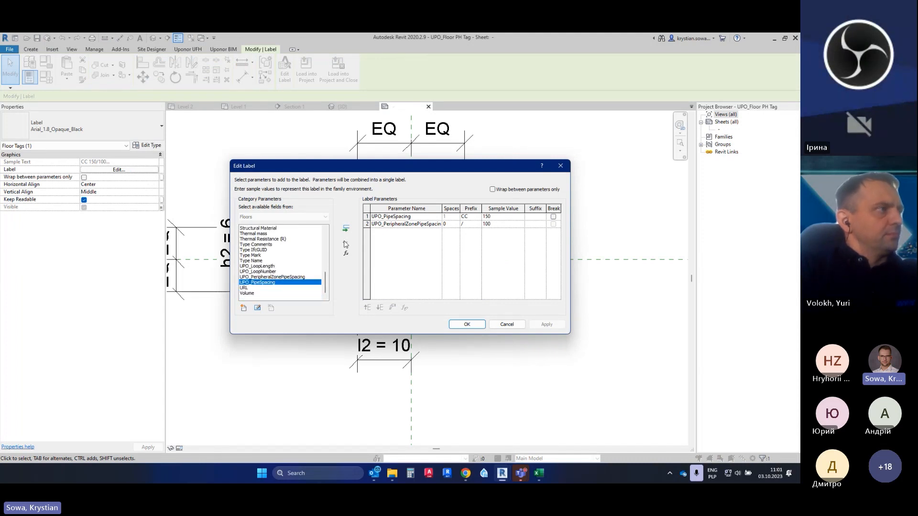
{"action": "left_click", "coordinate": [560, 166]}
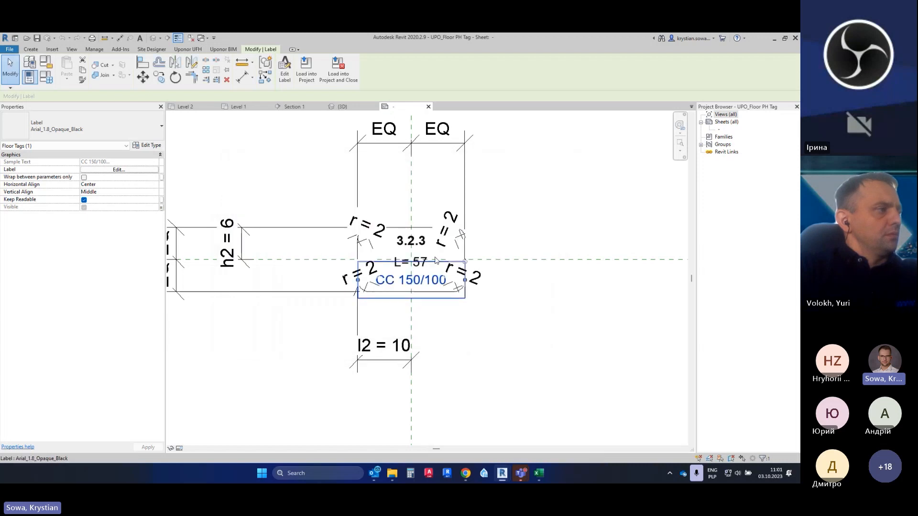
{"action": "left_click", "coordinate": [328, 139]}
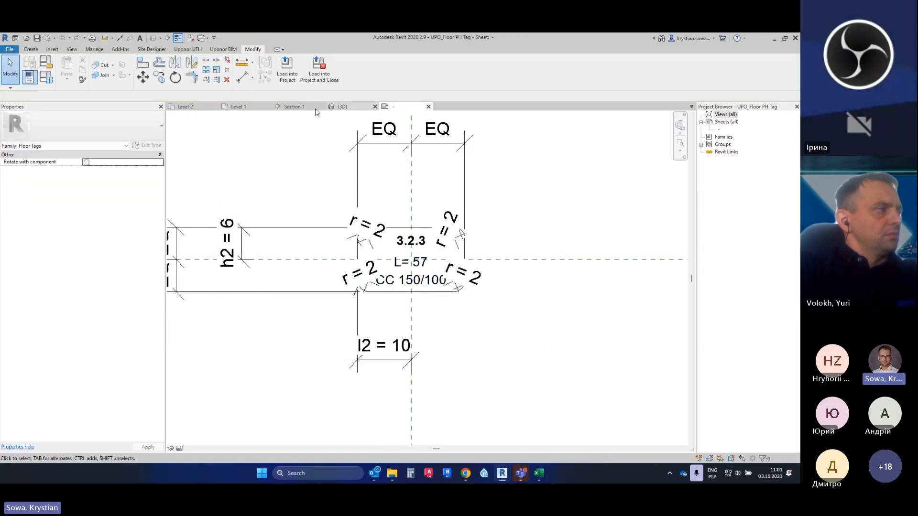
{"action": "left_click", "coordinate": [293, 109]}
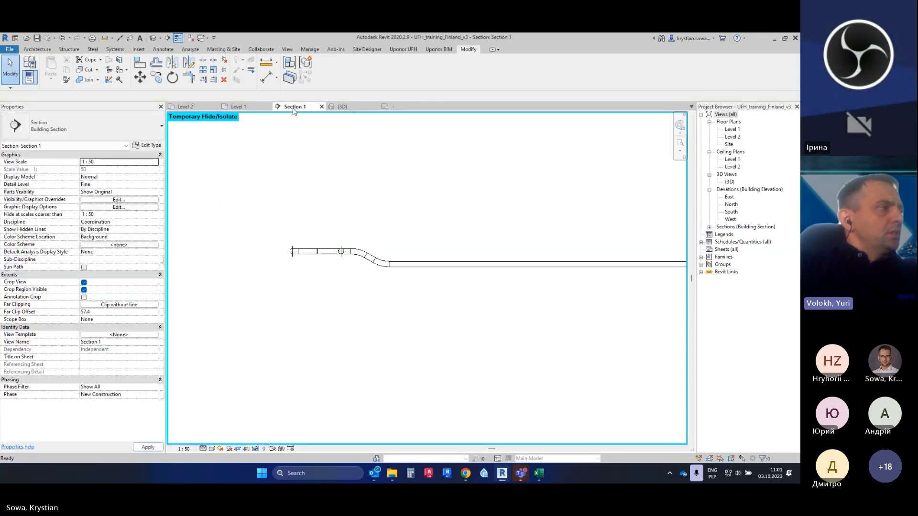
{"action": "left_click", "coordinate": [242, 107]}
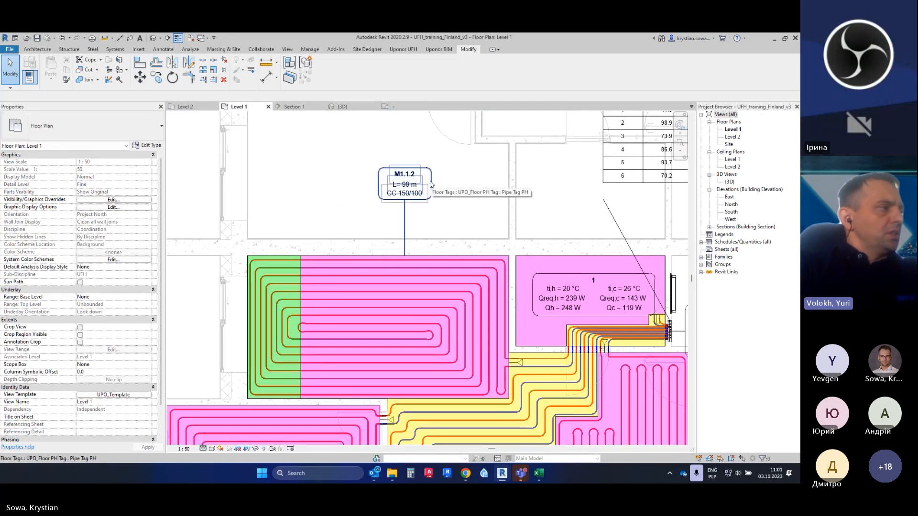
Switch to Excel, highlight the Uponor Tacker pipe clip standard 14-20MM row in BOM_Excel, and return to the Level 1 plan in Revit
{"action": "left_click", "coordinate": [427, 257]}
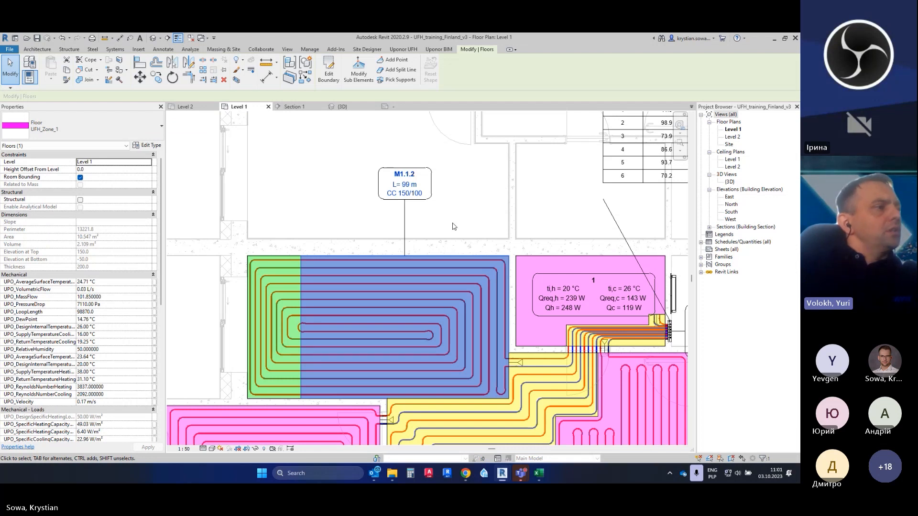
{"action": "left_click", "coordinate": [542, 474]}
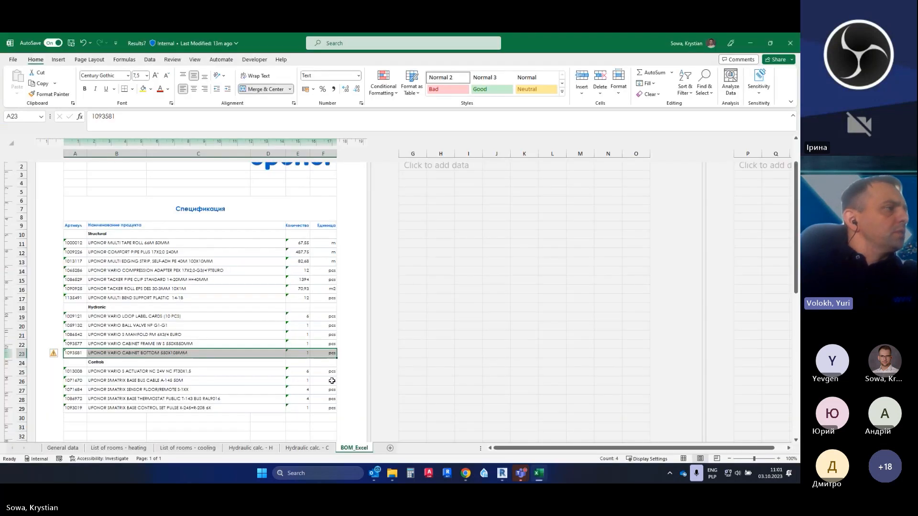
{"action": "left_click", "coordinate": [170, 279]}
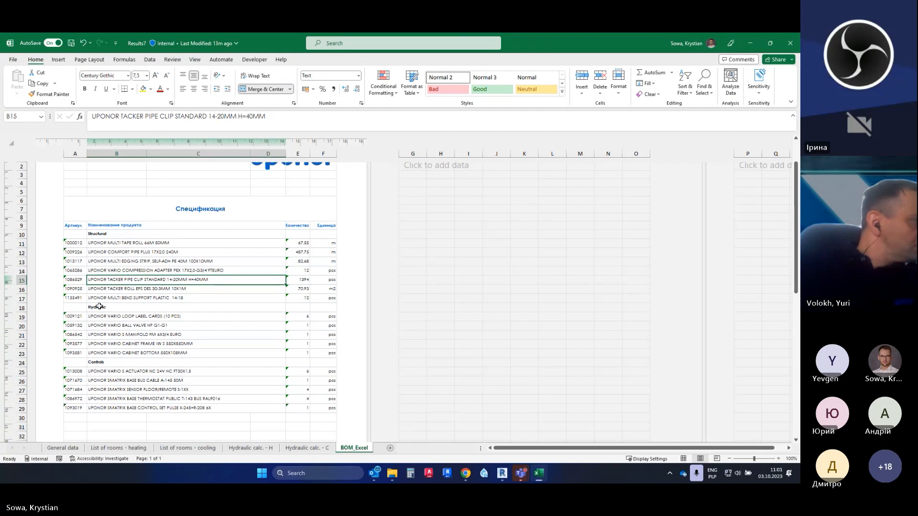
{"action": "scroll", "coordinate": [54, 293], "scroll_direction": "up", "scroll_amount": 2, "text": "ctrl"}
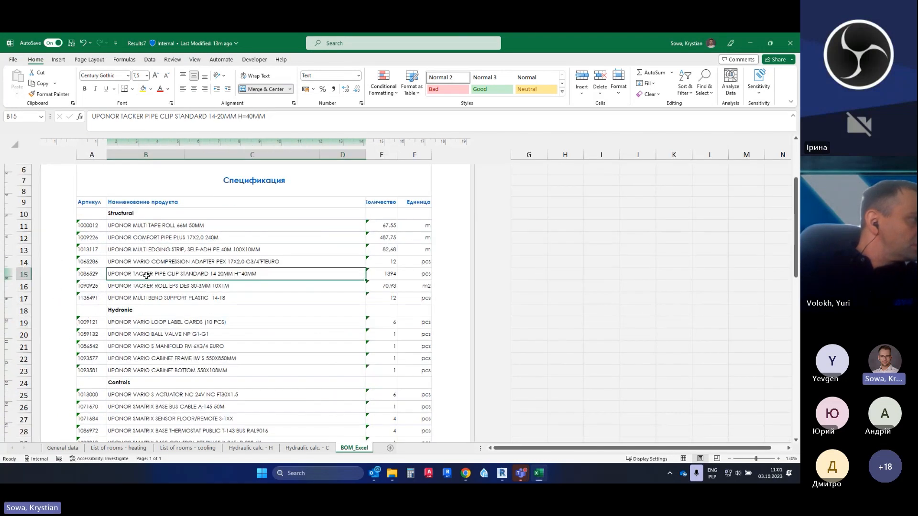
{"action": "left_click_drag", "start_coordinate": [96, 274], "coordinate": [153, 274]}
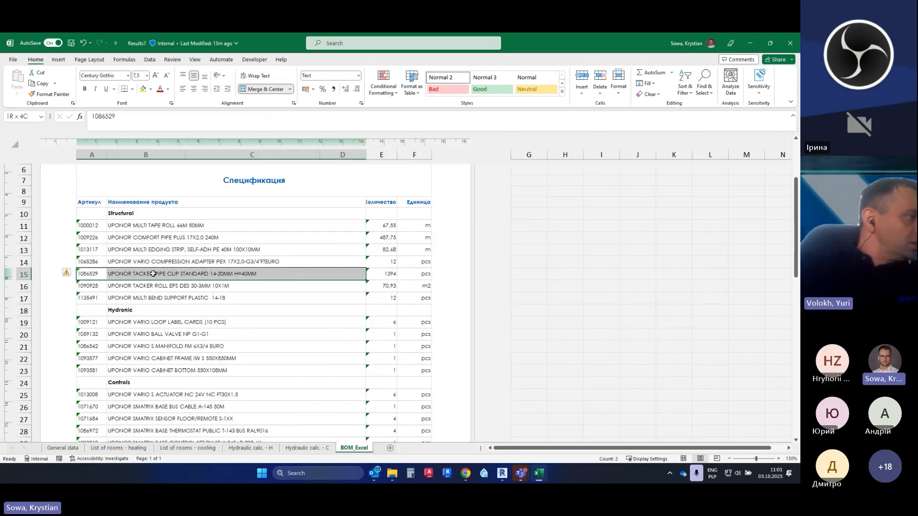
{"action": "left_click_drag", "start_coordinate": [234, 274], "coordinate": [421, 274]}
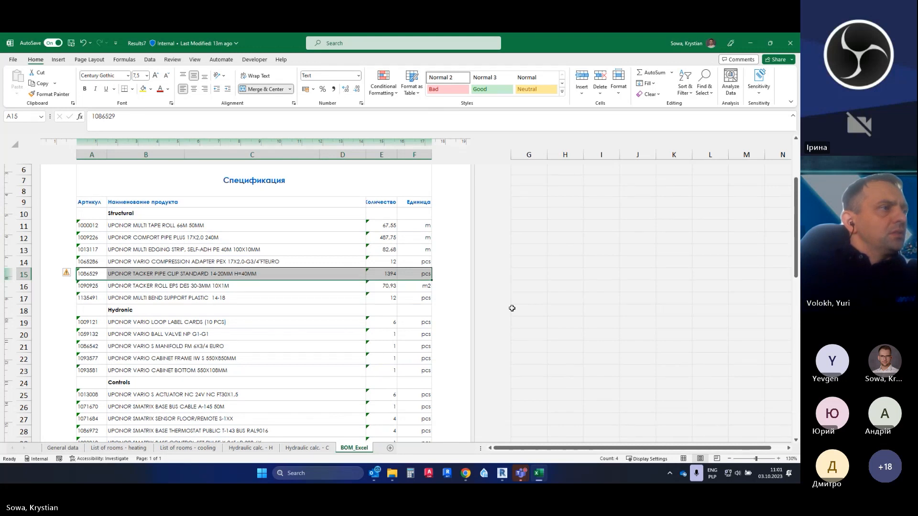
{"action": "left_click", "coordinate": [751, 43]}
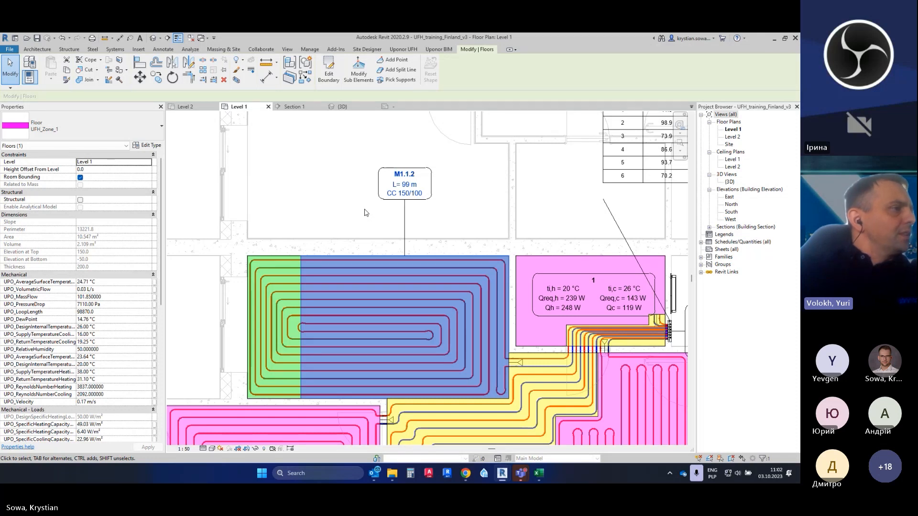
{"action": "key", "text": "Escape"}
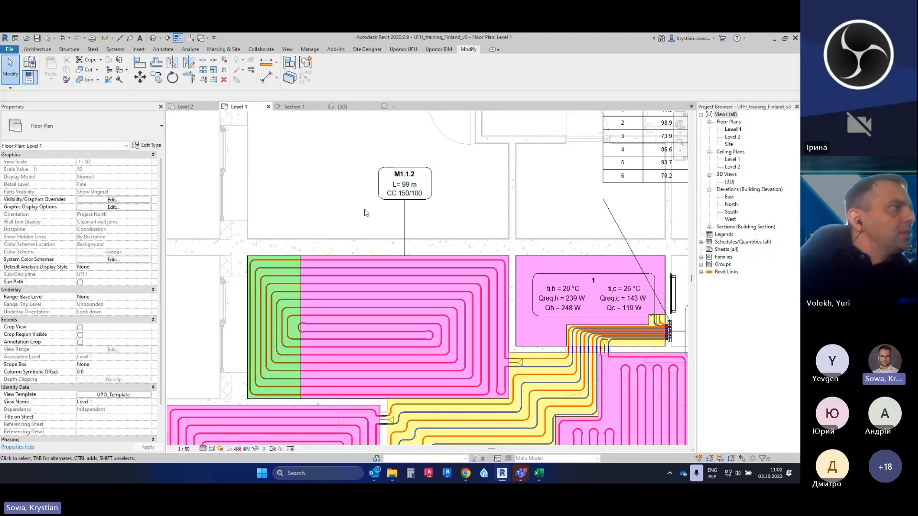
Run Hydraulic Calculations for manifold M1 with Custom system type naming and dismiss the warnings list
{"action": "left_click", "coordinate": [403, 49]}
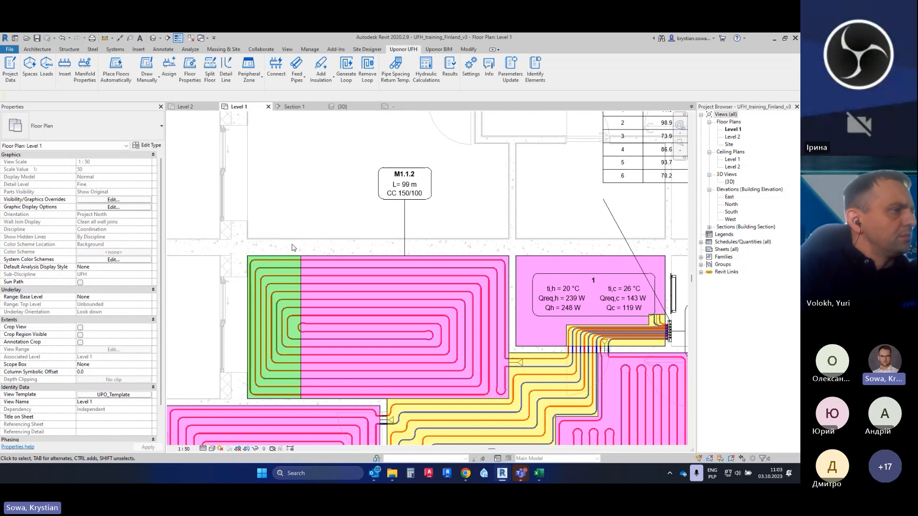
{"action": "left_click", "coordinate": [273, 260]}
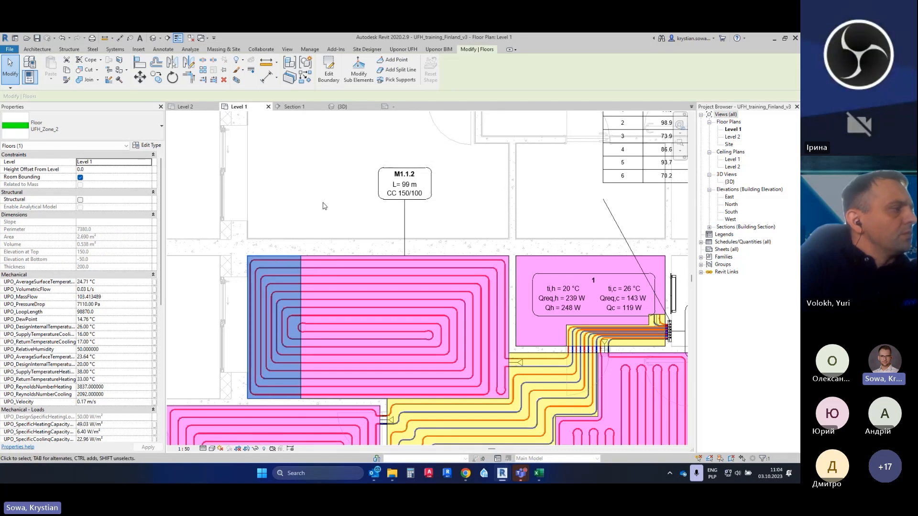
{"action": "left_click", "coordinate": [306, 227]}
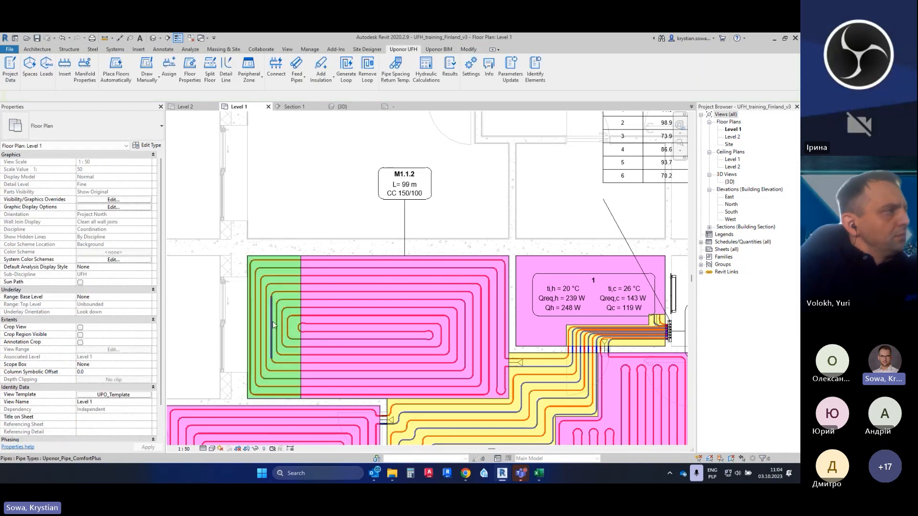
{"action": "left_click", "coordinate": [430, 76]}
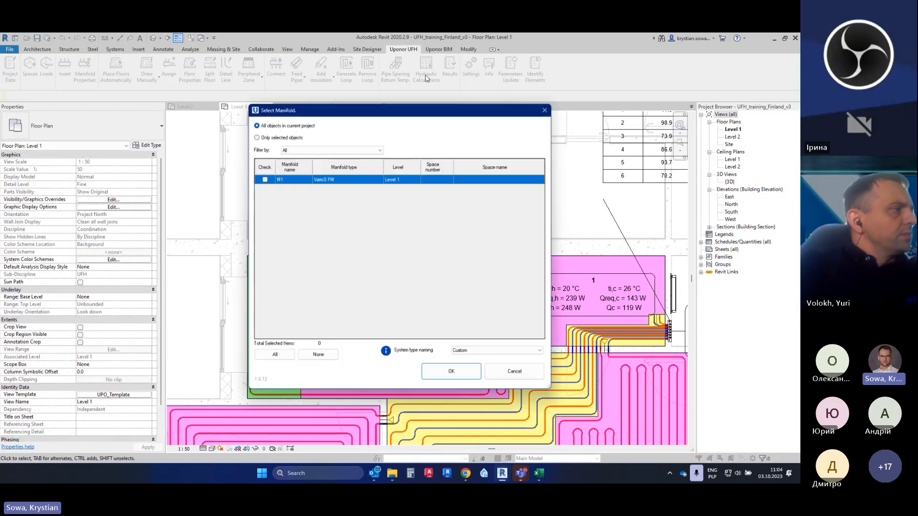
{"action": "left_click", "coordinate": [280, 362]}
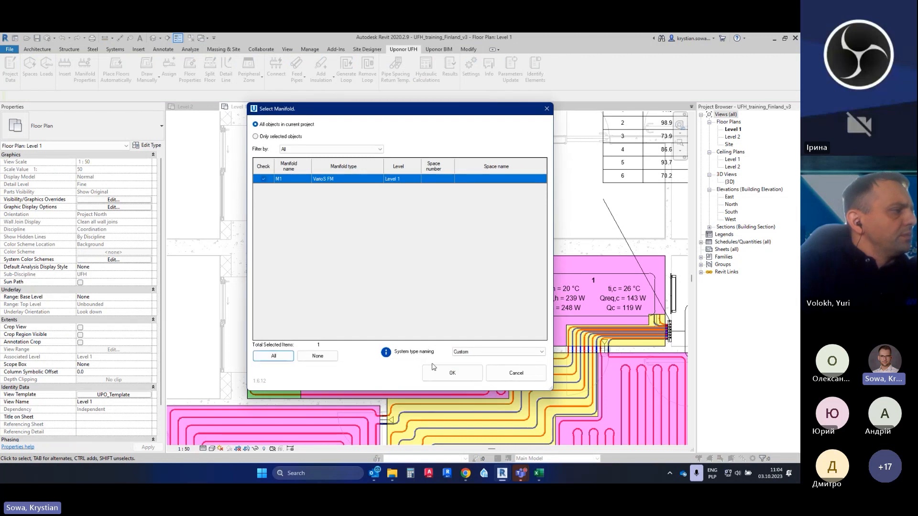
{"action": "left_click", "coordinate": [435, 370]}
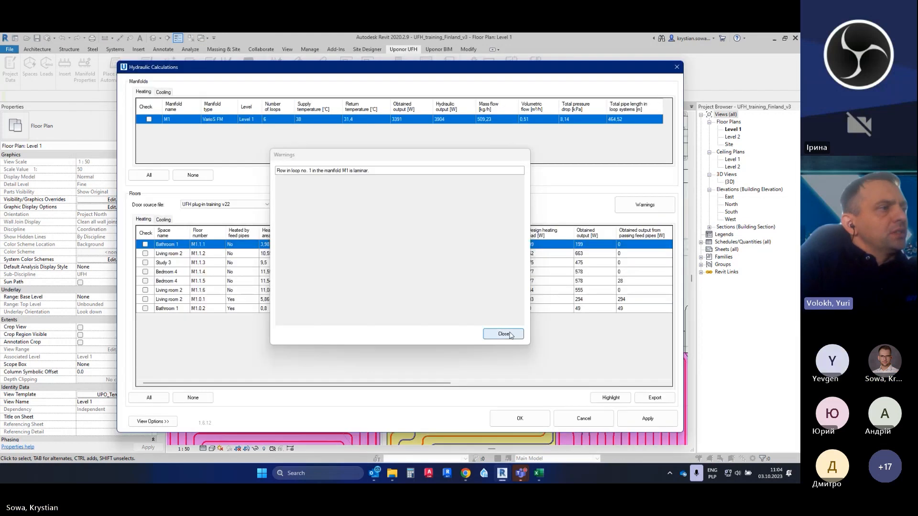
{"action": "left_click", "coordinate": [510, 335]}
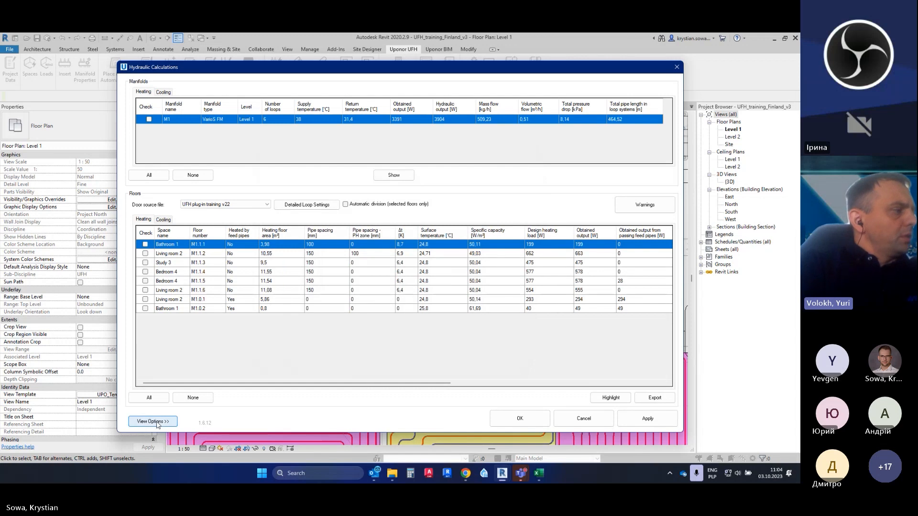
Compare the heating results of loops M1.1.1, M1.1.2 and M1.1.4, reread the warnings and close the calculations without applying them
{"action": "left_click", "coordinate": [426, 254]}
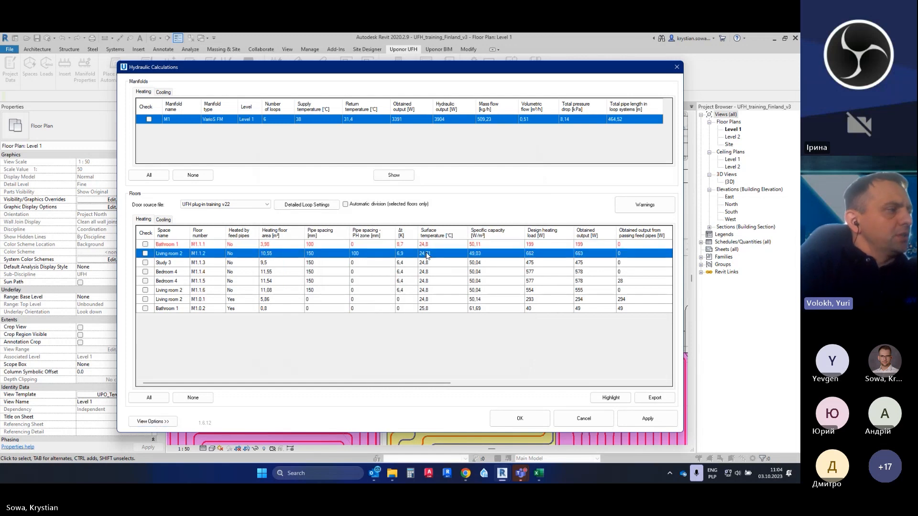
{"action": "left_click", "coordinate": [425, 243]}
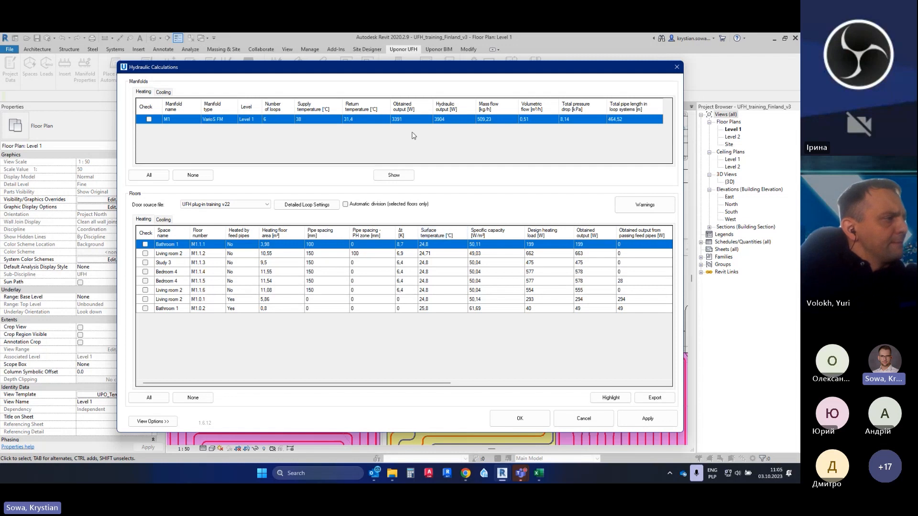
{"action": "left_click", "coordinate": [434, 272]}
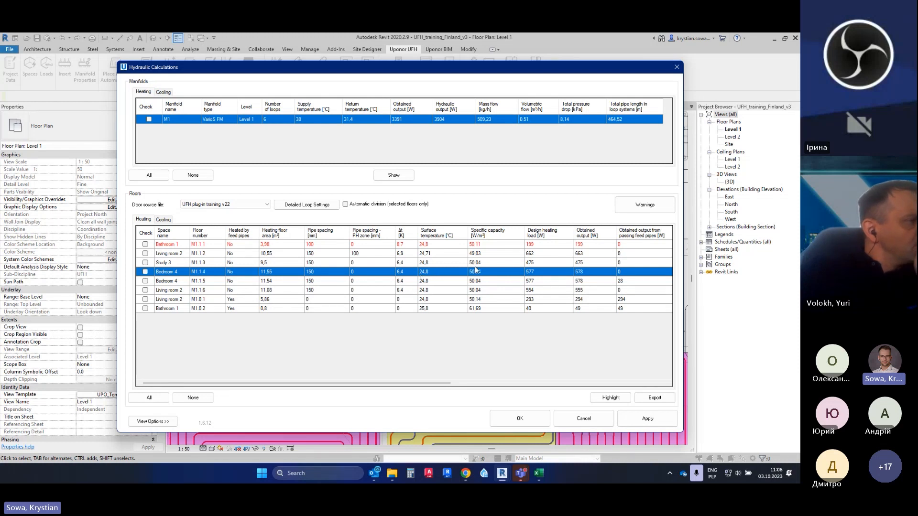
{"action": "left_click", "coordinate": [636, 205]}
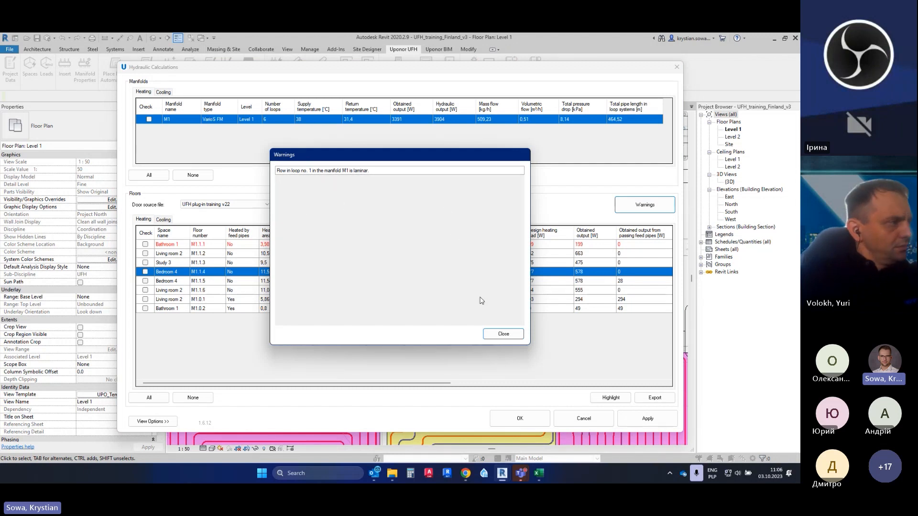
{"action": "left_click", "coordinate": [487, 334]}
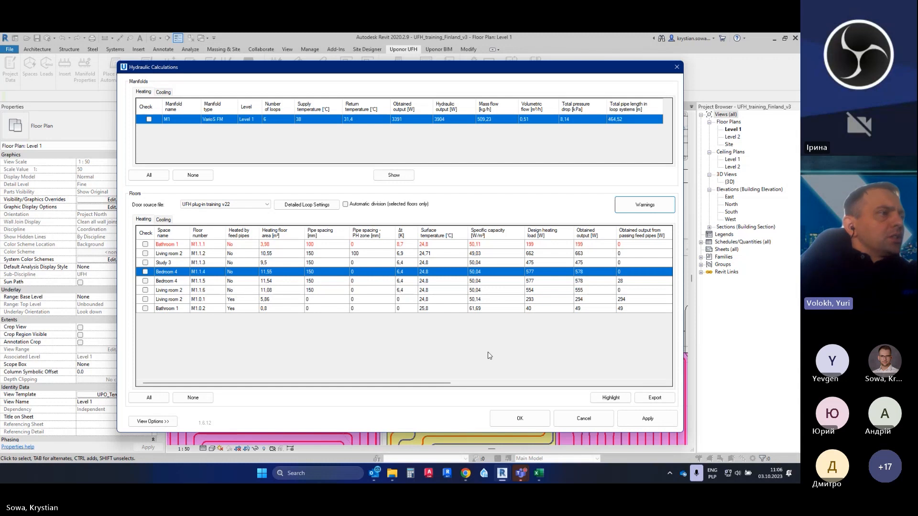
{"action": "left_click", "coordinate": [677, 67]}
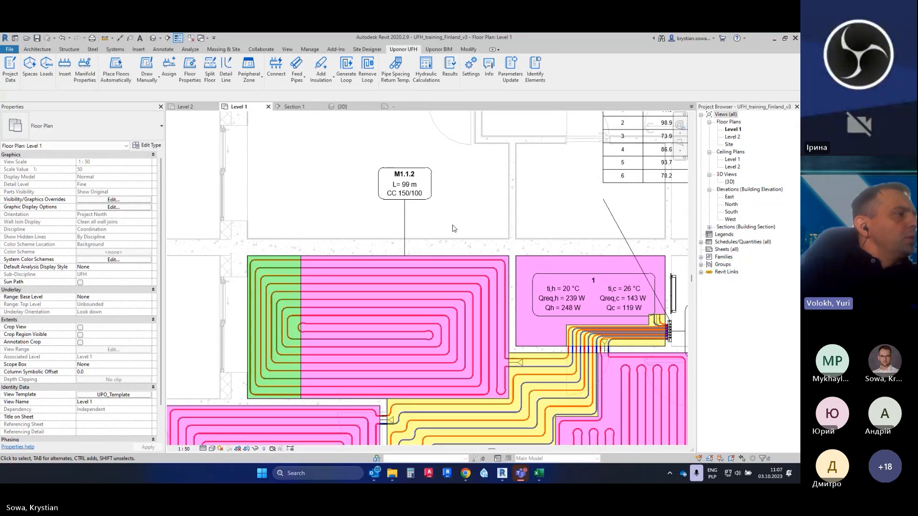
Review the general project data, including components, pipe spacing and design temperatures, and close it without changes
{"action": "scroll", "coordinate": [454, 229], "scroll_direction": "down", "scroll_amount": 2}
{"action": "middle_click_drag", "start_coordinate": [455, 229], "coordinate": [454, 114]}
{"action": "middle_click_drag", "start_coordinate": [524, 386], "coordinate": [513, 331]}
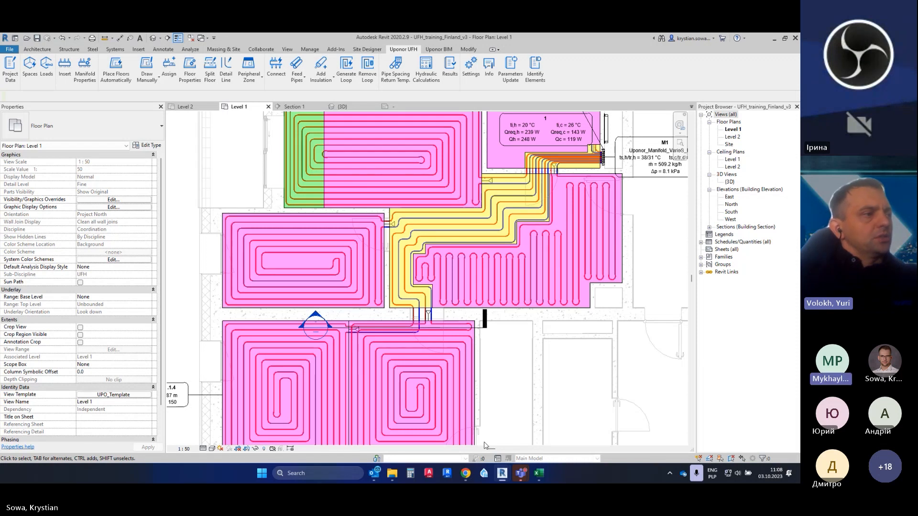
{"action": "left_click", "coordinate": [10, 67]}
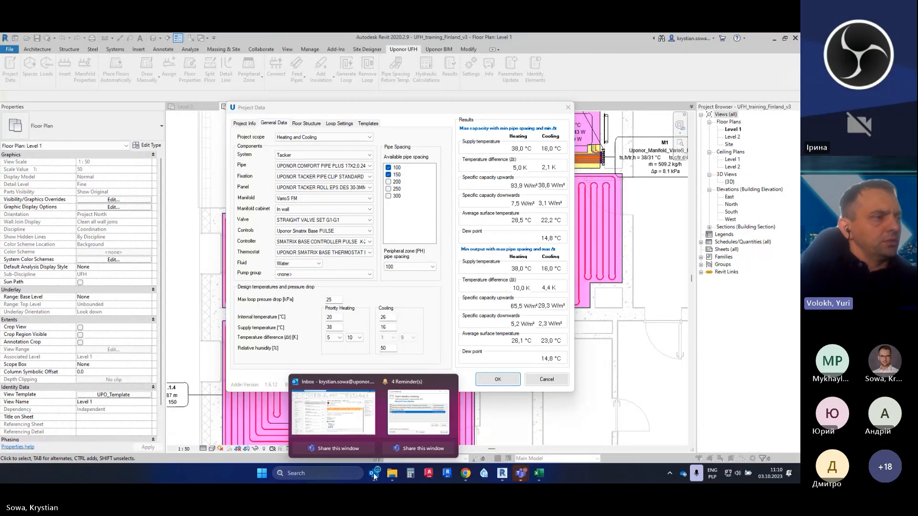
{"action": "left_click", "coordinate": [374, 475]}
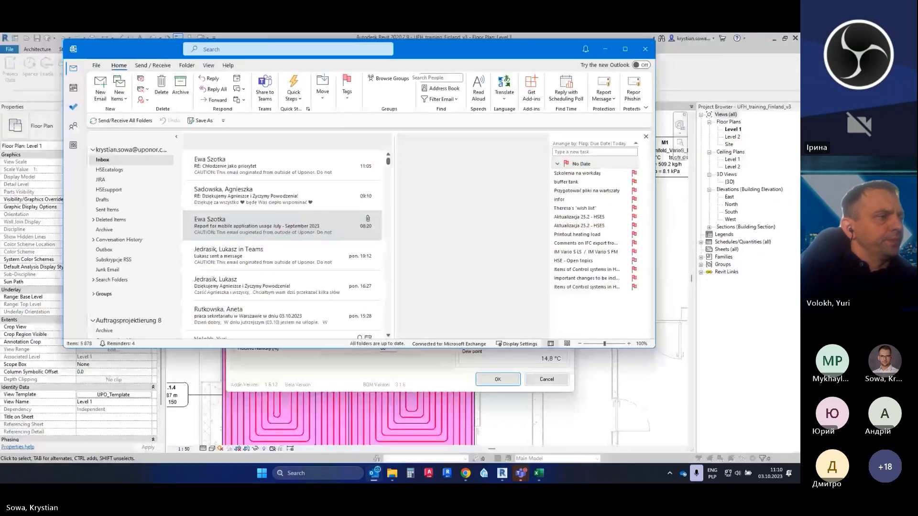
{"action": "left_click", "coordinate": [375, 475]}
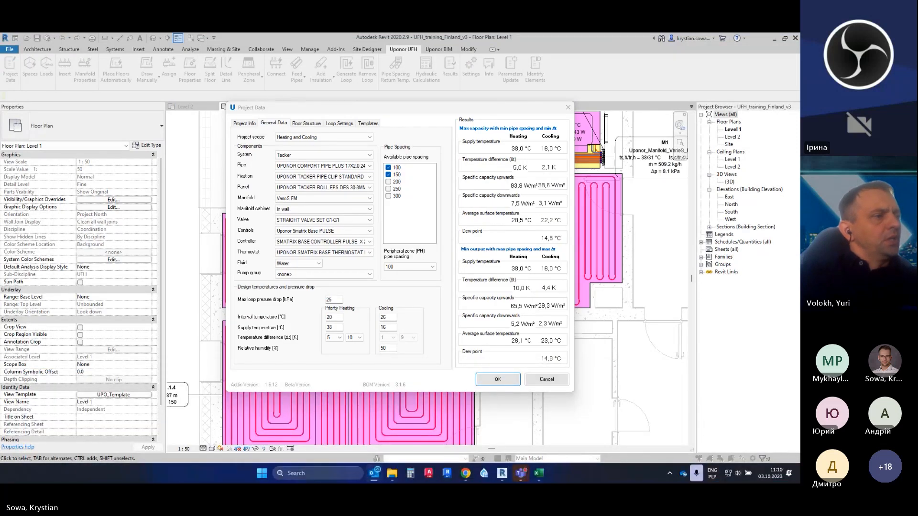
{"action": "left_click", "coordinate": [546, 379]}
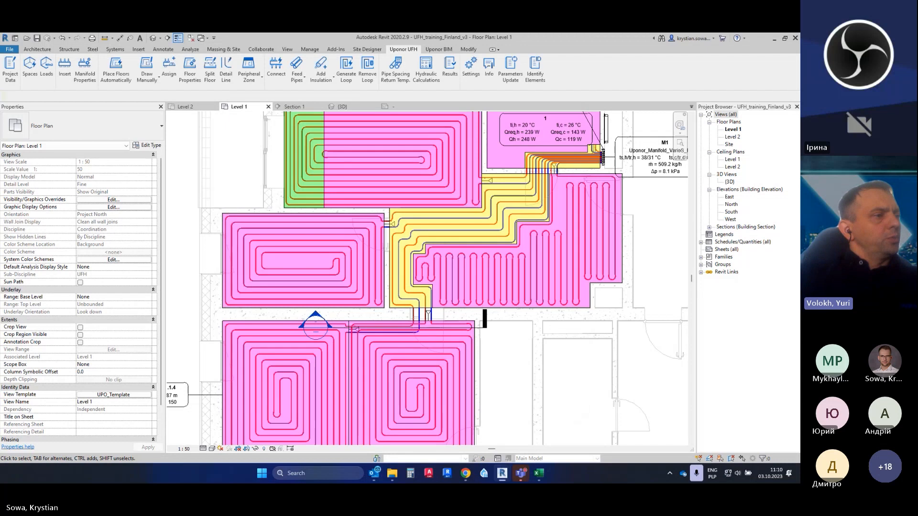
Review the UFH plug-in's information page, highlight the support contact and close the page
{"action": "left_click", "coordinate": [490, 69]}
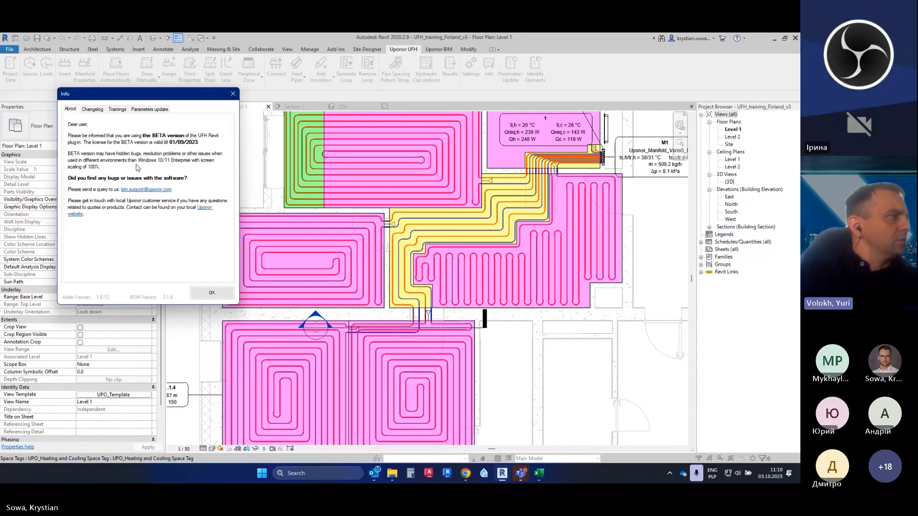
{"action": "left_click_drag", "start_coordinate": [161, 98], "coordinate": [204, 100]}
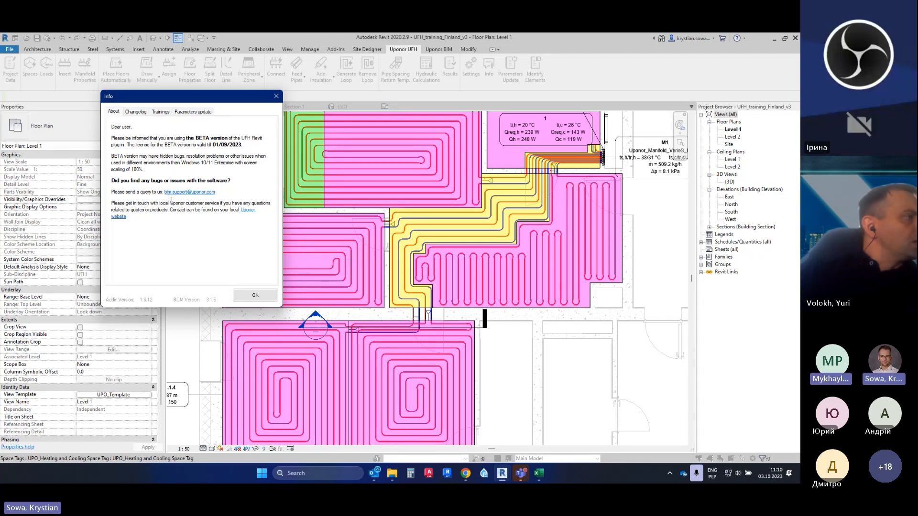
{"action": "mouse_move", "coordinate": [162, 191]}
{"action": "left_mouse_down"}
{"action": "mouse_move", "coordinate": [213, 186]}
{"action": "mouse_move", "coordinate": [167, 197]}
{"action": "left_mouse_up"}
{"action": "left_click", "coordinate": [225, 196]}
{"action": "left_click", "coordinate": [233, 232]}
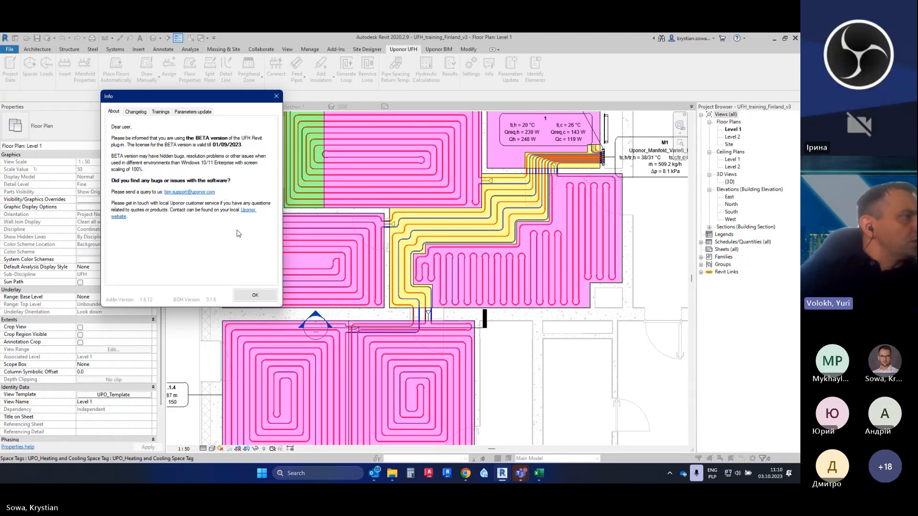
{"action": "left_click", "coordinate": [281, 96]}
Try to insulate the feed pipes inside the floor next to manifold M1
{"action": "scroll", "coordinate": [558, 185], "scroll_direction": "up", "scroll_amount": 2}
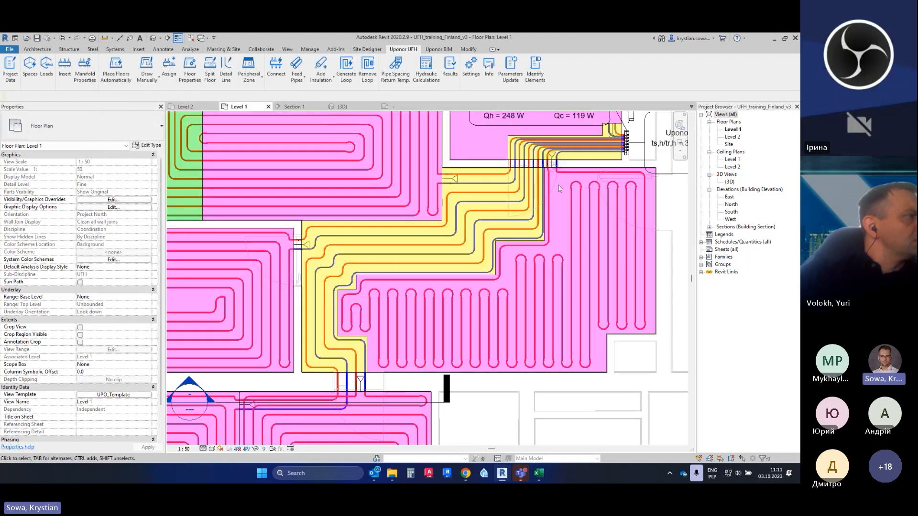
{"action": "scroll", "coordinate": [558, 185], "scroll_direction": "up", "scroll_amount": 2}
{"action": "scroll", "coordinate": [516, 232], "scroll_direction": "up", "scroll_amount": 3}
{"action": "left_click", "coordinate": [320, 70]}
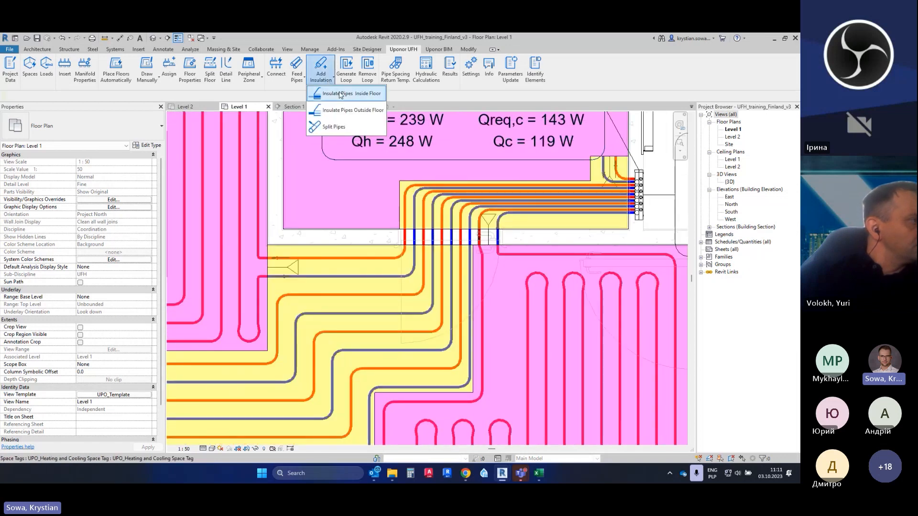
{"action": "left_click", "coordinate": [556, 237]}
{"action": "middle_click_drag", "start_coordinate": [557, 238], "coordinate": [515, 296]}
{"action": "scroll", "coordinate": [511, 236], "scroll_direction": "up", "scroll_amount": 2}
{"action": "scroll", "coordinate": [511, 240], "scroll_direction": "up", "scroll_amount": 1}
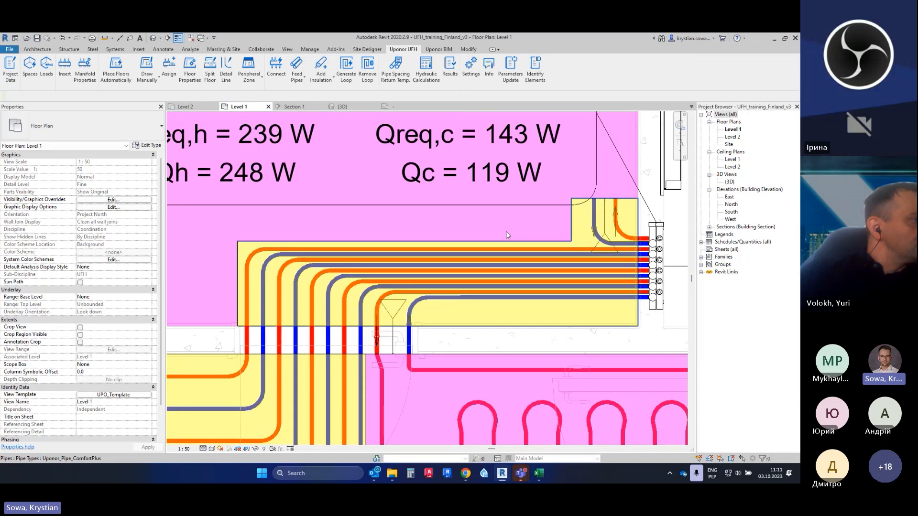
{"action": "left_click", "coordinate": [321, 83]}
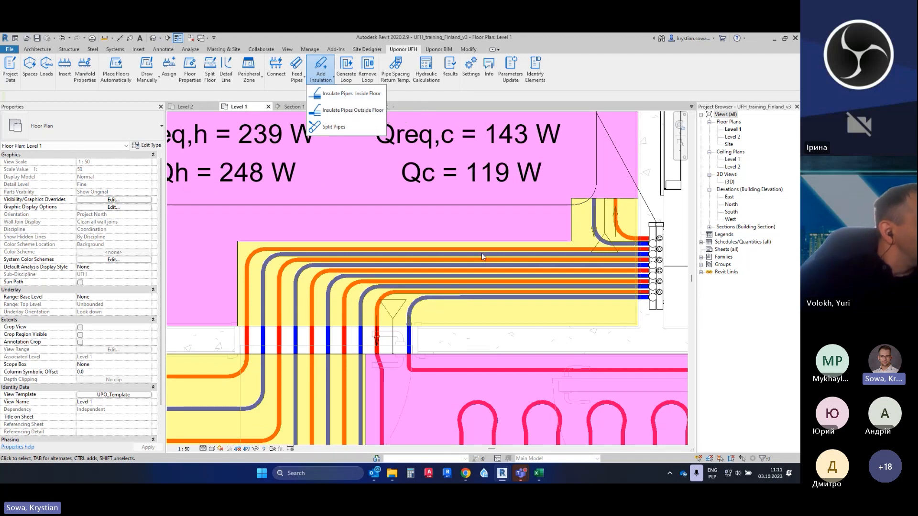
{"action": "left_click", "coordinate": [367, 94]}
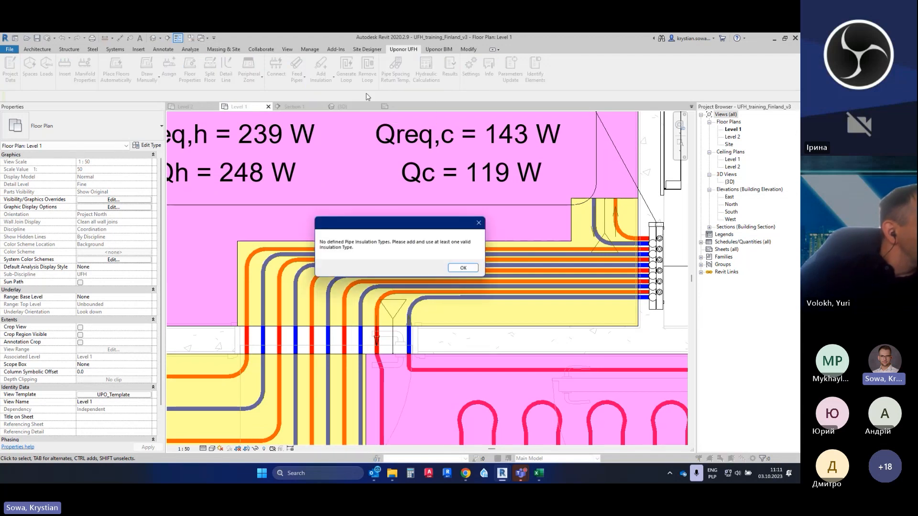
{"action": "left_click", "coordinate": [459, 266]}
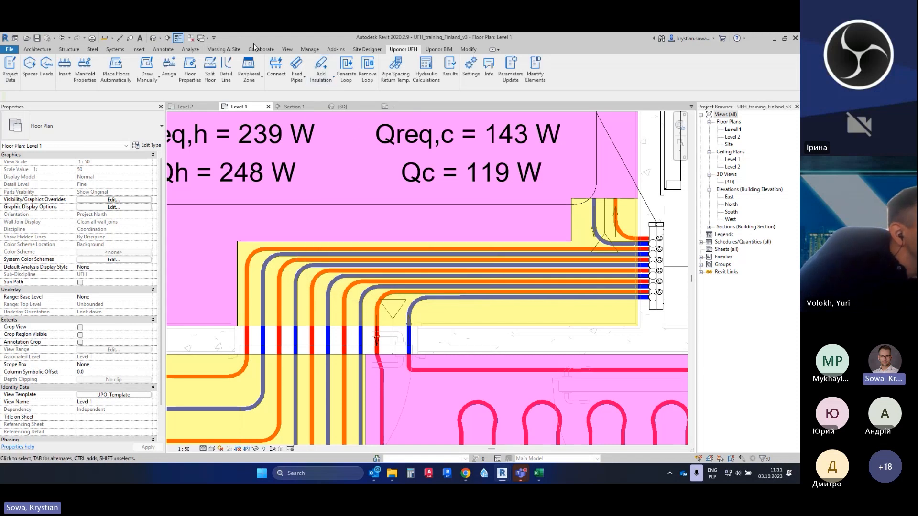
Add Default pipe insulation to the uppermost horizontal supply feed pipe running to manifold M1, adjusting its thickness
{"action": "left_click", "coordinate": [389, 250]}
{"action": "left_click", "coordinate": [519, 68]}
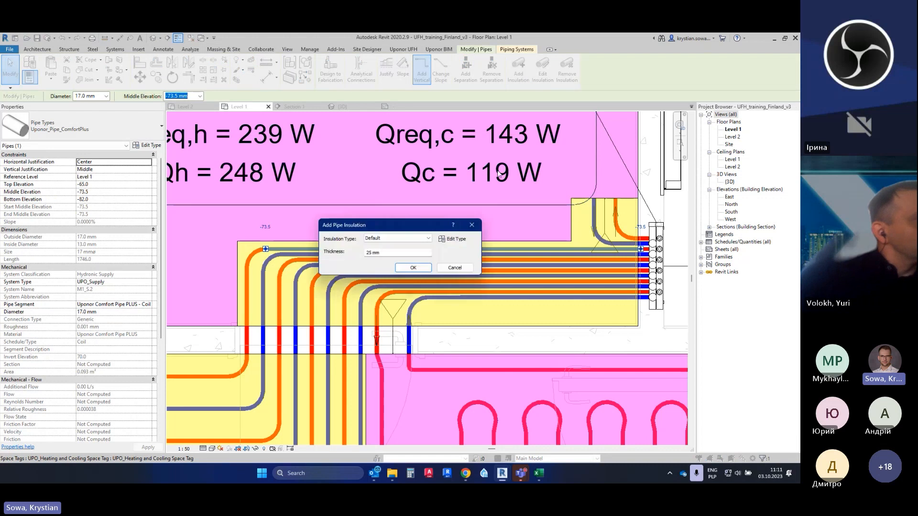
{"action": "left_click_drag", "start_coordinate": [372, 253], "coordinate": [361, 253]}
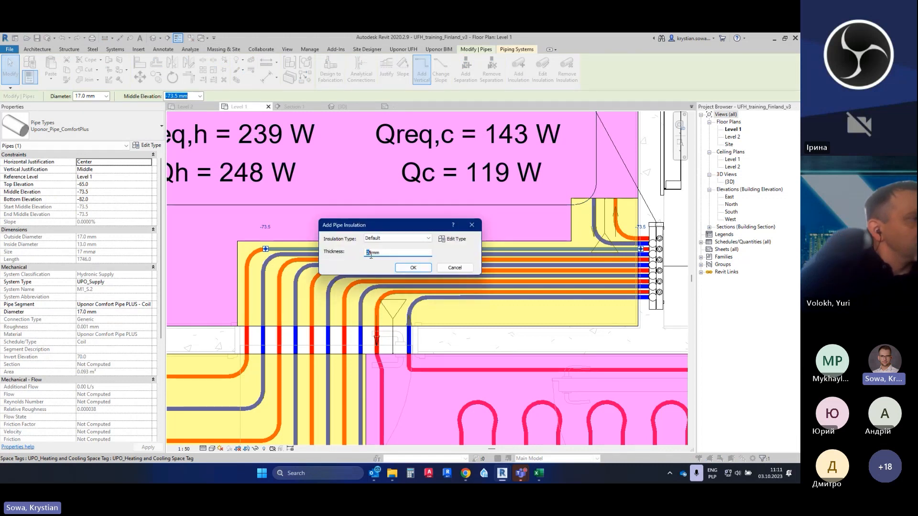
{"action": "left_click", "coordinate": [413, 268]}
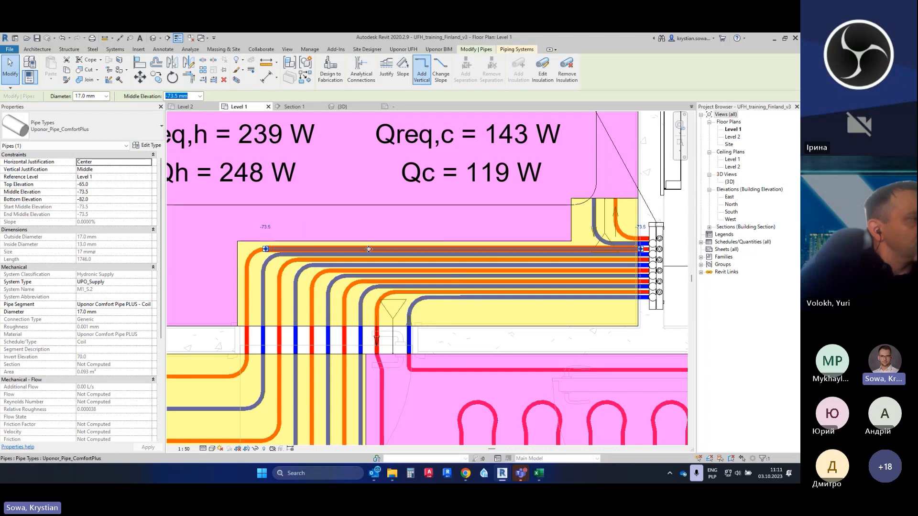
Remove the insulation from that supply feed pipe and clear the selection
{"action": "left_click", "coordinate": [567, 69]}
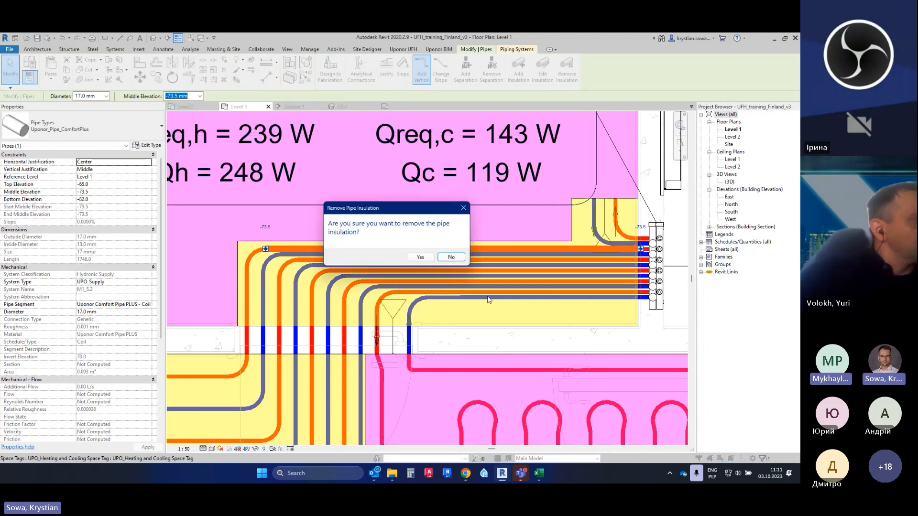
{"action": "left_click", "coordinate": [423, 261]}
{"action": "key", "text": "Escape"}
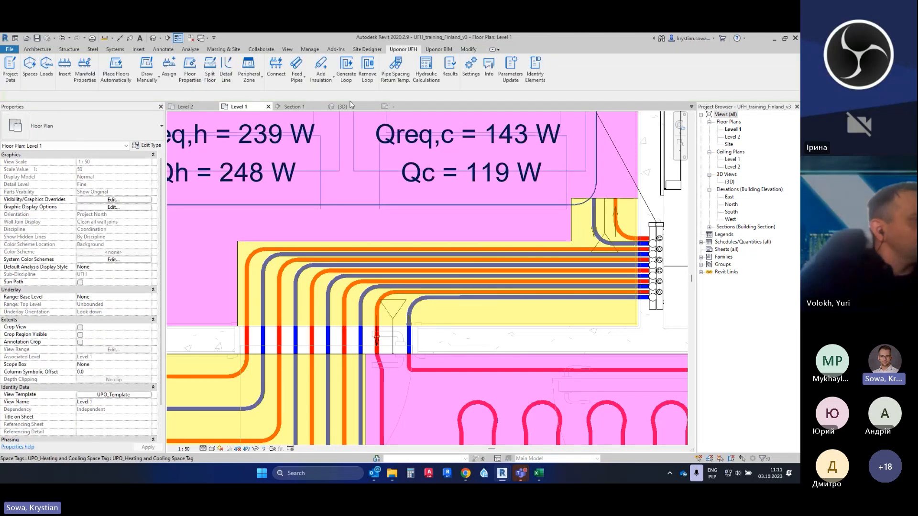
Insulate the uppermost supply feed pipe to manifold M1 inside the floor, including its horizontal run, bend and downward run to the wall
{"action": "left_click", "coordinate": [300, 75]}
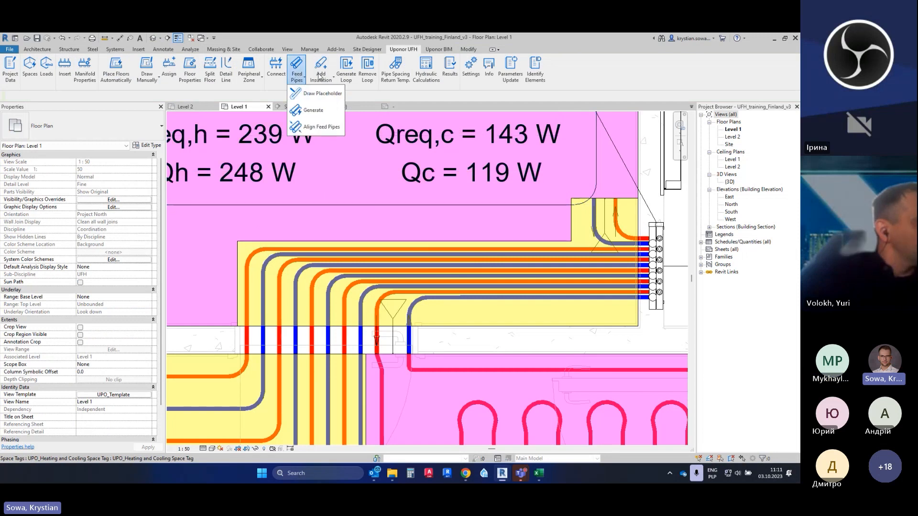
{"action": "left_click", "coordinate": [321, 76]}
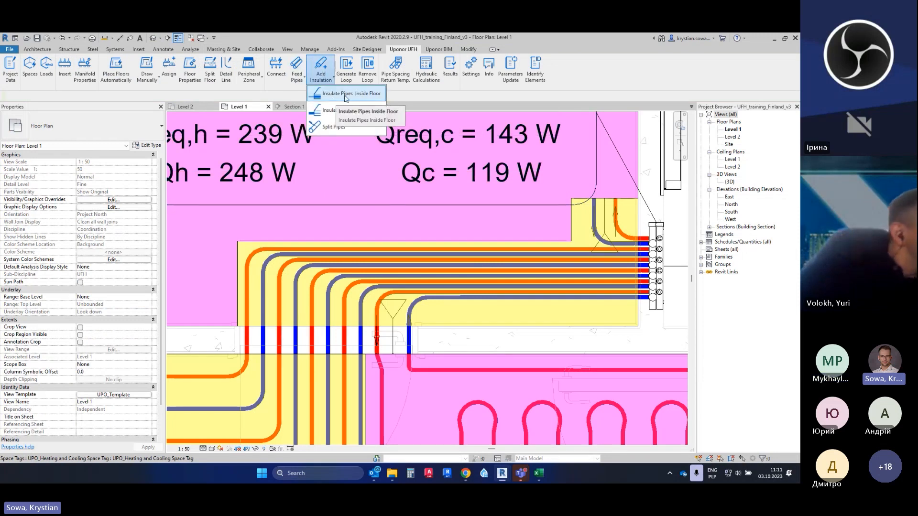
{"action": "left_click", "coordinate": [340, 96]}
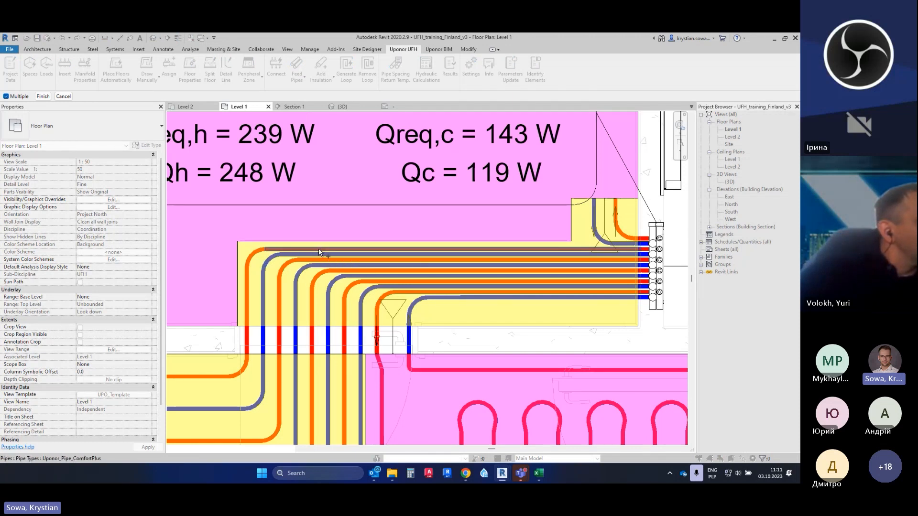
{"action": "left_click", "coordinate": [303, 249]}
{"action": "left_click", "coordinate": [258, 250]}
{"action": "left_click", "coordinate": [247, 283]}
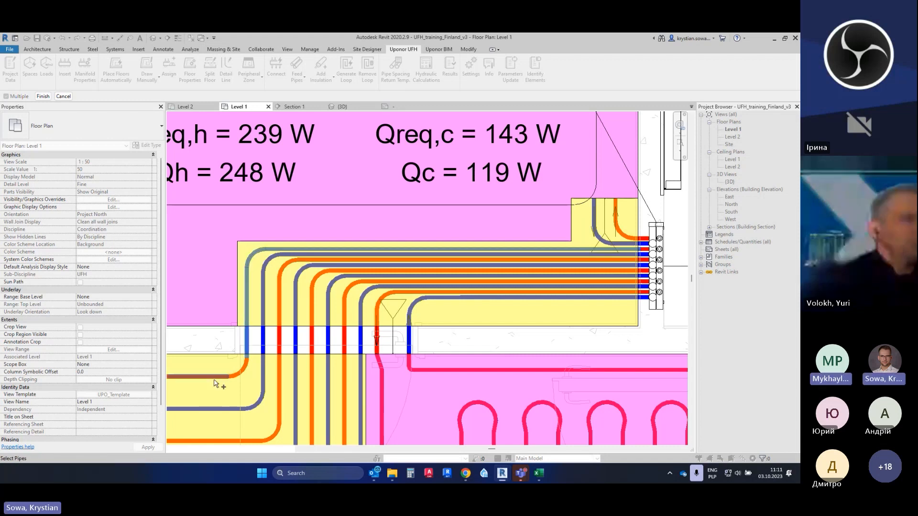
{"action": "left_click", "coordinate": [44, 95]}
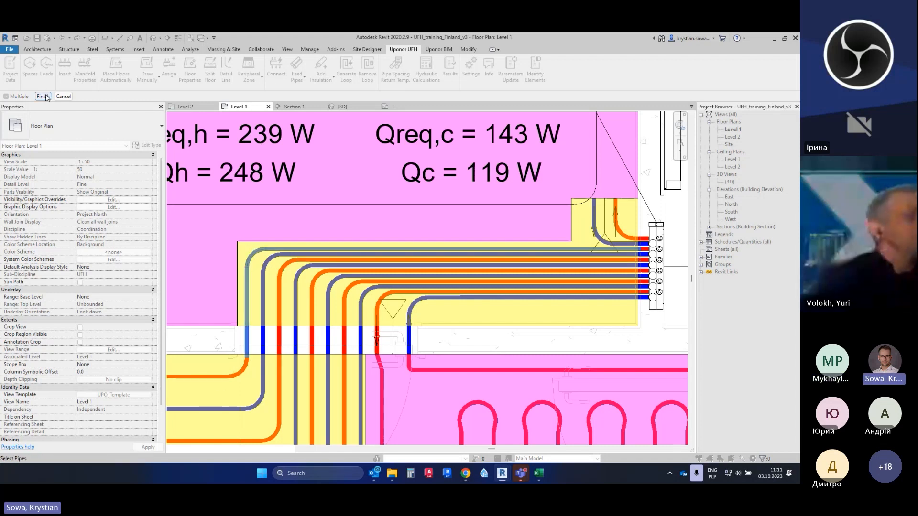
{"action": "left_click", "coordinate": [241, 283]}
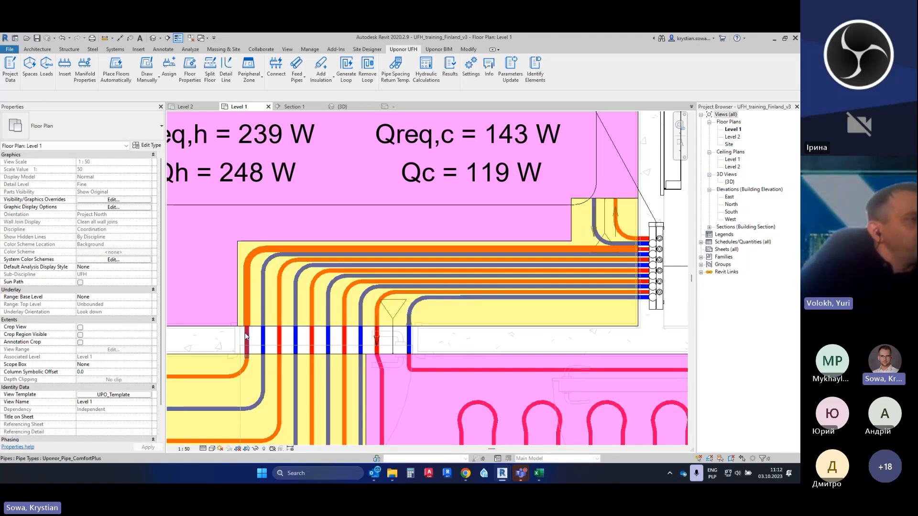
Inspect the section of the same supply feed pipe that passes through the wall opening and review its properties
{"action": "scroll", "coordinate": [480, 247], "scroll_direction": "down", "scroll_amount": 1}
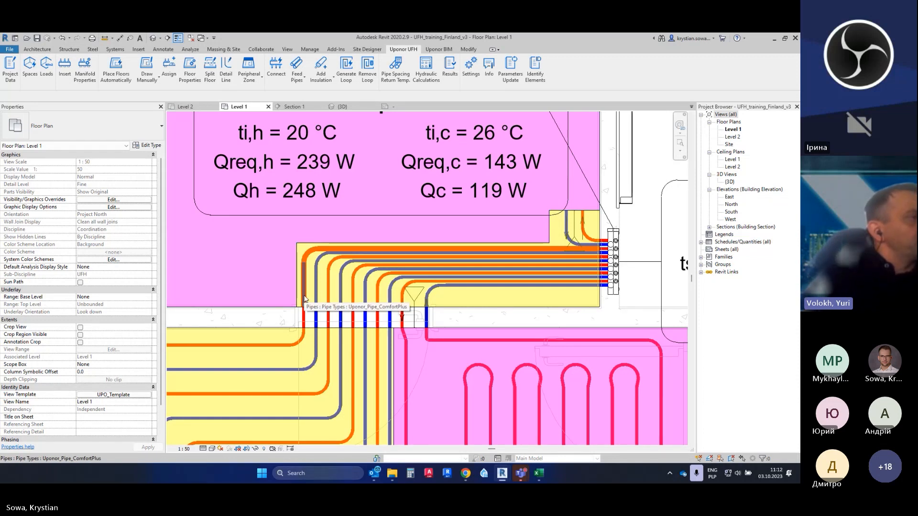
{"action": "scroll", "coordinate": [305, 311], "scroll_direction": "up", "scroll_amount": 2}
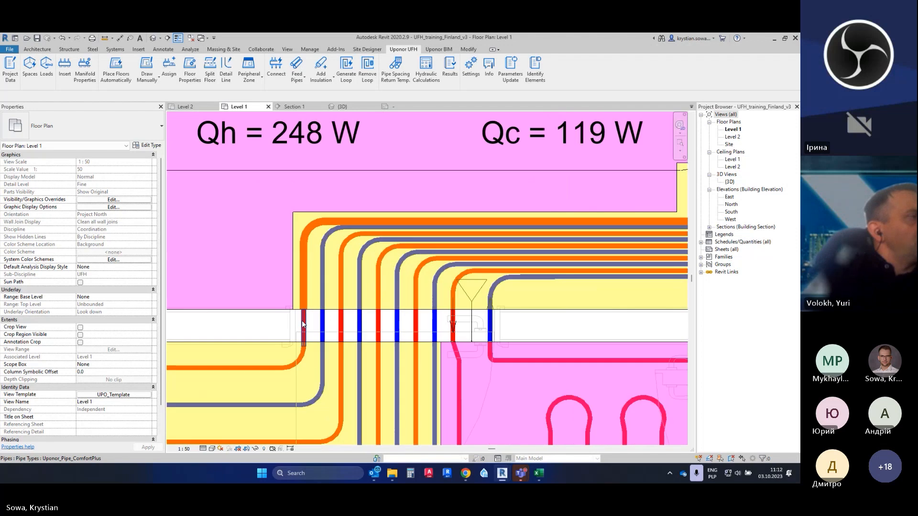
{"action": "left_click", "coordinate": [302, 327]}
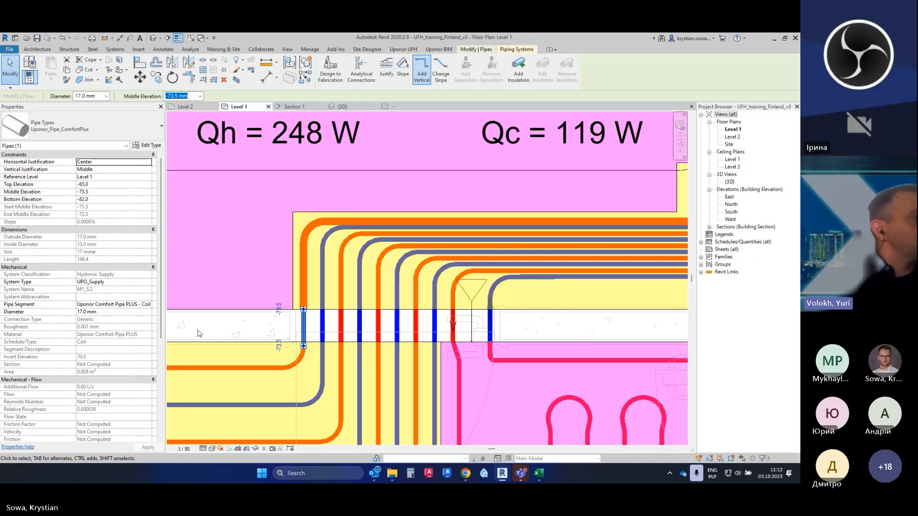
{"action": "key", "text": "Escape"}
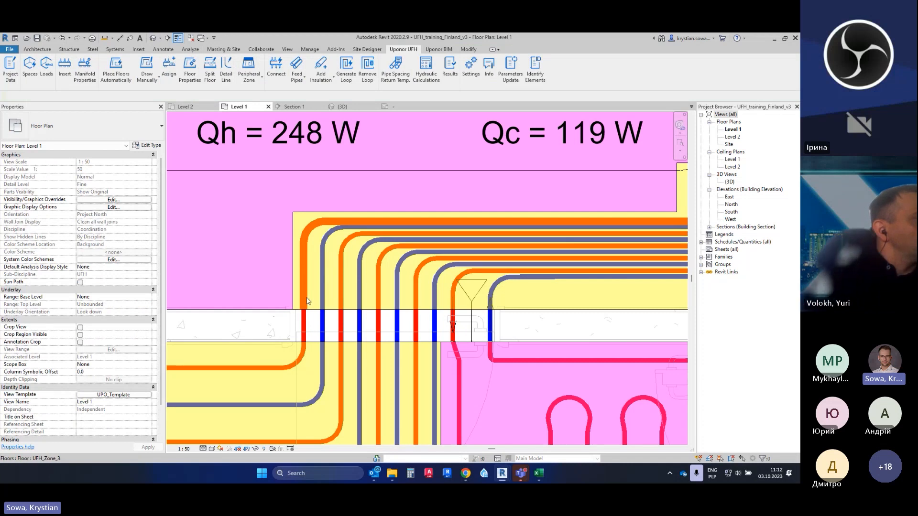
{"action": "left_click", "coordinate": [304, 318]}
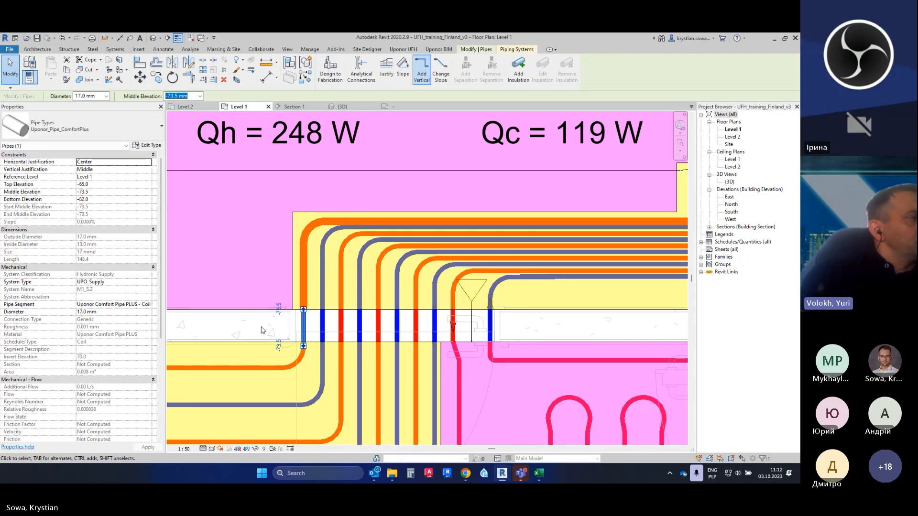
{"action": "key", "text": "Escape"}
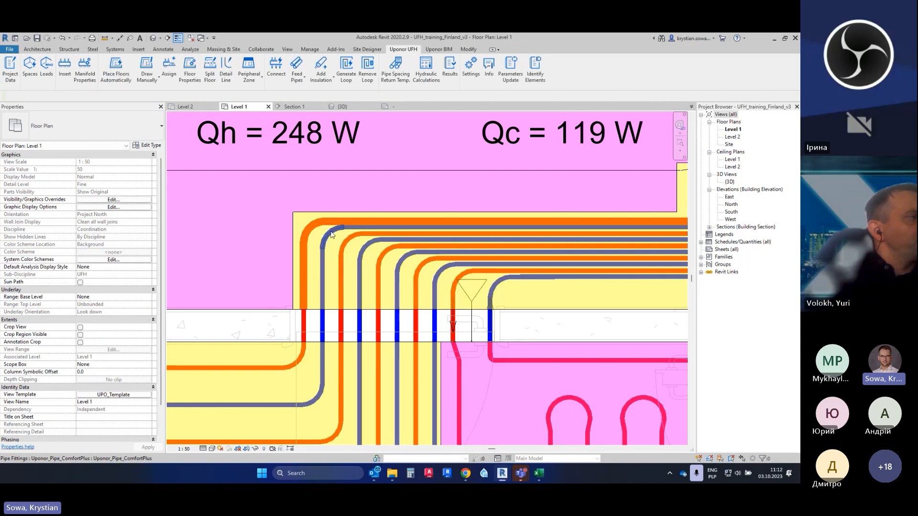
Examine the properties of the UFH_Zone_1 floor covering the right half of the room south of the feed-pipe corridor
{"action": "scroll", "coordinate": [304, 318], "scroll_direction": "down", "scroll_amount": 2}
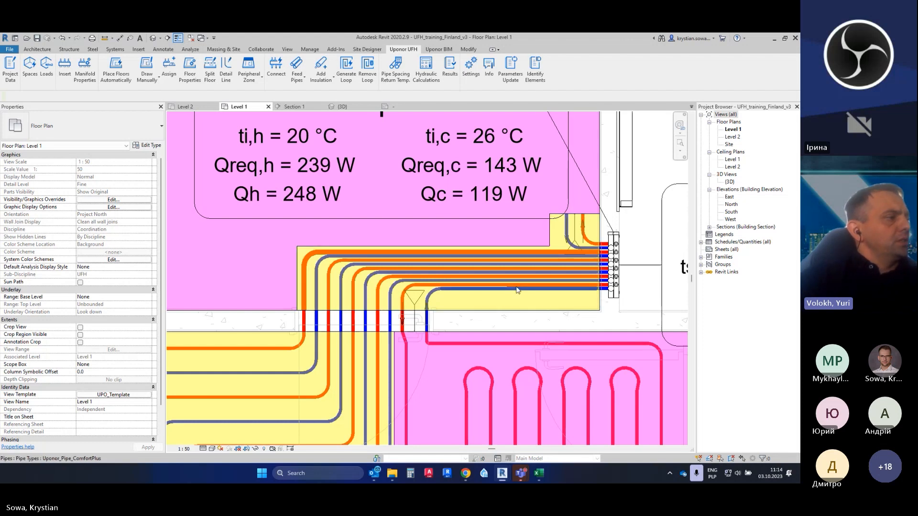
{"action": "scroll", "coordinate": [507, 227], "scroll_direction": "down", "scroll_amount": 2}
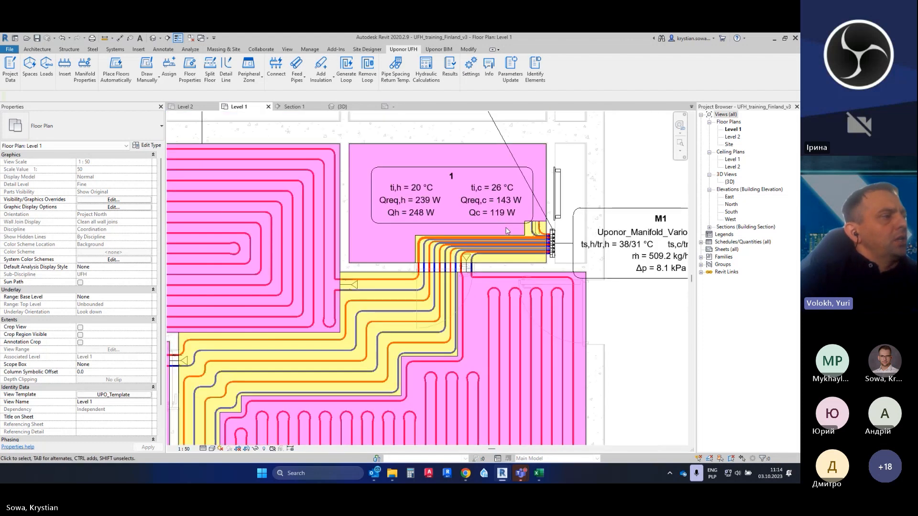
{"action": "scroll", "coordinate": [506, 228], "scroll_direction": "down", "scroll_amount": 2}
{"action": "middle_click_drag", "start_coordinate": [592, 393], "coordinate": [581, 307]}
{"action": "scroll", "coordinate": [582, 305], "scroll_direction": "down", "scroll_amount": 1}
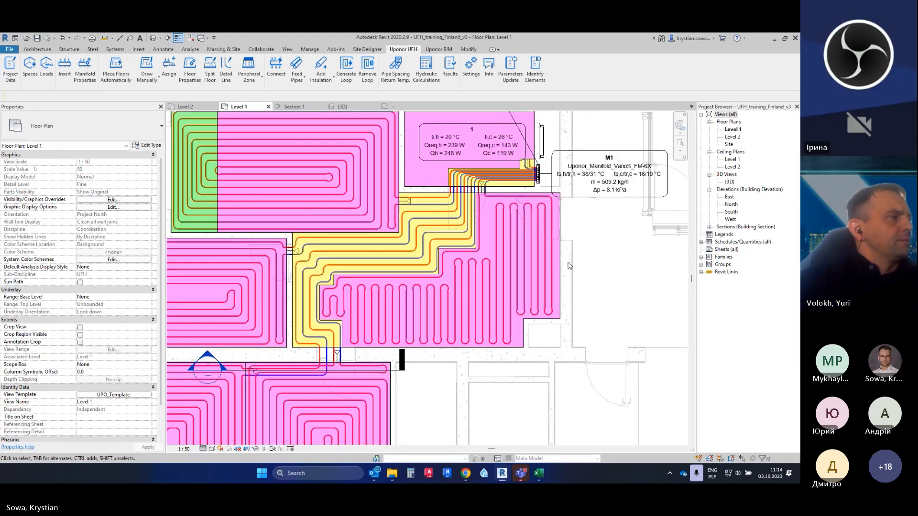
{"action": "middle_click_drag", "start_coordinate": [518, 388], "coordinate": [545, 281]}
{"action": "middle_click_drag", "start_coordinate": [483, 379], "coordinate": [520, 309]}
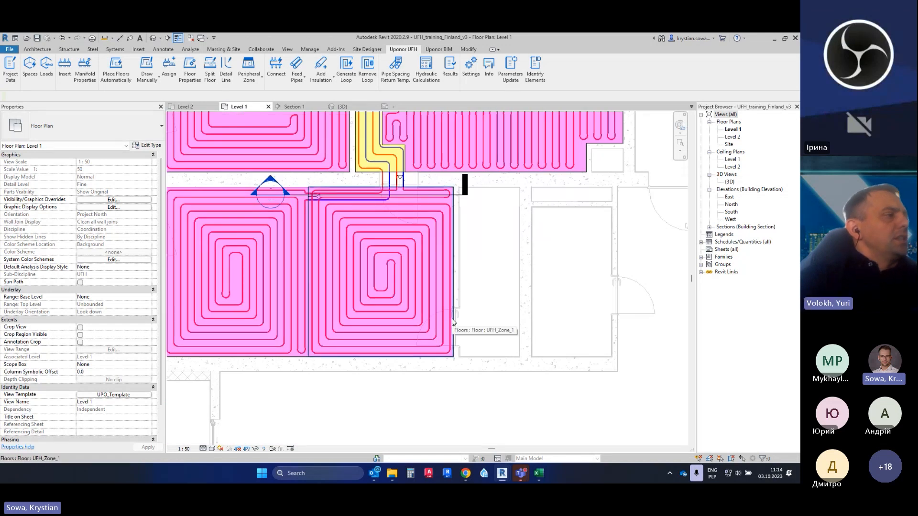
{"action": "scroll", "coordinate": [537, 292], "scroll_direction": "down", "scroll_amount": 1}
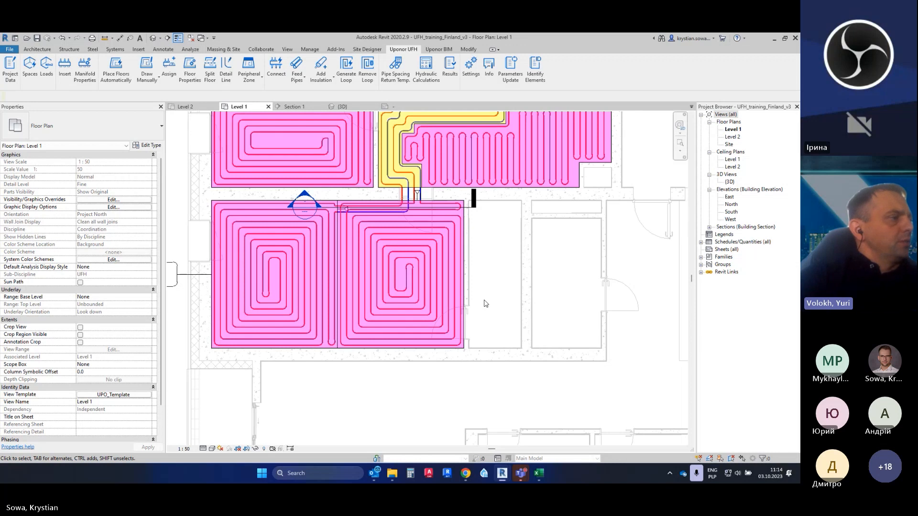
{"action": "left_click", "coordinate": [463, 328]}
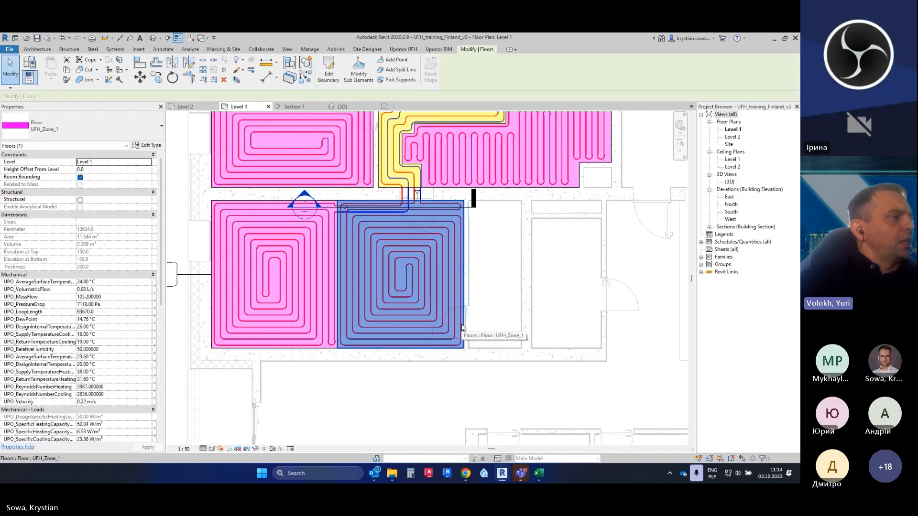
{"action": "left_click", "coordinate": [488, 297]}
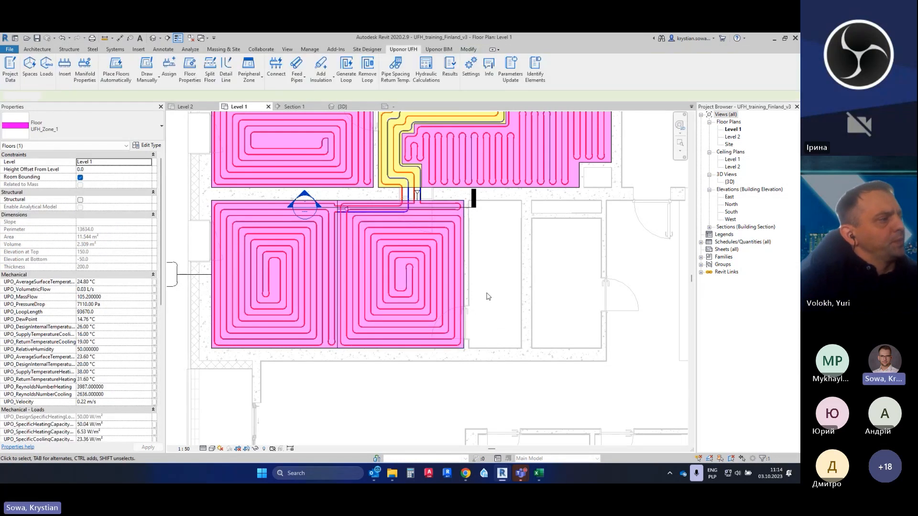
{"action": "left_click", "coordinate": [463, 321]}
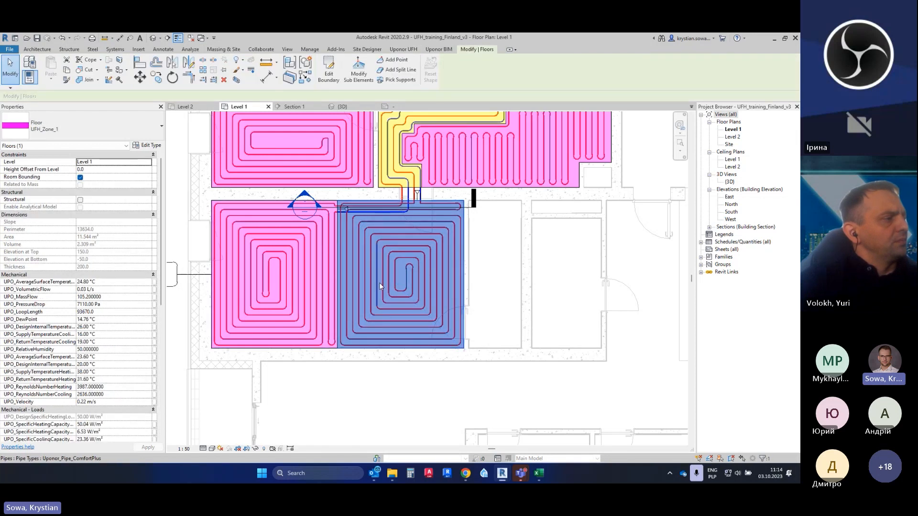
{"action": "left_click", "coordinate": [504, 312]}
{"action": "left_click", "coordinate": [466, 319]}
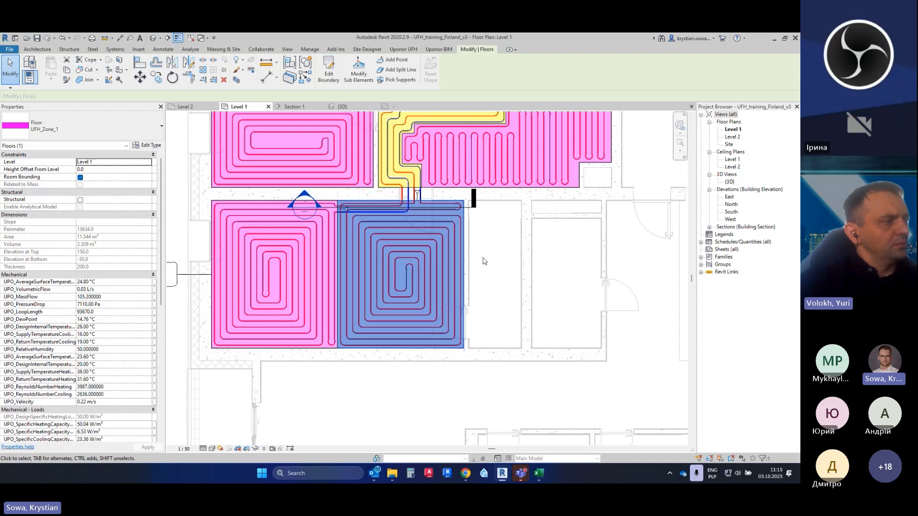
Try to extend that zone floor's right boundary to the adjacent room's far wall, discard the sketch edits and clear the selection
{"action": "double_click", "coordinate": [463, 263]}
{"action": "left_click_drag", "start_coordinate": [464, 282], "coordinate": [521, 286]}
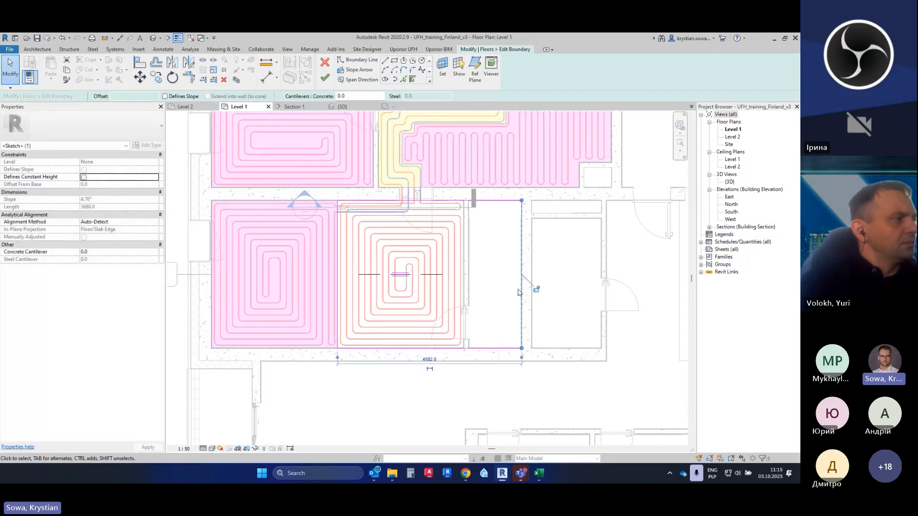
{"action": "key", "text": "Escape"}
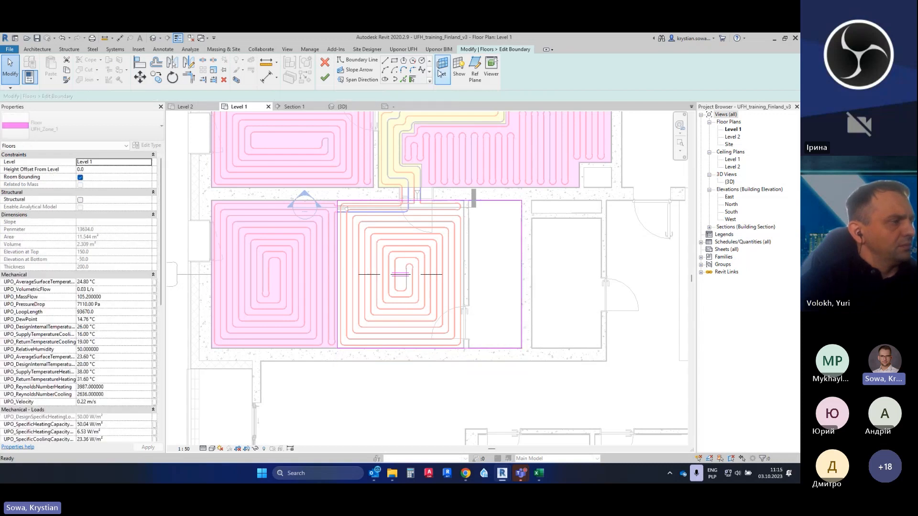
{"action": "left_click", "coordinate": [324, 78]}
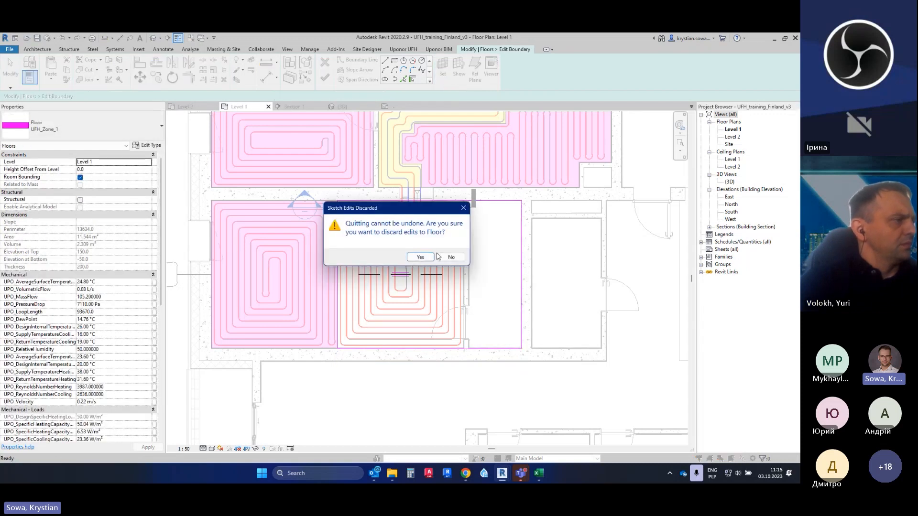
{"action": "left_click", "coordinate": [421, 258]}
{"action": "left_click", "coordinate": [455, 285]}
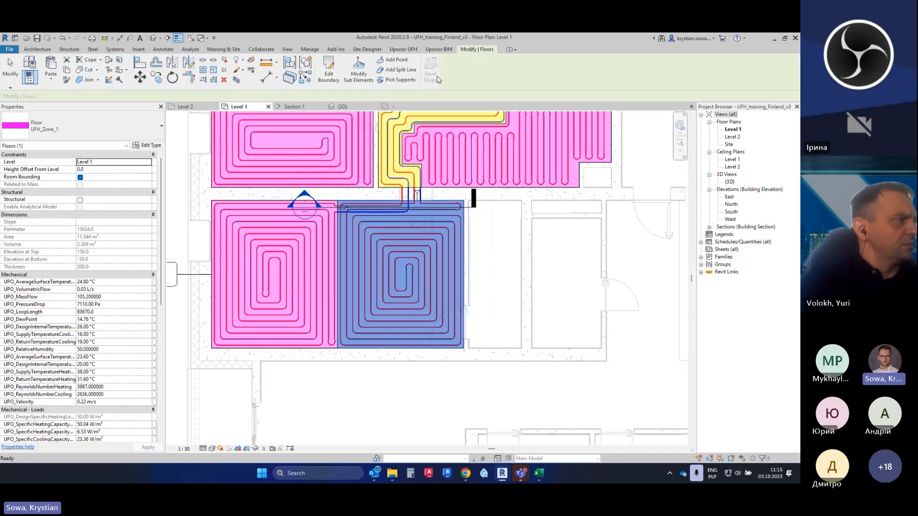
{"action": "key", "text": "Escape"}
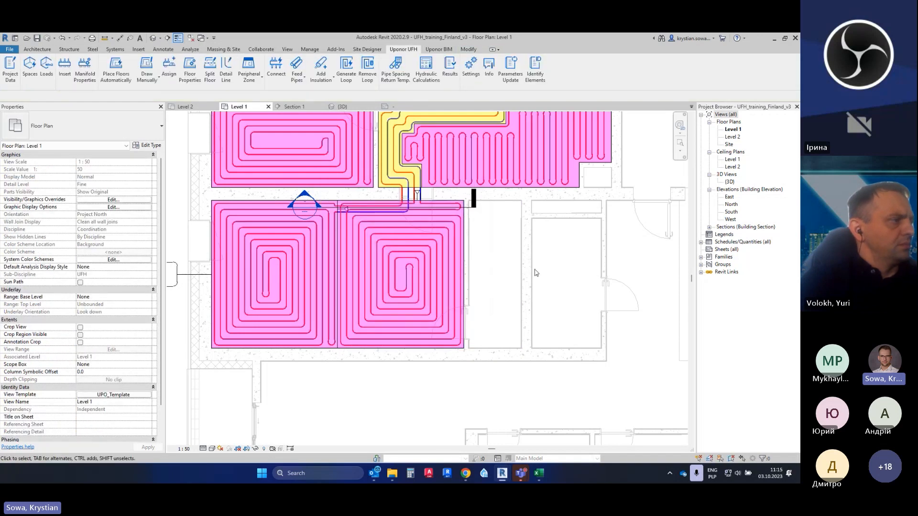